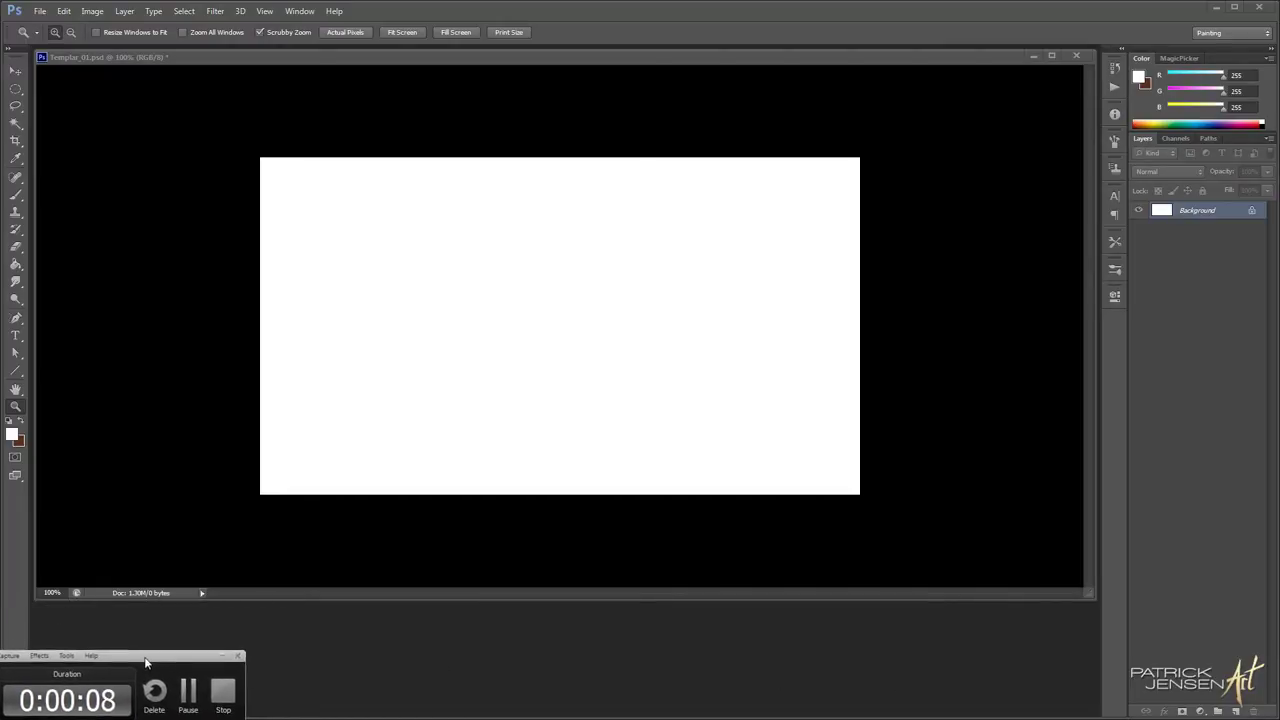
# Fill the blank white background with an ochre colour of R 173, G 137, B 61
pyautogui.press('h')
pyautogui.press('b')
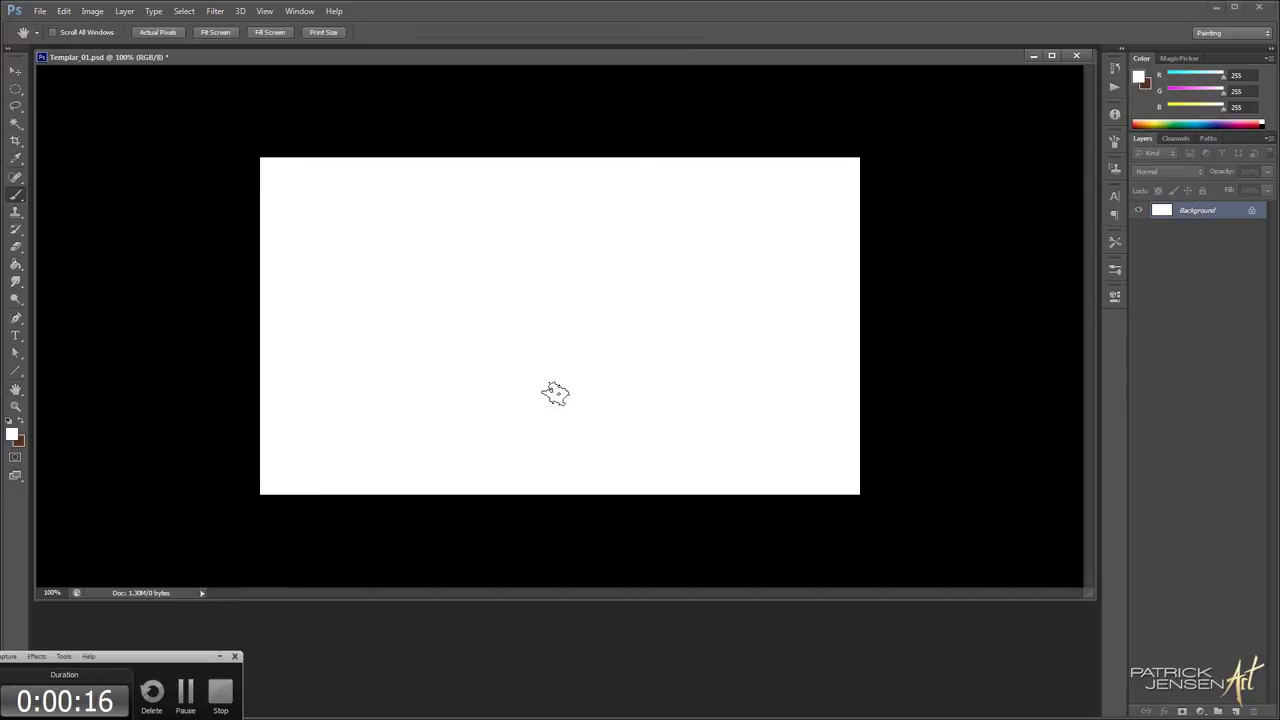
pyautogui.click(1189, 76)
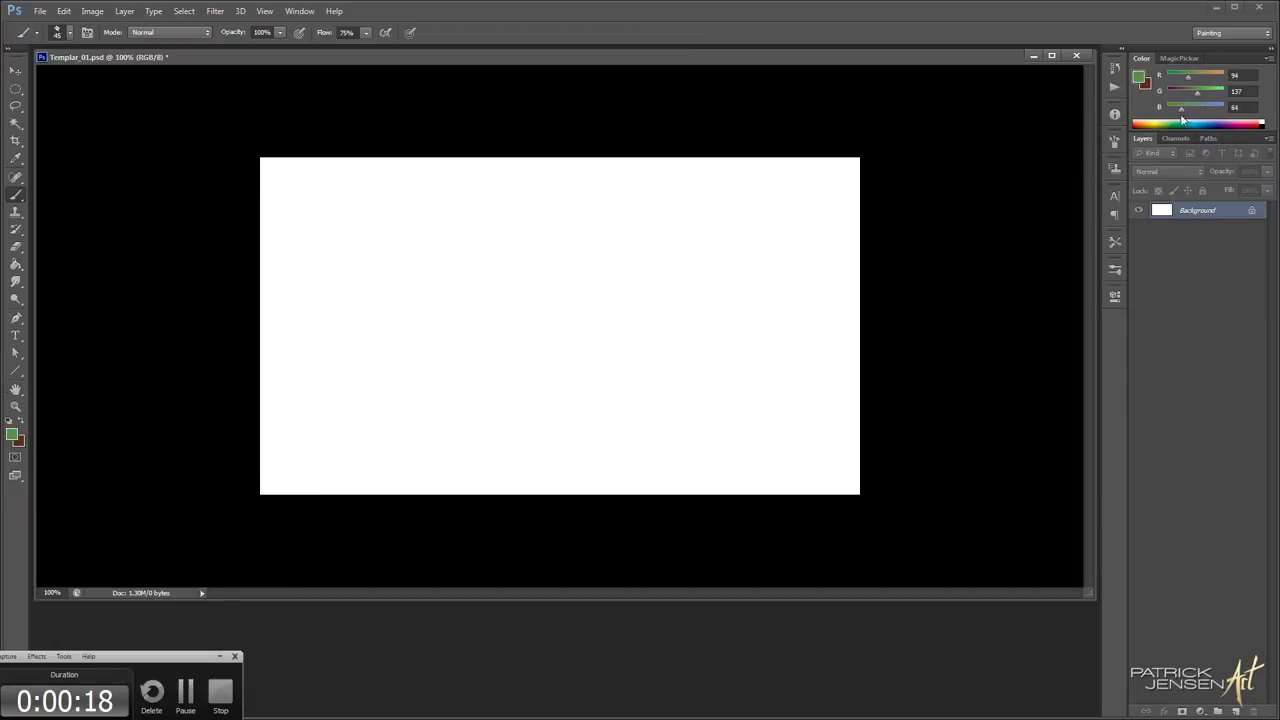
pyautogui.click(1205, 76)
pyautogui.moveTo(612, 194); pyautogui.dragTo(474, 494)
pyautogui.hotkey('ctrl', 'z')
pyautogui.press('g')
pyautogui.click(574, 277)
pyautogui.press('z')
pyautogui.click(614, 334)
pyautogui.press('h')
pyautogui.hotkey('ctrl', '1')
pyautogui.press('b')
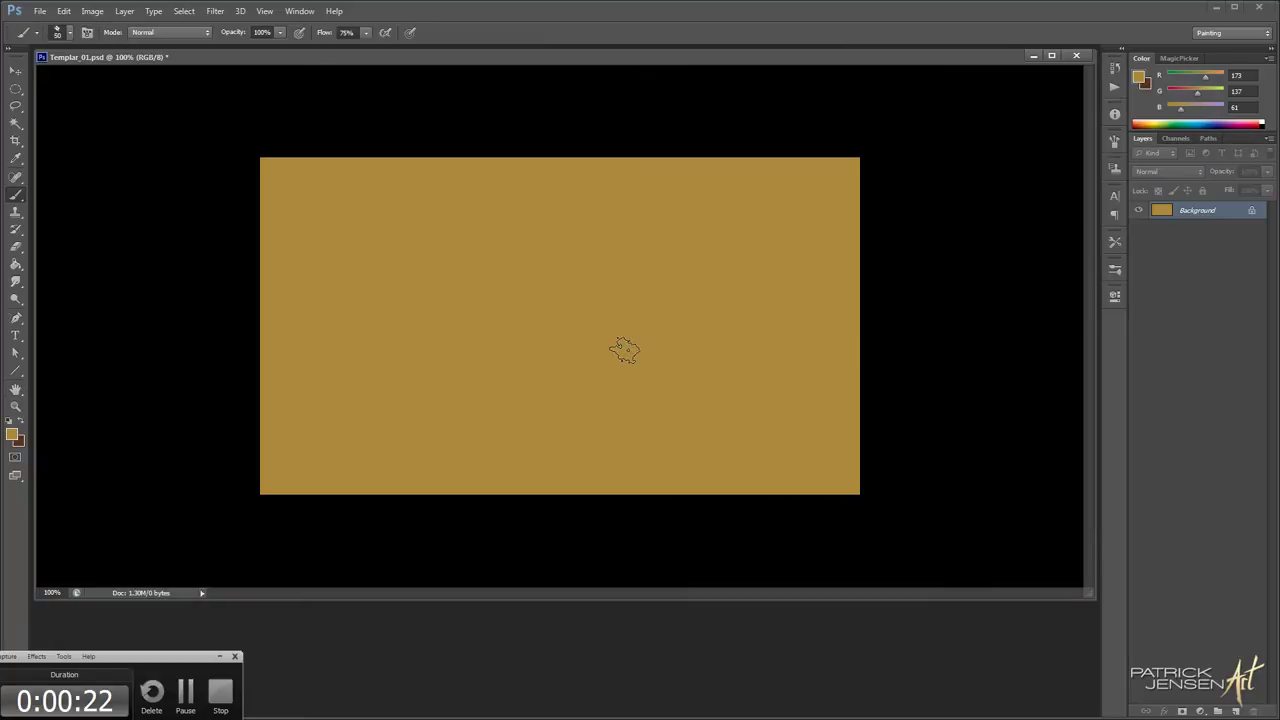
# Cover the canvas with broad textured vertical brush strokes in darker orange-brown tones
pyautogui.click(1201, 75)
pyautogui.click(1187, 90)
pyautogui.moveTo(548, 175); pyautogui.dragTo(503, 475)
pyautogui.hotkey('ctrl', 'z')
pyautogui.press(']')
pyautogui.moveTo(330, 170)
pyautogui.mouseDown()
pyautogui.moveTo(280, 433)
pyautogui.moveTo(365, 195)
pyautogui.mouseUp()
pyautogui.moveTo(547, 195)
pyautogui.mouseDown()
pyautogui.moveTo(643, 458)
pyautogui.moveTo(796, 476)
pyautogui.moveTo(881, 229)
pyautogui.moveTo(710, 500)
pyautogui.moveTo(586, 218)
pyautogui.moveTo(486, 139)
pyautogui.moveTo(389, 211)
pyautogui.moveTo(596, 411)
pyautogui.moveTo(746, 184)
pyautogui.moveTo(666, 240)
pyautogui.moveTo(591, 265)
pyautogui.moveTo(528, 135)
pyautogui.moveTo(509, 246)
pyautogui.mouseUp()
pyautogui.press('[')
pyautogui.press('[')
pyautogui.keyDown('alt'); pyautogui.click(418, 209); pyautogui.keyUp('alt')
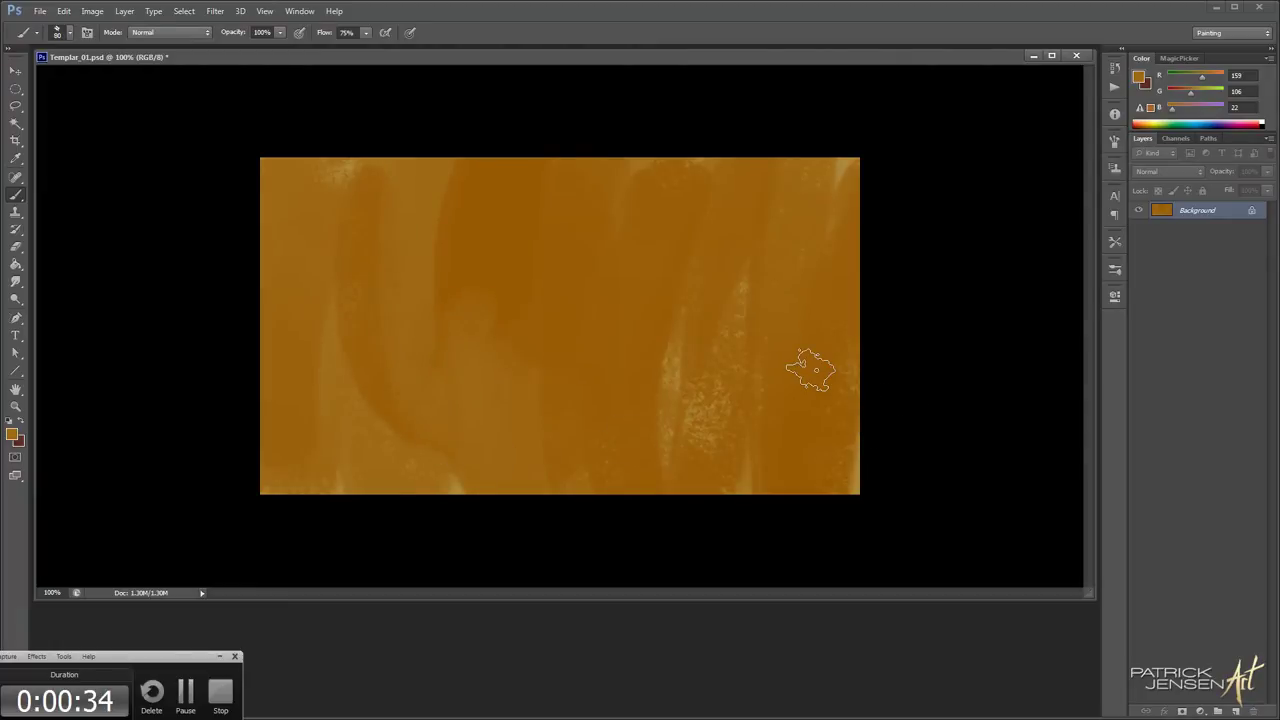
# Set the brush's blending mode to Multiply
pyautogui.click(181, 33)
pyautogui.click(195, 36)
pyautogui.click(199, 32)
pyautogui.click(199, 33)
pyautogui.click(155, 33)
pyautogui.click(158, 109)
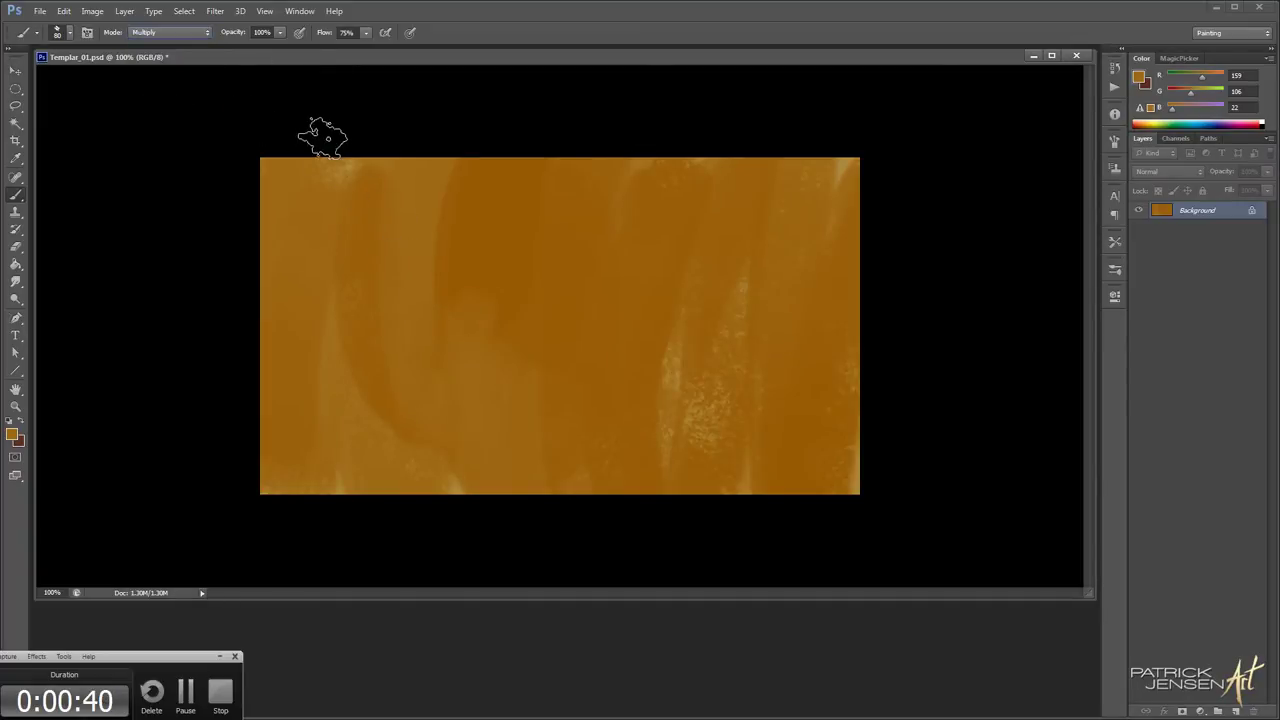
# Lay in dark brown ground with sweeping horizontal Multiply strokes across the lower part of the canvas
pyautogui.moveTo(305, 340)
pyautogui.mouseDown()
pyautogui.moveTo(572, 452)
pyautogui.moveTo(745, 470)
pyautogui.mouseUp()
pyautogui.hotkey('ctrl', 'z')
pyautogui.moveTo(358, 368)
pyautogui.mouseDown()
pyautogui.moveTo(485, 410)
pyautogui.moveTo(852, 452)
pyautogui.mouseUp()
pyautogui.keyDown('alt'); pyautogui.click(632, 432); pyautogui.keyUp('alt')
pyautogui.moveTo(718, 447); pyautogui.dragTo(262, 462)
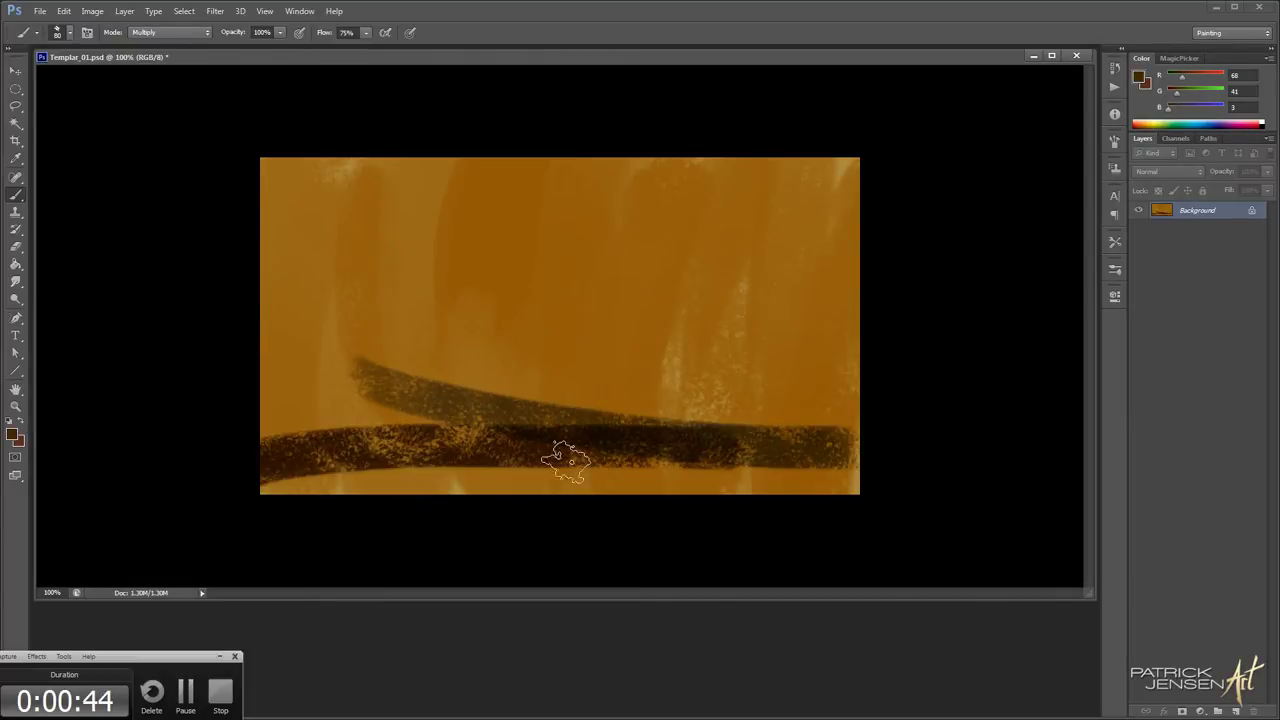
pyautogui.moveTo(566, 461)
pyautogui.mouseDown()
pyautogui.moveTo(533, 486)
pyautogui.moveTo(713, 492)
pyautogui.moveTo(651, 472)
pyautogui.moveTo(435, 512)
pyautogui.mouseUp()
# Flatten the 90 px textured brush tip into a thin horizontal shape by reducing its roundness
pyautogui.press('h')
pyautogui.press('b')
pyautogui.click(1113, 140)
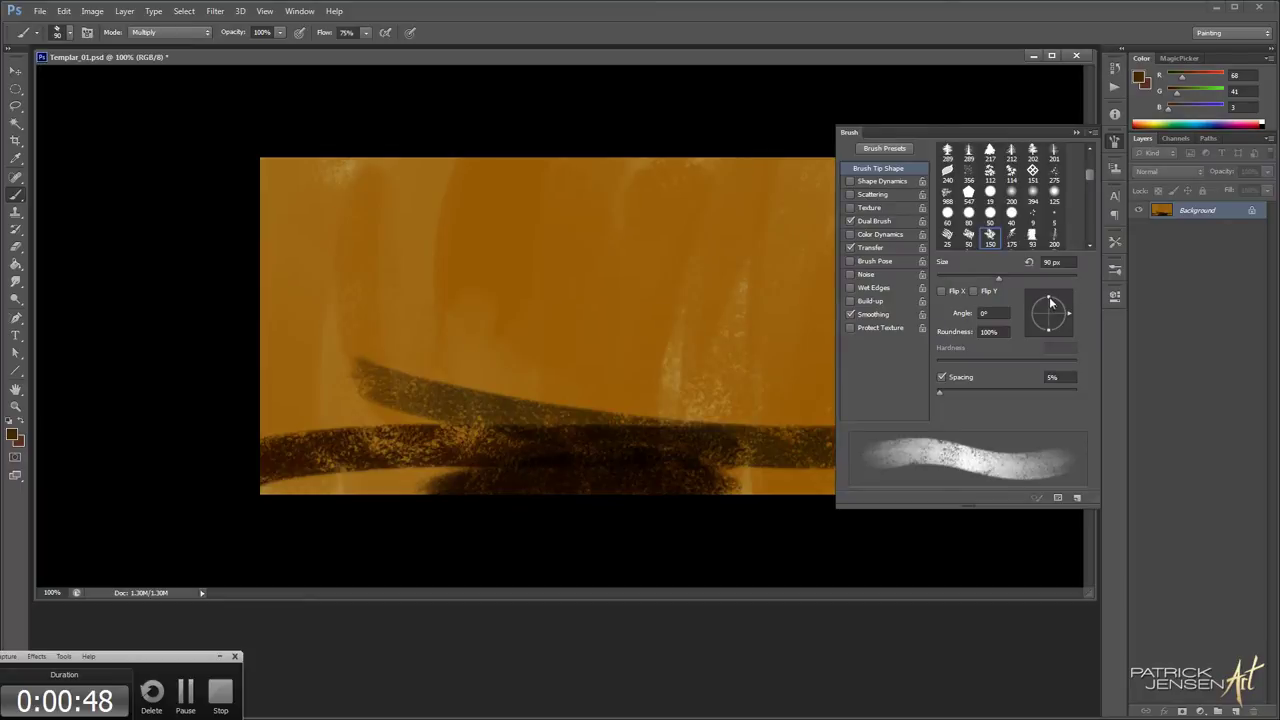
pyautogui.moveTo(1049, 303); pyautogui.dragTo(1049, 313)
pyautogui.click(1112, 146)
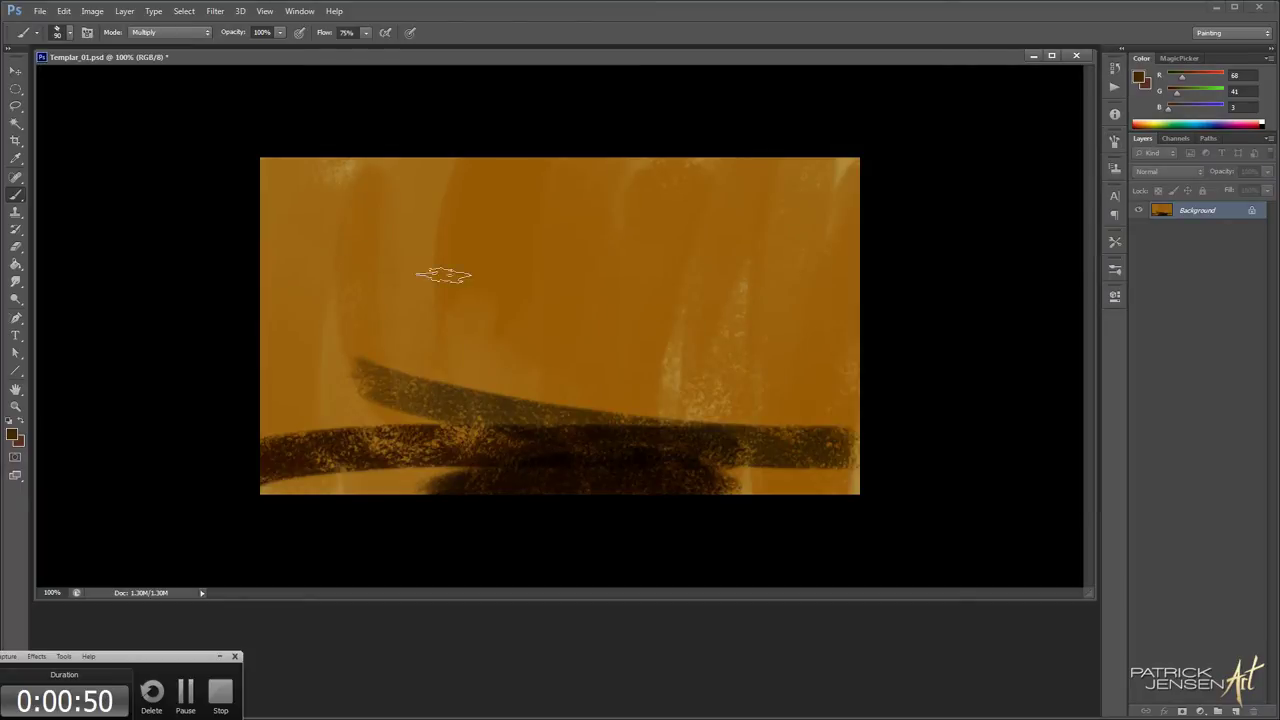
# Return the brush to Normal mode and fill the ground along the canvas's lower edge with sampled dark brown
pyautogui.click(150, 33)
pyautogui.click(150, 38)
pyautogui.keyDown('alt'); pyautogui.click(450, 473); pyautogui.keyUp('alt')
pyautogui.press(']')
pyautogui.moveTo(356, 492)
pyautogui.mouseDown()
pyautogui.moveTo(389, 484)
pyautogui.moveTo(321, 474)
pyautogui.moveTo(264, 491)
pyautogui.moveTo(416, 470)
pyautogui.mouseUp()
pyautogui.moveTo(305, 501); pyautogui.dragTo(430, 492)
pyautogui.keyDown('alt'); pyautogui.click(462, 474); pyautogui.keyUp('alt')
pyautogui.moveTo(733, 477)
pyautogui.mouseDown()
pyautogui.moveTo(798, 463)
pyautogui.moveTo(687, 455)
pyautogui.moveTo(836, 460)
pyautogui.moveTo(810, 482)
pyautogui.moveTo(843, 496)
pyautogui.mouseUp()
pyautogui.press('[')
pyautogui.press('[')
pyautogui.keyDown('alt'); pyautogui.click(466, 456); pyautogui.keyUp('alt')
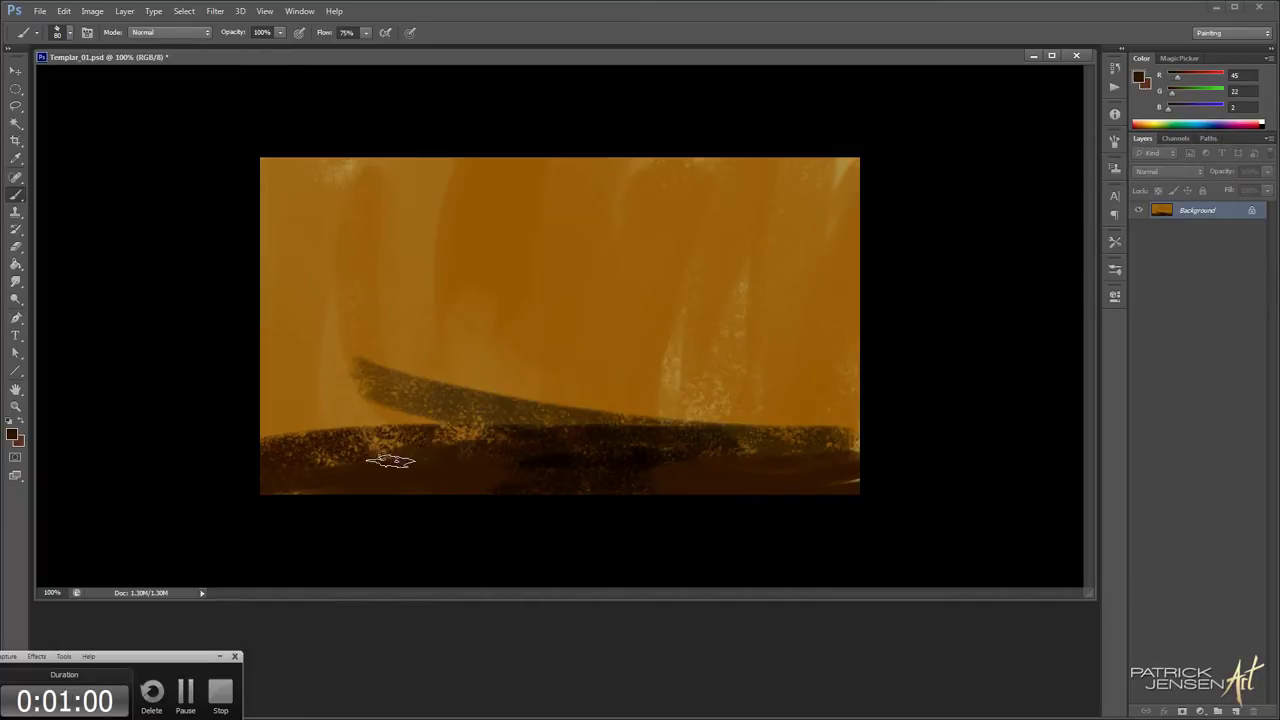
# Paint a rocky mound on the left of the picture and rolling brown hills along the horizon with sampled tones
pyautogui.moveTo(437, 432)
pyautogui.mouseDown()
pyautogui.moveTo(354, 434)
pyautogui.moveTo(350, 388)
pyautogui.mouseUp()
pyautogui.press(']')
pyautogui.press(']')
pyautogui.moveTo(340, 309)
pyautogui.mouseDown()
pyautogui.moveTo(295, 386)
pyautogui.moveTo(359, 365)
pyautogui.moveTo(477, 430)
pyautogui.moveTo(580, 412)
pyautogui.mouseUp()
pyautogui.keyDown('alt'); pyautogui.click(300, 366); pyautogui.keyUp('alt')
pyautogui.moveTo(466, 387)
pyautogui.mouseDown()
pyautogui.moveTo(588, 410)
pyautogui.moveTo(544, 403)
pyautogui.moveTo(676, 396)
pyautogui.moveTo(711, 420)
pyautogui.moveTo(671, 421)
pyautogui.moveTo(865, 424)
pyautogui.moveTo(853, 417)
pyautogui.moveTo(857, 443)
pyautogui.moveTo(929, 445)
pyautogui.mouseUp()
pyautogui.press(']')
pyautogui.press(']')
pyautogui.keyDown('alt'); pyautogui.click(722, 437); pyautogui.keyUp('alt')
pyautogui.moveTo(763, 404); pyautogui.dragTo(553, 420)
# Brush sampled sky colour down beside the left mound to reshape the edge of the hills
pyautogui.press(']')
pyautogui.keyDown('alt'); pyautogui.click(440, 289); pyautogui.keyUp('alt')
pyautogui.moveTo(450, 126)
pyautogui.mouseDown()
pyautogui.moveTo(465, 393)
pyautogui.moveTo(512, 211)
pyautogui.moveTo(425, 361)
pyautogui.moveTo(463, 364)
pyautogui.mouseUp()
pyautogui.press('[')
pyautogui.press('[')
pyautogui.press('[')
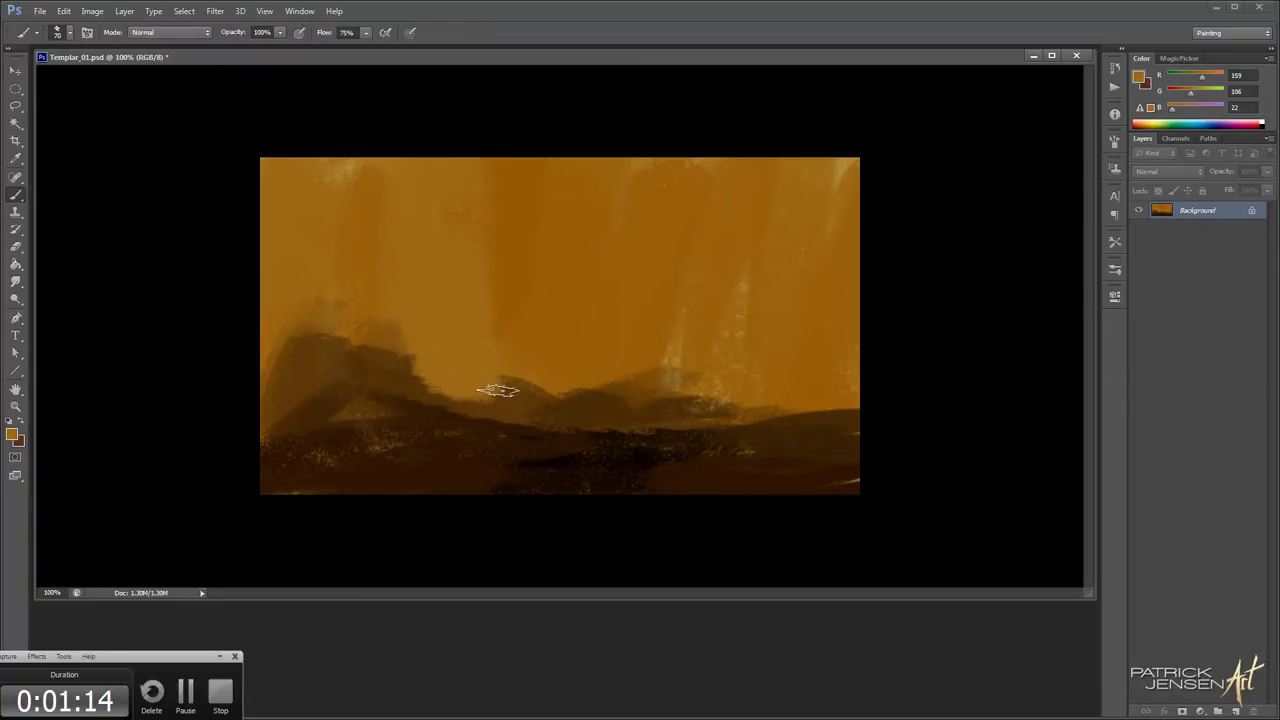
# Paint a lighter ochre glow patch just above the hills, right of the picture's centre
pyautogui.keyDown('alt'); pyautogui.click(669, 345); pyautogui.keyUp('alt')
pyautogui.click(648, 291)
pyautogui.moveTo(660, 374); pyautogui.dragTo(666, 316)
pyautogui.press(']')
pyautogui.moveTo(620, 372); pyautogui.dragTo(618, 294)
pyautogui.press('space')
# Paint a vertical stroke of sampled orange down the sky left of the centre
pyautogui.keyDown('alt'); pyautogui.click(549, 221); pyautogui.keyUp('alt')
pyautogui.moveTo(496, 156); pyautogui.dragTo(492, 357)
pyautogui.press('space')
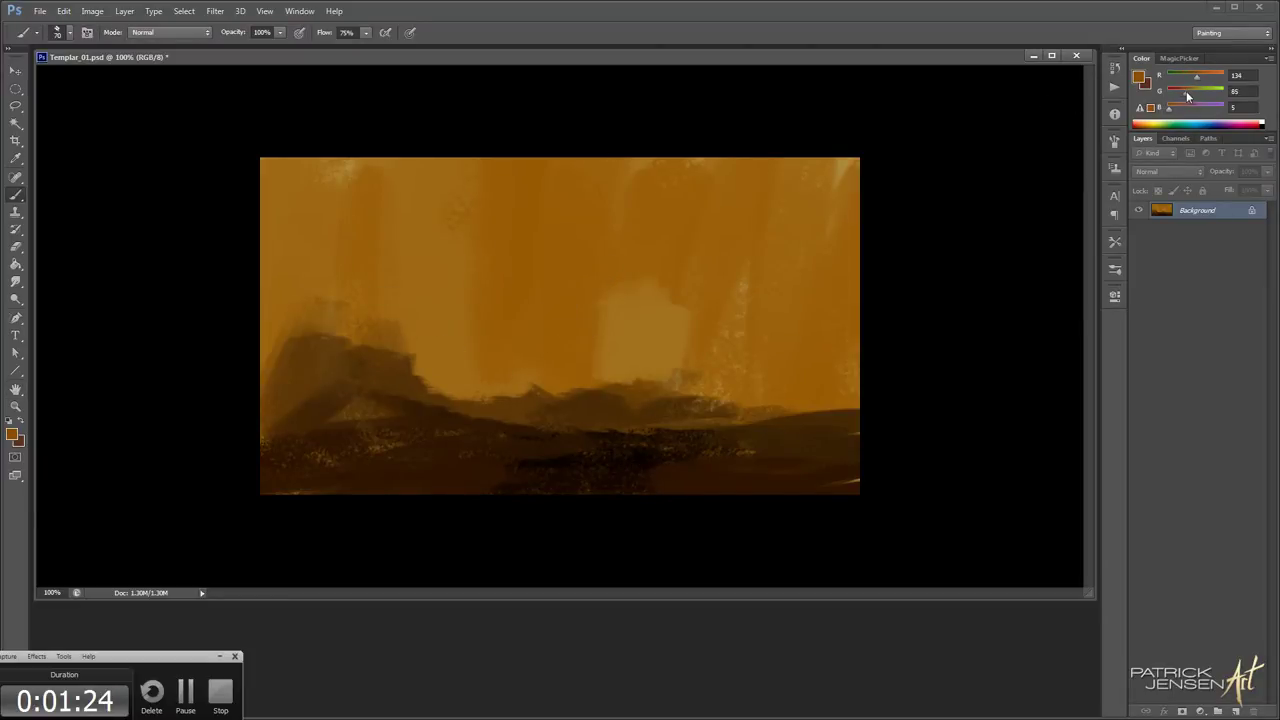
# Paint a broad olive-brown vertical shaft (R 134, G 88, B 5) through the left sky with a 125 px brush
pyautogui.moveTo(453, 129)
pyautogui.mouseDown()
pyautogui.moveTo(465, 331)
pyautogui.moveTo(470, 229)
pyautogui.moveTo(423, 143)
pyautogui.mouseUp()
pyautogui.hotkey('ctrl', 'z')
pyautogui.press(']')
pyautogui.press(']')
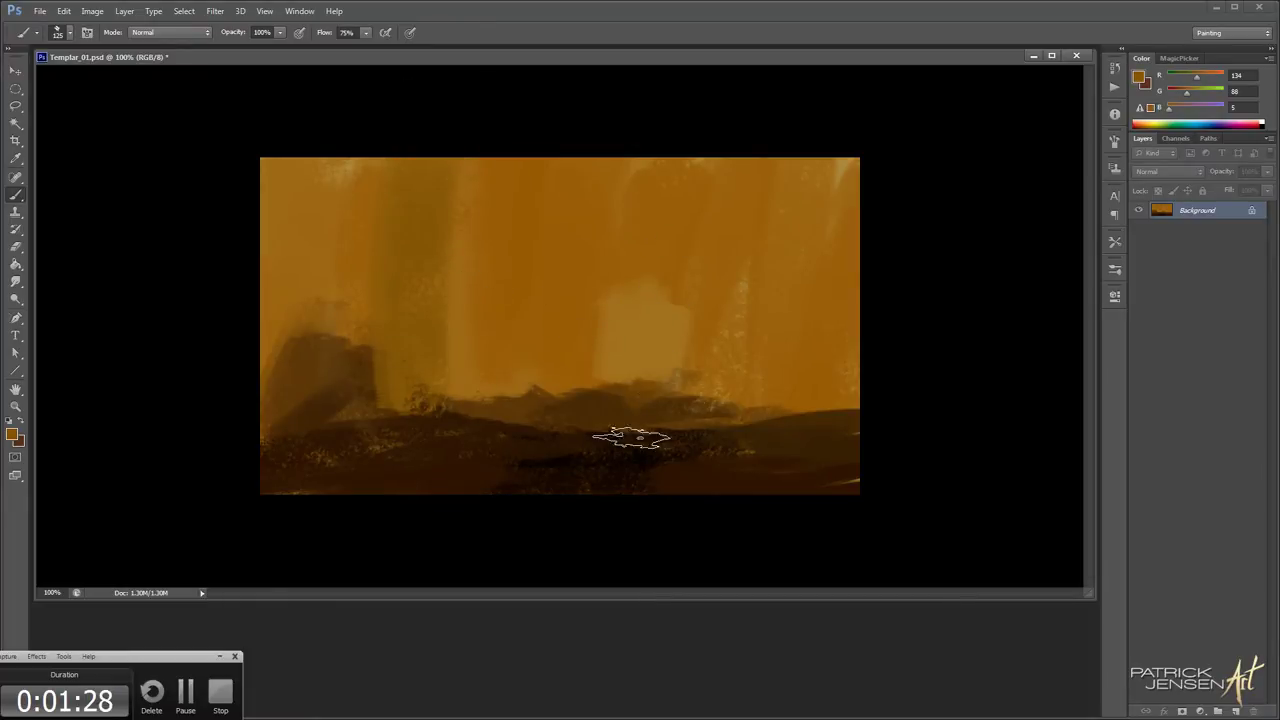
pyautogui.keyDown('alt'); pyautogui.click(433, 284); pyautogui.keyUp('alt')
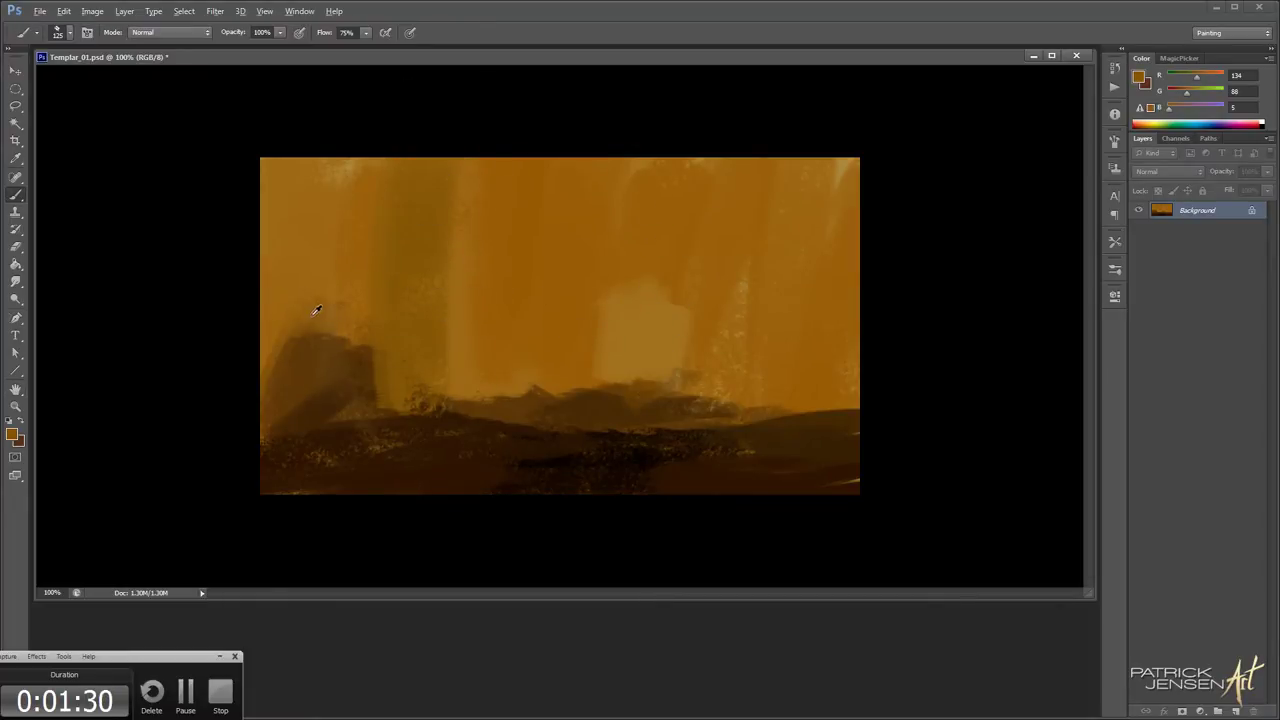
# Rebuild the right side of the left rock mound with smaller strokes in sampled brown tones
pyautogui.press('[')
pyautogui.press('[')
pyautogui.keyDown('alt'); pyautogui.click(335, 338); pyautogui.keyUp('alt')
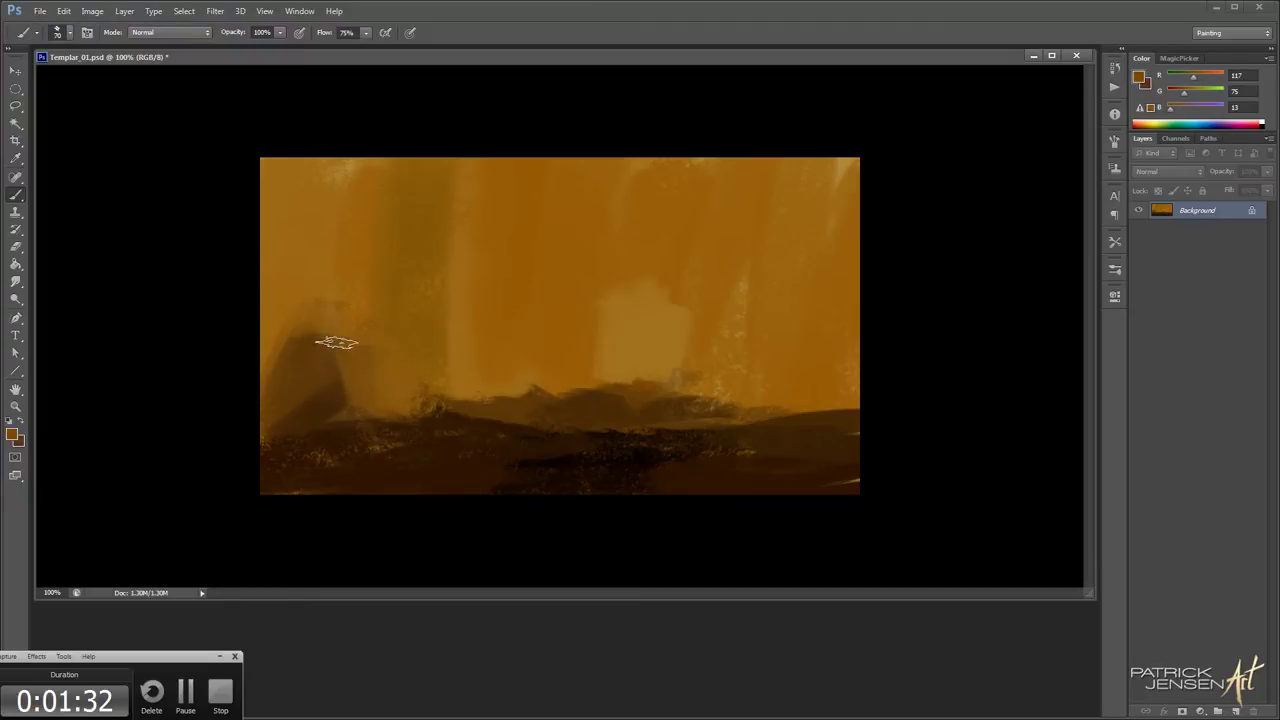
pyautogui.keyDown('alt'); pyautogui.click(334, 371); pyautogui.keyUp('alt')
pyautogui.moveTo(327, 336); pyautogui.dragTo(372, 400)
pyautogui.moveTo(638, 176); pyautogui.dragTo(634, 237)
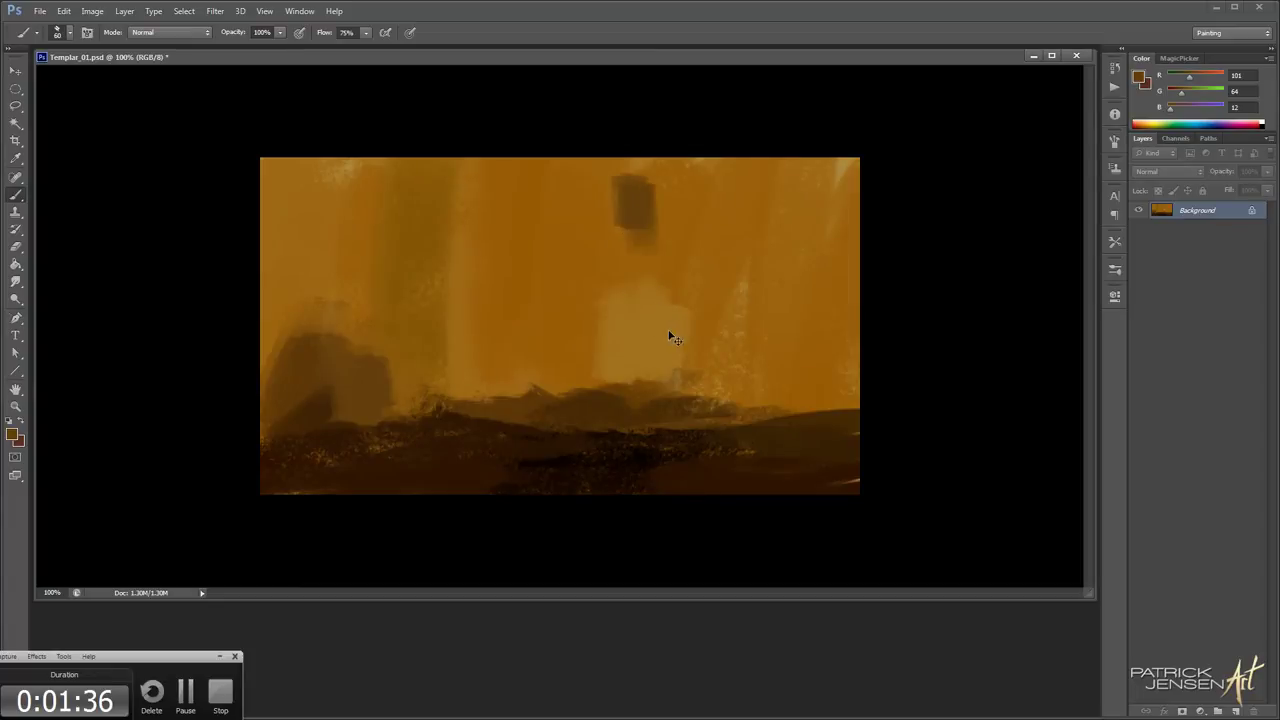
pyautogui.hotkey('ctrl', 'z')
pyautogui.press('h')
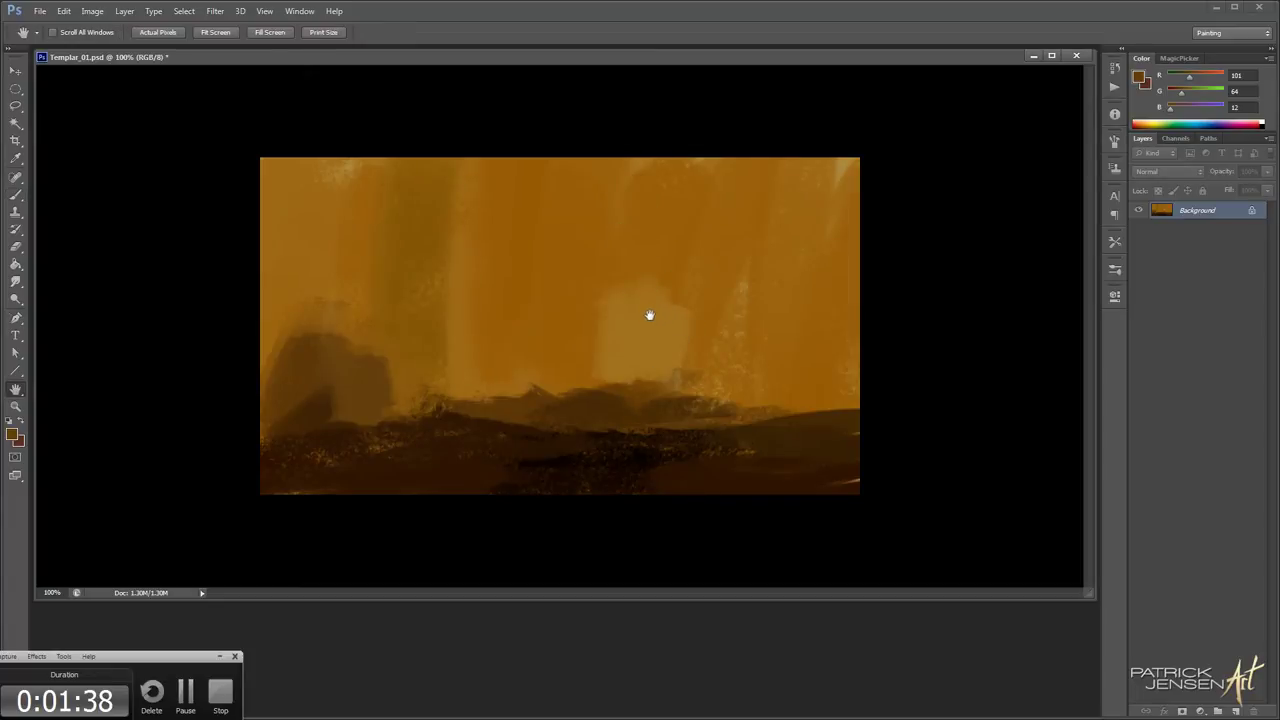
# Switch the brush's blending mode back to Multiply
pyautogui.press('b')
pyautogui.click(165, 32)
pyautogui.click(150, 120)
pyautogui.moveTo(372, 158); pyautogui.dragTo(380, 425)
pyautogui.hotkey('ctrl', 'z')
pyautogui.press(']')
pyautogui.press(']')
pyautogui.press(']')
pyautogui.moveTo(346, 150); pyautogui.dragTo(339, 440)
pyautogui.hotkey('ctrl', 'z')
# Darken the right side of the left mound and the haze above it with a large textured Multiply stroke
pyautogui.press(']')
pyautogui.press(']')
pyautogui.moveTo(350, 228); pyautogui.dragTo(353, 416)
pyautogui.hotkey('ctrl', 'z')
pyautogui.moveTo(358, 285); pyautogui.dragTo(349, 430)
pyautogui.keyDown('alt'); pyautogui.click(347, 388); pyautogui.keyUp('alt')
pyautogui.press(']')
pyautogui.press(']')
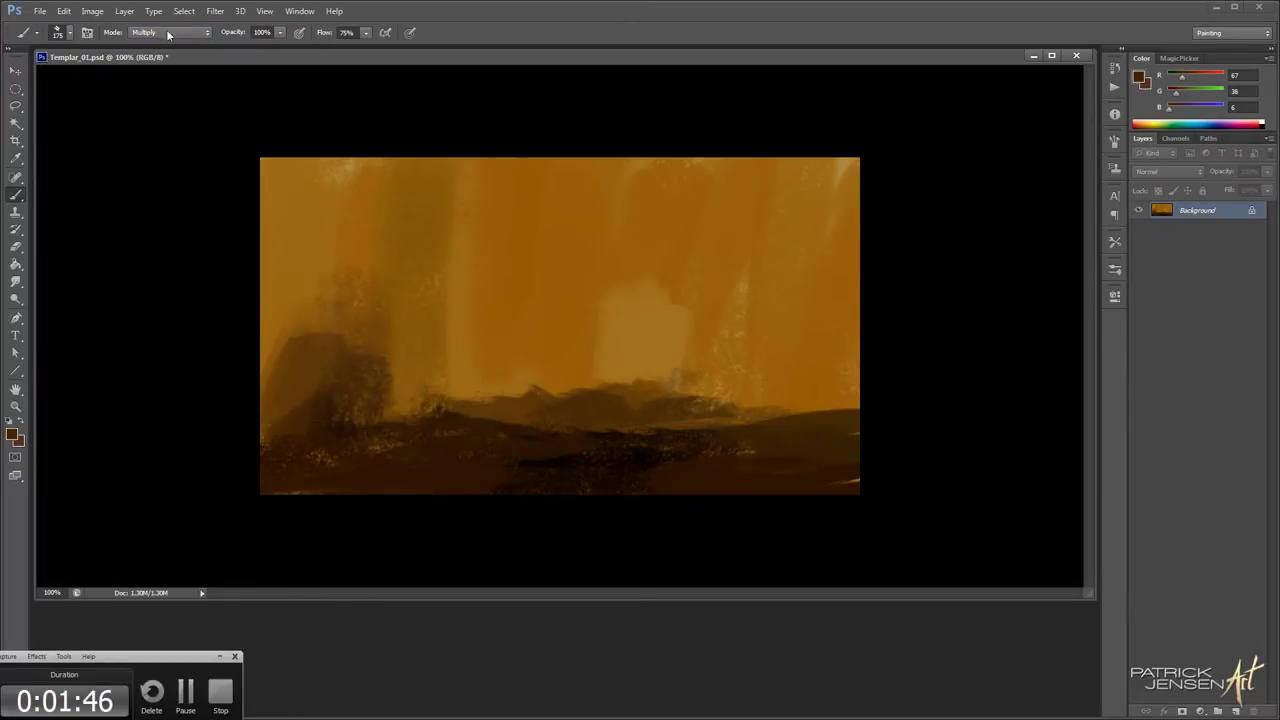
# Return the brush to Normal mode and sketch thin dark diagonal lines across the sky with a very small brush
pyautogui.click(168, 32)
pyautogui.click(170, 46)
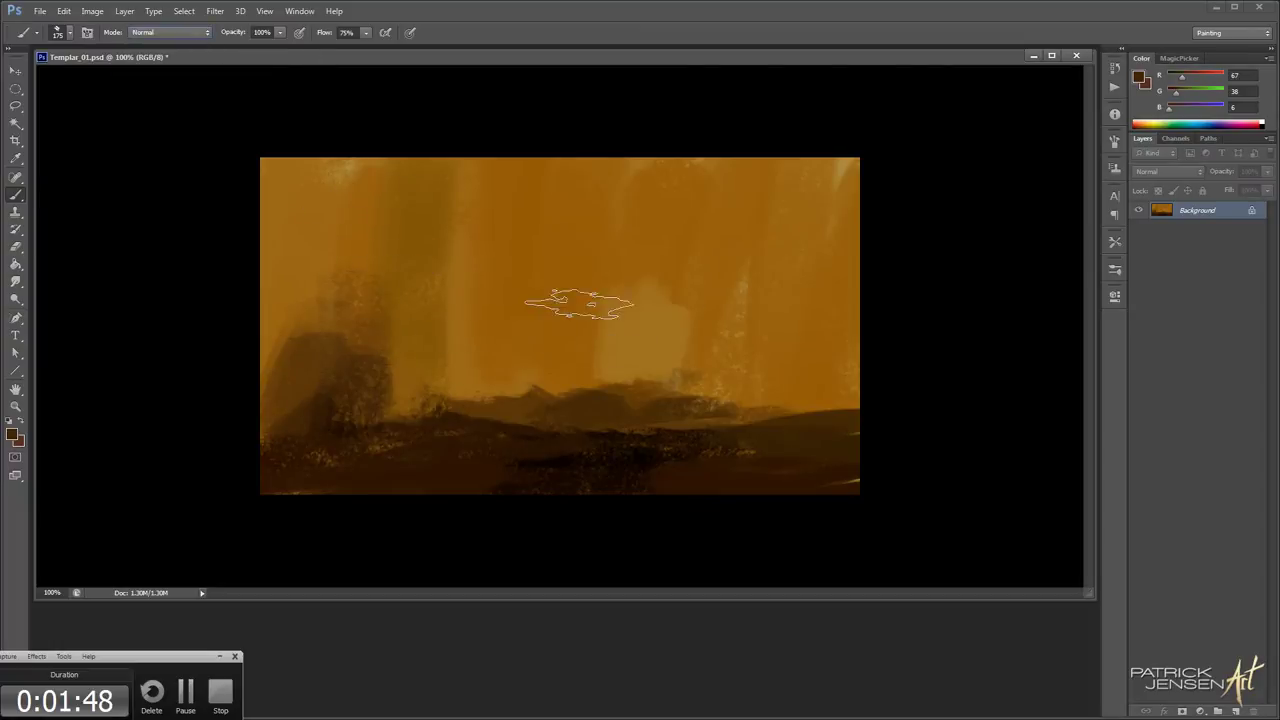
pyautogui.keyDown('alt'); pyautogui.click(340, 420); pyautogui.keyUp('alt')
pyautogui.press('[')
pyautogui.press('[')
pyautogui.press('[')
pyautogui.press('[')
pyautogui.press('[')
pyautogui.press('[')
pyautogui.press('[')
pyautogui.press('[')
pyautogui.press('[')
pyautogui.press('[')
pyautogui.press('[')
pyautogui.moveTo(262, 198); pyautogui.dragTo(434, 251)
pyautogui.hotkey('ctrl', 'z')
pyautogui.press('[')
pyautogui.press('[')
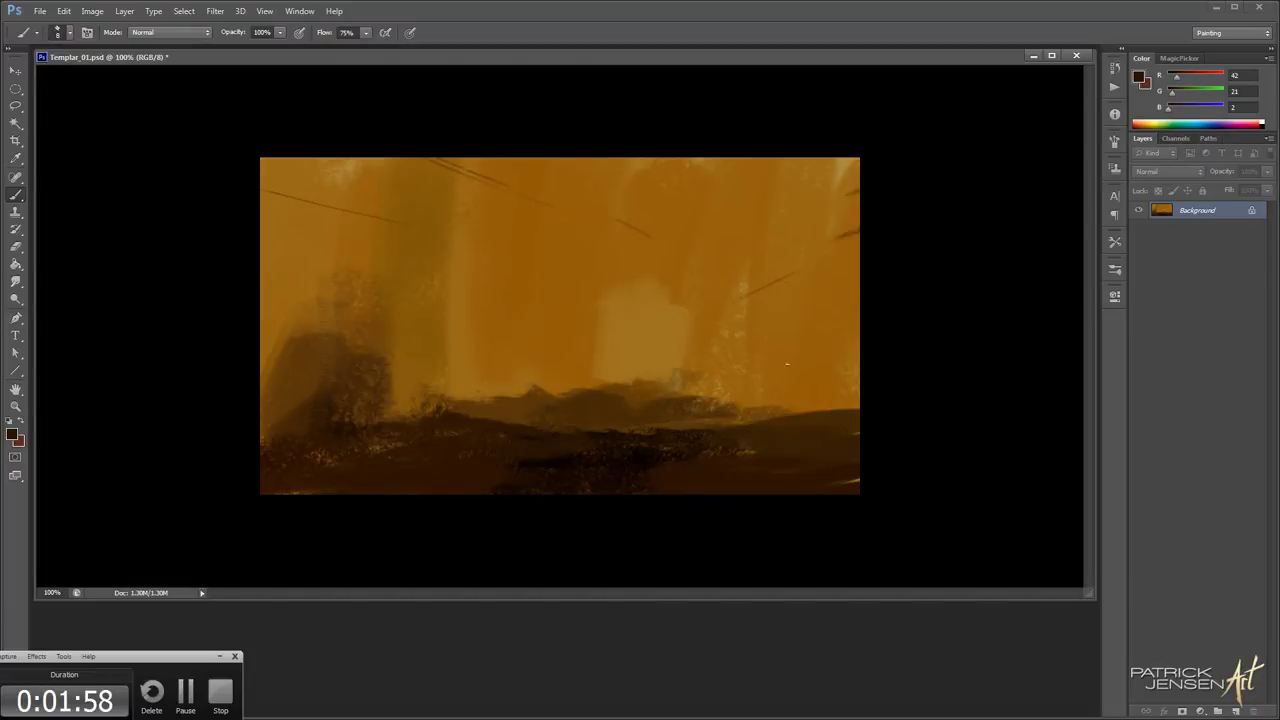
# Paint dark vertical column shapes rising above and beside the left mound with sampled brown
pyautogui.moveTo(419, 390); pyautogui.dragTo(431, 290)
pyautogui.moveTo(405, 228); pyautogui.dragTo(391, 378)
pyautogui.keyDown('alt'); pyautogui.click(373, 307); pyautogui.keyUp('alt')
pyautogui.press(']')
pyautogui.press(']')
pyautogui.press(']')
pyautogui.moveTo(378, 290); pyautogui.dragTo(376, 235)
pyautogui.moveTo(345, 290); pyautogui.dragTo(344, 203)
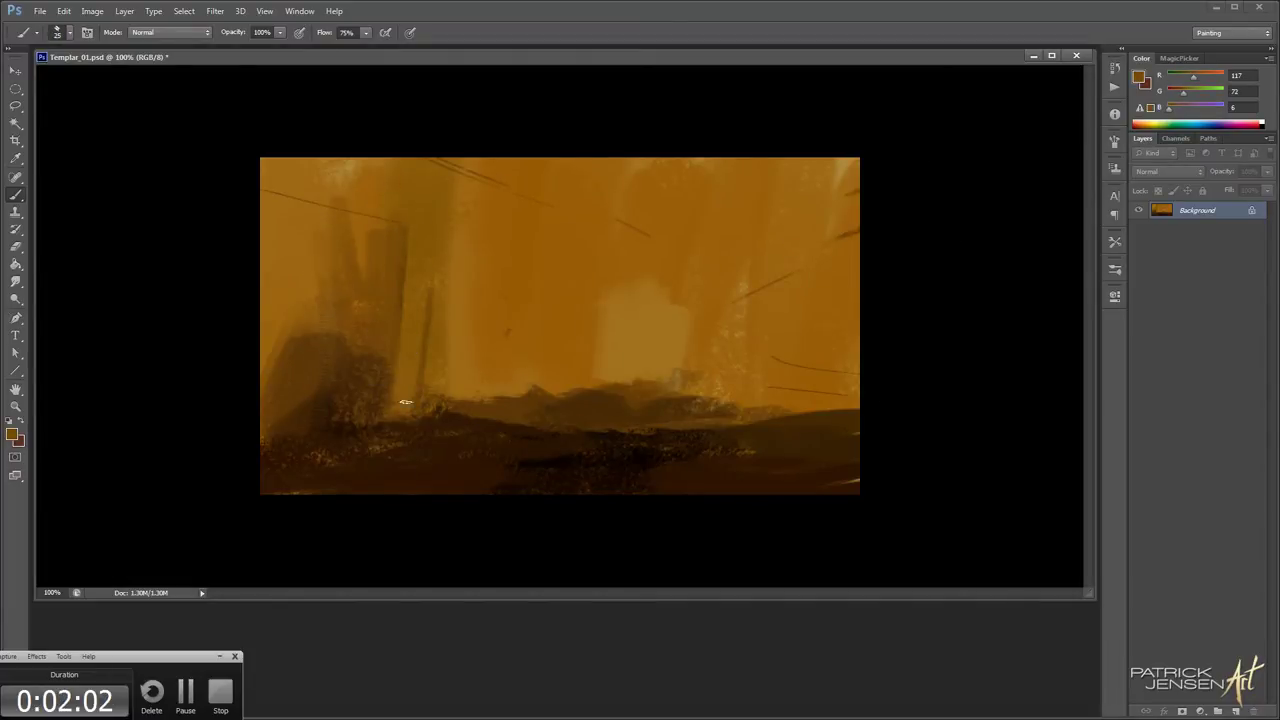
# Add faint brown vertical strokes rising from the hills left of the picture's centre
pyautogui.press(']')
pyautogui.moveTo(483, 398); pyautogui.dragTo(479, 240)
pyautogui.moveTo(489, 352); pyautogui.dragTo(488, 420)
pyautogui.moveTo(501, 368); pyautogui.dragTo(504, 436)
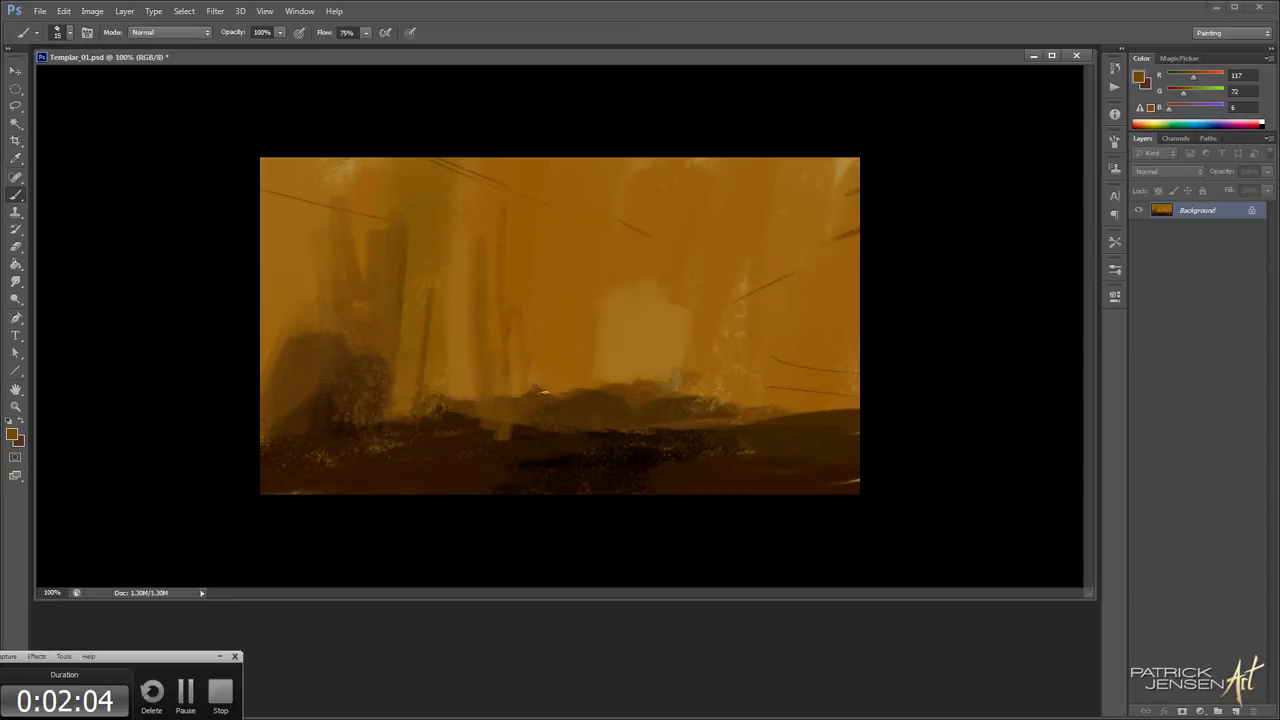
# Enlarge the brush to 150 px
pyautogui.press(']')
pyautogui.press(']')
pyautogui.press(']')
pyautogui.press(']')
pyautogui.press(']')
pyautogui.press(']')
pyautogui.press(']')
pyautogui.press(']')
# Apply a midtone Color Balance adjustment to the painting with levels +20, +7 and -26
pyautogui.click(92, 11)
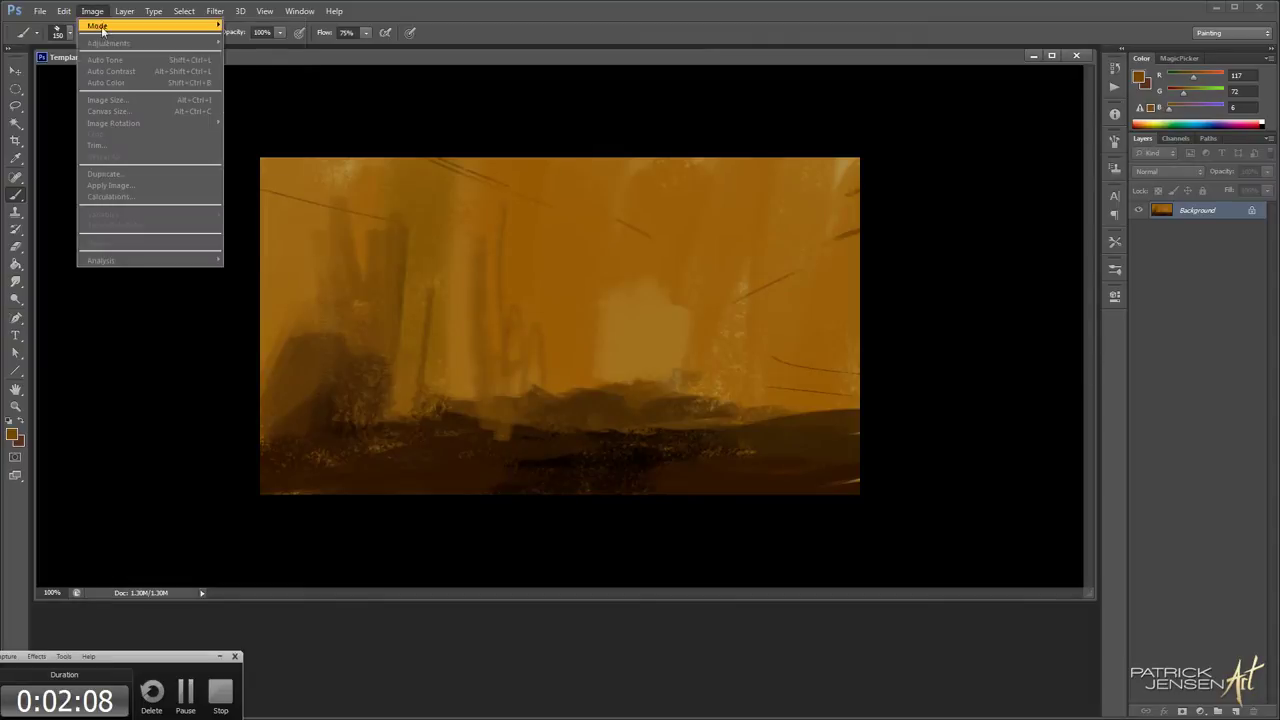
pyautogui.moveTo(150, 43)
pyautogui.click(283, 118)
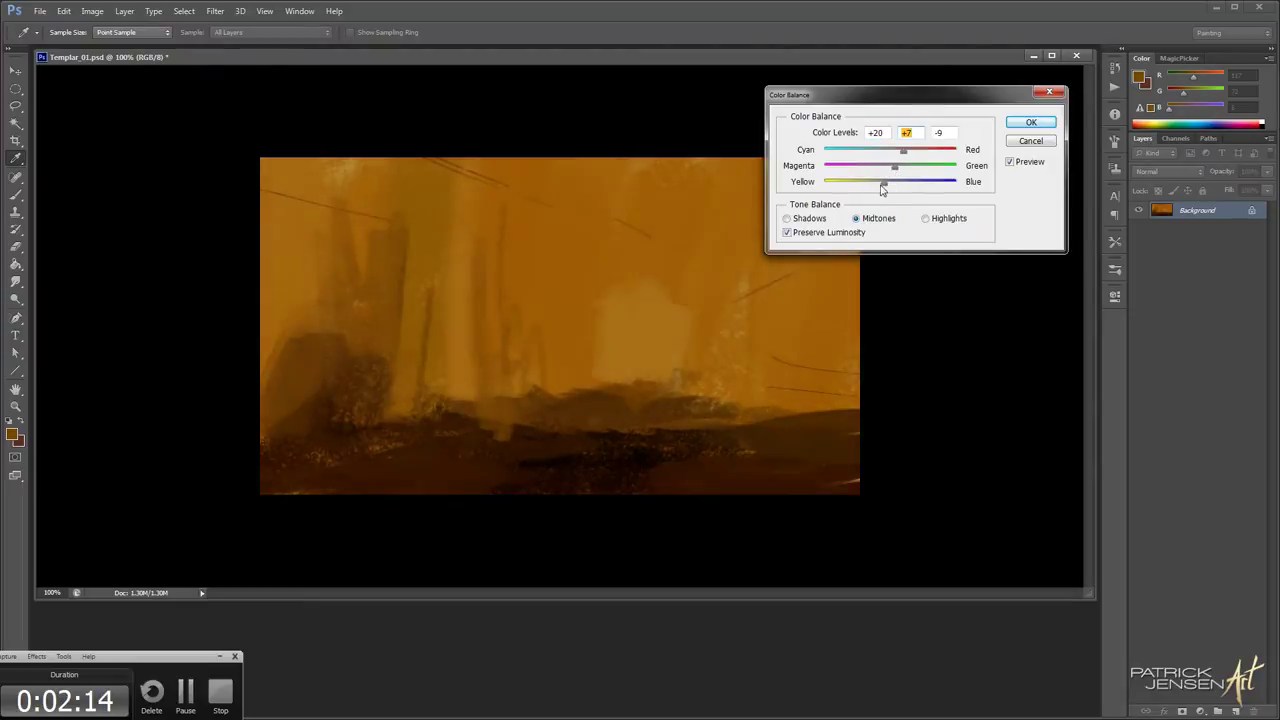
pyautogui.moveTo(880, 190)
pyautogui.mouseDown()
pyautogui.moveTo(860, 191)
pyautogui.moveTo(874, 193)
pyautogui.mouseUp()
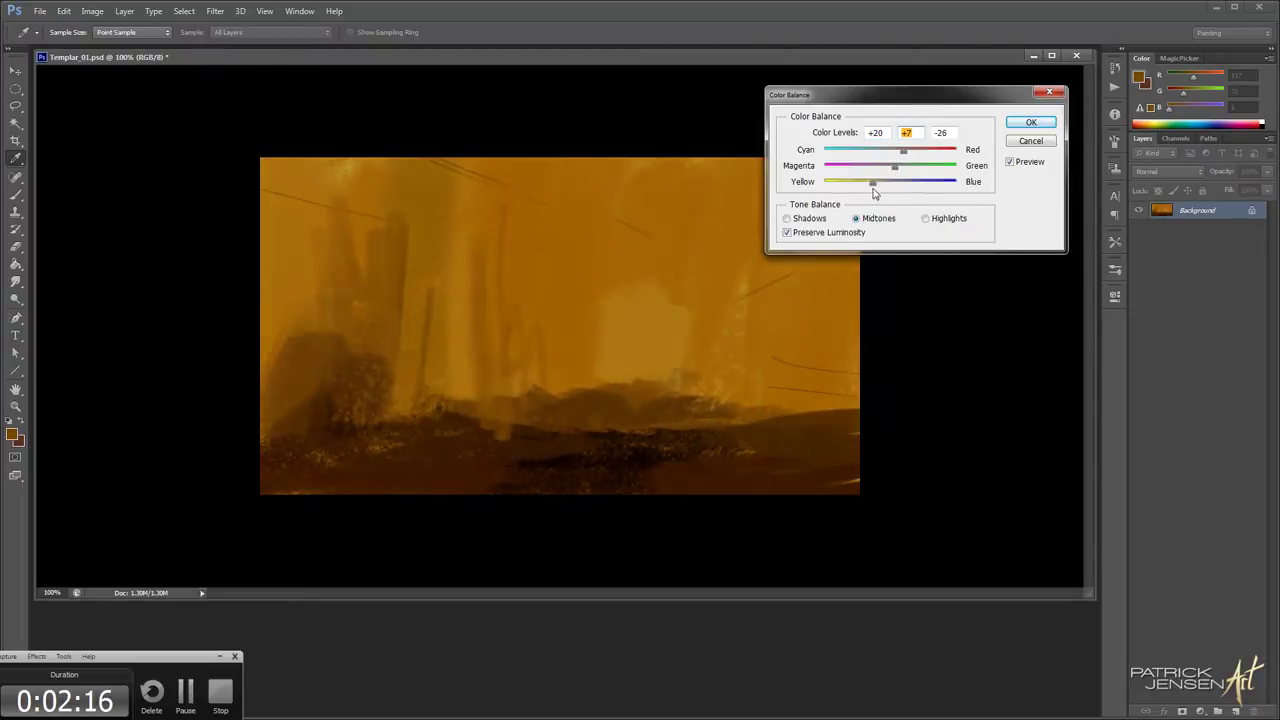
pyautogui.click(1031, 122)
# Enlarge the brush to 250 px and set its blending mode to Multiply
pyautogui.press('b')
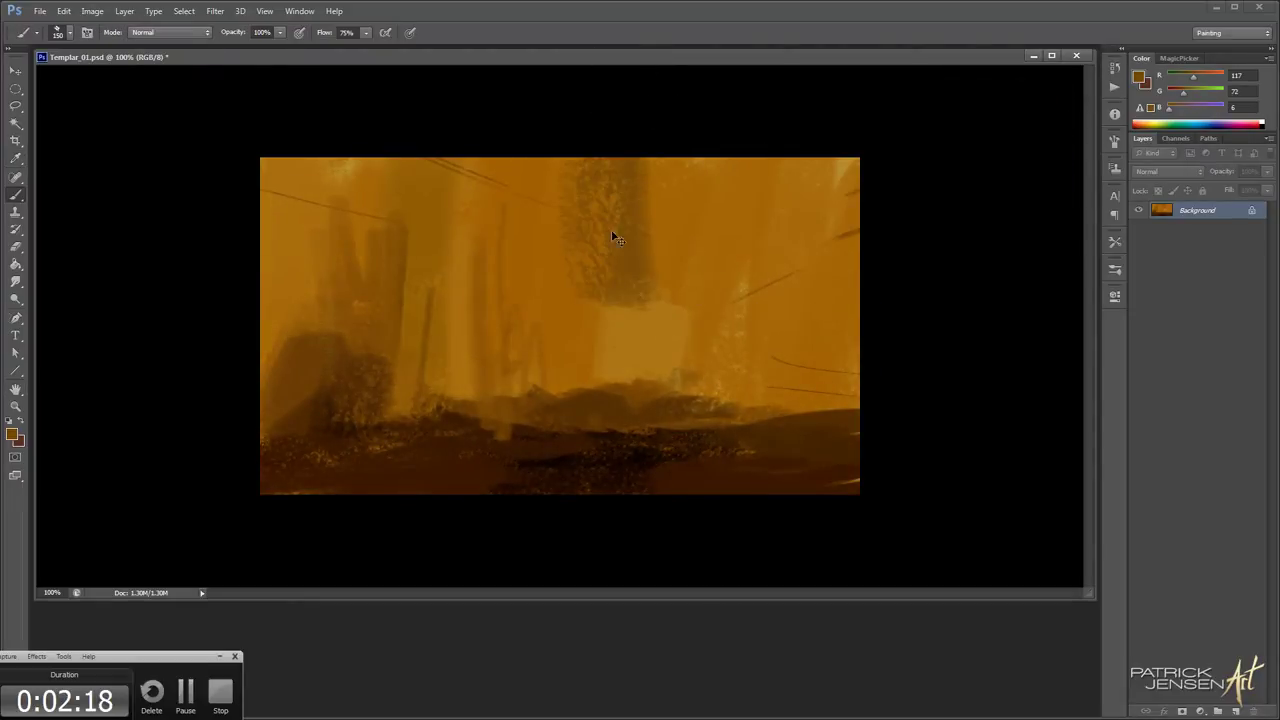
pyautogui.press(']')
pyautogui.press(']')
pyautogui.click(170, 32)
pyautogui.click(165, 106)
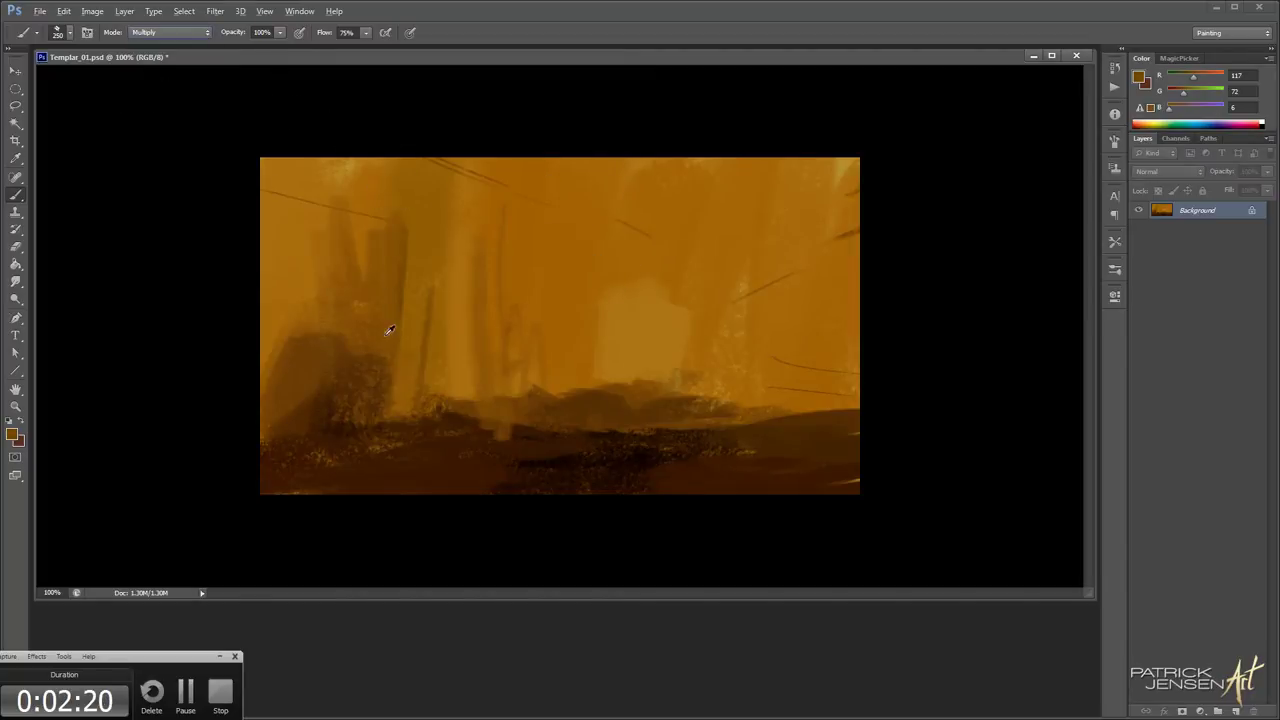
# Darken the picture's far-left side and the ground beneath it with broad Multiply strokes in a brown sampled from the ground
pyautogui.keyDown('alt'); pyautogui.click(377, 417); pyautogui.keyUp('alt')
pyautogui.moveTo(369, 217); pyautogui.dragTo(334, 418)
pyautogui.hotkey('ctrl', 'z')
pyautogui.moveTo(309, 135); pyautogui.dragTo(245, 429)
pyautogui.moveTo(283, 353); pyautogui.dragTo(350, 400)
pyautogui.moveTo(450, 452); pyautogui.dragTo(458, 382)
# Reduce the brush in stages to 40 px and add small dark Multiply strokes above the hills left of centre
pyautogui.press('[')
pyautogui.press('[')
pyautogui.press('[')
pyautogui.press('[')
pyautogui.press('[')
pyautogui.moveTo(477, 312)
pyautogui.mouseDown()
pyautogui.moveTo(500, 385)
pyautogui.moveTo(532, 389)
pyautogui.mouseUp()
pyautogui.press('[')
pyautogui.press('[')
pyautogui.press('[')
pyautogui.press('[')
pyautogui.moveTo(482, 345)
pyautogui.mouseDown()
pyautogui.moveTo(516, 352)
pyautogui.moveTo(472, 284)
pyautogui.mouseUp()
pyautogui.press('[')
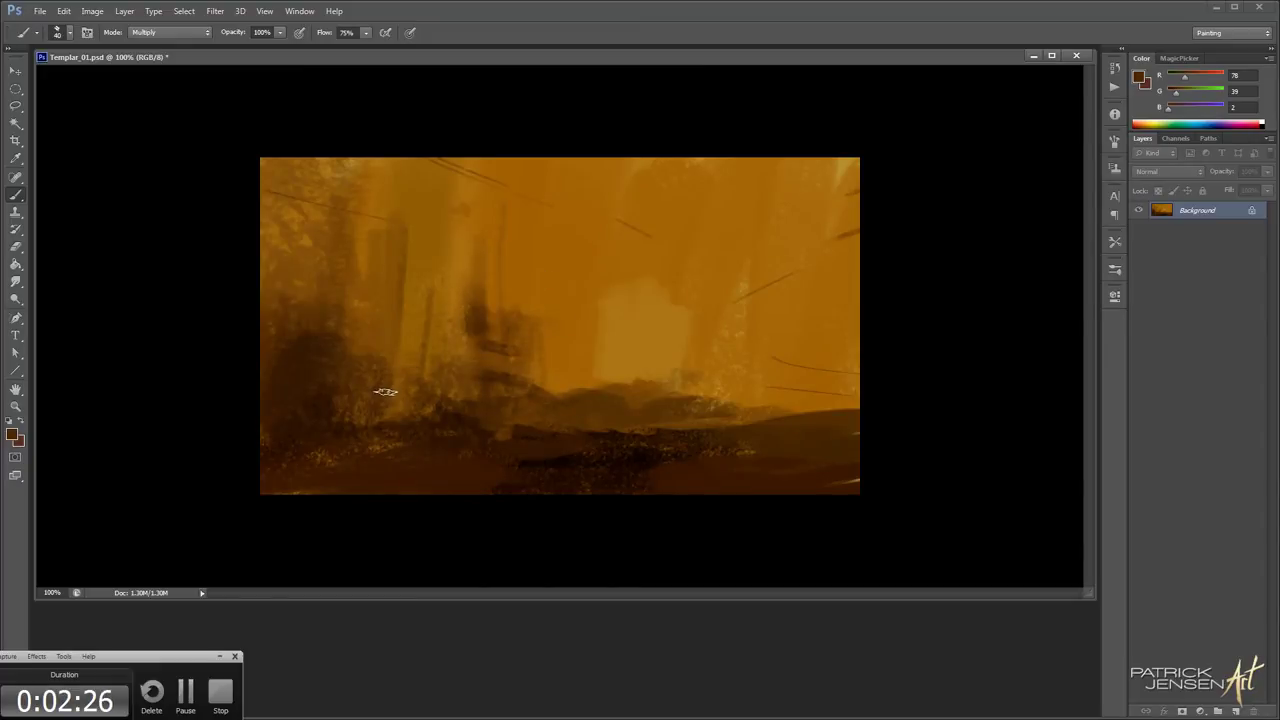
pyautogui.moveTo(385, 391)
pyautogui.mouseDown()
pyautogui.moveTo(384, 328)
pyautogui.moveTo(385, 394)
pyautogui.mouseUp()
# Set the brush mode to Normal and build up vertical building shapes on the far left in sampled brown, enlarging the brush to 60 px
pyautogui.keyDown('alt'); pyautogui.click(382, 340); pyautogui.keyUp('alt')
pyautogui.click(186, 36)
pyautogui.click(184, 45)
pyautogui.keyDown('alt'); pyautogui.click(380, 326); pyautogui.keyUp('alt')
pyautogui.press(']')
pyautogui.moveTo(381, 313); pyautogui.dragTo(381, 357)
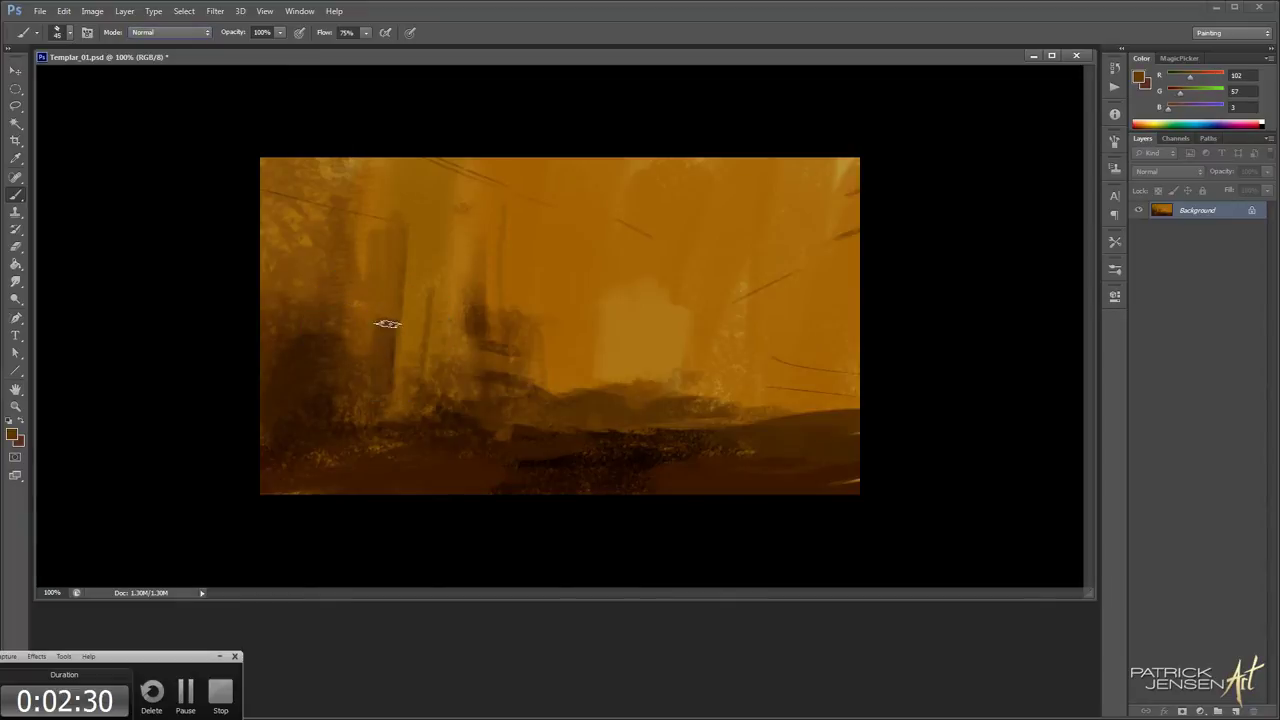
pyautogui.moveTo(388, 283)
pyautogui.mouseDown()
pyautogui.moveTo(378, 323)
pyautogui.moveTo(363, 327)
pyautogui.mouseUp()
pyautogui.press(']')
pyautogui.press(']')
pyautogui.moveTo(318, 250); pyautogui.dragTo(317, 336)
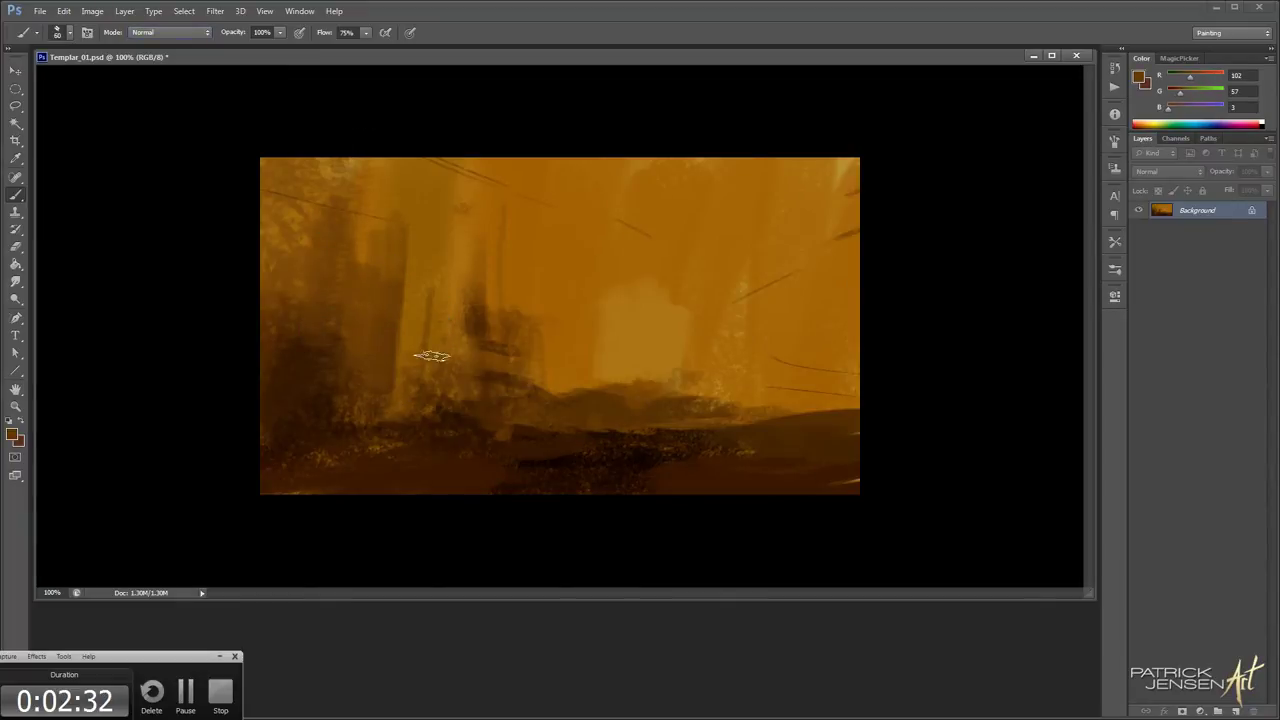
# Enlarge the brush to 90 px and paint a tall brown tower with a lower block beside it, left of centre
pyautogui.press(']')
pyautogui.press(']')
pyautogui.moveTo(450, 236); pyautogui.dragTo(421, 429)
pyautogui.press(']')
pyautogui.moveTo(441, 263); pyautogui.dragTo(448, 408)
pyautogui.moveTo(463, 231); pyautogui.dragTo(479, 332)
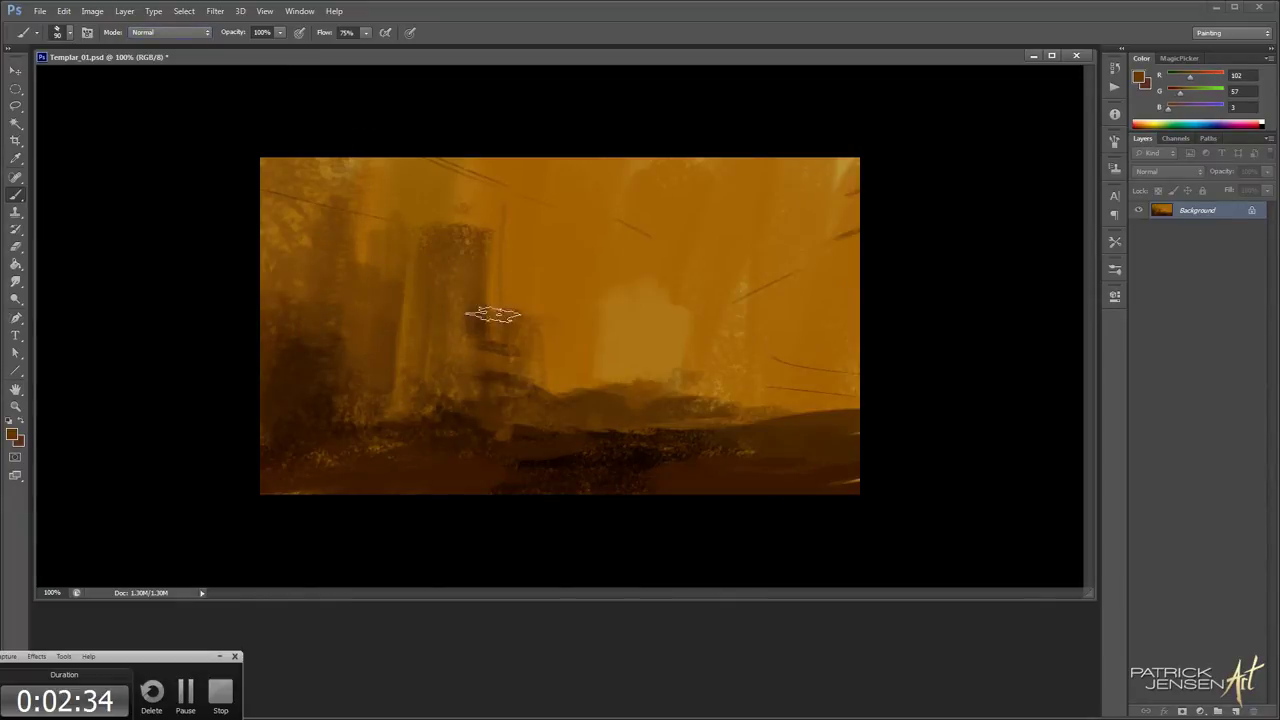
pyautogui.moveTo(498, 267)
pyautogui.mouseDown()
pyautogui.moveTo(514, 357)
pyautogui.moveTo(529, 286)
pyautogui.moveTo(538, 325)
pyautogui.mouseUp()
# Trim the low block beside the tower with orange sampled from the sky and pick up the pale central haze colour
pyautogui.keyDown('alt'); pyautogui.click(534, 248); pyautogui.keyUp('alt')
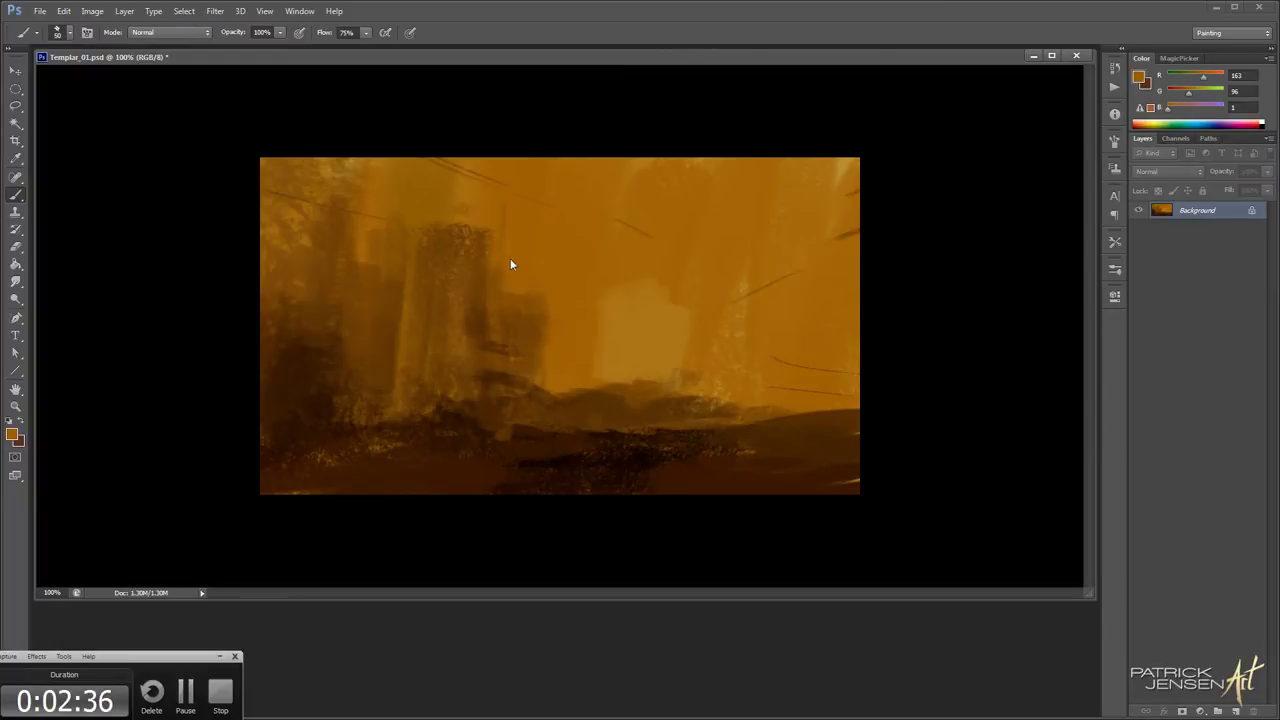
pyautogui.moveTo(502, 272)
pyautogui.mouseDown()
pyautogui.moveTo(534, 291)
pyautogui.moveTo(534, 349)
pyautogui.moveTo(544, 335)
pyautogui.mouseUp()
pyautogui.keyDown('alt'); pyautogui.click(631, 342); pyautogui.keyUp('alt')
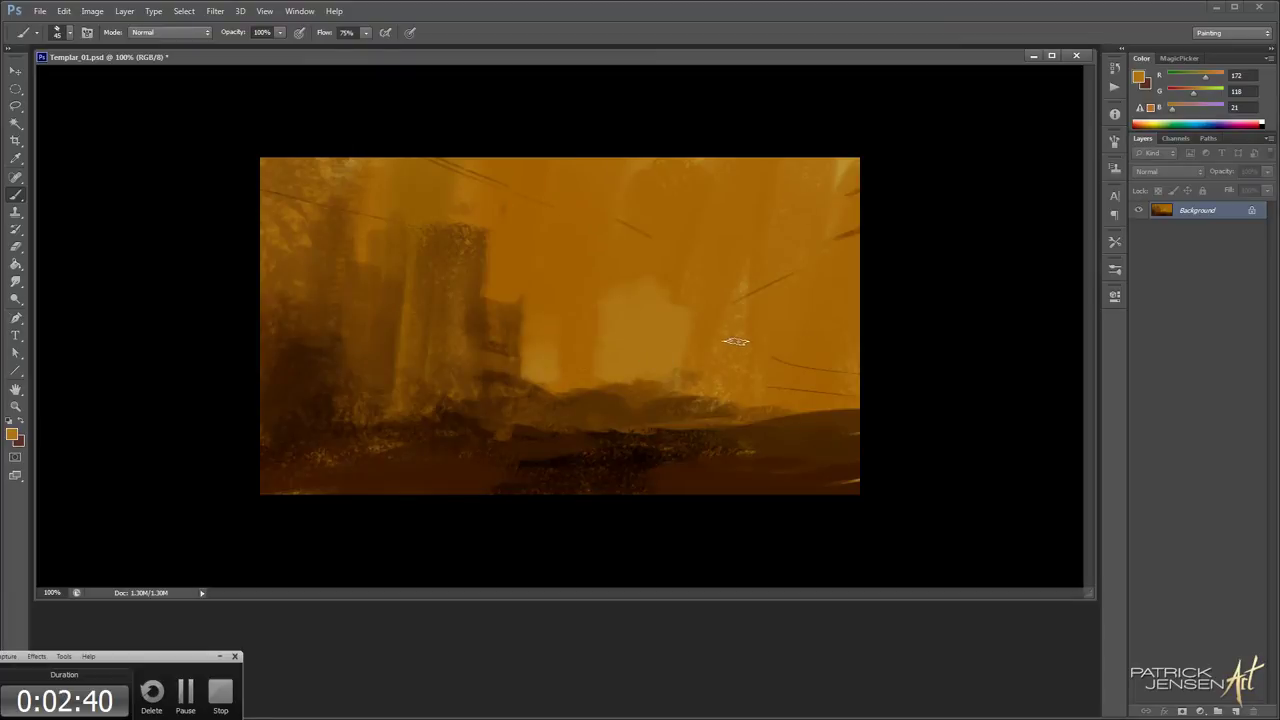
# Dab bright orange highlights (R 237, G 143, B 21) along the ground left of centre and enlarge the brush to 150 px
pyautogui.press('space')
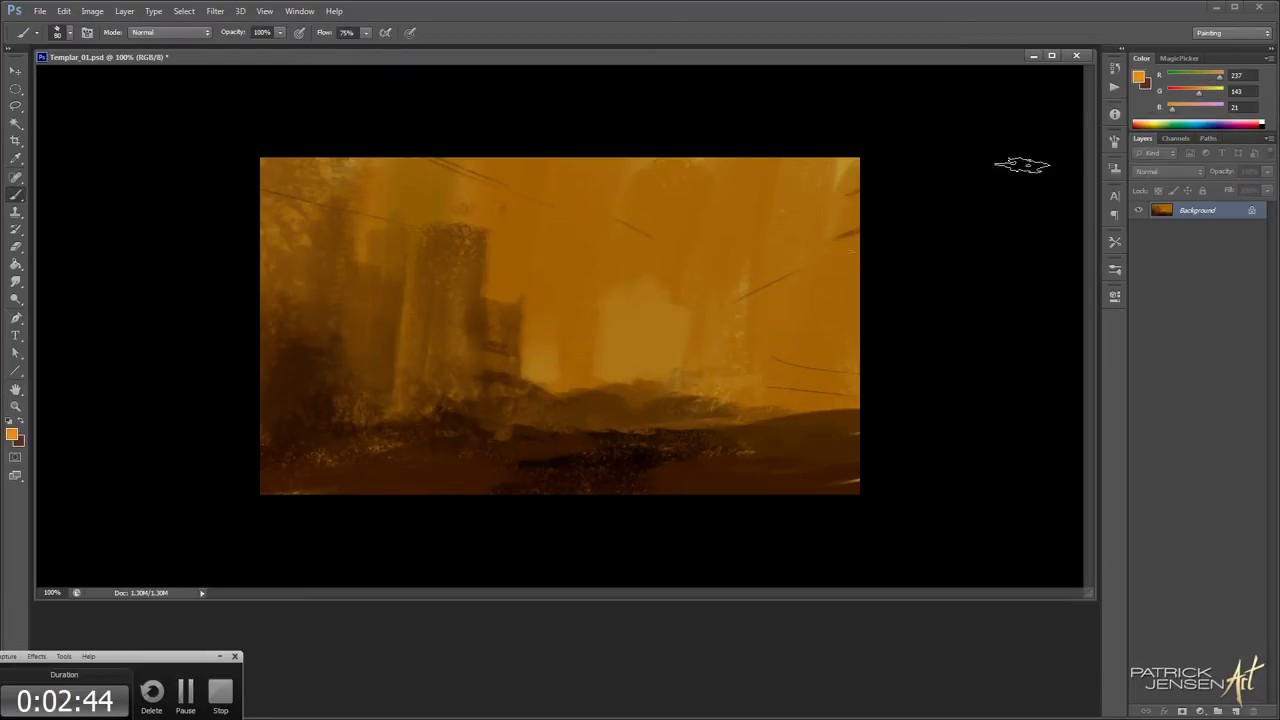
pyautogui.moveTo(597, 289); pyautogui.dragTo(606, 374)
pyautogui.hotkey('ctrl', 'z')
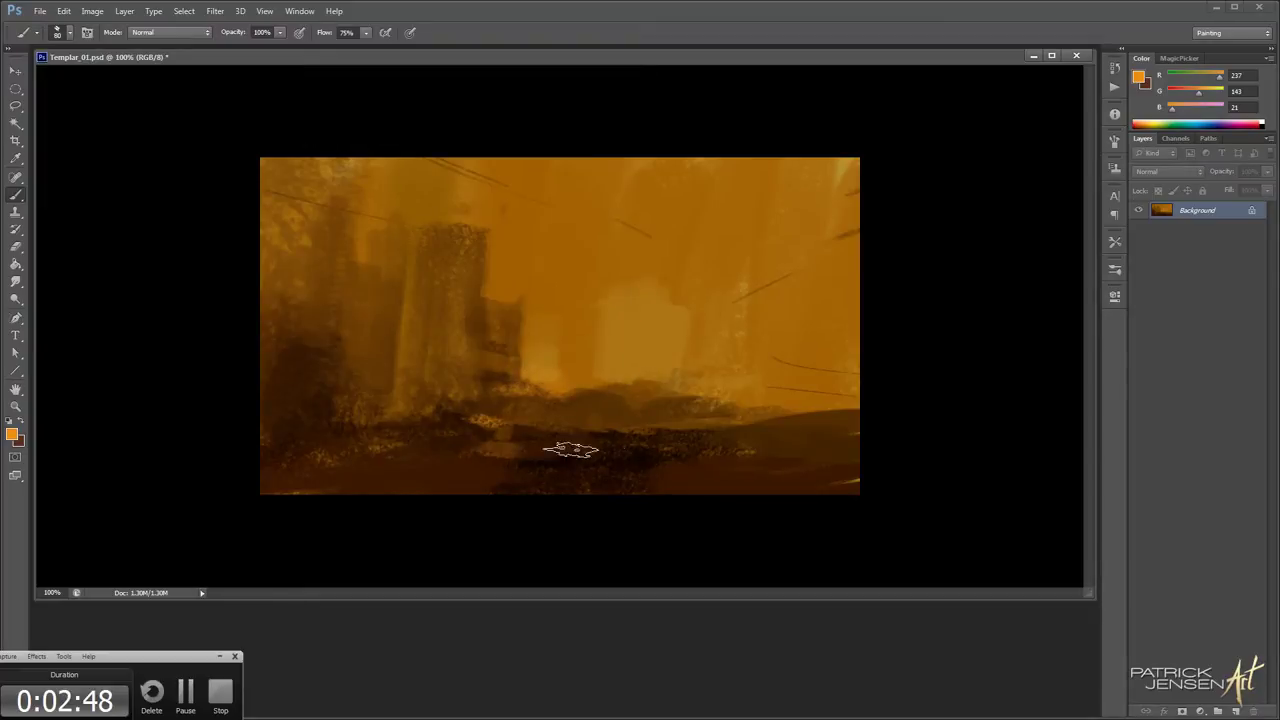
pyautogui.press(']')
pyautogui.press(']')
pyautogui.press(']')
pyautogui.press(']')
pyautogui.press(']')
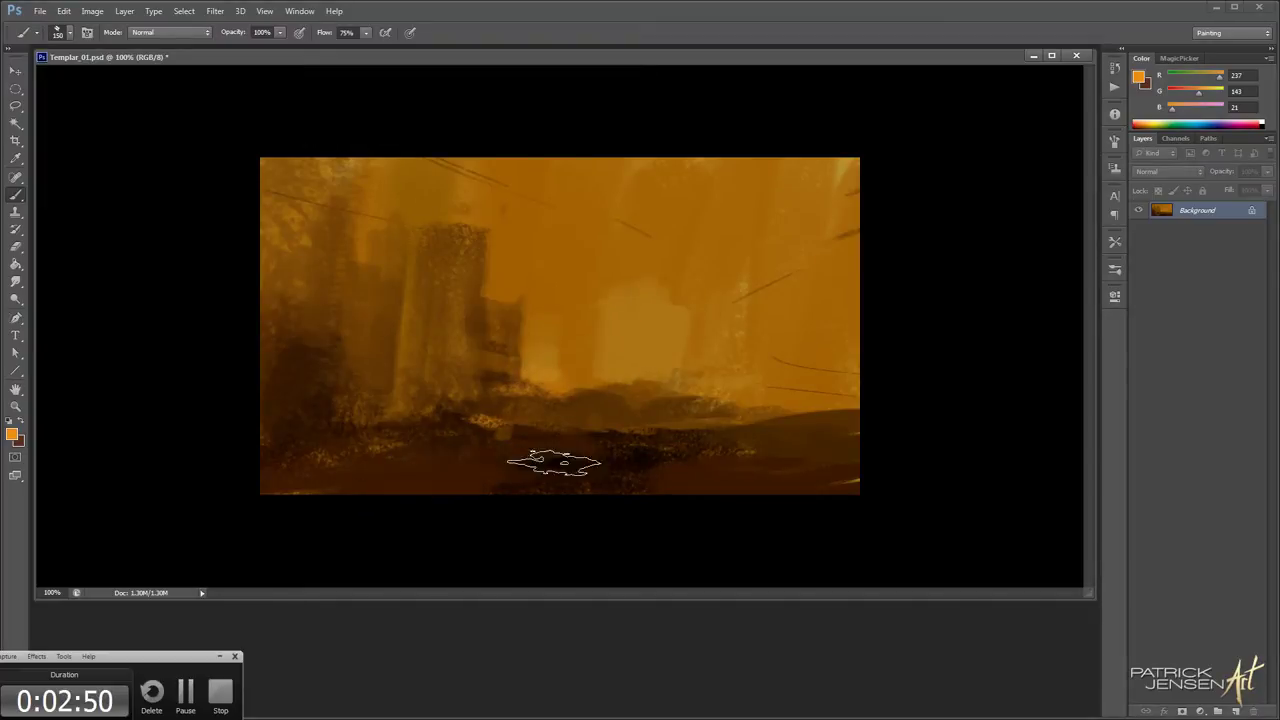
# Paint a lighter brown strip across the bottom foreground in a sampled ground colour, reducing the brush to 25 px
pyautogui.keyDown('alt'); pyautogui.click(500, 460); pyautogui.keyUp('alt')
pyautogui.press('[')
pyautogui.press('[')
pyautogui.press('[')
pyautogui.moveTo(340, 485)
pyautogui.mouseDown()
pyautogui.moveTo(429, 480)
pyautogui.moveTo(486, 452)
pyautogui.moveTo(767, 481)
pyautogui.mouseUp()
pyautogui.press('[')
pyautogui.press('[')
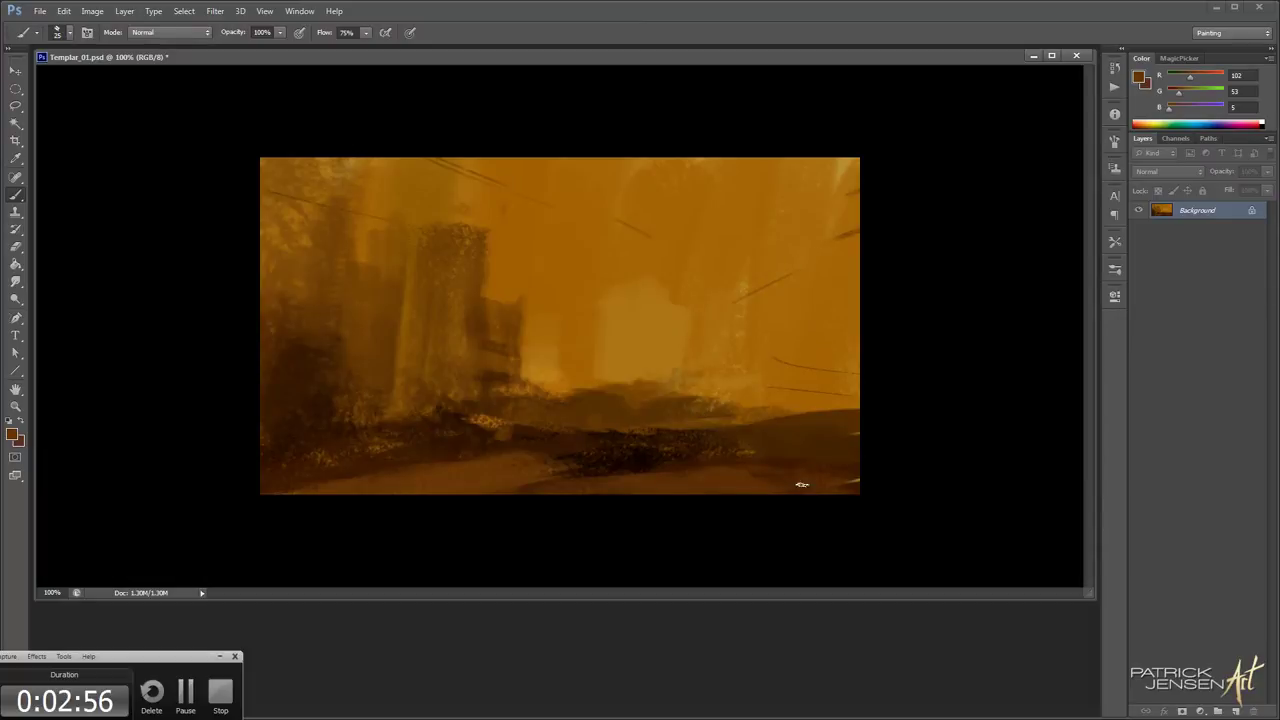
# Paint three staggered dark brown towers rising on the picture's right side in a sampled brown, enlarging the brush to 40 px
pyautogui.keyDown('alt'); pyautogui.click(438, 462); pyautogui.keyUp('alt')
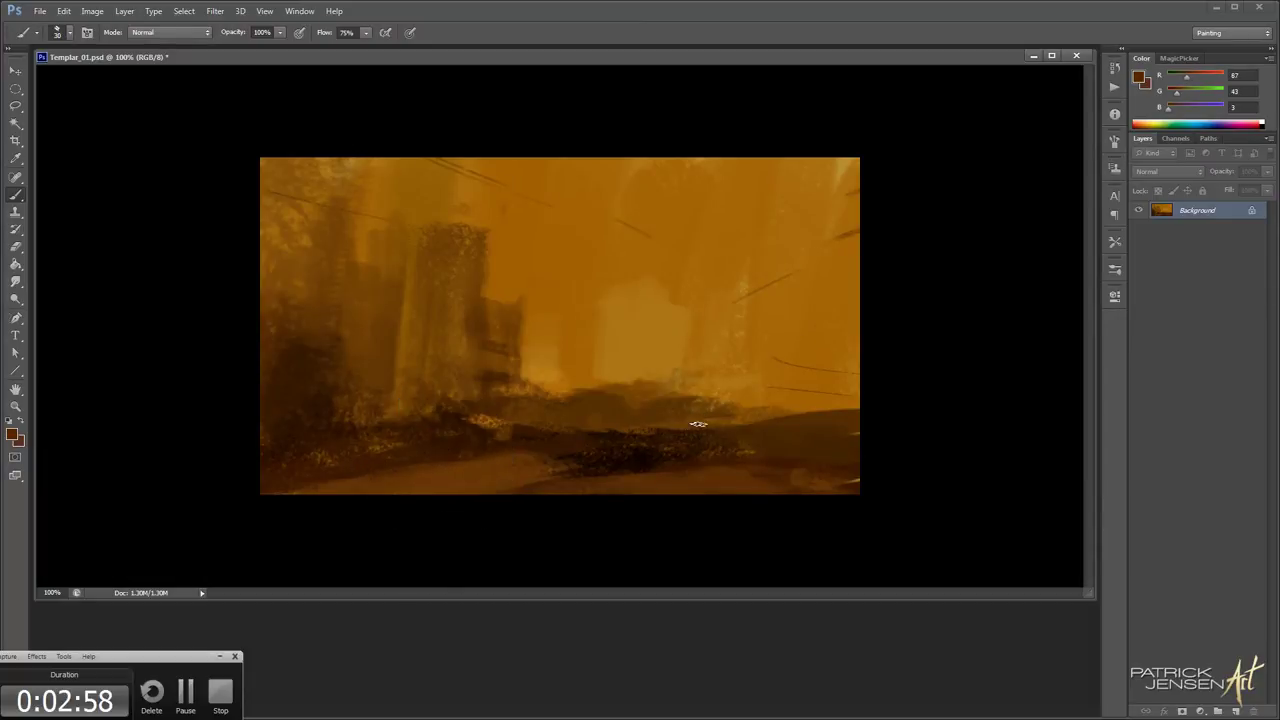
pyautogui.moveTo(708, 304); pyautogui.dragTo(708, 408)
pyautogui.hotkey('ctrl', 'z')
pyautogui.press('[')
pyautogui.press(']')
pyautogui.moveTo(798, 271)
pyautogui.mouseDown()
pyautogui.moveTo(812, 395)
pyautogui.moveTo(804, 246)
pyautogui.mouseUp()
pyautogui.hotkey('ctrl', 'z')
pyautogui.press(']')
pyautogui.press(']')
pyautogui.press(']')
pyautogui.moveTo(822, 342); pyautogui.dragTo(818, 219)
pyautogui.press(']')
pyautogui.press(']')
pyautogui.moveTo(828, 298); pyautogui.dragTo(827, 167)
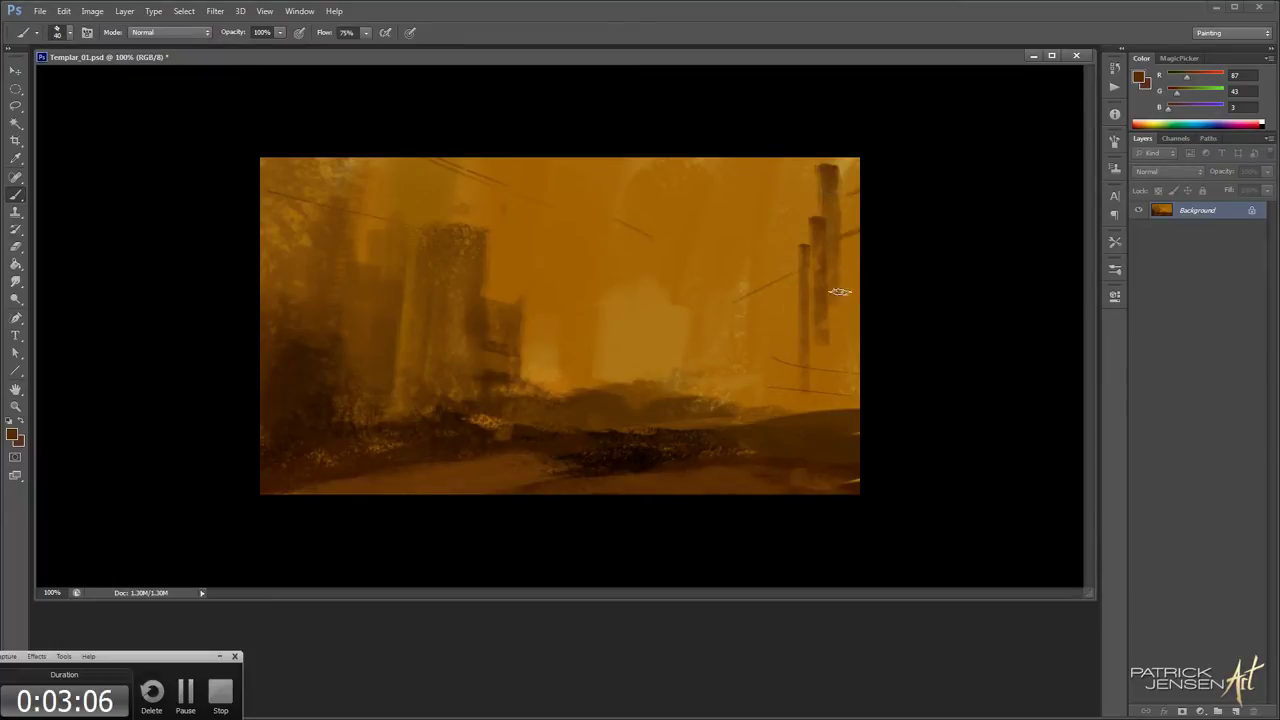
# Thicken the dark towers at the picture's right edge with a larger brush and add a ledge jutting from them
pyautogui.press(']')
pyautogui.press(']')
pyautogui.moveTo(850, 275)
pyautogui.mouseDown()
pyautogui.moveTo(850, 147)
pyautogui.moveTo(831, 142)
pyautogui.mouseUp()
pyautogui.press(']')
pyautogui.moveTo(812, 220); pyautogui.dragTo(806, 256)
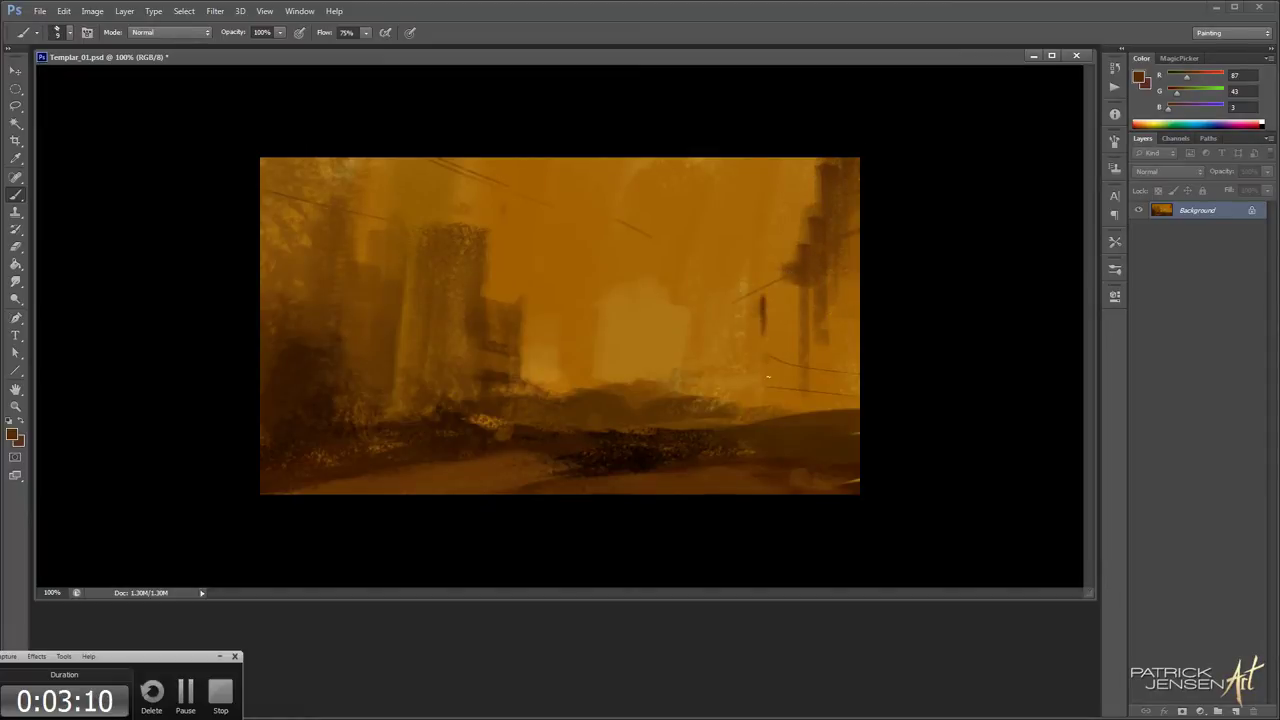
# Add a fainter building block left of the right-hand towers in sampled brown (R 138, G 82, B 5), enlarging the brush to 45 px
pyautogui.keyDown('alt'); pyautogui.click(803, 300); pyautogui.keyUp('alt')
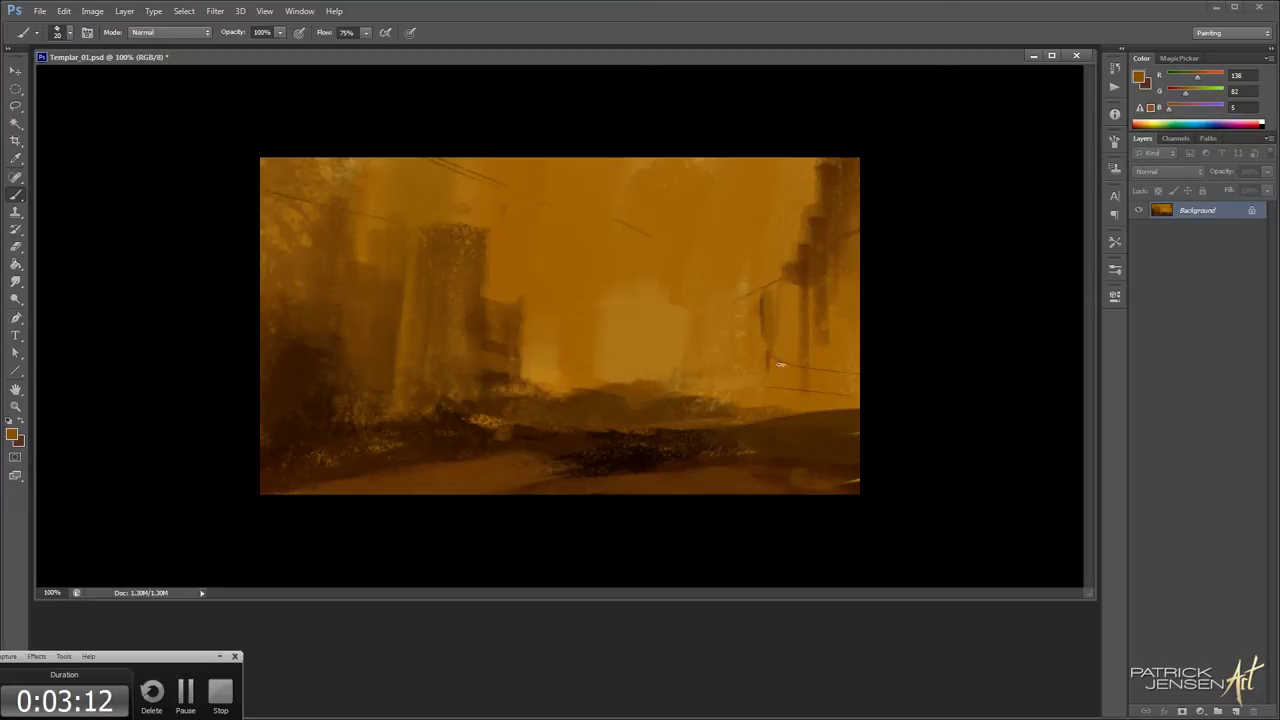
pyautogui.press('space')
pyautogui.press(']')
pyautogui.press(']')
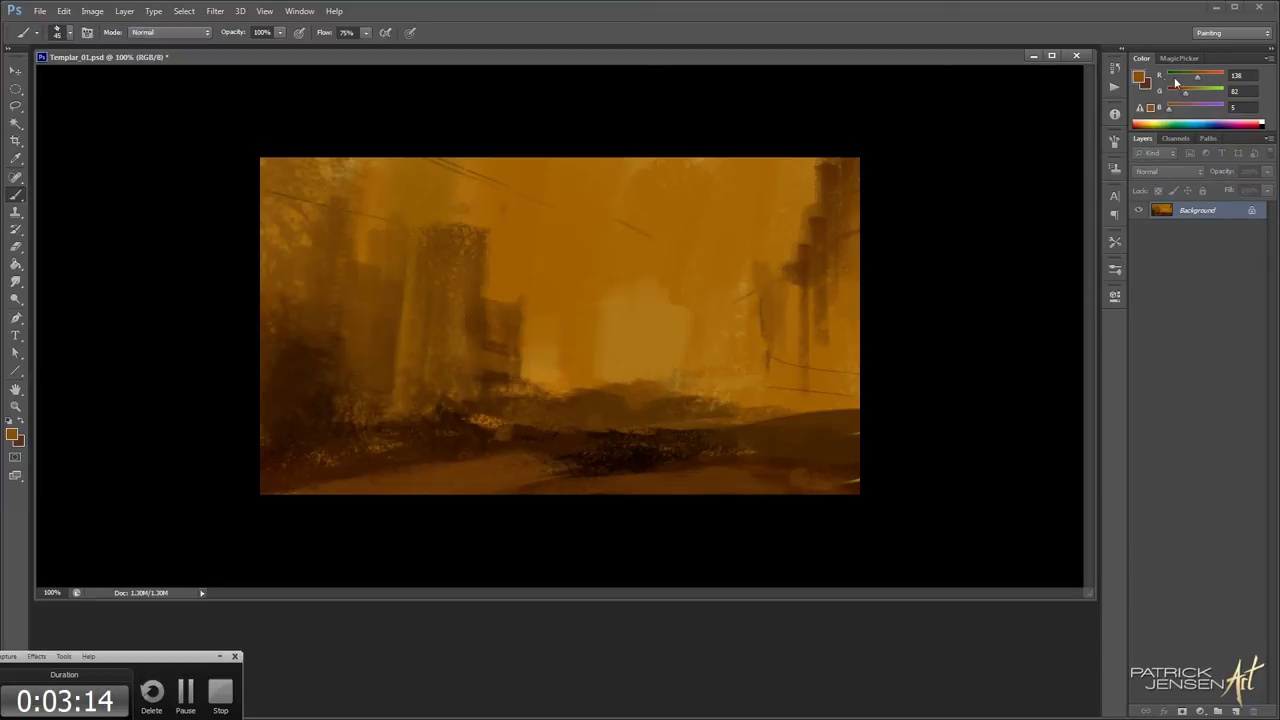
# Set the foreground colour to the dark grey-green 272a1e
pyautogui.click(1140, 79)
pyautogui.click(1047, 495)
pyautogui.moveTo(1047, 495); pyautogui.dragTo(1045, 513)
pyautogui.click(910, 521)
pyautogui.press('b')
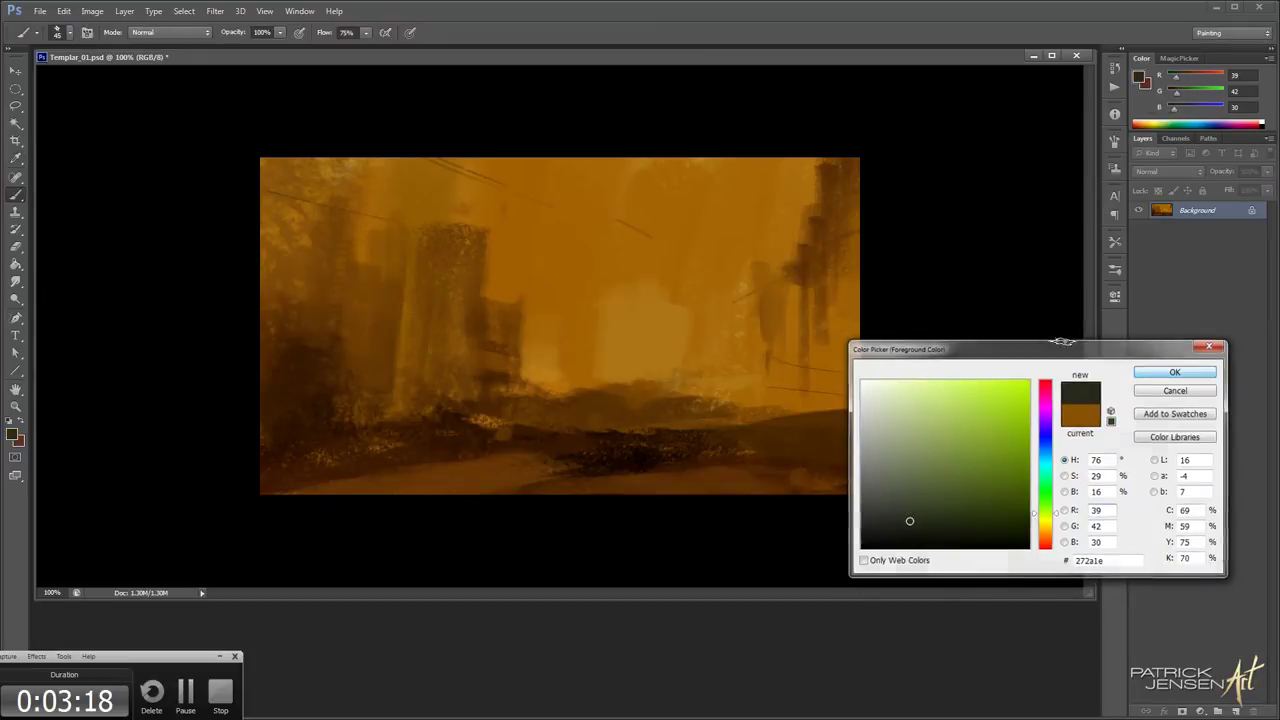
pyautogui.press('Return')
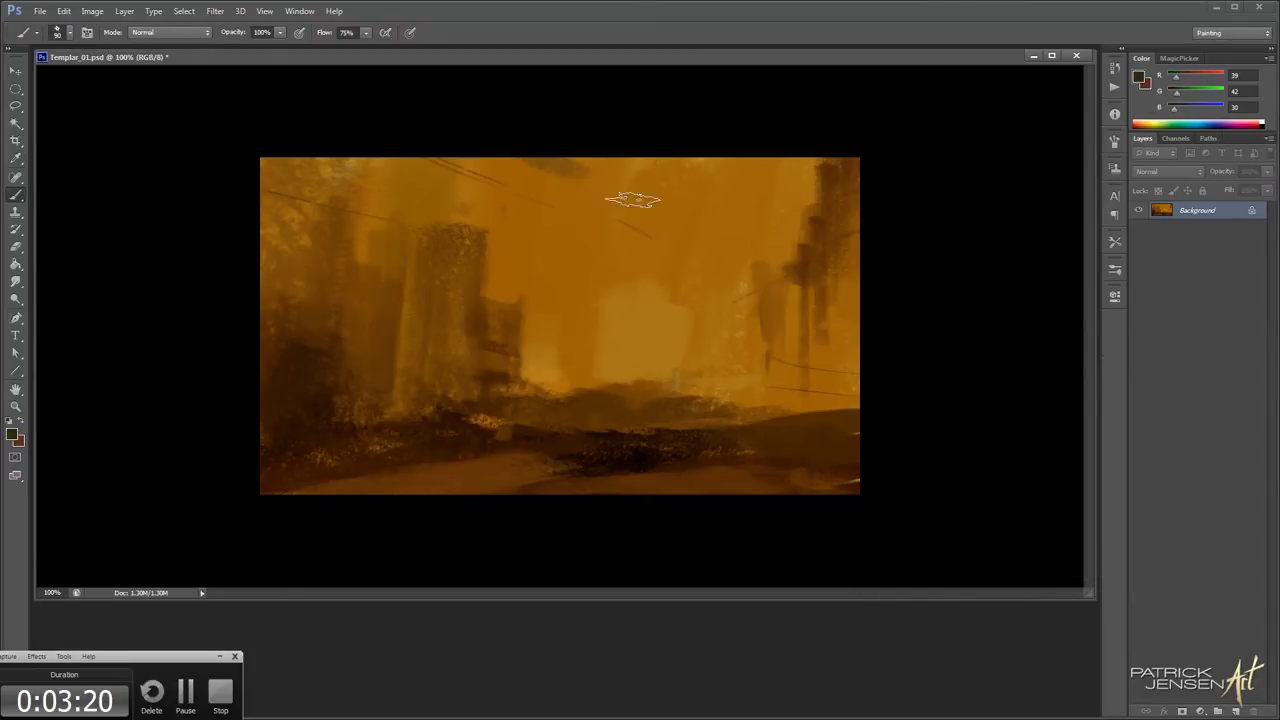
# Paint broad dark grey-green strokes across the top of the sky, enlarging the brush to 175 px
pyautogui.hotkey('ctrl', 'z')
pyautogui.press(']')
pyautogui.press(']')
pyautogui.moveTo(646, 207)
pyautogui.mouseDown()
pyautogui.moveTo(662, 214)
pyautogui.moveTo(502, 132)
pyautogui.mouseUp()
pyautogui.press(']')
pyautogui.press(']')
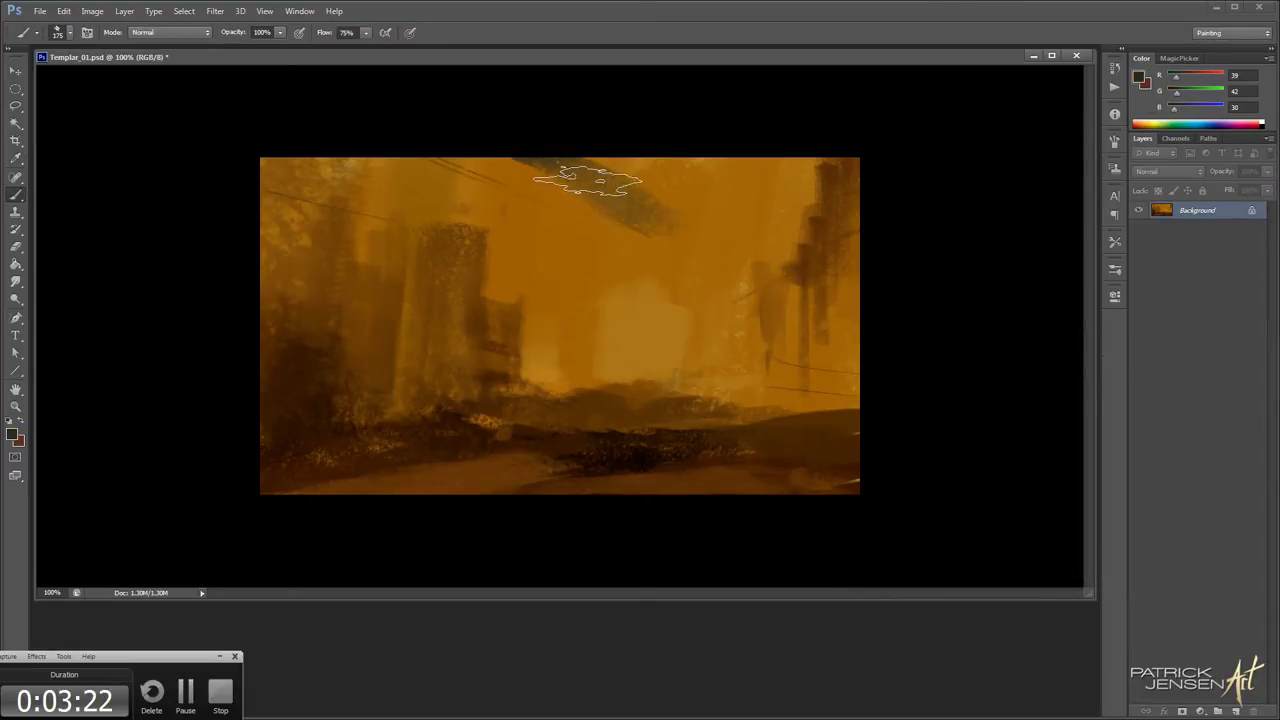
pyautogui.moveTo(580, 178)
pyautogui.mouseDown()
pyautogui.moveTo(541, 155)
pyautogui.moveTo(570, 189)
pyautogui.moveTo(563, 167)
pyautogui.moveTo(558, 200)
pyautogui.moveTo(596, 205)
pyautogui.moveTo(629, 168)
pyautogui.moveTo(607, 139)
pyautogui.moveTo(650, 166)
pyautogui.mouseUp()
# Extend the dark sky patch along the picture's top towards the right-hand towers with a smaller brush
pyautogui.press('[')
pyautogui.press('[')
pyautogui.press('[')
pyautogui.press('[')
pyautogui.press('[')
pyautogui.press(']')
pyautogui.press(']')
pyautogui.moveTo(712, 131)
pyautogui.mouseDown()
pyautogui.moveTo(691, 191)
pyautogui.moveTo(809, 143)
pyautogui.moveTo(648, 207)
pyautogui.moveTo(690, 250)
pyautogui.moveTo(676, 257)
pyautogui.moveTo(734, 188)
pyautogui.moveTo(734, 253)
pyautogui.moveTo(711, 166)
pyautogui.moveTo(691, 397)
pyautogui.moveTo(677, 163)
pyautogui.mouseUp()
# Smudge the dark sky's lower edge downwards into the orange haze right of centre
pyautogui.press('r')
pyautogui.moveTo(668, 255)
pyautogui.mouseDown()
pyautogui.moveTo(672, 326)
pyautogui.moveTo(697, 260)
pyautogui.moveTo(701, 365)
pyautogui.mouseUp()
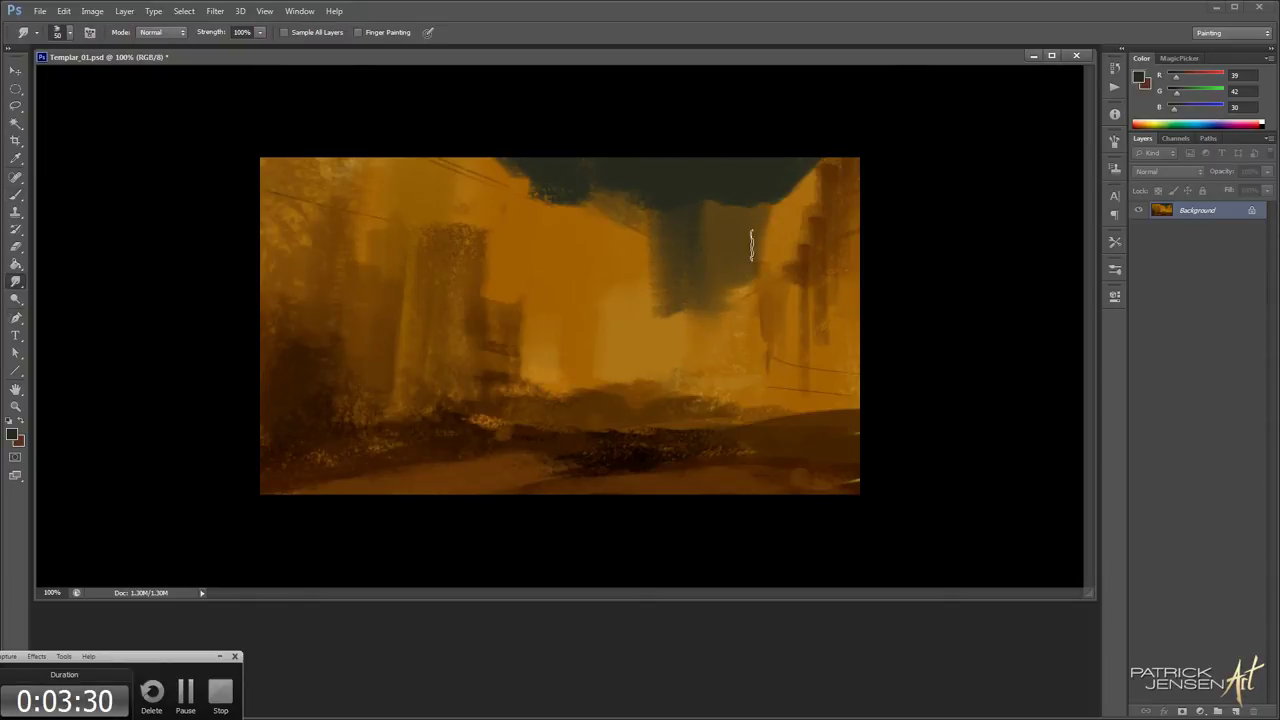
pyautogui.moveTo(755, 209); pyautogui.dragTo(695, 270)
# Soften the dark sky's lower-left edge with brush strokes in a colour sampled from the transition to the orange haze
pyautogui.press('b')
pyautogui.keyDown('alt'); pyautogui.click(640, 216); pyautogui.keyUp('alt')
pyautogui.moveTo(640, 232)
pyautogui.mouseDown()
pyautogui.moveTo(642, 310)
pyautogui.moveTo(604, 282)
pyautogui.mouseUp()
pyautogui.press(']')
pyautogui.press(']')
pyautogui.press(']')
pyautogui.moveTo(542, 207)
pyautogui.mouseDown()
pyautogui.moveTo(536, 234)
pyautogui.moveTo(498, 180)
pyautogui.mouseUp()
# Adjust the brush size and repaint the dark sky gap right of centre with a sampled dark sky colour
pyautogui.press(']')
pyautogui.press('[')
pyautogui.press('[')
pyautogui.press('[')
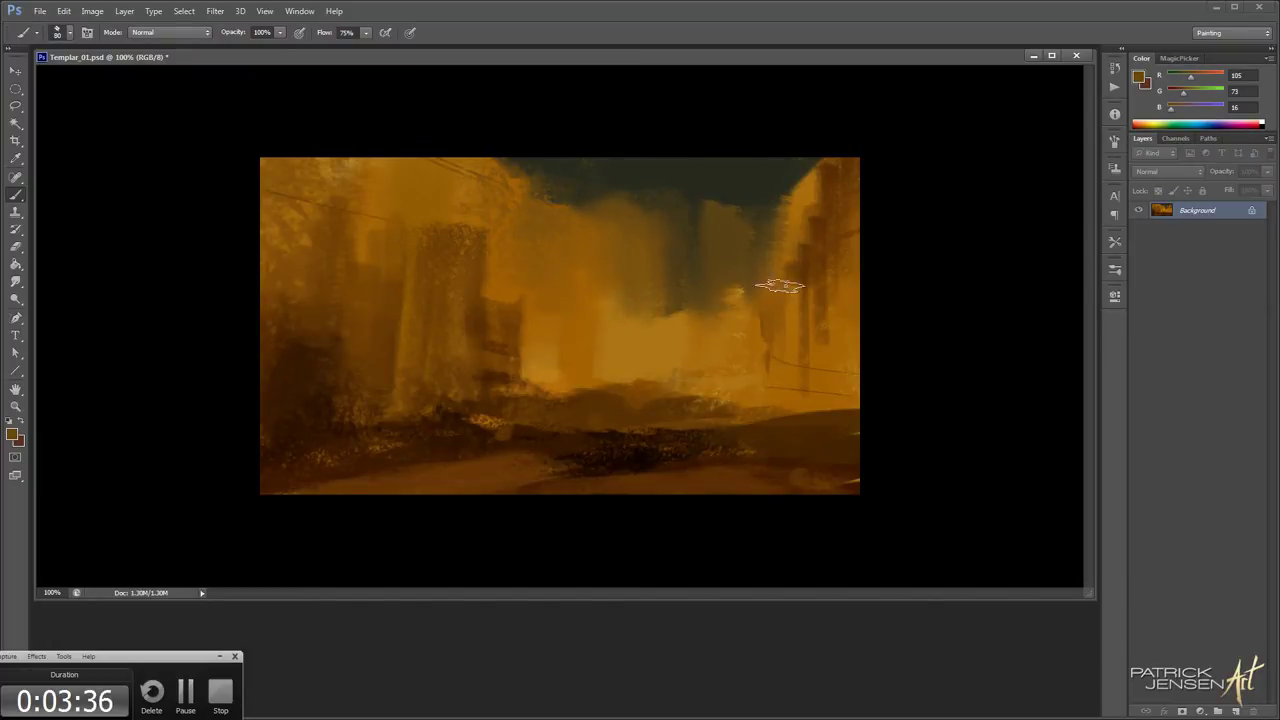
pyautogui.keyDown('alt'); pyautogui.click(775, 200); pyautogui.keyUp('alt')
pyautogui.moveTo(686, 180)
pyautogui.mouseDown()
pyautogui.moveTo(701, 271)
pyautogui.moveTo(735, 201)
pyautogui.moveTo(777, 181)
pyautogui.mouseUp()
# Blend the sky into the pale haze above the central hills with sampled olive-brown strokes (R 104, G 72, B 19)
pyautogui.keyDown('alt'); pyautogui.click(673, 318); pyautogui.keyUp('alt')
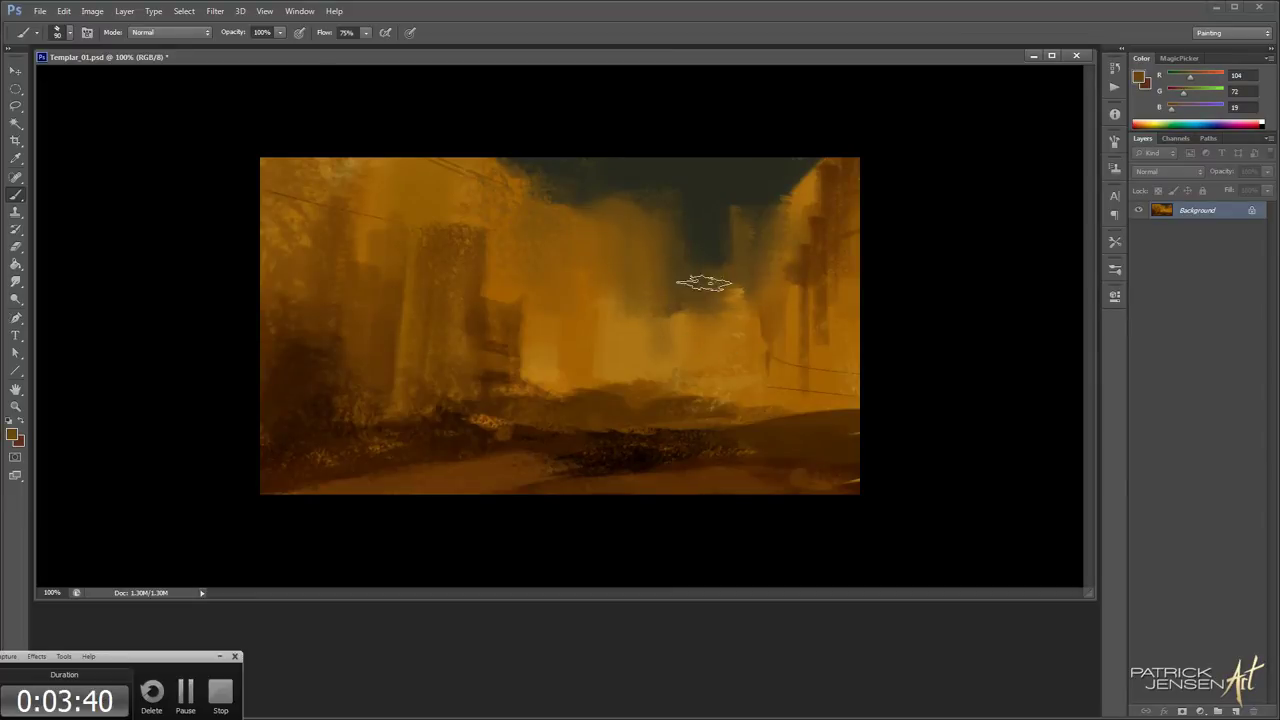
pyautogui.moveTo(712, 320)
pyautogui.mouseDown()
pyautogui.moveTo(717, 366)
pyautogui.moveTo(733, 350)
pyautogui.mouseUp()
pyautogui.moveTo(649, 330); pyautogui.dragTo(690, 388)
pyautogui.press('space')
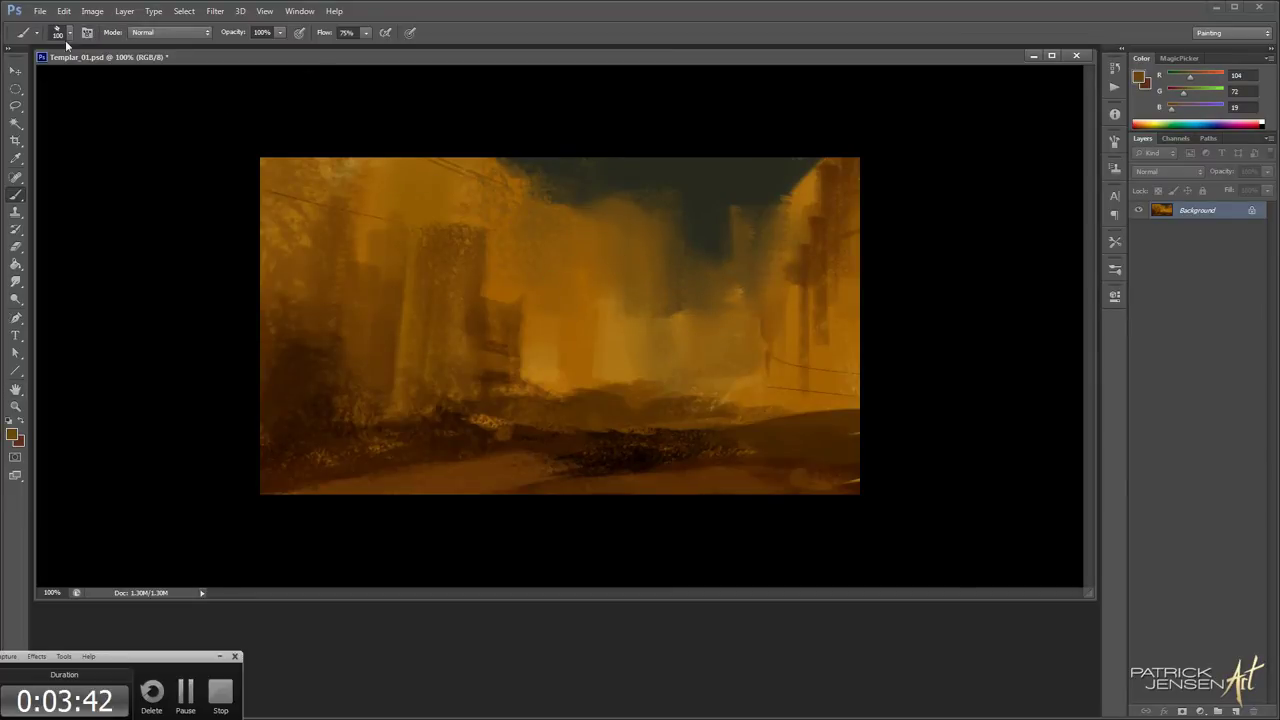
# Switch to a soft round brush preset and review its brush tip settings
pyautogui.click(37, 35)
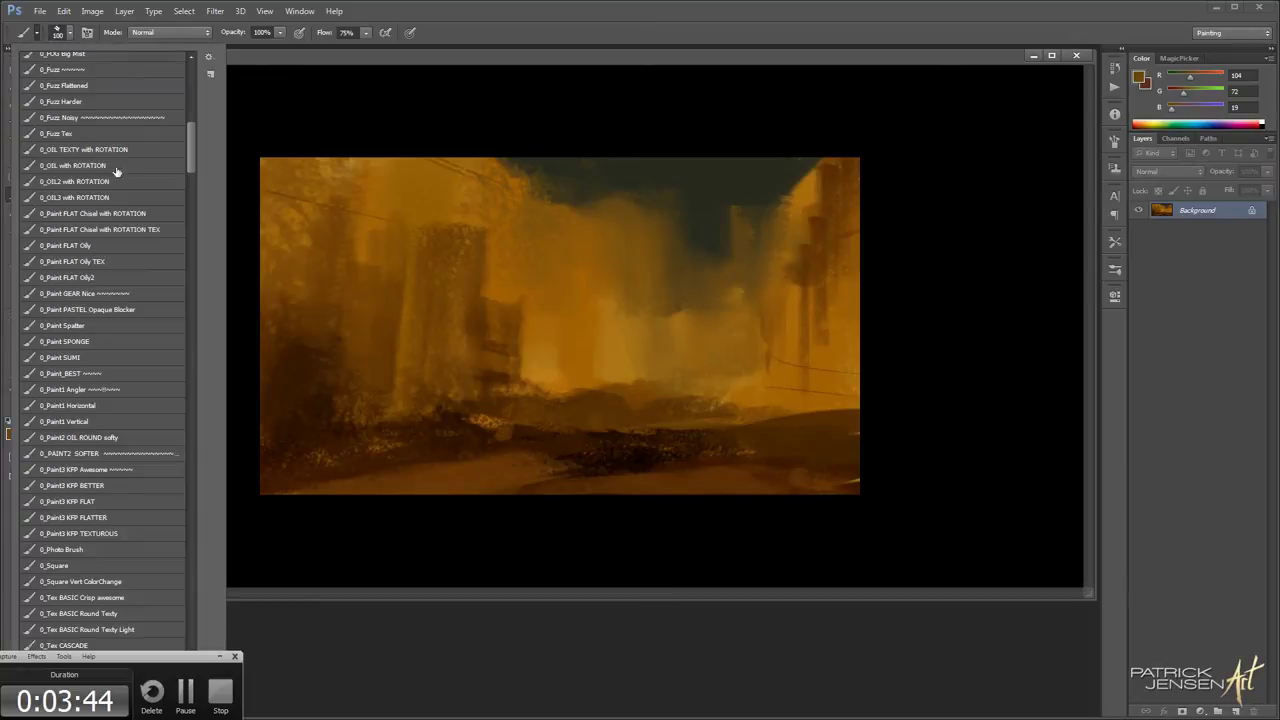
pyautogui.press('Return')
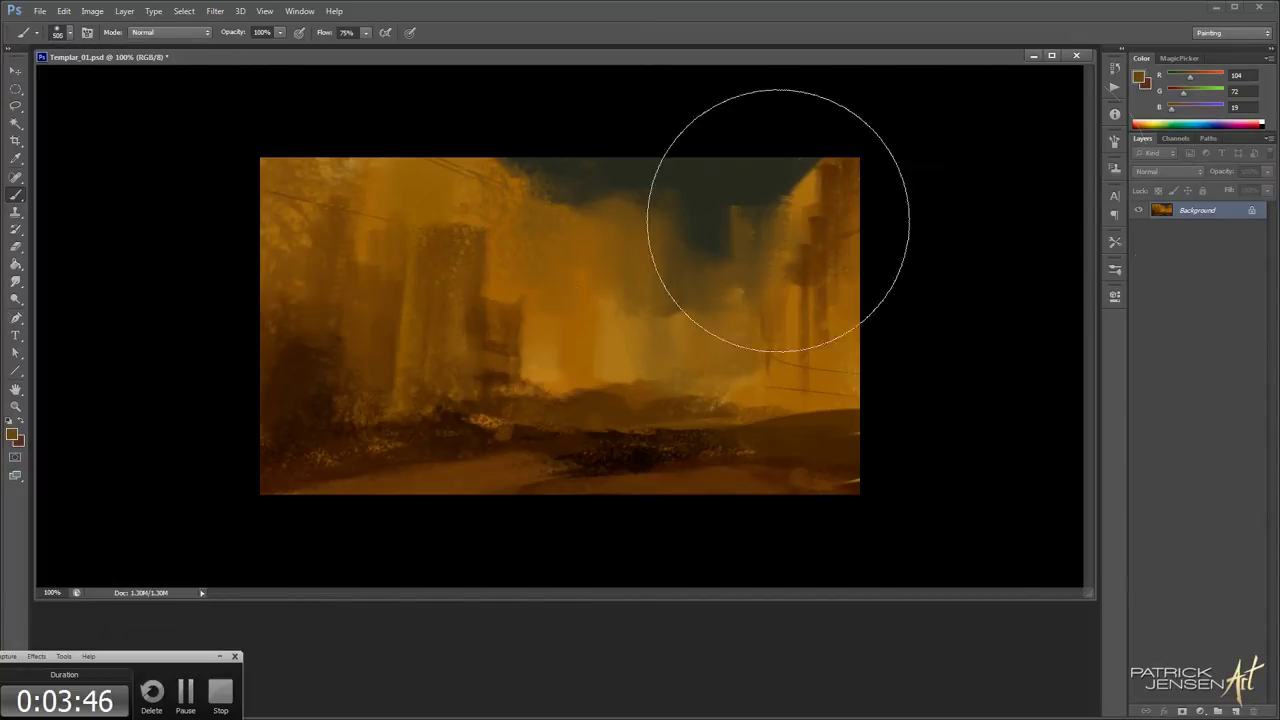
pyautogui.click(1115, 141)
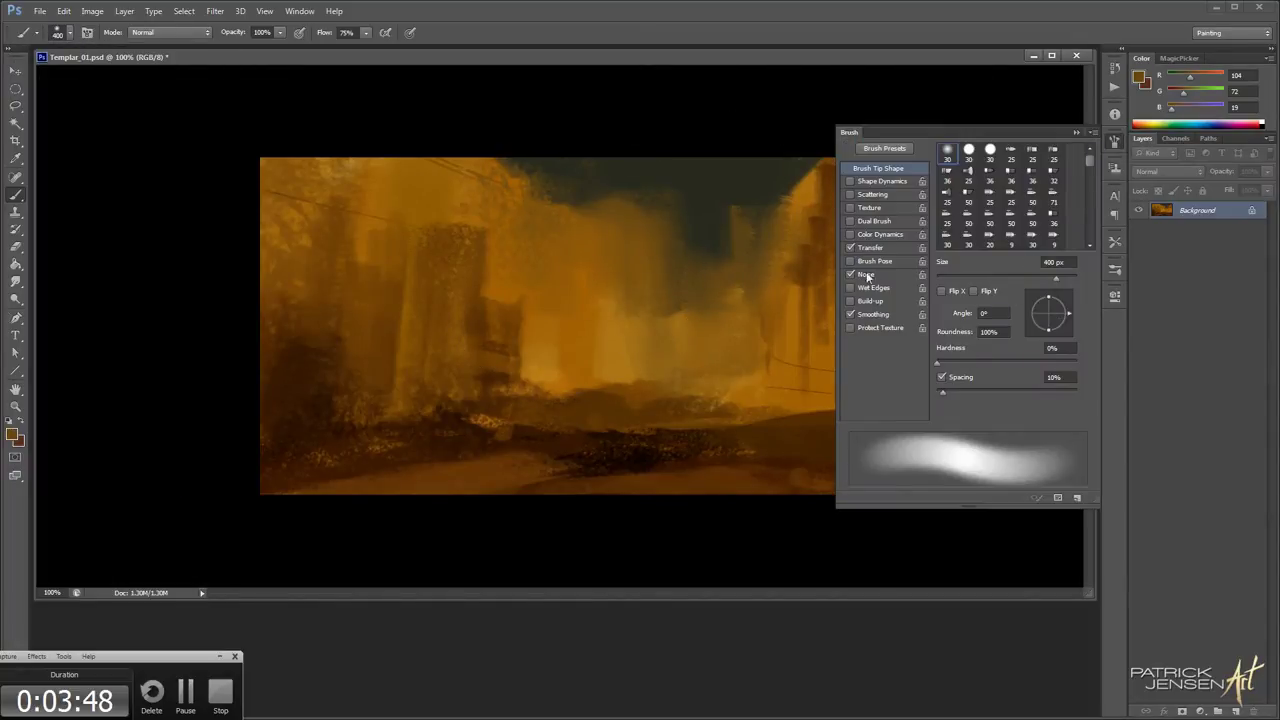
pyautogui.click(1110, 145)
# Try darkening the picture's left side with a soft black stroke
pyautogui.press('[')
pyautogui.press('[')
pyautogui.press('[')
pyautogui.keyDown('alt'); pyautogui.click(212, 296); pyautogui.keyUp('alt')
pyautogui.moveTo(250, 250); pyautogui.dragTo(321, 555)
pyautogui.hotkey('ctrl', 'z')
# Enlarge the soft brush to 300 px and set its blending mode to Multiply
pyautogui.press(']')
pyautogui.press(']')
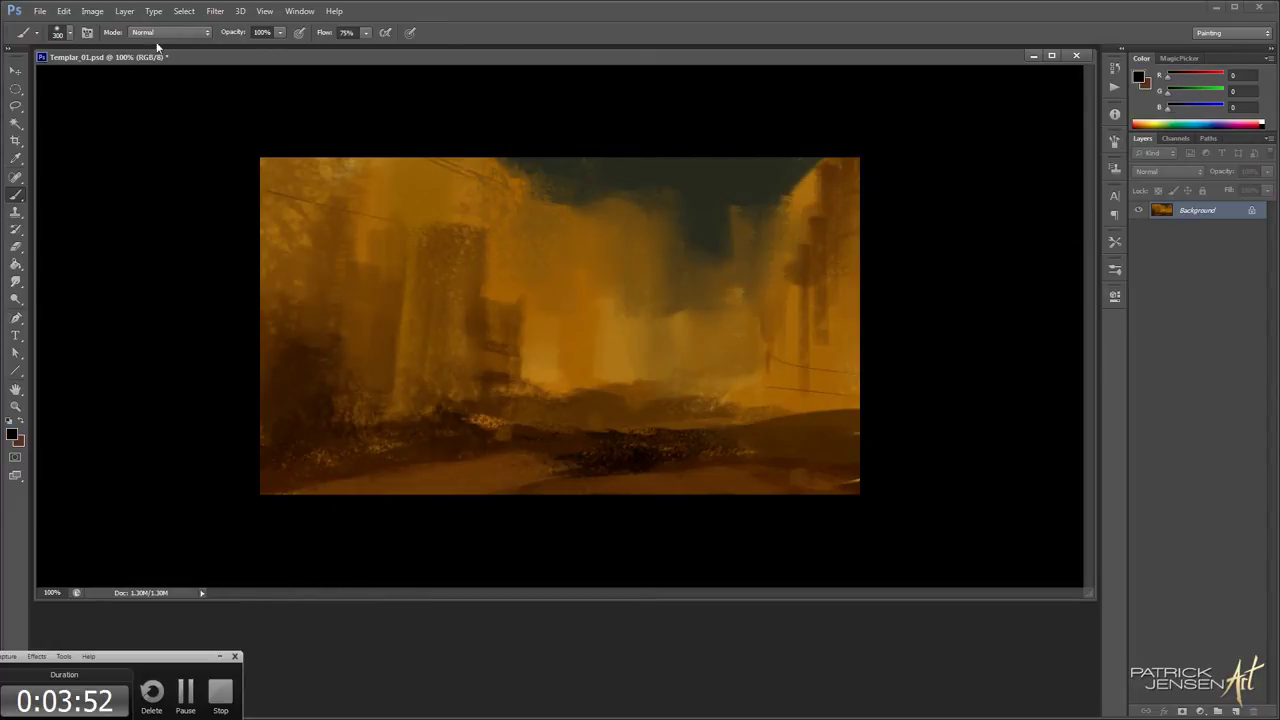
pyautogui.click(156, 36)
pyautogui.click(168, 100)
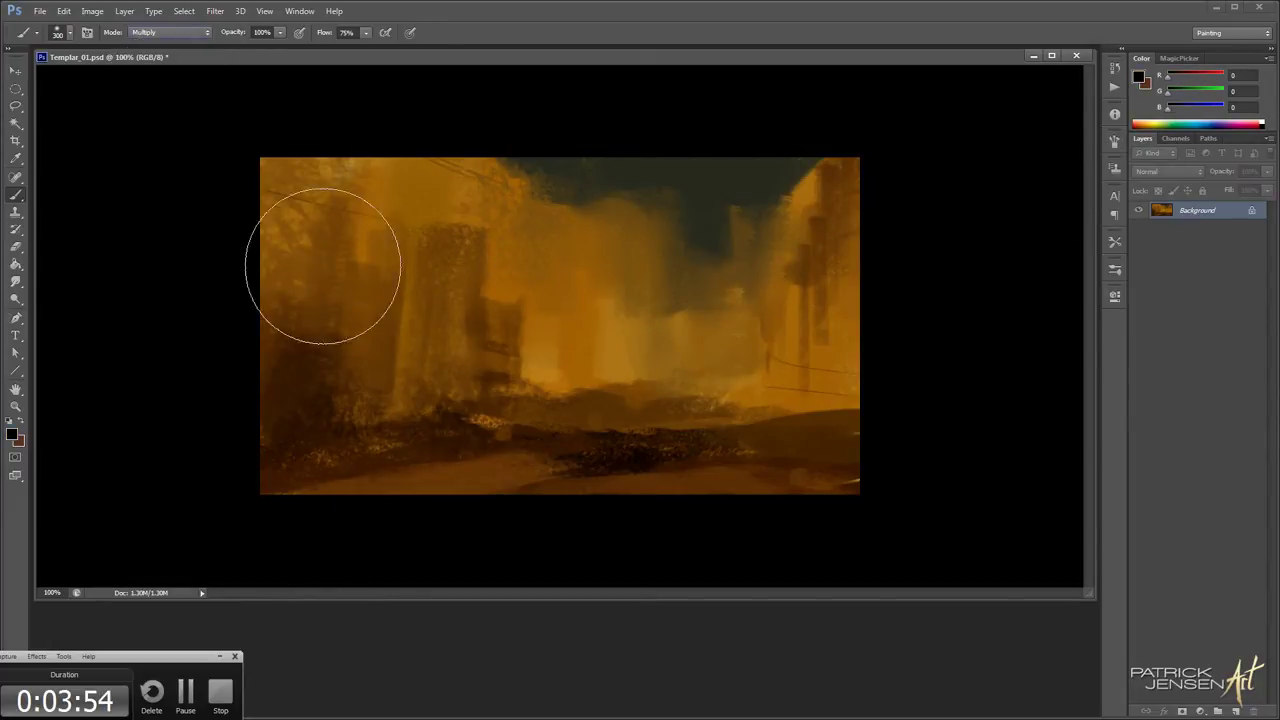
# Try darkening the left buildings with soft Multiply strokes in a sampled brown, enlarging the brush to 400 px
pyautogui.keyDown('alt'); pyautogui.click(314, 404); pyautogui.keyUp('alt')
pyautogui.moveTo(311, 243); pyautogui.dragTo(343, 503)
pyautogui.hotkey('ctrl', 'z')
pyautogui.press(']')
pyautogui.moveTo(330, 250)
pyautogui.mouseDown()
pyautogui.moveTo(348, 440)
pyautogui.moveTo(369, 445)
pyautogui.mouseUp()
pyautogui.hotkey('ctrl', 'z')
# Set the foreground colour to R 131, G 52, B 1 and shade the left buildings with soft reddish-brown strokes
pyautogui.click(1196, 76)
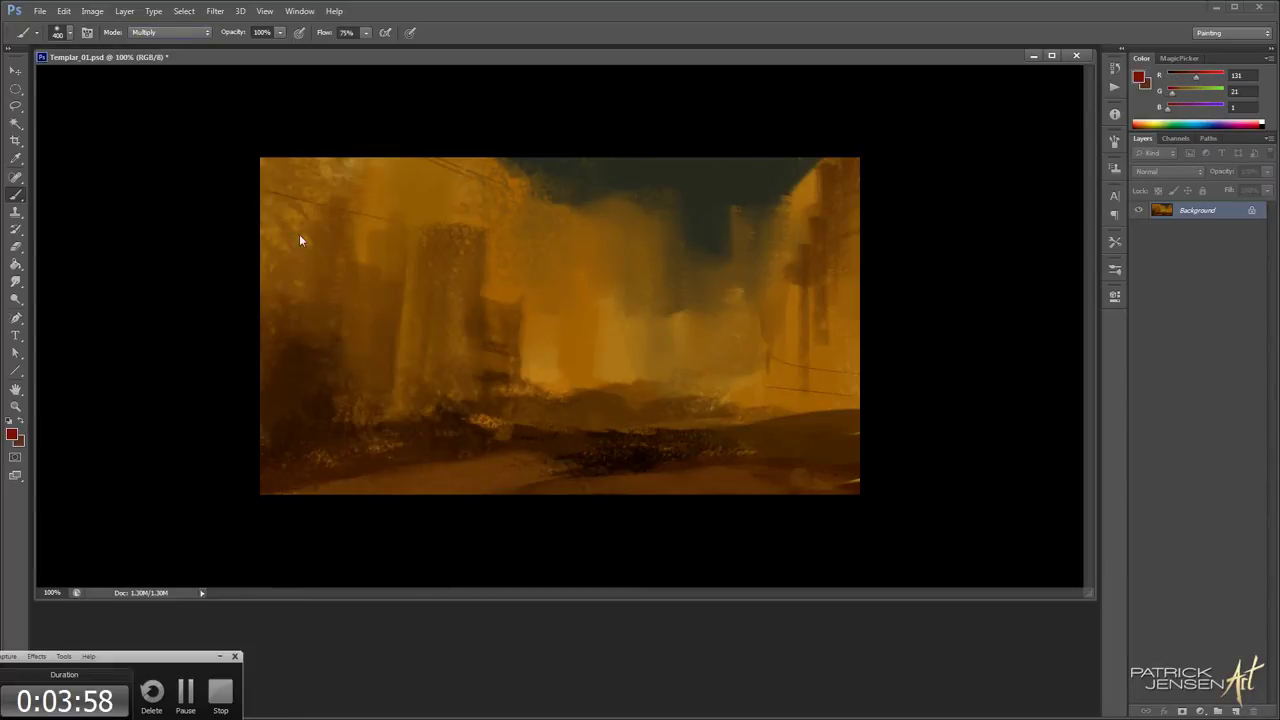
pyautogui.click(1179, 92)
pyautogui.moveTo(331, 320)
pyautogui.mouseDown()
pyautogui.moveTo(343, 246)
pyautogui.moveTo(322, 248)
pyautogui.moveTo(323, 373)
pyautogui.moveTo(360, 448)
pyautogui.mouseUp()
pyautogui.hotkey('ctrl', 'z')
pyautogui.press('[')
pyautogui.moveTo(395, 336); pyautogui.dragTo(420, 415)
# Darken the picture's extreme left edge with a smaller soft reddish-brown stroke and return the brush to 300 px
pyautogui.press('[')
pyautogui.press('[')
pyautogui.press('[')
pyautogui.moveTo(265, 140); pyautogui.dragTo(266, 410)
pyautogui.press(']')
pyautogui.press(']')
pyautogui.press(']')
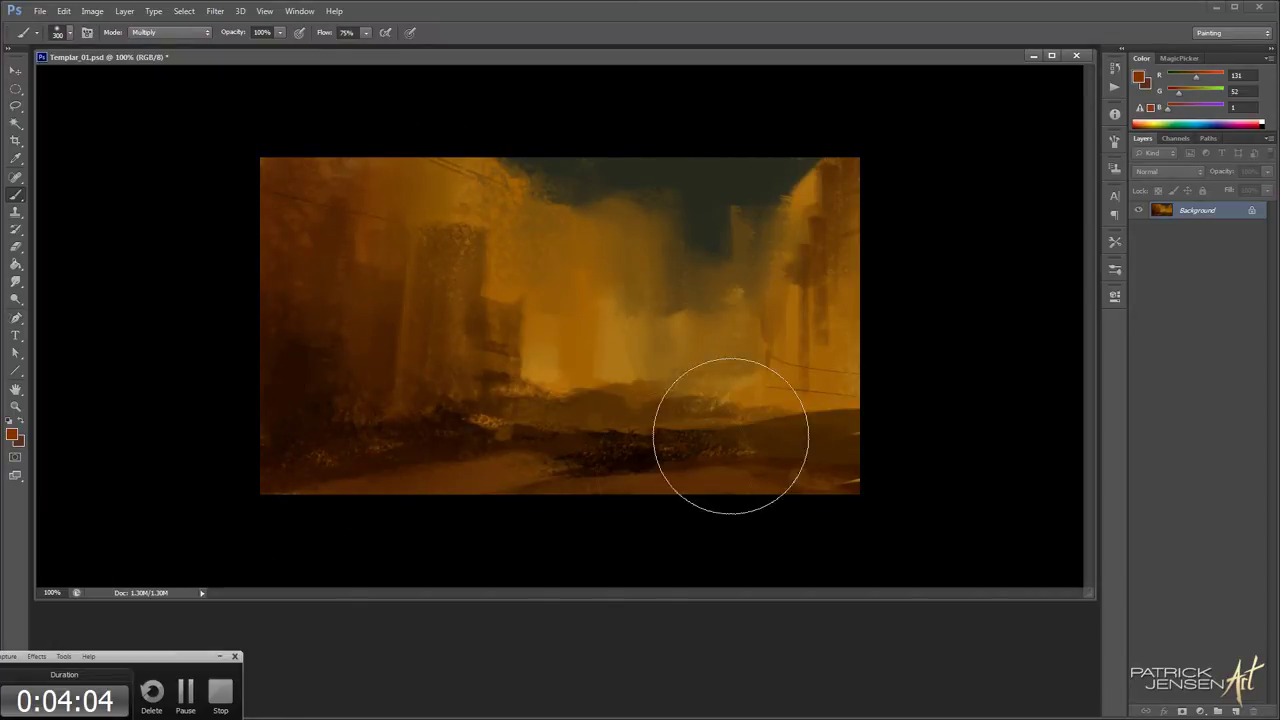
# Reduce the soft Multiply brush to 90 px
pyautogui.press('[')
pyautogui.press('[')
pyautogui.press('[')
pyautogui.press('[')
pyautogui.press('[')
pyautogui.press('[')
pyautogui.press('[')
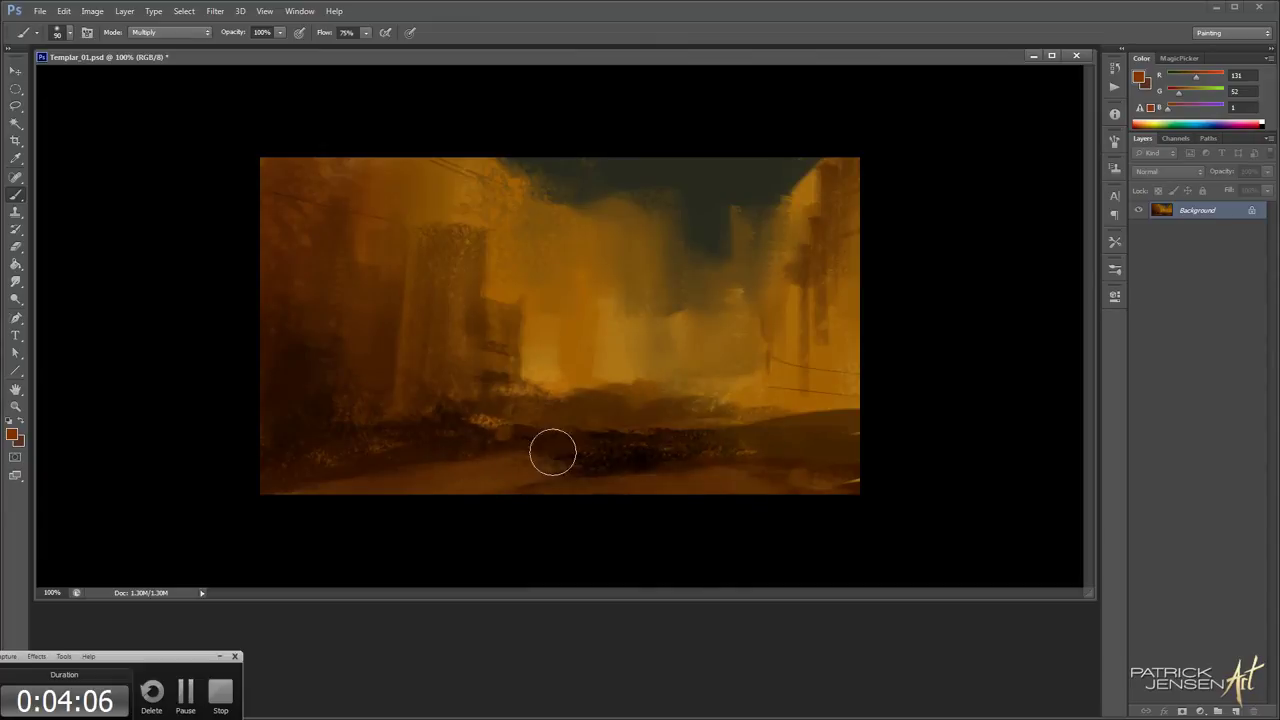
# Darken the central ground with soft reddish-brown Multiply strokes and enlarge the brush to 250 px
pyautogui.press(']')
pyautogui.press(']')
pyautogui.press(']')
pyautogui.press(']')
pyautogui.press(']')
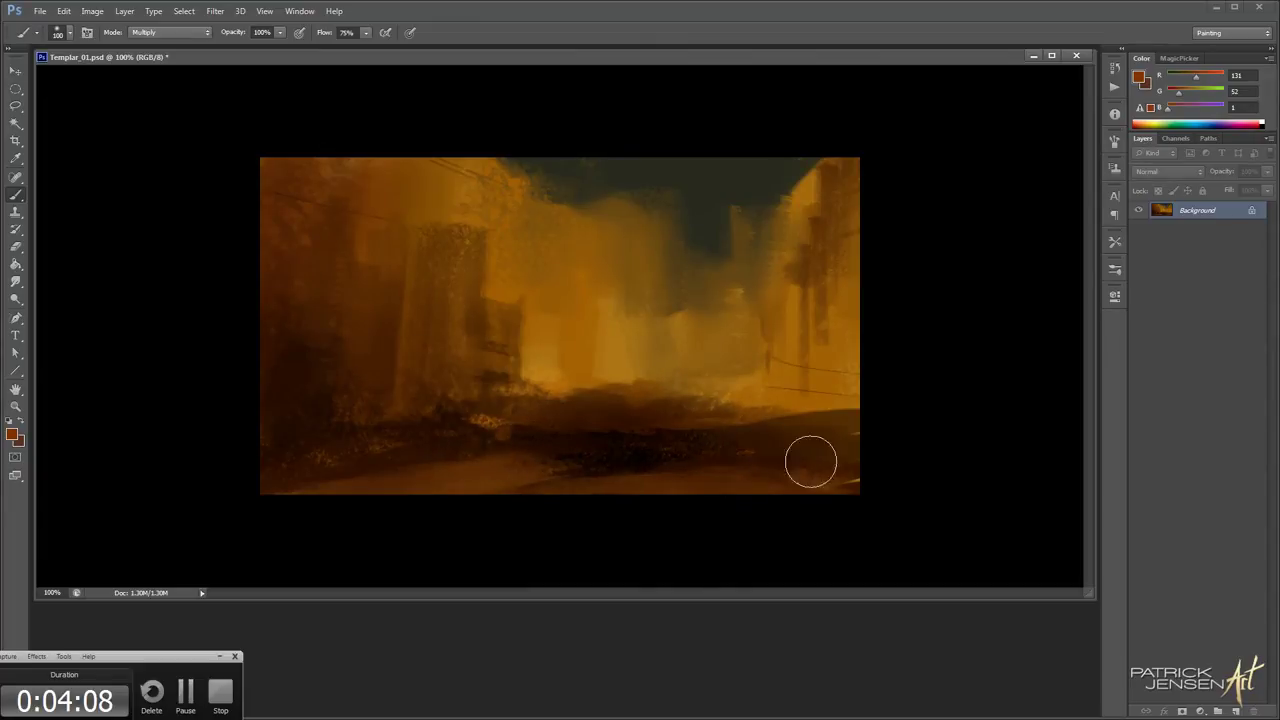
pyautogui.press(']')
# Set the brush mode to Hard Light and the foreground colour to R 222, G 146, B 61, testing strokes over the distant buildings
pyautogui.click(170, 32)
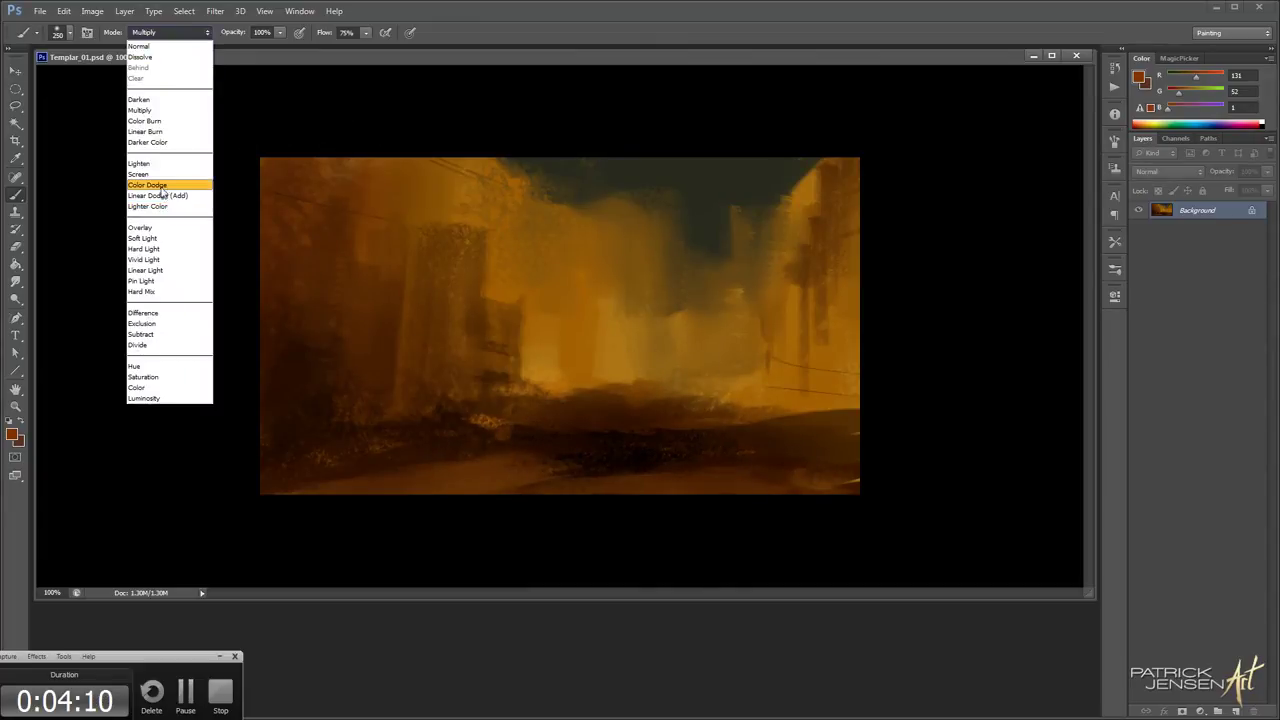
pyautogui.click(160, 250)
pyautogui.moveTo(600, 300)
pyautogui.mouseDown()
pyautogui.moveTo(571, 337)
pyautogui.moveTo(655, 362)
pyautogui.mouseUp()
pyautogui.hotkey('ctrl', 'z')
pyautogui.click(1200, 92)
pyautogui.click(1216, 76)
pyautogui.moveTo(505, 330); pyautogui.dragTo(440, 385)
pyautogui.hotkey('ctrl', 'z')
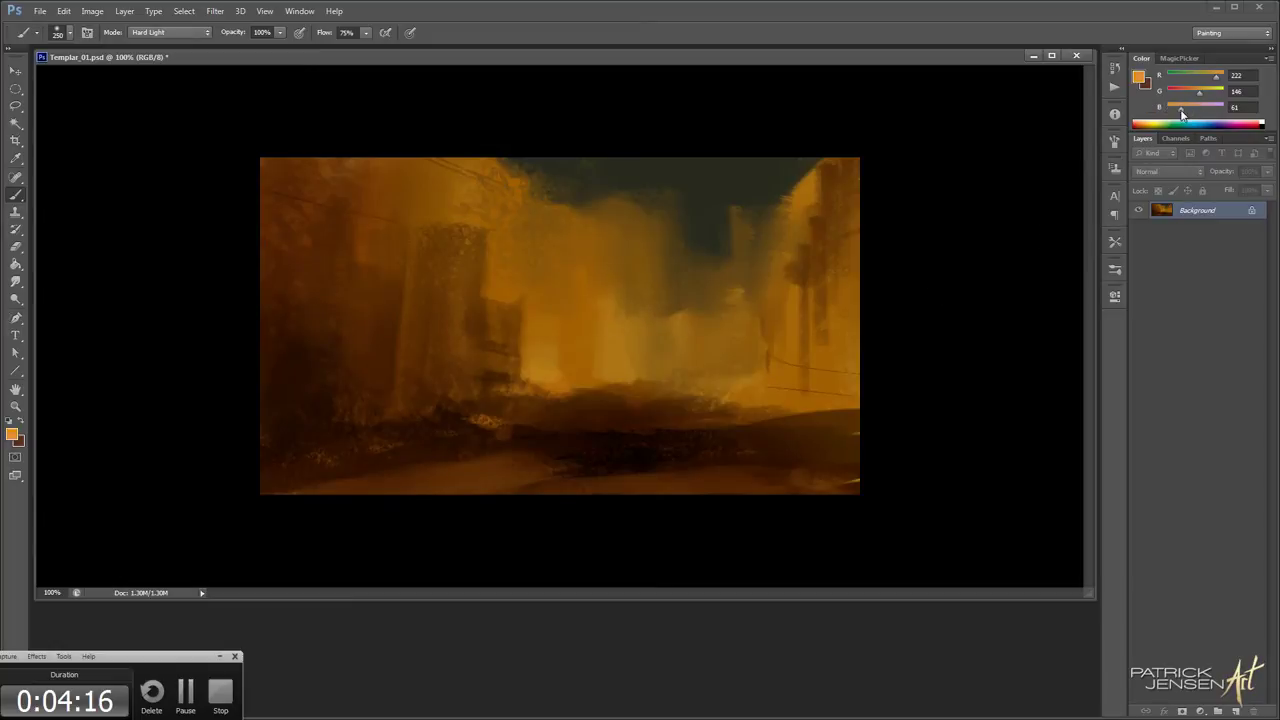
# Try a broad orange Hard Light stroke from the right tower to the left buildings and enlarge the brush to 600 px
pyautogui.moveTo(831, 194); pyautogui.dragTo(470, 365)
pyautogui.hotkey('ctrl', 'z')
pyautogui.press(']')
pyautogui.press(']')
pyautogui.press(']')
pyautogui.press(']')
pyautogui.press(']')
pyautogui.press(']')
pyautogui.press(']')
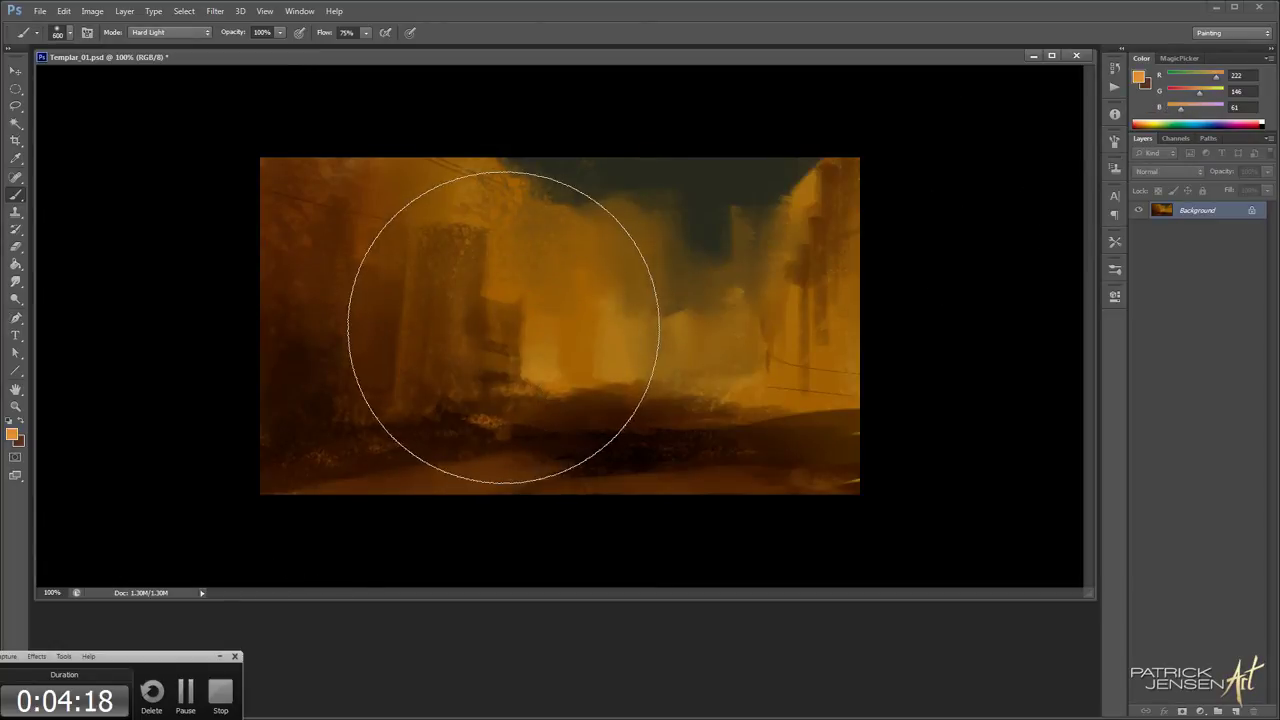
# Paint a warm orange Hard Light glow over the street's far end and nearby ground, reducing the brush to 175 px
pyautogui.press('[')
pyautogui.press('[')
pyautogui.press('[')
pyautogui.press('[')
pyautogui.press('[')
pyautogui.press('[')
pyautogui.press('[')
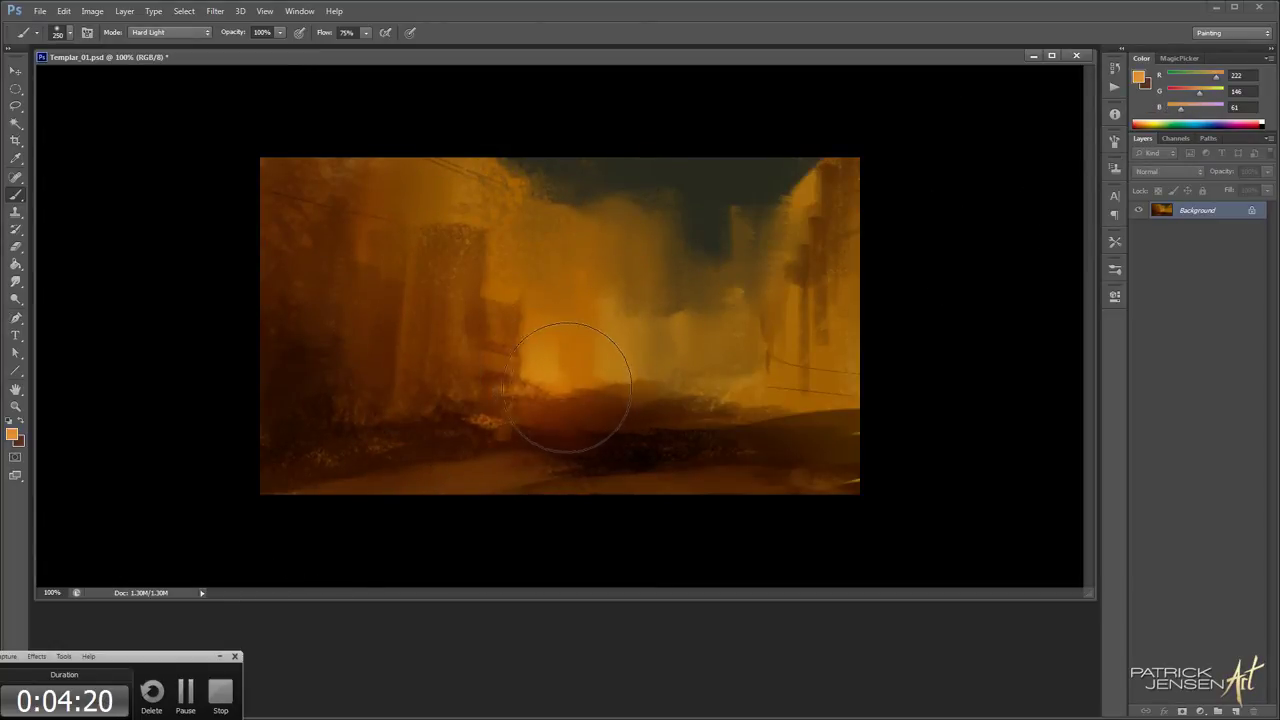
pyautogui.press('[')
pyautogui.press('[')
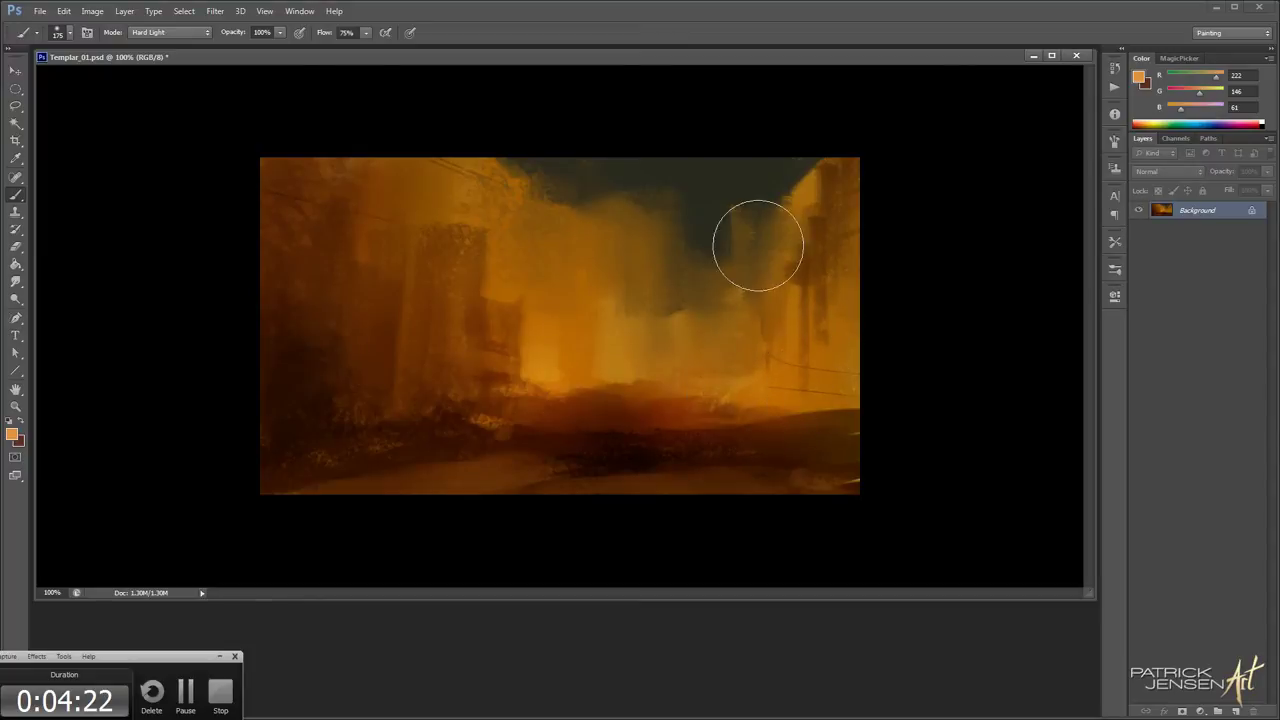
# Set the brush mode to Soft Light and sample a dark sky green, R 41, G 42, B 30
pyautogui.click(62, 32)
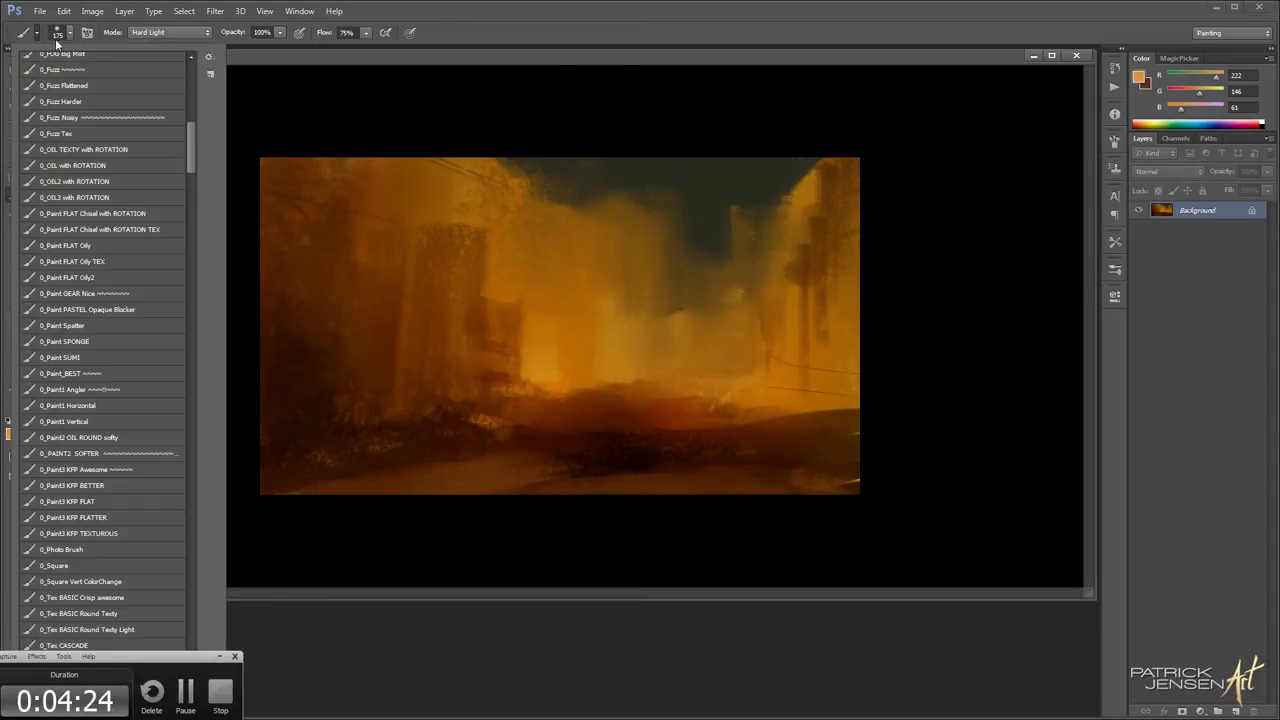
pyautogui.press('Escape')
pyautogui.press('[')
pyautogui.press('[')
pyautogui.press('[')
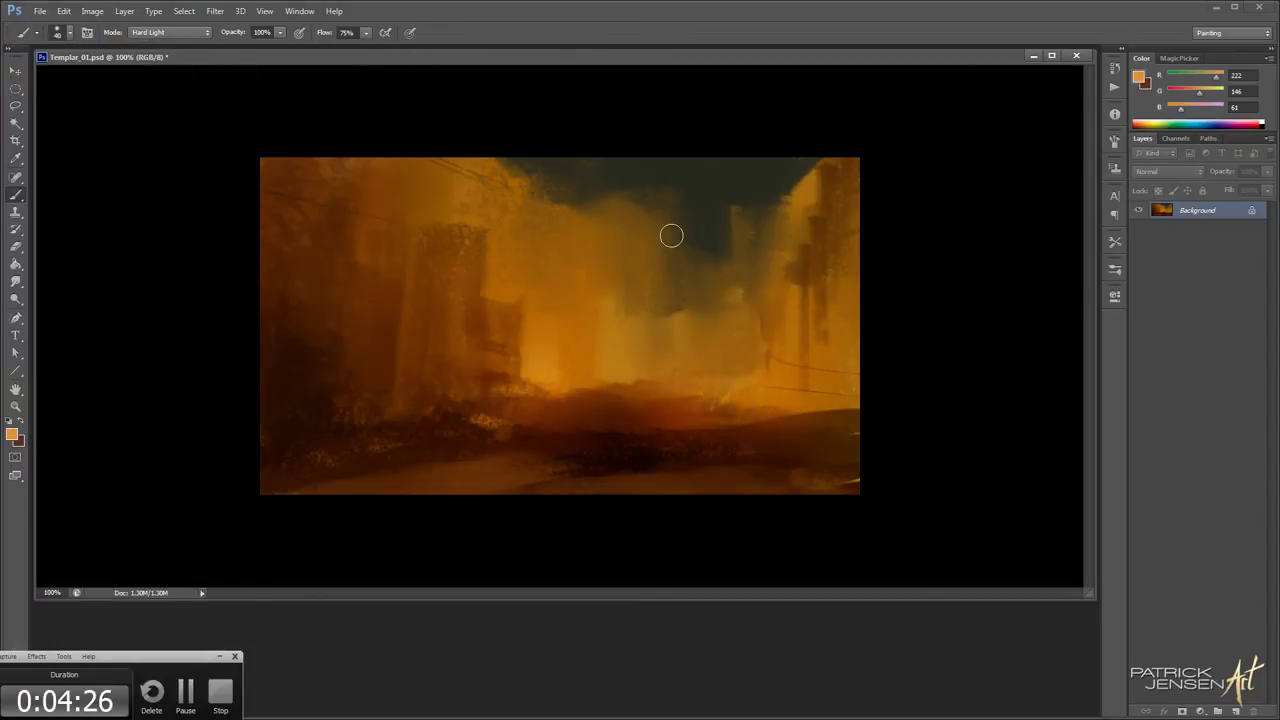
pyautogui.keyDown('alt'); pyautogui.click(681, 213); pyautogui.keyUp('alt')
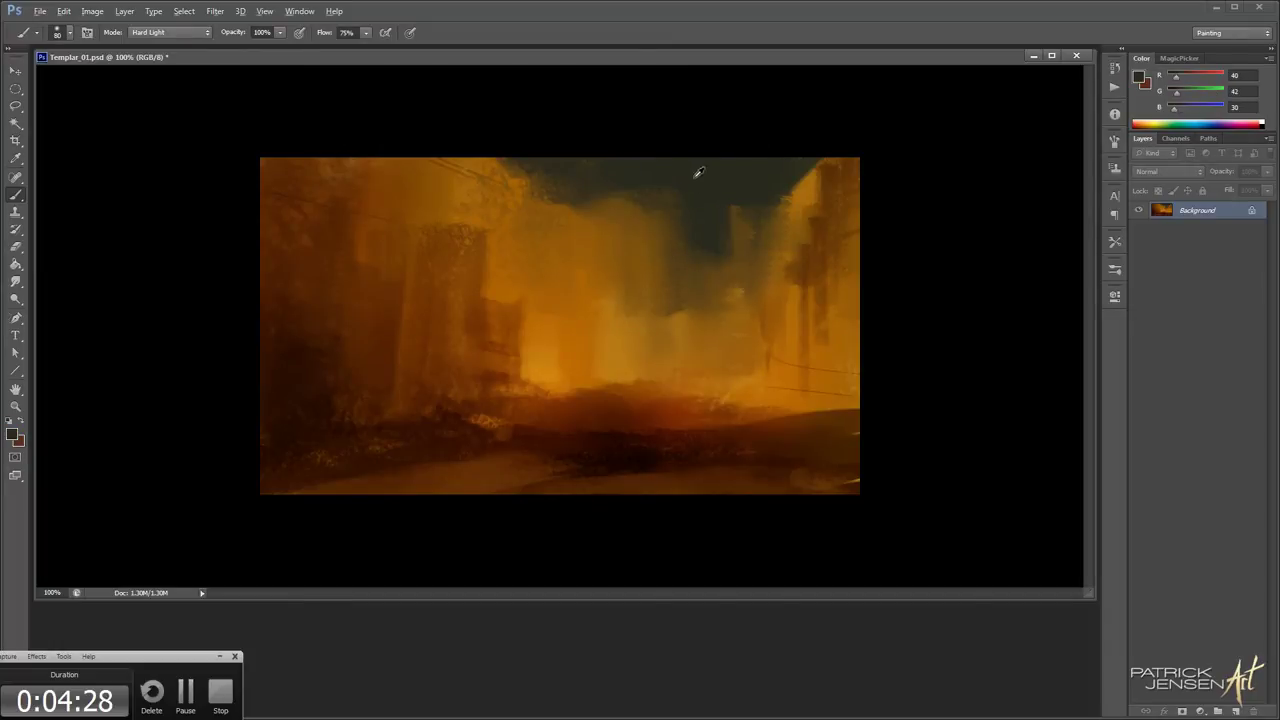
pyautogui.click(152, 34)
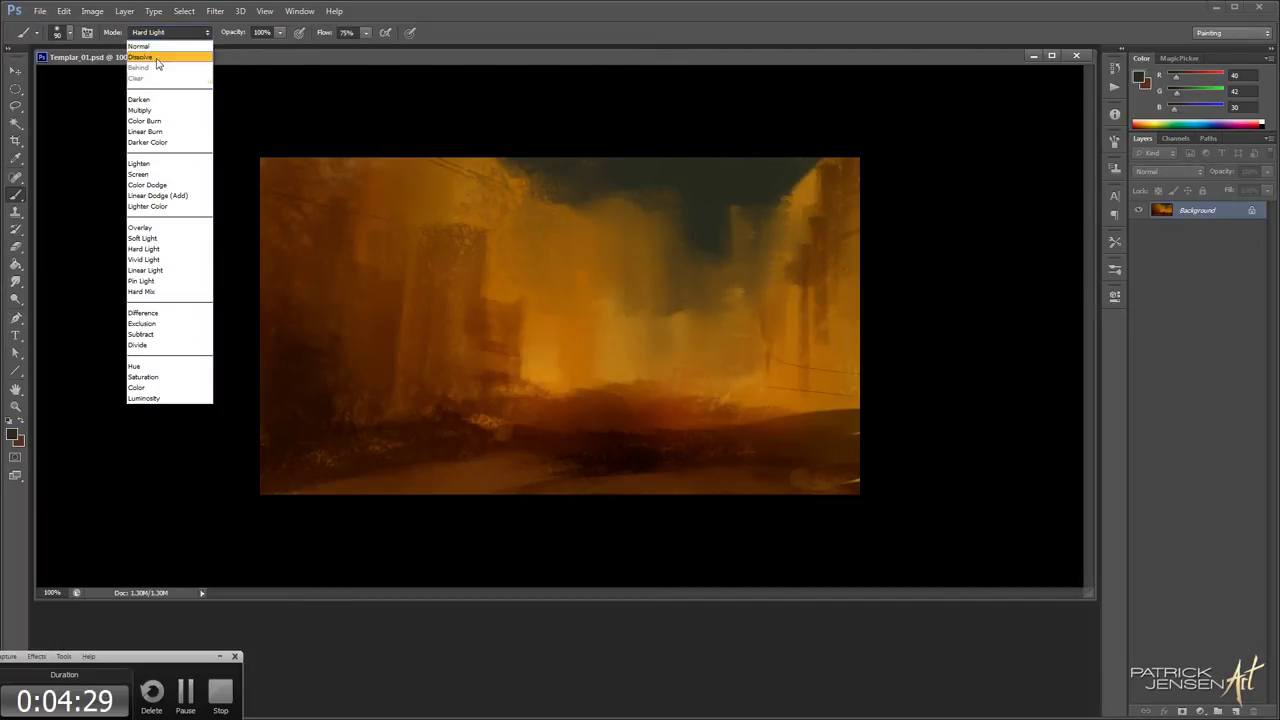
pyautogui.click(171, 243)
pyautogui.keyDown('alt'); pyautogui.click(655, 184); pyautogui.keyUp('alt')
# Darken the sky along the picture's upper edge with a wide Soft Light stroke using an enlarged brush
pyautogui.moveTo(600, 163)
pyautogui.mouseDown()
pyautogui.moveTo(821, 142)
pyautogui.moveTo(757, 170)
pyautogui.mouseUp()
pyautogui.hotkey('ctrl', 'z')
pyautogui.press(']')
pyautogui.press(']')
pyautogui.press(']')
pyautogui.press(']')
pyautogui.moveTo(464, 139); pyautogui.dragTo(863, 123)
pyautogui.hotkey('ctrl', 'z')
pyautogui.moveTo(331, 119); pyautogui.dragTo(928, 136)
# Deepen the sky and the distant haze below it with a 500 px Soft Light brush
pyautogui.press(']')
pyautogui.press(']')
pyautogui.press(']')
pyautogui.press(']')
pyautogui.press(']')
pyautogui.press(']')
pyautogui.click(676, 292)
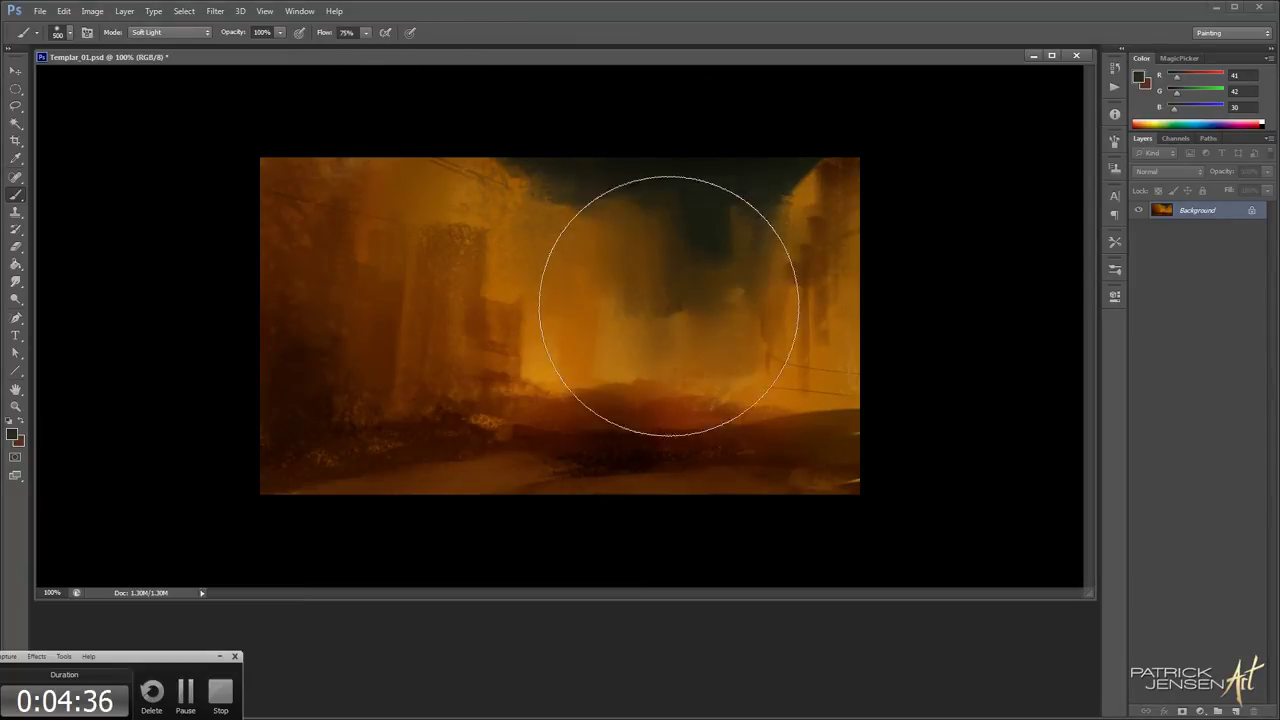
# Darken the sky around the faint distant tower near the right buildings, reducing the Soft Light brush to 150 px
pyautogui.press('[')
pyautogui.press('[')
pyautogui.press('[')
pyautogui.press('[')
pyautogui.press('[')
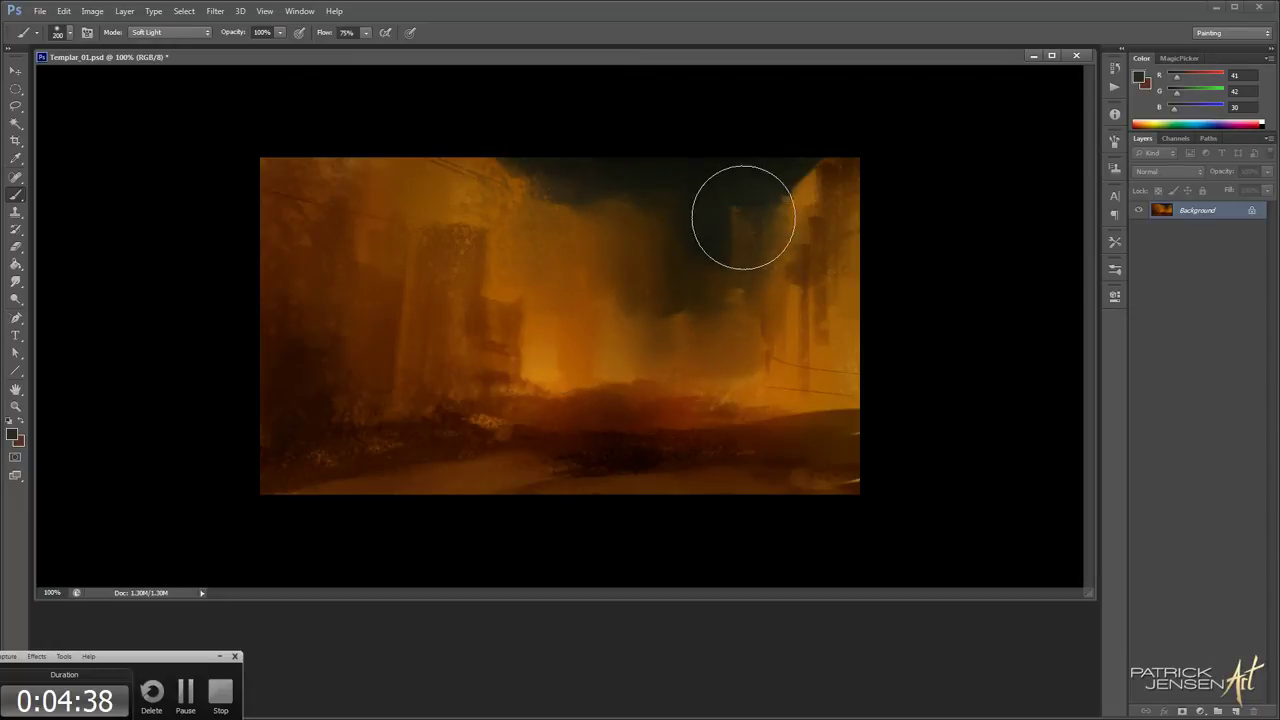
pyautogui.press('[')
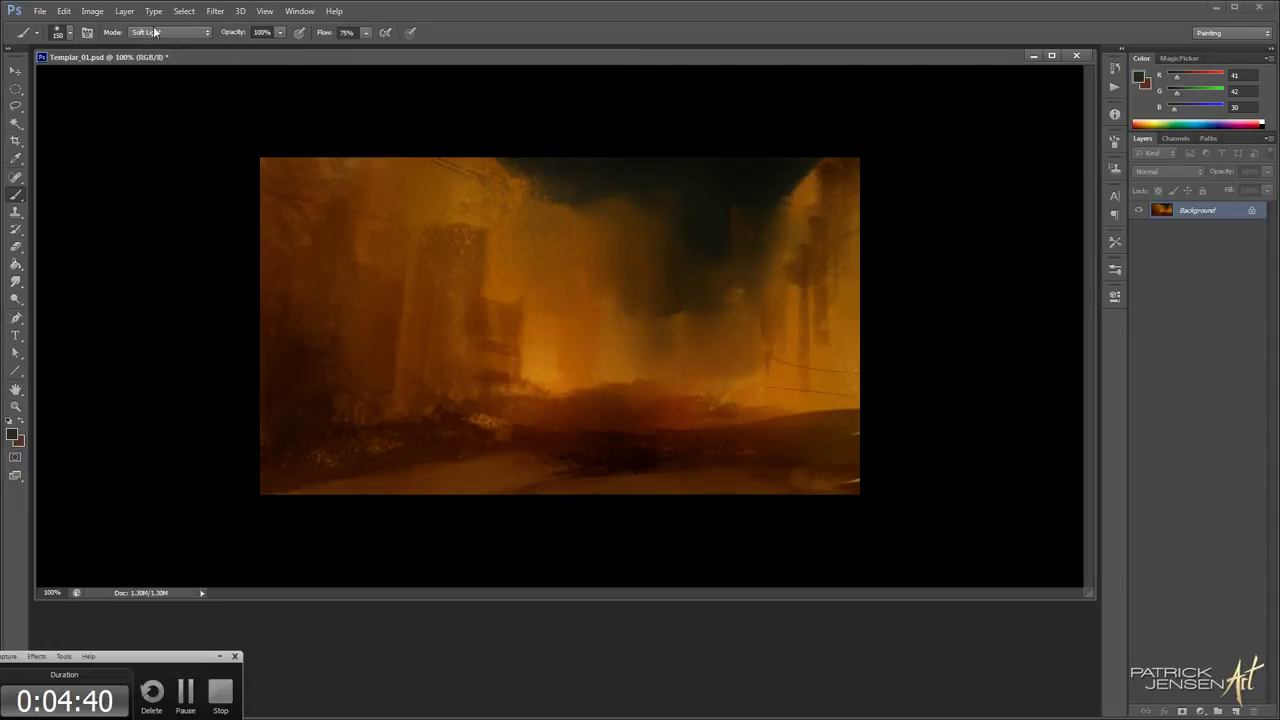
# Switch the brush mode to Screen, enlarge the brush and try a short haze stroke over the distant buildings
pyautogui.click(156, 32)
pyautogui.click(140, 174)
pyautogui.press(']')
pyautogui.press(']')
pyautogui.press(']')
pyautogui.press(']')
pyautogui.moveTo(571, 343); pyautogui.dragTo(585, 370)
pyautogui.hotkey('ctrl', 'z')
# Try larger Screen strokes from the sky's left edge down over the bright distant buildings
pyautogui.press(']')
pyautogui.moveTo(503, 191); pyautogui.dragTo(550, 352)
pyautogui.hotkey('ctrl', 'z')
pyautogui.moveTo(518, 266); pyautogui.dragTo(545, 352)
pyautogui.hotkey('ctrl', 'z')
# Lay a soft Screen haze from the sky's left edge across the distant buildings and reduce the brush to 125 px
pyautogui.moveTo(480, 163)
pyautogui.mouseDown()
pyautogui.moveTo(546, 353)
pyautogui.moveTo(721, 351)
pyautogui.moveTo(754, 383)
pyautogui.mouseUp()
pyautogui.press('[')
pyautogui.press('[')
pyautogui.press('[')
pyautogui.press('[')
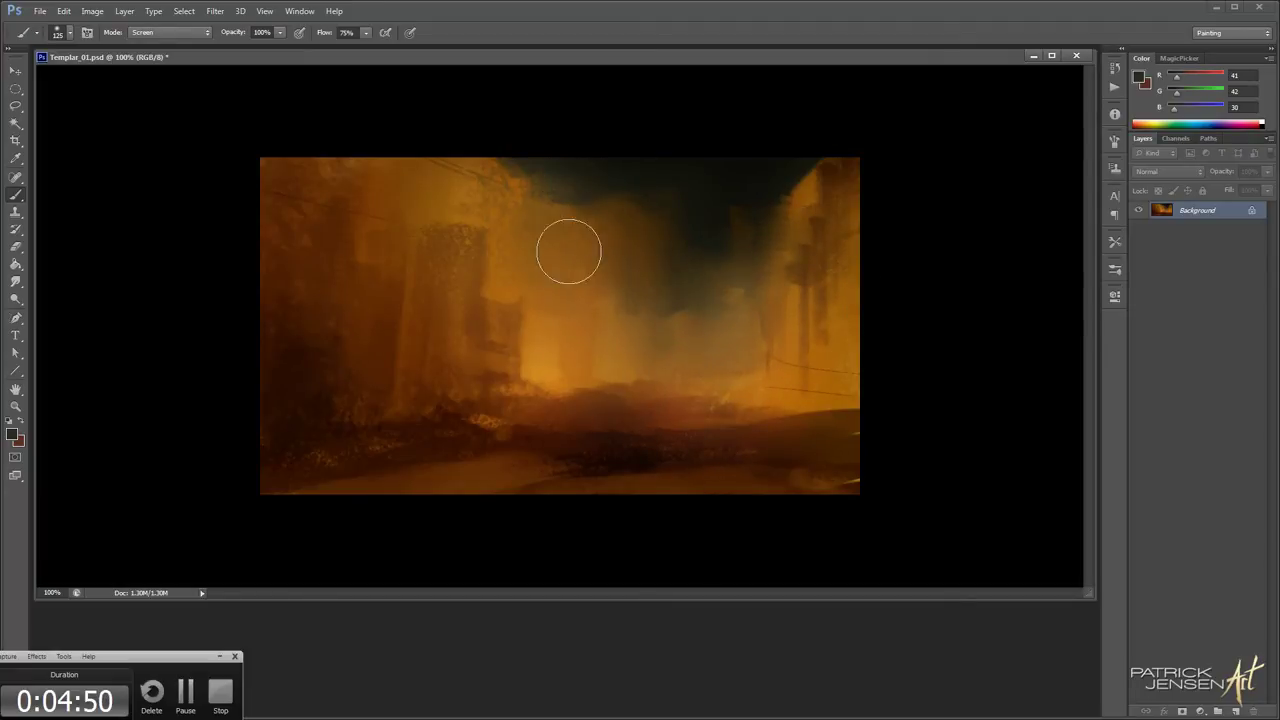
# Set the foreground colour to R 182, G 94, B 30 and the brush to Normal mode at 300 px
pyautogui.keyDown('alt'); pyautogui.click(564, 186); pyautogui.keyUp('alt')
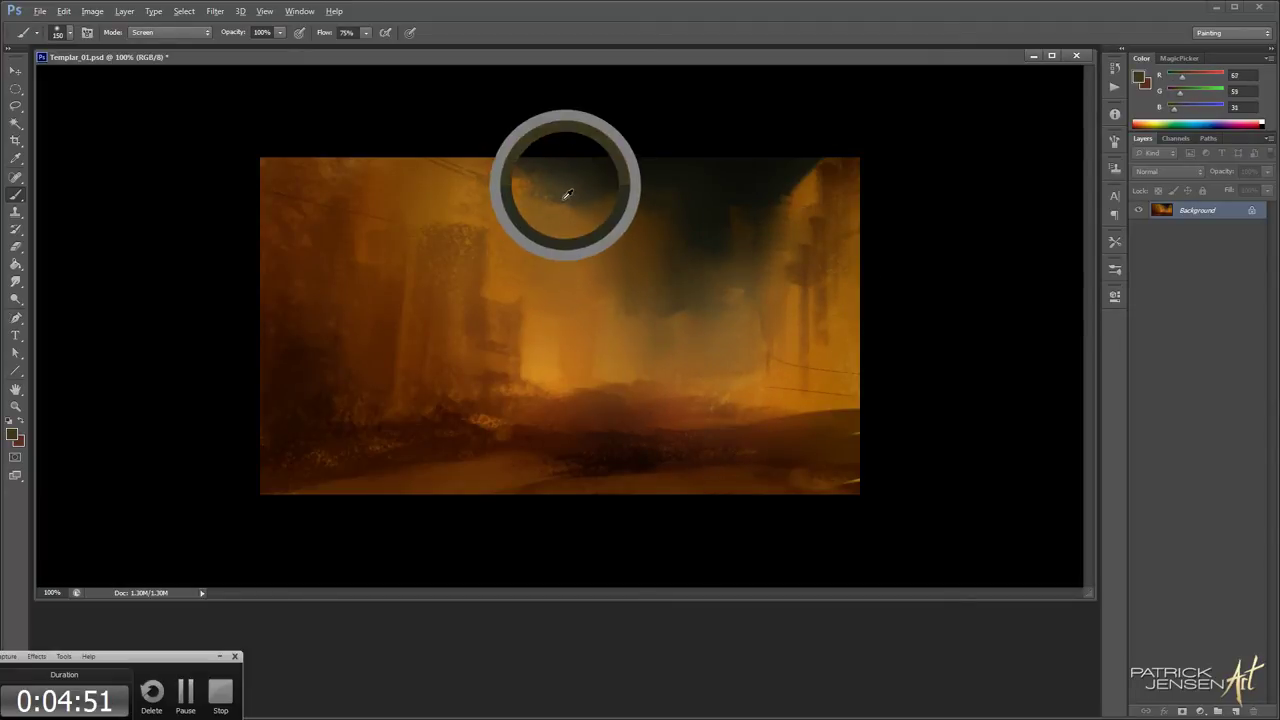
pyautogui.click(1190, 92)
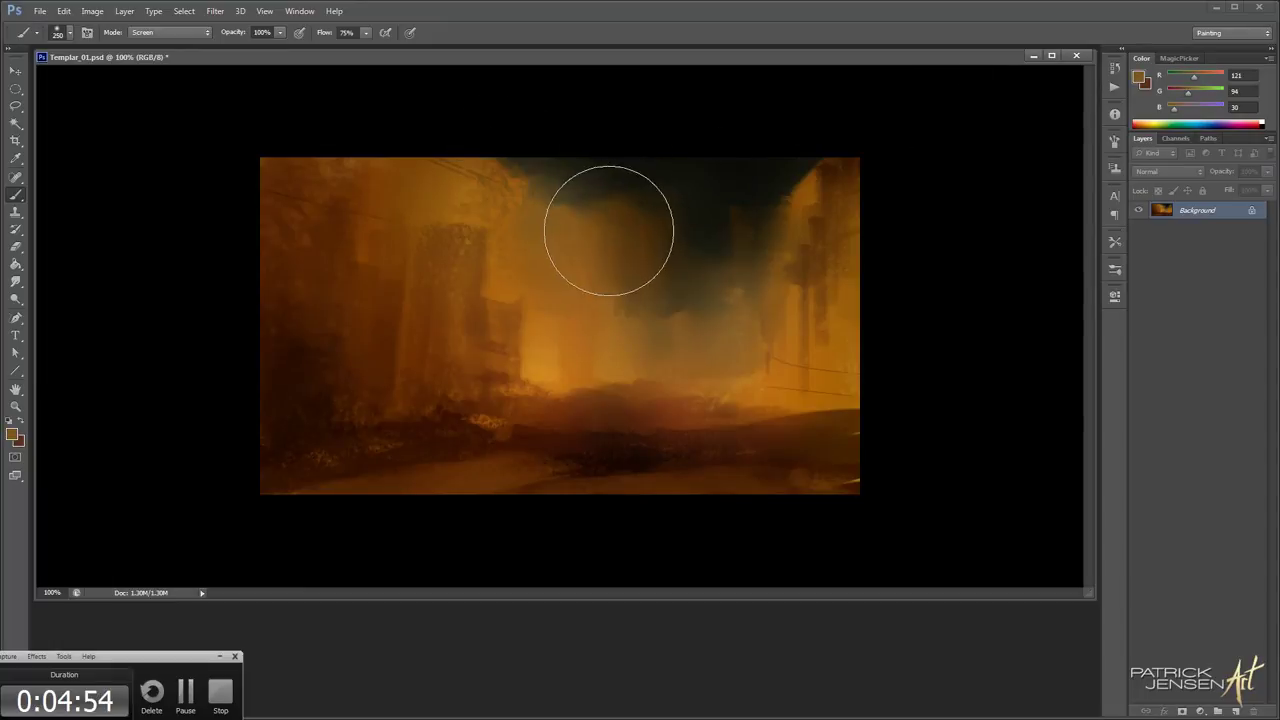
pyautogui.click(1201, 76)
pyautogui.click(166, 32)
pyautogui.click(166, 44)
pyautogui.press(']')
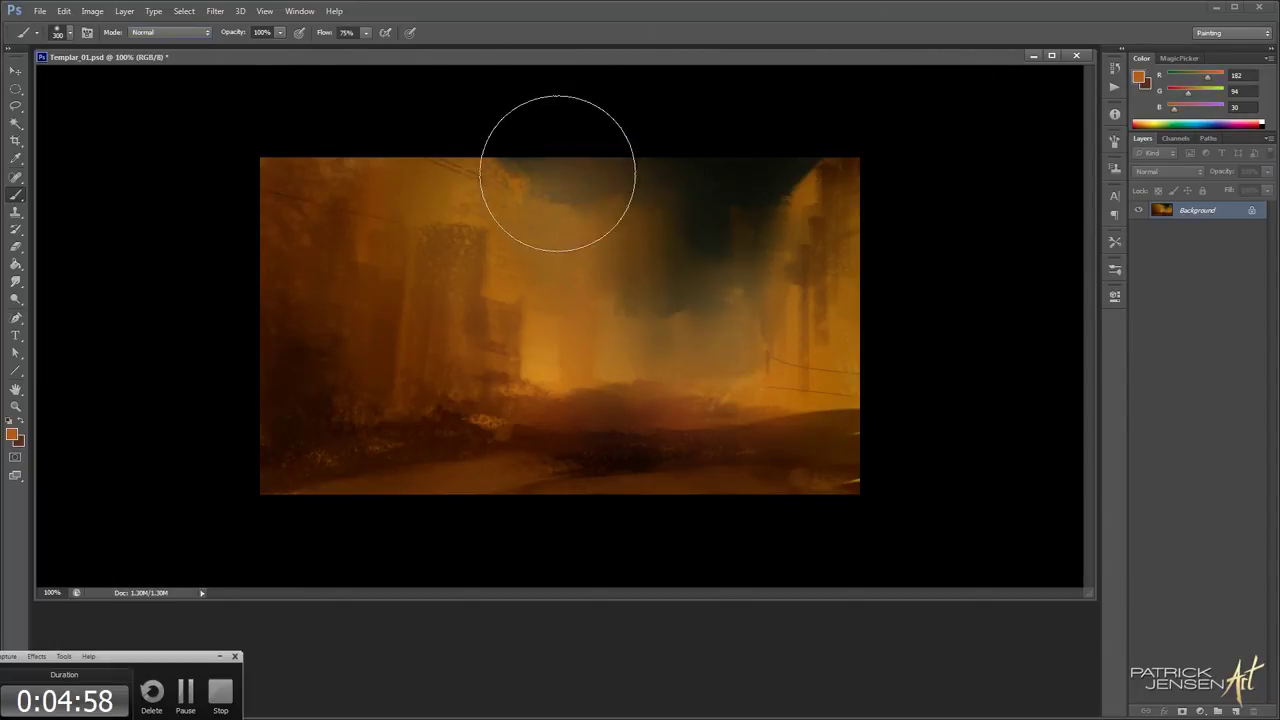
# Haze the sky's left part with soft orange strokes at 30% opacity, reducing the brush to 125 px
pyautogui.press('3')
pyautogui.moveTo(579, 206); pyautogui.dragTo(571, 191)
pyautogui.press('[')
pyautogui.press('[')
pyautogui.press('[')
pyautogui.press('[')
pyautogui.press('[')
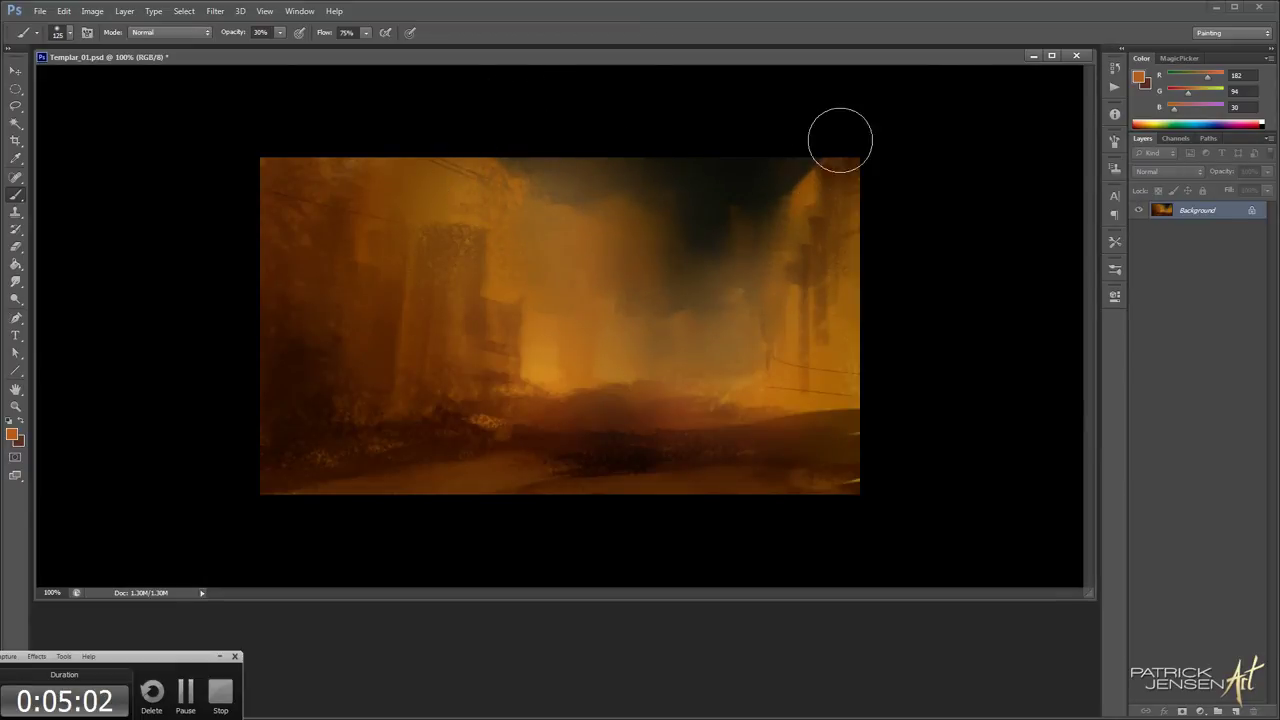
# Sample a dark brown, R 48, G 34, B 13, and shade the top of the right buildings with a 150 px brush
pyautogui.press(']')
pyautogui.press(']')
pyautogui.press(']')
pyautogui.keyDown('alt'); pyautogui.click(752, 230); pyautogui.keyUp('alt')
pyautogui.press('[')
pyautogui.press('[')
pyautogui.press('space')
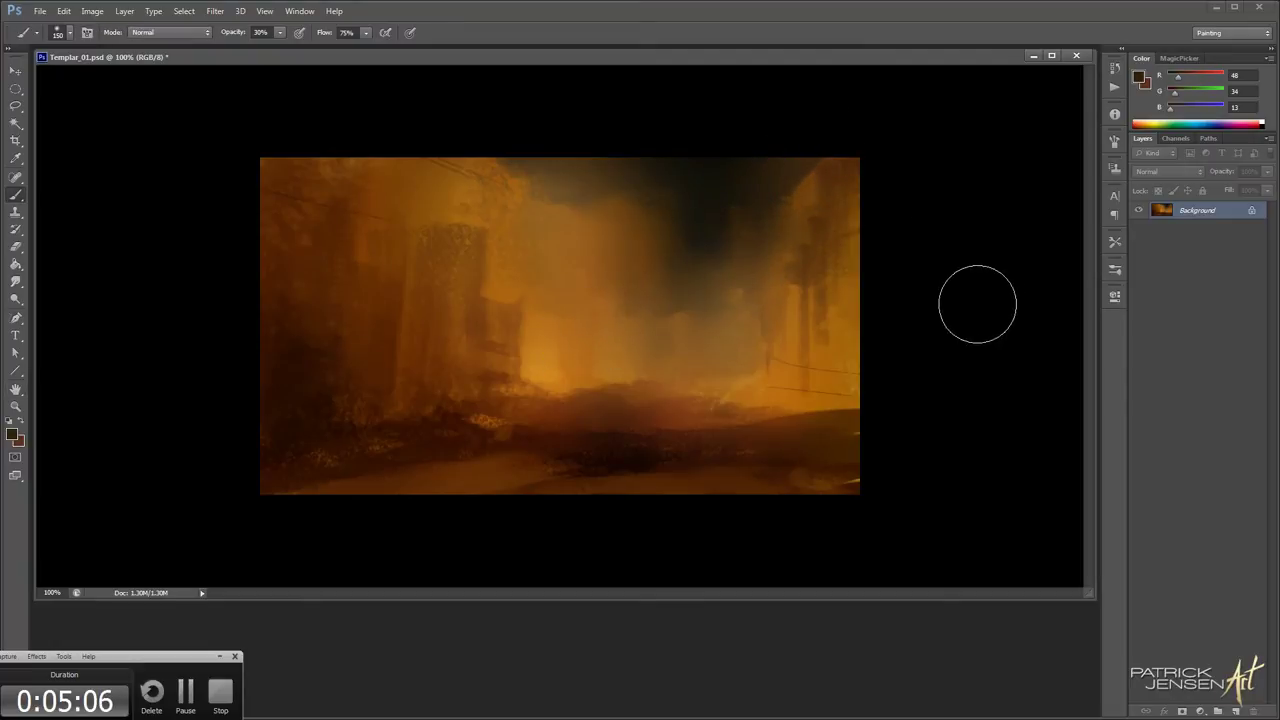
# Add a new layer above the background and choose the 0__LineBrush preset, testing it with one stroke
pyautogui.hotkey('ctrl', 'shift', 'alt', 'n')
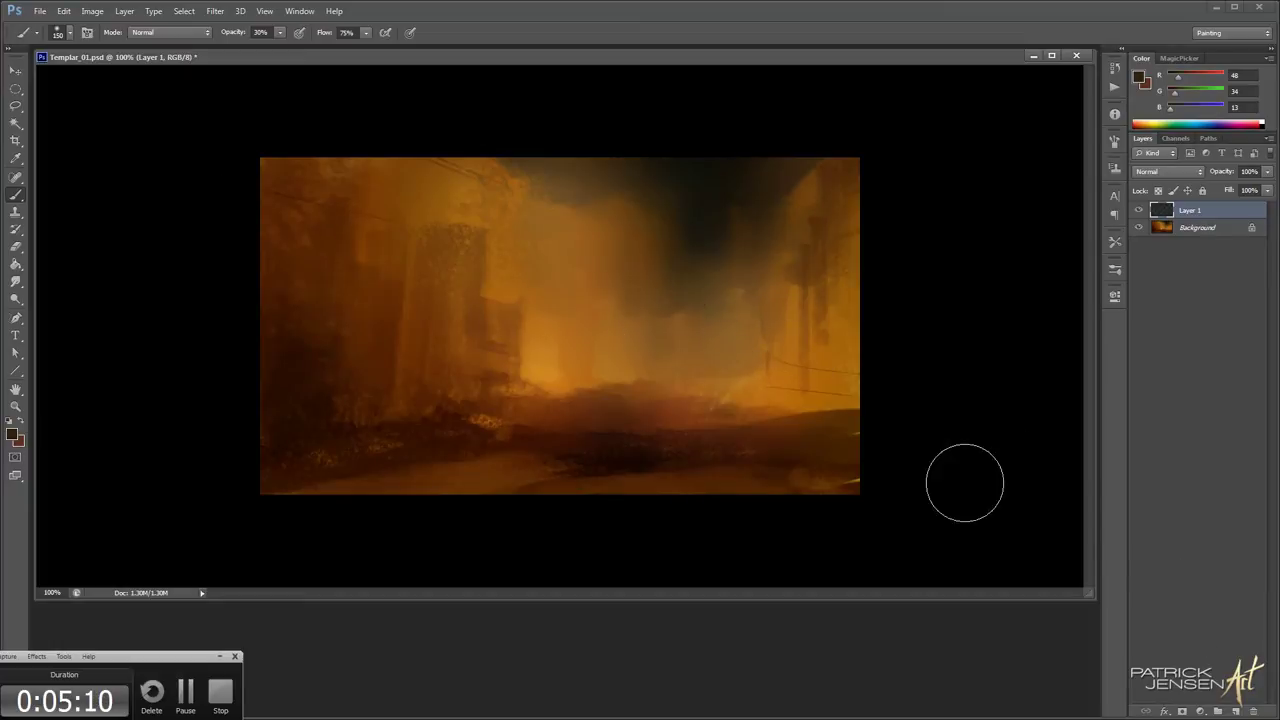
pyautogui.click(37, 34)
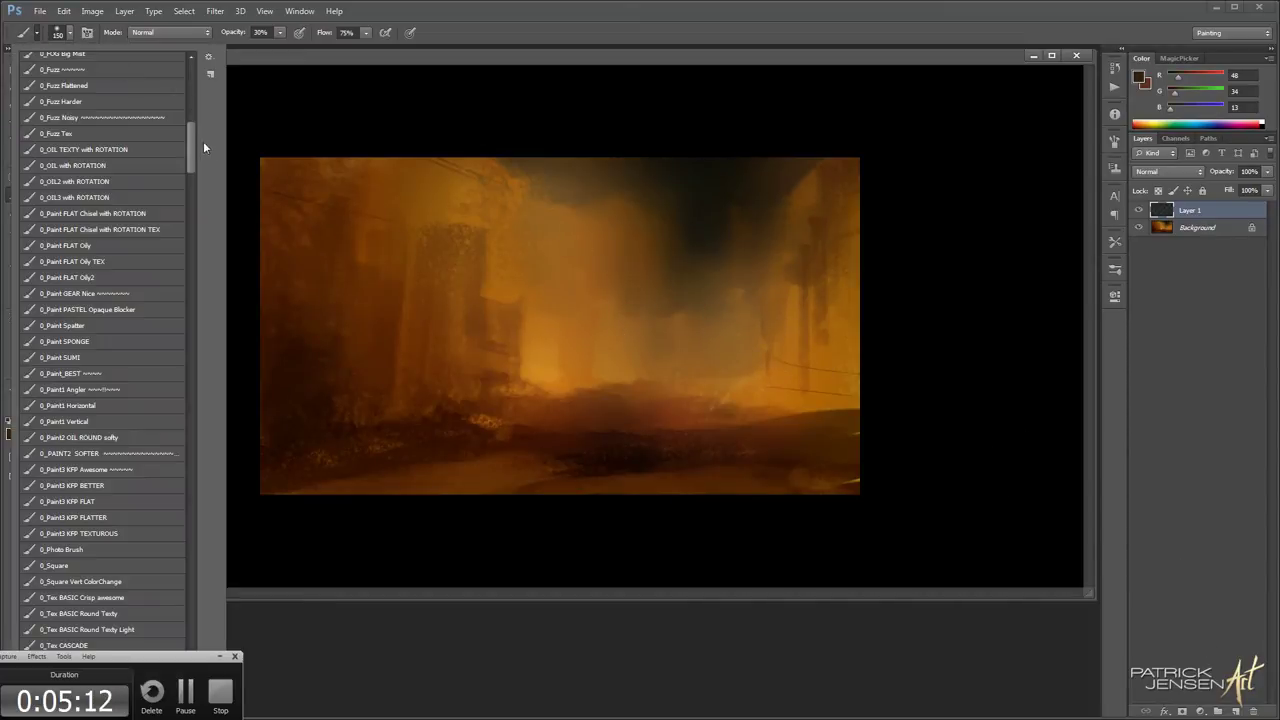
pyautogui.moveTo(192, 147); pyautogui.dragTo(193, 84)
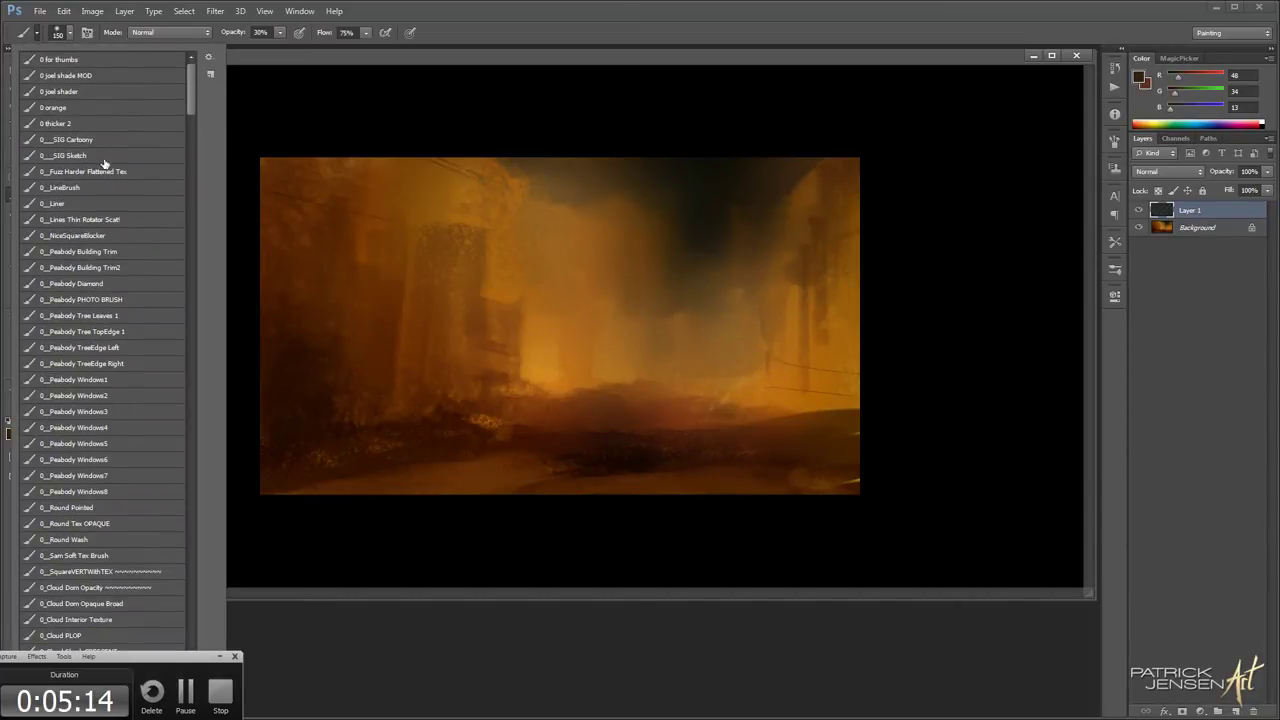
pyautogui.click(109, 204)
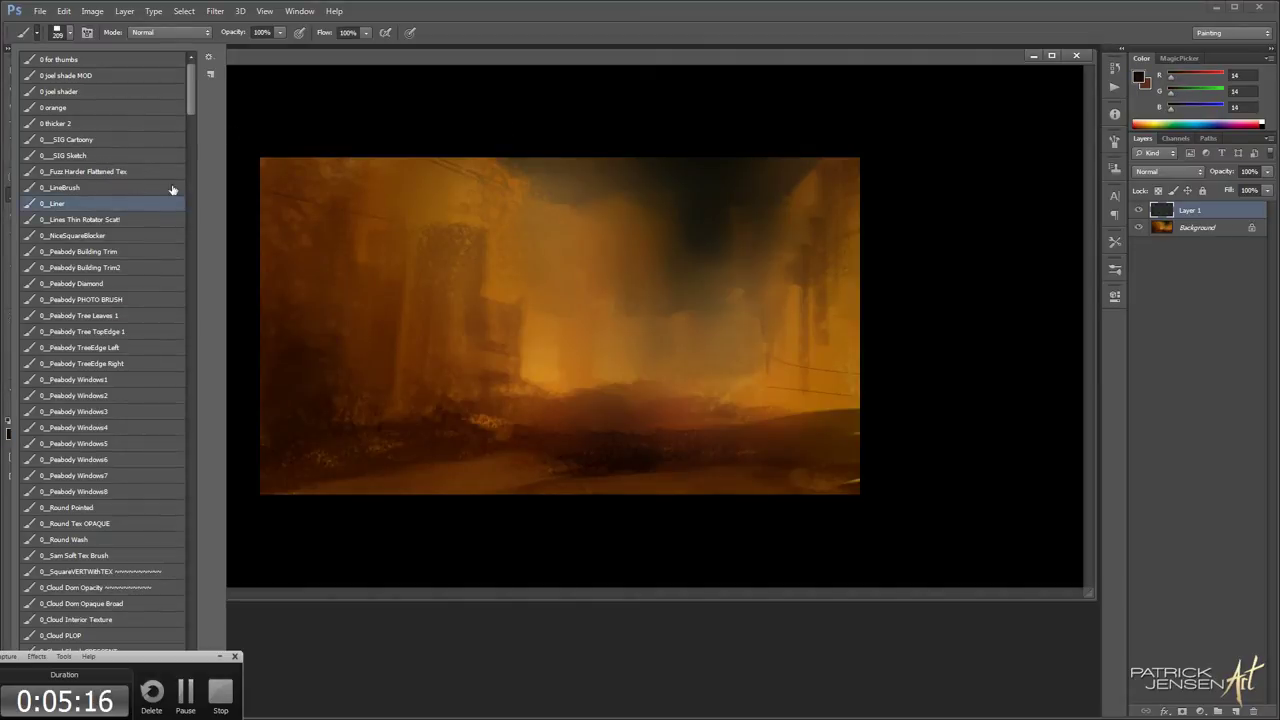
pyautogui.click(157, 188)
pyautogui.moveTo(668, 274); pyautogui.dragTo(614, 424)
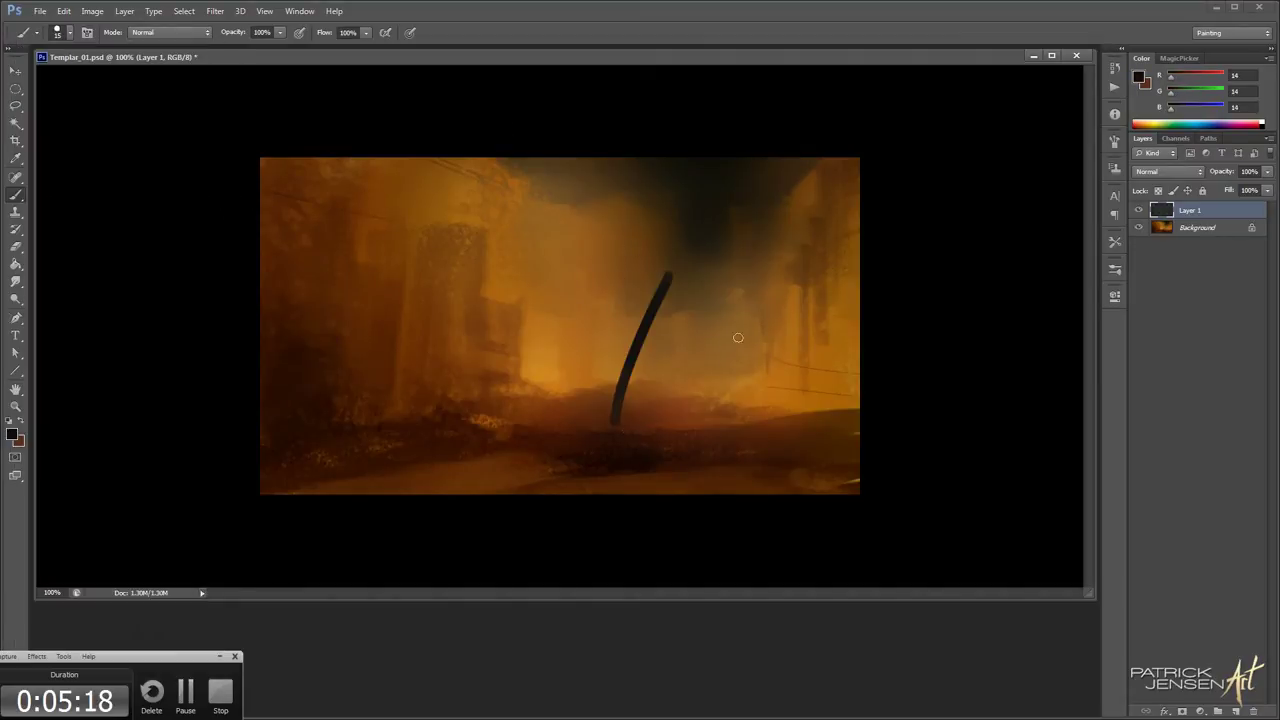
pyautogui.hotkey('ctrl', 'z')
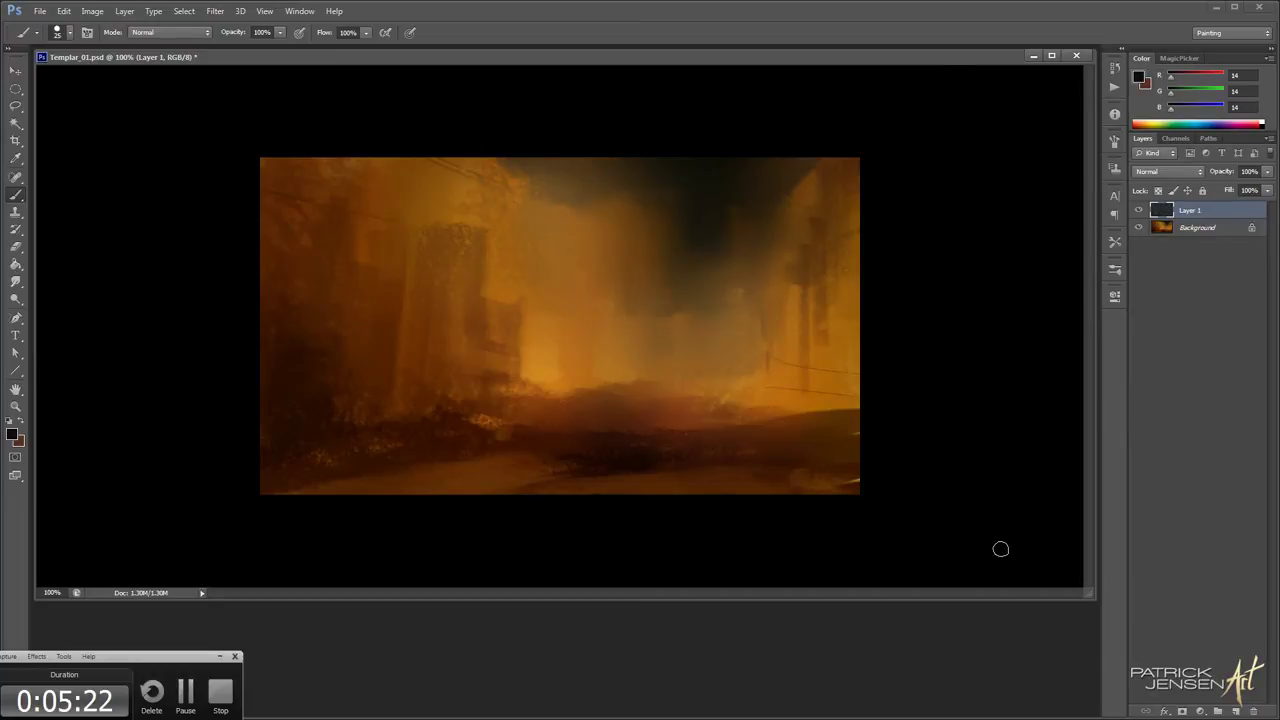
# Fill Layer 1 with near-black, R 14, G 14, B 14, and hide it with an inverted layer mask
pyautogui.press('g')
pyautogui.click(771, 302)
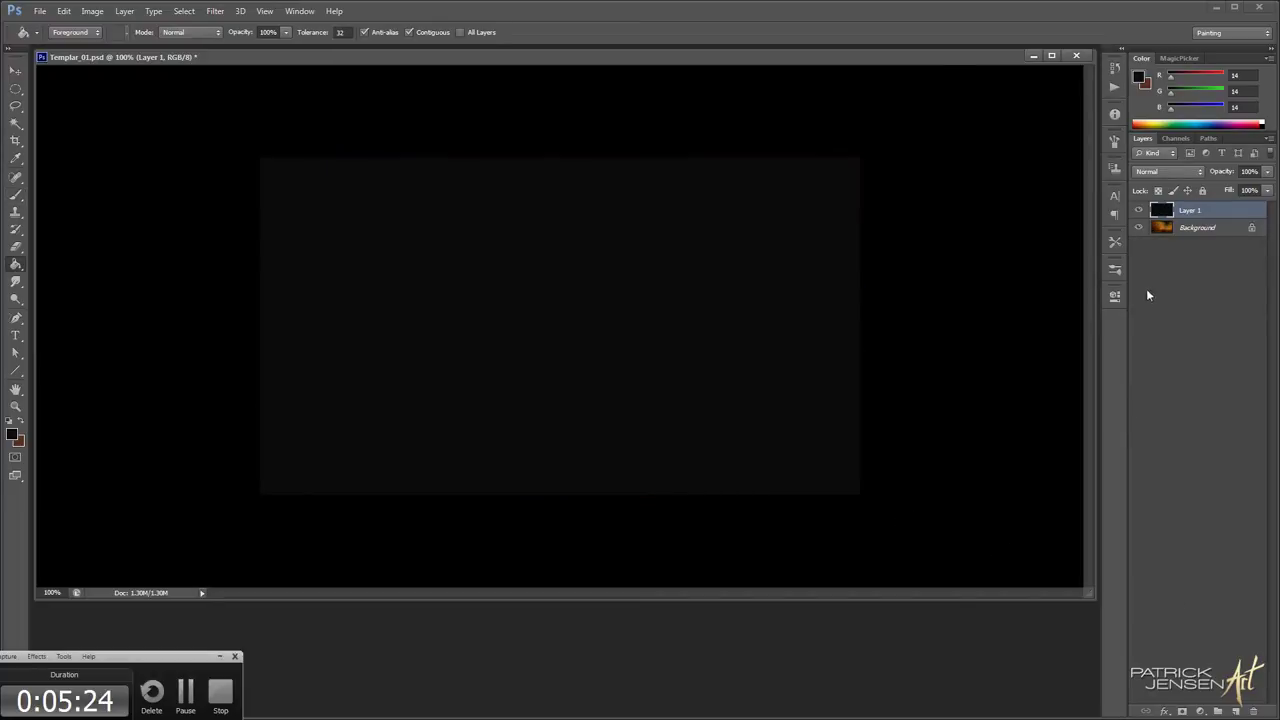
pyautogui.click(1182, 711)
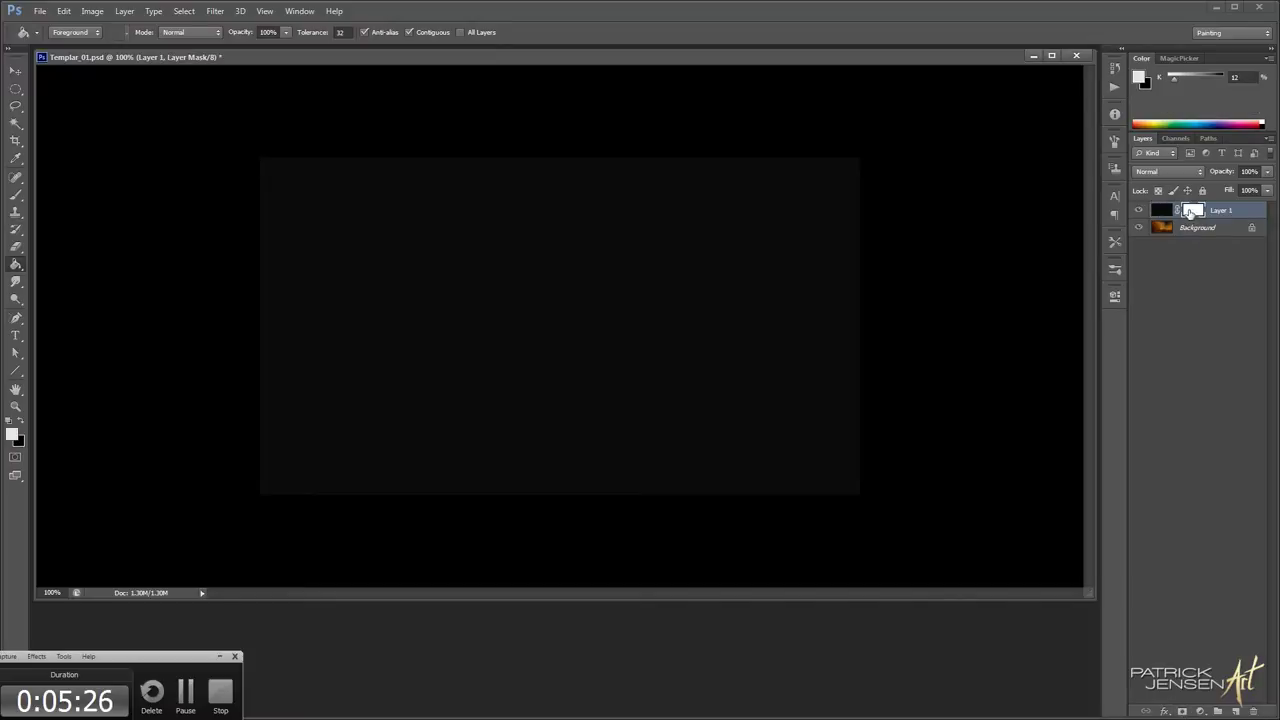
pyautogui.hotkey('ctrl', 'i')
pyautogui.press('b')
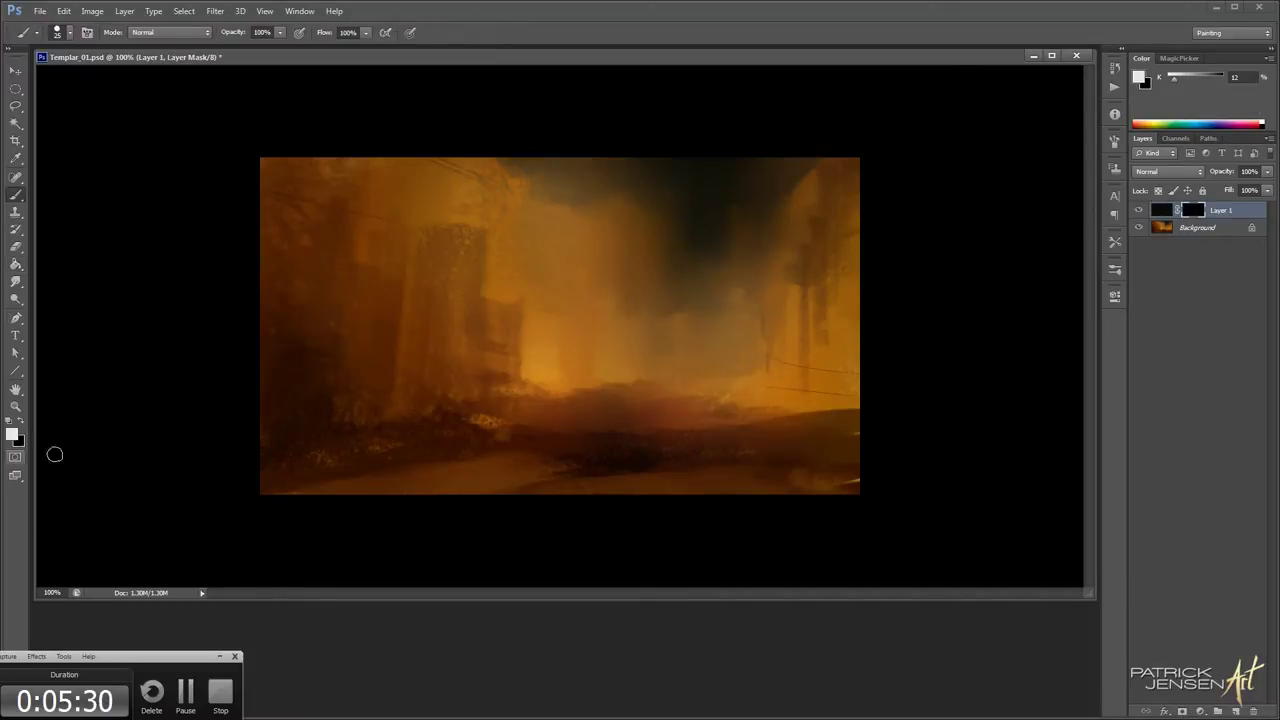
# Try revealing the dark fill with thick 25 px strokes on the mask in the picture's middle
pyautogui.press('x')
pyautogui.press('x')
pyautogui.press('x')
pyautogui.moveTo(592, 268); pyautogui.dragTo(603, 352)
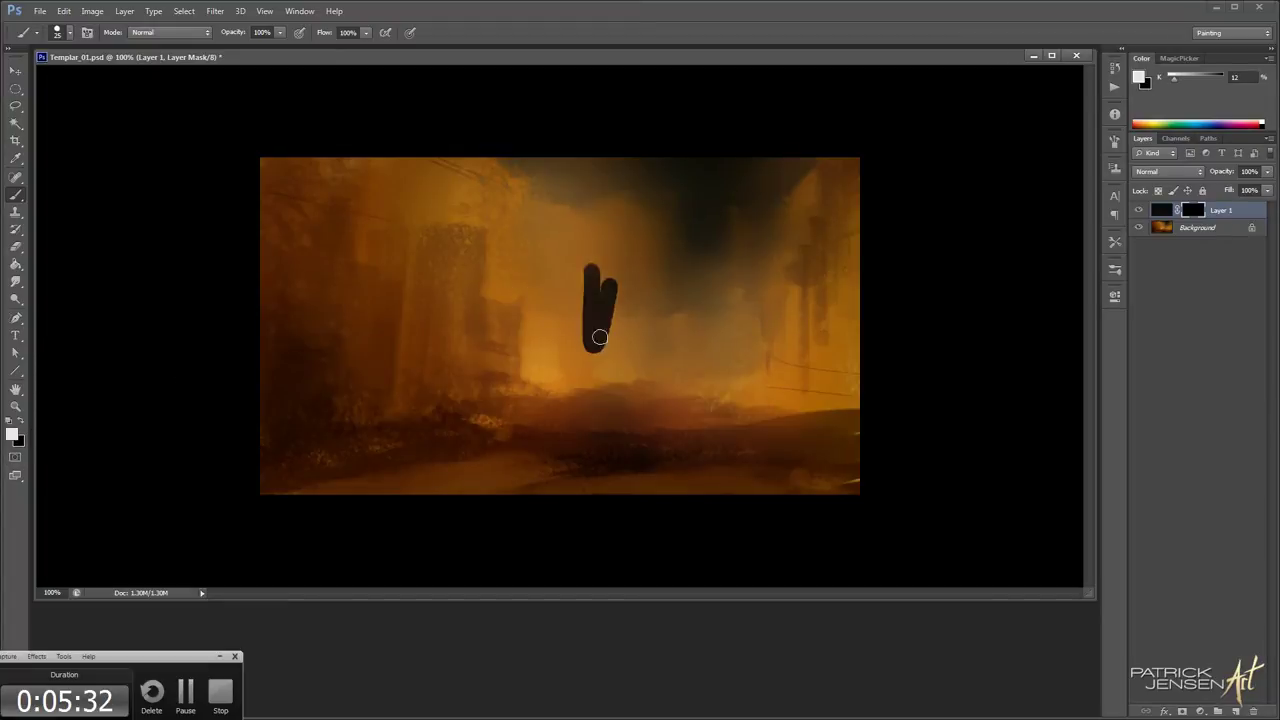
pyautogui.hotkey('ctrl', 'z')
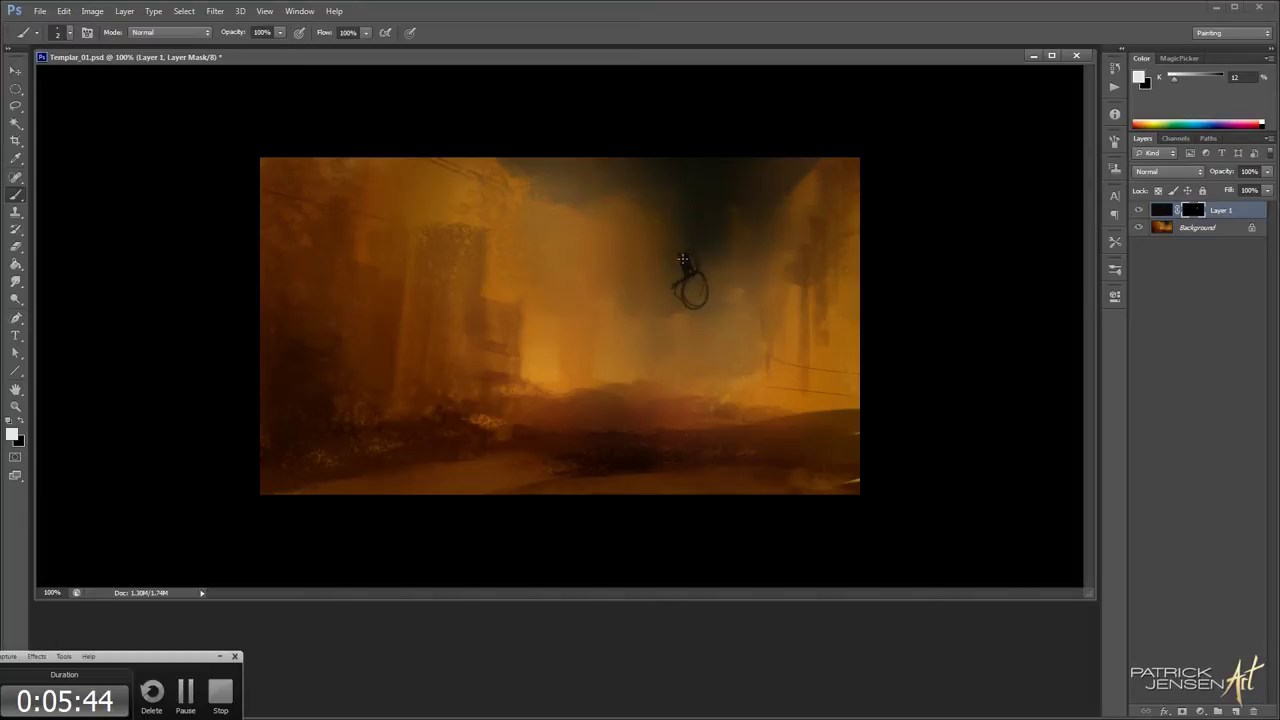
# Sketch a rider's head and torso above an oval horse body with thin legs on the mask, using a 3 px brush
pyautogui.press('x')
pyautogui.press(']')
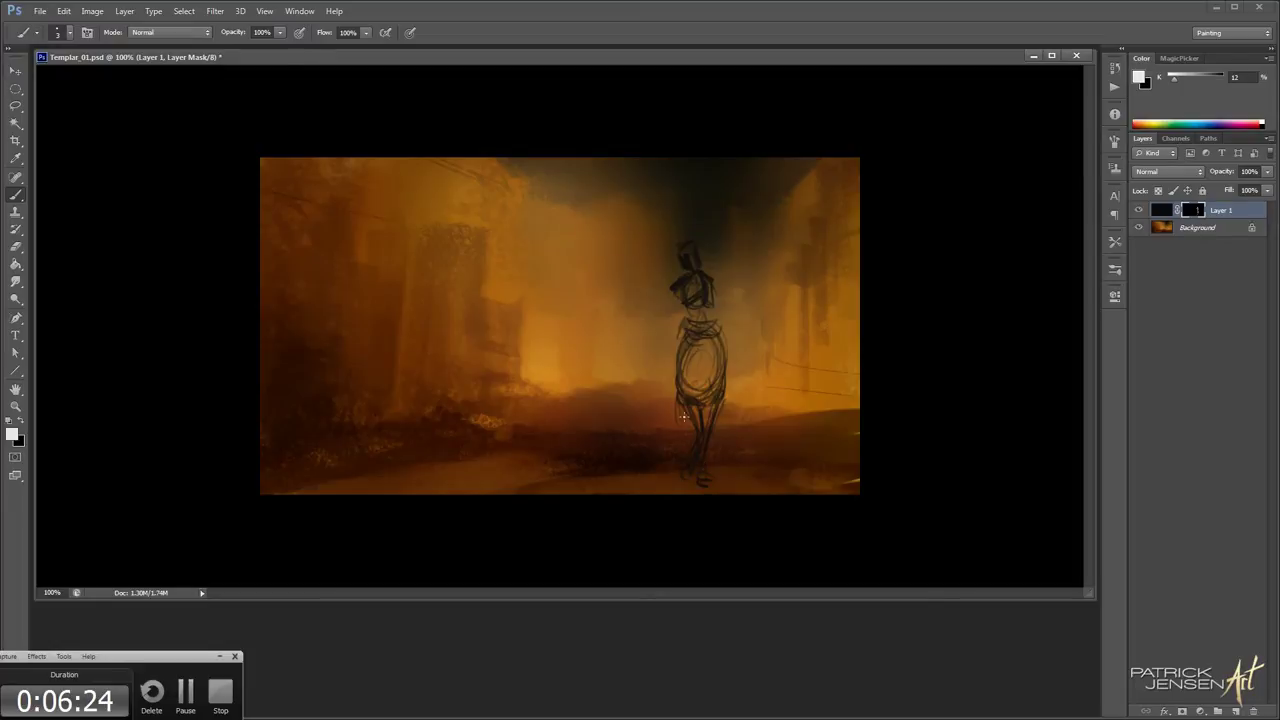
# Move the rider sketch upward and scale it down so it stands on the street right of centre
pyautogui.press('v')
pyautogui.moveTo(720, 318)
pyautogui.mouseDown()
pyautogui.moveTo(722, 335)
pyautogui.moveTo(771, 263)
pyautogui.mouseUp()
pyautogui.hotkey('ctrl', 't')
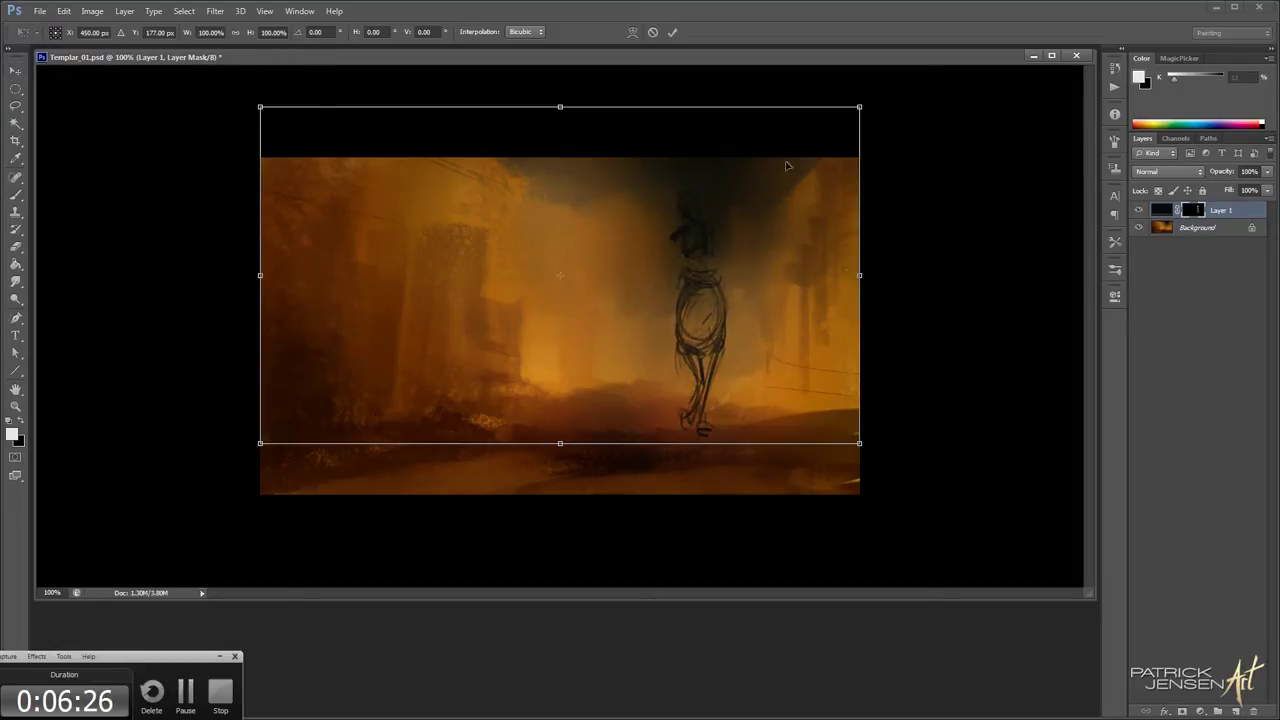
pyautogui.moveTo(862, 103); pyautogui.dragTo(710, 191)
pyautogui.moveTo(677, 301)
pyautogui.mouseDown()
pyautogui.moveTo(729, 296)
pyautogui.moveTo(702, 314)
pyautogui.moveTo(682, 306)
pyautogui.mouseUp()
pyautogui.press('Return')
# Sketch the horse's neck and head and the rider's arm on the mask with a 2 px brush
pyautogui.press('space')
pyautogui.keyDown('ctrl'); pyautogui.click(706, 316); pyautogui.keyUp('ctrl')
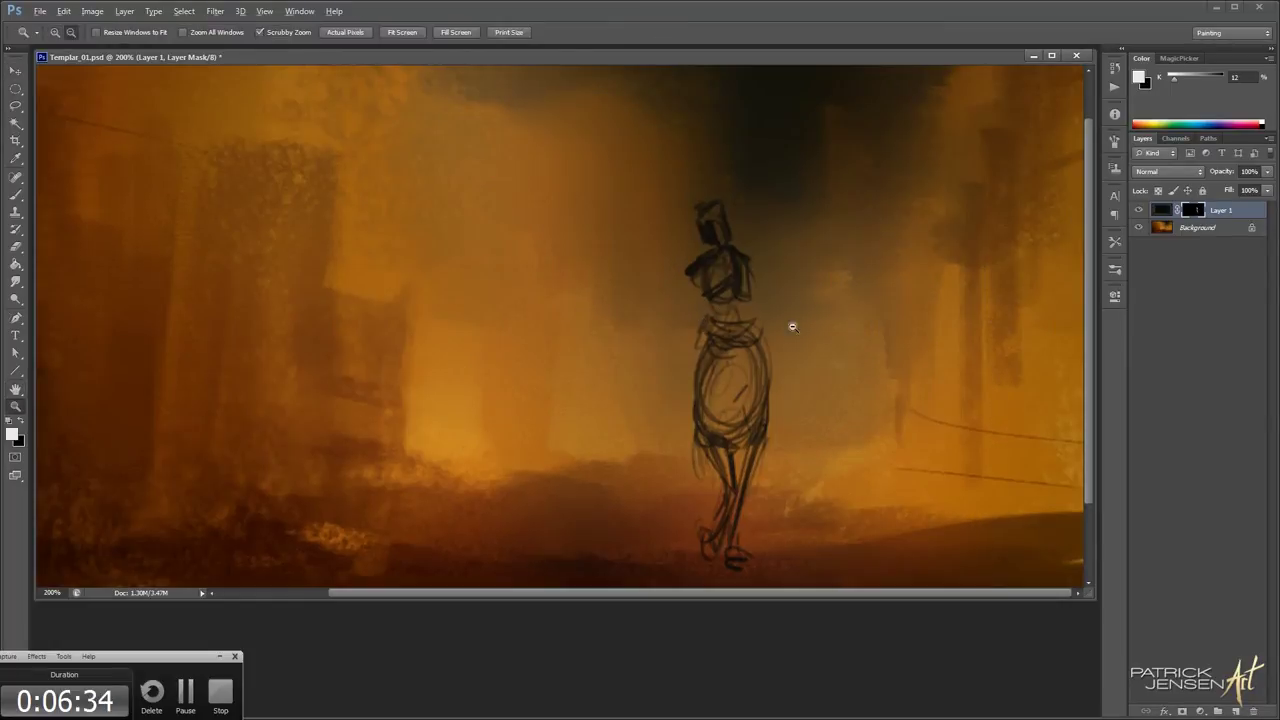
pyautogui.keyDown('alt'); pyautogui.click(792, 327); pyautogui.keyUp('alt')
pyautogui.moveTo(683, 318)
pyautogui.mouseDown()
pyautogui.moveTo(686, 368)
pyautogui.moveTo(683, 356)
pyautogui.mouseUp()
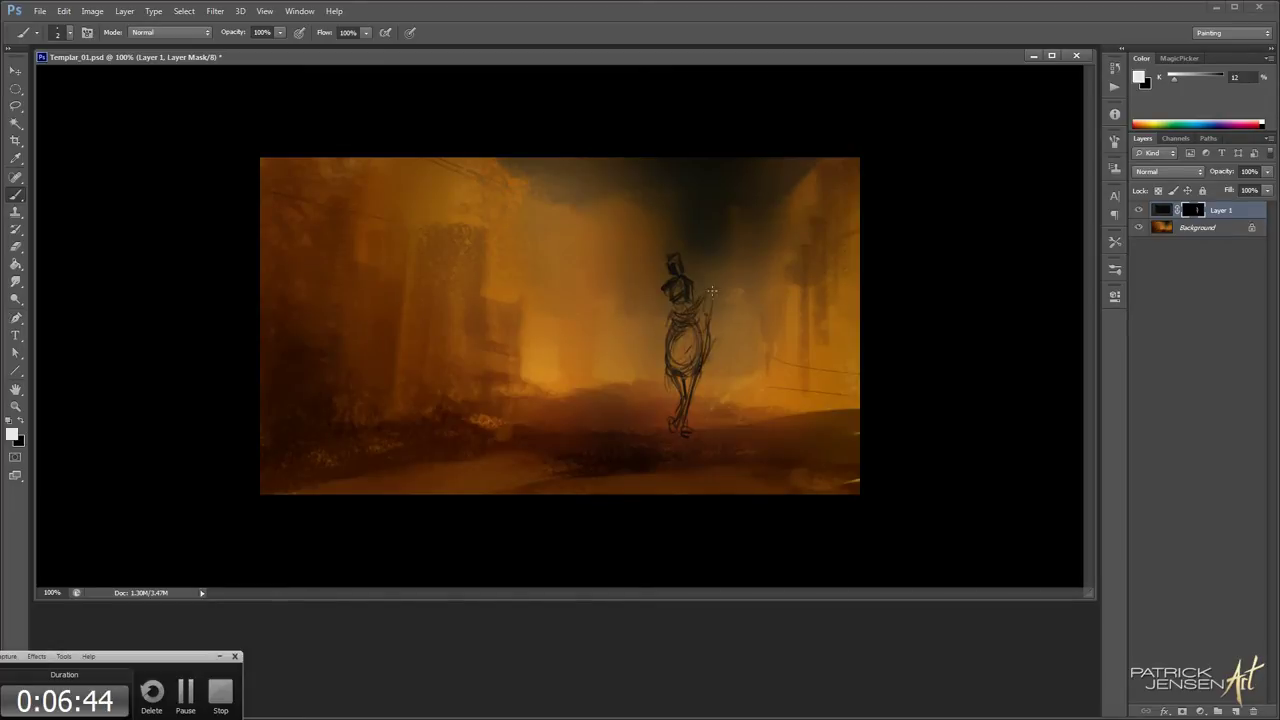
pyautogui.moveTo(702, 290); pyautogui.dragTo(705, 315)
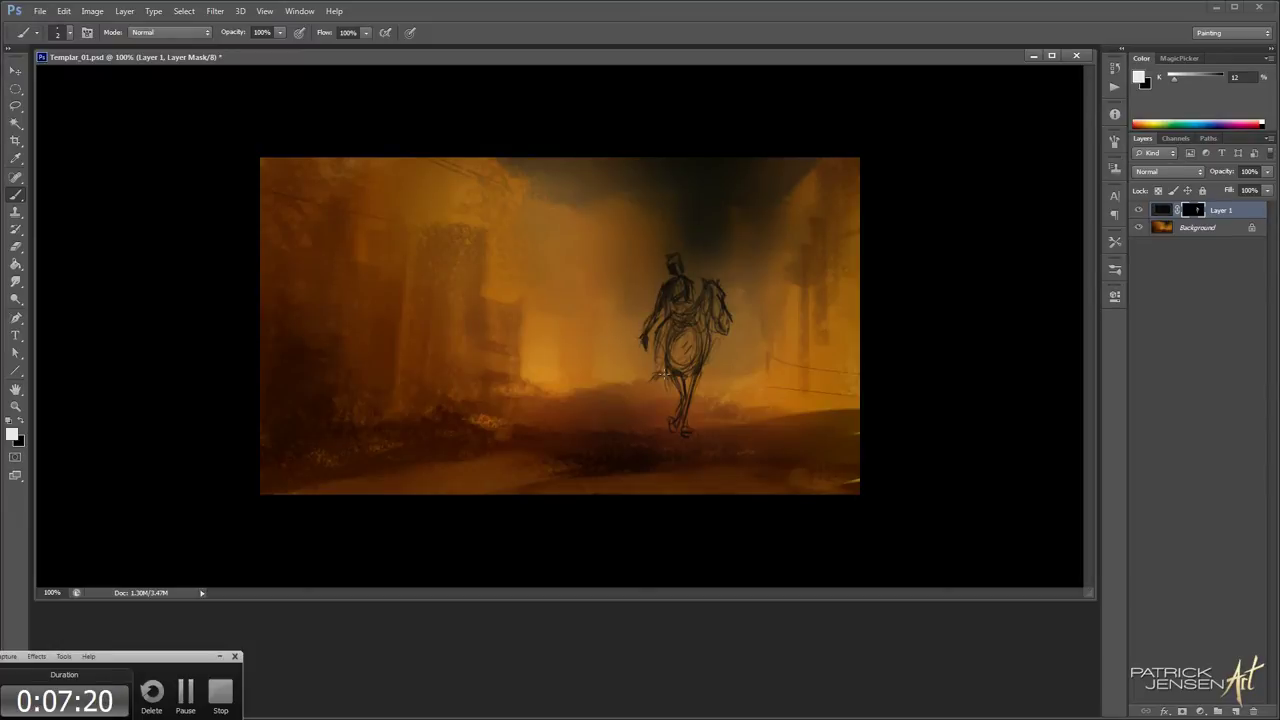
# Erase the rider's sketched head by painting black over it on the Layer 1 mask with a small brush
pyautogui.hotkey('ctrl', 'space')
pyautogui.keyDown('ctrl'); pyautogui.click(700, 268); pyautogui.keyUp('ctrl')
pyautogui.keyDown('ctrl'); pyautogui.click(700, 268); pyautogui.keyUp('ctrl')
pyautogui.moveTo(751, 300); pyautogui.dragTo(740, 303)
pyautogui.press('x')
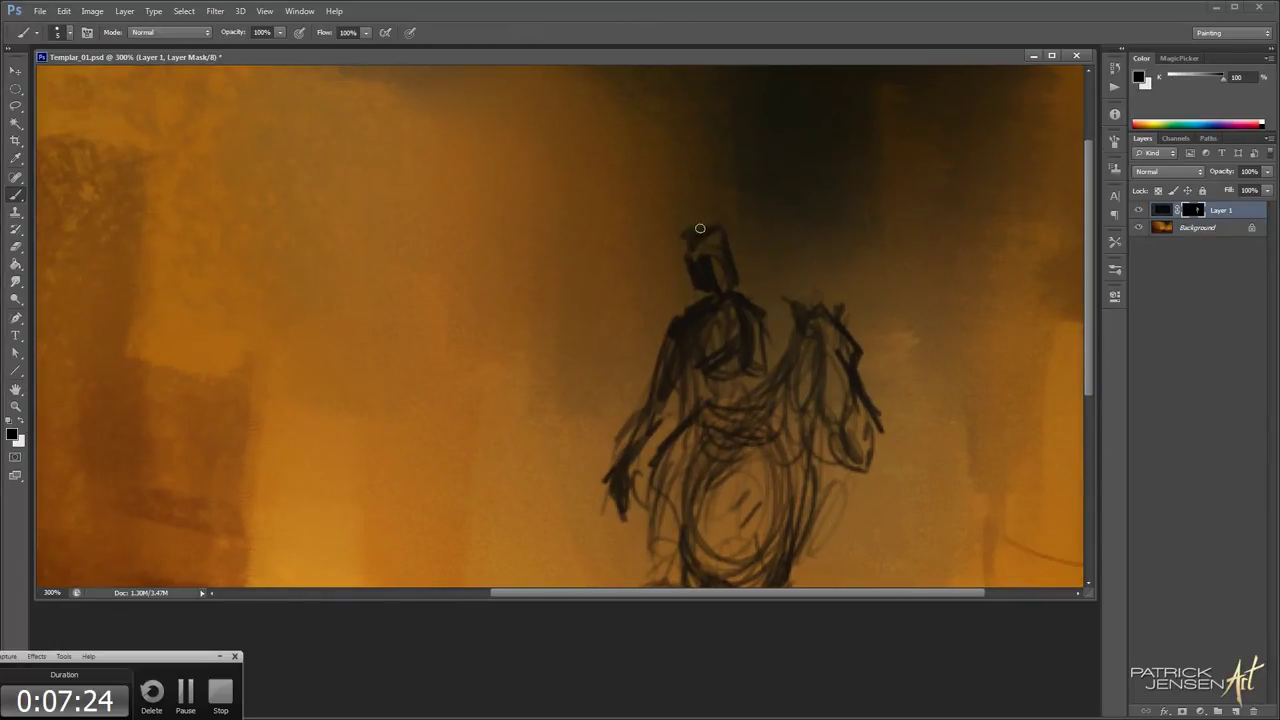
pyautogui.moveTo(700, 233)
pyautogui.mouseDown()
pyautogui.moveTo(698, 288)
pyautogui.moveTo(730, 245)
pyautogui.moveTo(734, 280)
pyautogui.mouseUp()
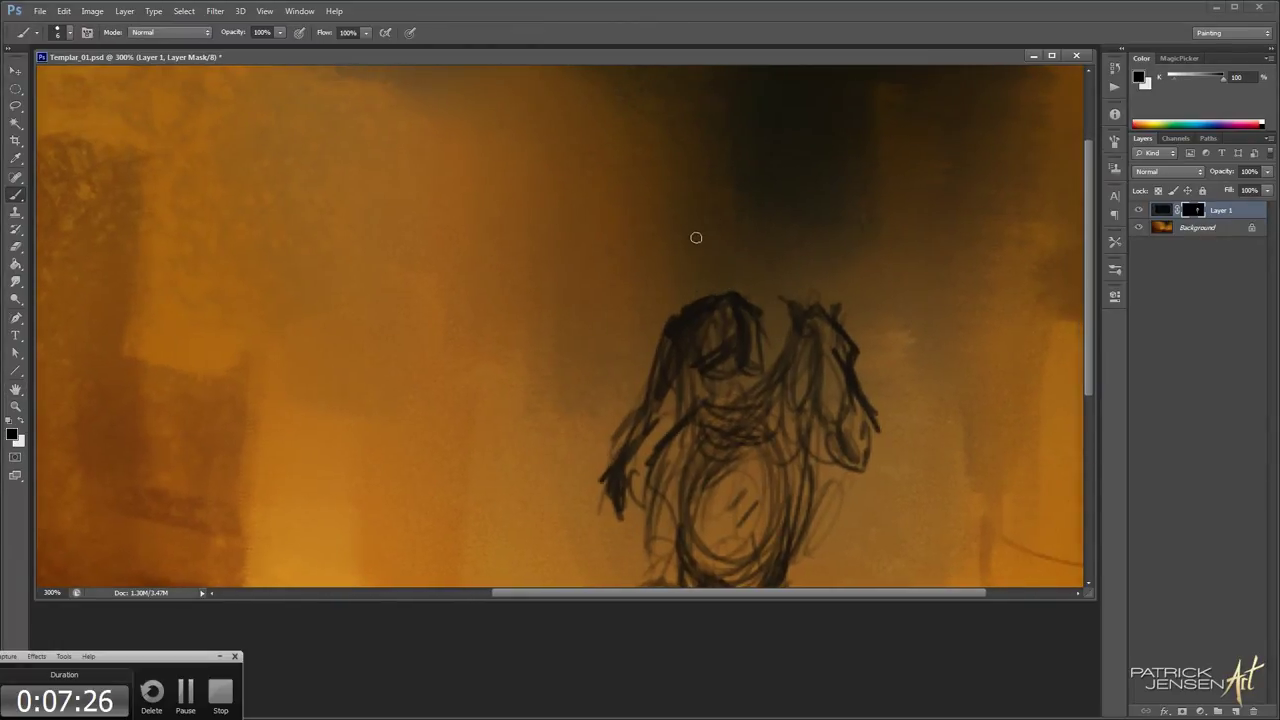
# Repaint the rider's head and torso on the mask as a solid dark silhouette
pyautogui.press('x')
pyautogui.moveTo(695, 241)
pyautogui.mouseDown()
pyautogui.moveTo(726, 294)
pyautogui.moveTo(706, 272)
pyautogui.moveTo(719, 297)
pyautogui.moveTo(673, 305)
pyautogui.moveTo(717, 286)
pyautogui.moveTo(674, 303)
pyautogui.moveTo(702, 297)
pyautogui.moveTo(707, 330)
pyautogui.moveTo(742, 285)
pyautogui.moveTo(732, 352)
pyautogui.moveTo(707, 322)
pyautogui.moveTo(689, 388)
pyautogui.moveTo(679, 314)
pyautogui.moveTo(688, 405)
pyautogui.moveTo(745, 308)
pyautogui.moveTo(751, 372)
pyautogui.mouseUp()
pyautogui.keyDown('alt'); pyautogui.click(809, 257); pyautogui.keyUp('alt')
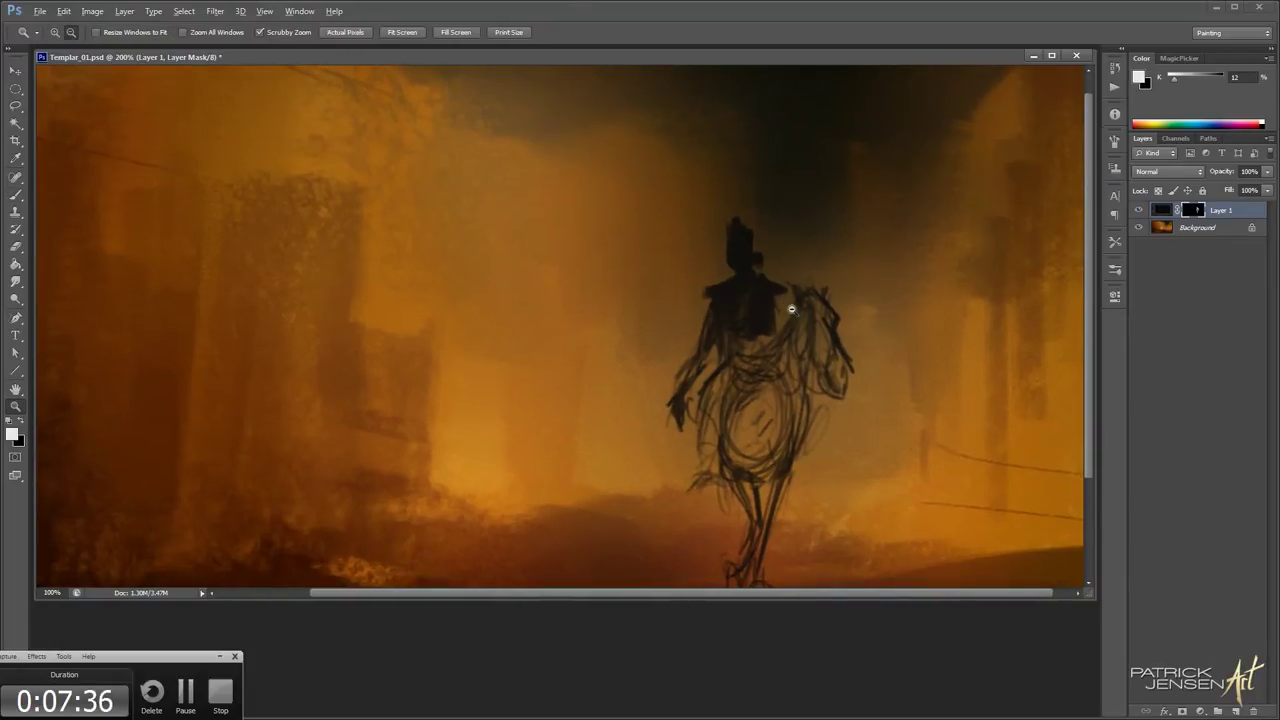
pyautogui.keyDown('alt'); pyautogui.click(791, 309); pyautogui.keyUp('alt')
pyautogui.press('b')
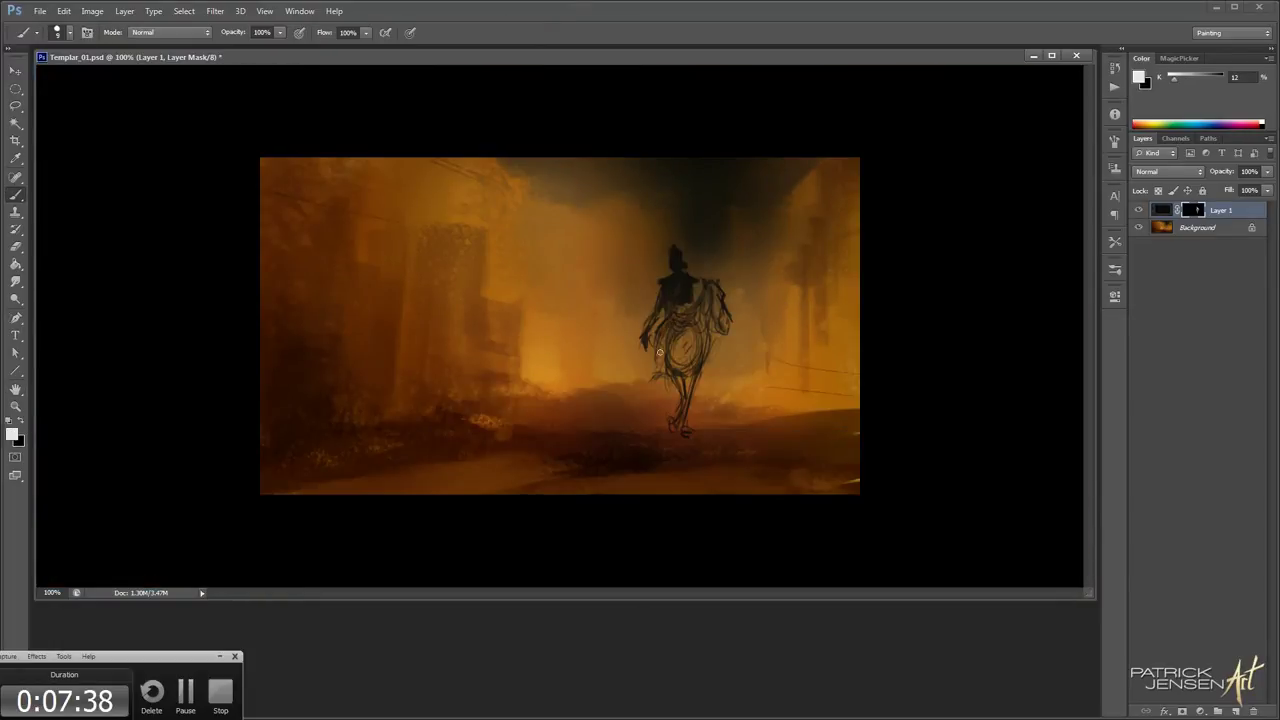
# Fill in the horse's body and neck and the rider's lowered arm as solid dark shapes on the mask
pyautogui.moveTo(665, 343)
pyautogui.mouseDown()
pyautogui.moveTo(690, 322)
pyautogui.moveTo(684, 366)
pyautogui.moveTo(711, 294)
pyautogui.moveTo(705, 330)
pyautogui.moveTo(714, 304)
pyautogui.moveTo(688, 319)
pyautogui.moveTo(708, 290)
pyautogui.moveTo(691, 306)
pyautogui.moveTo(678, 293)
pyautogui.moveTo(672, 324)
pyautogui.moveTo(663, 280)
pyautogui.mouseUp()
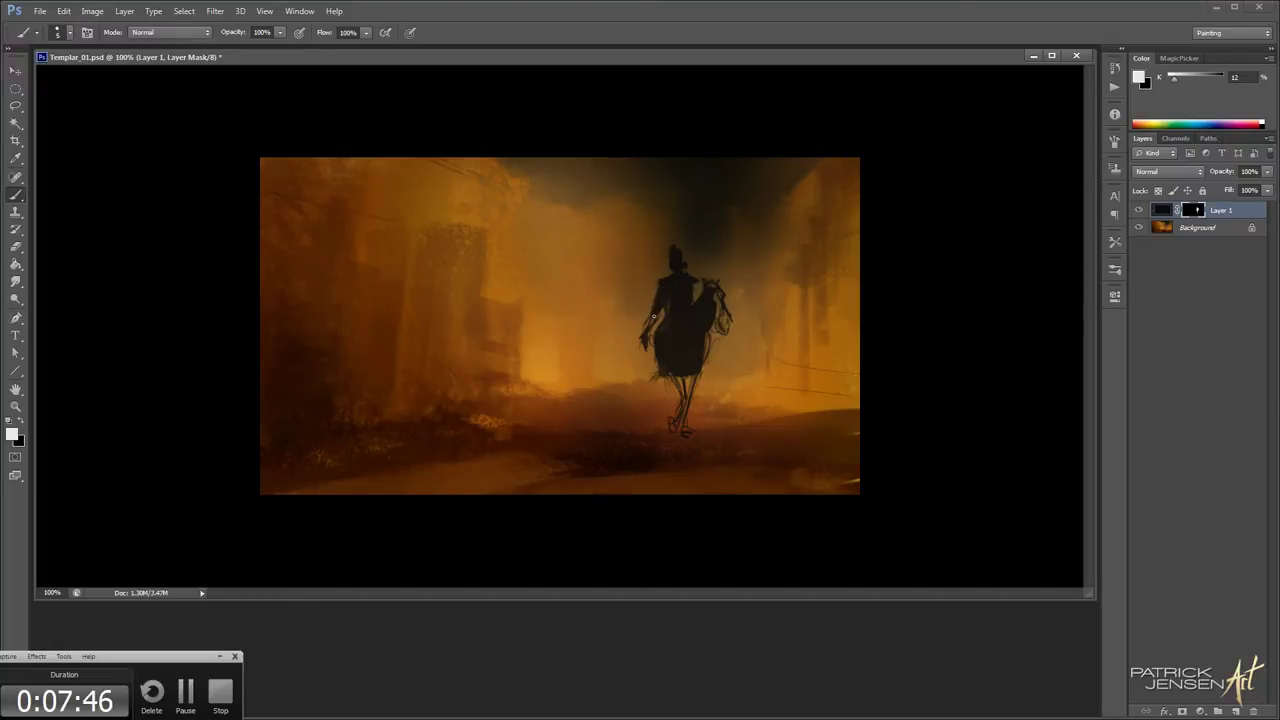
pyautogui.press('[')
pyautogui.press('[')
pyautogui.moveTo(646, 342); pyautogui.dragTo(656, 356)
pyautogui.press(']')
pyautogui.press('x')
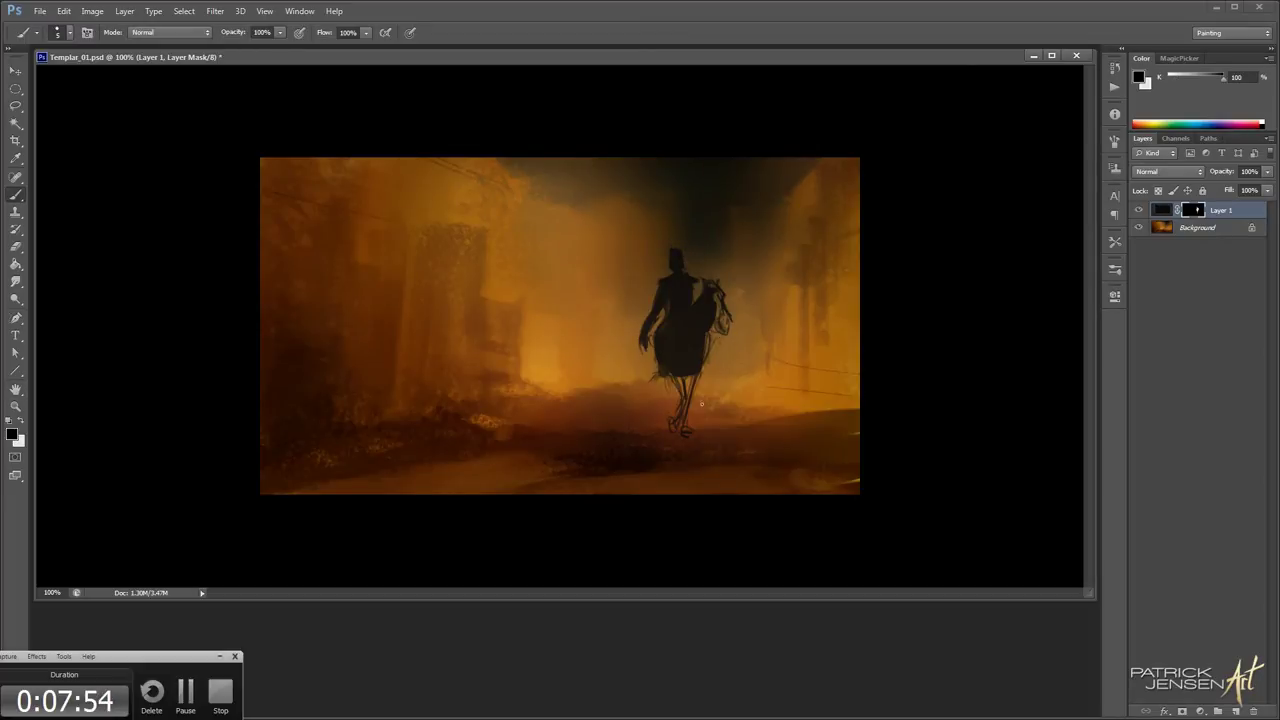
# Fill the horse's sketched legs and hooves on the mask with a 5 px brush, refining their edges
pyautogui.press('x')
pyautogui.press(']')
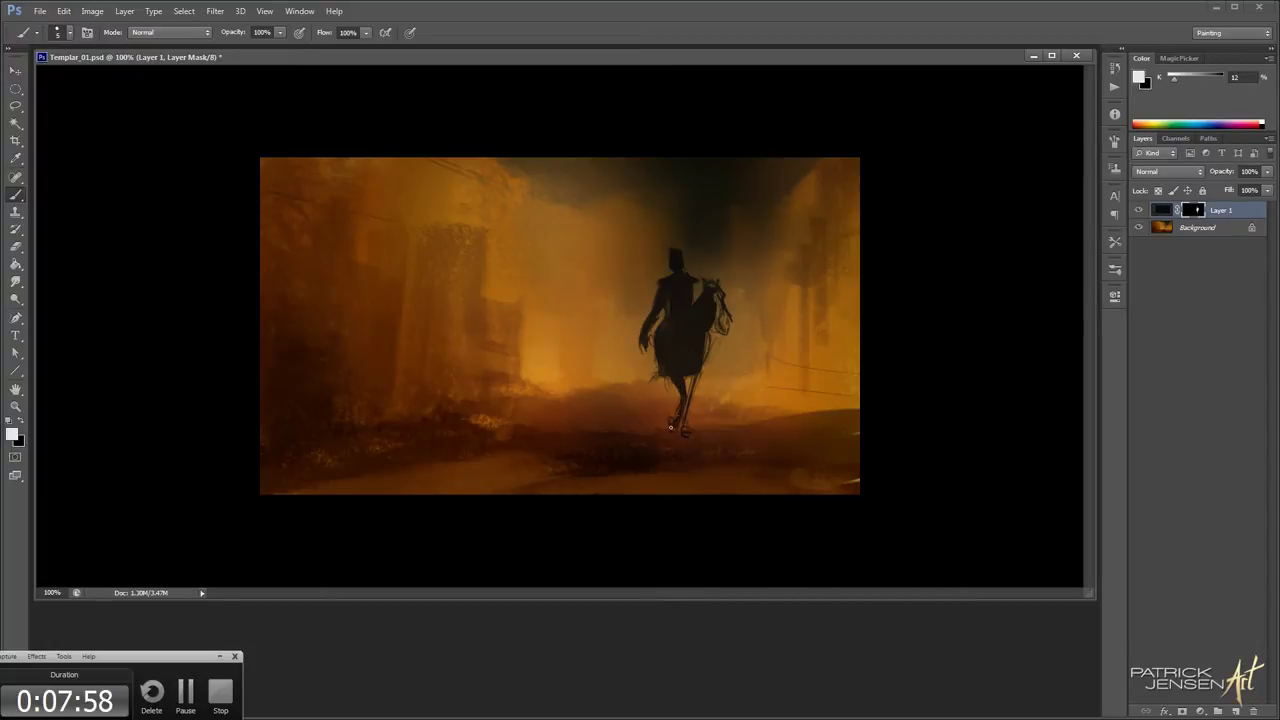
pyautogui.press('x')
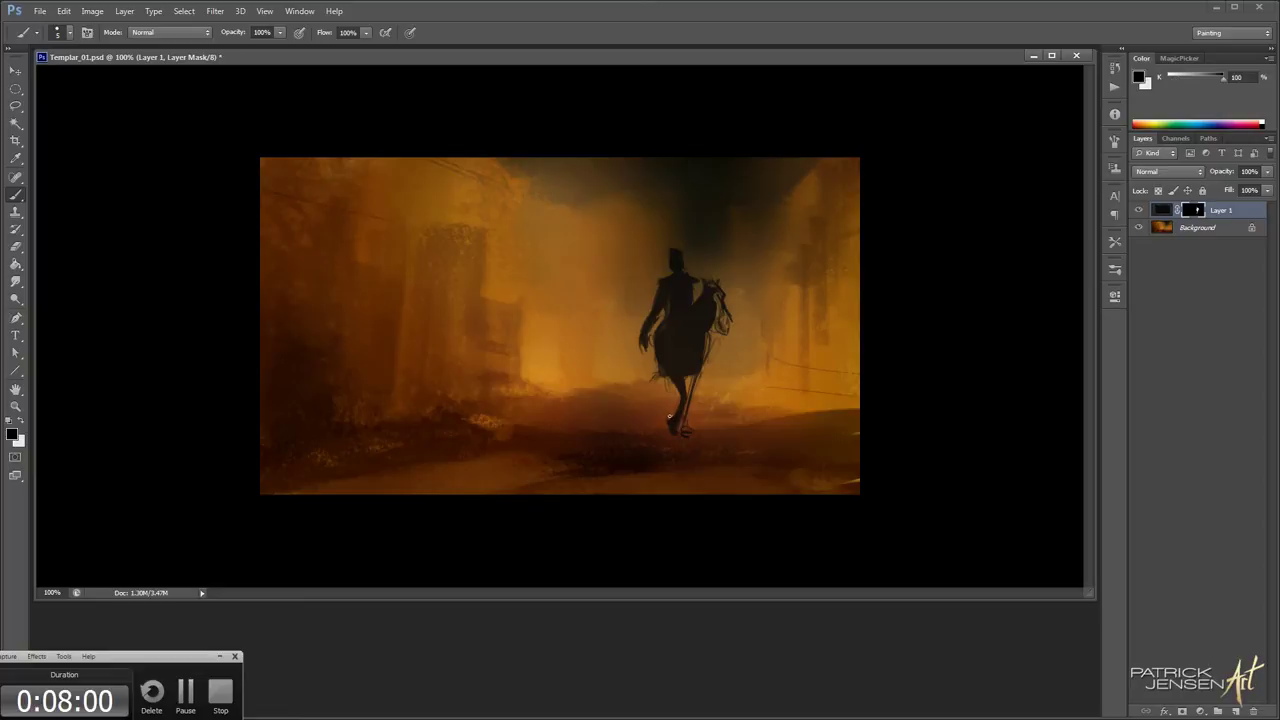
pyautogui.press('x')
pyautogui.press('x')
pyautogui.press('x')
pyautogui.moveTo(686, 369)
pyautogui.mouseDown()
pyautogui.moveTo(678, 421)
pyautogui.moveTo(693, 371)
pyautogui.mouseUp()
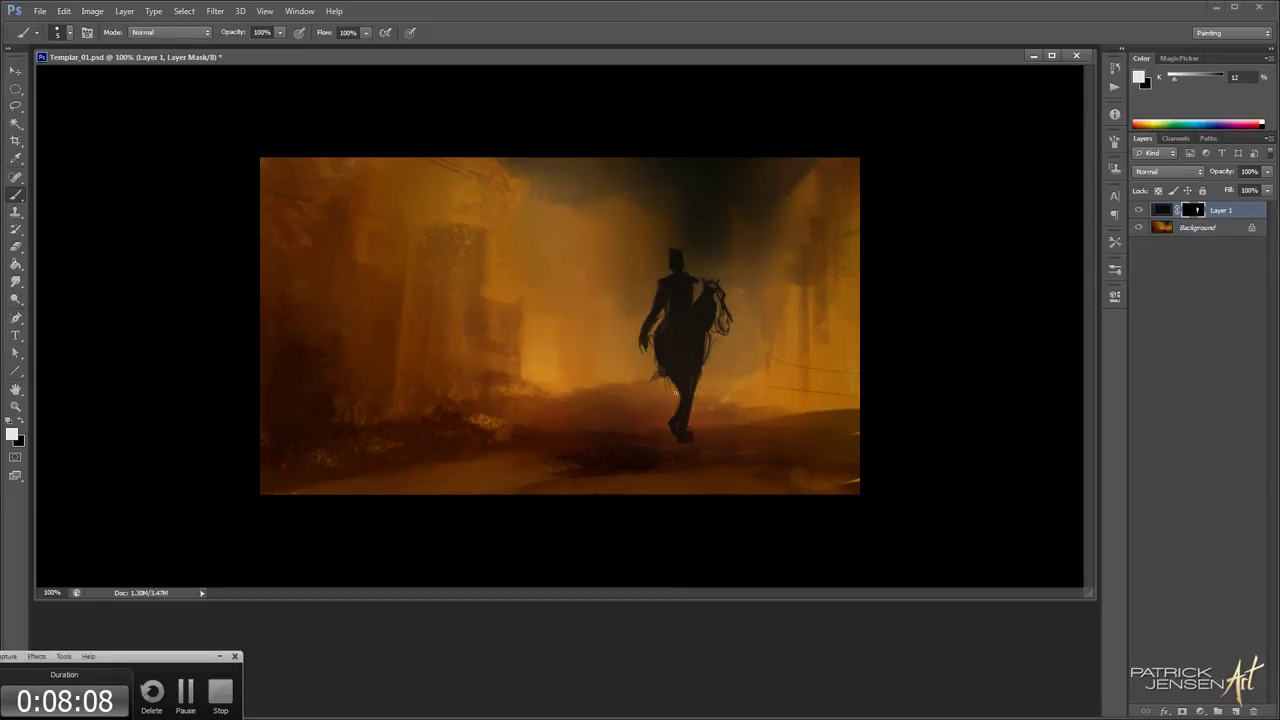
pyautogui.press('space')
# Add another dark leg to the horse on the mask, running from the belly down to the street
pyautogui.press('x')
pyautogui.press('x')
pyautogui.press(']')
pyautogui.moveTo(664, 362)
pyautogui.mouseDown()
pyautogui.moveTo(646, 406)
pyautogui.moveTo(652, 394)
pyautogui.moveTo(658, 415)
pyautogui.moveTo(668, 398)
pyautogui.moveTo(660, 434)
pyautogui.mouseUp()
# Fill the horse's sketched head and muzzle solid on the mask with an 8 px brush
pyautogui.press(']')
pyautogui.press(']')
pyautogui.press(']')
pyautogui.press(']')
pyautogui.press(']')
pyautogui.press('[')
pyautogui.press('[')
pyautogui.moveTo(714, 284)
pyautogui.mouseDown()
pyautogui.moveTo(720, 322)
pyautogui.moveTo(734, 321)
pyautogui.mouseUp()
pyautogui.press('x')
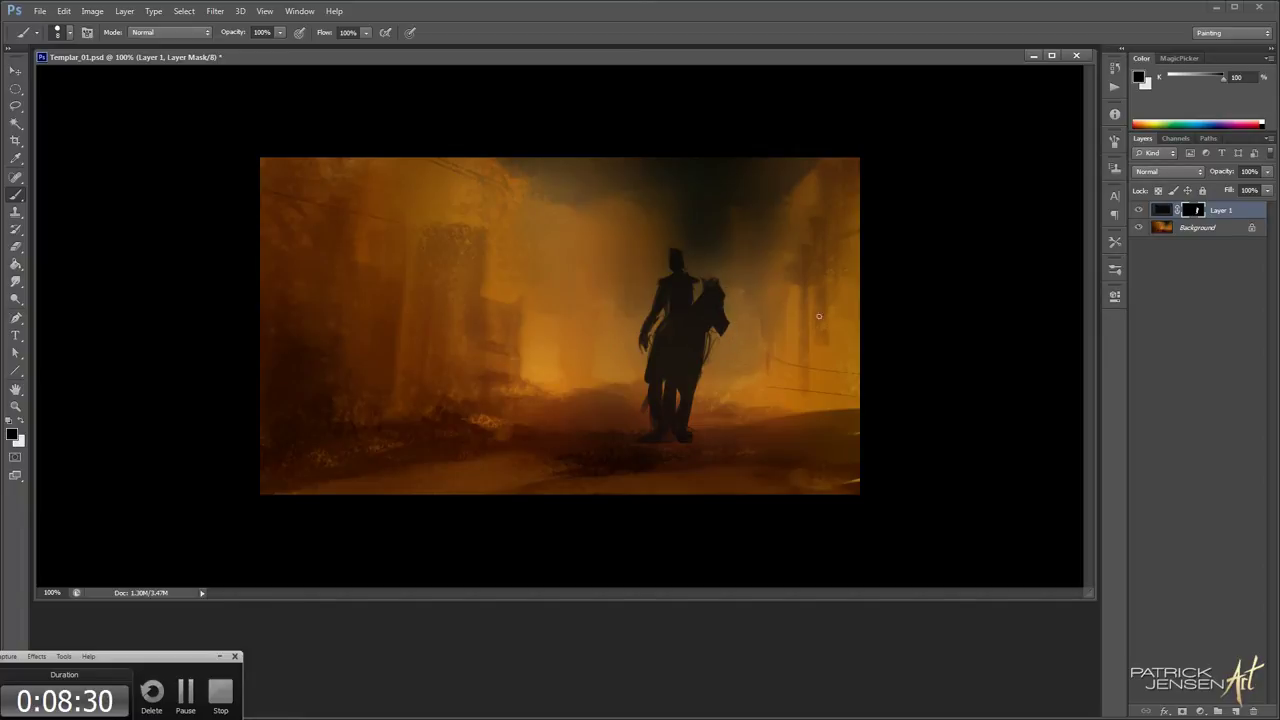
# Warp the masked rider layer to stretch the head upward, shift the horse's head outward and draw the legs closer together
pyautogui.hotkey('ctrl', 't')
pyautogui.rightClick(695, 325)
pyautogui.click(760, 425)
pyautogui.moveTo(695, 443); pyautogui.dragTo(727, 424)
pyautogui.moveTo(652, 235); pyautogui.dragTo(699, 305)
pyautogui.moveTo(701, 232); pyautogui.dragTo(692, 172)
pyautogui.moveTo(699, 278); pyautogui.dragTo(688, 376)
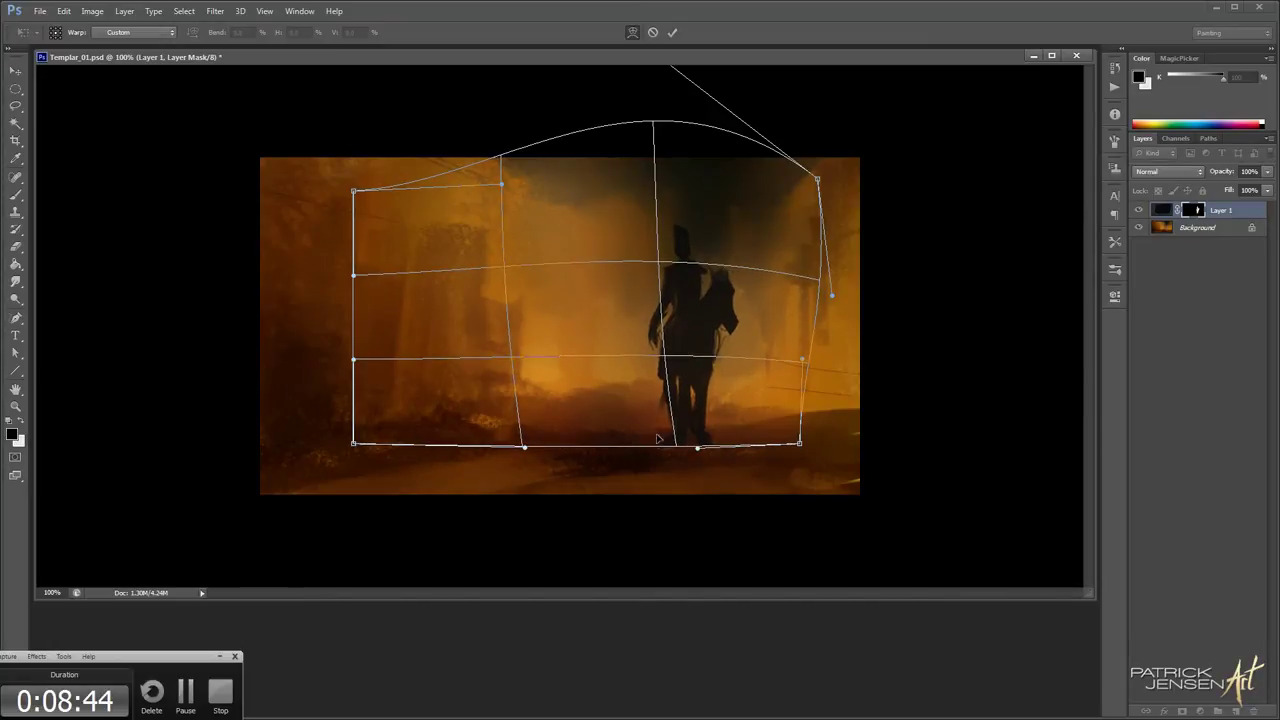
pyautogui.moveTo(656, 435); pyautogui.dragTo(732, 436)
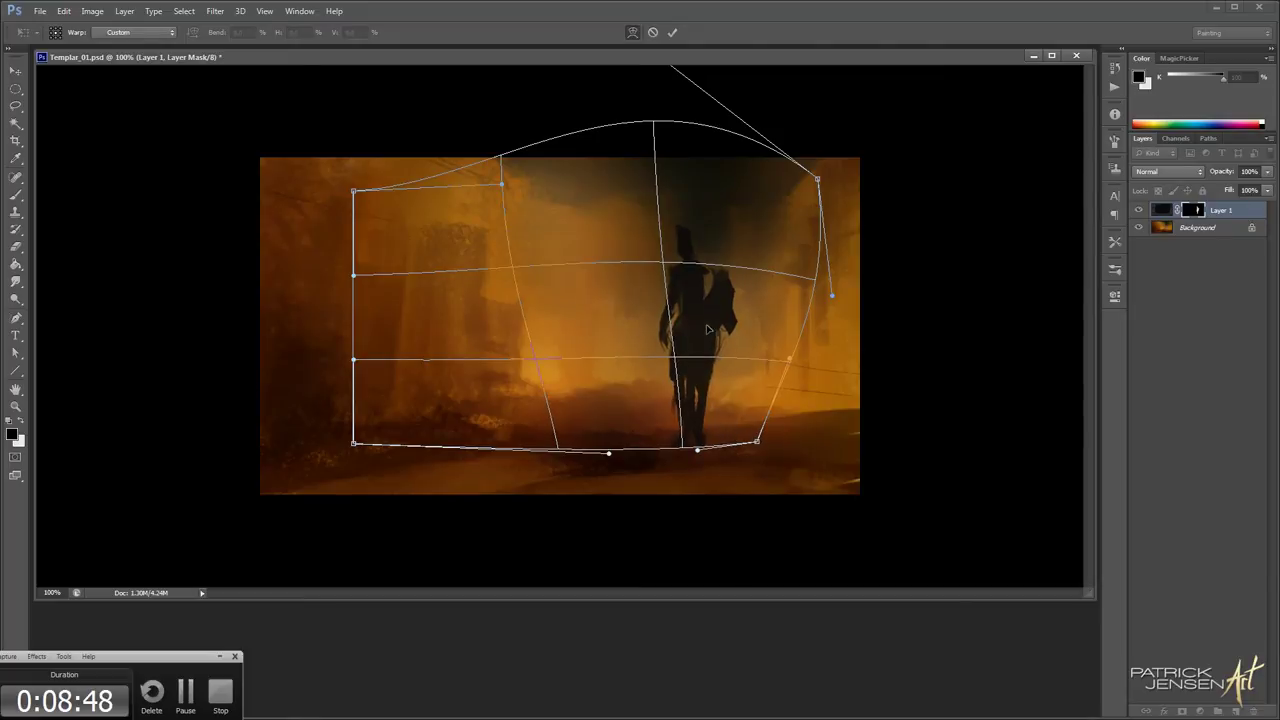
pyautogui.moveTo(706, 330); pyautogui.dragTo(707, 335)
pyautogui.press('Return')
# Compare the rider before and after the warp by undoing and redoing it
pyautogui.press('b')
pyautogui.hotkey('ctrl', 'z')
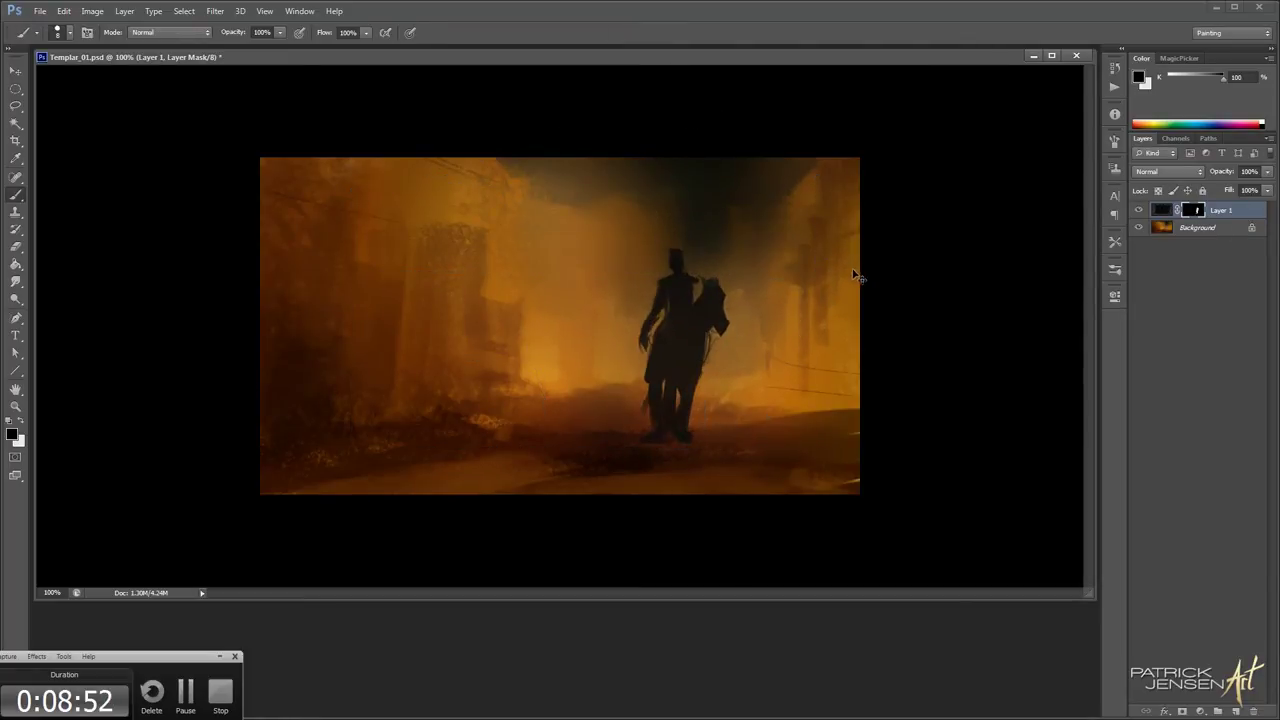
pyautogui.hotkey('ctrl', 'z')
pyautogui.hotkey('ctrl', 'z')
pyautogui.hotkey('ctrl', 'z')
# Paint a rounded rump for the horse on the mask and trim the rider's helmet to a slanted top with a 15 px brush
pyautogui.moveTo(675, 336)
pyautogui.mouseDown()
pyautogui.moveTo(670, 390)
pyautogui.moveTo(666, 348)
pyautogui.moveTo(660, 366)
pyautogui.moveTo(672, 404)
pyautogui.mouseUp()
pyautogui.press('x')
pyautogui.press(']')
pyautogui.press(']')
pyautogui.press('x')
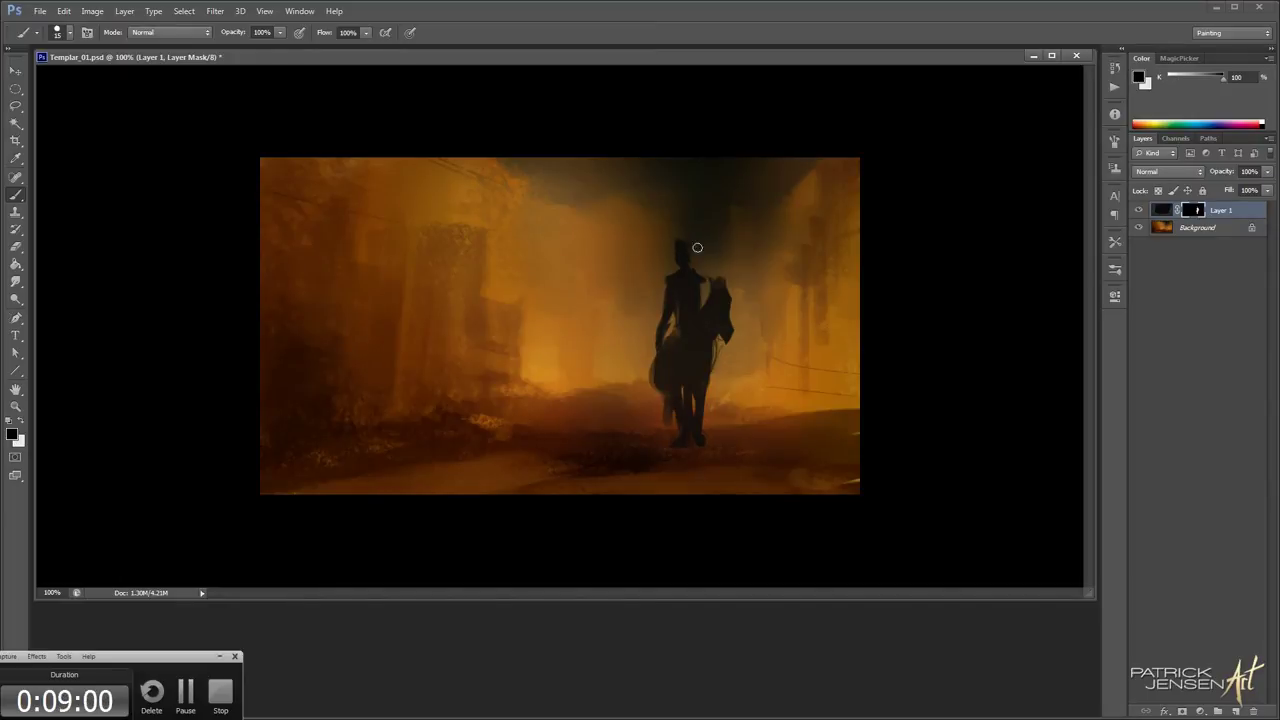
pyautogui.moveTo(673, 224); pyautogui.dragTo(697, 255)
pyautogui.keyDown('alt'); pyautogui.click(745, 366); pyautogui.keyUp('alt')
pyautogui.keyDown('alt'); pyautogui.click(745, 366); pyautogui.keyUp('alt')
pyautogui.keyDown('ctrl'); pyautogui.click(606, 383); pyautogui.keyUp('ctrl')
pyautogui.keyDown('ctrl'); pyautogui.click(606, 383); pyautogui.keyUp('ctrl')
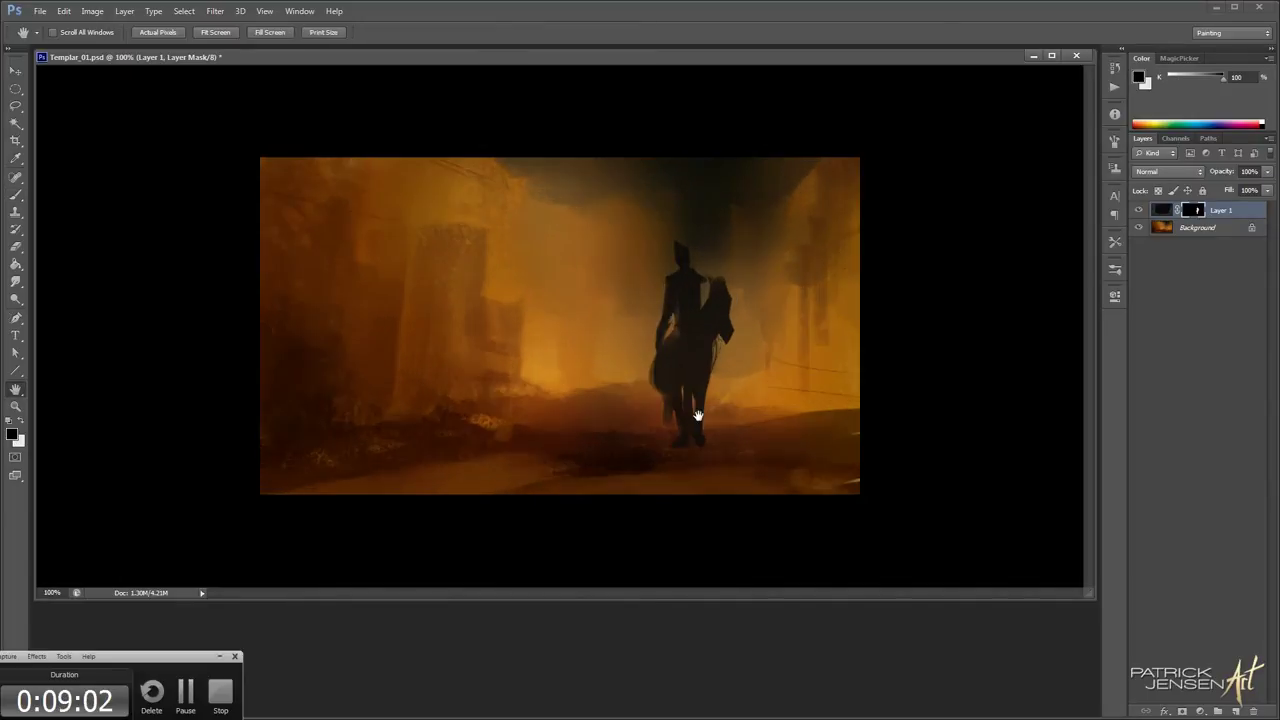
# Paint the rider's tunic light grey on Layer 1's image instead of its mask, using a 5 px brush
pyautogui.click(1161, 209)
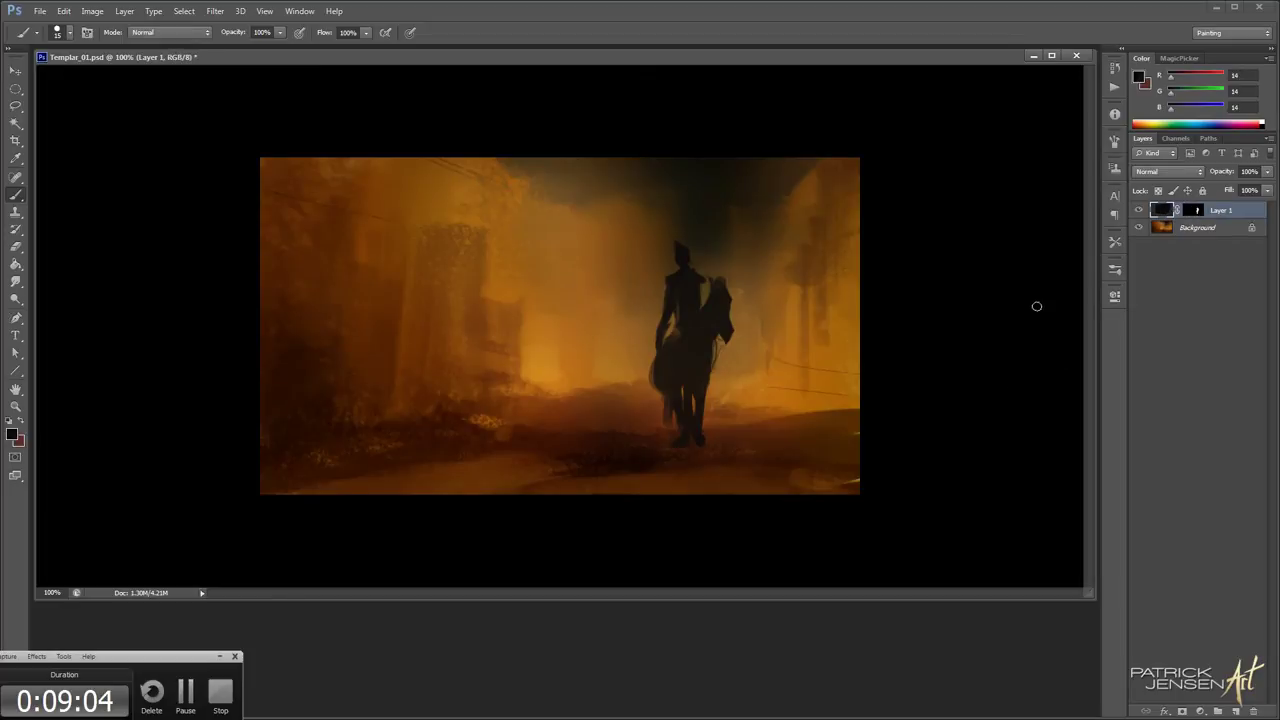
pyautogui.press('space')
pyautogui.press(']')
pyautogui.press(']')
pyautogui.press(']')
pyautogui.press('[')
pyautogui.press('[')
pyautogui.press('[')
pyautogui.press('[')
pyautogui.click(1207, 76)
pyautogui.click(1201, 92)
pyautogui.click(1195, 107)
pyautogui.press('[')
pyautogui.moveTo(679, 294)
pyautogui.mouseDown()
pyautogui.moveTo(716, 270)
pyautogui.moveTo(678, 308)
pyautogui.mouseUp()
# Sample a colour from the rider's tunic and paint a pale cloth draped over the horse's side with a 15 px brush
pyautogui.keyDown('alt'); pyautogui.click(684, 278); pyautogui.keyUp('alt')
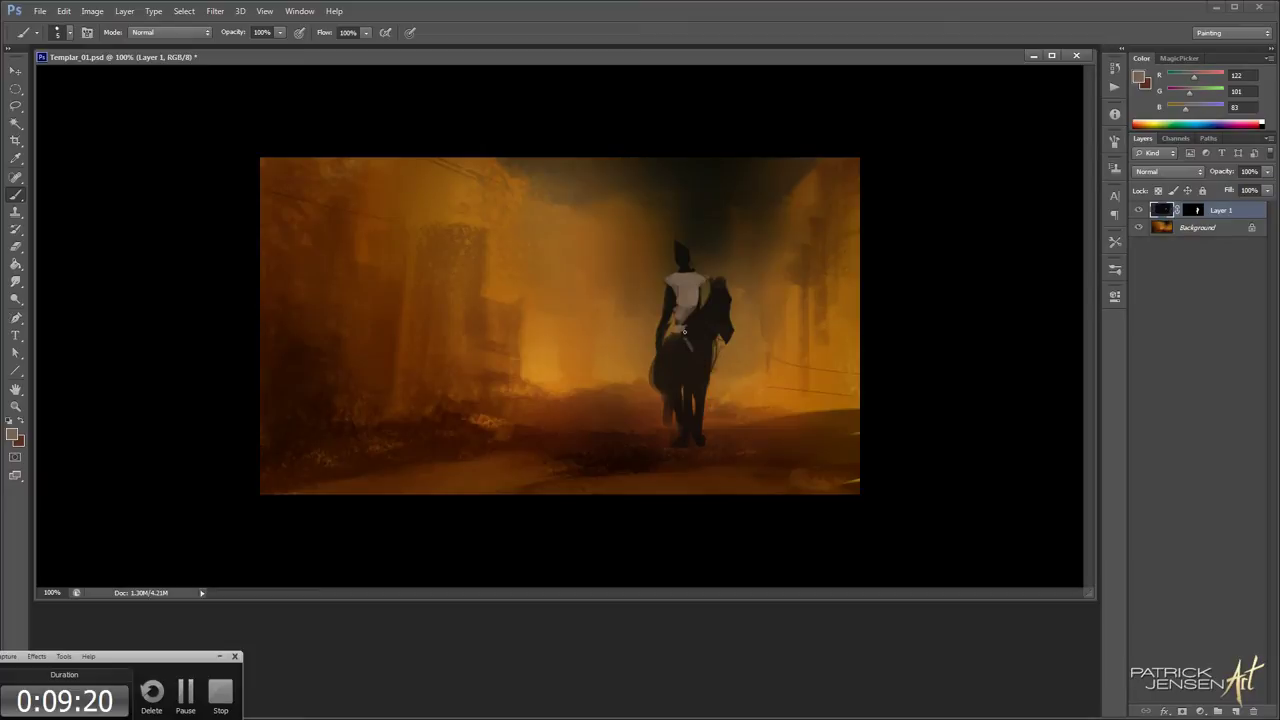
pyautogui.press(']')
pyautogui.press(']')
pyautogui.press(']')
pyautogui.press(']')
pyautogui.moveTo(684, 331)
pyautogui.mouseDown()
pyautogui.moveTo(718, 356)
pyautogui.moveTo(688, 349)
pyautogui.moveTo(707, 365)
pyautogui.moveTo(690, 342)
pyautogui.moveTo(707, 344)
pyautogui.moveTo(713, 370)
pyautogui.moveTo(692, 347)
pyautogui.moveTo(694, 325)
pyautogui.moveTo(721, 335)
pyautogui.moveTo(711, 340)
pyautogui.mouseUp()
# Sample muted browns from the figure and paint subtle highlights on the horse's head and front legs with a 7 px brush
pyautogui.keyDown('alt'); pyautogui.click(705, 347); pyautogui.keyUp('alt')
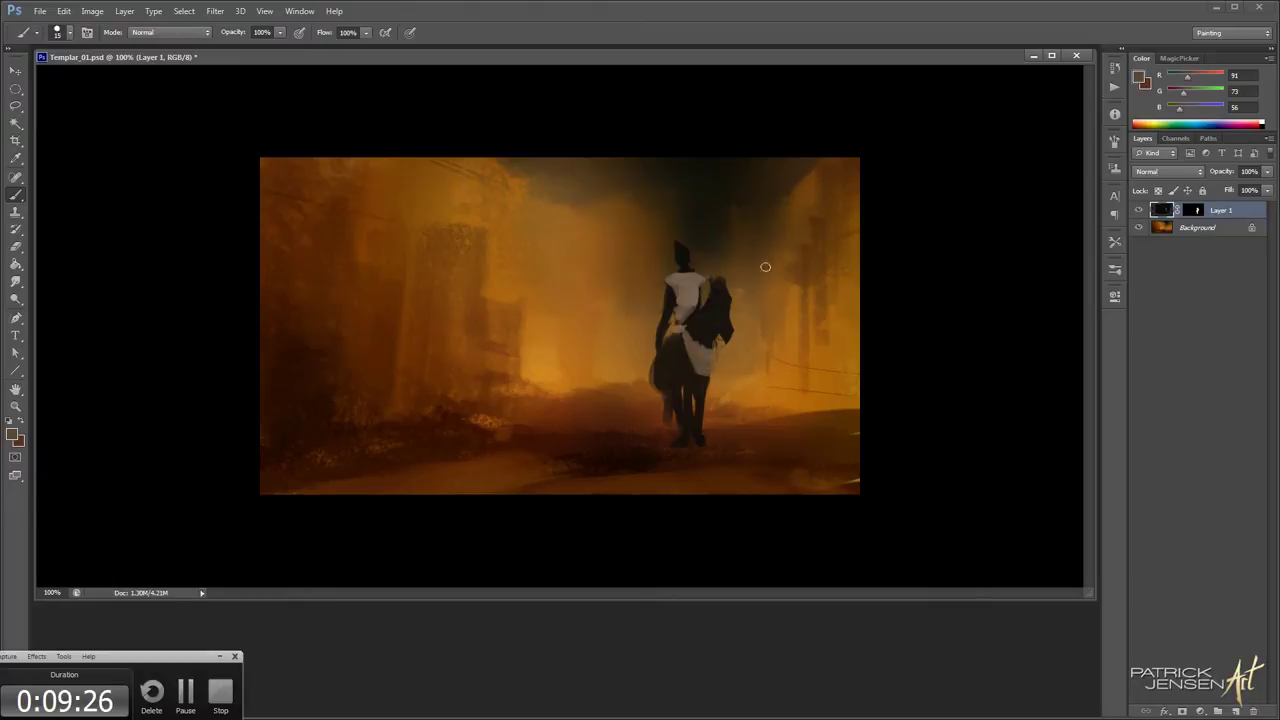
pyautogui.press('[')
pyautogui.press('[')
pyautogui.press('[')
pyautogui.keyDown('alt'); pyautogui.click(718, 295); pyautogui.keyUp('alt')
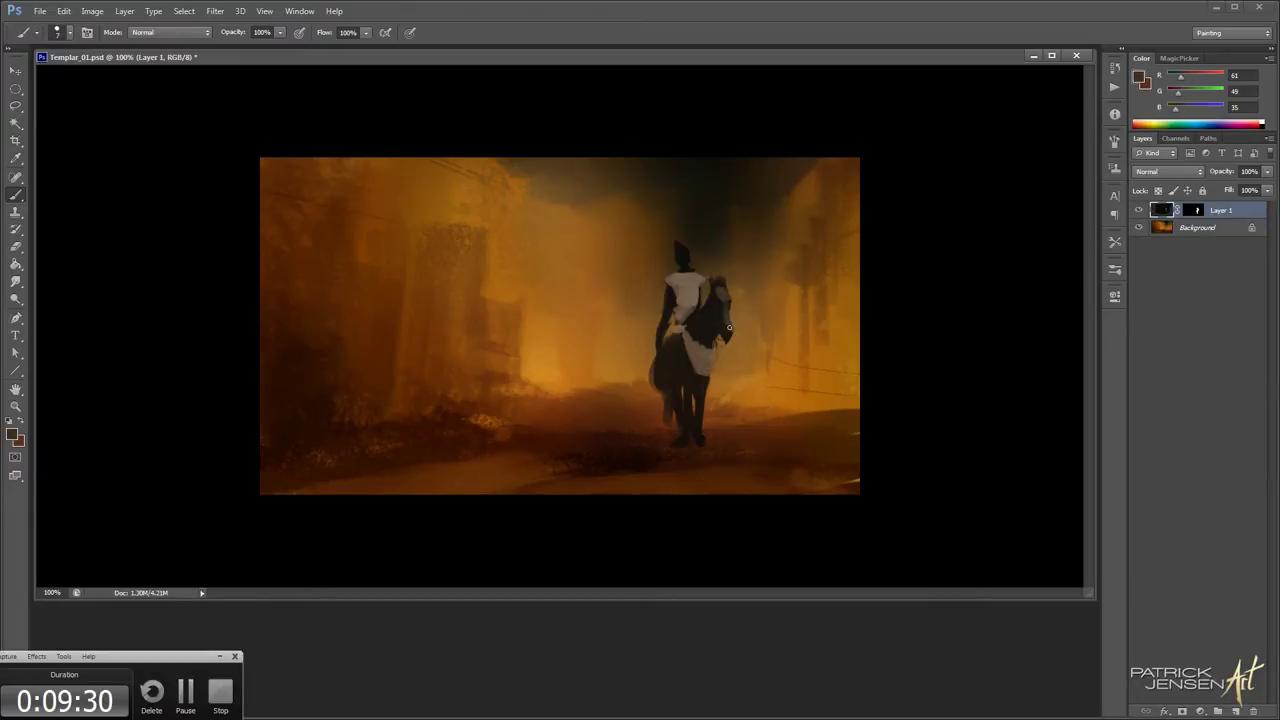
pyautogui.moveTo(693, 392); pyautogui.dragTo(697, 443)
# Paint subtle brown highlights along the horse's rump beneath the rider's lowered arm
pyautogui.press('[')
pyautogui.press('[')
pyautogui.press('[')
pyautogui.press('[')
pyautogui.press('[')
pyautogui.press(']')
pyautogui.press(']')
pyautogui.press(']')
pyautogui.moveTo(666, 350); pyautogui.dragTo(658, 380)
# Set the painting colour to lilac grey RGB 164, 149, 173 and try a broad stroke on the rider's helmet
pyautogui.click(1203, 76)
pyautogui.click(1200, 92)
pyautogui.click(1205, 108)
pyautogui.press(']')
pyautogui.press(']')
pyautogui.moveTo(685, 270)
pyautogui.mouseDown()
pyautogui.moveTo(678, 228)
pyautogui.moveTo(674, 243)
pyautogui.mouseUp()
pyautogui.hotkey('ctrl', 'z')
# Paint light lilac-grey planes on the rider's helmet with a fine brush of about 7 px
pyautogui.press('[')
pyautogui.press('[')
pyautogui.press('[')
pyautogui.press('[')
pyautogui.press('[')
pyautogui.press('[')
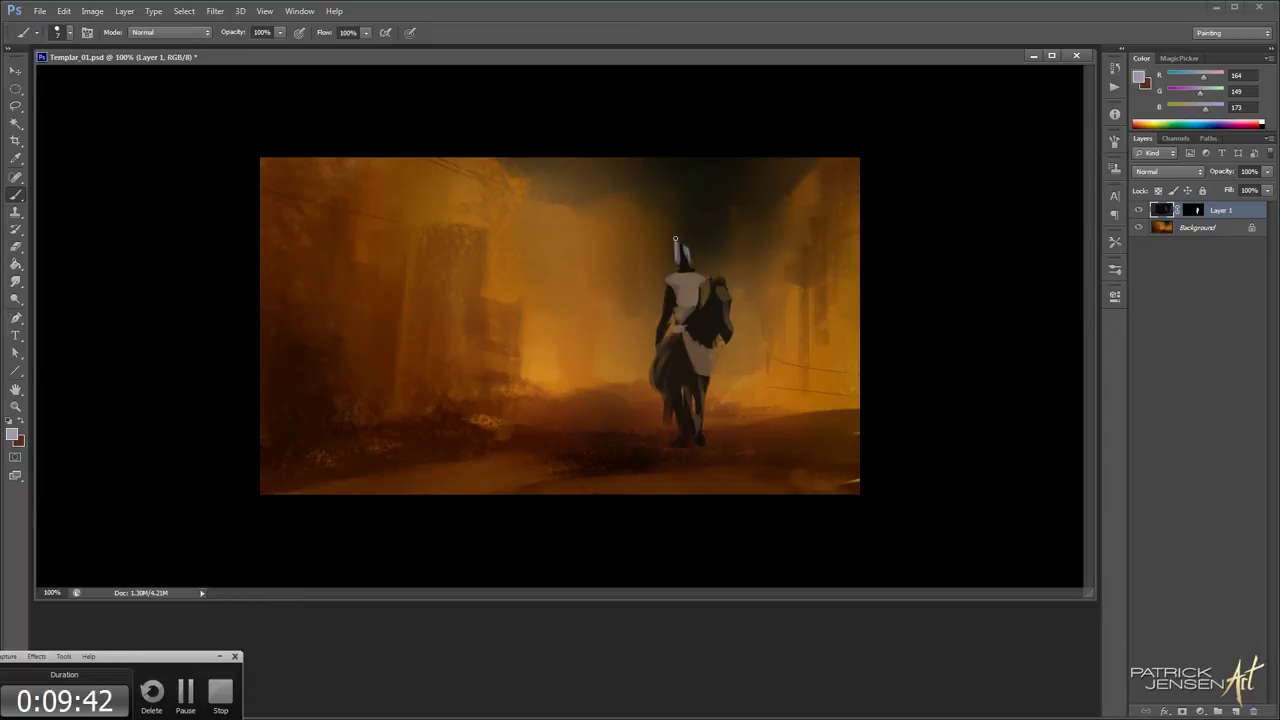
pyautogui.press(']')
pyautogui.press(']')
pyautogui.press(']')
pyautogui.click(1139, 211)
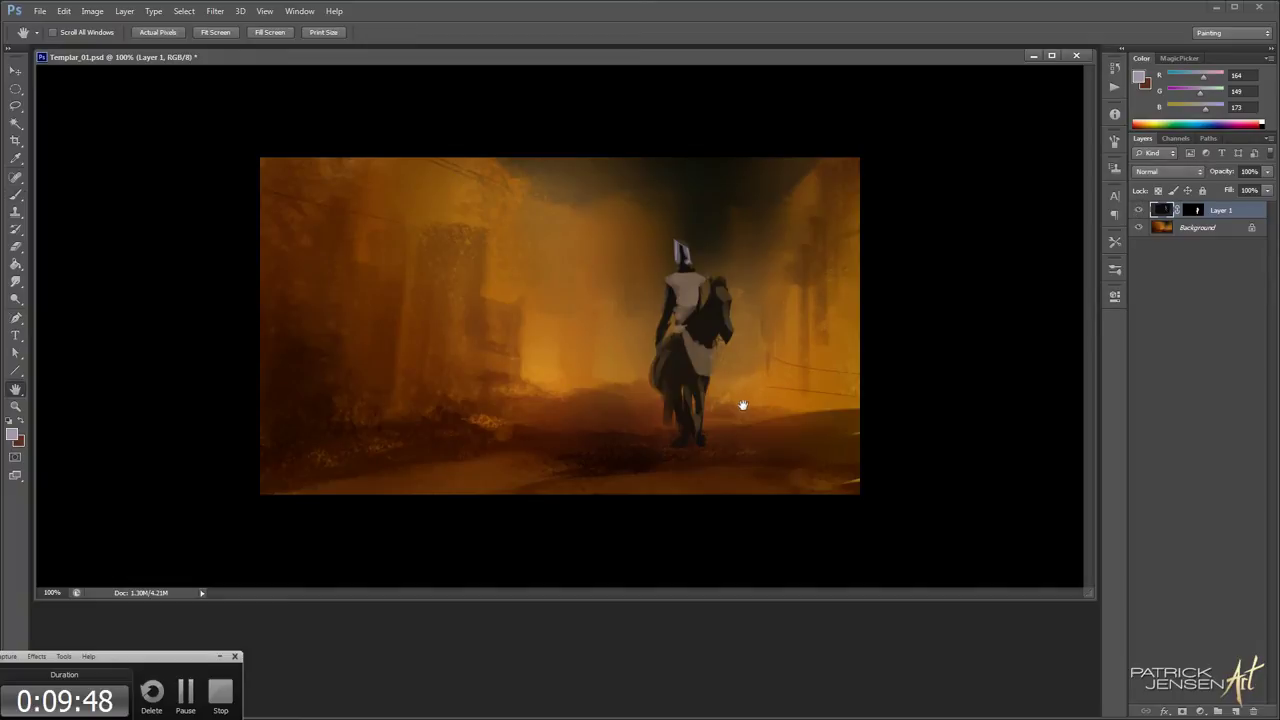
# Load a 500 px brush preset with 75% flow and sample ochre RGB 186, 112, 28 from the glowing street
pyautogui.click(35, 35)
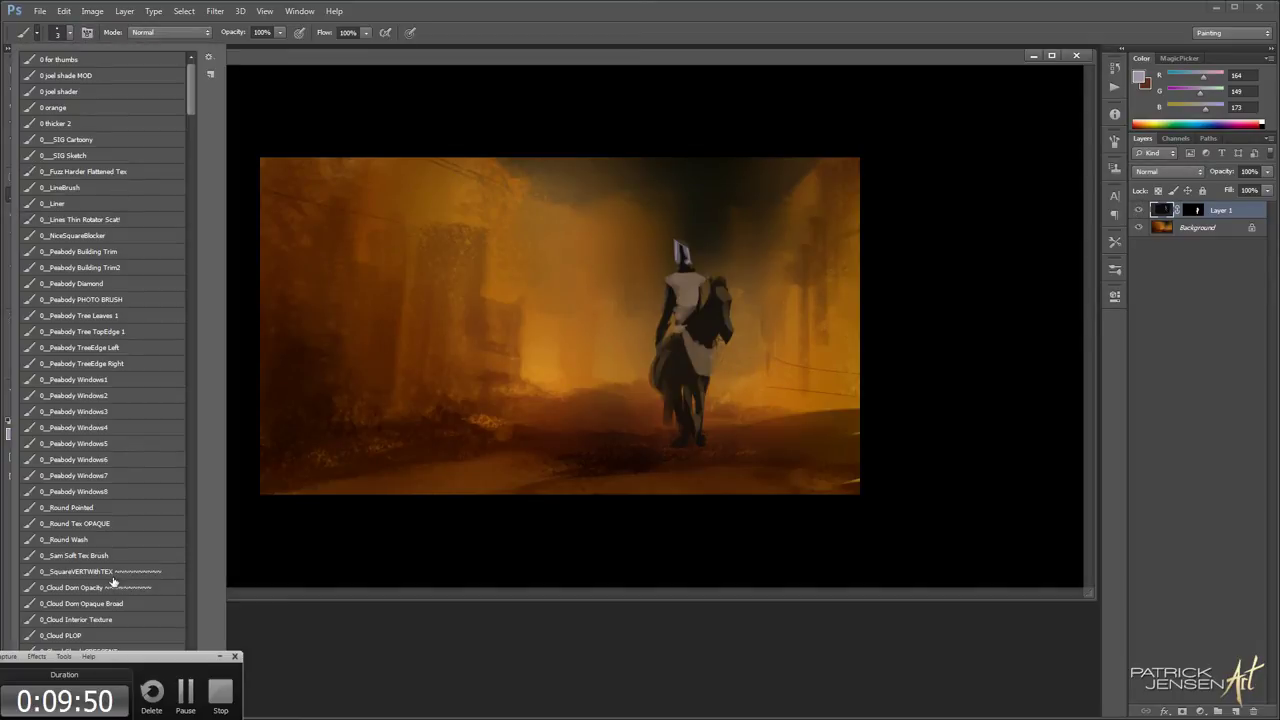
pyautogui.scroll(-5, 190, 102)
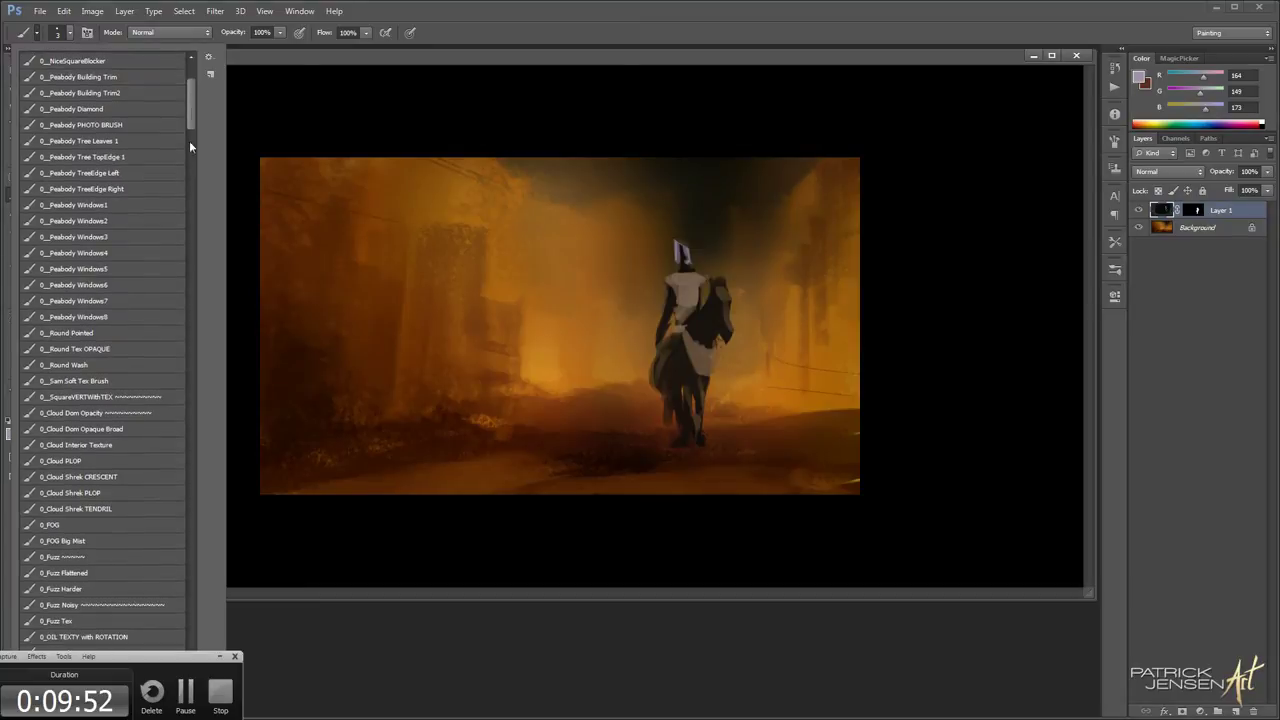
pyautogui.click(122, 604)
pyautogui.click(620, 397)
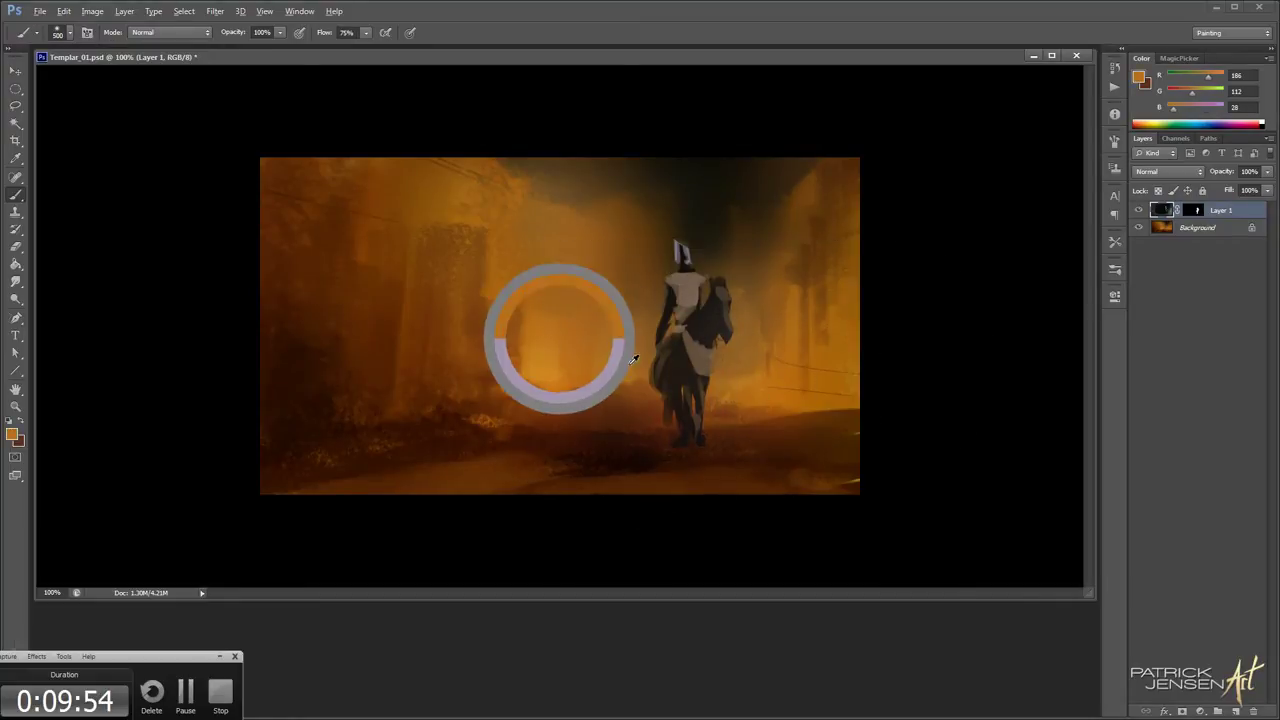
# Glaze a faint ochre haze over the lower half of the rider and horse with the large brush
pyautogui.click(699, 407)
pyautogui.hotkey('ctrl', 'z')
pyautogui.click(692, 389)
pyautogui.press('[')
pyautogui.press('[')
pyautogui.press('[')
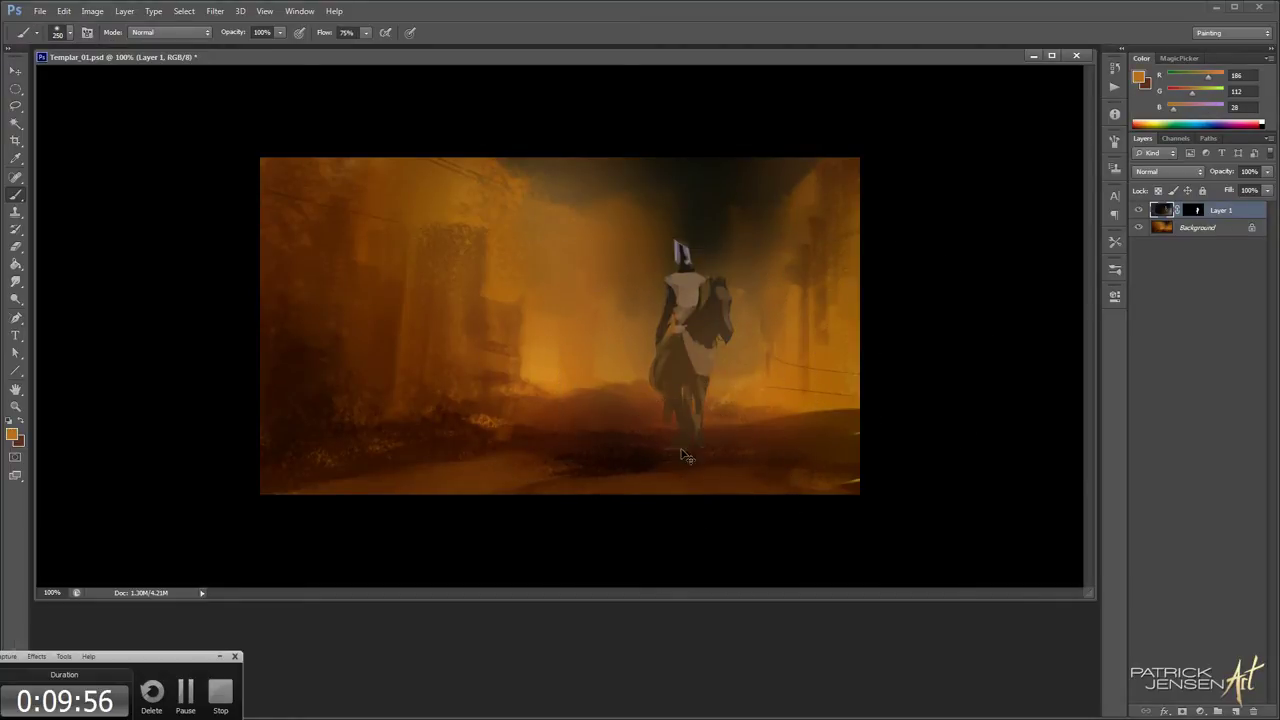
pyautogui.press(']')
pyautogui.press(']')
# Sample black and darken the horse's legs and hooves again, reducing the brush to 90 px
pyautogui.keyDown('alt'); pyautogui.click(615, 420); pyautogui.keyUp('alt')
pyautogui.press('[')
pyautogui.press('[')
pyautogui.keyDown('alt'); pyautogui.click(571, 528); pyautogui.keyUp('alt')
pyautogui.moveTo(700, 414); pyautogui.dragTo(708, 440)
pyautogui.press('[')
pyautogui.press('[')
pyautogui.press('[')
pyautogui.press('[')
pyautogui.press('[')
pyautogui.press('[')
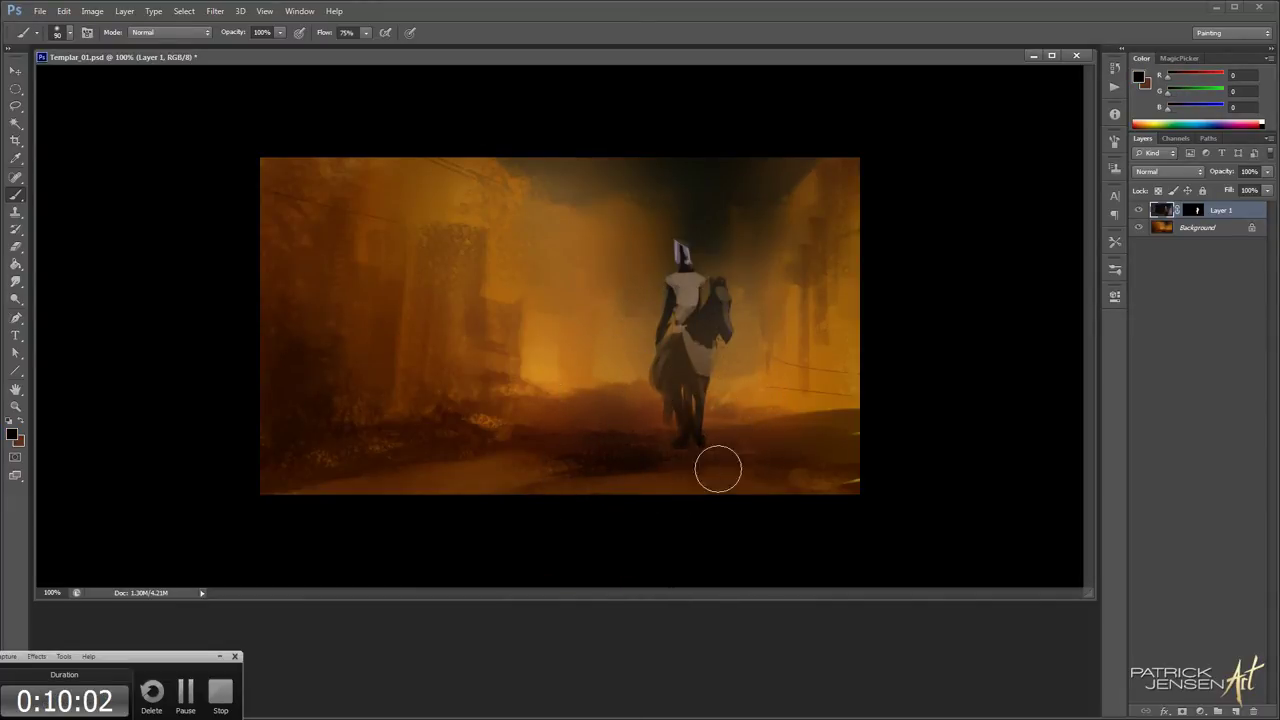
# Sample dark brown RGB 74, 33, 4 from the ground and blend the horse's hooves into the street with a 45 px brush
pyautogui.keyDown('alt'); pyautogui.click(791, 444); pyautogui.keyUp('alt')
pyautogui.press('[')
pyautogui.press('[')
pyautogui.press('[')
pyautogui.press('[')
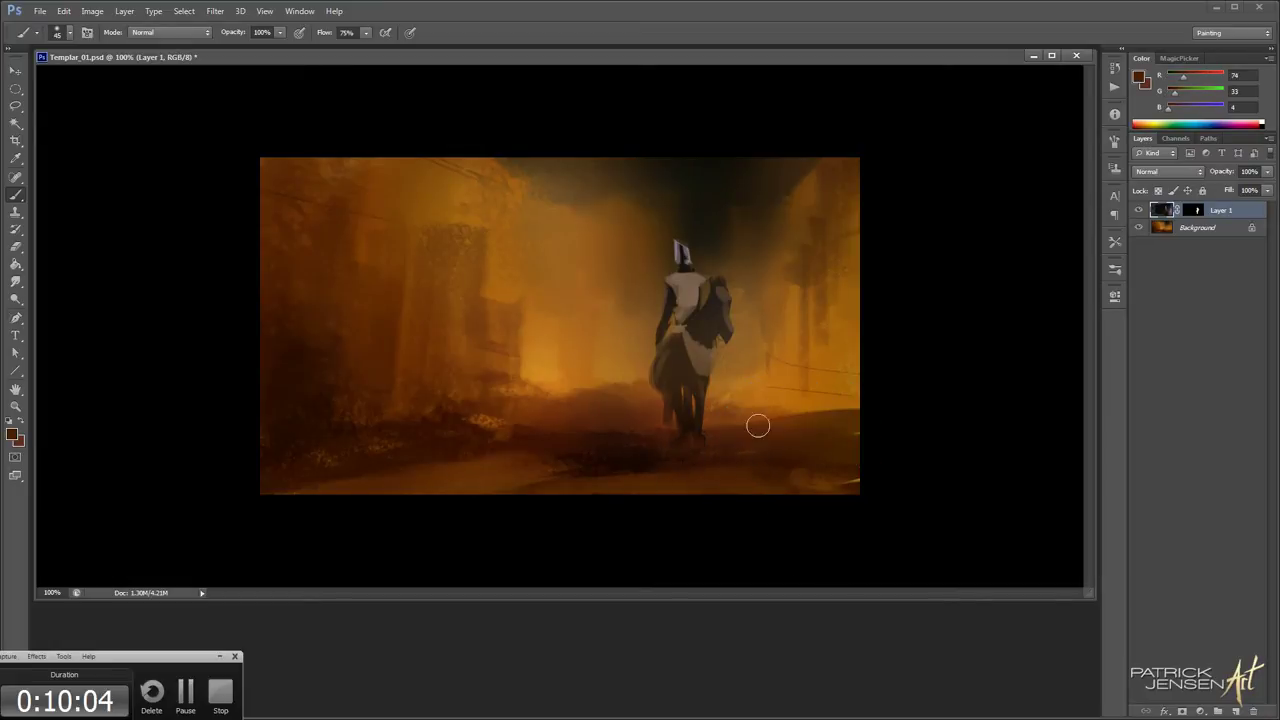
pyautogui.press(']')
pyautogui.press('space')
# On the Background layer, sample ochre RGB 157, 104, 34 and paint soft haze behind the rider, varying the brush size down to 40 px
pyautogui.click(1181, 231)
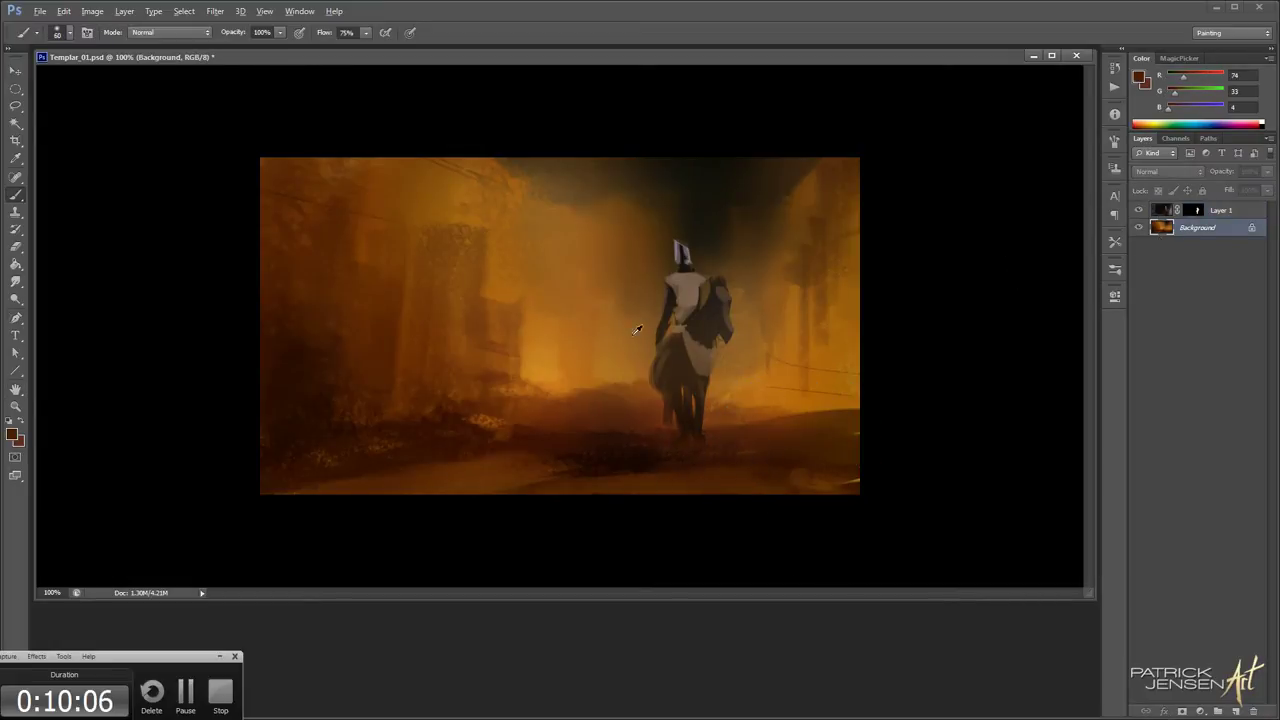
pyautogui.keyDown('alt'); pyautogui.click(634, 333); pyautogui.keyUp('alt')
pyautogui.press(']')
pyautogui.press(']')
pyautogui.press(']')
pyautogui.press(']')
pyautogui.press(']')
pyautogui.press(']')
pyautogui.press('[')
pyautogui.press('[')
pyautogui.press('[')
pyautogui.press('[')
pyautogui.press('[')
pyautogui.press('[')
pyautogui.press('[')
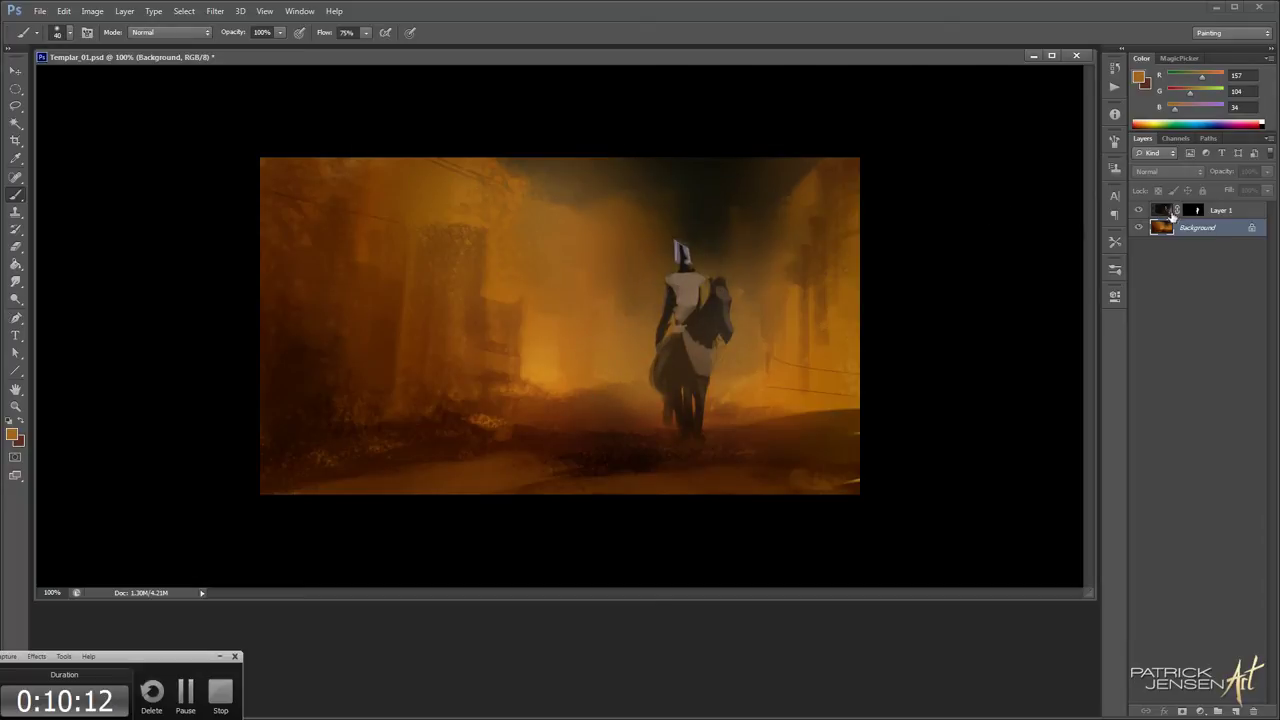
# Add a new empty layer above the masked rider layer and reduce the brush size
pyautogui.click(1170, 215)
pyautogui.press('z')
pyautogui.click(826, 368)
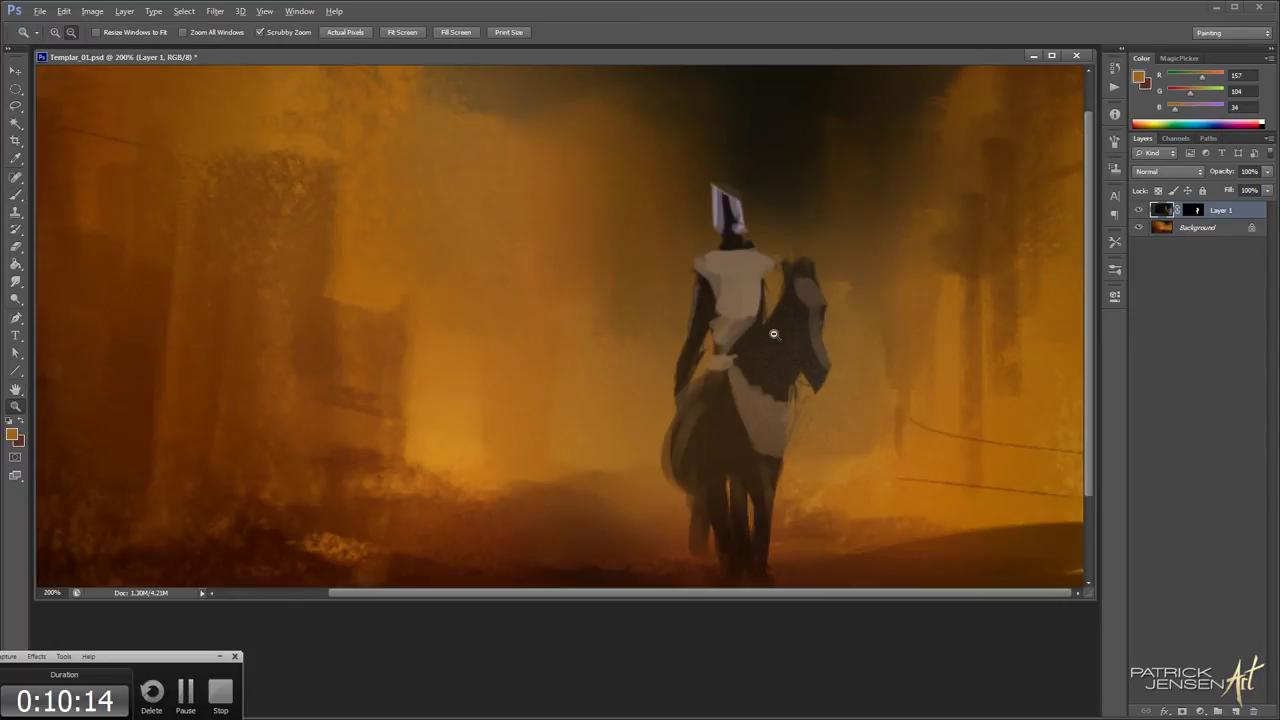
pyautogui.keyDown('alt'); pyautogui.click(771, 333); pyautogui.keyUp('alt')
pyautogui.hotkey('ctrl', 'shift', 'alt', 'n')
pyautogui.press('b')
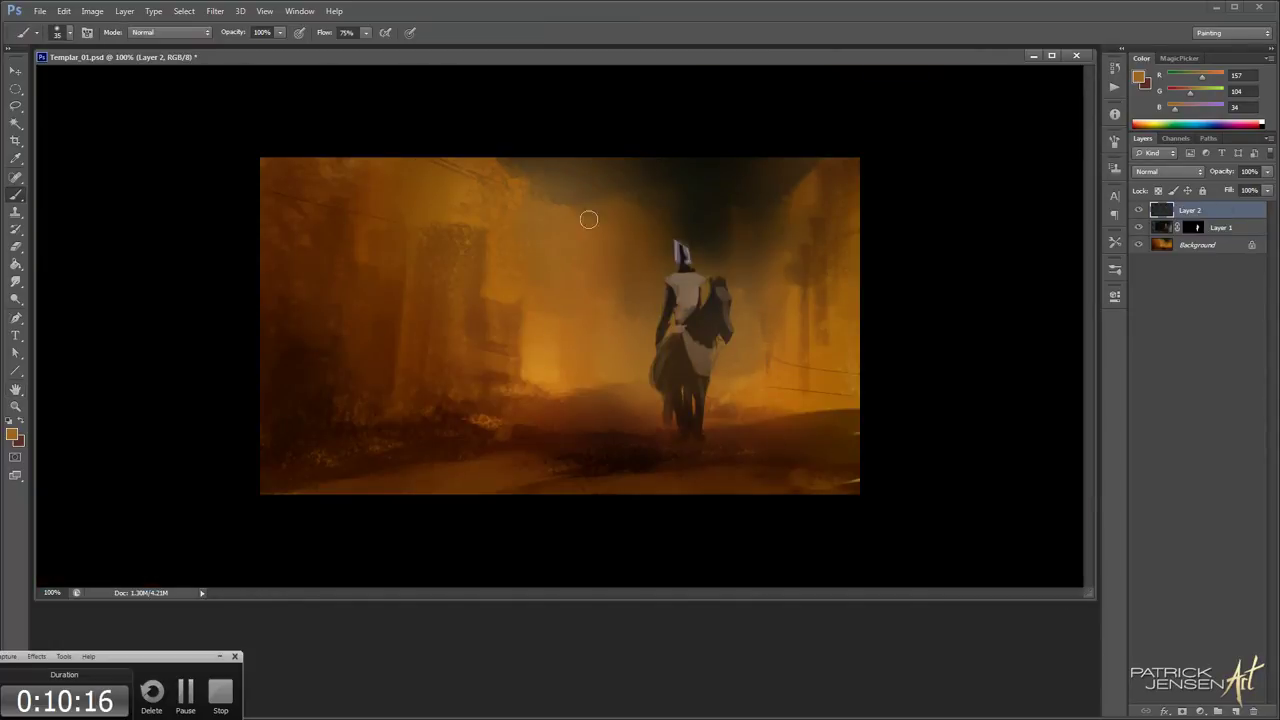
pyautogui.press('[')
pyautogui.press('[')
pyautogui.press('[')
# Outline a small cross-shaped selection on the rider's chest with the Lasso tool and return to the Brush
pyautogui.press('l')
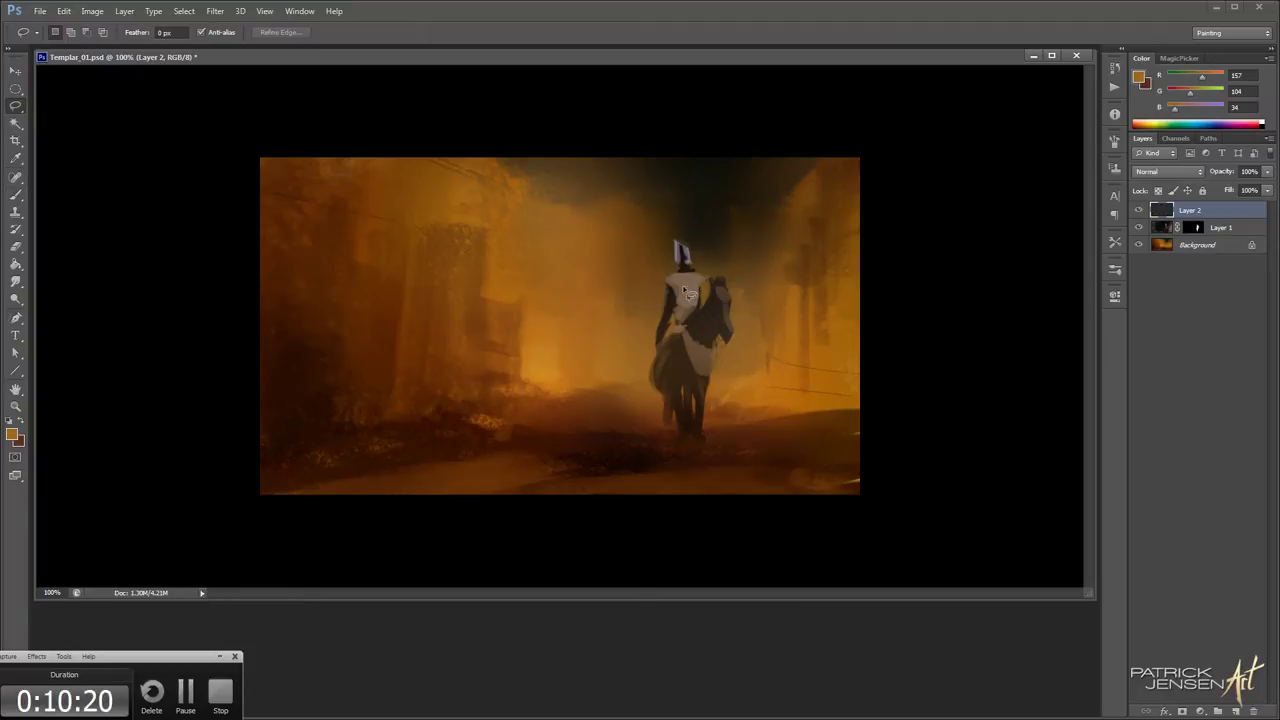
pyautogui.moveTo(705, 291); pyautogui.dragTo(692, 292)
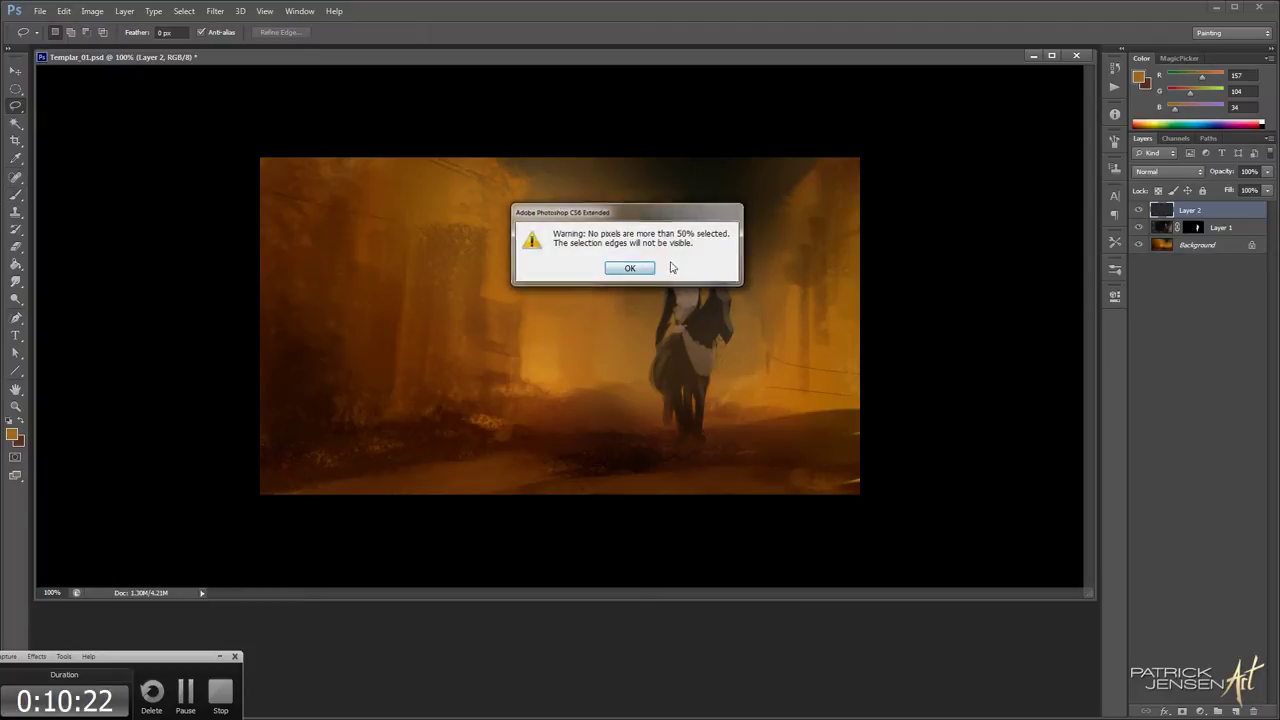
pyautogui.press('Return')
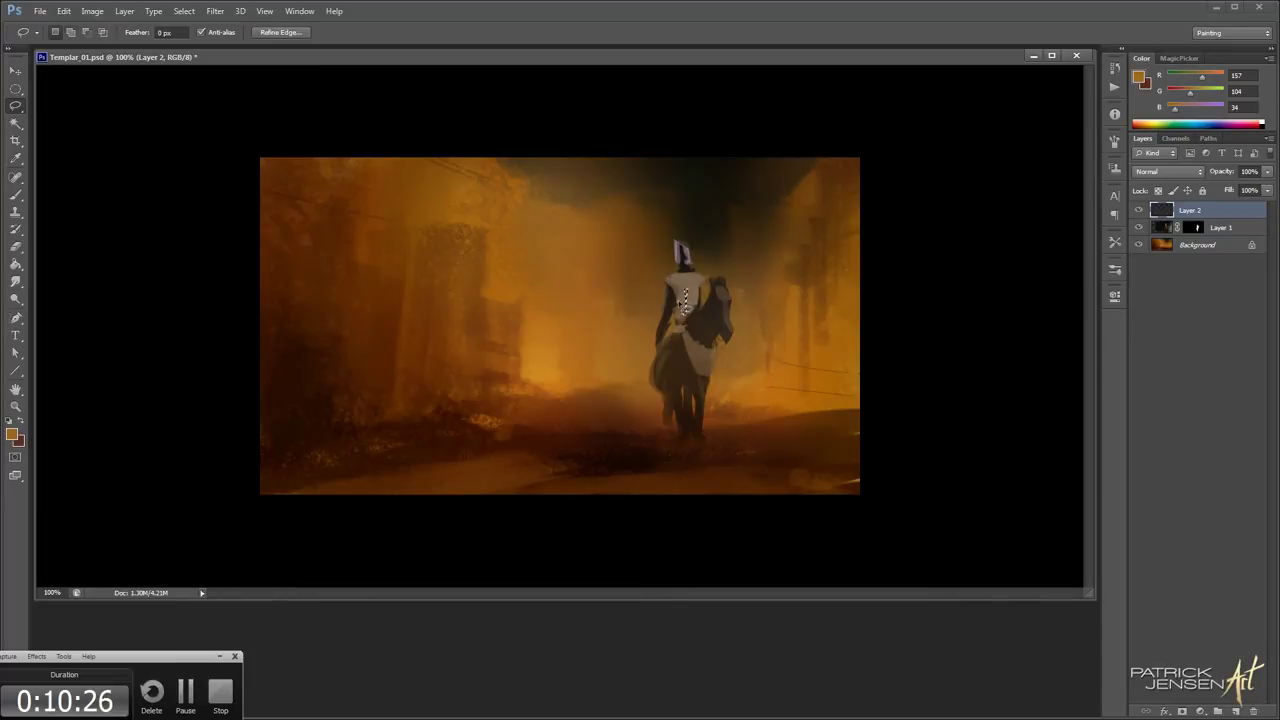
pyautogui.press('shift')
pyautogui.hotkey('ctrl', 'd')
pyautogui.press('b')
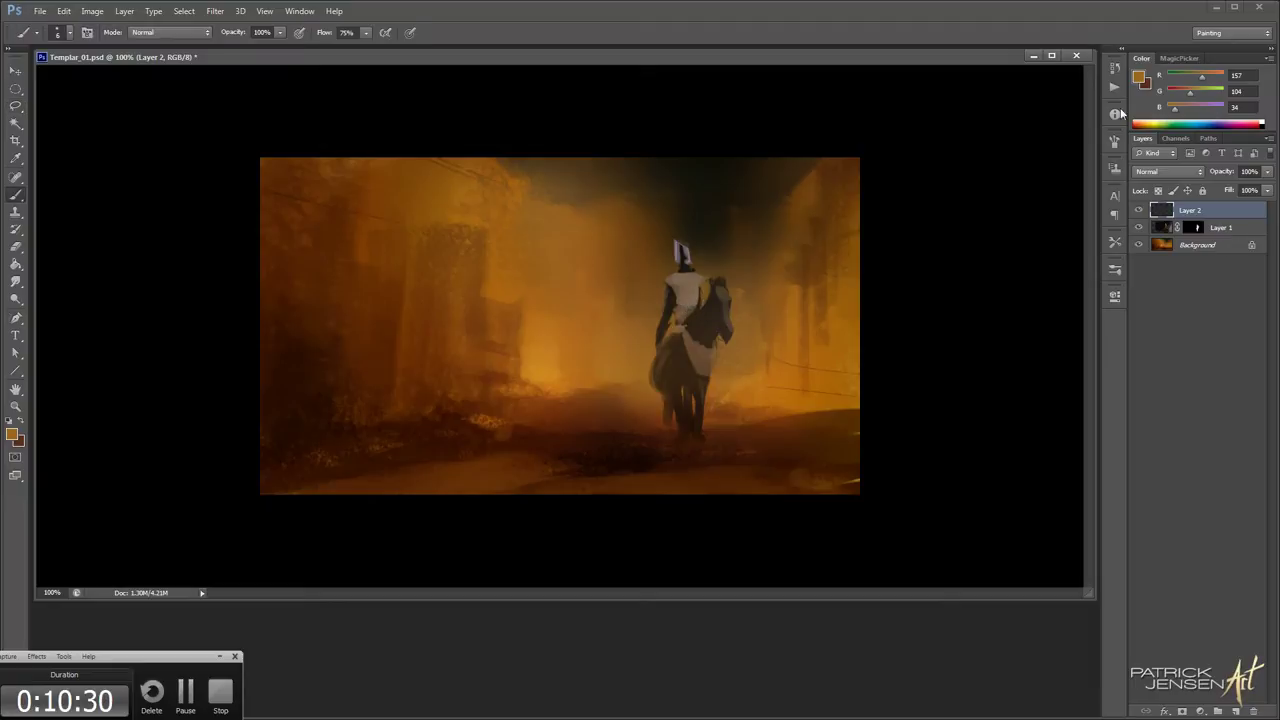
# Set Layer 2's blend mode to Multiply, enlarge the brush and mix a red of RGB 157, 15, 34
pyautogui.press(']')
pyautogui.press(']')
pyautogui.press(']')
pyautogui.press(']')
pyautogui.press(']')
pyautogui.click(1167, 171)
pyautogui.click(1168, 224)
pyautogui.moveTo(1193, 94); pyautogui.dragTo(1172, 93)
# Paint the red Templar cross on the rider's white tunic
pyautogui.moveTo(685, 289); pyautogui.dragTo(685, 318)
pyautogui.moveTo(678, 298)
pyautogui.mouseDown()
pyautogui.moveTo(693, 297)
pyautogui.moveTo(681, 310)
pyautogui.mouseUp()
pyautogui.hotkey('ctrl', 't')
pyautogui.press('Return')
pyautogui.press('space')
pyautogui.press('b')
# Lasso a second, tilted cross on the horse's white cloth and paint it red with the 30 px brush
pyautogui.press('l')
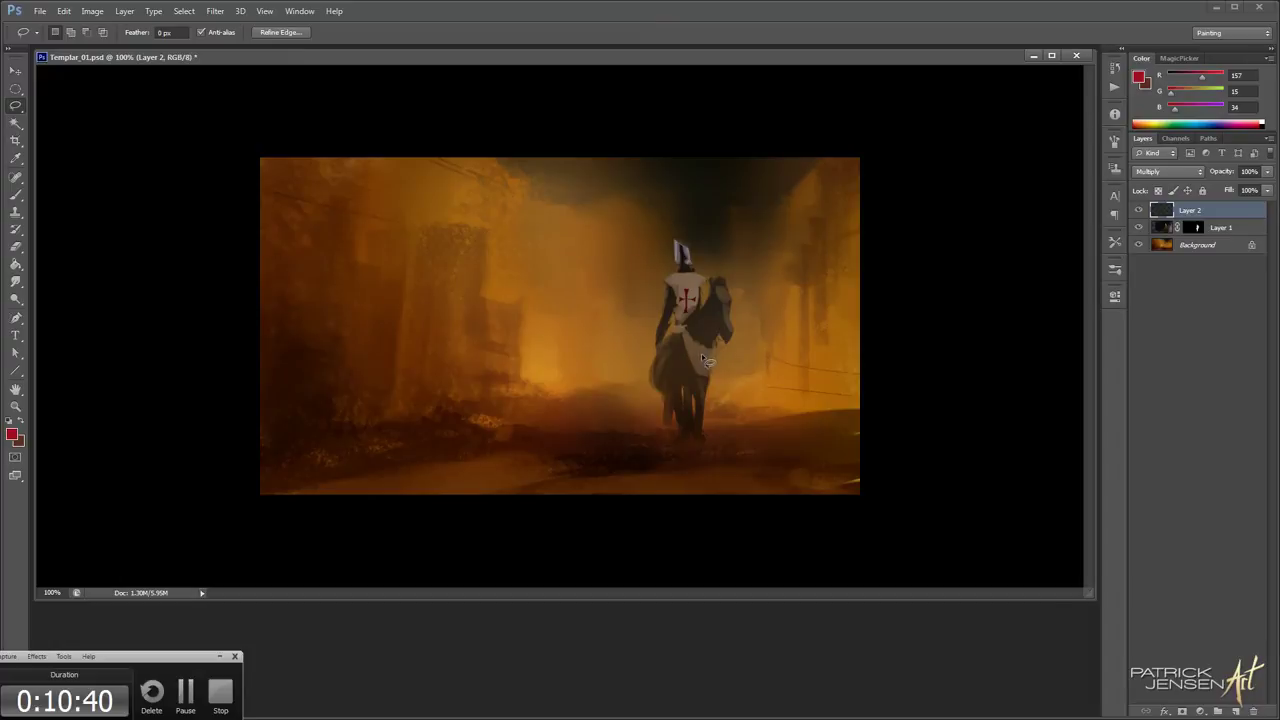
pyautogui.moveTo(703, 363); pyautogui.dragTo(697, 372)
pyautogui.press('shift')
pyautogui.press('b')
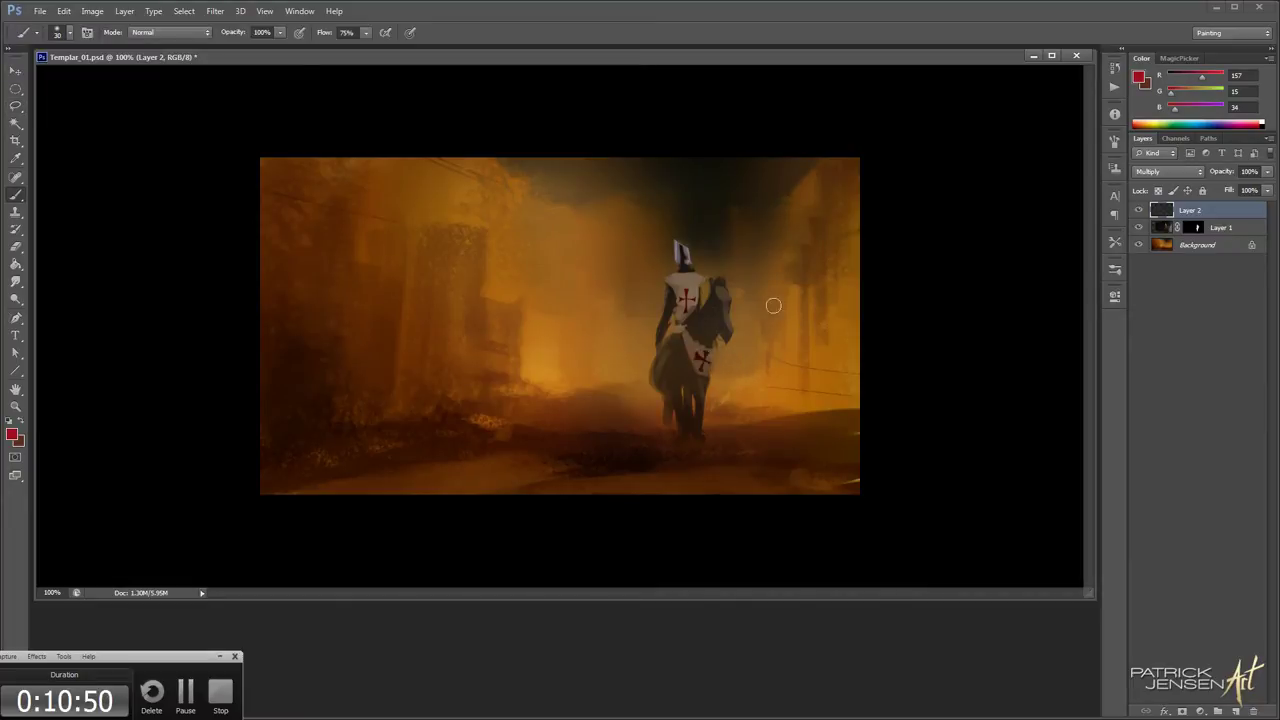
# Inspect the crosses up close and compare the image with Layer 1 hidden and shown
pyautogui.hotkey('ctrl', 'space')
pyautogui.keyDown('ctrl'); pyautogui.keyDown('alt'); pyautogui.click(726, 345); pyautogui.keyUp('alt'); pyautogui.keyUp('ctrl')
pyautogui.keyDown('ctrl'); pyautogui.click(709, 334); pyautogui.keyUp('ctrl')
pyautogui.press('b')
pyautogui.click(1138, 228)
pyautogui.click(1138, 228)
pyautogui.click(1160, 228)
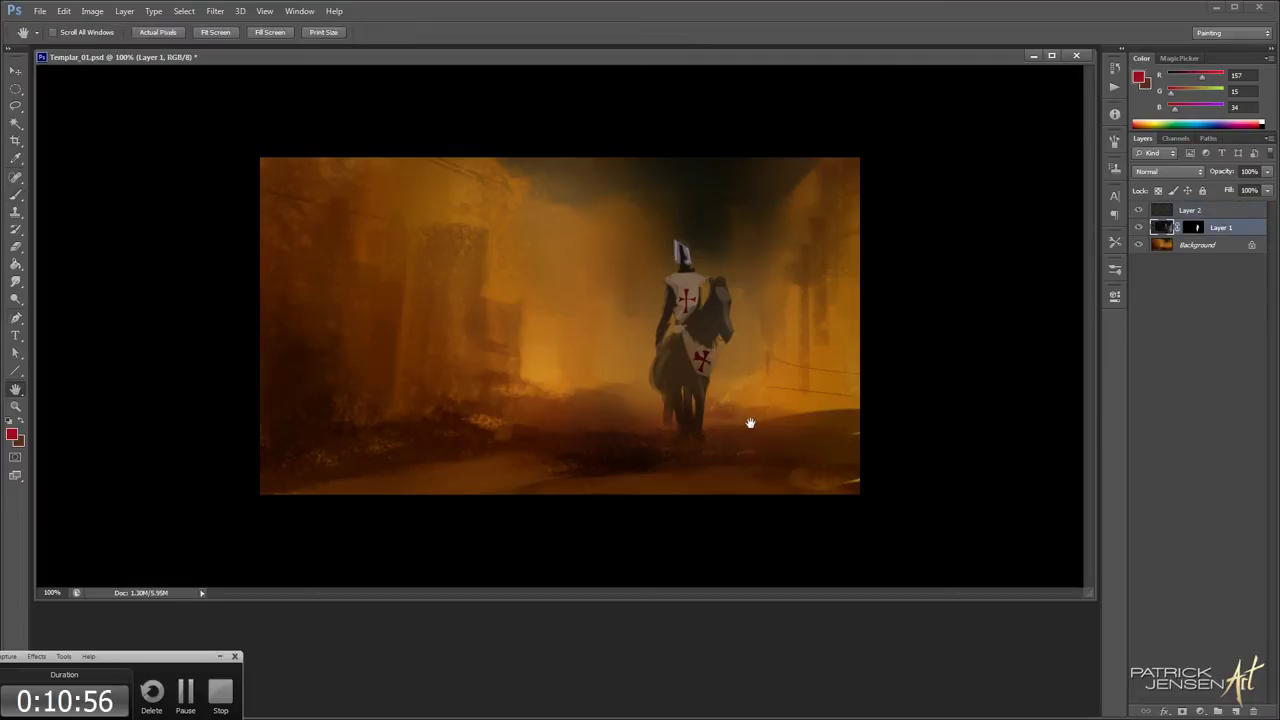
# Make the Background layer active, choose the 0__SquareVERTWithTEX brush preset and review its tip angle
pyautogui.press('[')
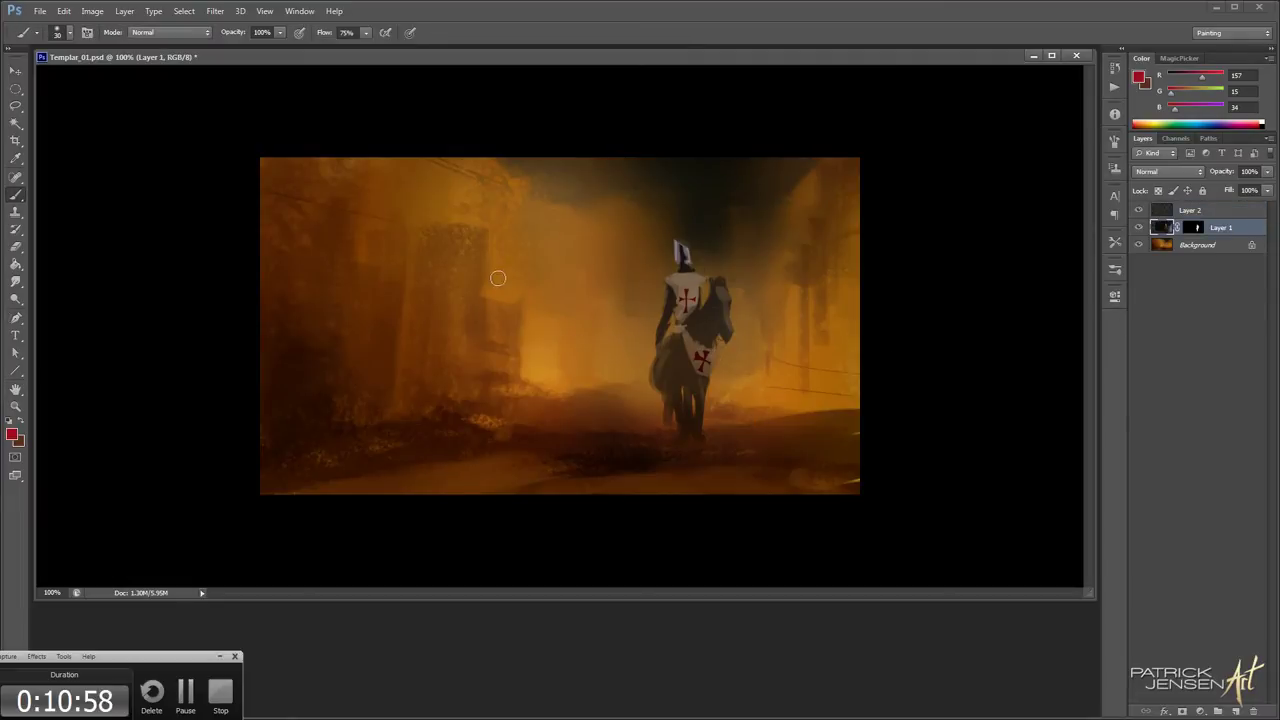
pyautogui.keyDown('ctrl'); pyautogui.click(484, 326); pyautogui.keyUp('ctrl')
pyautogui.press('space')
pyautogui.click(1185, 245)
pyautogui.press('space')
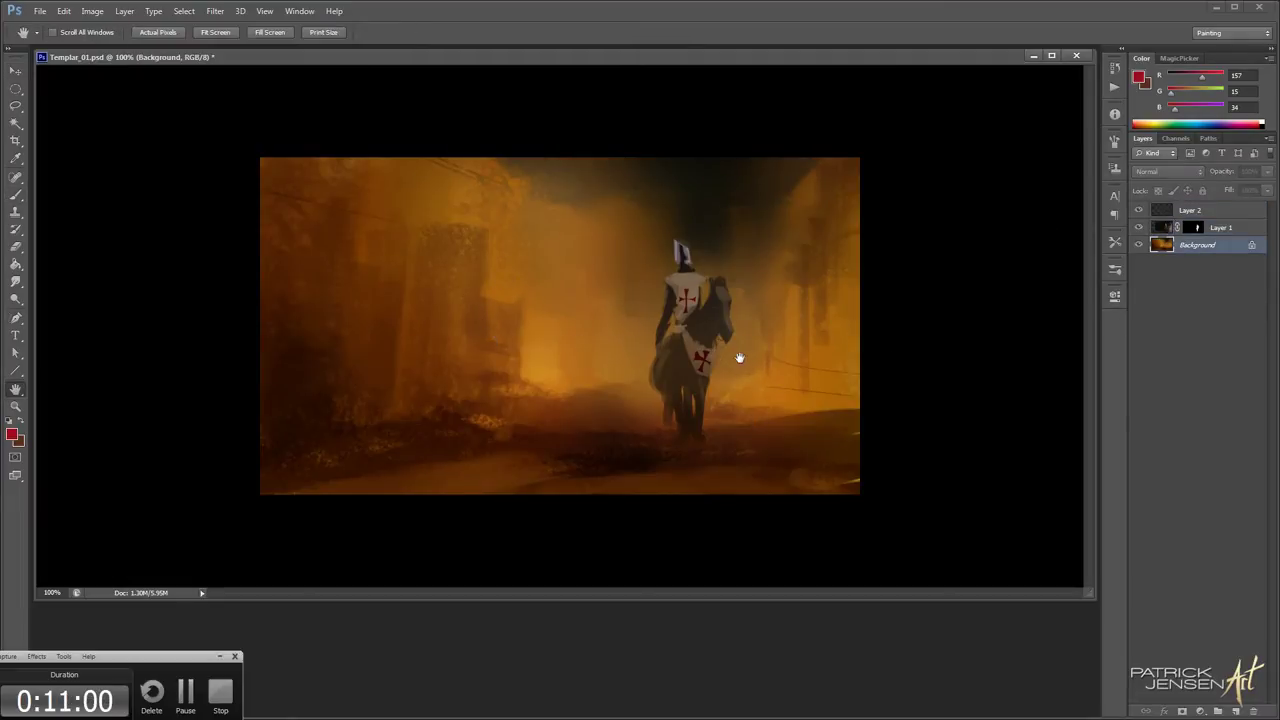
pyautogui.click(38, 34)
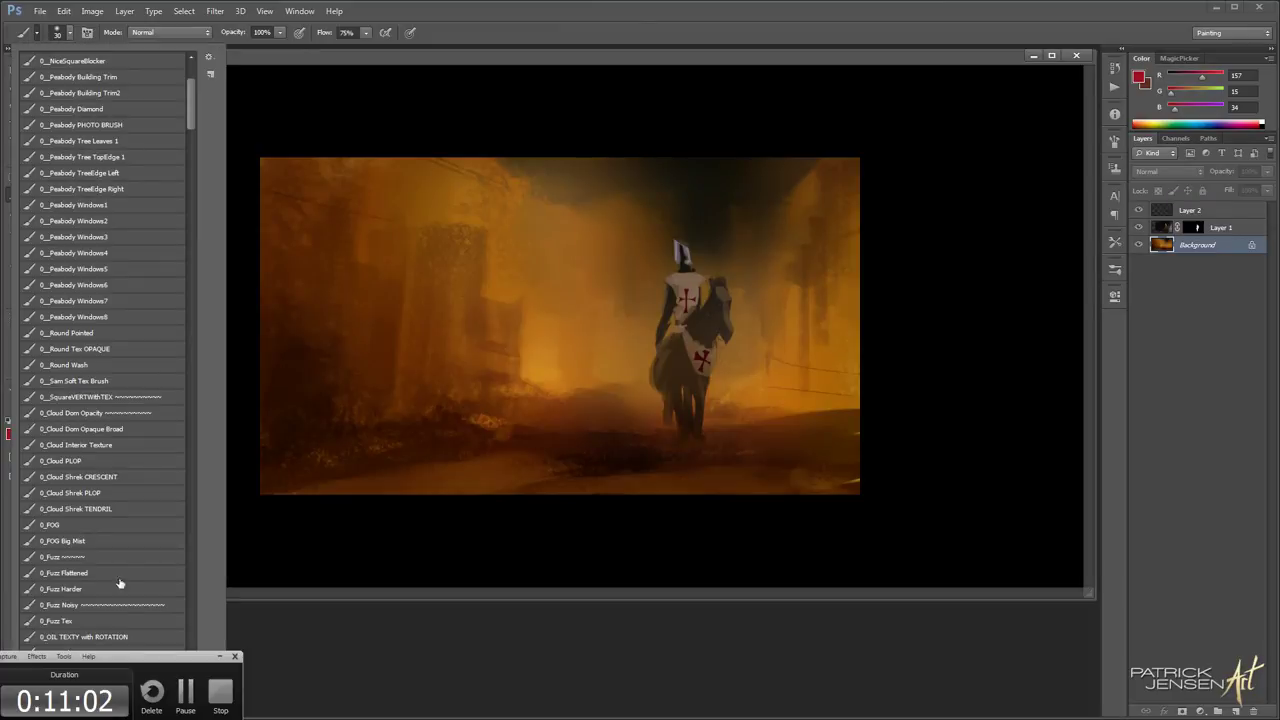
pyautogui.scroll(-1, 192, 113)
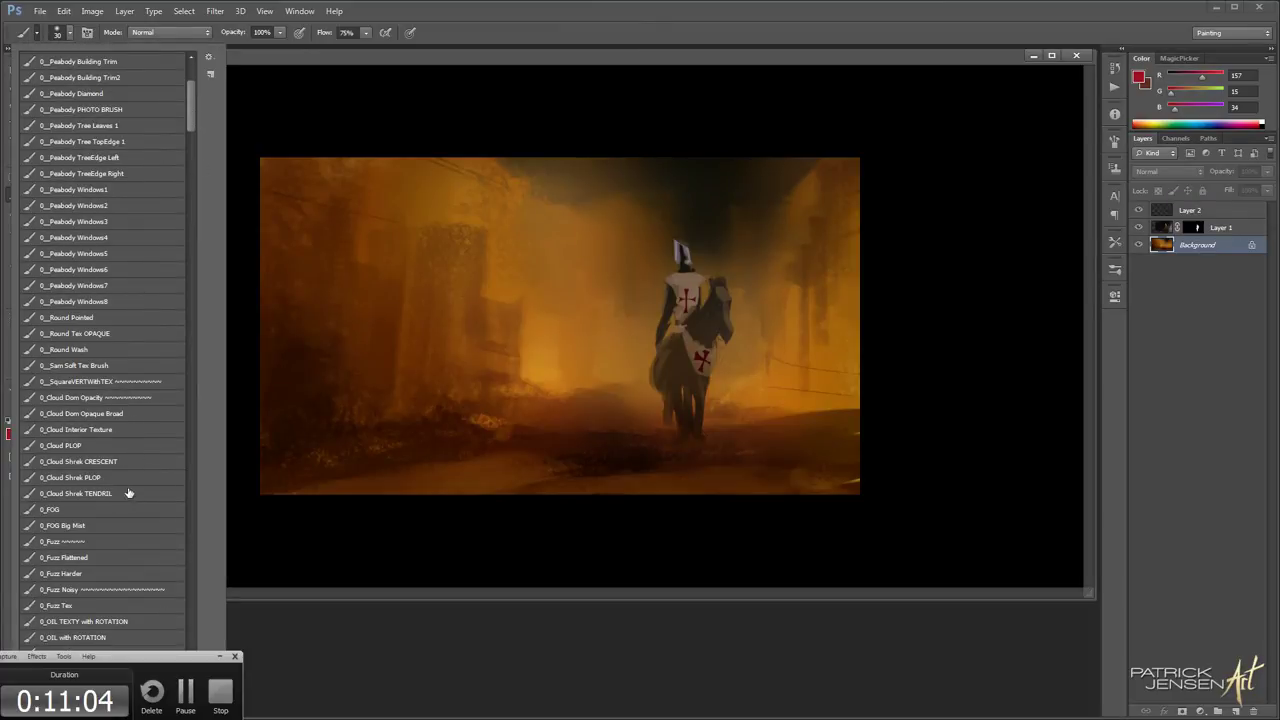
pyautogui.click(130, 382)
pyautogui.click(980, 305)
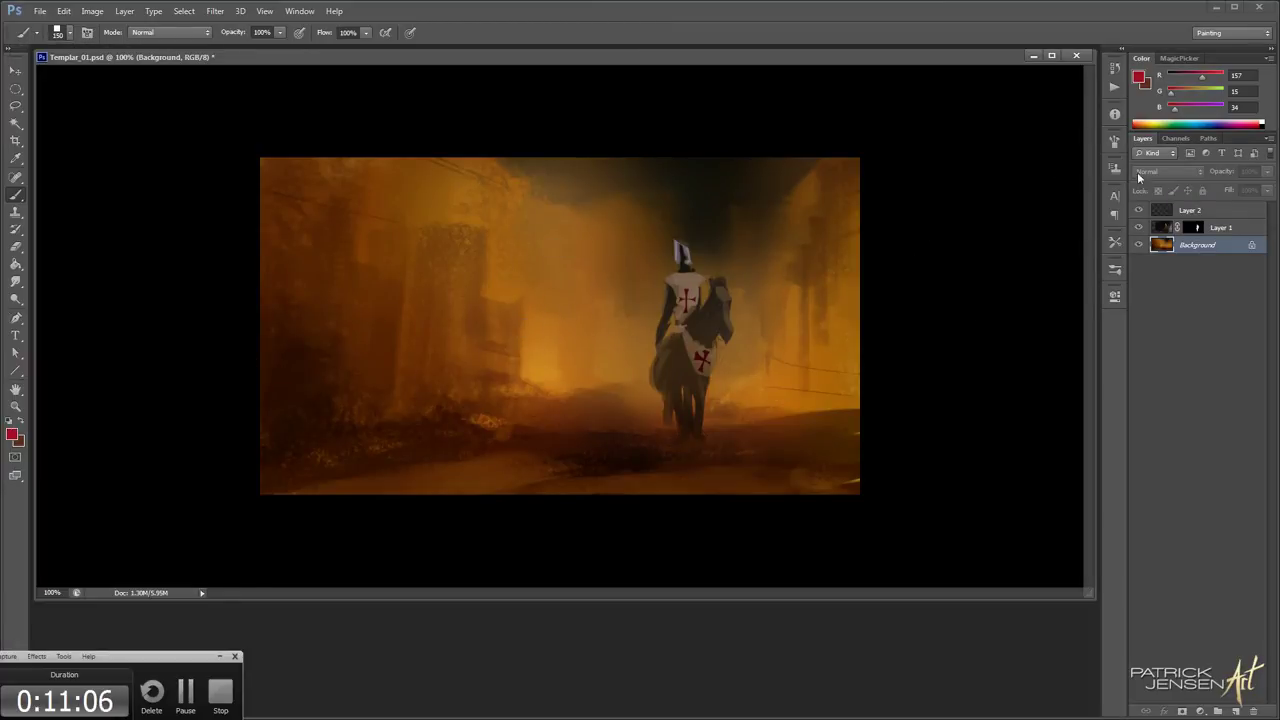
pyautogui.click(1115, 141)
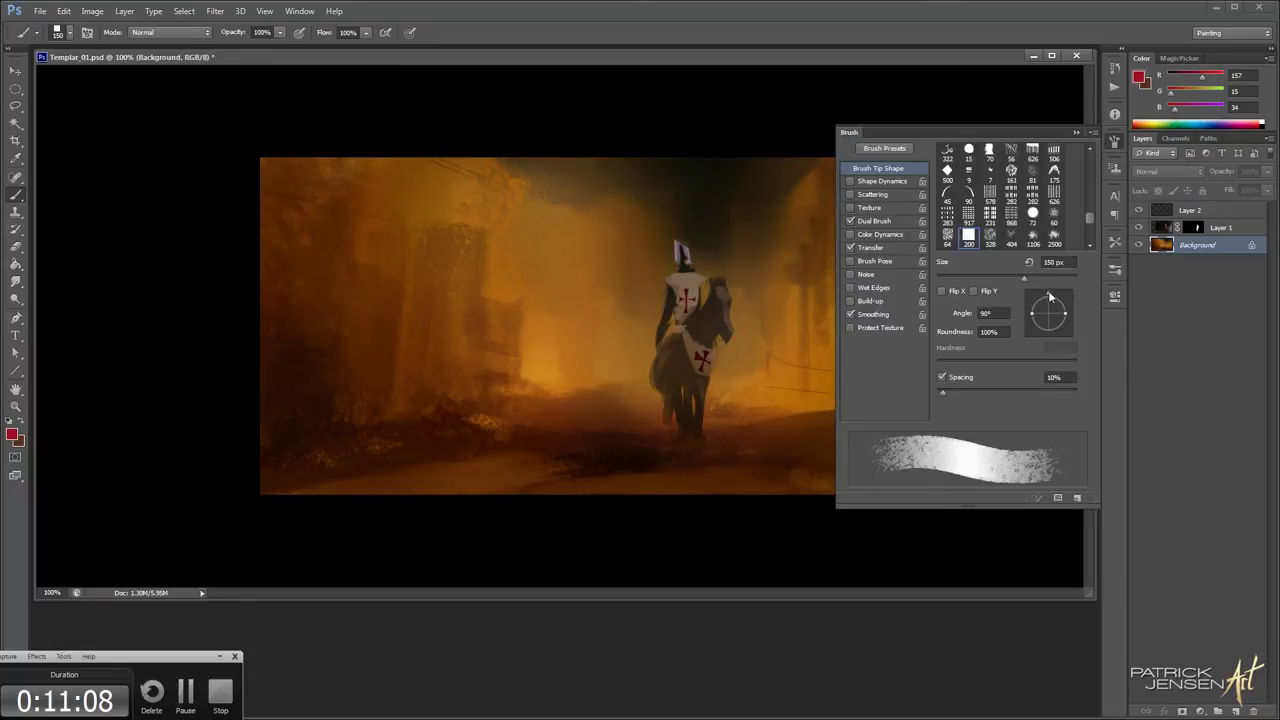
pyautogui.click(1115, 141)
# Sample tones from the ruined building opposite the rider and repaint its upper wall with progressively smaller textured strokes
pyautogui.press('[')
pyautogui.keyDown('alt'); pyautogui.click(390, 333); pyautogui.keyUp('alt')
pyautogui.keyDown('alt'); pyautogui.click(390, 333); pyautogui.keyUp('alt')
pyautogui.moveTo(388, 312)
pyautogui.mouseDown()
pyautogui.moveTo(420, 386)
pyautogui.moveTo(420, 260)
pyautogui.moveTo(401, 277)
pyautogui.mouseUp()
pyautogui.keyDown('alt'); pyautogui.click(393, 253); pyautogui.keyUp('alt')
pyautogui.press('[')
pyautogui.press('[')
pyautogui.moveTo(421, 232); pyautogui.dragTo(433, 269)
pyautogui.press('[')
pyautogui.press('[')
pyautogui.press('[')
pyautogui.moveTo(467, 206)
pyautogui.mouseDown()
pyautogui.moveTo(470, 246)
pyautogui.moveTo(443, 220)
pyautogui.mouseUp()
# Sample dark brown RGB 44, 16, 1 and darken the same building's upper facade at 30% opacity, reducing the brush to 40 px
pyautogui.keyDown('alt'); pyautogui.click(336, 317); pyautogui.keyUp('alt')
pyautogui.press('[')
pyautogui.press('[')
pyautogui.press('[')
pyautogui.press('3')
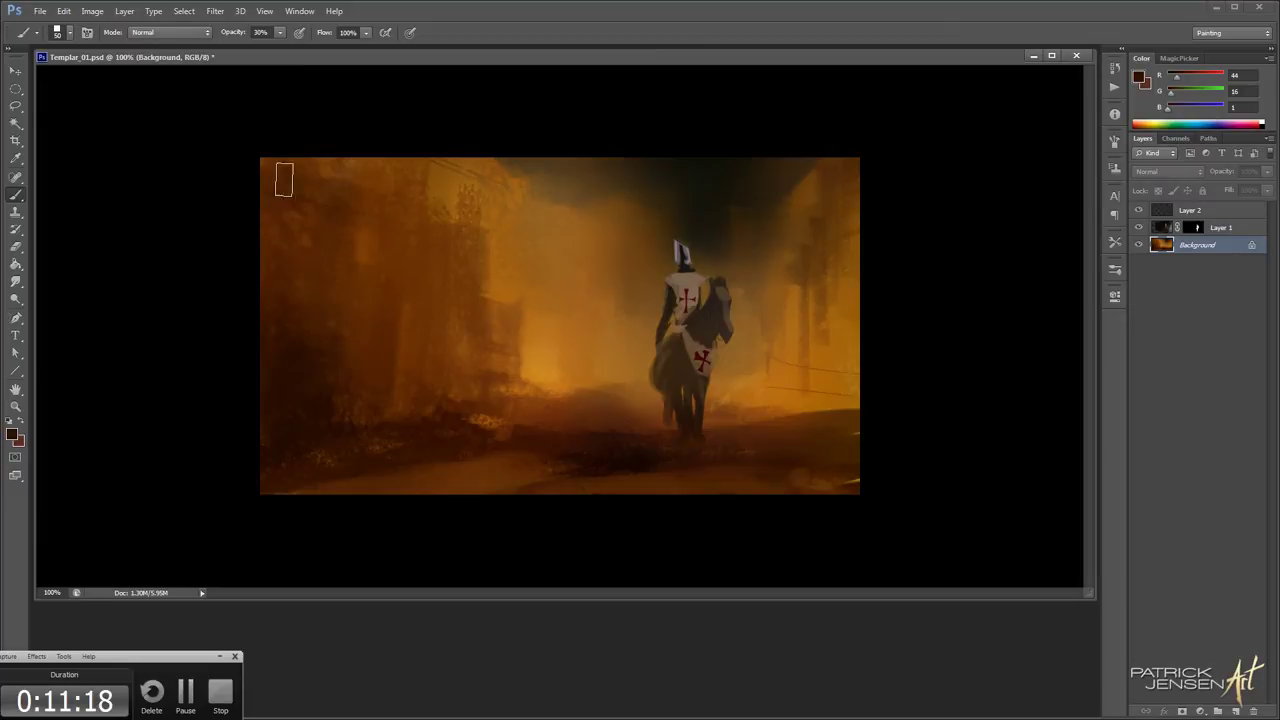
pyautogui.moveTo(343, 197)
pyautogui.mouseDown()
pyautogui.moveTo(318, 172)
pyautogui.moveTo(399, 196)
pyautogui.moveTo(363, 138)
pyautogui.moveTo(414, 320)
pyautogui.mouseUp()
pyautogui.press('[')
pyautogui.press('[')
pyautogui.moveTo(396, 165)
pyautogui.mouseDown()
pyautogui.moveTo(393, 334)
pyautogui.moveTo(476, 238)
pyautogui.moveTo(443, 213)
pyautogui.mouseUp()
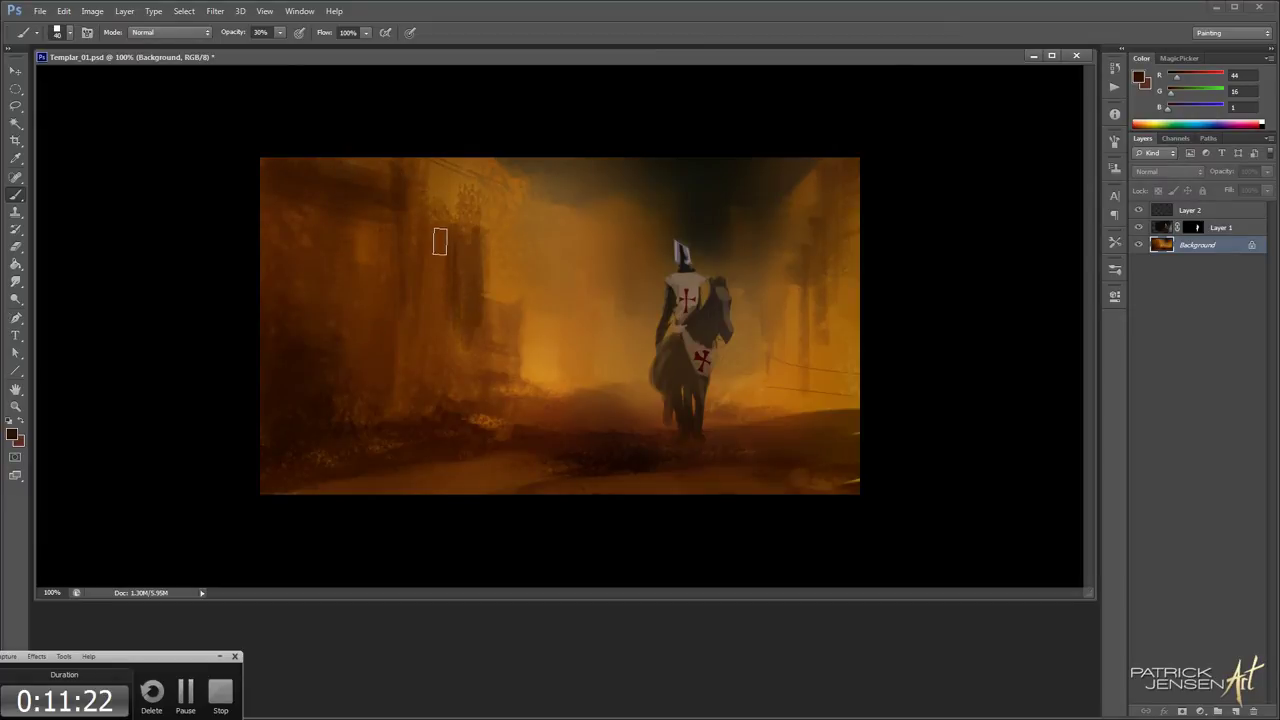
# Darken the lower wall of the building with an enlarged brush
pyautogui.press(']')
pyautogui.press(']')
pyautogui.press(']')
pyautogui.press(']')
pyautogui.press(']')
pyautogui.press(']')
pyautogui.press(']')
pyautogui.moveTo(441, 343)
pyautogui.mouseDown()
pyautogui.moveTo(441, 221)
pyautogui.moveTo(469, 264)
pyautogui.moveTo(499, 372)
pyautogui.mouseUp()
# Define the building's street-side edge and upper corner with dark strokes, reducing the brush to 20 px
pyautogui.press('[')
pyautogui.press('[')
pyautogui.press('[')
pyautogui.press('[')
pyautogui.press('[')
pyautogui.press('[')
pyautogui.moveTo(506, 310)
pyautogui.mouseDown()
pyautogui.moveTo(508, 372)
pyautogui.moveTo(515, 290)
pyautogui.mouseUp()
pyautogui.press('[')
pyautogui.press('[')
pyautogui.press('[')
pyautogui.moveTo(494, 232)
pyautogui.mouseDown()
pyautogui.moveTo(504, 250)
pyautogui.moveTo(466, 196)
pyautogui.moveTo(520, 260)
pyautogui.mouseUp()
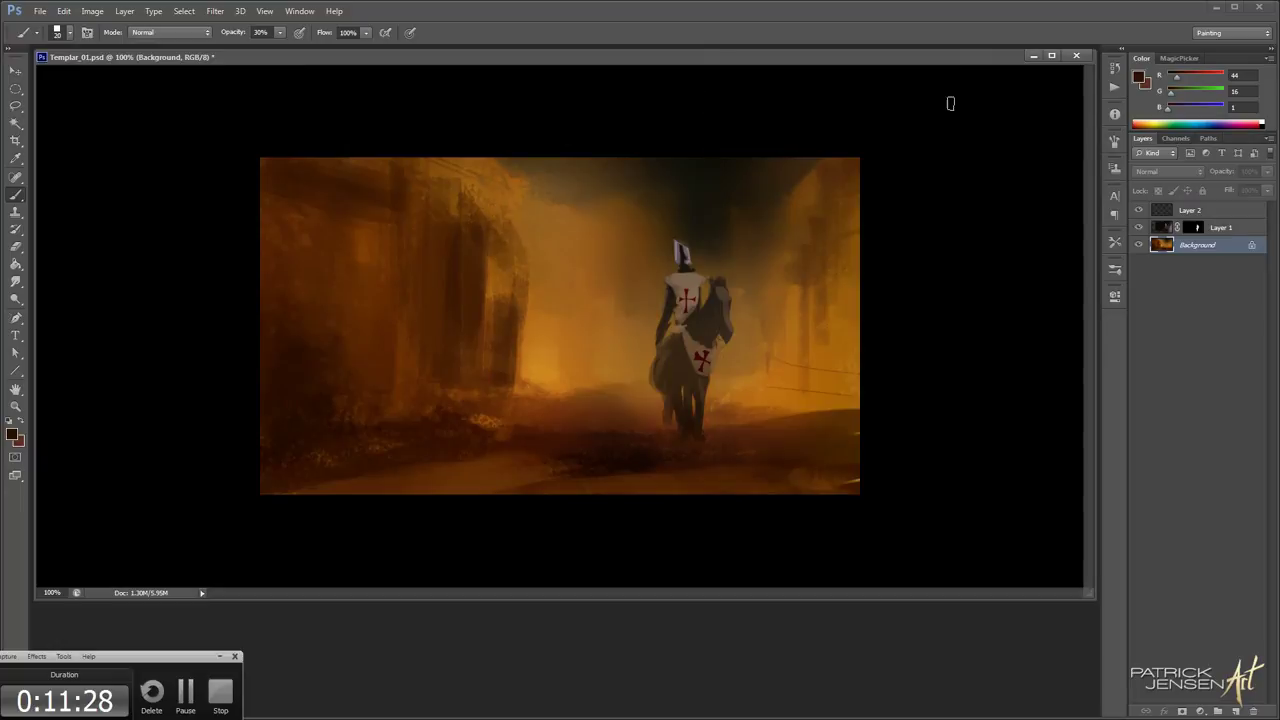
# Rotate the brush tip to a shallow slant matching the roofline and enlarge the brush to 40 px
pyautogui.press('F5')
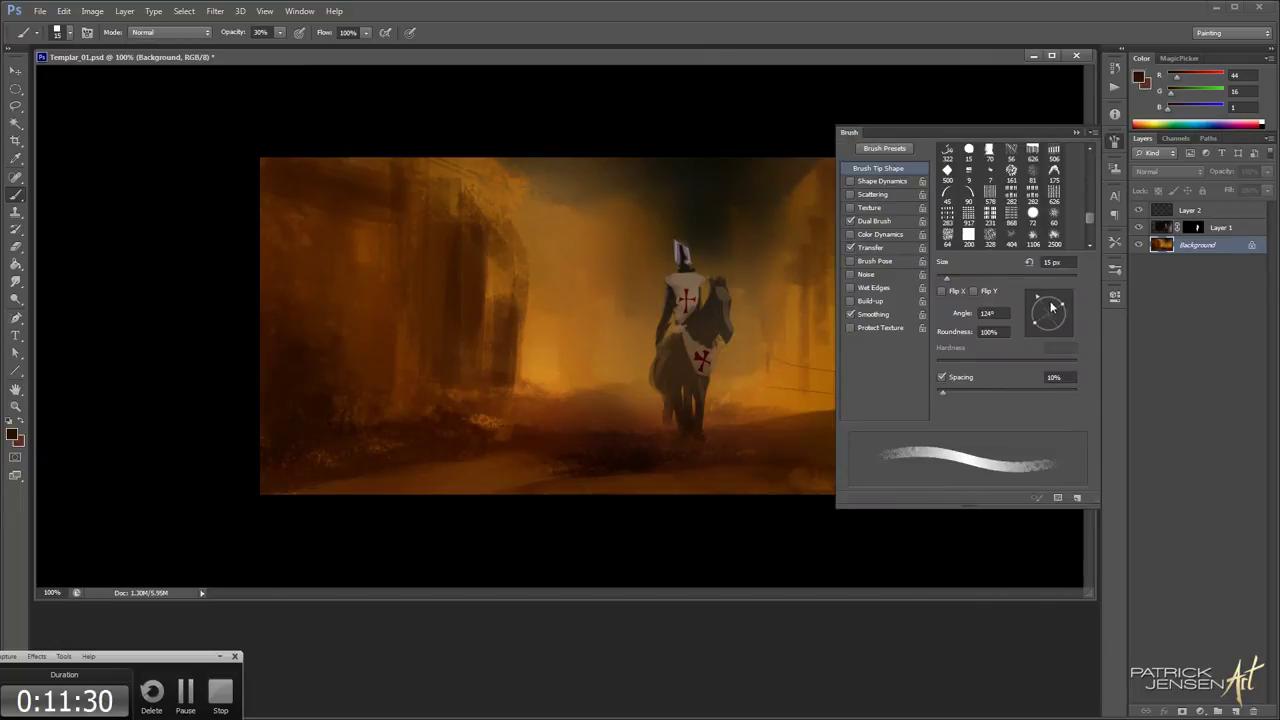
pyautogui.moveTo(1053, 308); pyautogui.dragTo(1063, 328)
pyautogui.click(1115, 140)
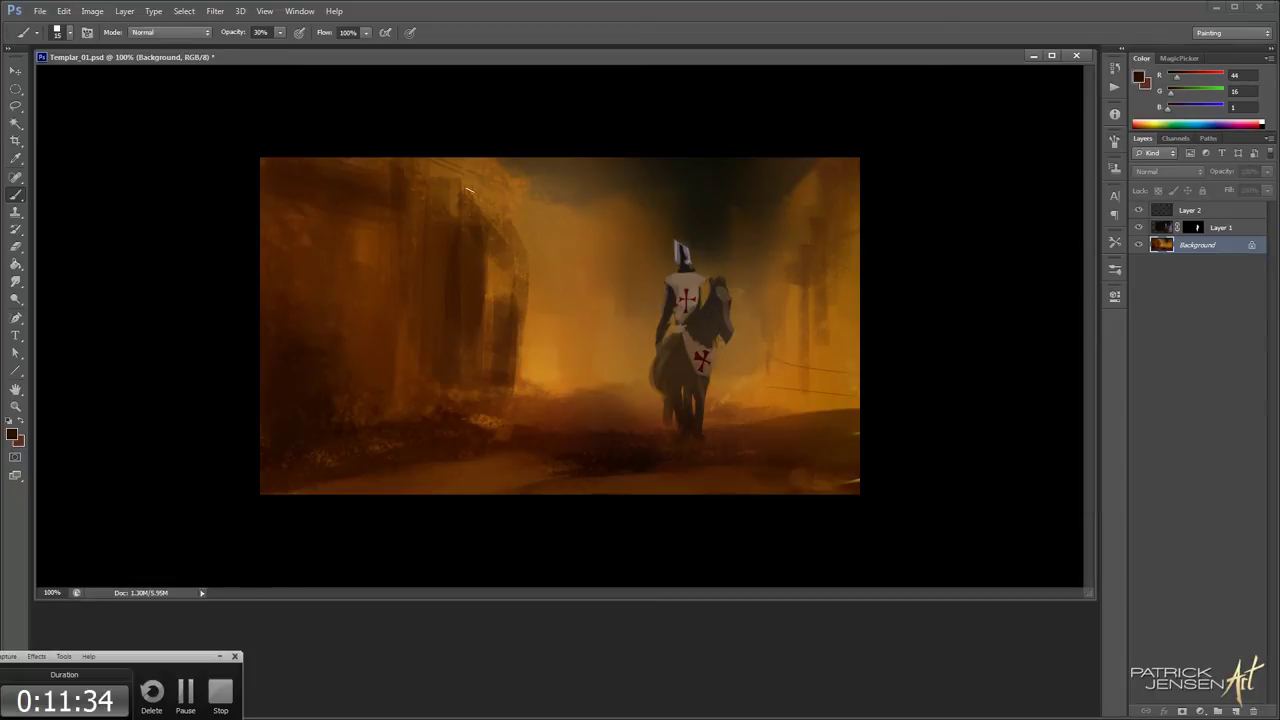
pyautogui.press(']')
pyautogui.press(']')
pyautogui.press(']')
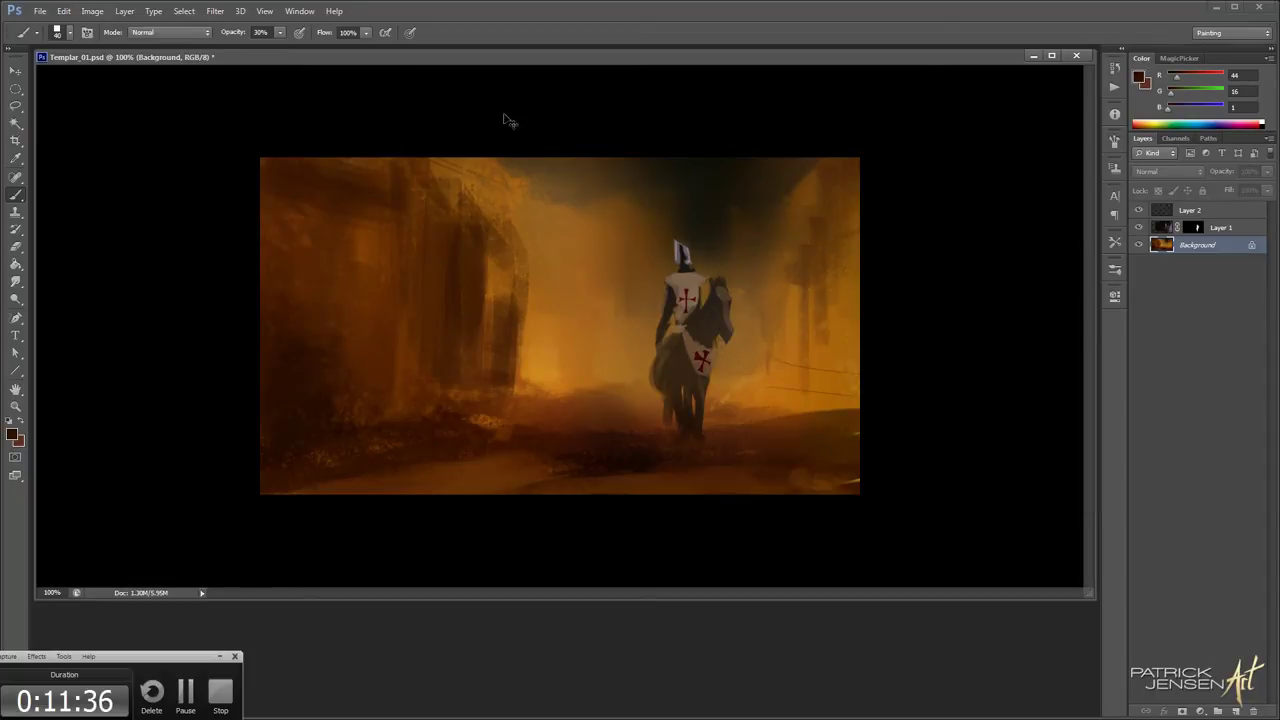
# Mix a light tan of RGB 191, 134, 97, try a stroke across the roof and undo it
pyautogui.moveTo(1176, 80); pyautogui.dragTo(1212, 85)
pyautogui.click(1197, 93)
pyautogui.click(1189, 109)
pyautogui.moveTo(426, 152); pyautogui.dragTo(476, 208)
pyautogui.hotkey('ctrl', 'z')
# Paint pale tan curved strokes on the building's upper corner and a thin slanted roofline with a small brush
pyautogui.press('[')
pyautogui.press('[')
pyautogui.press('[')
pyautogui.press('[')
pyautogui.press('[')
pyautogui.press('[')
pyautogui.moveTo(474, 161)
pyautogui.mouseDown()
pyautogui.moveTo(509, 186)
pyautogui.moveTo(508, 252)
pyautogui.mouseUp()
pyautogui.moveTo(506, 206); pyautogui.dragTo(518, 246)
pyautogui.press(']')
pyautogui.moveTo(507, 162); pyautogui.dragTo(519, 213)
pyautogui.press(']')
pyautogui.moveTo(268, 160); pyautogui.dragTo(352, 193)
pyautogui.press('[')
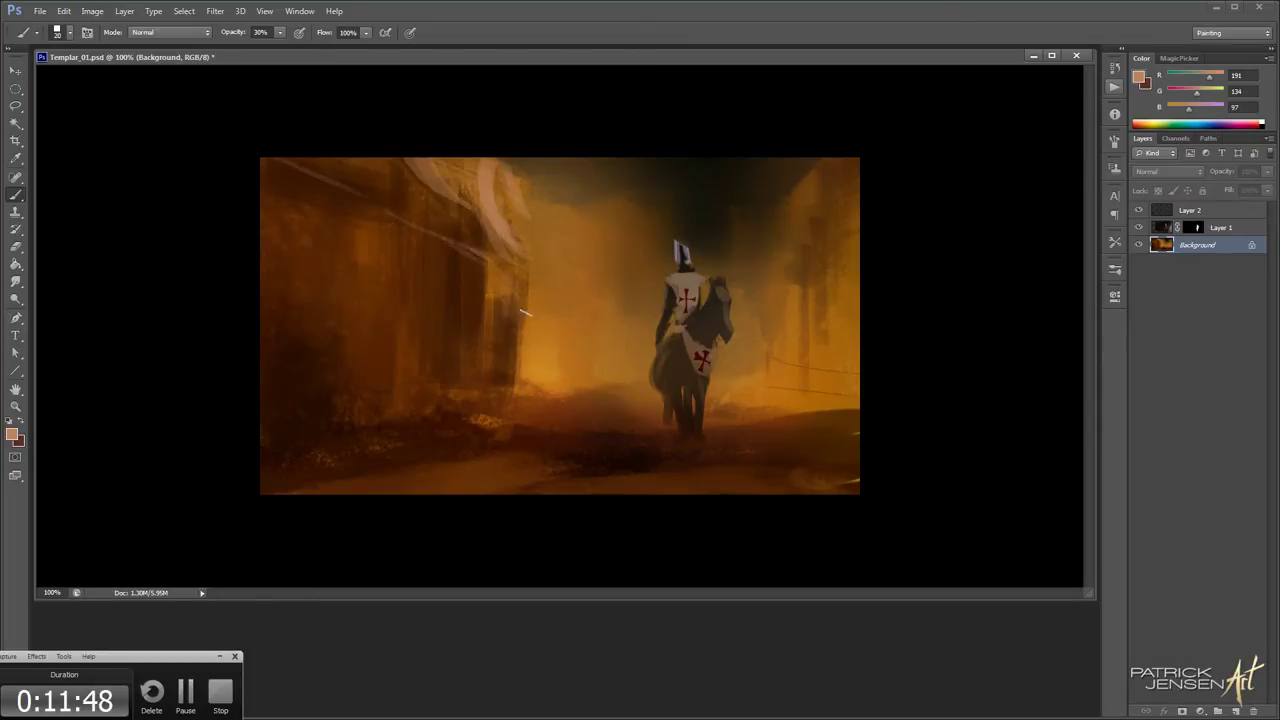
# Paint down the building's street-side corner, using light tan and a brown sampled from the wall with a larger brush
pyautogui.press(']')
pyautogui.moveTo(512, 360)
pyautogui.mouseDown()
pyautogui.moveTo(512, 288)
pyautogui.moveTo(502, 389)
pyautogui.mouseUp()
pyautogui.press(']')
pyautogui.press(']')
pyautogui.press(']')
pyautogui.keyDown('alt'); pyautogui.click(483, 351); pyautogui.keyUp('alt')
pyautogui.press(']')
pyautogui.press(']')
pyautogui.press(']')
pyautogui.moveTo(499, 270)
pyautogui.mouseDown()
pyautogui.moveTo(498, 380)
pyautogui.moveTo(511, 386)
pyautogui.mouseUp()
# Paint along the building's base and sample wall browns RGB 67, 25, 1 and 102, 48, 4 with a 30 px brush at 100% opacity
pyautogui.press(']')
pyautogui.press(']')
pyautogui.moveTo(325, 398)
pyautogui.mouseDown()
pyautogui.moveTo(325, 336)
pyautogui.moveTo(291, 407)
pyautogui.moveTo(482, 418)
pyautogui.moveTo(530, 410)
pyautogui.moveTo(530, 392)
pyautogui.mouseUp()
pyautogui.keyDown('alt'); pyautogui.click(288, 298); pyautogui.keyUp('alt')
pyautogui.press('[')
pyautogui.press('[')
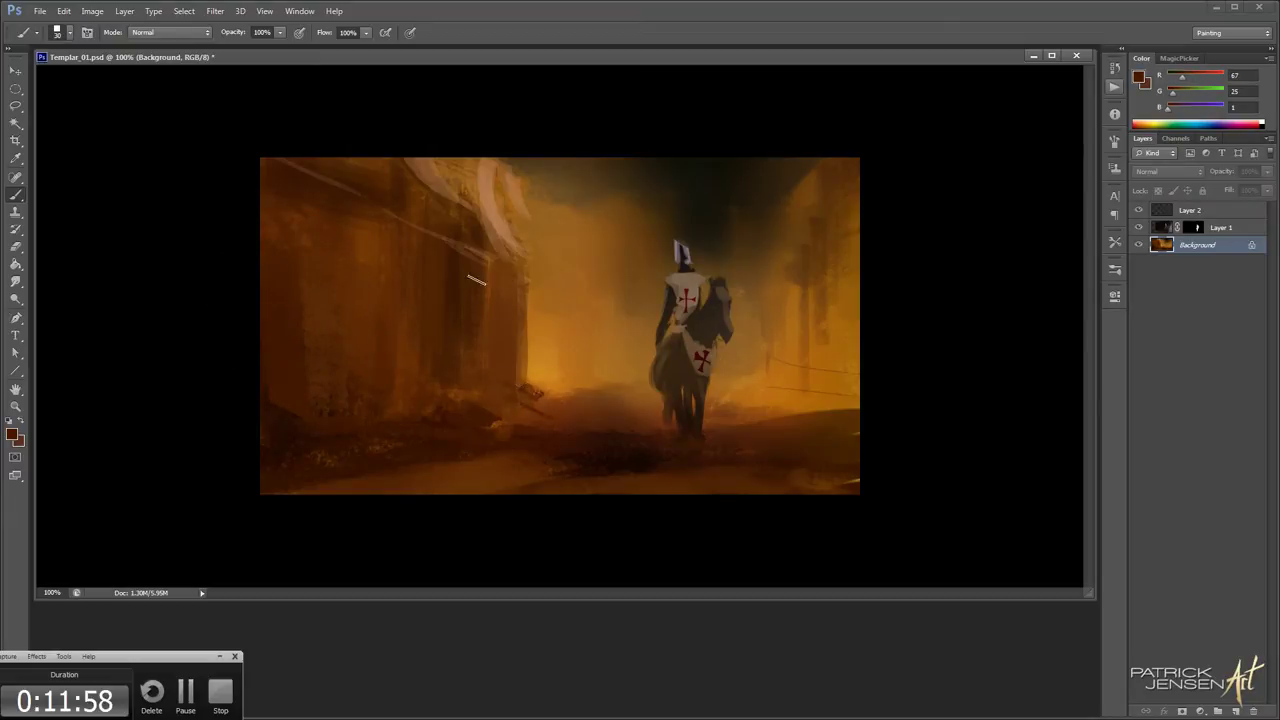
pyautogui.keyDown('alt'); pyautogui.click(413, 354); pyautogui.keyUp('alt')
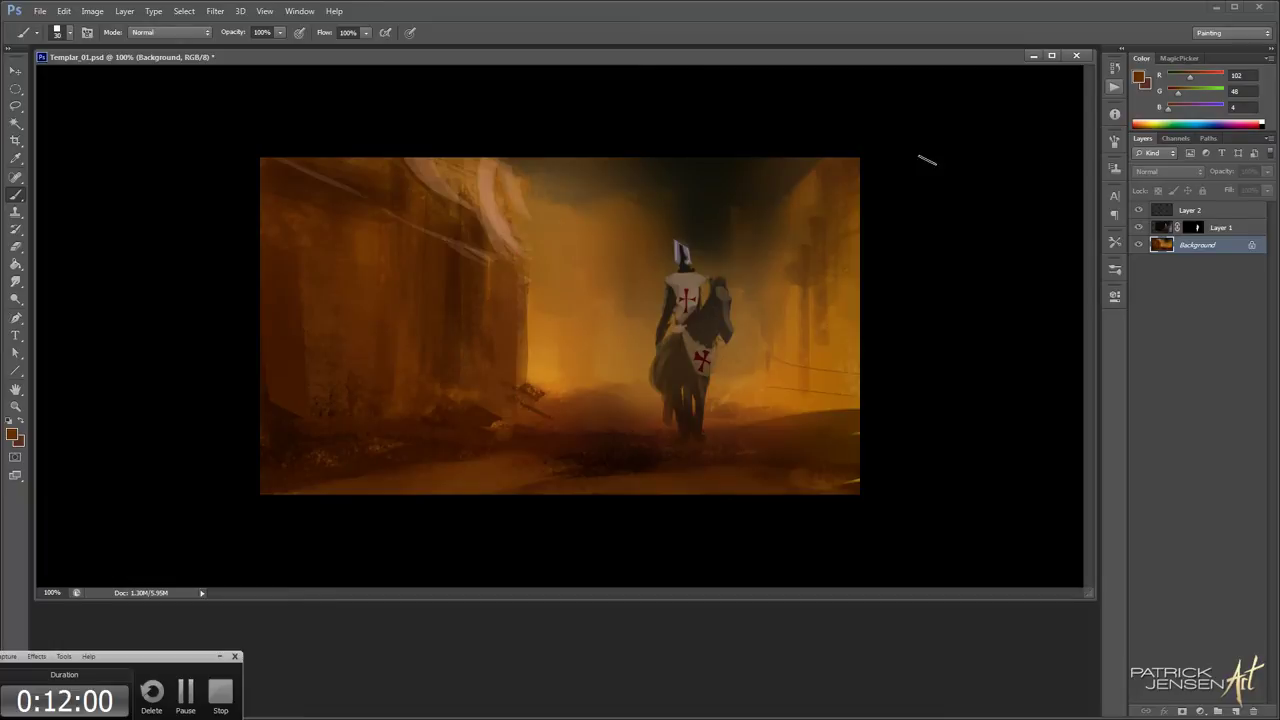
# Mix a pale pinkish tone and paint weathered plaster patches on the lower facade near the street corner, undoing the first stroke
pyautogui.click(1207, 76)
pyautogui.click(1192, 92)
pyautogui.click(1186, 108)
pyautogui.press(']')
pyautogui.moveTo(383, 388); pyautogui.dragTo(383, 298)
pyautogui.hotkey('ctrl', 'z')
pyautogui.moveTo(441, 400)
pyautogui.mouseDown()
pyautogui.moveTo(443, 296)
pyautogui.moveTo(486, 304)
pyautogui.mouseUp()
pyautogui.moveTo(503, 356)
pyautogui.mouseDown()
pyautogui.moveTo(503, 290)
pyautogui.moveTo(506, 332)
pyautogui.mouseUp()
# Paint dark window openings inside the pale patches with a 9 px brush, sample brown RGB 50, 18, 2 and undo the last stroke
pyautogui.keyDown('alt'); pyautogui.click(433, 273); pyautogui.keyUp('alt')
pyautogui.press('[')
pyautogui.press('[')
pyautogui.press('[')
pyautogui.press('[')
pyautogui.press('[')
pyautogui.moveTo(432, 291); pyautogui.dragTo(452, 299)
pyautogui.keyDown('alt'); pyautogui.click(553, 464); pyautogui.keyUp('alt')
pyautogui.moveTo(440, 366)
pyautogui.mouseDown()
pyautogui.moveTo(437, 310)
pyautogui.moveTo(443, 356)
pyautogui.moveTo(452, 308)
pyautogui.mouseUp()
pyautogui.hotkey('ctrl', 'z')
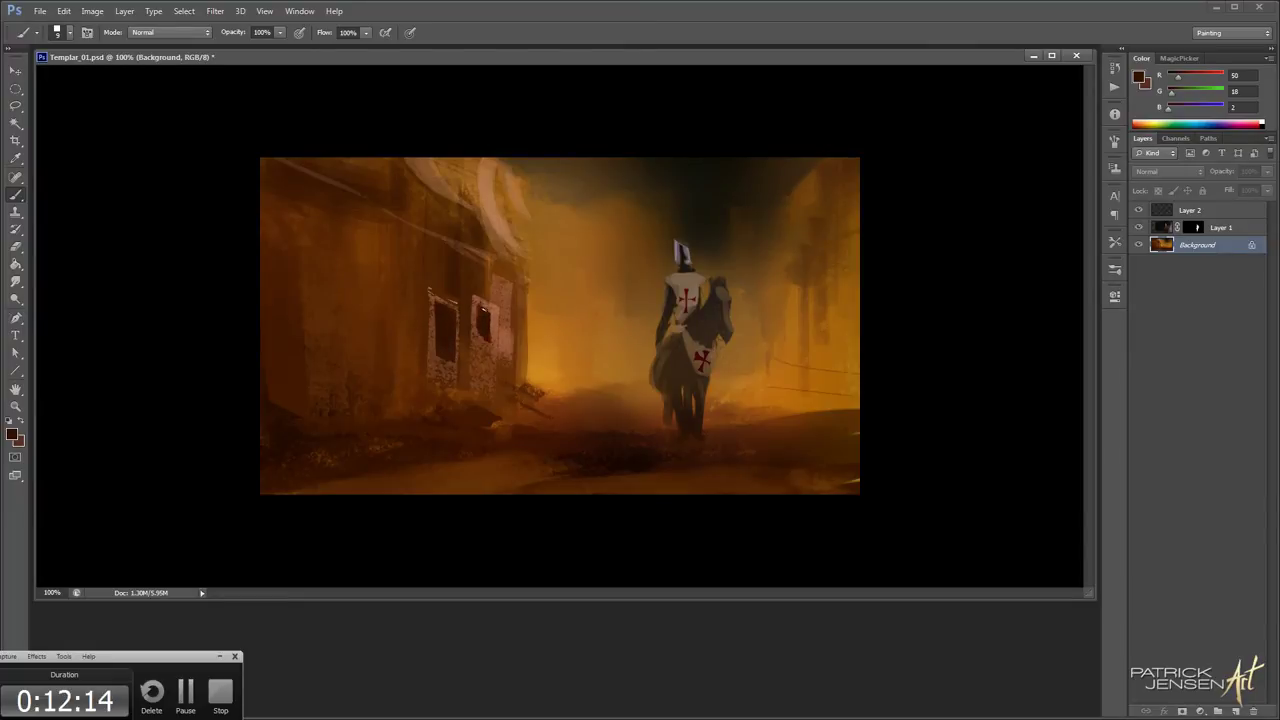
# Mix a warm orange of RGB 203, 131, 55 and paint glowing panes in the building's windows with a 10 px brush
pyautogui.moveTo(1203, 93)
pyautogui.mouseDown()
pyautogui.moveTo(1187, 92)
pyautogui.moveTo(1188, 108)
pyautogui.mouseUp()
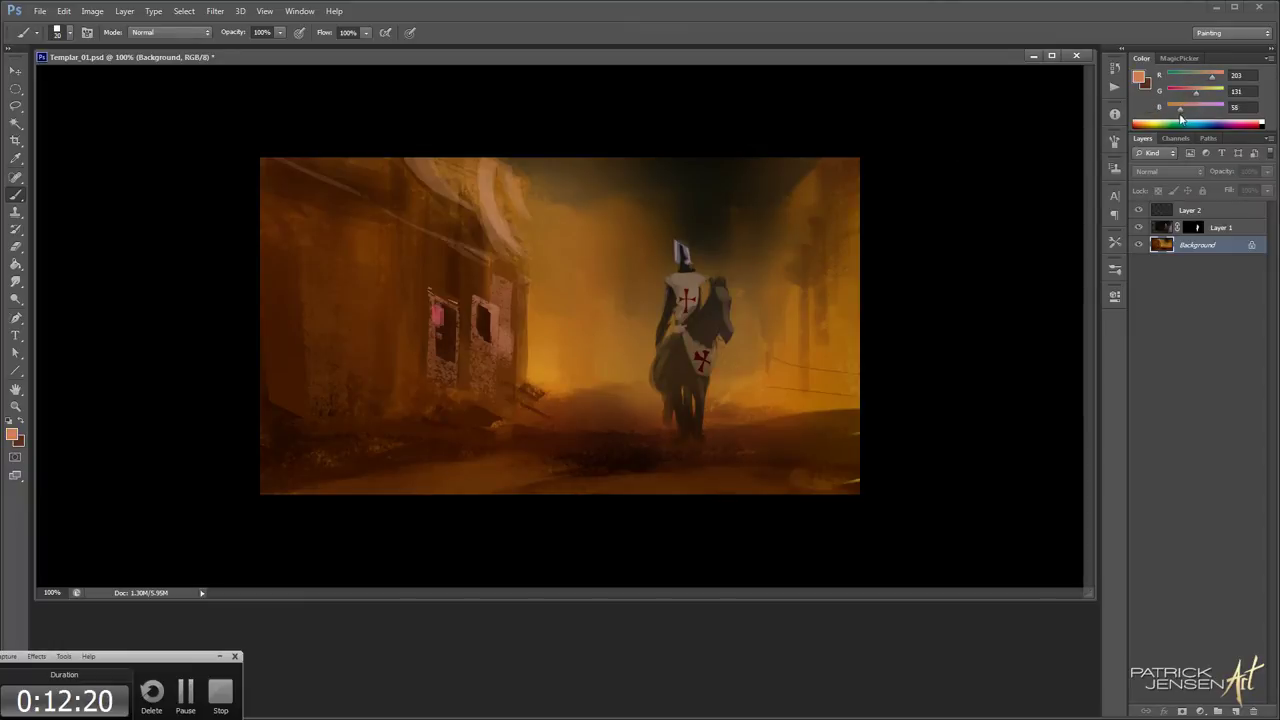
pyautogui.moveTo(1181, 110); pyautogui.dragTo(1178, 110)
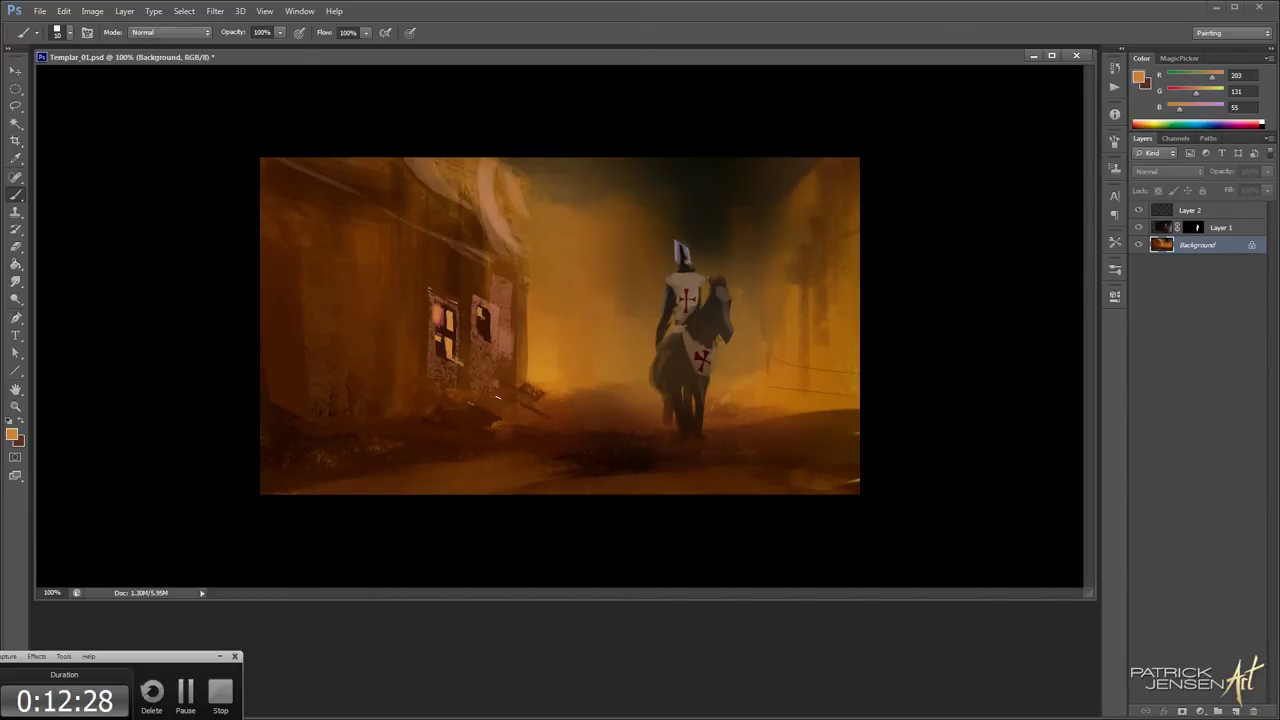
# Paint a dark doorway and deepen the wall at the left building's street corner, then trim its outer edge with ochre RGB 142, 95, 26
pyautogui.moveTo(498, 397)
pyautogui.mouseDown()
pyautogui.moveTo(502, 339)
pyautogui.moveTo(498, 398)
pyautogui.mouseUp()
pyautogui.keyDown('alt'); pyautogui.click(481, 329); pyautogui.keyUp('alt')
pyautogui.press(']')
pyautogui.moveTo(496, 325); pyautogui.dragTo(510, 398)
pyautogui.keyDown('alt'); pyautogui.click(500, 320); pyautogui.keyUp('alt')
pyautogui.press(']')
pyautogui.press(']')
pyautogui.press(']')
pyautogui.moveTo(503, 292); pyautogui.dragTo(511, 346)
pyautogui.keyDown('alt'); pyautogui.click(548, 289); pyautogui.keyUp('alt')
pyautogui.moveTo(525, 296)
pyautogui.mouseDown()
pyautogui.moveTo(527, 270)
pyautogui.moveTo(526, 304)
pyautogui.mouseUp()
# Repaint the left building's roof patch in pale tan RGB 182, 125, 82 and shape a curved eave beneath it with brown RGB 104, 52, 13
pyautogui.keyDown('alt'); pyautogui.click(514, 243); pyautogui.keyUp('alt')
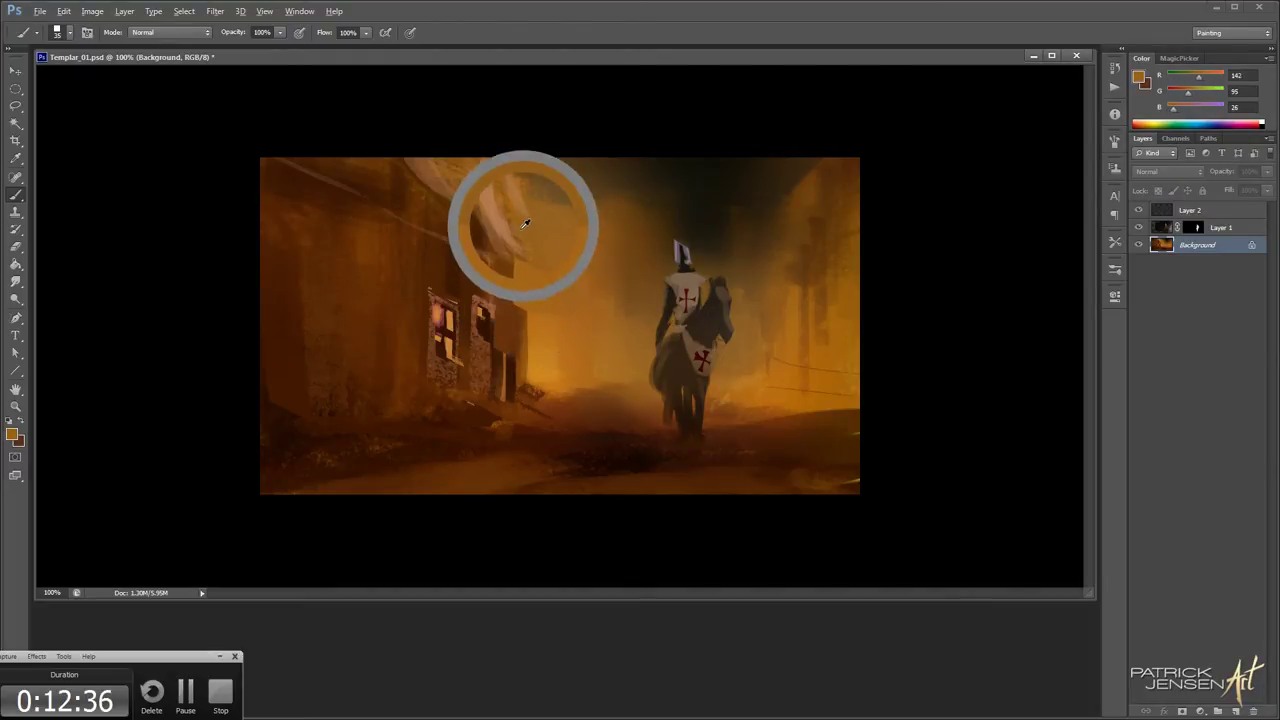
pyautogui.moveTo(473, 188)
pyautogui.mouseDown()
pyautogui.moveTo(490, 225)
pyautogui.moveTo(520, 250)
pyautogui.moveTo(504, 194)
pyautogui.mouseUp()
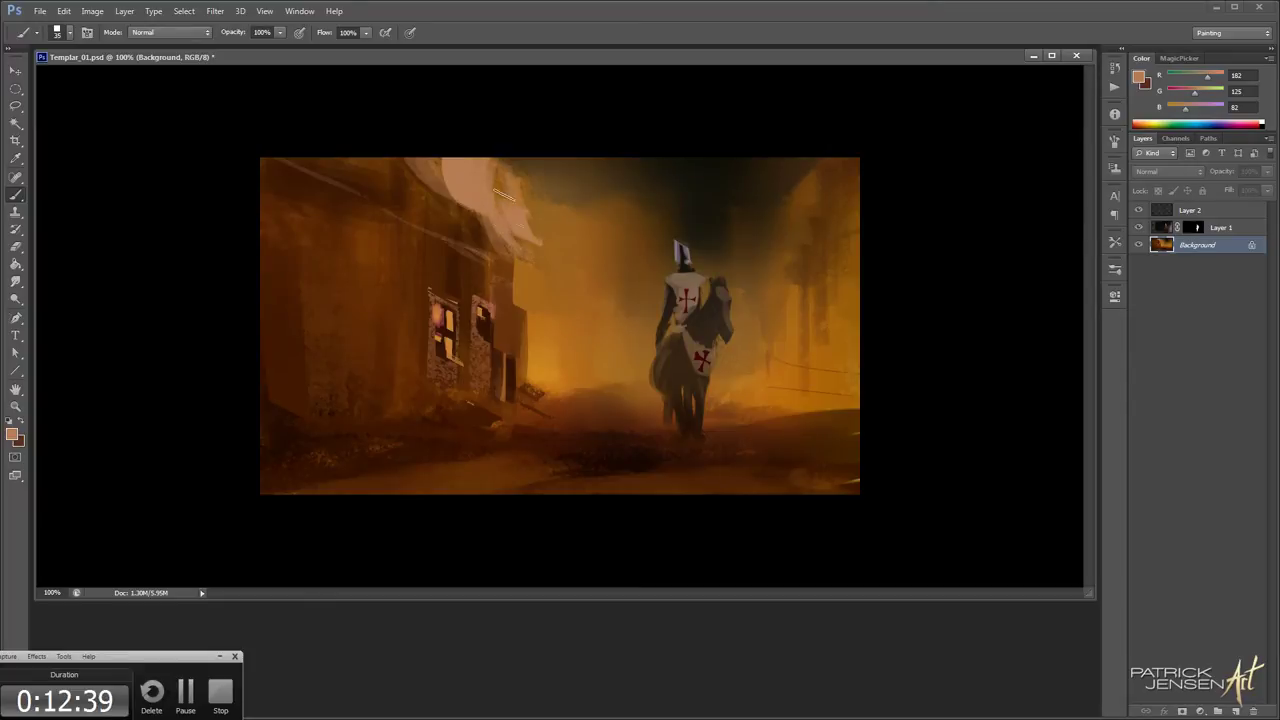
pyautogui.keyDown('alt'); pyautogui.click(513, 310); pyautogui.keyUp('alt')
pyautogui.moveTo(513, 244); pyautogui.dragTo(521, 272)
pyautogui.moveTo(506, 177)
pyautogui.mouseDown()
pyautogui.moveTo(523, 240)
pyautogui.moveTo(527, 196)
pyautogui.moveTo(545, 250)
pyautogui.moveTo(523, 189)
pyautogui.moveTo(555, 251)
pyautogui.moveTo(524, 210)
pyautogui.mouseUp()
pyautogui.press('[')
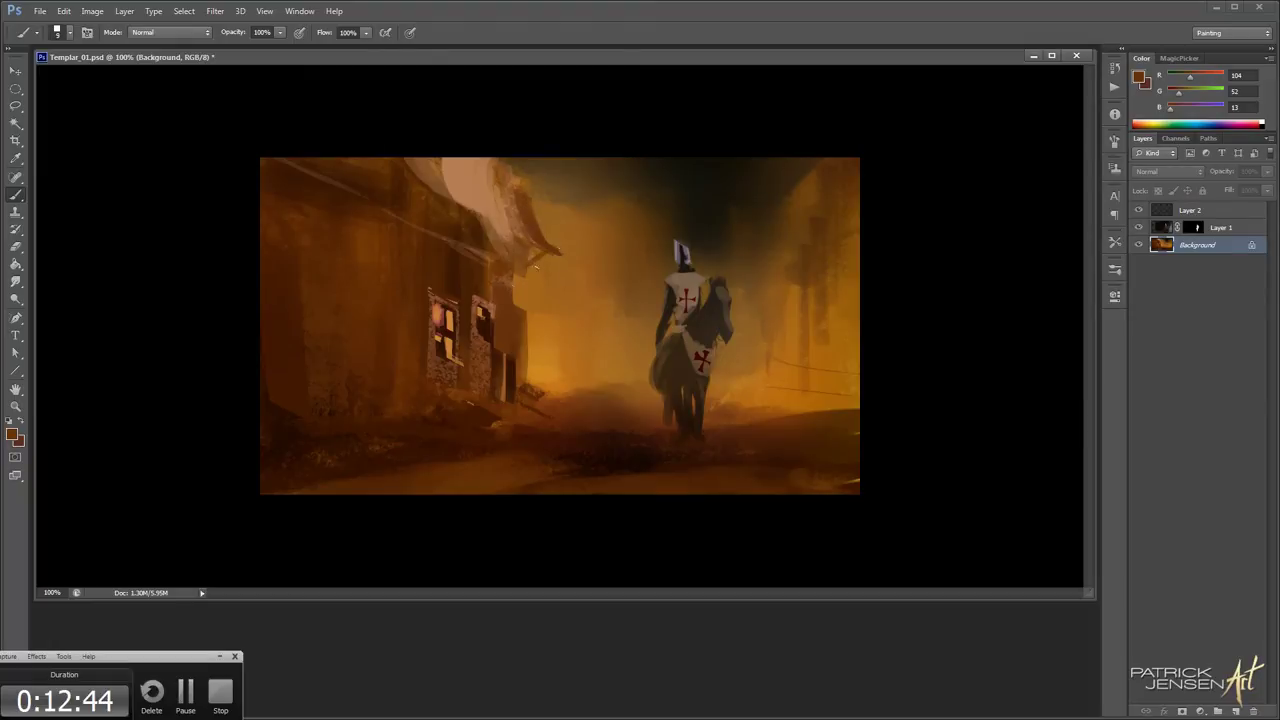
# Sample bright orange RGB 200, 119, 22 and paint thin highlights on the rubble at the foot of the left building
pyautogui.keyDown('alt'); pyautogui.click(558, 398); pyautogui.keyUp('alt')
pyautogui.moveTo(520, 399); pyautogui.dragTo(560, 397)
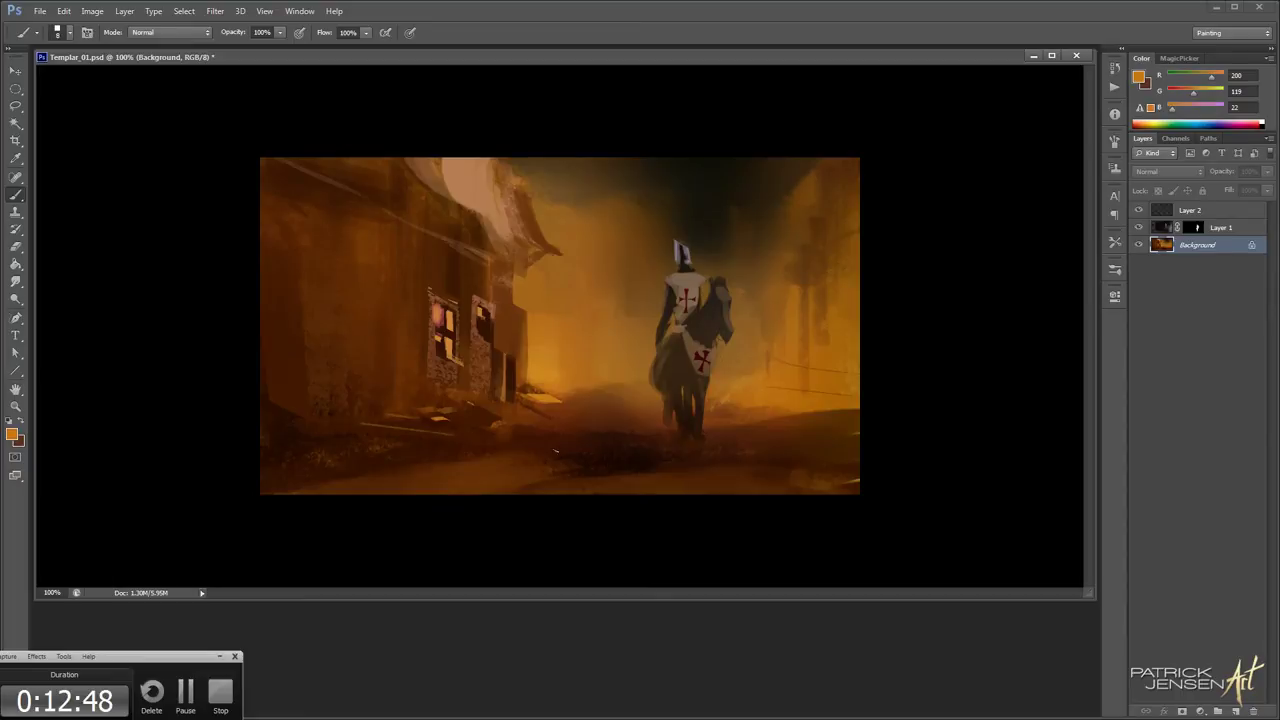
pyautogui.moveTo(491, 441)
pyautogui.mouseDown()
pyautogui.moveTo(353, 468)
pyautogui.moveTo(460, 451)
pyautogui.mouseUp()
# Define the road edge and scattered debris in the foreground with sampled browns, including RGB 93, 43, 6
pyautogui.keyDown('alt'); pyautogui.click(429, 431); pyautogui.keyUp('alt')
pyautogui.moveTo(291, 487)
pyautogui.mouseDown()
pyautogui.moveTo(491, 452)
pyautogui.moveTo(601, 450)
pyautogui.mouseUp()
pyautogui.press(']')
pyautogui.press(']')
pyautogui.keyDown('alt'); pyautogui.click(474, 456); pyautogui.keyUp('alt')
pyautogui.press('[')
pyautogui.press('[')
pyautogui.press('[')
pyautogui.moveTo(544, 403); pyautogui.dragTo(568, 403)
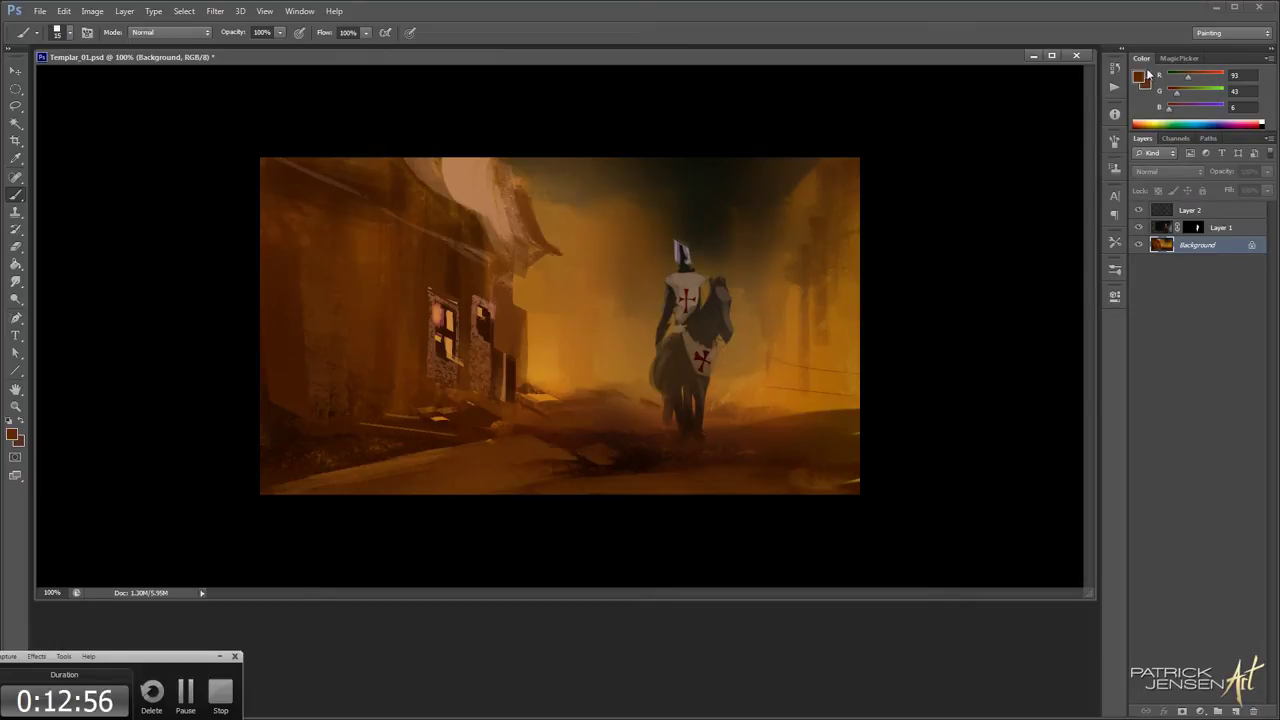
# Tilt the flat brush tip the opposite way and paint a dark eave on the right-hand building, using brown RGB 59, 38, 16 at 25 px
pyautogui.click(1115, 141)
pyautogui.moveTo(1067, 322); pyautogui.dragTo(1076, 311)
pyautogui.click(1115, 141)
pyautogui.keyDown('alt'); pyautogui.click(811, 236); pyautogui.keyUp('alt')
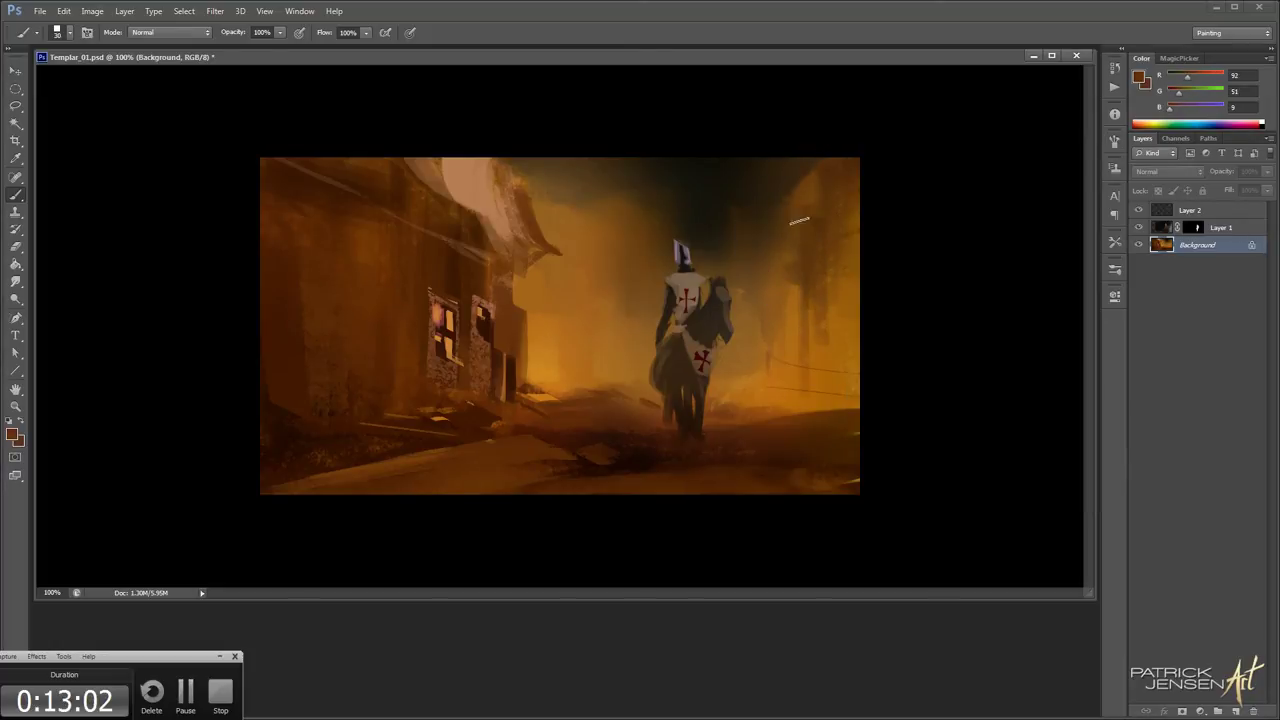
pyautogui.keyDown('alt'); pyautogui.click(776, 271); pyautogui.keyUp('alt')
pyautogui.moveTo(776, 266); pyautogui.dragTo(760, 286)
pyautogui.keyDown('alt'); pyautogui.click(757, 228); pyautogui.keyUp('alt')
pyautogui.moveTo(783, 238); pyautogui.dragTo(765, 276)
pyautogui.press('[')
pyautogui.press('[')
pyautogui.press('[')
pyautogui.moveTo(798, 210)
pyautogui.mouseDown()
pyautogui.moveTo(788, 238)
pyautogui.moveTo(803, 196)
pyautogui.mouseUp()
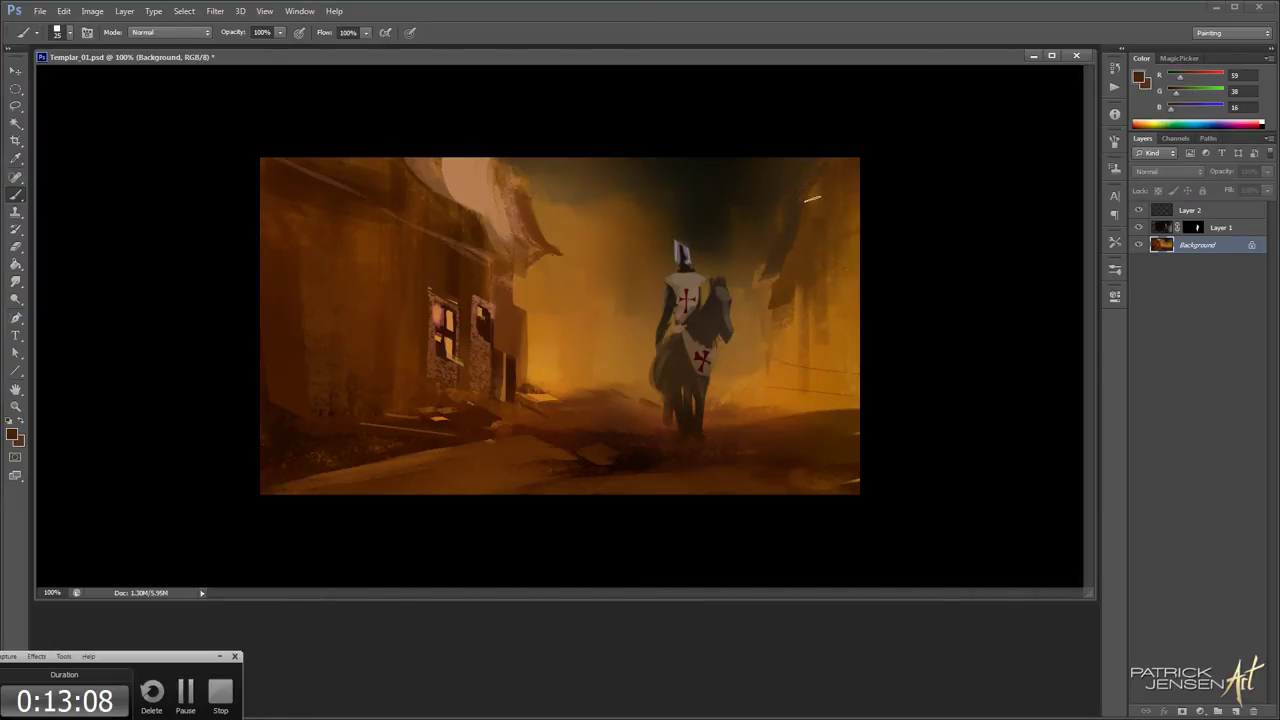
# Block in the right-hand building's roof and upper wall with dark brown RGB 38, 24, 10, enlarging the brush to 100 px
pyautogui.keyDown('alt'); pyautogui.click(806, 180); pyautogui.keyUp('alt')
pyautogui.press(']')
pyautogui.moveTo(796, 272)
pyautogui.mouseDown()
pyautogui.moveTo(790, 208)
pyautogui.moveTo(783, 260)
pyautogui.mouseUp()
pyautogui.keyDown('alt'); pyautogui.click(801, 203); pyautogui.keyUp('alt')
pyautogui.press(']')
pyautogui.press(']')
pyautogui.moveTo(813, 188); pyautogui.dragTo(812, 292)
pyautogui.moveTo(822, 162)
pyautogui.mouseDown()
pyautogui.moveTo(825, 234)
pyautogui.moveTo(830, 158)
pyautogui.mouseUp()
pyautogui.moveTo(845, 282); pyautogui.dragTo(855, 128)
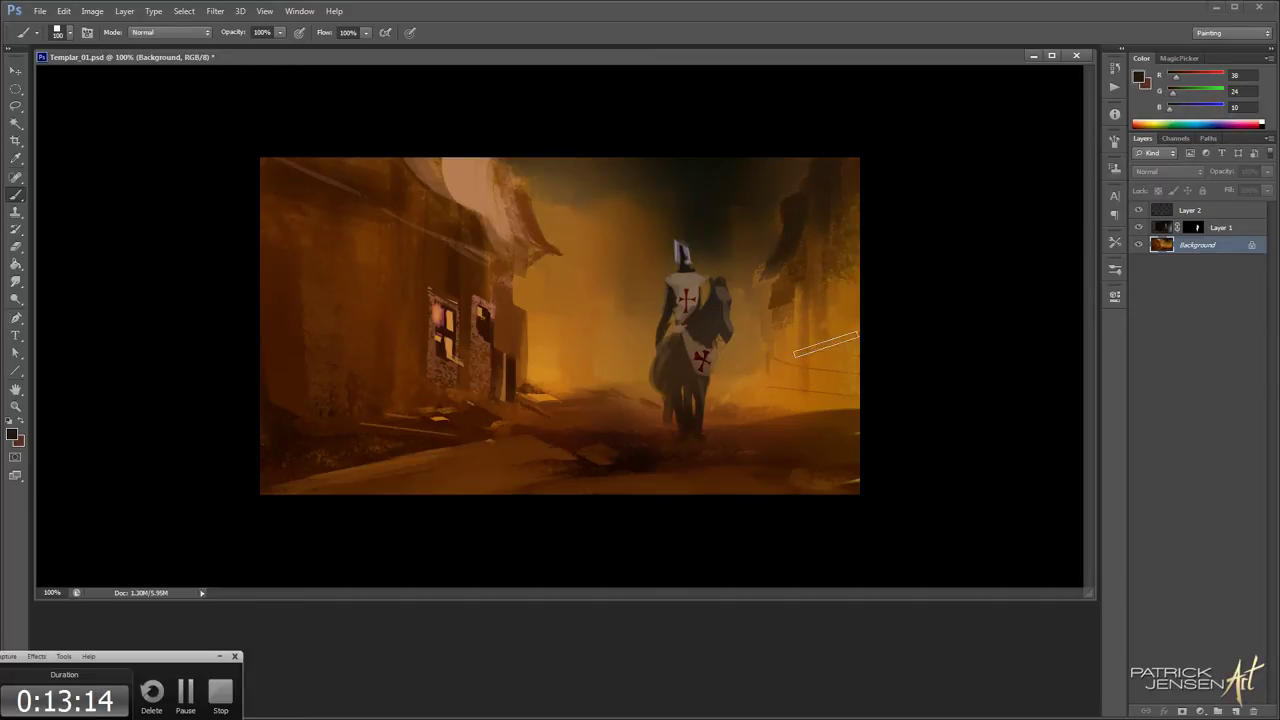
# Paint the right-hand building's facade down toward its base with sampled browns, including RGB 72, 44, 10
pyautogui.moveTo(826, 316)
pyautogui.mouseDown()
pyautogui.moveTo(834, 187)
pyautogui.moveTo(818, 359)
pyautogui.moveTo(822, 322)
pyautogui.moveTo(808, 332)
pyautogui.moveTo(817, 337)
pyautogui.moveTo(799, 302)
pyautogui.moveTo(801, 381)
pyautogui.moveTo(788, 293)
pyautogui.moveTo(796, 384)
pyautogui.moveTo(851, 307)
pyautogui.moveTo(849, 362)
pyautogui.mouseUp()
pyautogui.keyDown('alt'); pyautogui.click(819, 326); pyautogui.keyUp('alt')
pyautogui.keyDown('alt'); pyautogui.click(813, 345); pyautogui.keyUp('alt')
pyautogui.press('[')
pyautogui.press('[')
pyautogui.press('[')
pyautogui.press('[')
pyautogui.press('[')
pyautogui.keyDown('alt'); pyautogui.click(835, 283); pyautogui.keyUp('alt')
pyautogui.keyDown('alt'); pyautogui.click(835, 234); pyautogui.keyUp('alt')
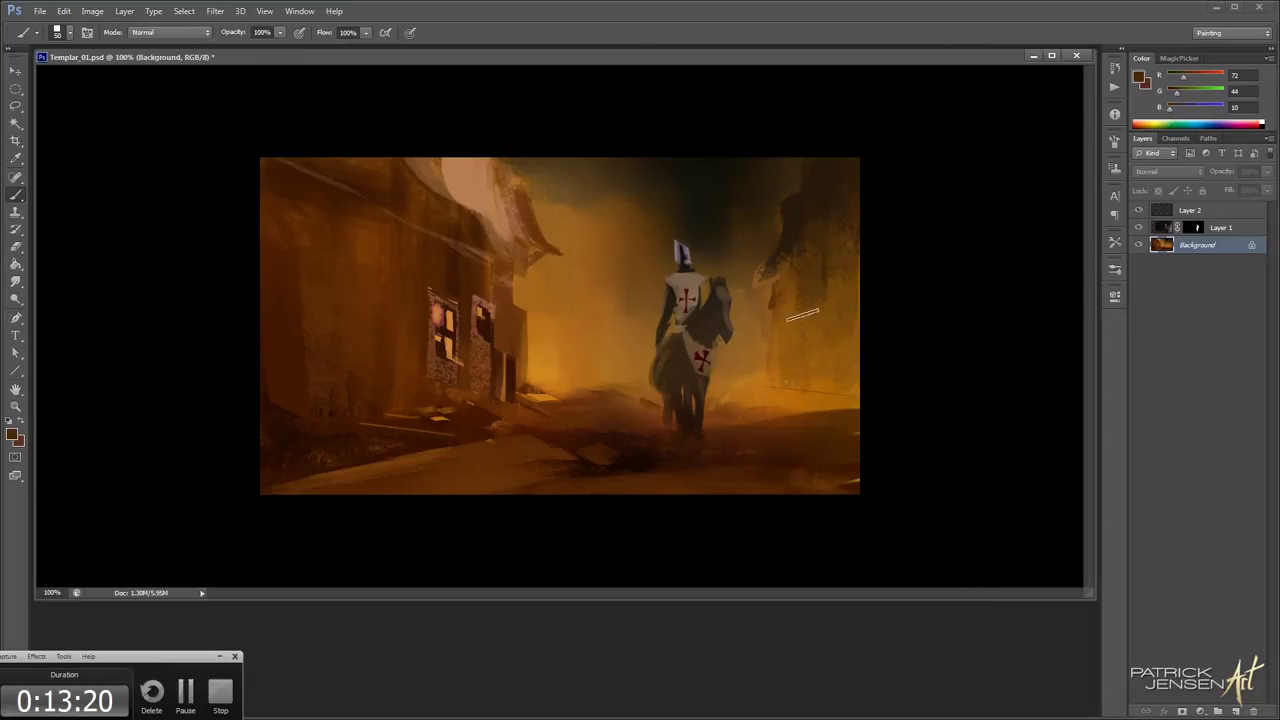
pyautogui.moveTo(803, 297)
pyautogui.mouseDown()
pyautogui.moveTo(797, 349)
pyautogui.moveTo(783, 352)
pyautogui.mouseUp()
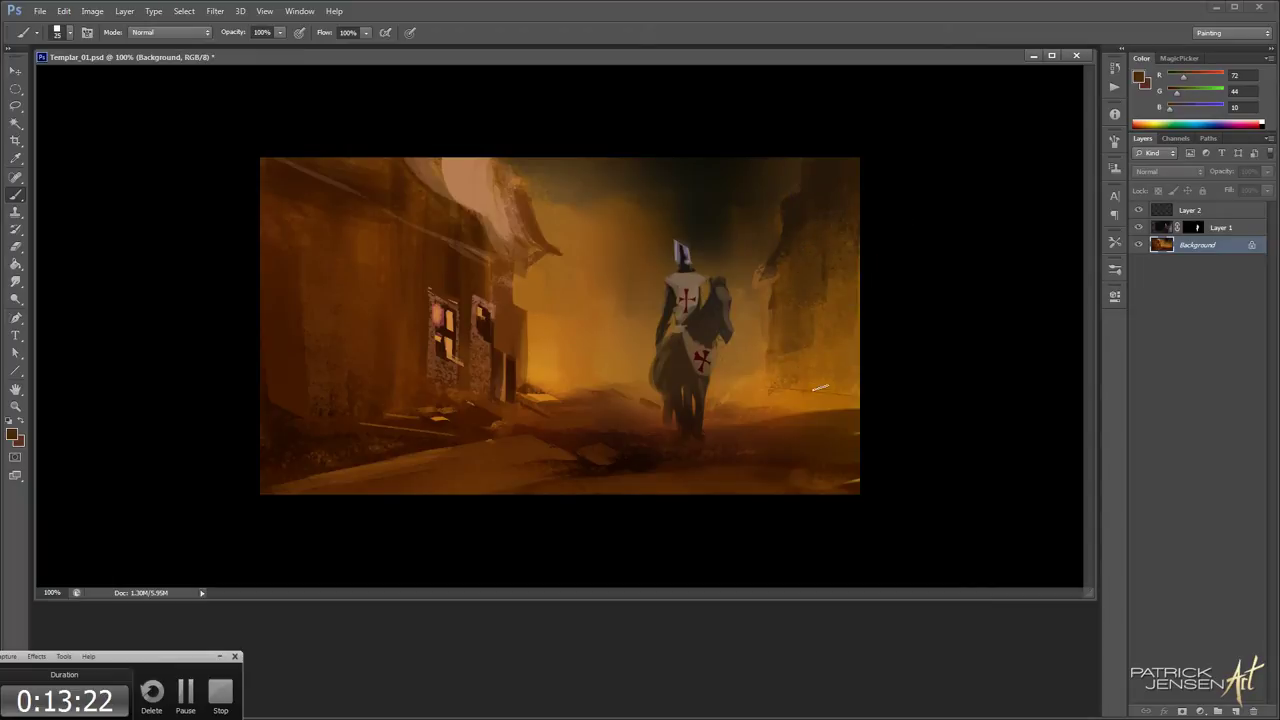
# Choose the 0_Fuzz Noisy brush and darken the right-hand building and the upper edge of the sky with broad strokes
pyautogui.press('space')
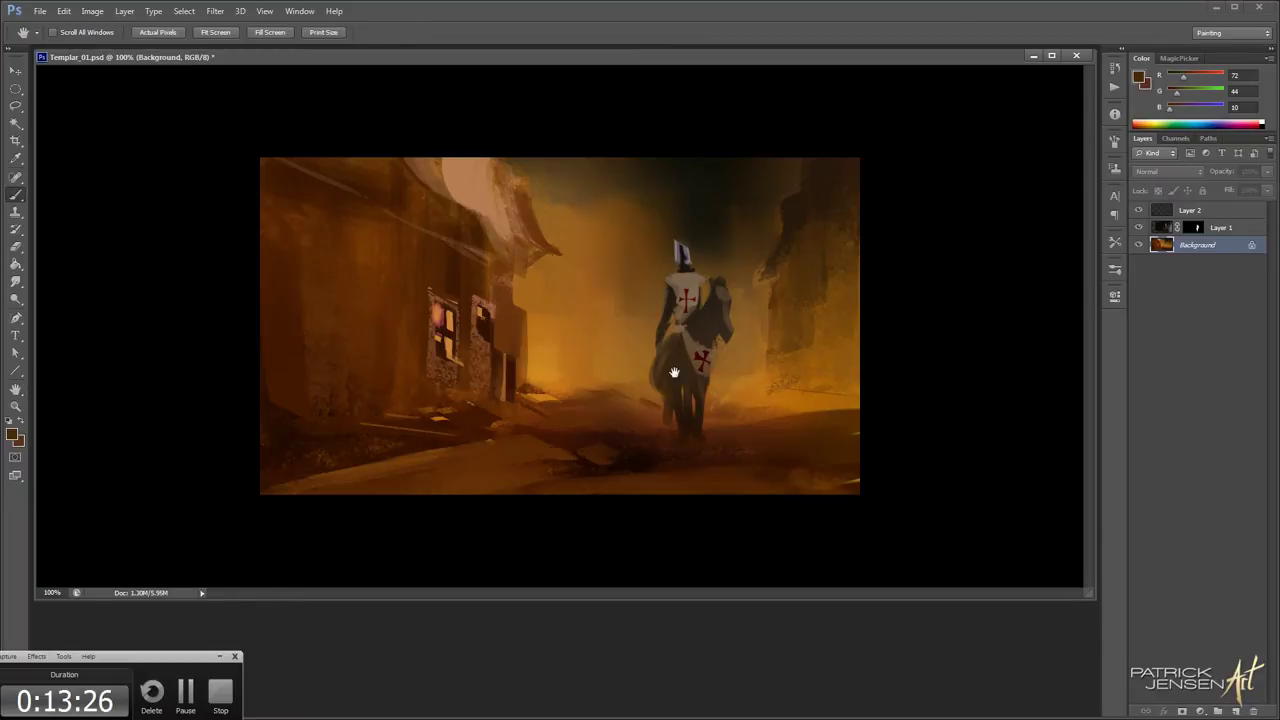
pyautogui.click(38, 33)
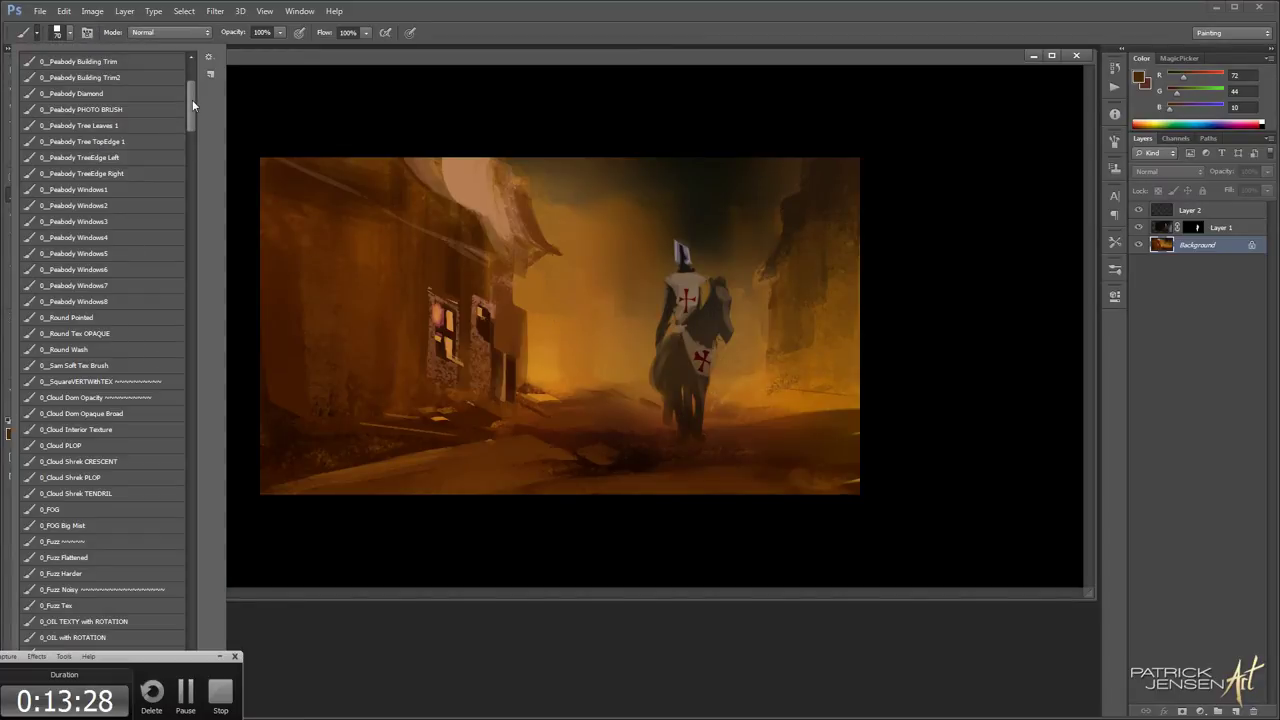
pyautogui.scroll(1, 192, 100)
pyautogui.click(157, 601)
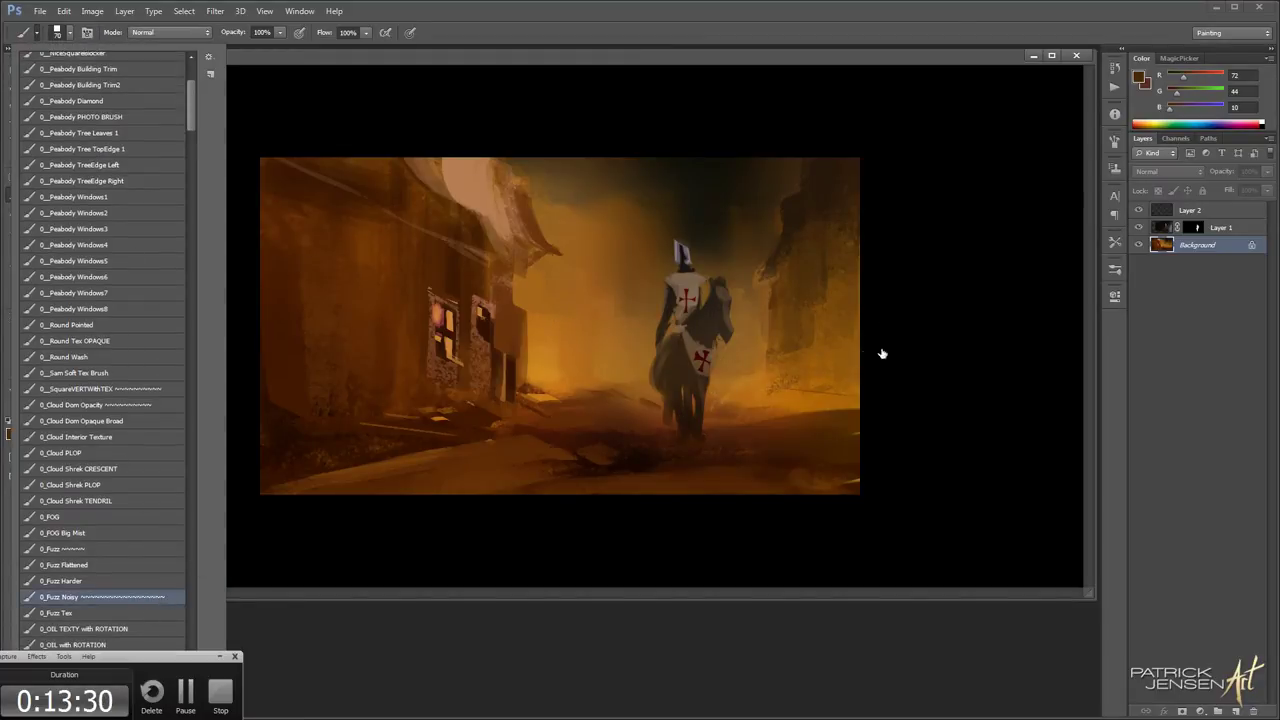
pyautogui.moveTo(920, 346); pyautogui.dragTo(857, 350)
pyautogui.press('space')
pyautogui.moveTo(869, 395)
pyautogui.mouseDown()
pyautogui.moveTo(760, 429)
pyautogui.moveTo(836, 283)
pyautogui.mouseUp()
pyautogui.moveTo(809, 173)
pyautogui.mouseDown()
pyautogui.moveTo(819, 139)
pyautogui.moveTo(793, 213)
pyautogui.moveTo(731, 217)
pyautogui.moveTo(622, 206)
pyautogui.moveTo(640, 164)
pyautogui.mouseUp()
# Darken the sky over the street and the left building's roof with large soft strokes, undoing the first dab
pyautogui.press(']')
pyautogui.press(']')
pyautogui.click(591, 197)
pyautogui.hotkey('ctrl', 'z')
pyautogui.press('[')
pyautogui.press('[')
pyautogui.click(593, 197)
pyautogui.moveTo(508, 252); pyautogui.dragTo(595, 109)
# Darken the left building's facade with a 600 px black brush, undoing the first stroke
pyautogui.press(']')
pyautogui.moveTo(329, 232); pyautogui.dragTo(324, 407)
pyautogui.hotkey('ctrl', 'z')
pyautogui.moveTo(318, 184); pyautogui.dragTo(339, 283)
# Deepen the left facade with black in Color Burn mode at 30% opacity, undoing the stronger strokes, and restore the brush mode to Normal
pyautogui.click(168, 32)
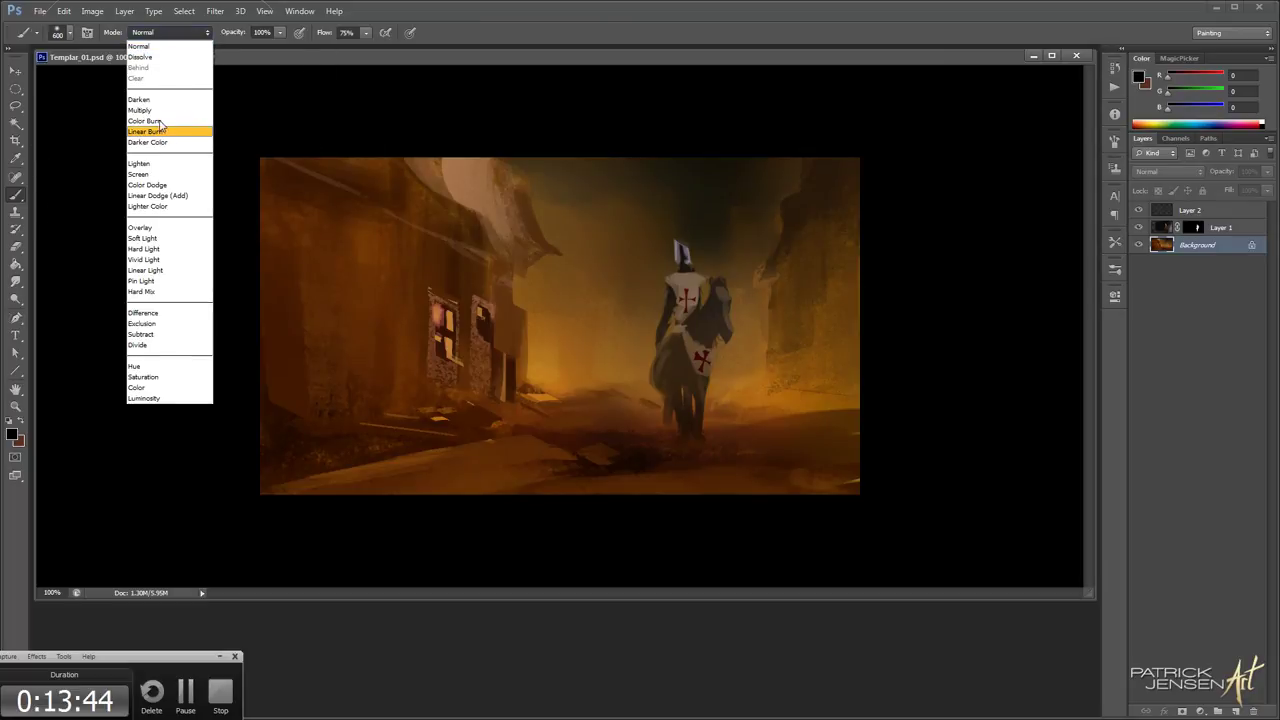
pyautogui.click(150, 121)
pyautogui.moveTo(229, 114)
pyautogui.mouseDown()
pyautogui.moveTo(257, 357)
pyautogui.moveTo(410, 237)
pyautogui.moveTo(351, 414)
pyautogui.mouseUp()
pyautogui.hotkey('ctrl', 'z')
pyautogui.press('3')
pyautogui.hotkey('ctrl', 'z')
pyautogui.moveTo(377, 203); pyautogui.dragTo(299, 359)
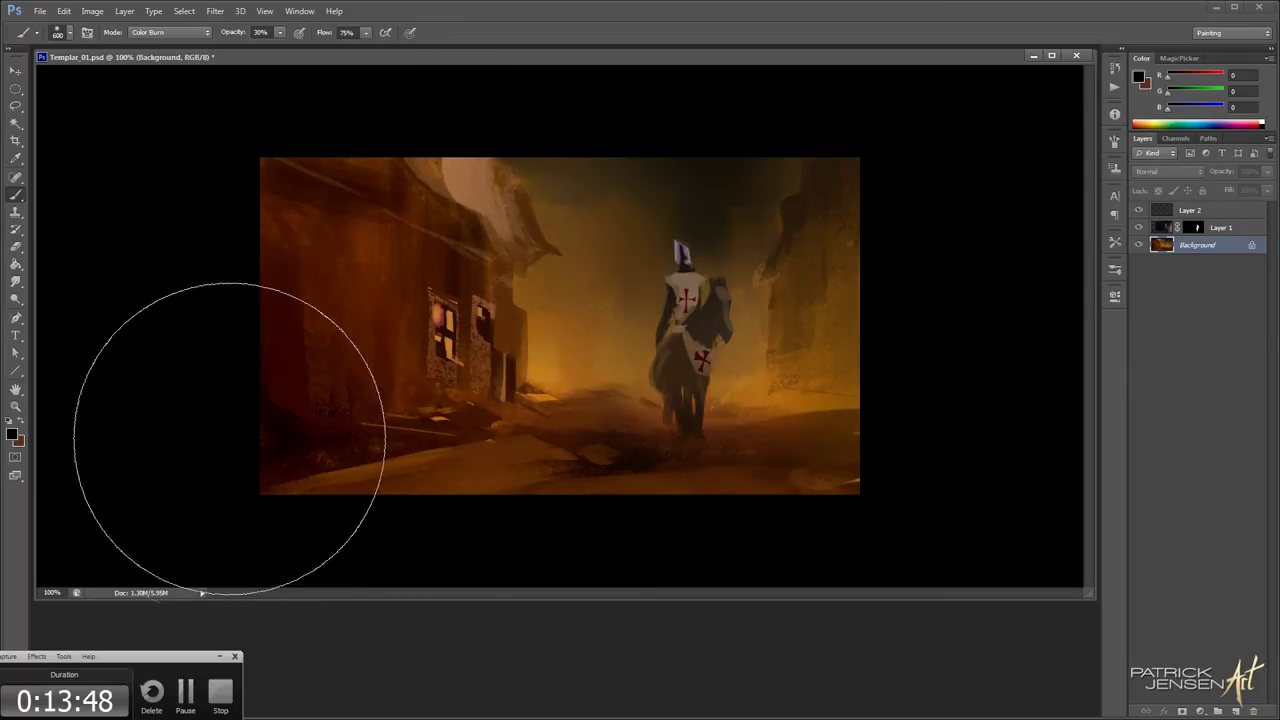
pyautogui.click(171, 32)
pyautogui.click(165, 34)
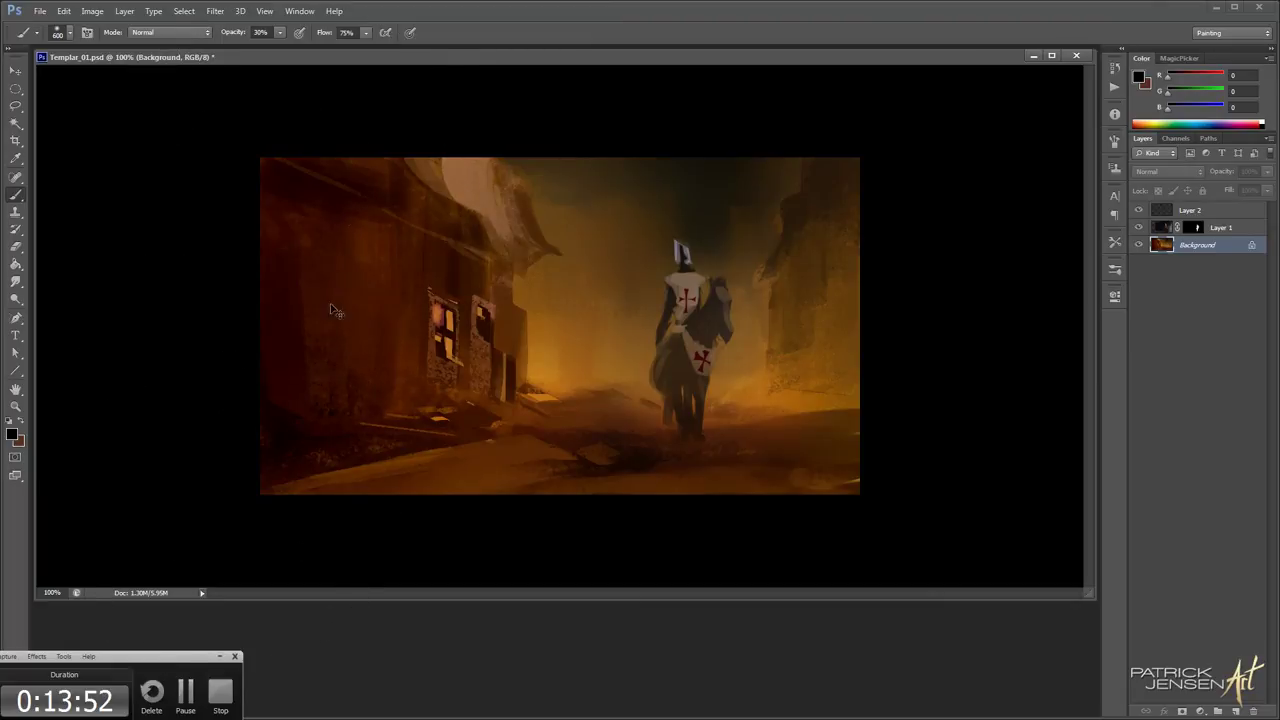
# Shrink the soft black brush from its large size to a small tip
pyautogui.press('[')
pyautogui.press('[')
pyautogui.press('[')
pyautogui.press('[')
pyautogui.press('[')
pyautogui.press('[')
pyautogui.press('[')
pyautogui.press('[')
pyautogui.press('[')
pyautogui.press('[')
pyautogui.press('[')
pyautogui.press('[')
pyautogui.press('[')
pyautogui.press('[')
pyautogui.press('[')
pyautogui.press('[')
pyautogui.press('[')
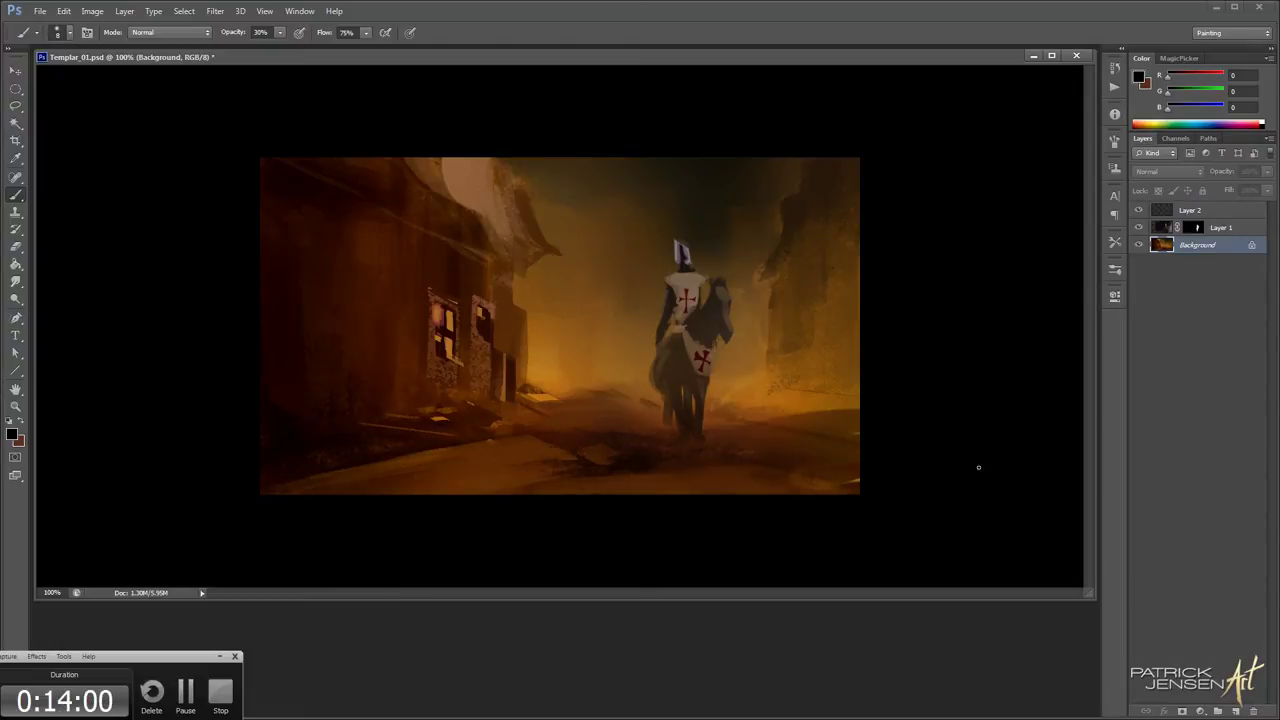
# Duplicate Layer 1 containing the rider and hide the original layer
pyautogui.press('v')
pyautogui.click(1241, 228)
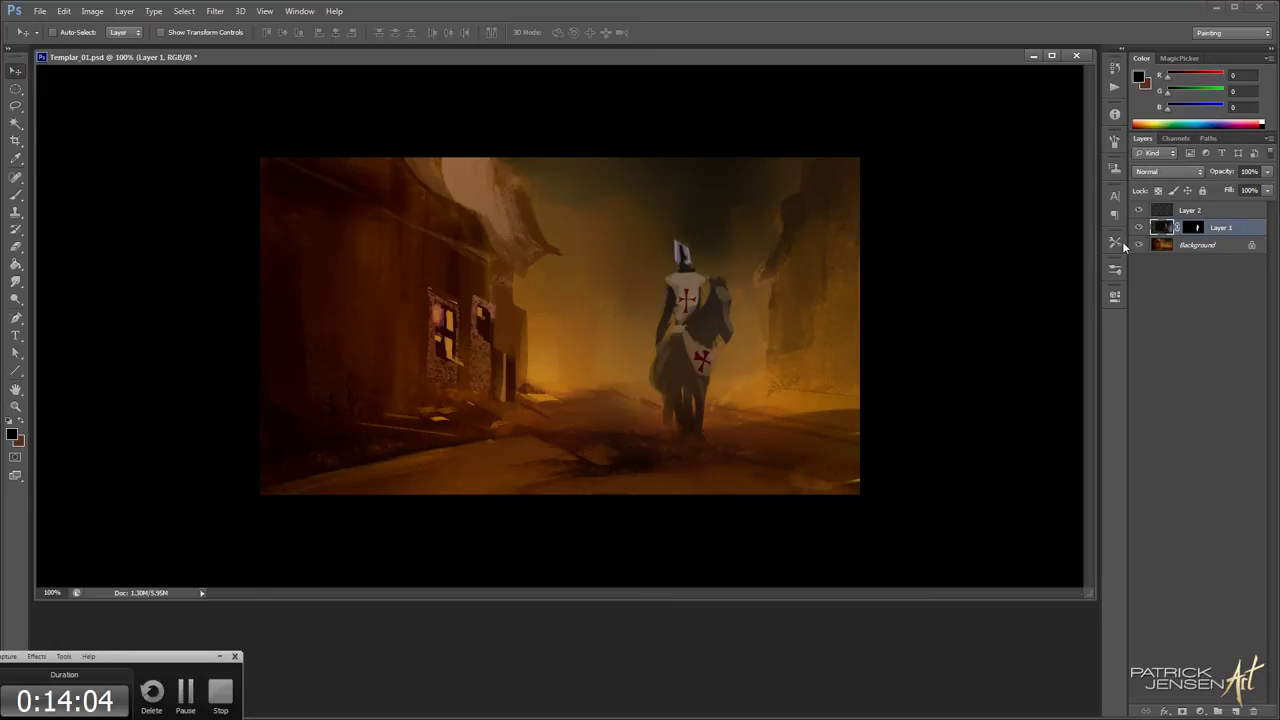
pyautogui.rightClick(1222, 228)
pyautogui.click(1192, 270)
pyautogui.press('Return')
pyautogui.click(1138, 245)
pyautogui.hotkey('ctrl', 't')
pyautogui.moveTo(861, 102); pyautogui.dragTo(702, 224)
pyautogui.hotkey('ctrl', 'z')
pyautogui.press('Escape')
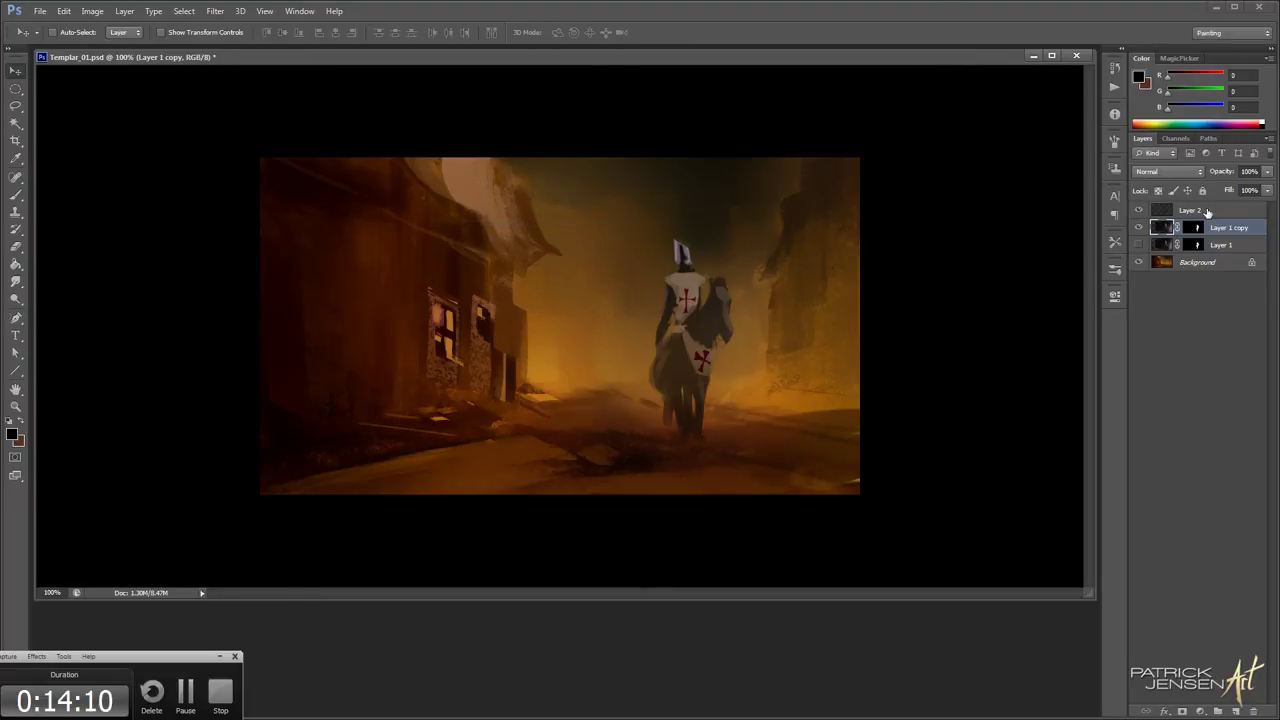
# Scale Layer 2 and Layer 1 copy together to about 47% and place the smaller rider farther down the street
pyautogui.click(1208, 212)
pyautogui.keyDown('ctrl'); pyautogui.click(1223, 228); pyautogui.keyUp('ctrl')
pyautogui.hotkey('ctrl', 't')
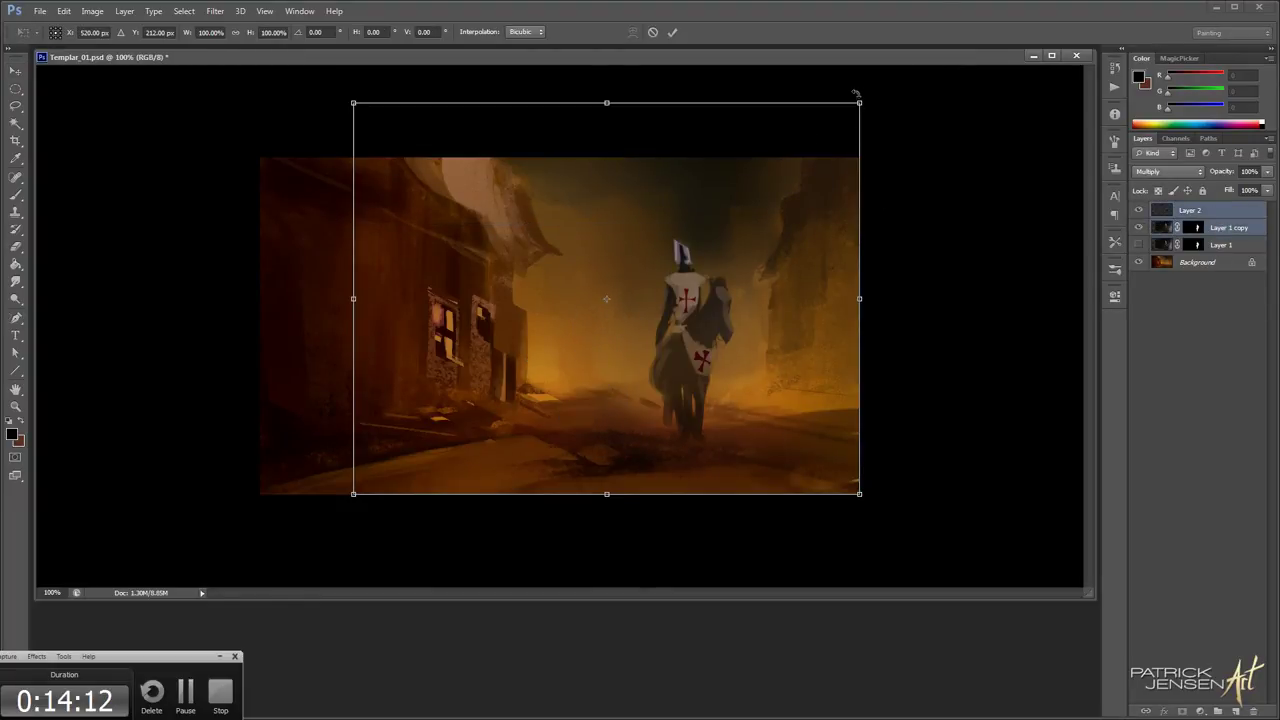
pyautogui.moveTo(856, 95); pyautogui.dragTo(709, 217)
pyautogui.moveTo(651, 302); pyautogui.dragTo(746, 253)
pyautogui.moveTo(807, 168); pyautogui.dragTo(751, 213)
pyautogui.moveTo(688, 267); pyautogui.dragTo(741, 270)
pyautogui.moveTo(805, 215); pyautogui.dragTo(757, 249)
pyautogui.moveTo(711, 286); pyautogui.dragTo(745, 292)
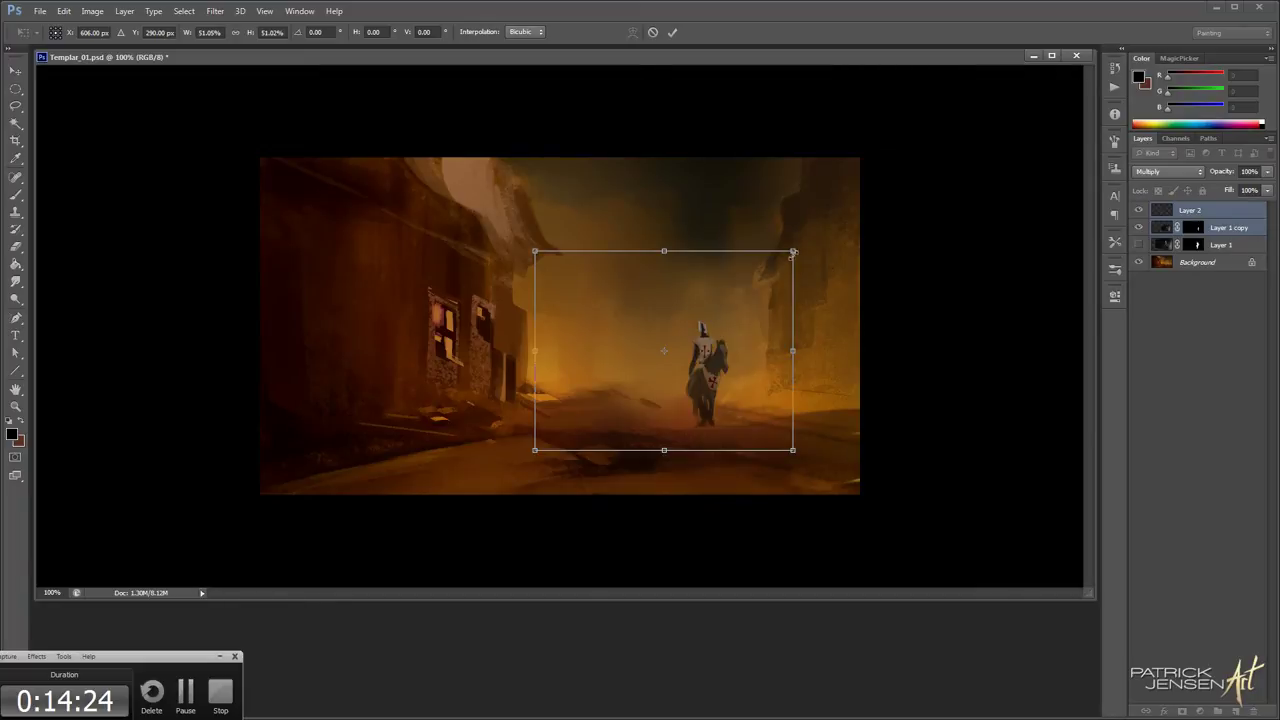
pyautogui.moveTo(792, 252); pyautogui.dragTo(746, 294)
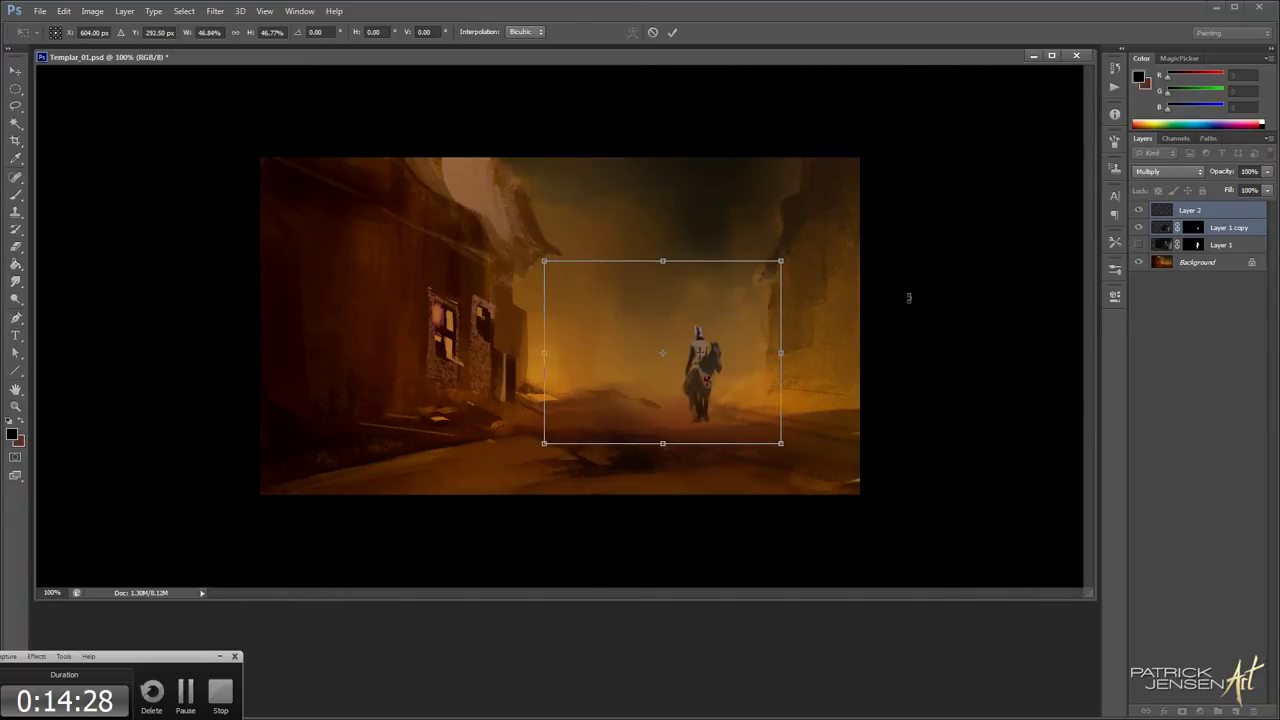
pyautogui.press('Return')
# Return to the Brush tool on the Background layer and enlarge the brush to 200 px
pyautogui.press('b')
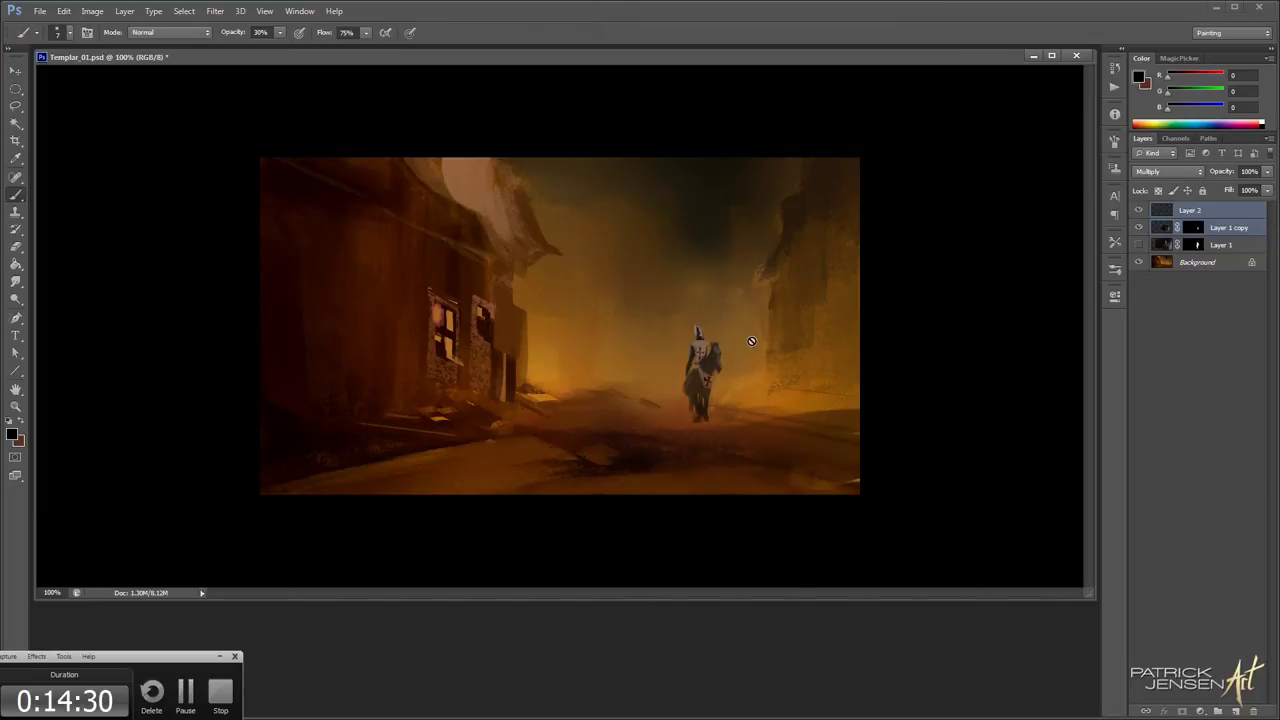
pyautogui.click(1171, 262)
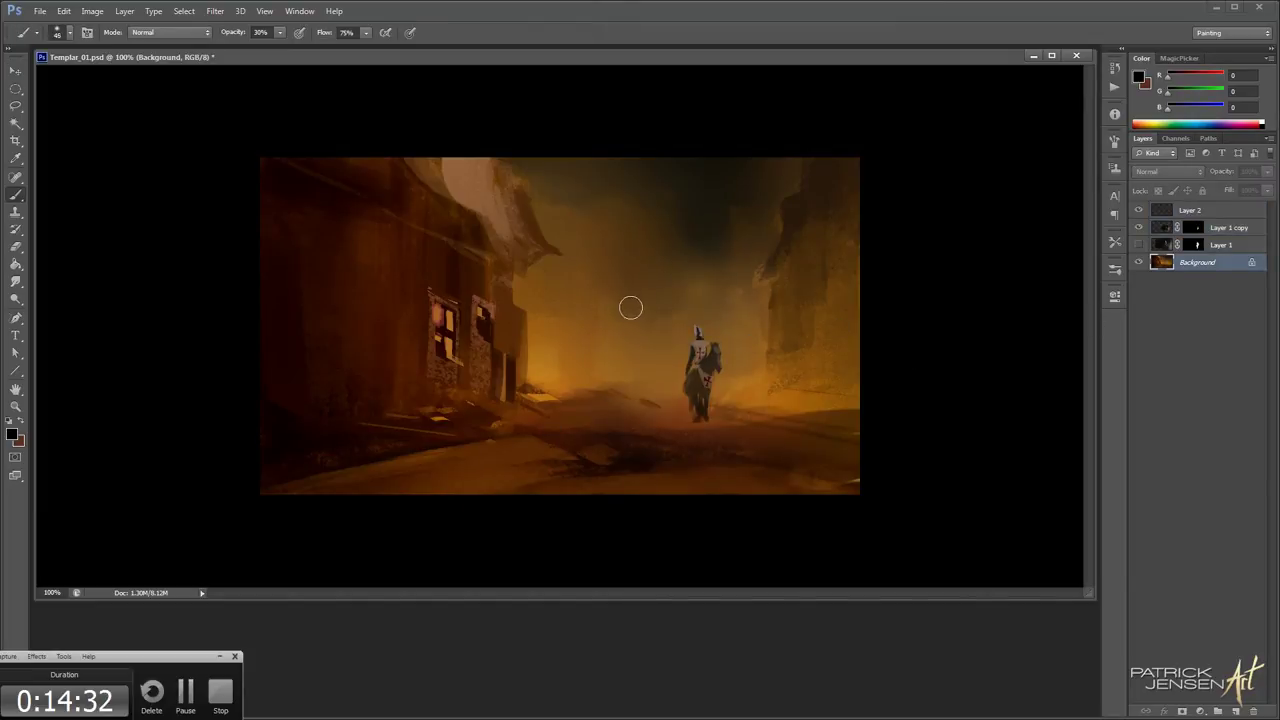
pyautogui.press(']')
pyautogui.press(']')
pyautogui.press(']')
pyautogui.press(']')
pyautogui.press(']')
pyautogui.press(']')
pyautogui.press(']')
pyautogui.press(']')
# Add a Channel Mixer adjustment layer above the Background and set red to +148% in the Red output channel
pyautogui.click(1200, 711)
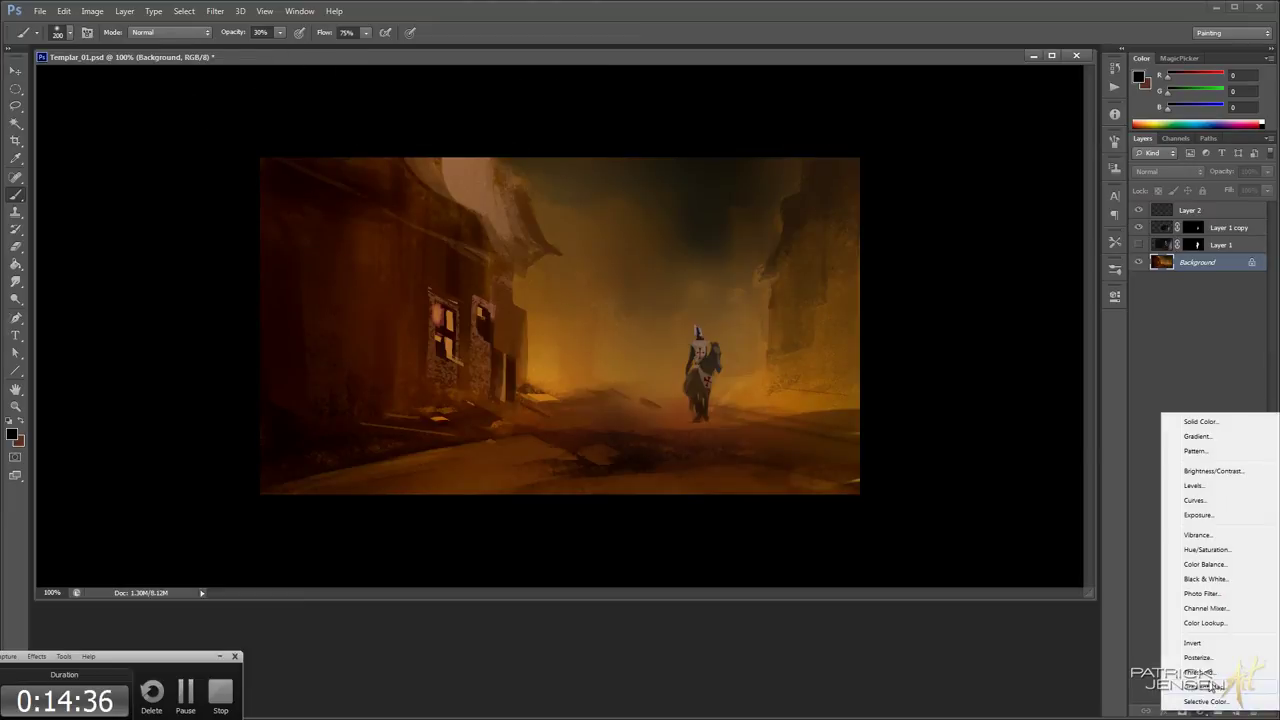
pyautogui.click(1207, 622)
pyautogui.moveTo(1012, 398); pyautogui.dragTo(1061, 398)
pyautogui.click(1026, 349)
pyautogui.click(1029, 359)
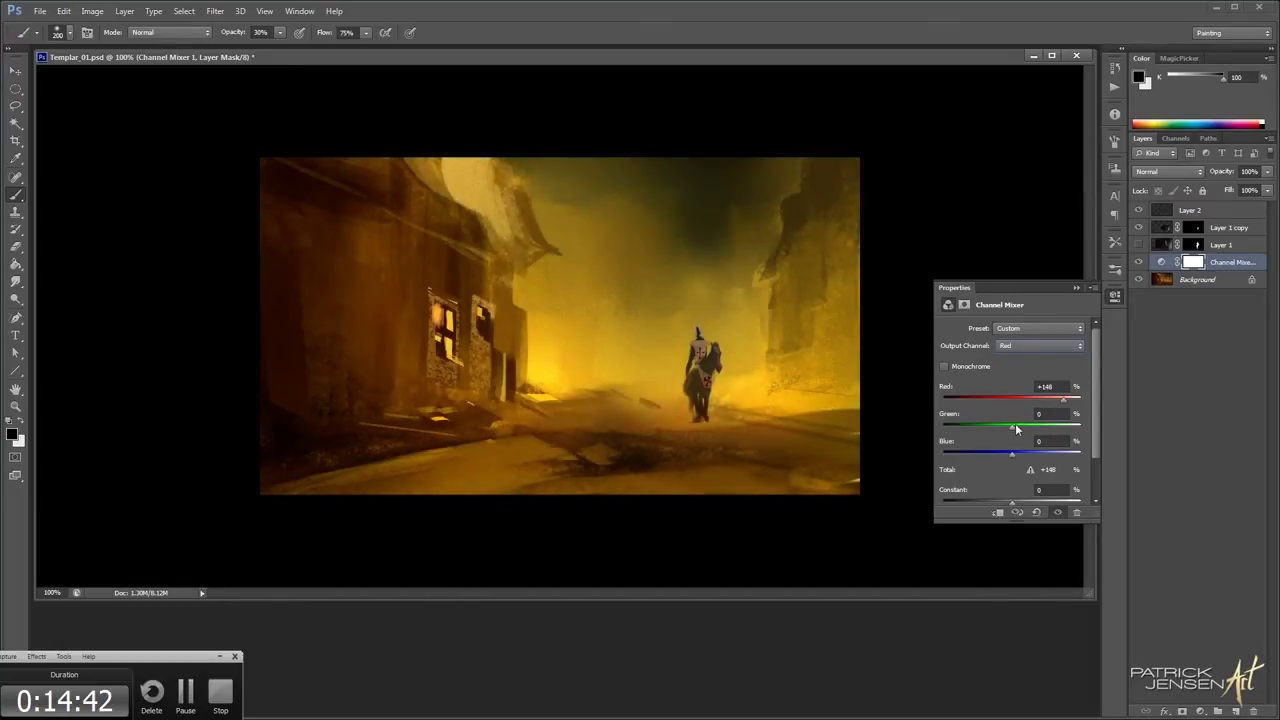
# Invert the Channel Mixer layer's mask to black and switch the foreground colour to the light swatch
pyautogui.click(1115, 295)
pyautogui.hotkey('ctrl', 'i')
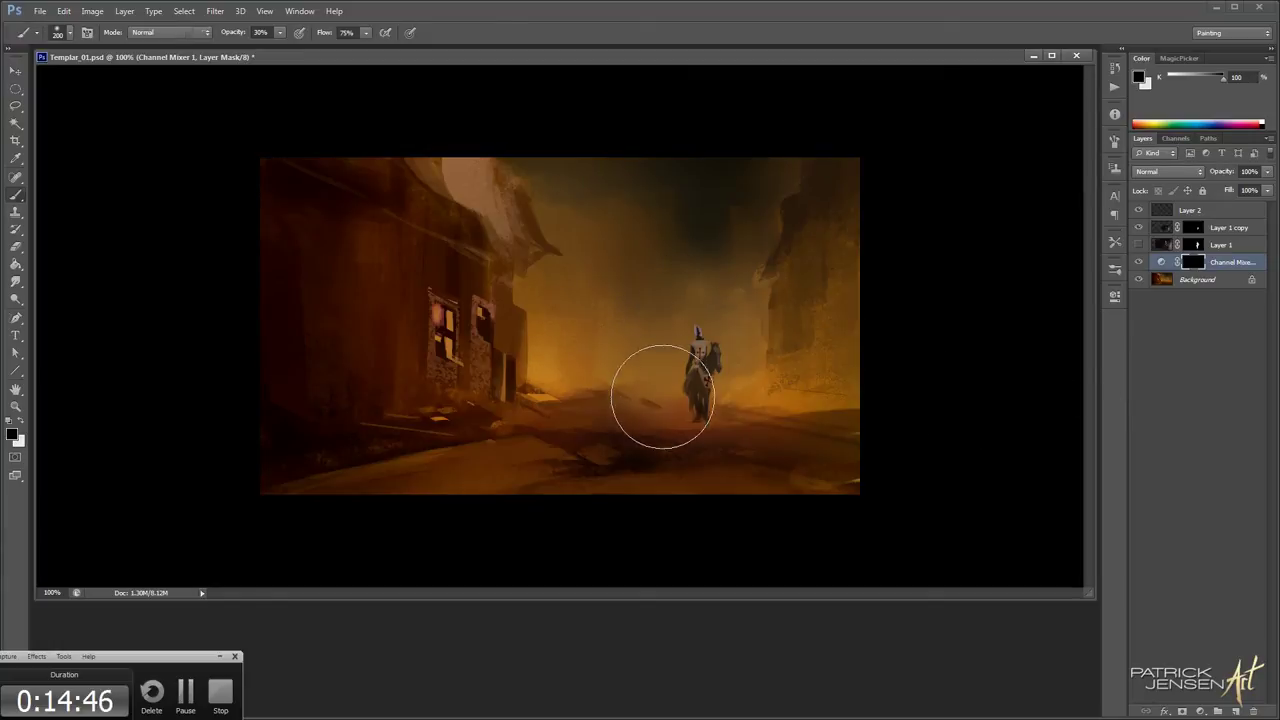
pyautogui.press('x')
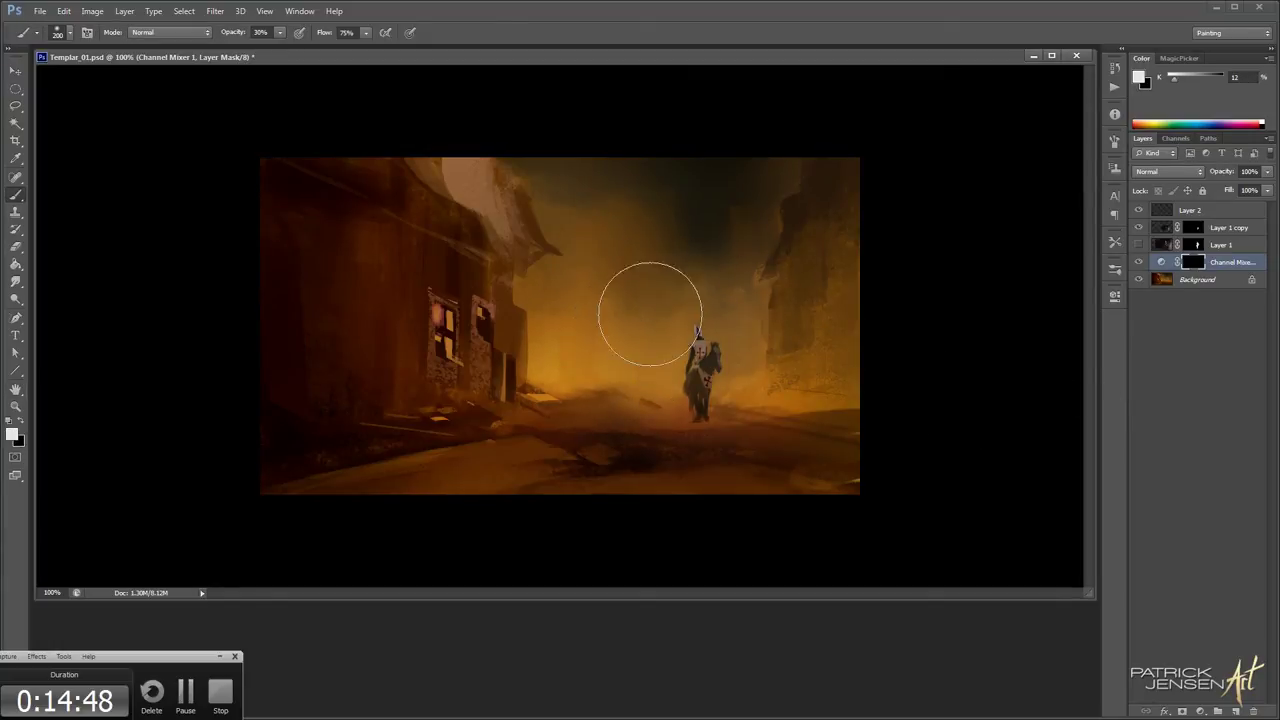
# Set the brush to 100% opacity and paint light on the Channel Mixer mask to reveal the glow beside the left house
pyautogui.press('0')
pyautogui.moveTo(490, 169); pyautogui.dragTo(523, 362)
pyautogui.hotkey('ctrl', 'z')
pyautogui.press(']')
pyautogui.moveTo(529, 212)
pyautogui.mouseDown()
pyautogui.moveTo(494, 382)
pyautogui.moveTo(652, 392)
pyautogui.mouseUp()
# Paint the Channel Mixer mask with a 400 px brush over the central haze, then a 250 px brush around the rider
pyautogui.press('[')
pyautogui.press('[')
pyautogui.press('[')
pyautogui.press('[')
pyautogui.press(']')
pyautogui.press(']')
pyautogui.press(']')
pyautogui.press(']')
pyautogui.press(']')
pyautogui.press(']')
pyautogui.press(']')
pyautogui.press(']')
pyautogui.press(']')
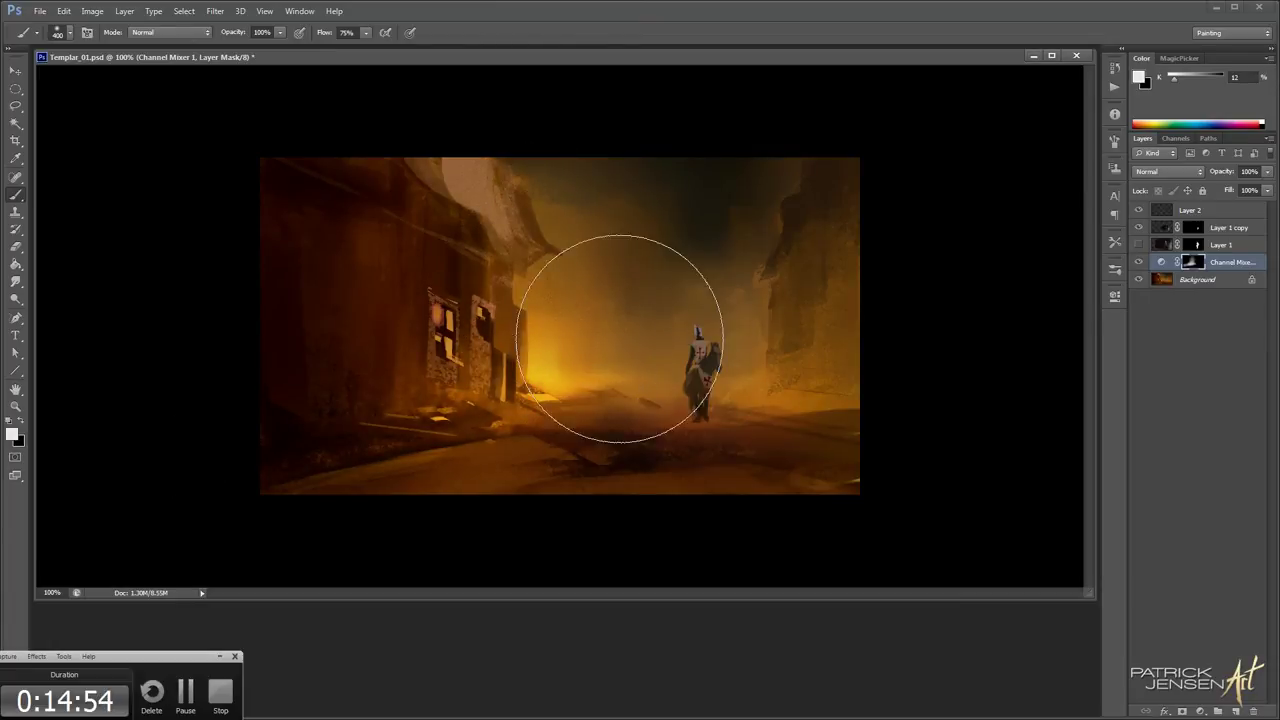
pyautogui.moveTo(644, 280); pyautogui.dragTo(640, 362)
pyautogui.press('[')
pyautogui.press('[')
pyautogui.press('[')
pyautogui.moveTo(726, 350); pyautogui.dragTo(729, 383)
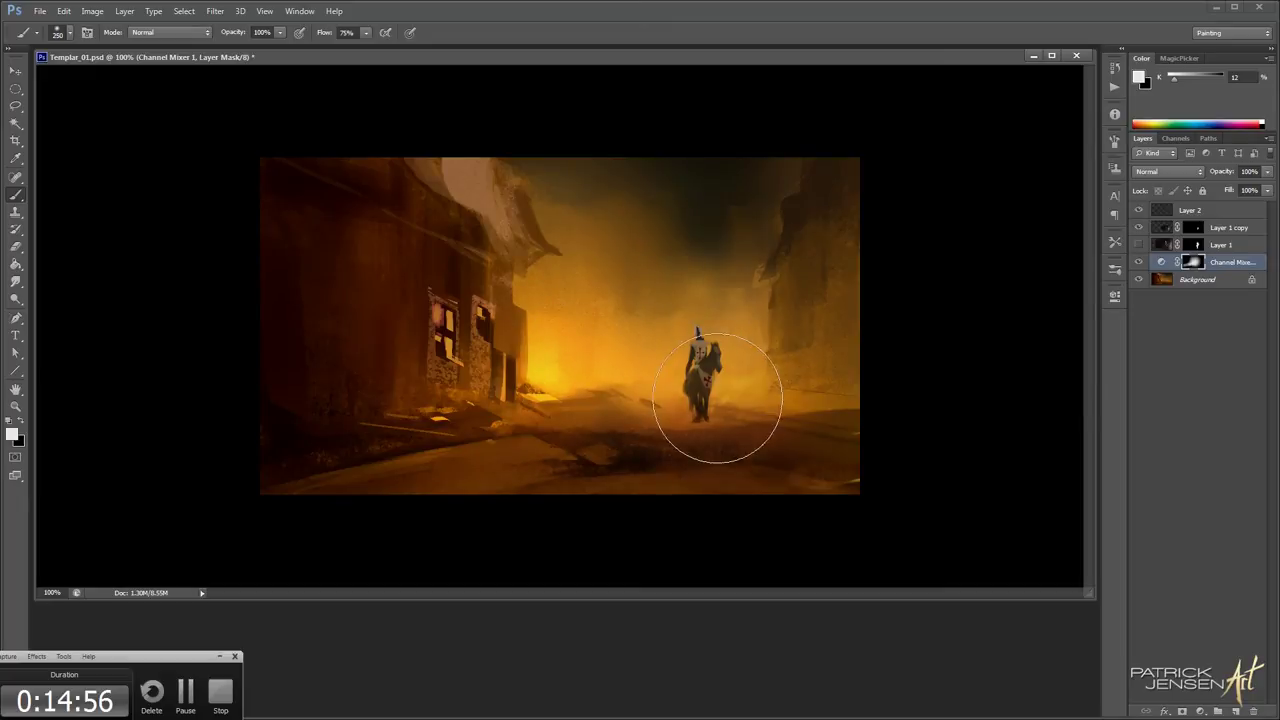
# Reveal the mask's glow along the right building with a smaller brush, then paint black to mask out the ground beneath the rider
pyautogui.press('[')
pyautogui.press('[')
pyautogui.press('[')
pyautogui.press('[')
pyautogui.press('[')
pyautogui.press('[')
pyautogui.press('[')
pyautogui.moveTo(811, 277)
pyautogui.mouseDown()
pyautogui.moveTo(796, 397)
pyautogui.moveTo(828, 212)
pyautogui.moveTo(848, 393)
pyautogui.mouseUp()
pyautogui.press('x')
pyautogui.press('[')
pyautogui.moveTo(720, 429)
pyautogui.mouseDown()
pyautogui.moveTo(752, 426)
pyautogui.moveTo(455, 426)
pyautogui.moveTo(760, 437)
pyautogui.mouseUp()
pyautogui.press('space')
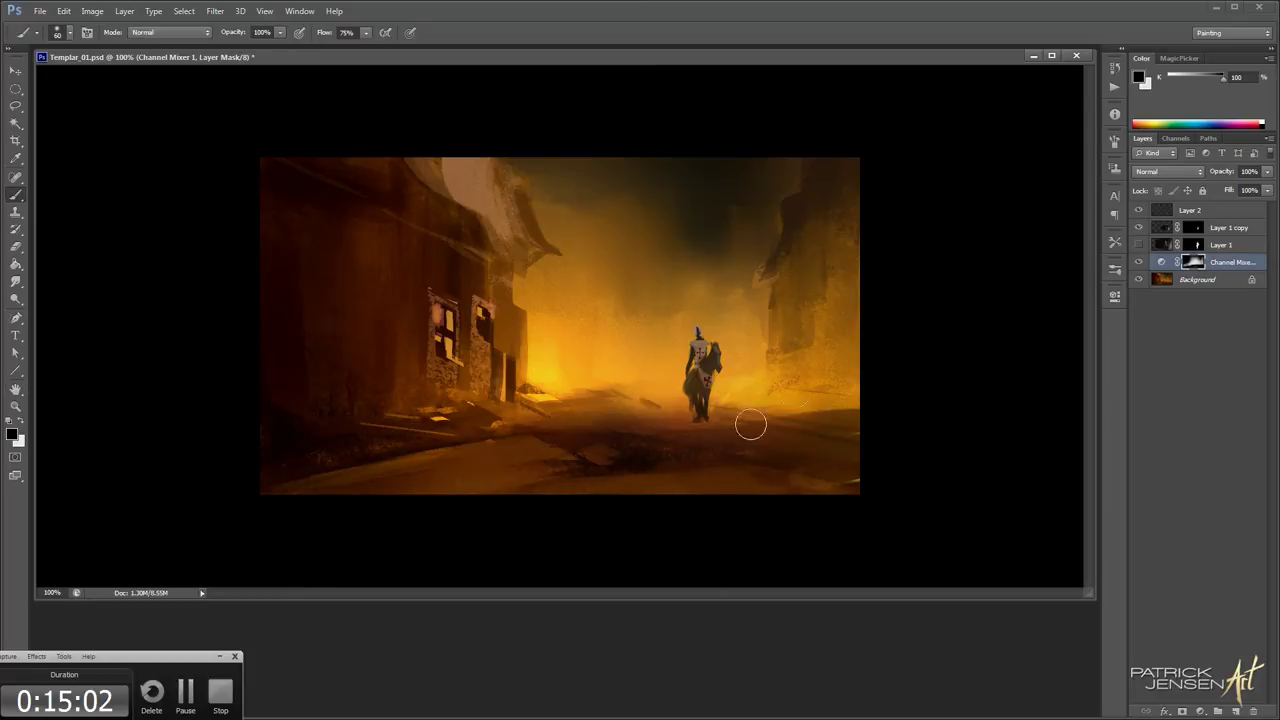
# Create a new layer above the Channel Mixer layer and set its blend mode to Screen
pyautogui.hotkey('ctrl', 'shift', 'alt', 'n')
pyautogui.click(1168, 171)
pyautogui.click(1164, 294)
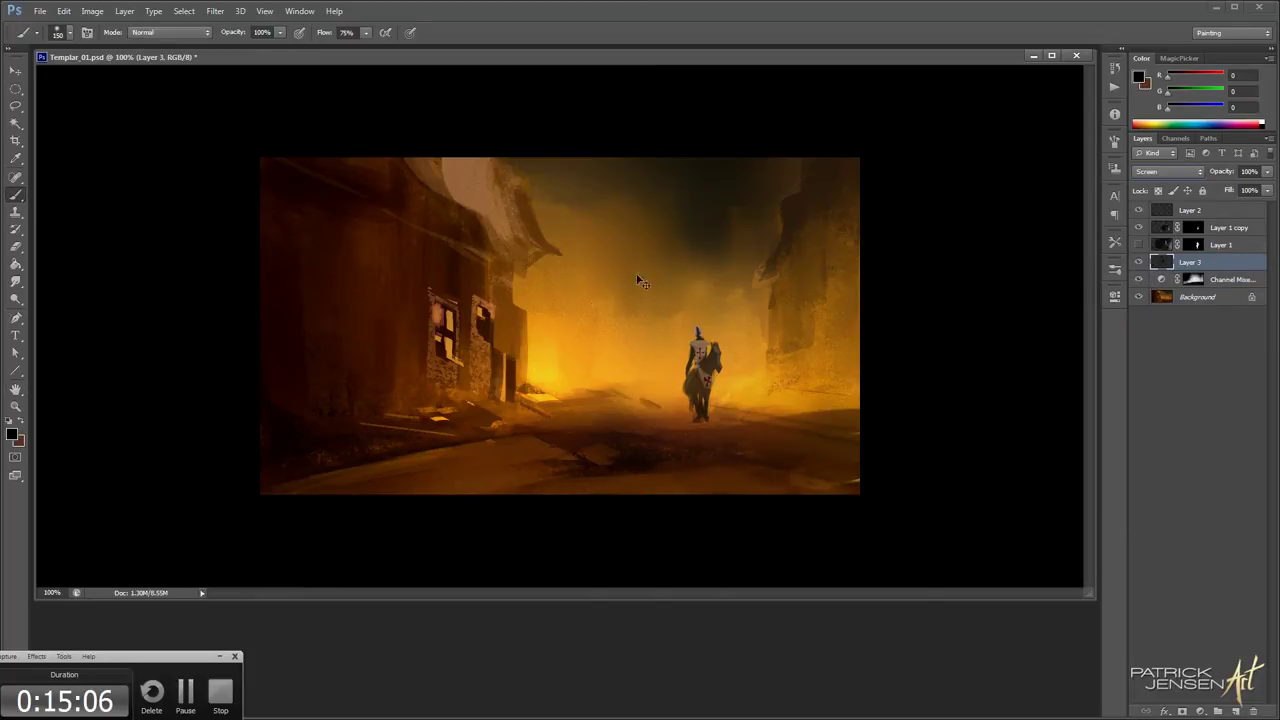
# Sample orange from the sky and brush a soft glow over the left house's roof edge and wall on the Screen layer
pyautogui.keyDown('alt'); pyautogui.click(590, 270); pyautogui.keyUp('alt')
pyautogui.moveTo(592, 214)
pyautogui.mouseDown()
pyautogui.moveTo(631, 303)
pyautogui.moveTo(640, 260)
pyautogui.mouseUp()
pyautogui.hotkey('ctrl', 'z')
pyautogui.press(']')
pyautogui.press(']')
pyautogui.press(']')
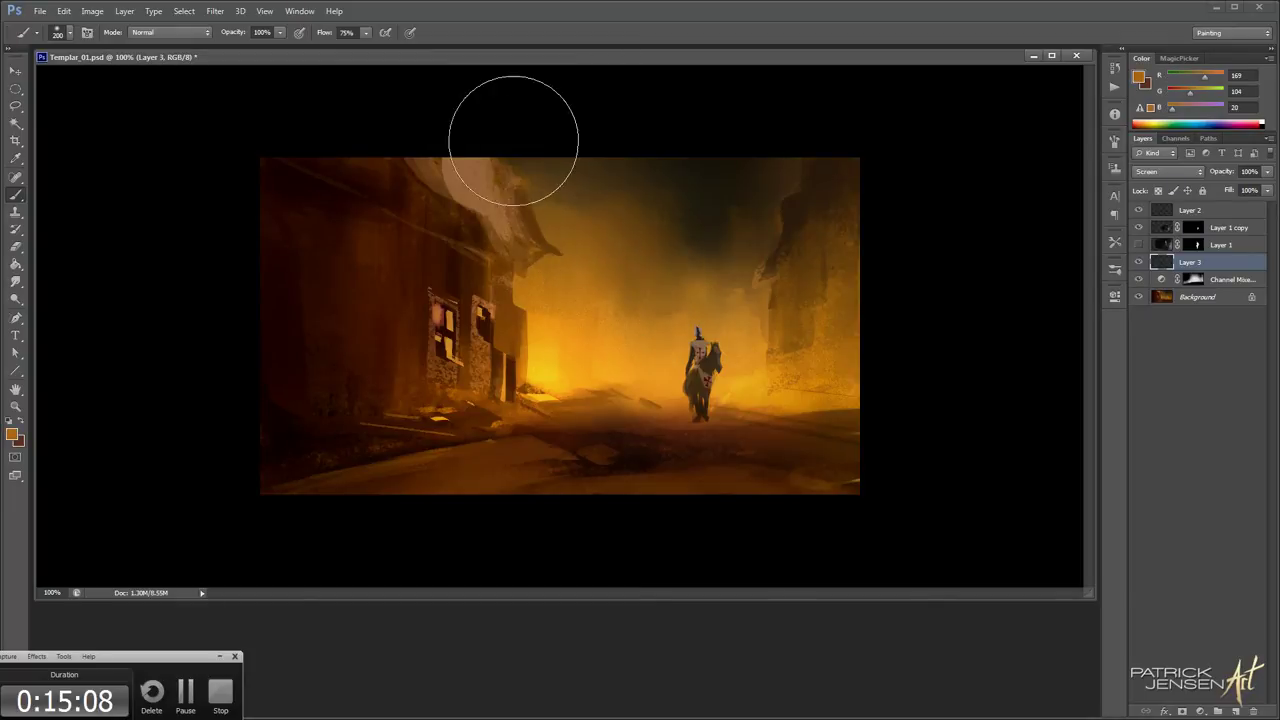
pyautogui.moveTo(505, 140)
pyautogui.mouseDown()
pyautogui.moveTo(525, 220)
pyautogui.moveTo(595, 312)
pyautogui.mouseUp()
pyautogui.hotkey('ctrl', 'z')
pyautogui.press(']')
pyautogui.moveTo(432, 175); pyautogui.dragTo(523, 285)
pyautogui.press('[')
pyautogui.press('[')
pyautogui.moveTo(503, 351); pyautogui.dragTo(503, 370)
pyautogui.press('[')
pyautogui.press('[')
# Spread the soft glow across the sky toward the right building, resampling the colour from the upper sky
pyautogui.moveTo(527, 255)
pyautogui.mouseDown()
pyautogui.moveTo(527, 341)
pyautogui.moveTo(528, 240)
pyautogui.moveTo(535, 252)
pyautogui.moveTo(492, 141)
pyautogui.moveTo(567, 264)
pyautogui.moveTo(599, 248)
pyautogui.moveTo(582, 222)
pyautogui.moveTo(595, 259)
pyautogui.moveTo(700, 306)
pyautogui.mouseUp()
pyautogui.press(']')
pyautogui.press(']')
pyautogui.keyDown('alt'); pyautogui.click(640, 230); pyautogui.keyUp('alt')
pyautogui.press(']')
pyautogui.moveTo(637, 222)
pyautogui.mouseDown()
pyautogui.moveTo(726, 272)
pyautogui.moveTo(751, 247)
pyautogui.moveTo(811, 234)
pyautogui.moveTo(781, 332)
pyautogui.moveTo(815, 286)
pyautogui.mouseUp()
pyautogui.press('[')
pyautogui.press('[')
pyautogui.press('space')
# Create another new layer in Normal mode and darken the foreground street with sampled dark tones
pyautogui.press('b')
pyautogui.keyDown('alt'); pyautogui.click(646, 486); pyautogui.keyUp('alt')
pyautogui.hotkey('ctrl', 'alt', 'shift', 'n')
pyautogui.keyDown('alt'); pyautogui.click(611, 453); pyautogui.keyUp('alt')
pyautogui.moveTo(907, 485); pyautogui.dragTo(337, 505)
pyautogui.hotkey('ctrl', 'z')
pyautogui.moveTo(813, 501)
pyautogui.mouseDown()
pyautogui.moveTo(411, 519)
pyautogui.moveTo(281, 556)
pyautogui.moveTo(794, 516)
pyautogui.moveTo(296, 555)
pyautogui.mouseUp()
pyautogui.press('[')
pyautogui.press('[')
pyautogui.keyDown('alt'); pyautogui.click(510, 533); pyautogui.keyUp('alt')
# Darken the left house's wall and roof with large soft strokes, sampling a dark brown from the wall
pyautogui.press(']')
pyautogui.press(']')
pyautogui.press(']')
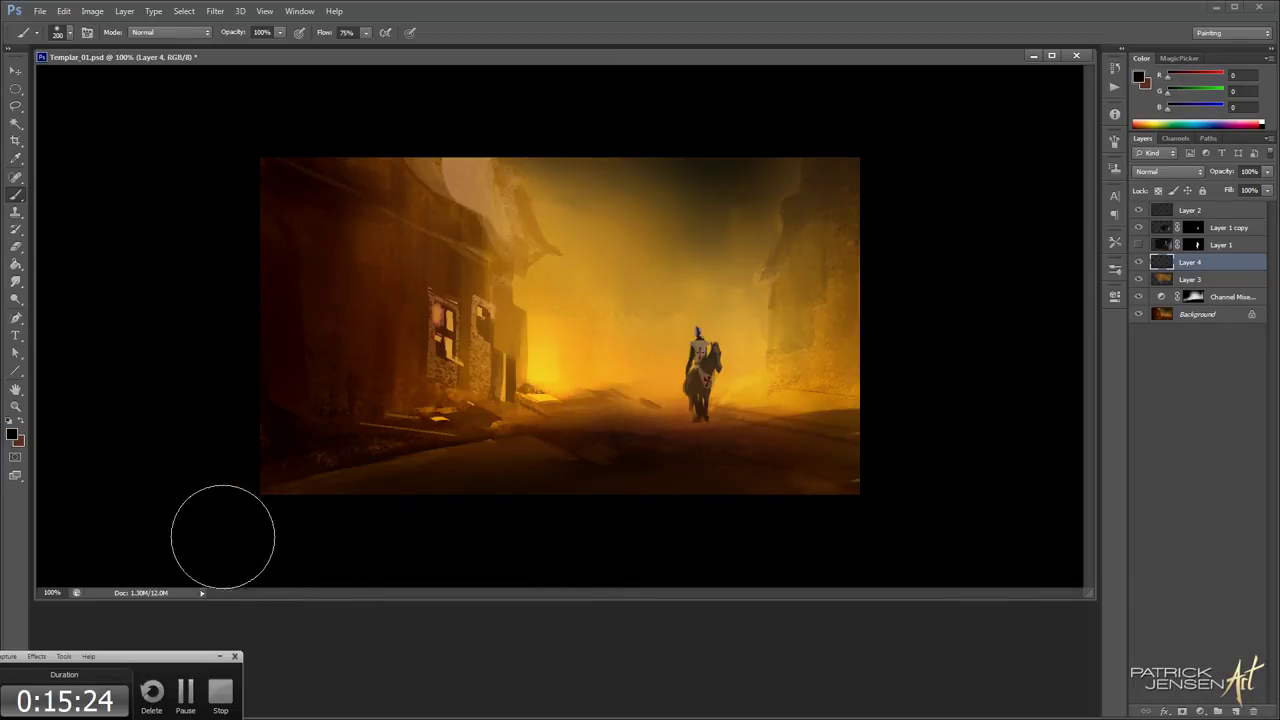
pyautogui.press(']')
pyautogui.press(']')
pyautogui.moveTo(355, 241); pyautogui.dragTo(330, 356)
pyautogui.keyDown('alt'); pyautogui.click(342, 287); pyautogui.keyUp('alt')
pyautogui.press('[')
pyautogui.press('[')
pyautogui.press('[')
pyautogui.moveTo(405, 280); pyautogui.dragTo(381, 163)
pyautogui.press('[')
pyautogui.press('[')
pyautogui.moveTo(447, 240)
pyautogui.mouseDown()
pyautogui.moveTo(463, 278)
pyautogui.moveTo(489, 284)
pyautogui.mouseUp()
# Switch the brush to the 0__Liner preset
pyautogui.press('[')
pyautogui.press('[')
pyautogui.press('[')
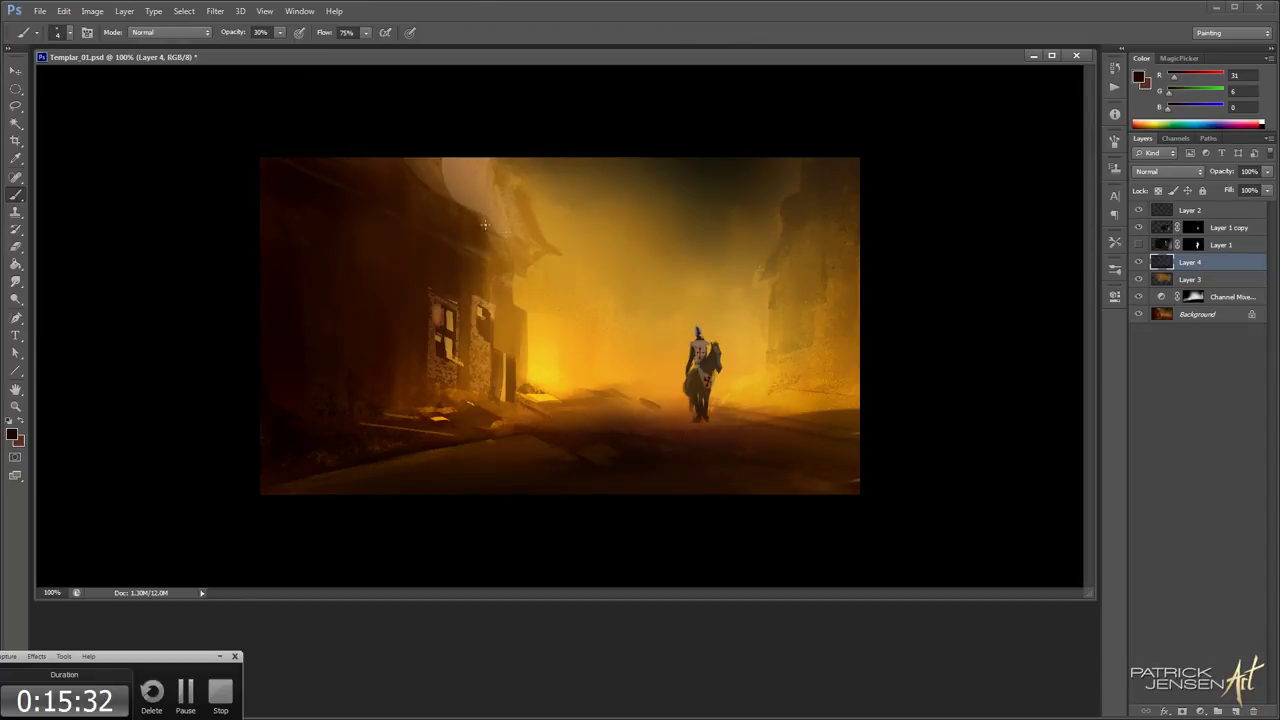
pyautogui.click(44, 35)
pyautogui.moveTo(192, 106); pyautogui.dragTo(190, 83)
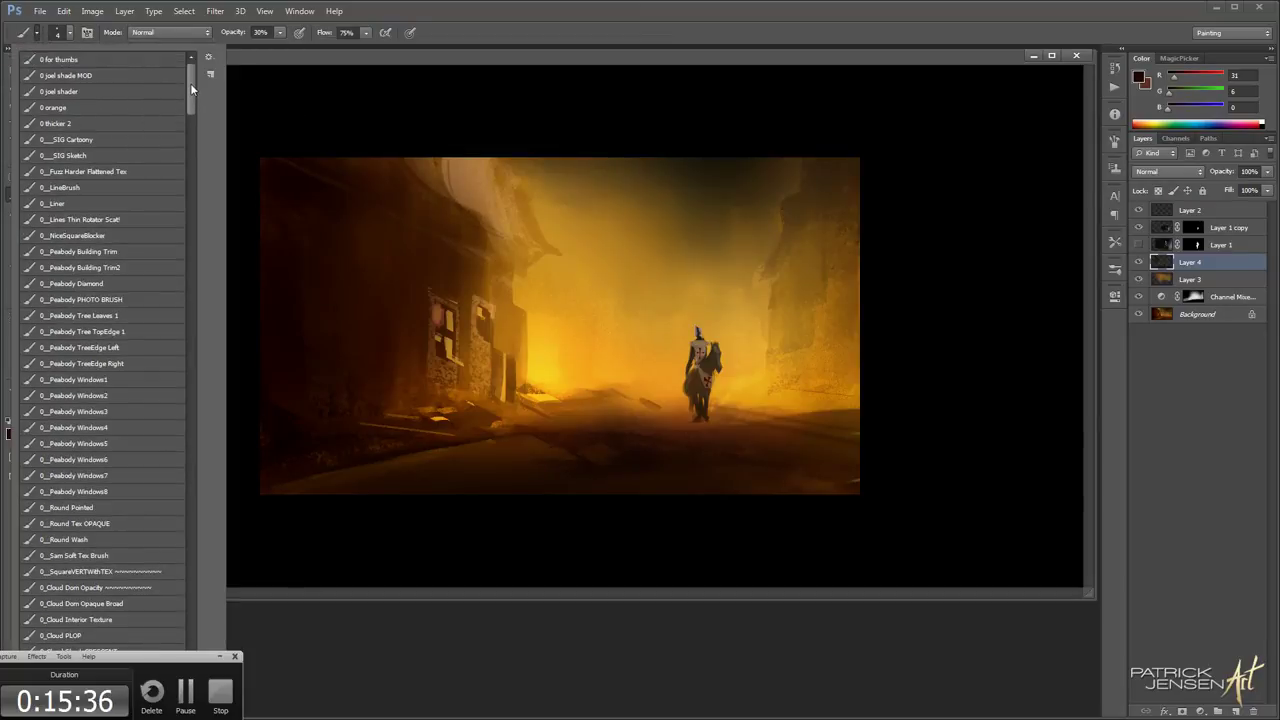
pyautogui.click(119, 190)
pyautogui.doubleClick(148, 205)
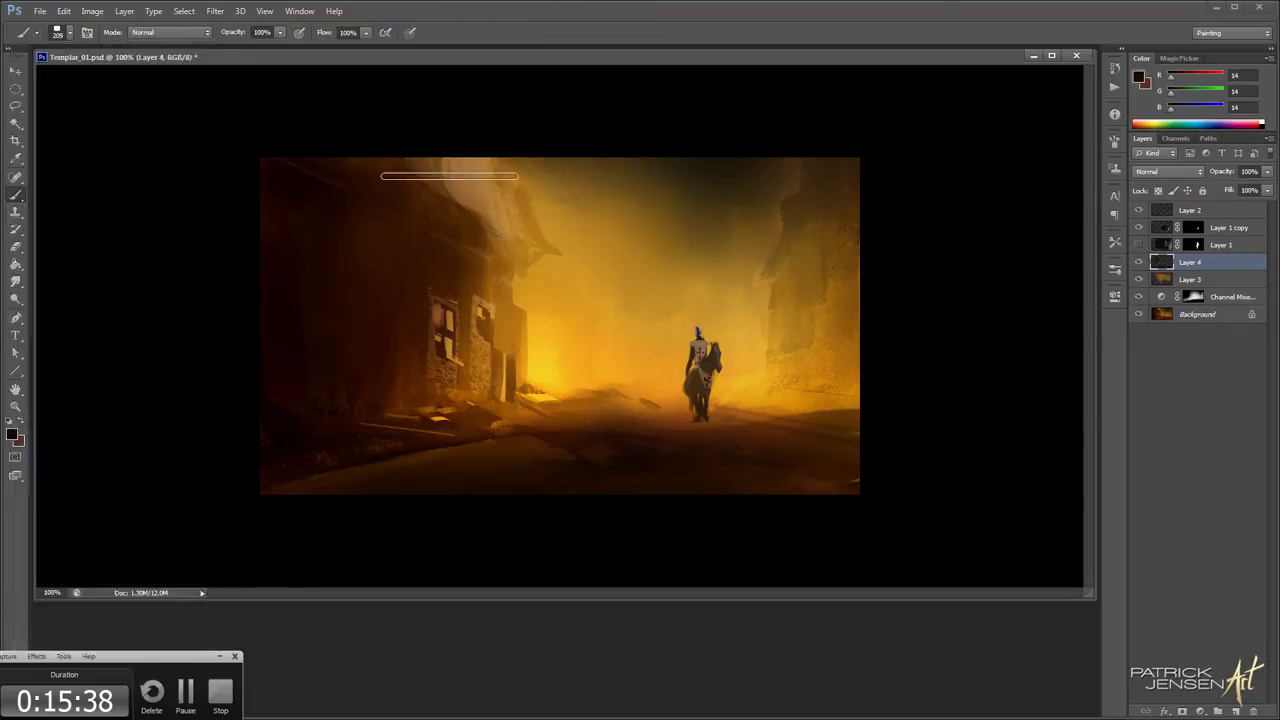
# Reduce the line brush, sample dark browns, and draw thin structural lines on the left house's roof and walls and the right building
pyautogui.moveTo(446, 160)
pyautogui.mouseDown()
pyautogui.moveTo(522, 346)
pyautogui.moveTo(700, 410)
pyautogui.moveTo(610, 288)
pyautogui.mouseUp()
pyautogui.hotkey('ctrl', 'z')
pyautogui.press('[')
pyautogui.press('[')
pyautogui.press('[')
pyautogui.press('[')
pyautogui.hotkey('ctrl', 'z')
pyautogui.keyDown('alt'); pyautogui.click(460, 206); pyautogui.keyUp('alt')
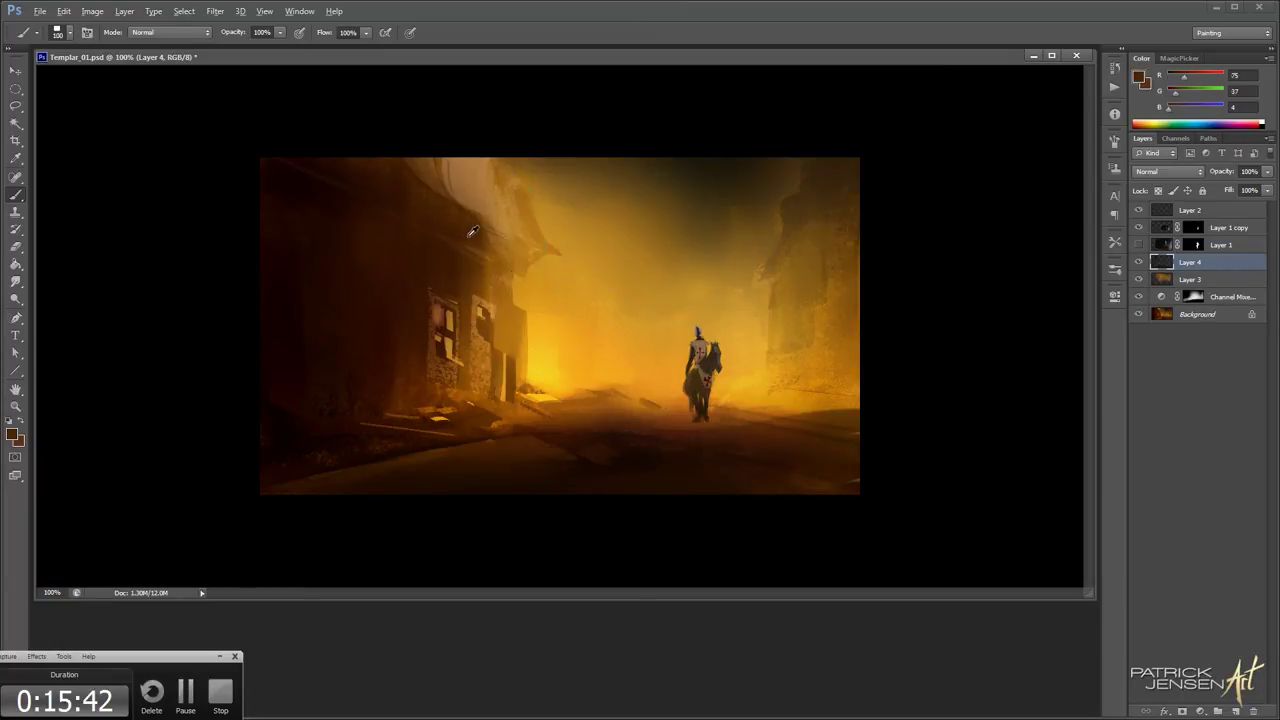
pyautogui.moveTo(467, 195); pyautogui.dragTo(560, 263)
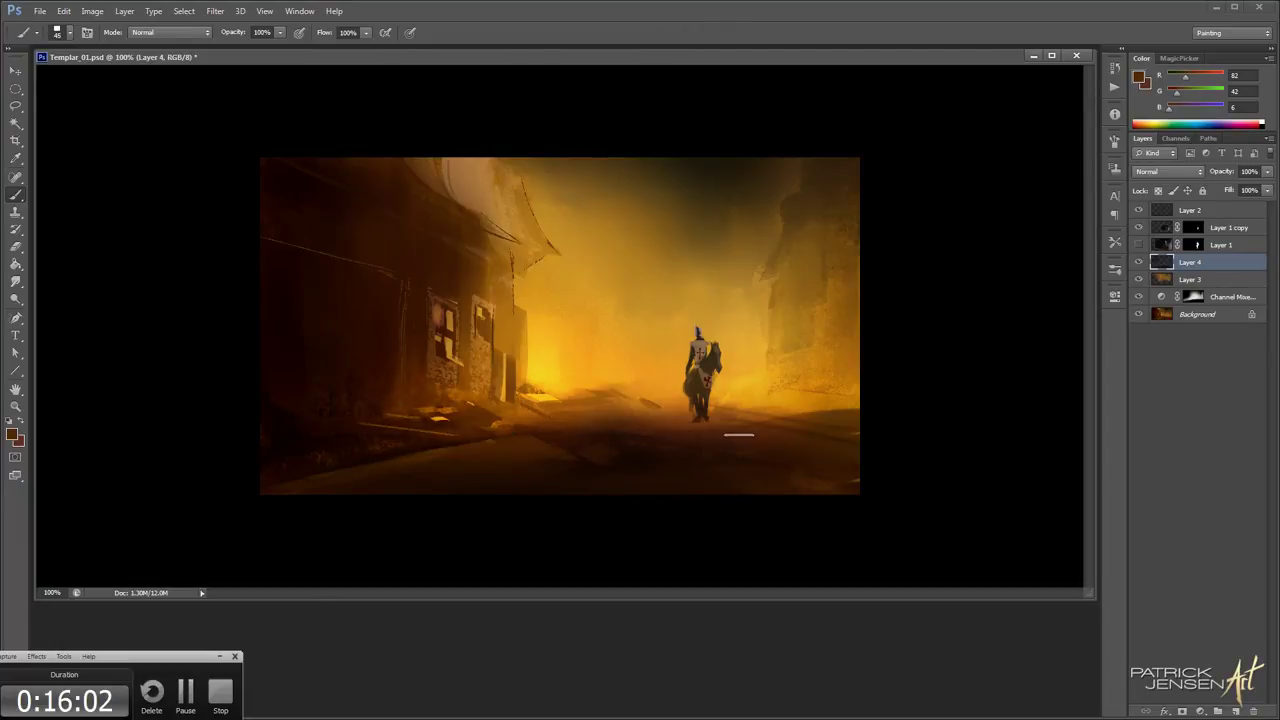
pyautogui.keyDown('shift'); pyautogui.click(794, 401); pyautogui.keyUp('shift')
pyautogui.moveTo(796, 303); pyautogui.dragTo(792, 242)
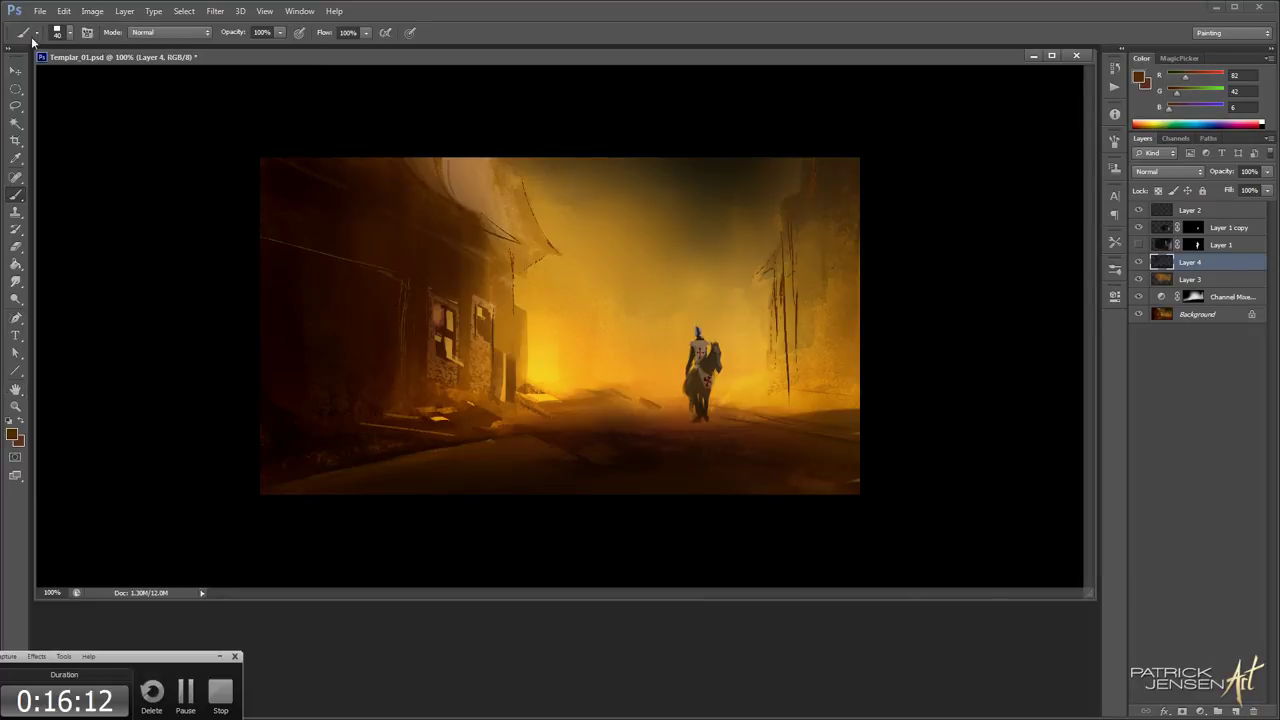
# Choose a rough textured paint brush from the preset list
pyautogui.click(40, 33)
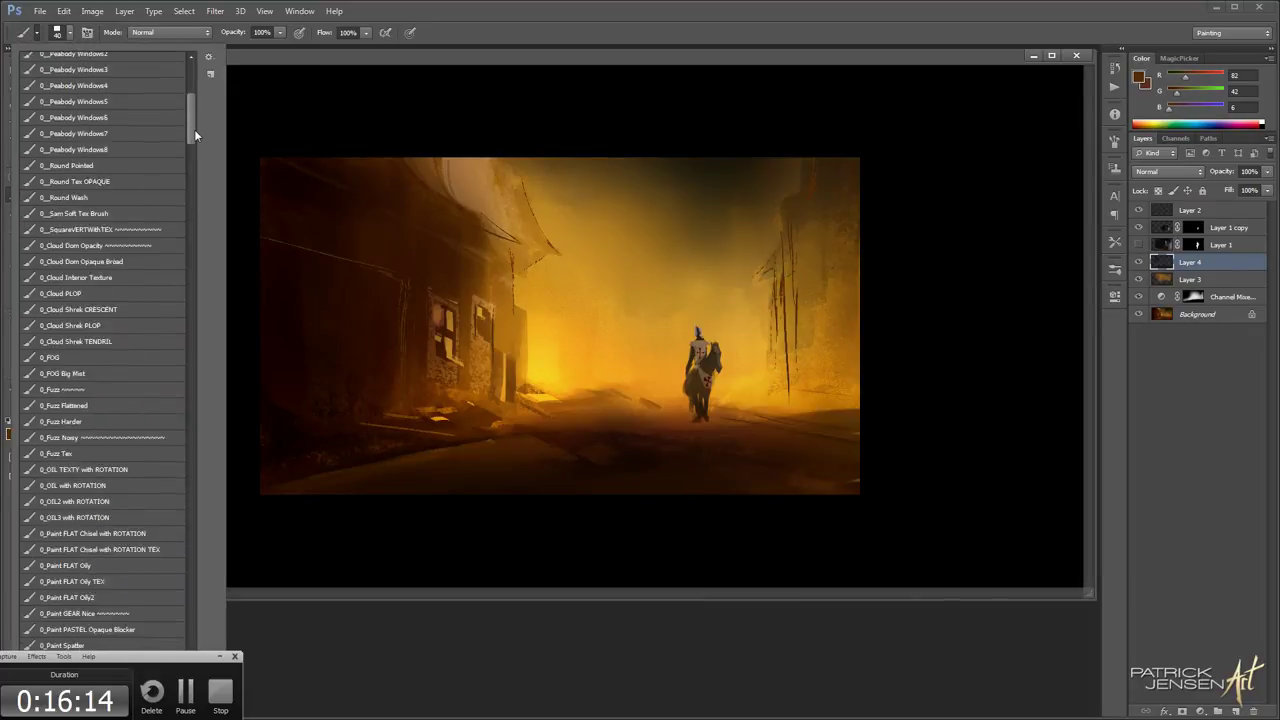
pyautogui.scroll(-9, 194, 131)
pyautogui.scroll(-3, 190, 140)
pyautogui.click(132, 615)
pyautogui.click(994, 305)
# Repaint the left house's roof slope and eaves with the textured brush, using sampled brown and ochre tones
pyautogui.keyDown('alt'); pyautogui.click(487, 247); pyautogui.keyUp('alt')
pyautogui.moveTo(434, 170); pyautogui.dragTo(491, 224)
pyautogui.hotkey('ctrl', 'z')
pyautogui.moveTo(408, 146); pyautogui.dragTo(478, 210)
pyautogui.press('[')
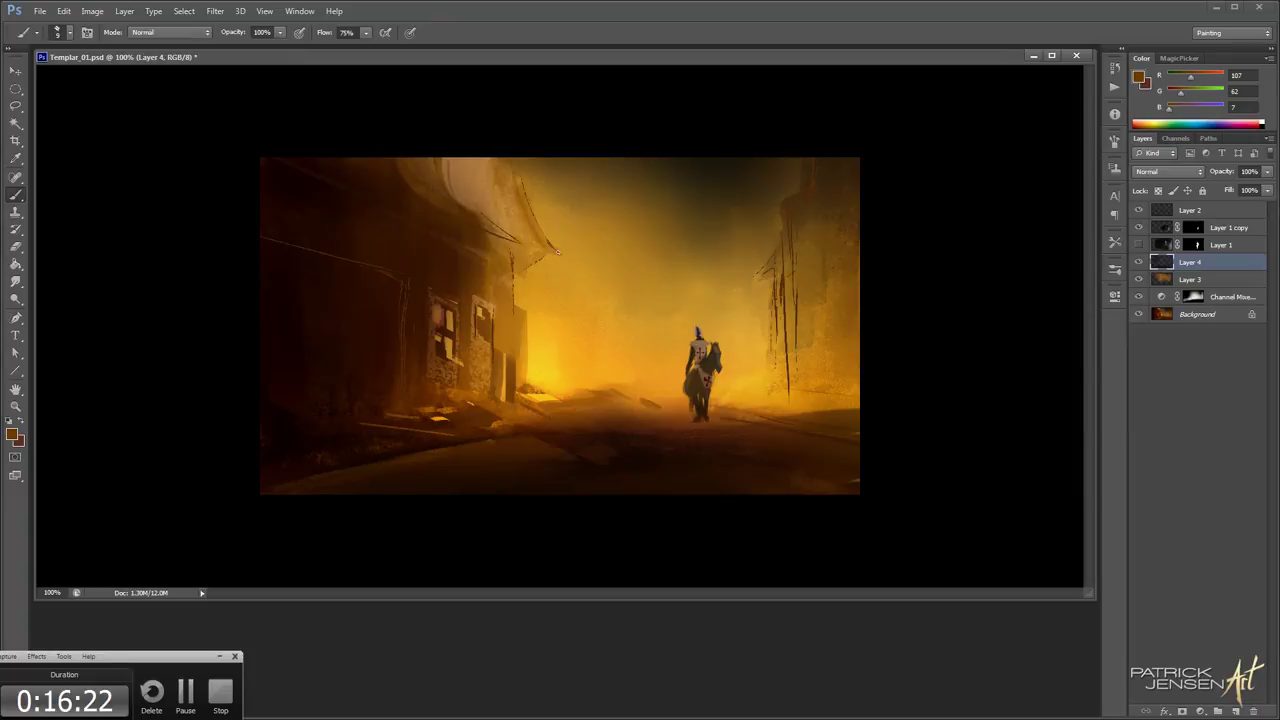
pyautogui.keyDown('alt'); pyautogui.click(549, 230); pyautogui.keyUp('alt')
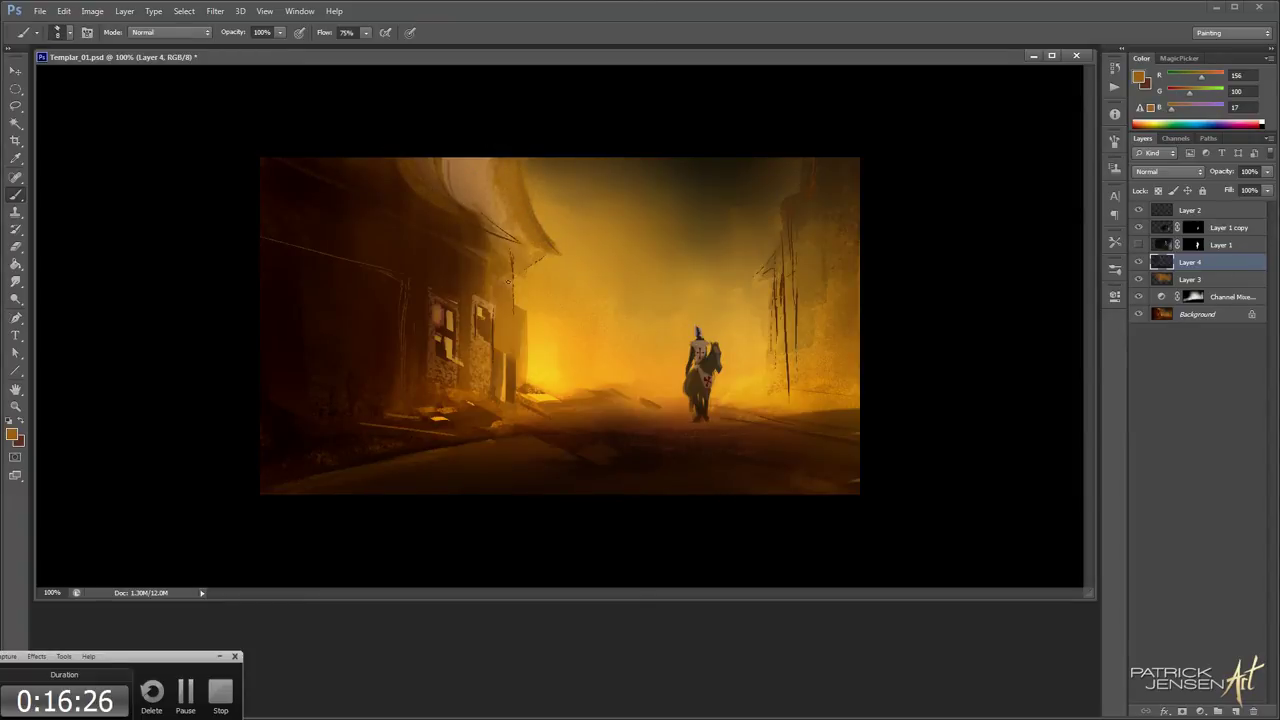
pyautogui.keyDown('alt'); pyautogui.click(537, 275); pyautogui.keyUp('alt')
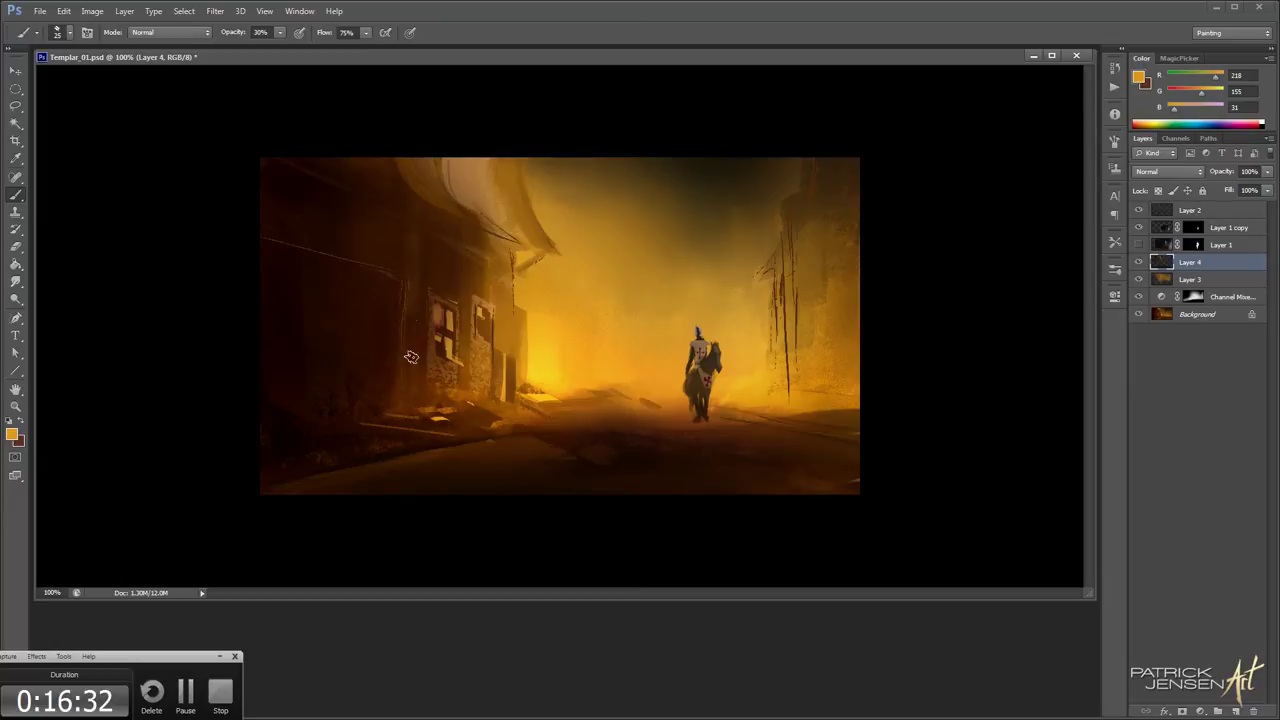
# Set the brush mode to Exclusion, sample a reddish brown from the left house's base, and enlarge the brush to 40 px
pyautogui.click(167, 33)
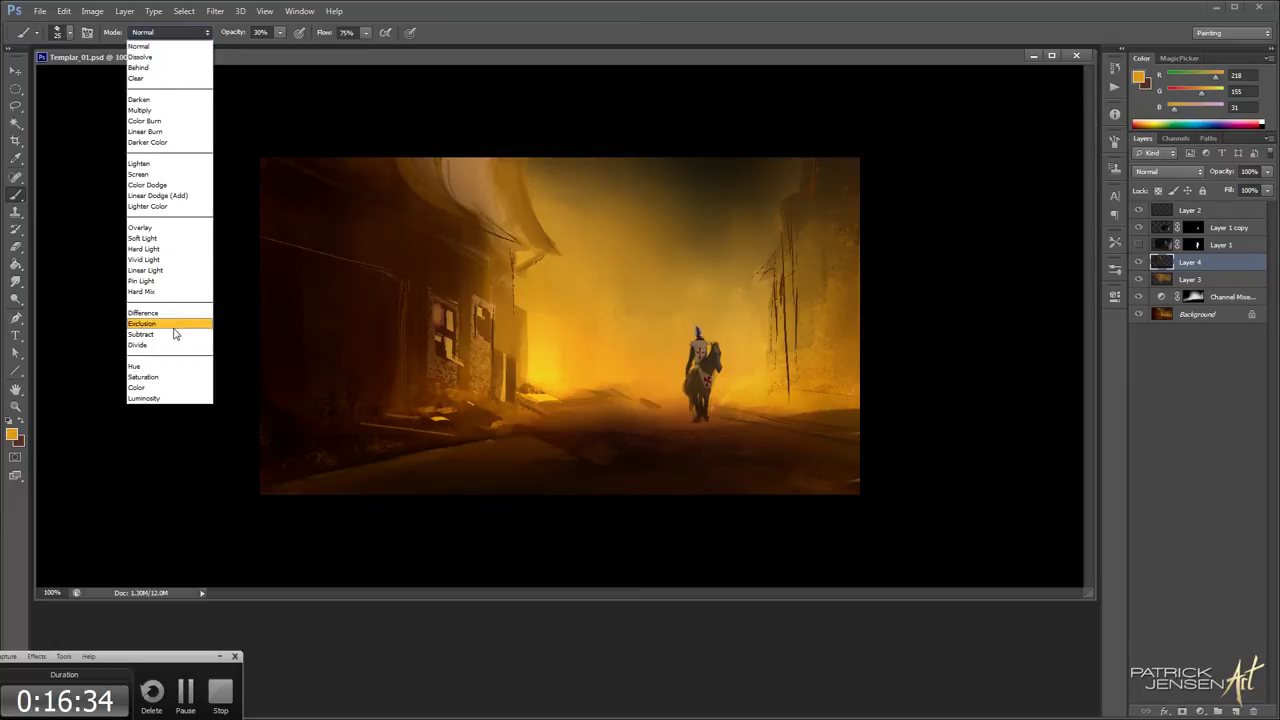
pyautogui.click(172, 325)
pyautogui.keyDown('alt'); pyautogui.click(410, 383); pyautogui.keyUp('alt')
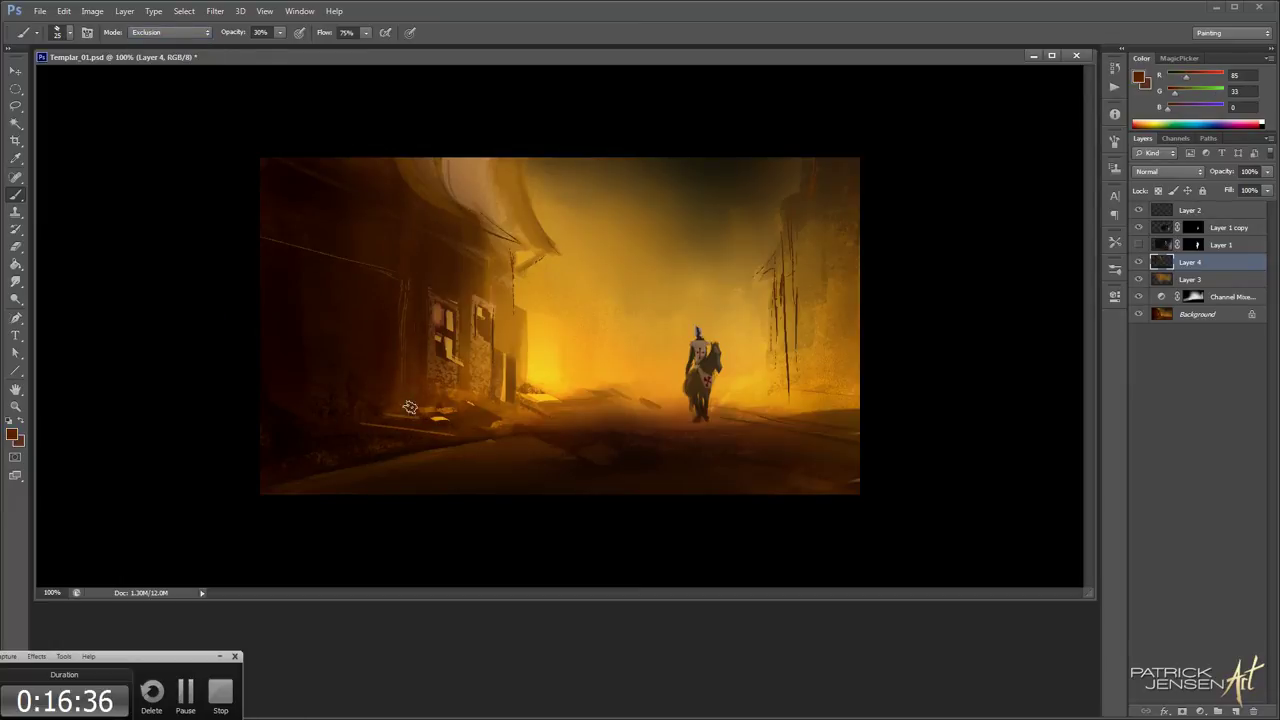
pyautogui.press(']')
pyautogui.press('[')
pyautogui.press(']')
pyautogui.press(']')
pyautogui.press(']')
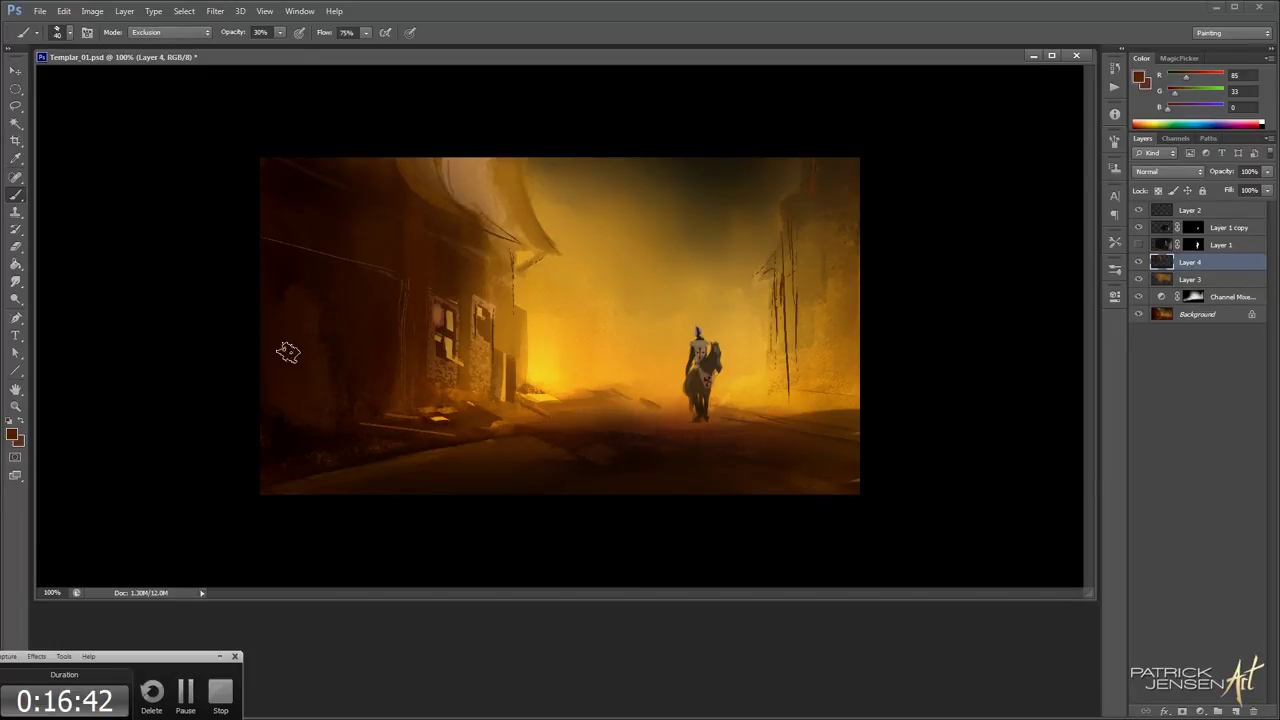
# Brush faint reddish-brown texture into the shadowed wall at the far left, sampling a near-black as the second colour
pyautogui.moveTo(290, 348); pyautogui.dragTo(300, 424)
pyautogui.keyDown('alt'); pyautogui.click(285, 445); pyautogui.keyUp('alt')
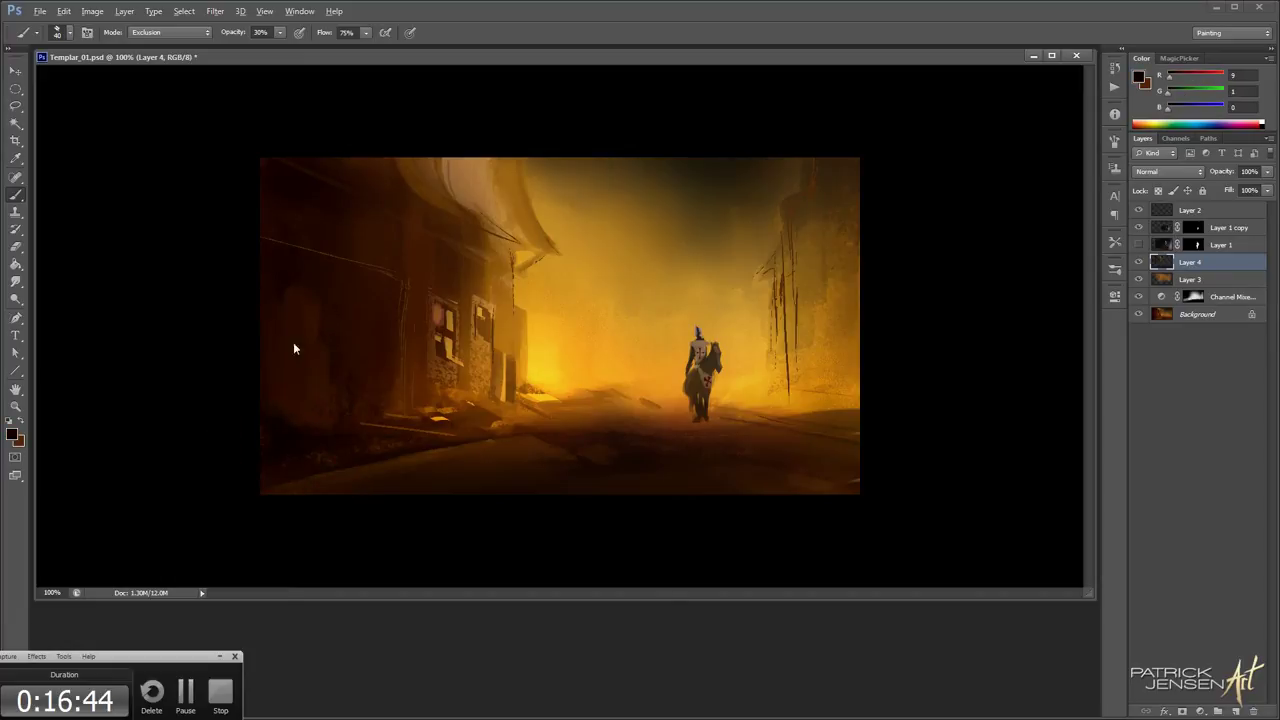
pyautogui.press('x')
pyautogui.press('[')
pyautogui.press('[')
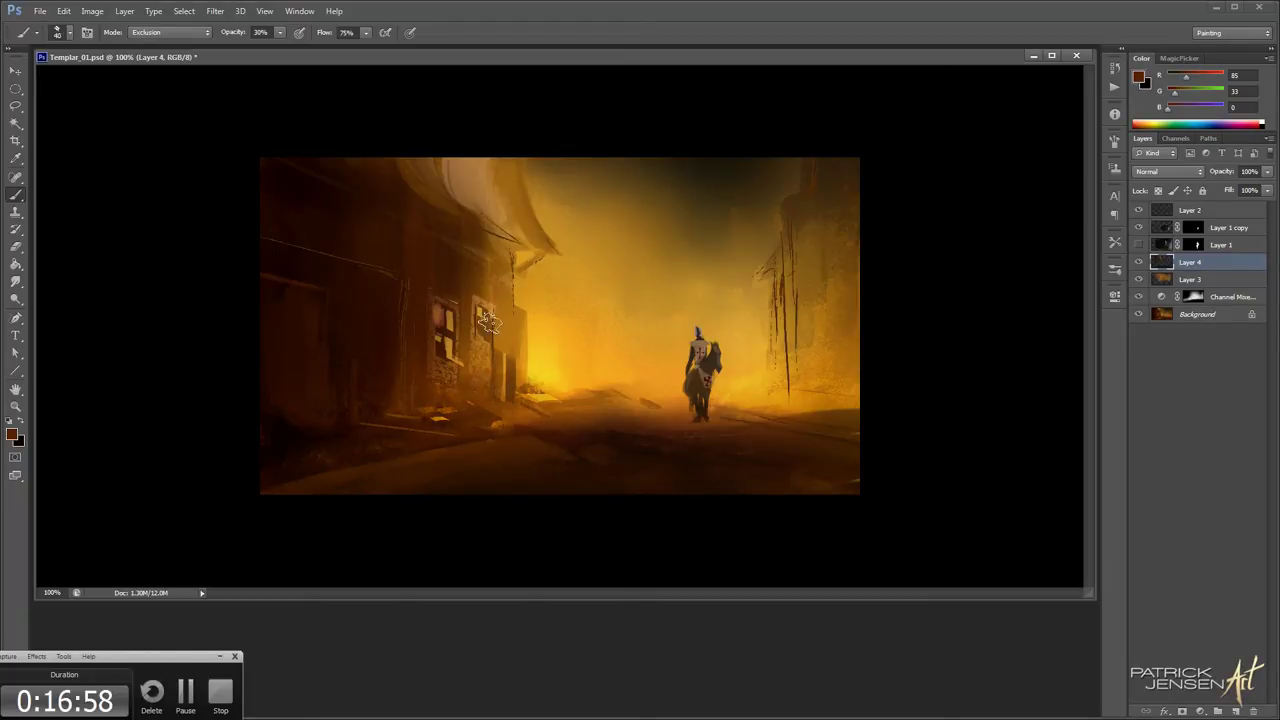
# Lighten the left house's wall around the doorway, then use a smaller brush on the rubble beside it
pyautogui.press(']')
pyautogui.press(']')
pyautogui.press(']')
pyautogui.moveTo(508, 314); pyautogui.dragTo(508, 380)
pyautogui.moveTo(500, 290)
pyautogui.mouseDown()
pyautogui.moveTo(493, 380)
pyautogui.moveTo(477, 355)
pyautogui.moveTo(443, 350)
pyautogui.moveTo(446, 312)
pyautogui.moveTo(471, 398)
pyautogui.moveTo(500, 253)
pyautogui.moveTo(516, 375)
pyautogui.mouseUp()
pyautogui.press('[')
pyautogui.press('[')
pyautogui.press('[')
pyautogui.press('[')
pyautogui.moveTo(519, 330)
pyautogui.mouseDown()
pyautogui.moveTo(545, 358)
pyautogui.moveTo(533, 380)
pyautogui.moveTo(558, 409)
pyautogui.moveTo(598, 394)
pyautogui.mouseUp()
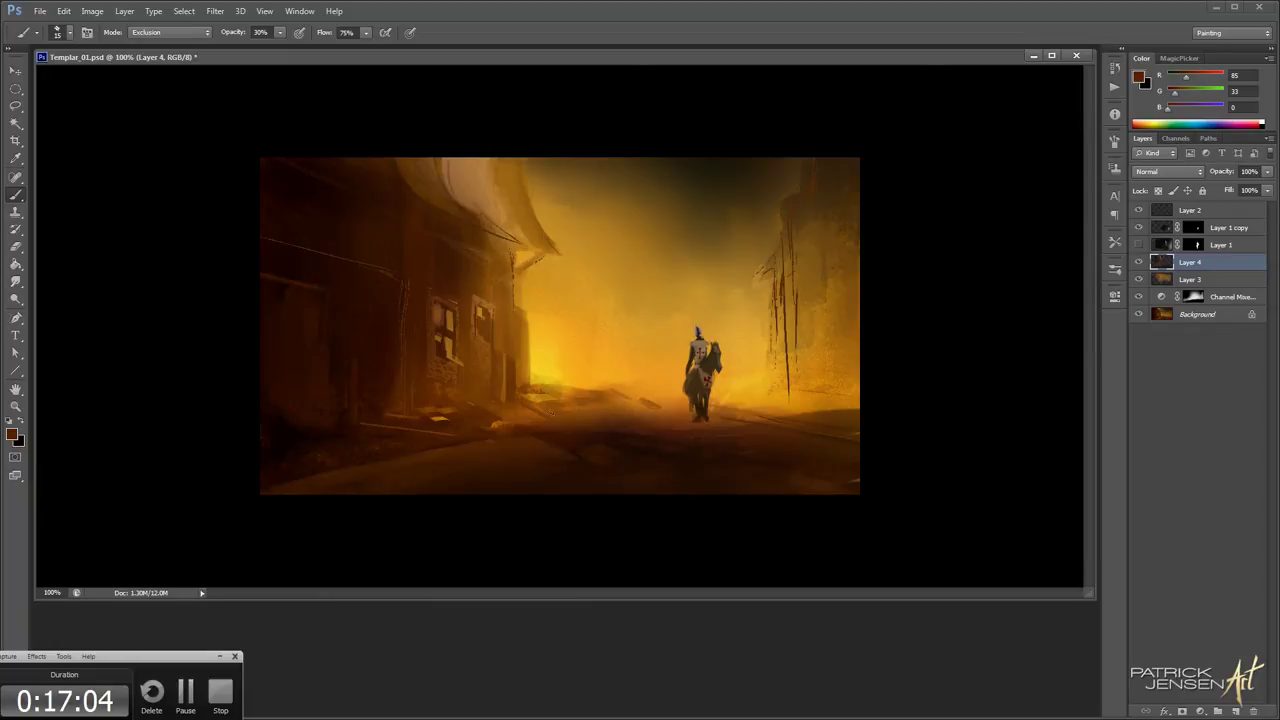
# Sample bright orange from the glow and brush highlights over the rubble and street edge toward the rider
pyautogui.keyDown('alt'); pyautogui.click(585, 382); pyautogui.keyUp('alt')
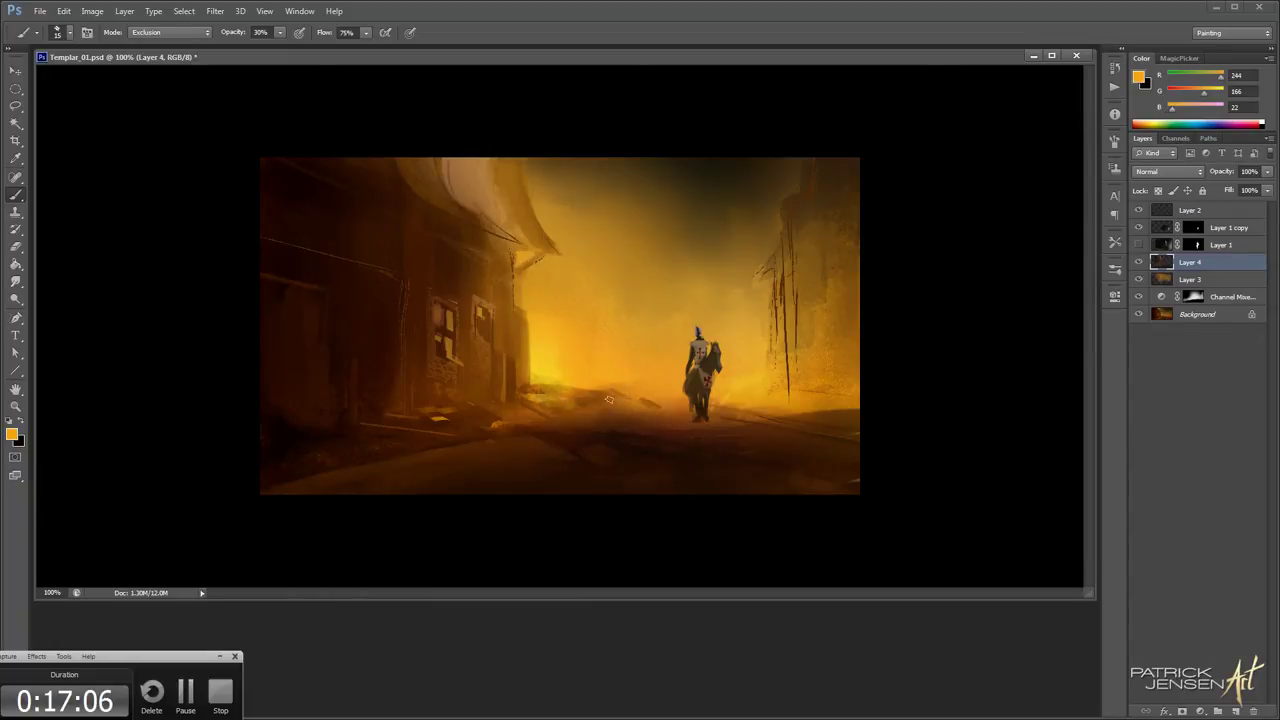
pyautogui.press(']')
pyautogui.moveTo(506, 404); pyautogui.dragTo(544, 398)
pyautogui.moveTo(600, 412)
pyautogui.mouseDown()
pyautogui.moveTo(482, 432)
pyautogui.moveTo(688, 412)
pyautogui.mouseUp()
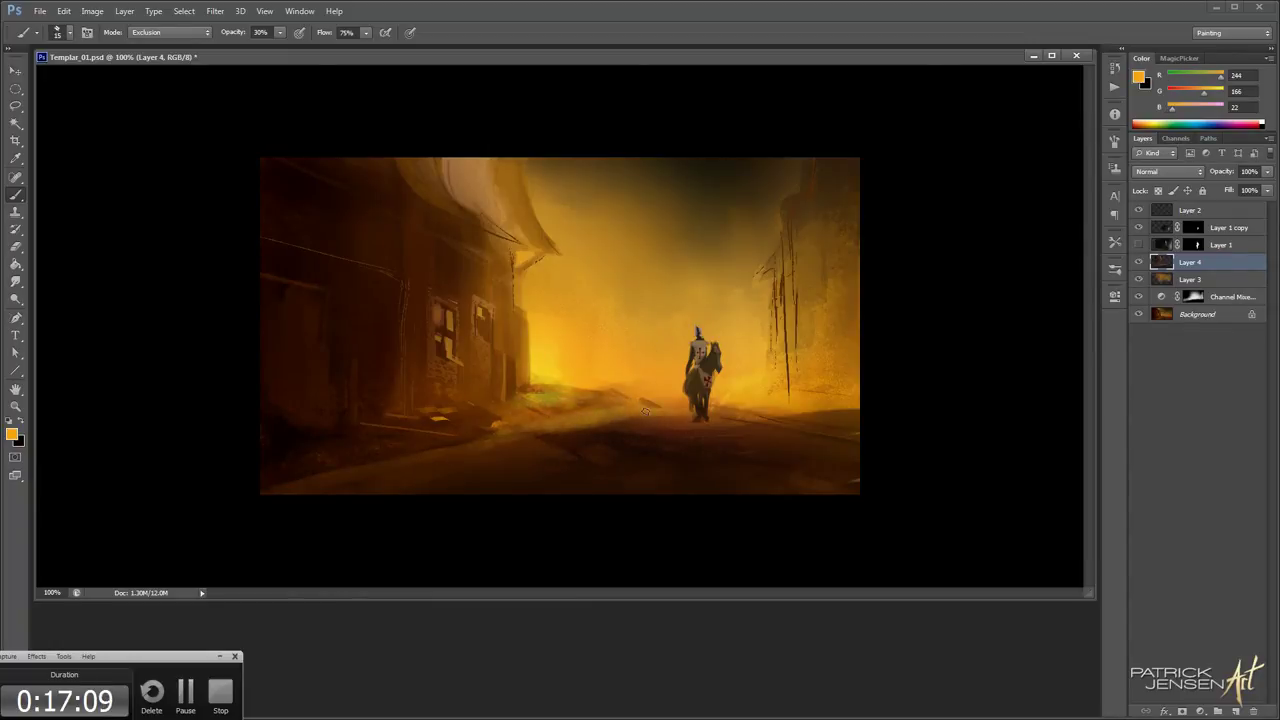
# Set the brush mode to Hard Light and paint orange light streaks across the street in front of the left house
pyautogui.click(161, 34)
pyautogui.click(172, 246)
pyautogui.moveTo(592, 412); pyautogui.dragTo(615, 413)
pyautogui.hotkey('ctrl', 'z')
pyautogui.moveTo(437, 449)
pyautogui.mouseDown()
pyautogui.moveTo(640, 410)
pyautogui.moveTo(376, 425)
pyautogui.moveTo(526, 414)
pyautogui.mouseUp()
pyautogui.press('[')
pyautogui.press('[')
pyautogui.press(']')
# Hide Layer 2 and Layer 1 copy, then copy the merged scene of the whole canvas and paste it as a new layer
pyautogui.hotkey('ctrl', 'a')
pyautogui.click(1138, 210)
pyautogui.click(1138, 227)
pyautogui.hotkey('ctrl', 'shift', 'c')
pyautogui.hotkey('ctrl', 'v')
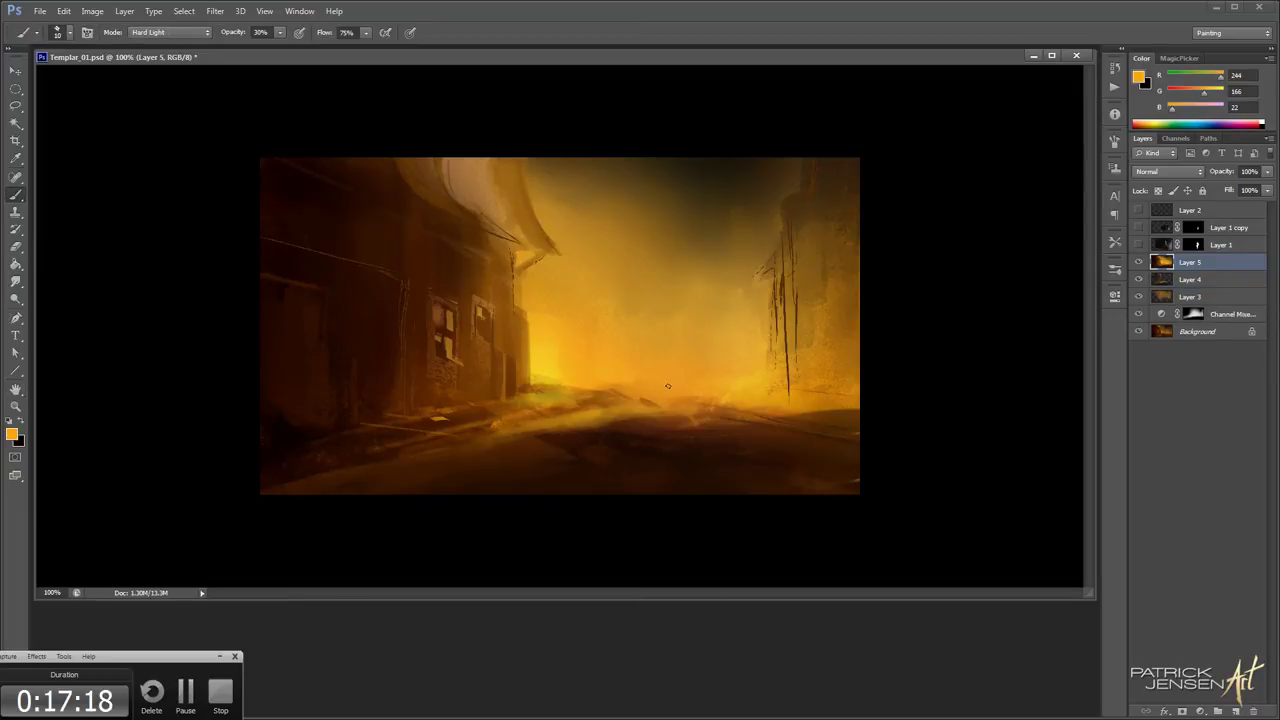
# Show Layer 2 and Layer 1 copy again, then brush soft orange haze into the glow beside the rider with a brush around 80 px
pyautogui.click(1138, 210)
pyautogui.click(1138, 227)
pyautogui.press(']')
pyautogui.press(']')
pyautogui.press(']')
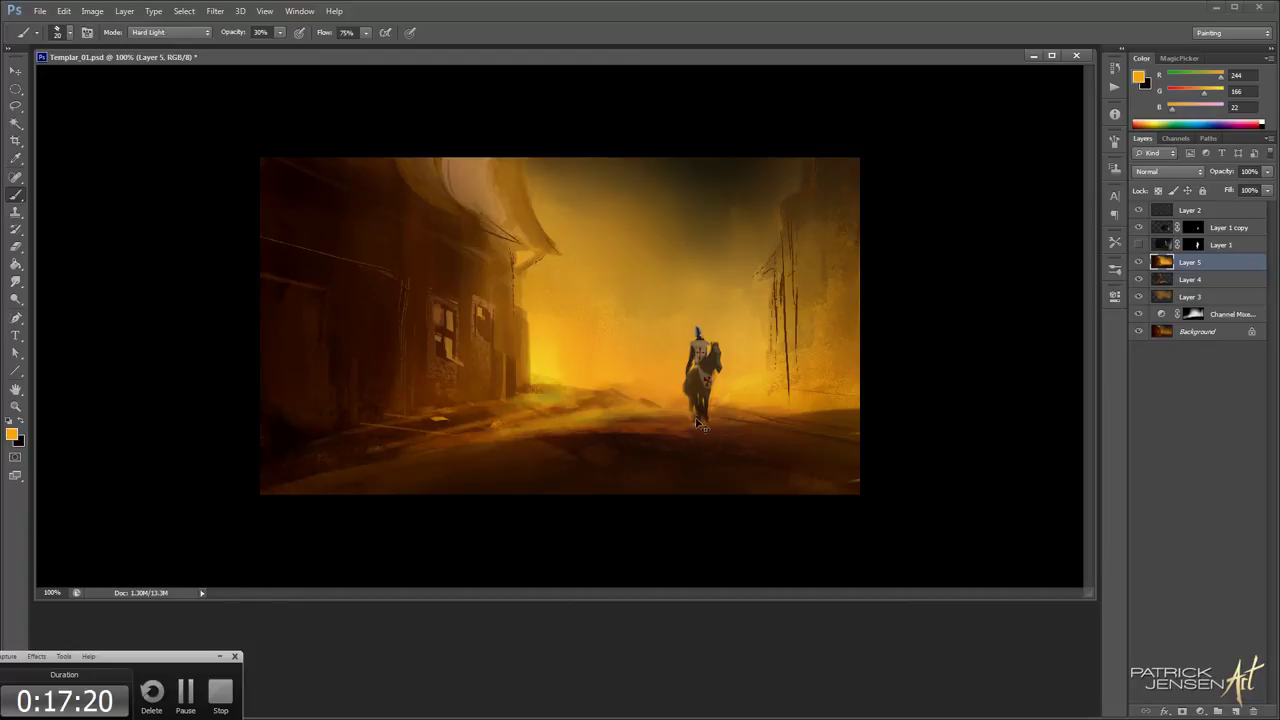
pyautogui.press(']')
pyautogui.press(']')
pyautogui.press(']')
pyautogui.press(']')
pyautogui.press(']')
pyautogui.press(']')
pyautogui.press(']')
pyautogui.press(']')
pyautogui.press(']')
pyautogui.press(']')
pyautogui.press(']')
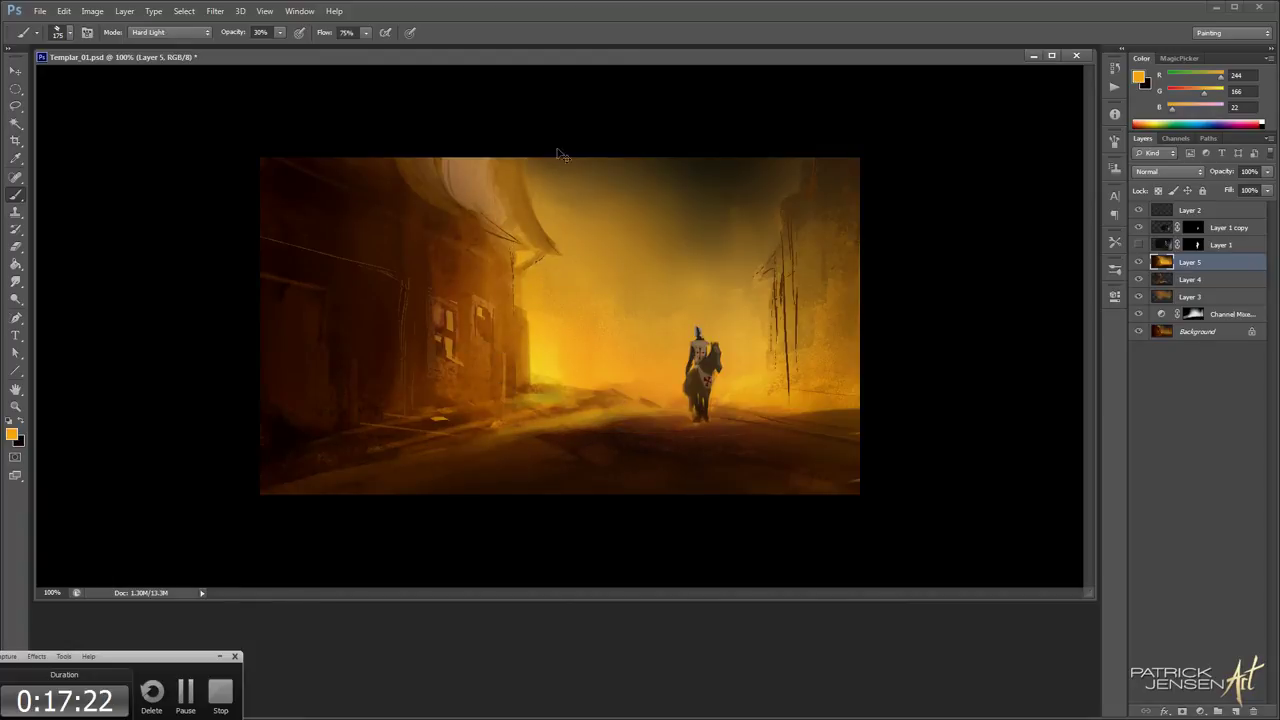
pyautogui.press('[')
pyautogui.press('[')
pyautogui.press('[')
pyautogui.press('[')
pyautogui.press('[')
pyautogui.press('[')
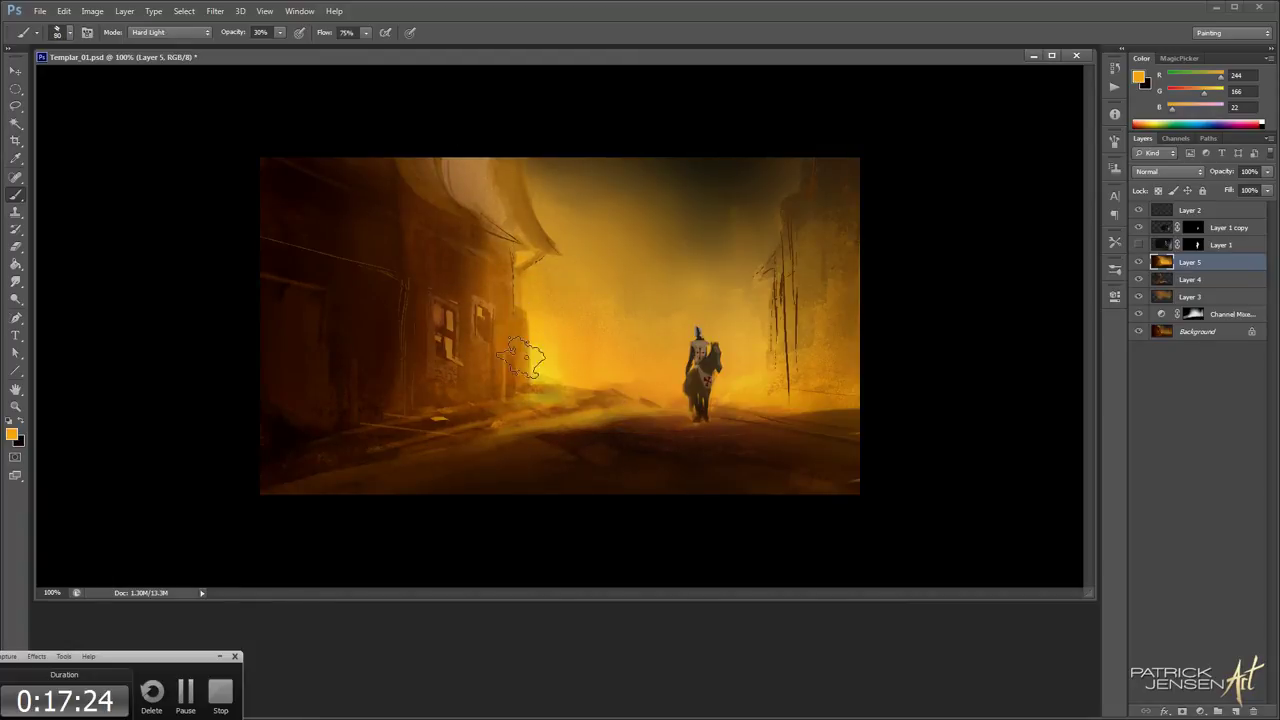
pyautogui.moveTo(629, 388); pyautogui.dragTo(636, 340)
# Paint faint orange building shapes into the haze behind and above the rider with a slightly smaller brush
pyautogui.press('[')
pyautogui.moveTo(697, 274); pyautogui.dragTo(707, 372)
pyautogui.moveTo(648, 267); pyautogui.dragTo(676, 280)
pyautogui.press('r')
pyautogui.press('b')
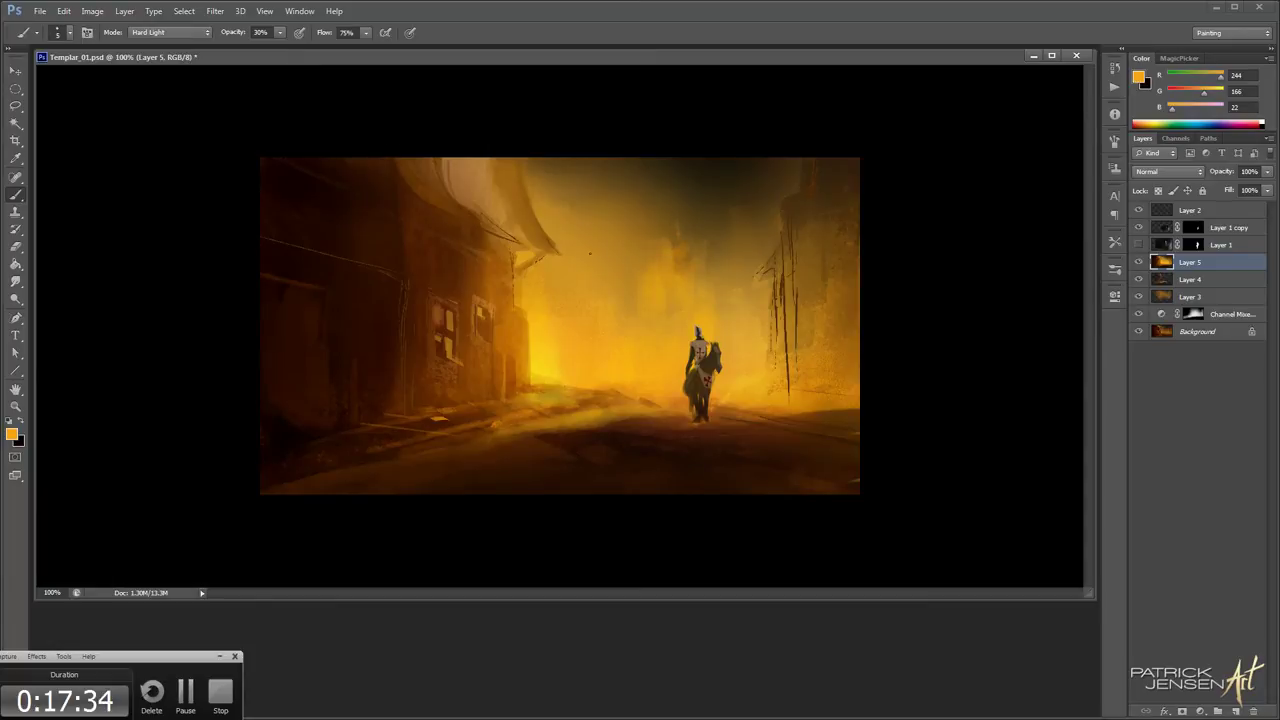
# Brush a small glowing dome and spire for a distant tower against the sky between the left house and the rider
pyautogui.press(']')
pyautogui.press(']')
pyautogui.press(']')
pyautogui.press(']')
pyautogui.press(']')
pyautogui.moveTo(646, 260)
pyautogui.mouseDown()
pyautogui.moveTo(611, 279)
pyautogui.moveTo(604, 256)
pyautogui.moveTo(638, 240)
pyautogui.mouseUp()
pyautogui.press('[')
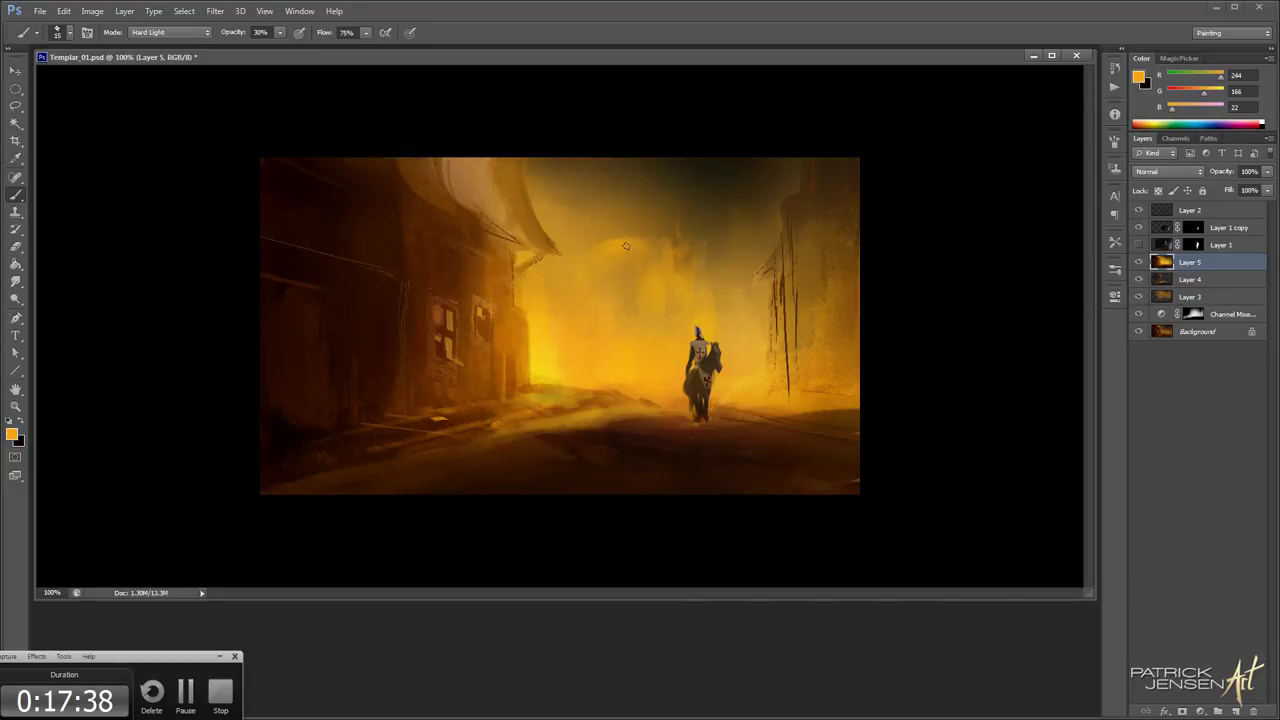
pyautogui.press('[')
# Set the brush mode to Multiply and paint the orange body of the distant tower beneath its dome with a larger brush
pyautogui.click(162, 34)
pyautogui.click(163, 94)
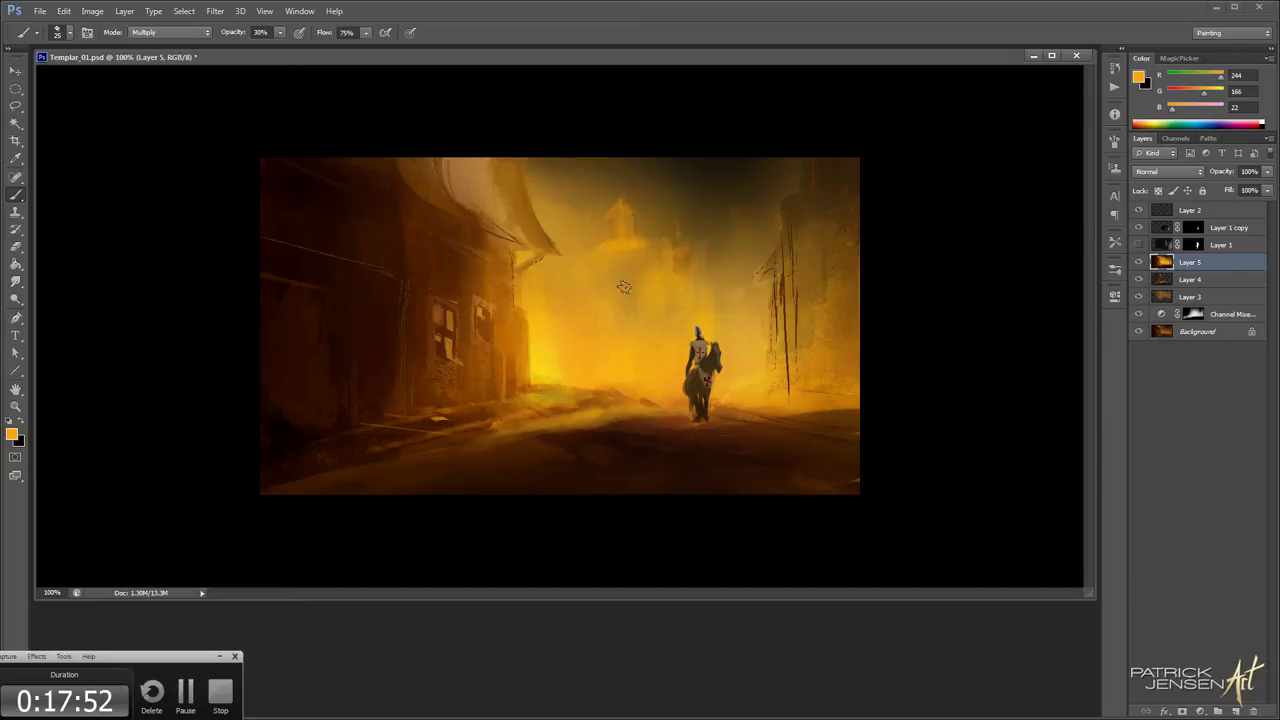
pyautogui.moveTo(634, 268)
pyautogui.mouseDown()
pyautogui.moveTo(593, 311)
pyautogui.moveTo(622, 344)
pyautogui.mouseUp()
pyautogui.hotkey('ctrl', 'z')
pyautogui.press(']')
pyautogui.press(']')
# Sample the dark sky colour, darken the distant tower's body with it in Multiply mode and smudge the tower
pyautogui.keyDown('alt'); pyautogui.click(695, 178); pyautogui.keyUp('alt')
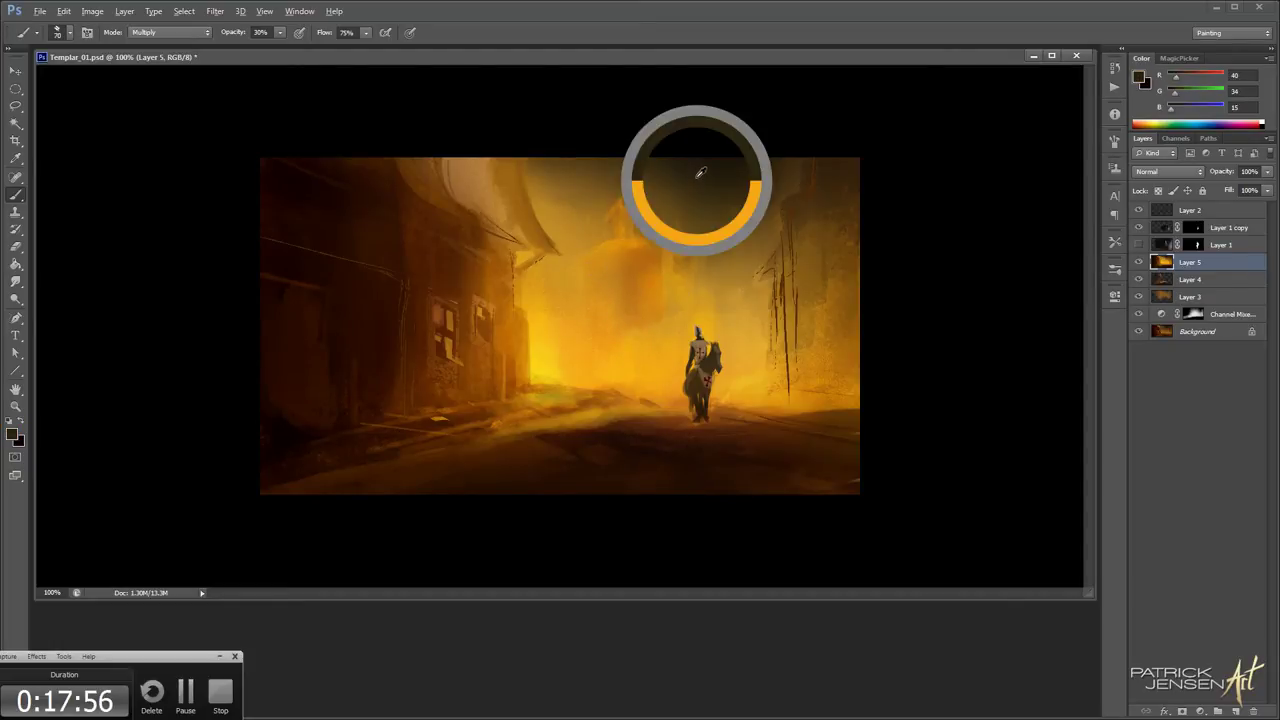
pyautogui.moveTo(638, 259); pyautogui.dragTo(640, 310)
pyautogui.hotkey('ctrl', 'z')
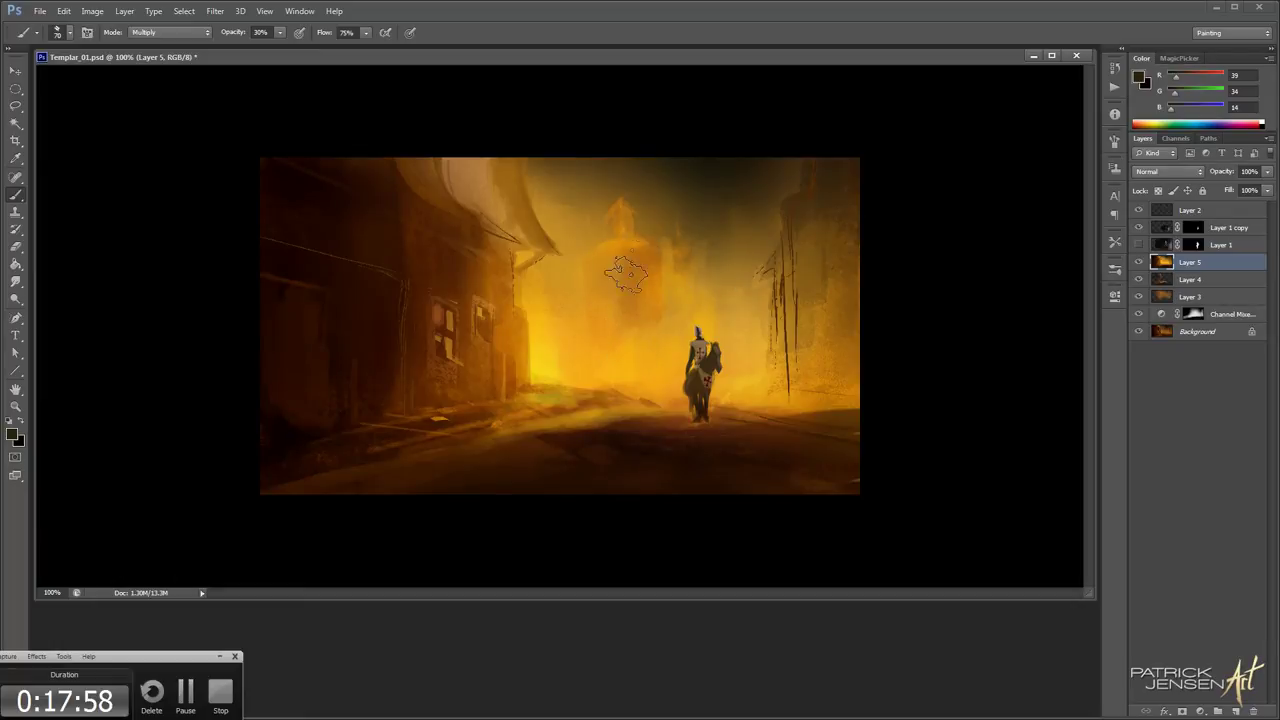
pyautogui.press('[')
pyautogui.moveTo(626, 258)
pyautogui.mouseDown()
pyautogui.moveTo(630, 318)
pyautogui.moveTo(629, 247)
pyautogui.moveTo(633, 334)
pyautogui.moveTo(656, 333)
pyautogui.mouseUp()
pyautogui.hotkey('ctrl', 'z')
pyautogui.press('r')
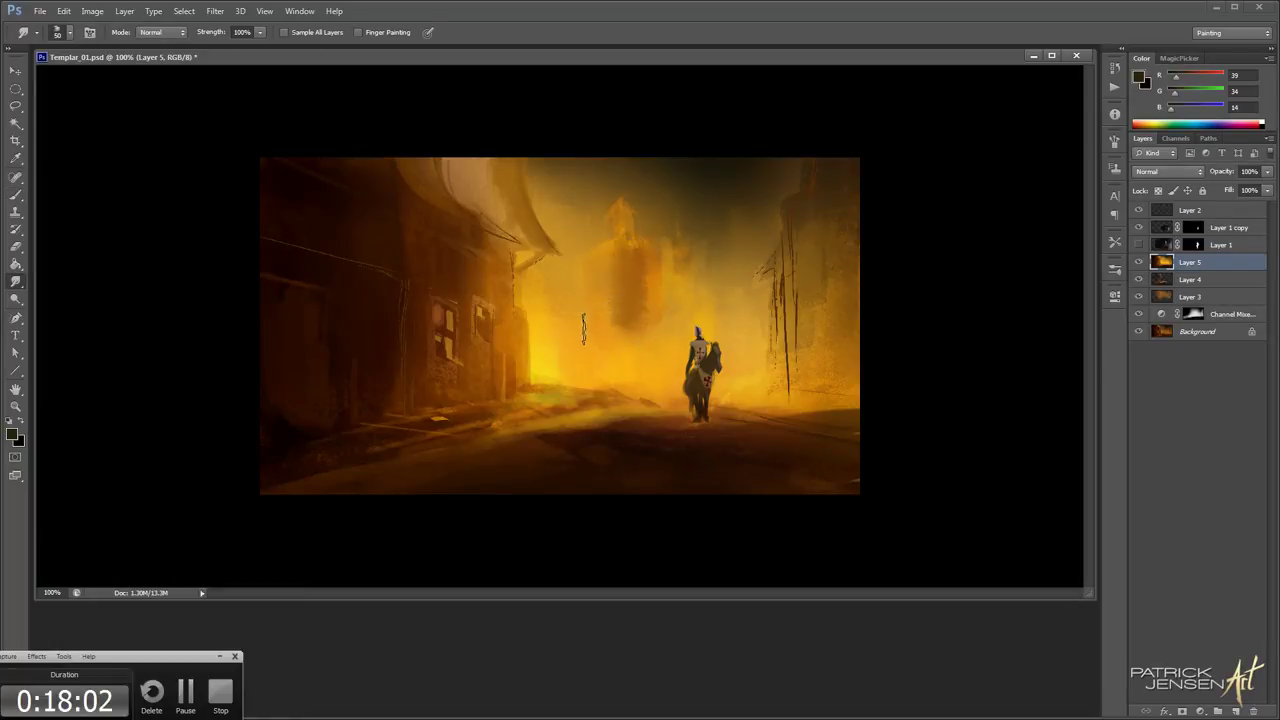
pyautogui.press('b')
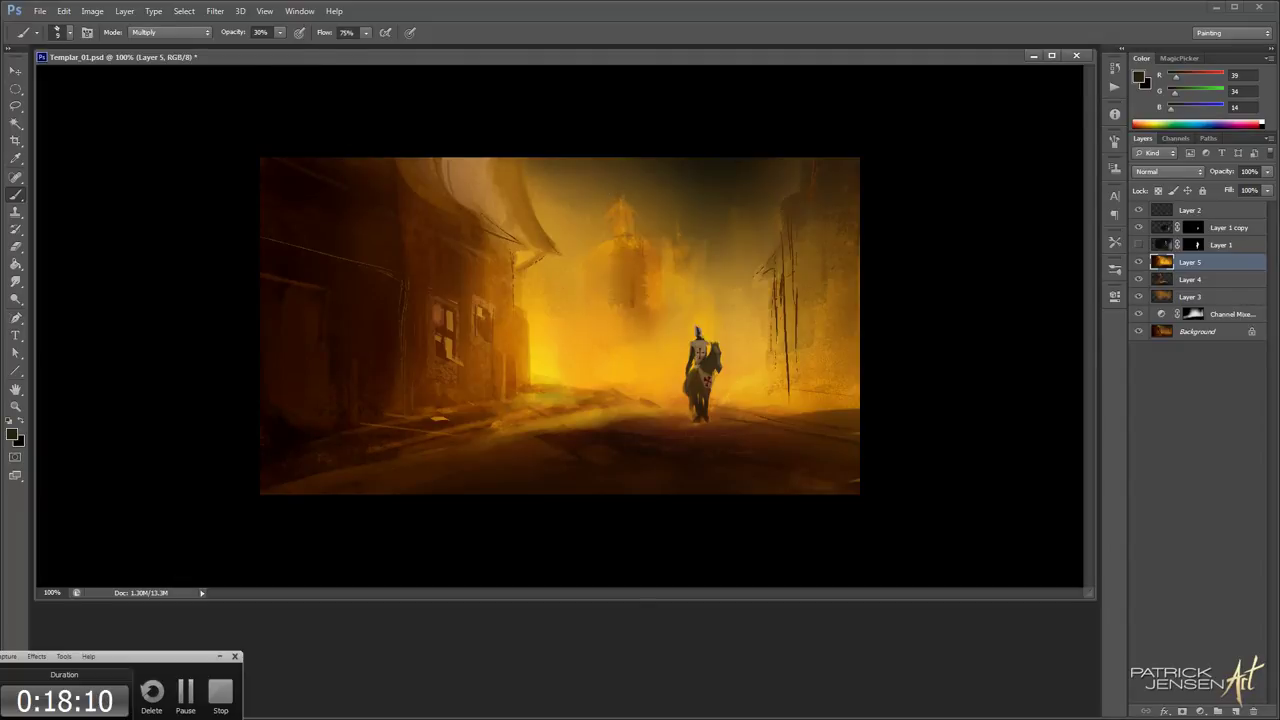
# Set the brush mode to Color Dodge, sample orange from the distant tower and paint glowing vertical streaks down its body
pyautogui.click(170, 32)
pyautogui.click(165, 170)
pyautogui.keyDown('alt'); pyautogui.click(642, 317); pyautogui.keyUp('alt')
pyautogui.keyDown('alt'); pyautogui.click(642, 317); pyautogui.keyUp('alt')
pyautogui.press(']')
pyautogui.moveTo(628, 259); pyautogui.dragTo(632, 326)
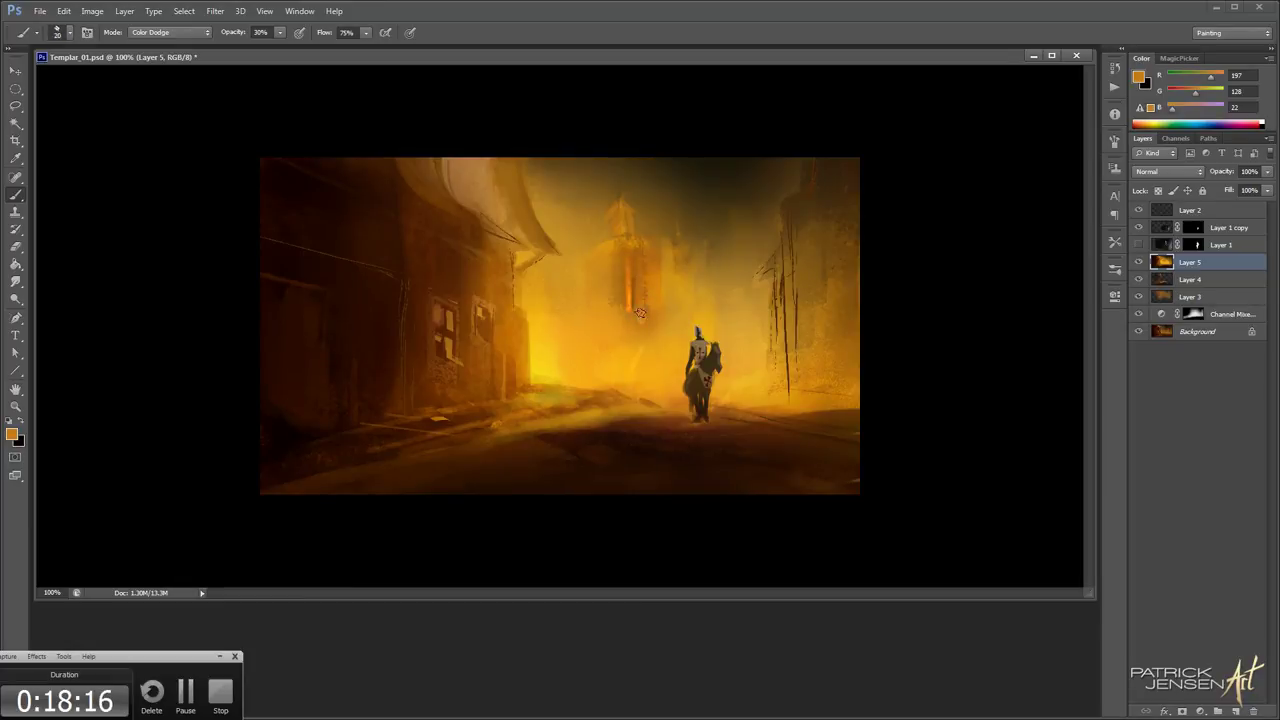
pyautogui.moveTo(640, 272); pyautogui.dragTo(646, 363)
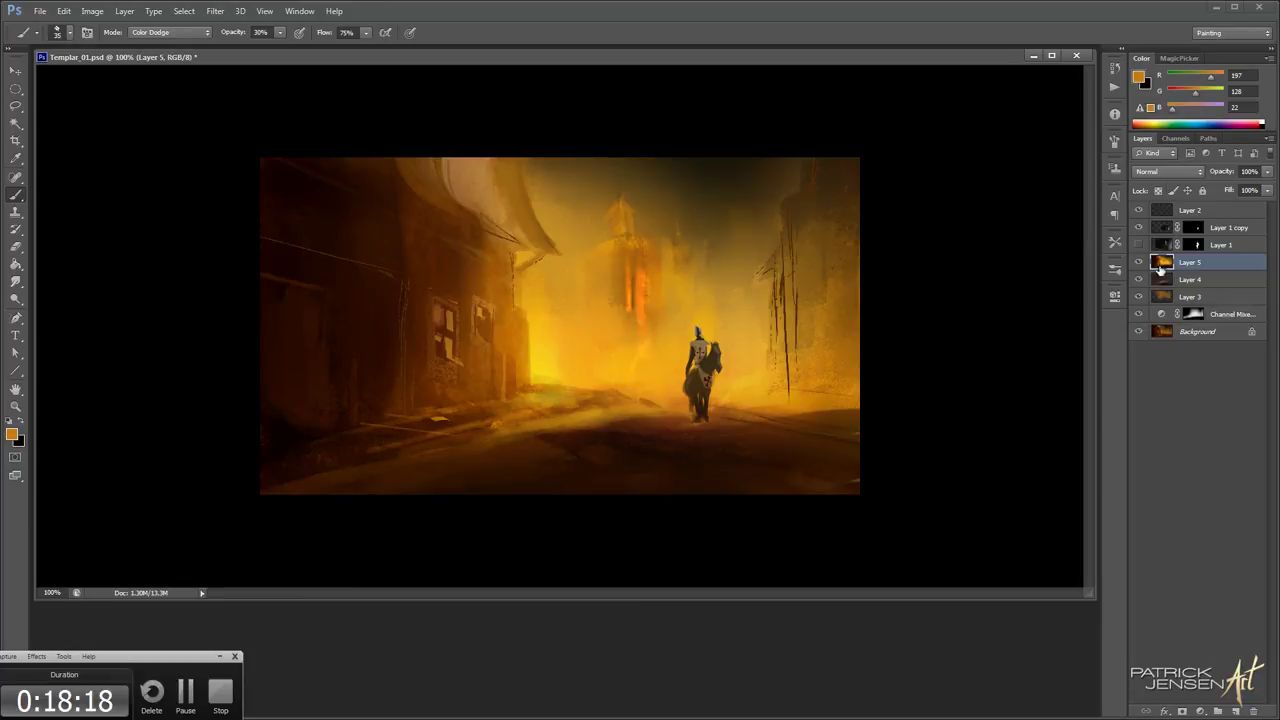
# Strengthen the fiery Color Dodge glow on the distant tower's side and down toward its base with a larger brush
pyautogui.press(']')
pyautogui.moveTo(639, 262); pyautogui.dragTo(654, 368)
pyautogui.hotkey('ctrl', 'z')
pyautogui.moveTo(650, 282); pyautogui.dragTo(648, 350)
pyautogui.press(']')
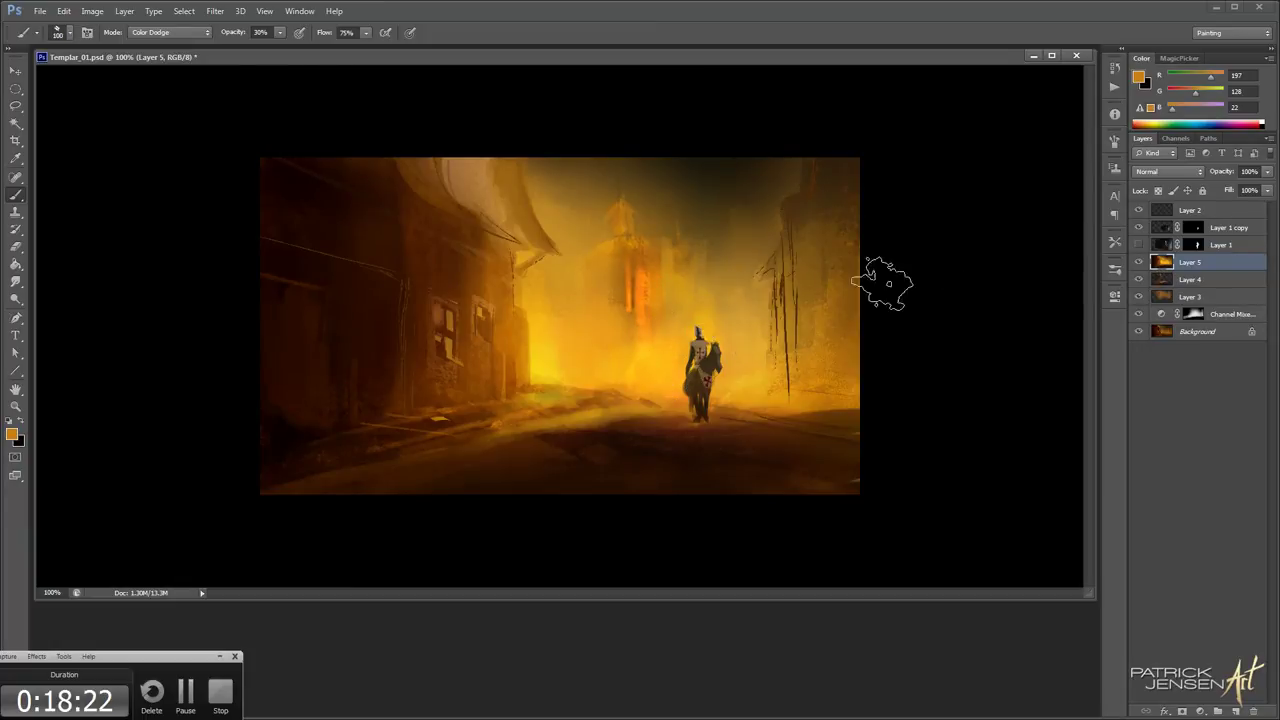
# Select the rider's layer, Layer 1 copy, and set the brush size to 30 px
pyautogui.press('v')
pyautogui.keyDown('ctrl'); pyautogui.click(716, 378); pyautogui.keyUp('ctrl')
pyautogui.press('b')
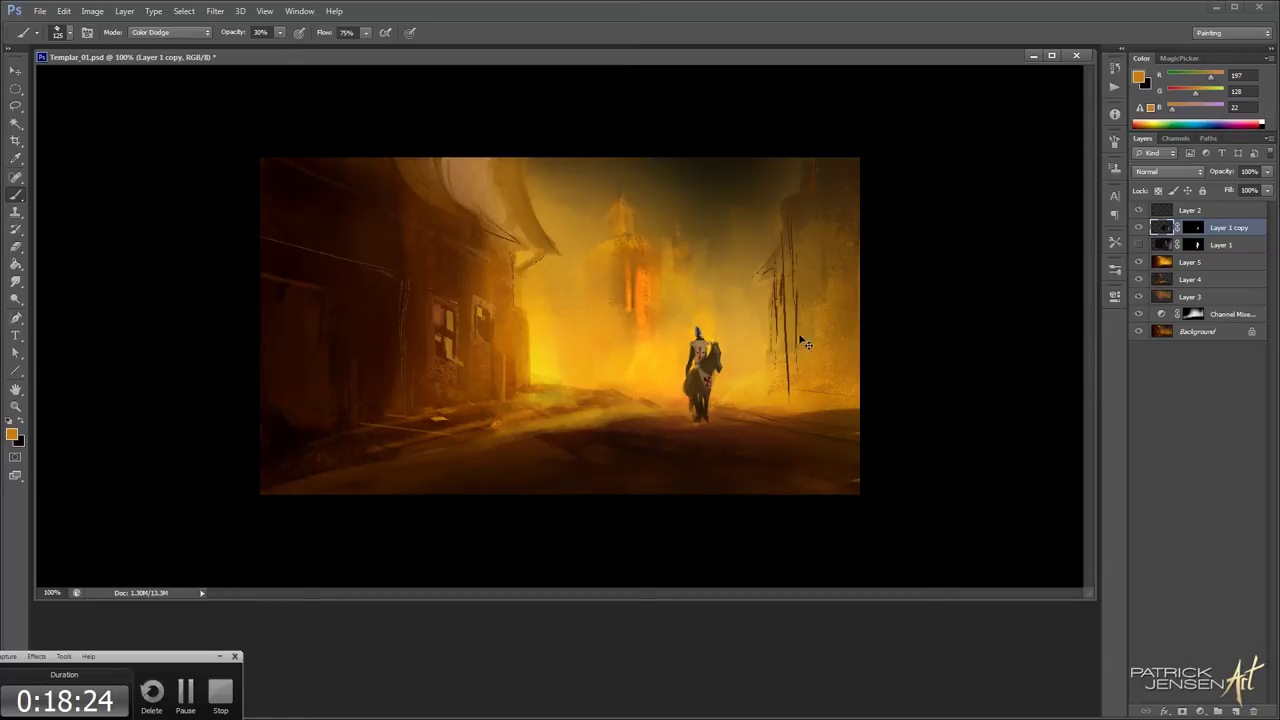
pyautogui.press('[')
pyautogui.press('[')
pyautogui.press('[')
pyautogui.press('[')
pyautogui.press('[')
pyautogui.press('[')
pyautogui.press('[')
pyautogui.press('[')
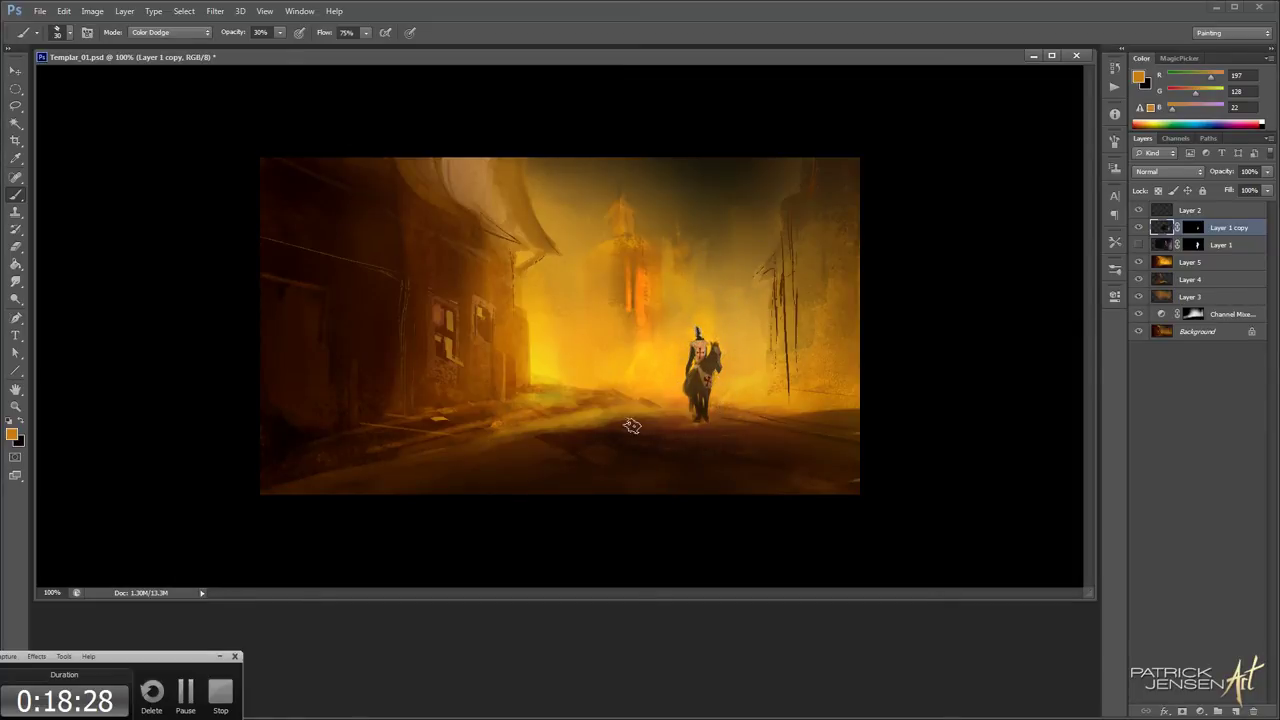
# Flatten the brush tip's roundness into a thin horizontal shape and enlarge the brush to 50 px
pyautogui.press('space')
pyautogui.click(39, 34)
pyautogui.press('F5')
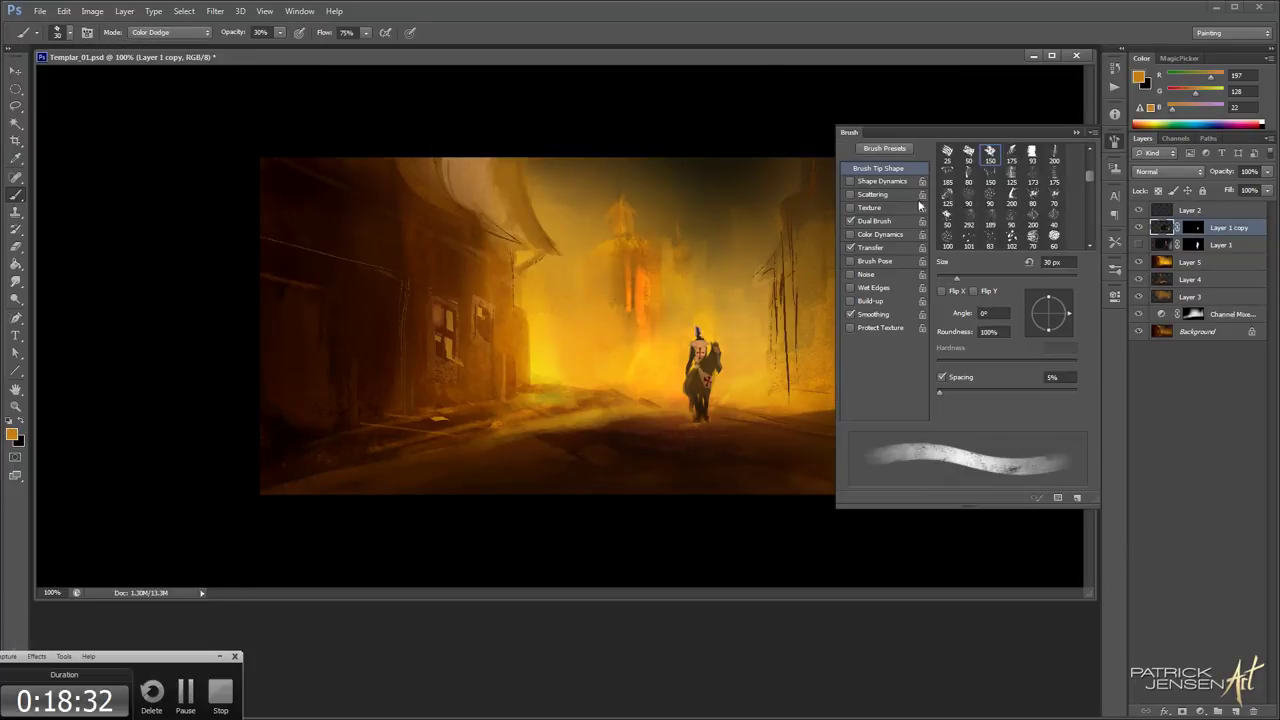
pyautogui.moveTo(1048, 297); pyautogui.dragTo(1048, 310)
pyautogui.moveTo(1114, 142); pyautogui.dragTo(1116, 138)
pyautogui.press(']')
# Set the brush mode to Normal, sample brown from the street beside the rider and enlarge the brush to 80 px
pyautogui.keyDown('alt'); pyautogui.click(671, 408); pyautogui.keyUp('alt')
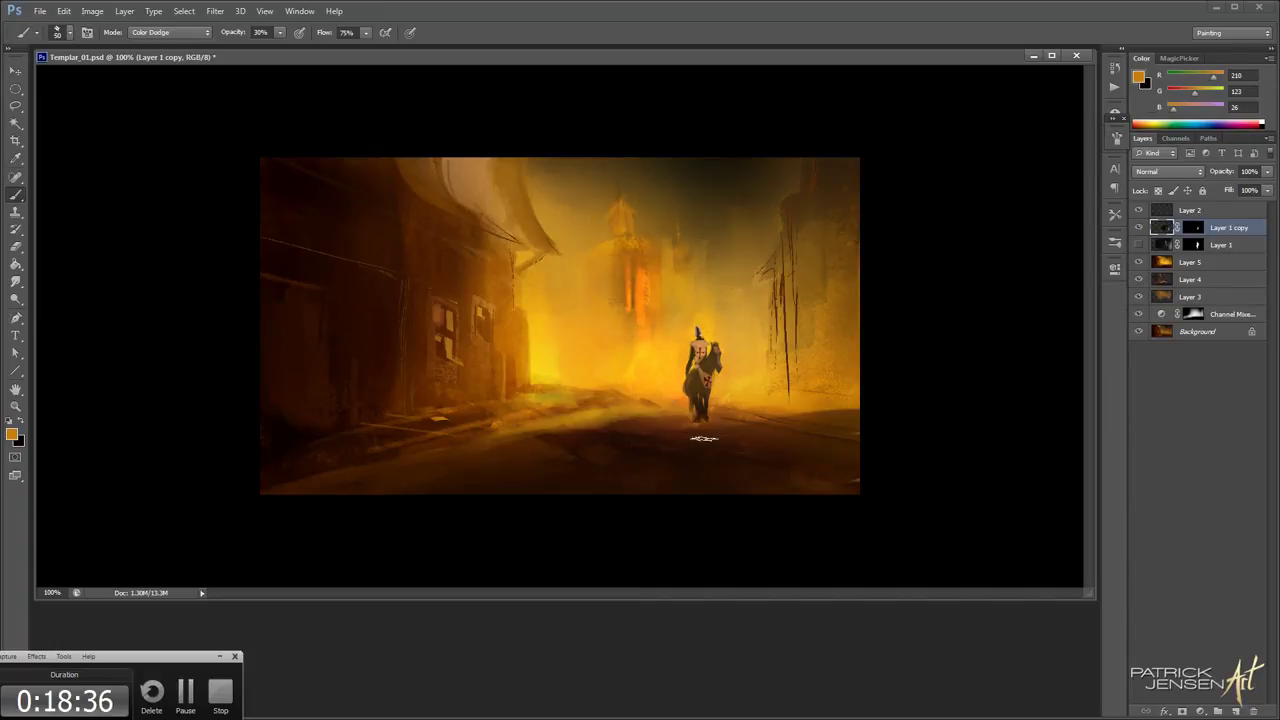
pyautogui.click(178, 33)
pyautogui.click(190, 42)
pyautogui.keyDown('alt'); pyautogui.click(670, 428); pyautogui.keyUp('alt')
pyautogui.press(']')
pyautogui.press(']')
pyautogui.press(']')
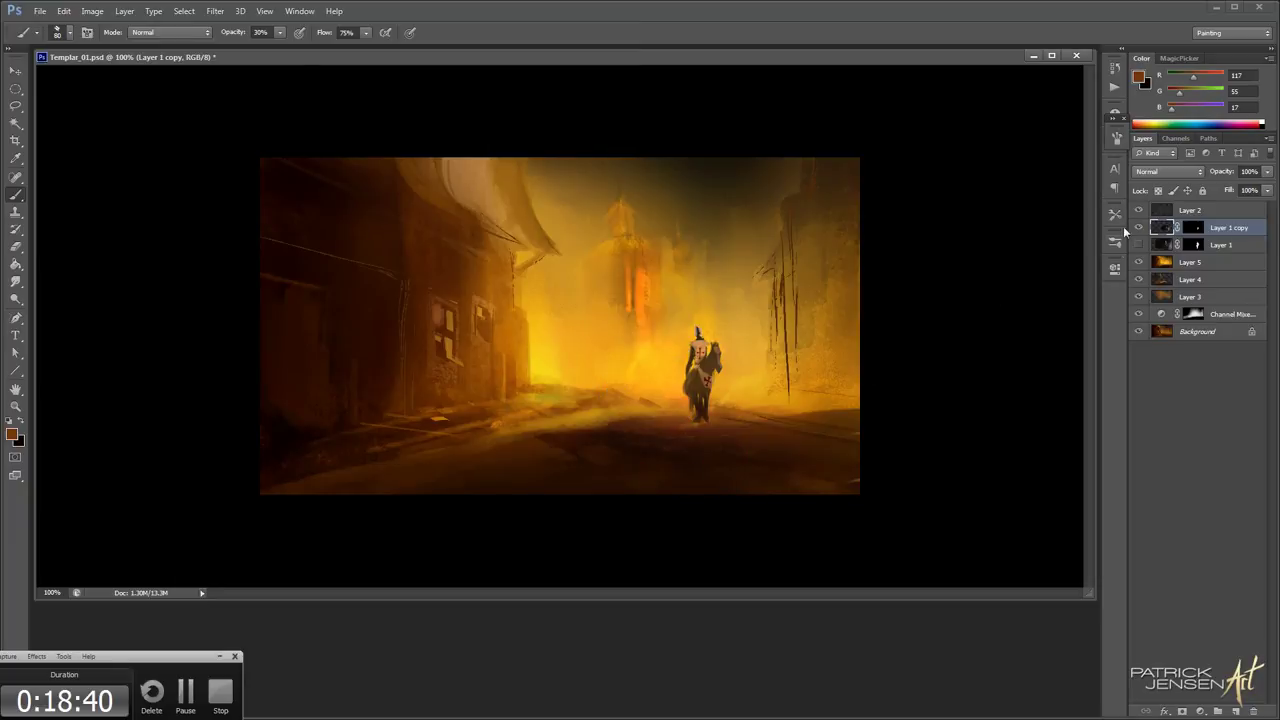
# Add a new layer above Layer 2 and brush brown ground below the rider at 100% brush opacity
pyautogui.hotkey('ctrl', 'shift', 'alt', 'n')
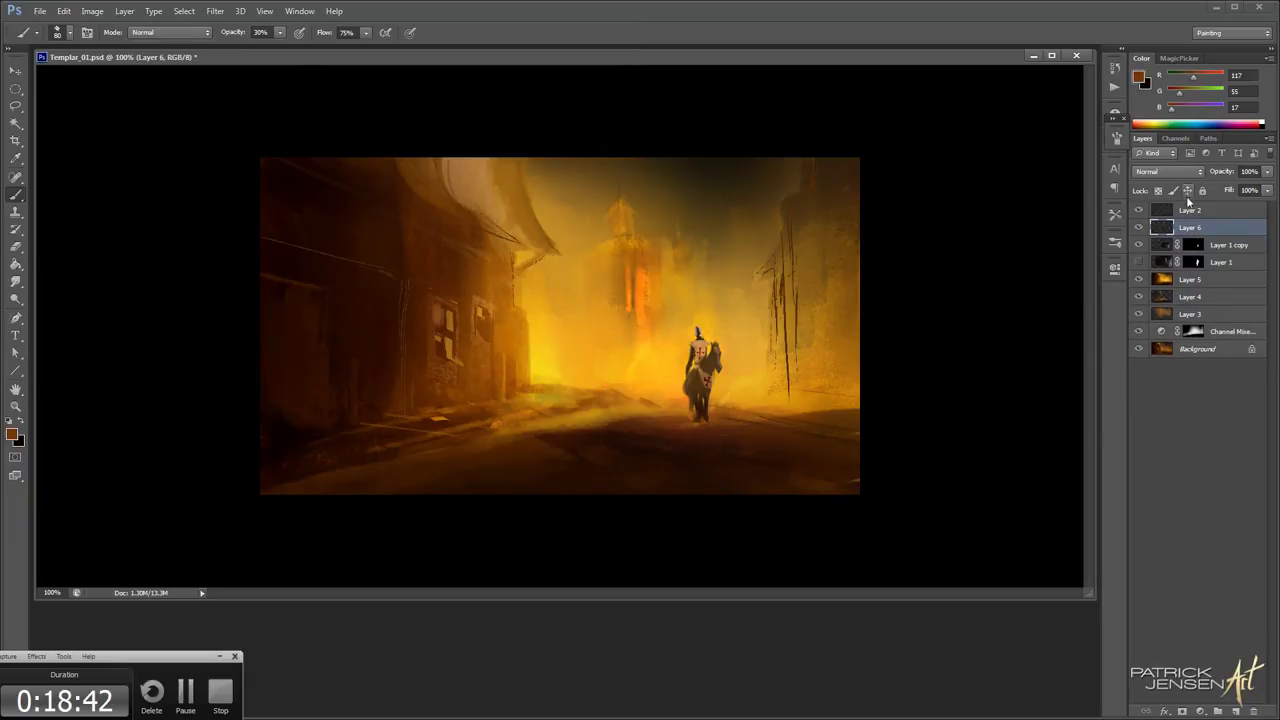
pyautogui.moveTo(1176, 211); pyautogui.dragTo(1176, 205)
pyautogui.press('0')
pyautogui.moveTo(660, 432); pyautogui.dragTo(745, 463)
pyautogui.hotkey('ctrl', 'z')
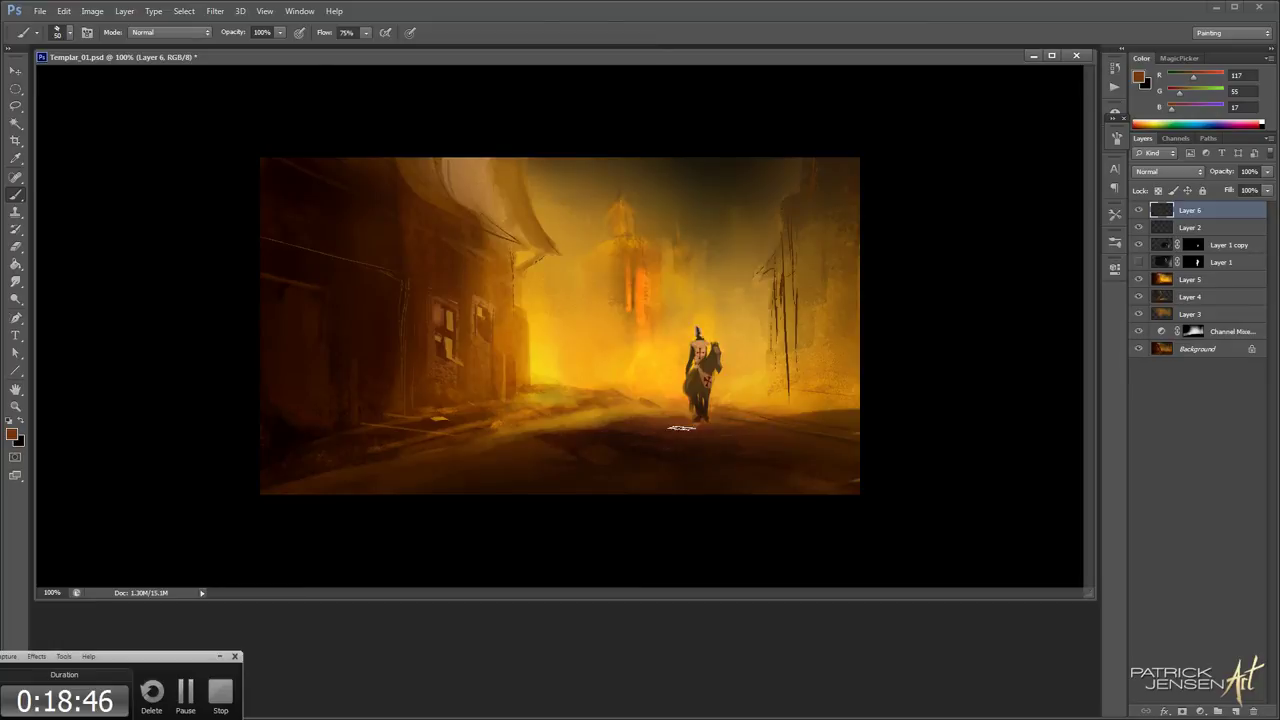
pyautogui.hotkey('ctrl', 'z')
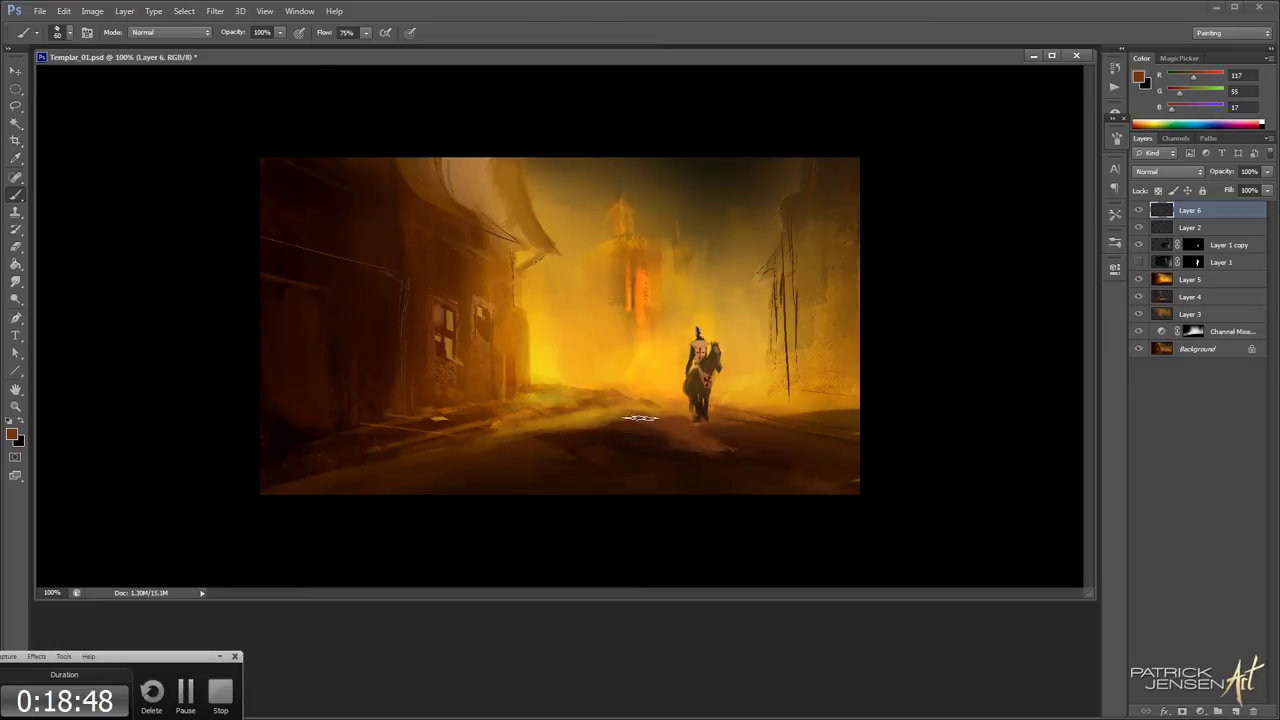
# Sample ochre from the ground and paint light patches along the street edge by the left house and around the rider's feet
pyautogui.keyDown('alt'); pyautogui.click(612, 430); pyautogui.keyUp('alt')
pyautogui.keyDown('alt'); pyautogui.click(565, 399); pyautogui.keyUp('alt')
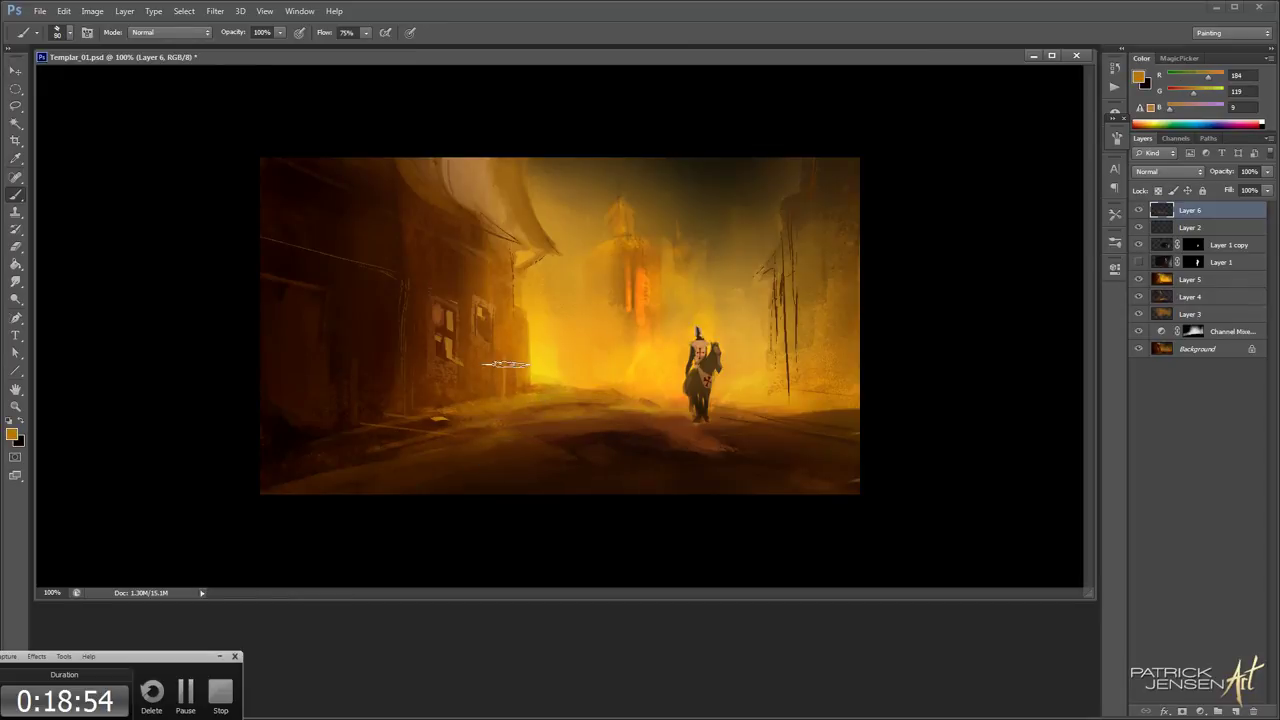
pyautogui.moveTo(486, 398); pyautogui.dragTo(440, 418)
pyautogui.moveTo(708, 428); pyautogui.dragTo(775, 418)
pyautogui.press('[')
pyautogui.press('[')
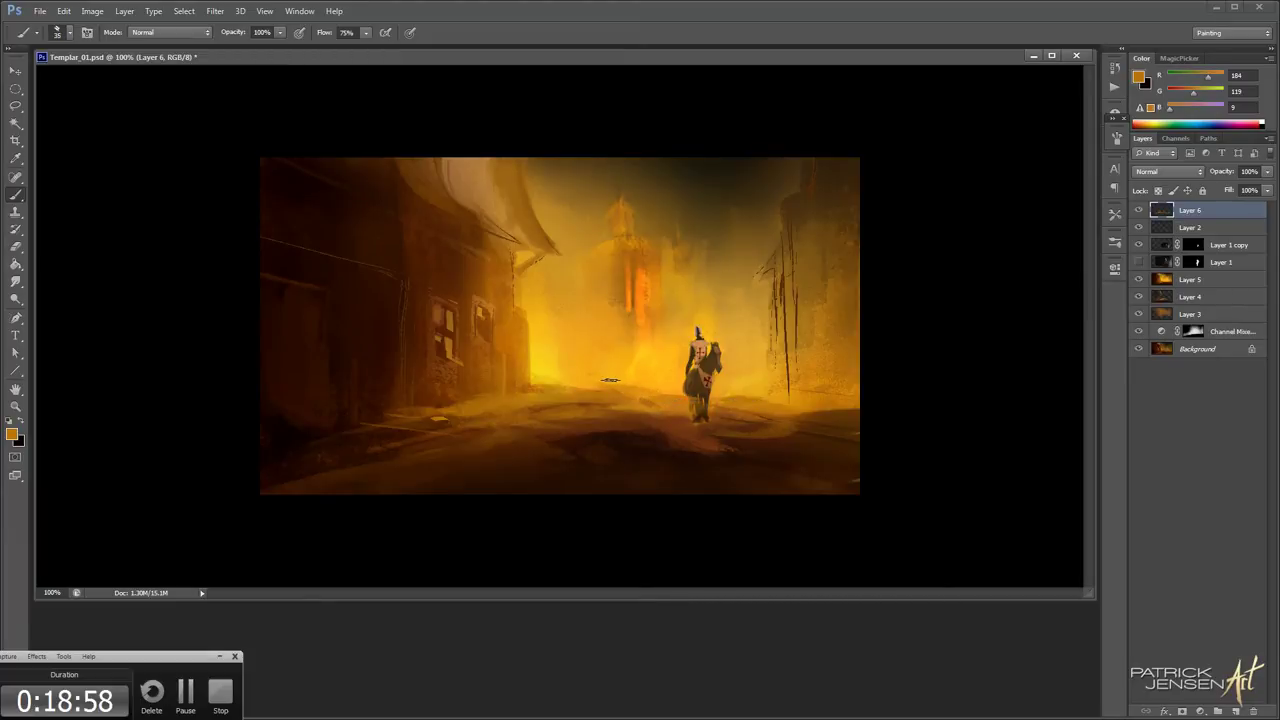
# Lasso small jagged rubble silhouettes on the horizon left of the rider and paint them in with ochre
pyautogui.press('l')
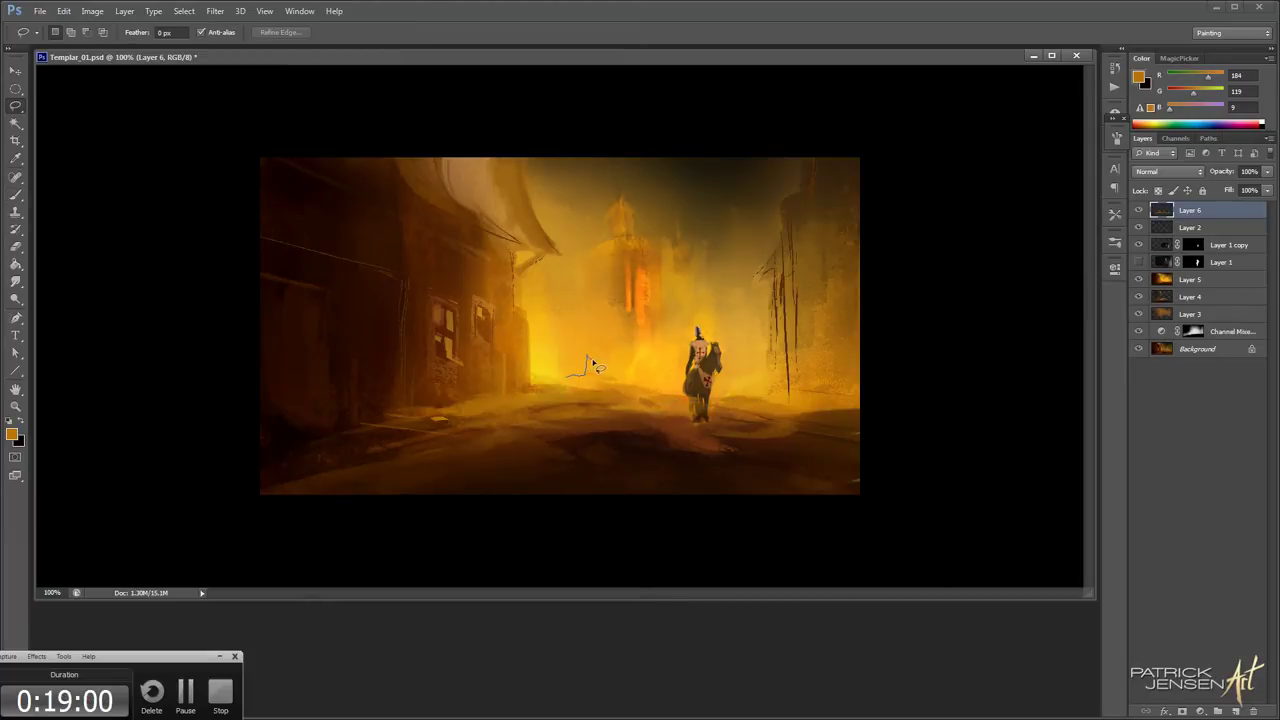
pyautogui.moveTo(594, 366); pyautogui.dragTo(612, 378)
pyautogui.moveTo(545, 395)
pyautogui.mouseDown()
pyautogui.moveTo(548, 372)
pyautogui.moveTo(611, 366)
pyautogui.moveTo(613, 354)
pyautogui.mouseUp()
pyautogui.press('b')
pyautogui.press('[')
pyautogui.press('[')
pyautogui.press('[')
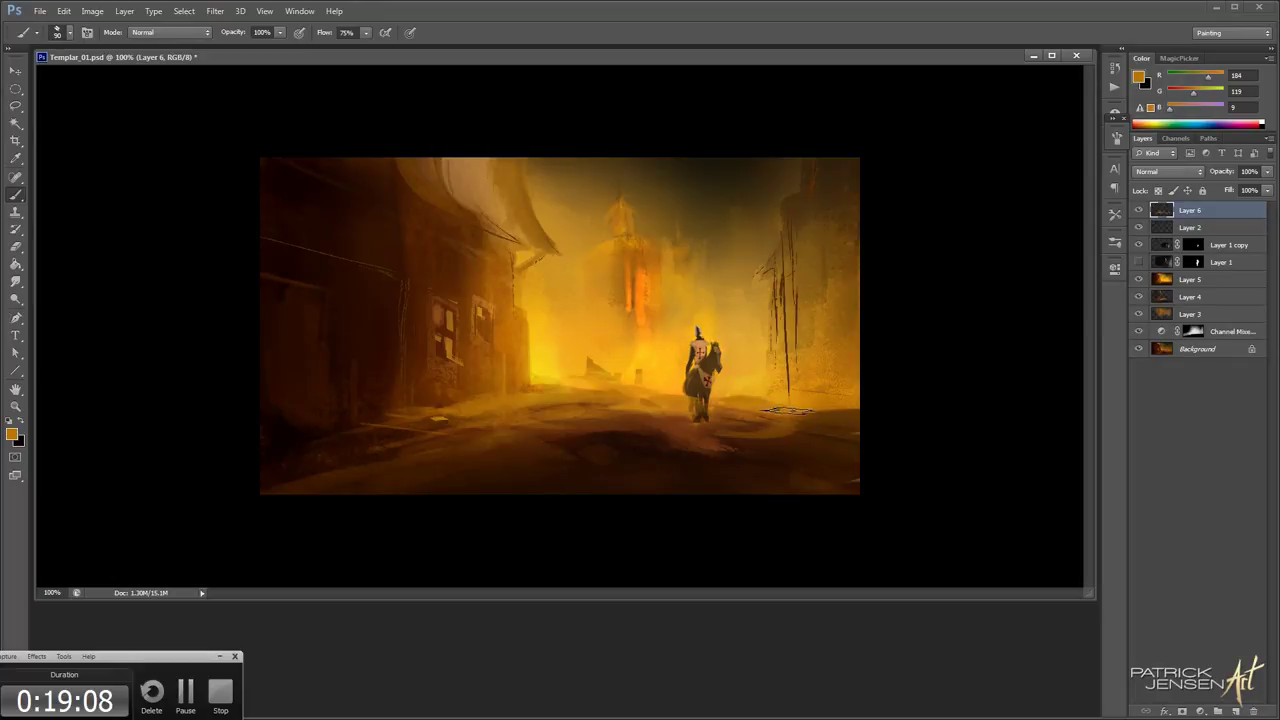
# Lasso a boulder shape at the base of the right-hand wall and fill it with dark brown sampled from the street
pyautogui.press('l')
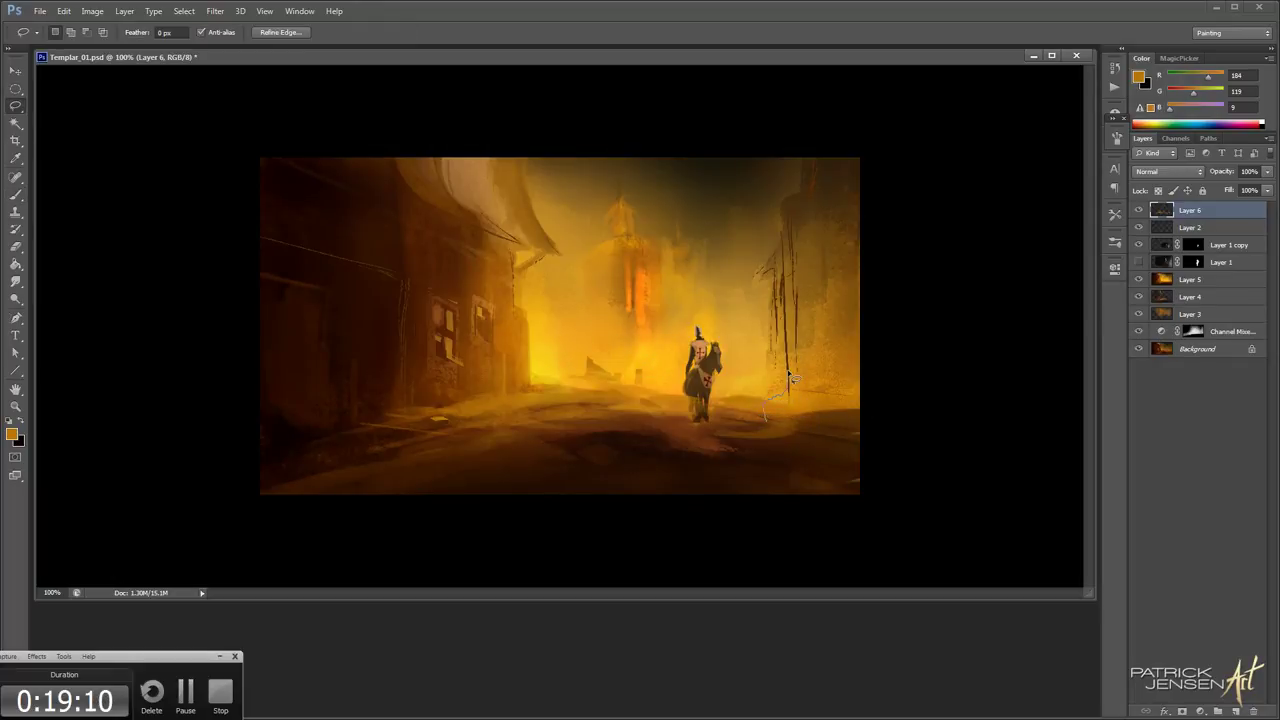
pyautogui.moveTo(790, 376)
pyautogui.mouseDown()
pyautogui.moveTo(824, 420)
pyautogui.moveTo(812, 464)
pyautogui.moveTo(865, 427)
pyautogui.moveTo(814, 446)
pyautogui.mouseUp()
pyautogui.press('b')
pyautogui.keyDown('alt'); pyautogui.click(778, 479); pyautogui.keyUp('alt')
pyautogui.press(']')
pyautogui.press(']')
pyautogui.moveTo(801, 369)
pyautogui.mouseDown()
pyautogui.moveTo(768, 417)
pyautogui.moveTo(810, 416)
pyautogui.moveTo(828, 435)
pyautogui.moveTo(895, 449)
pyautogui.mouseUp()
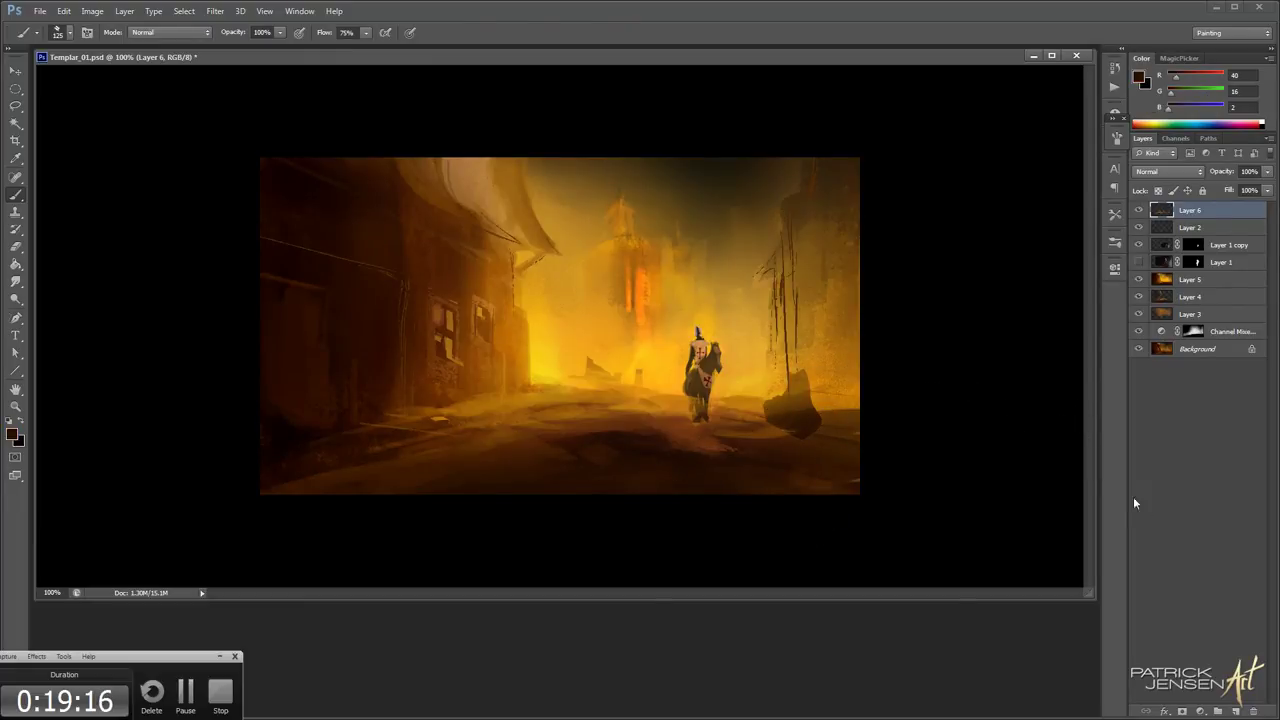
# Add a Levels adjustment masked to the boulder shape and shift its Red channel midtones for a redder tint
pyautogui.click(1200, 711)
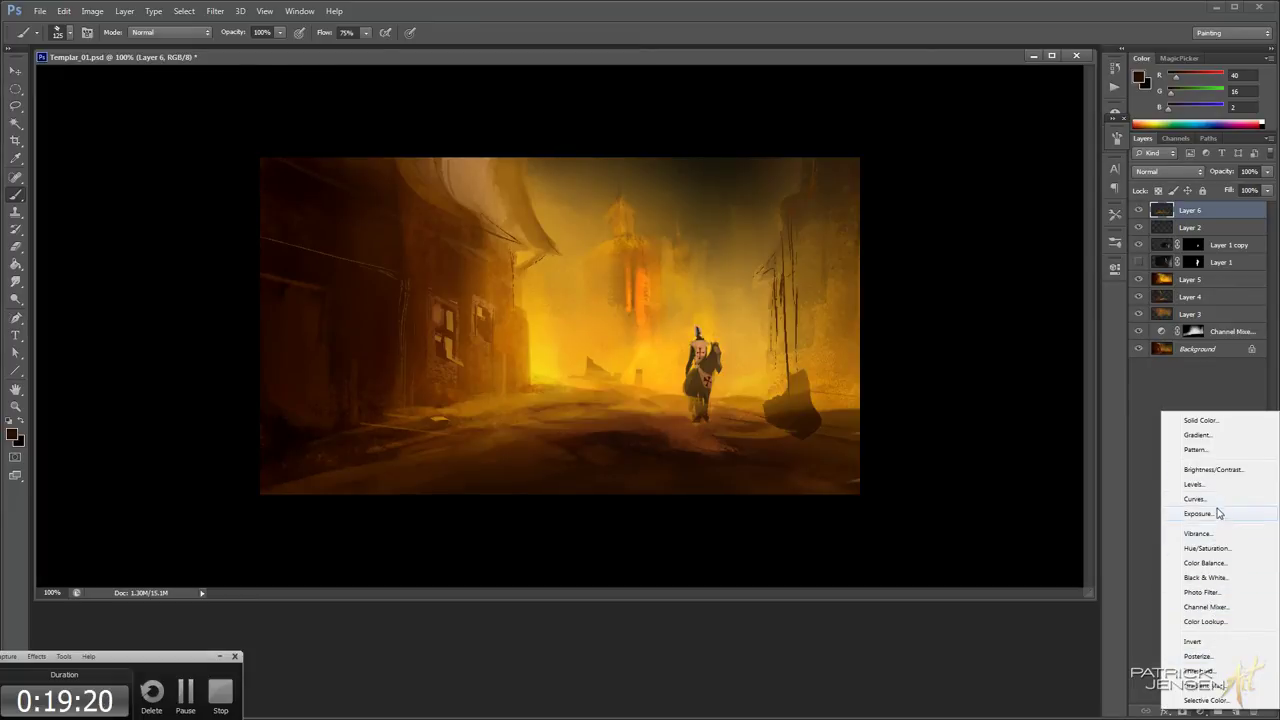
pyautogui.click(1194, 484)
pyautogui.click(986, 326)
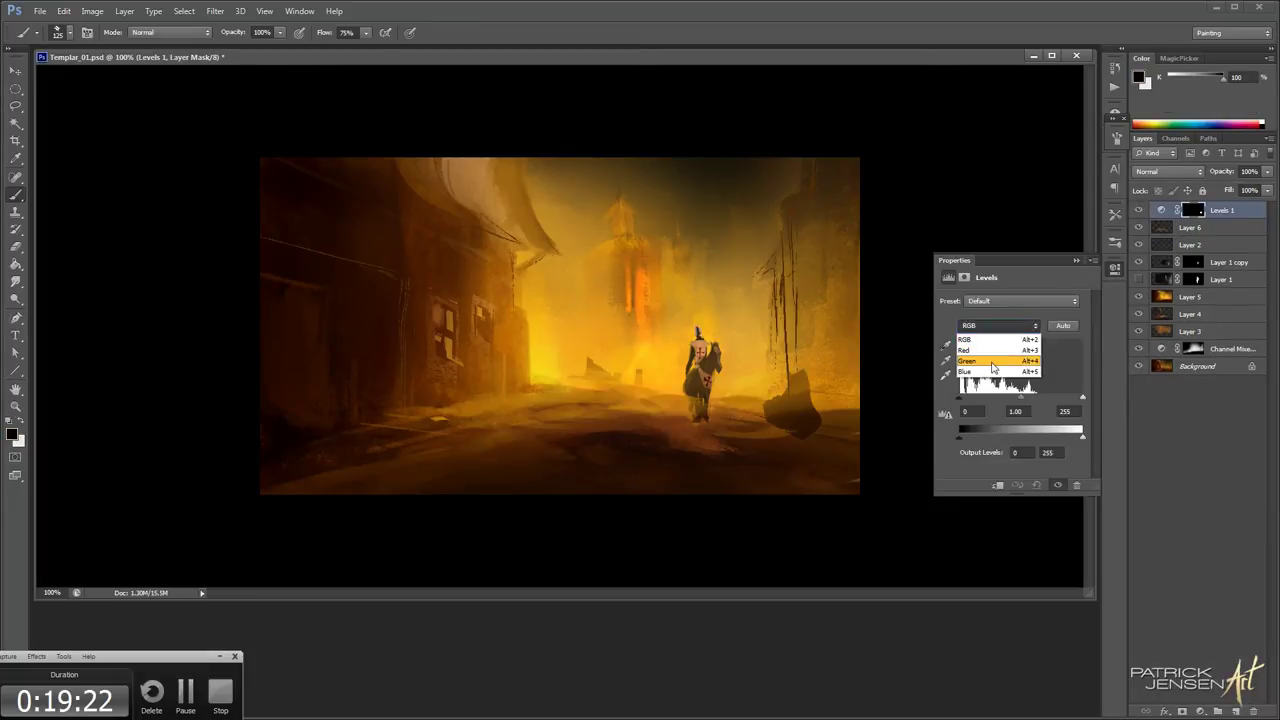
pyautogui.click(967, 350)
pyautogui.moveTo(1021, 399)
pyautogui.mouseDown()
pyautogui.moveTo(1005, 400)
pyautogui.moveTo(1029, 401)
pyautogui.mouseUp()
pyautogui.click(1110, 256)
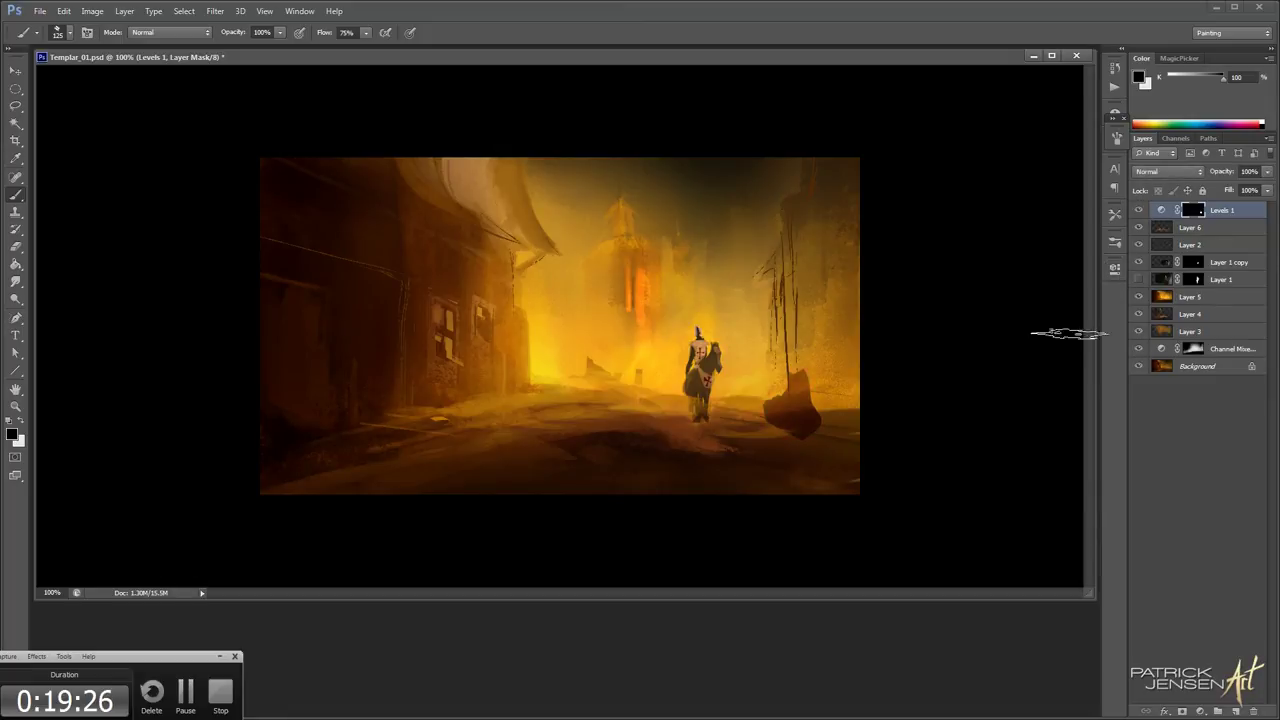
# Select Layer 2 and Layer 1 copy together and move the rider slightly left along the street
pyautogui.hotkey('ctrl', 'a')
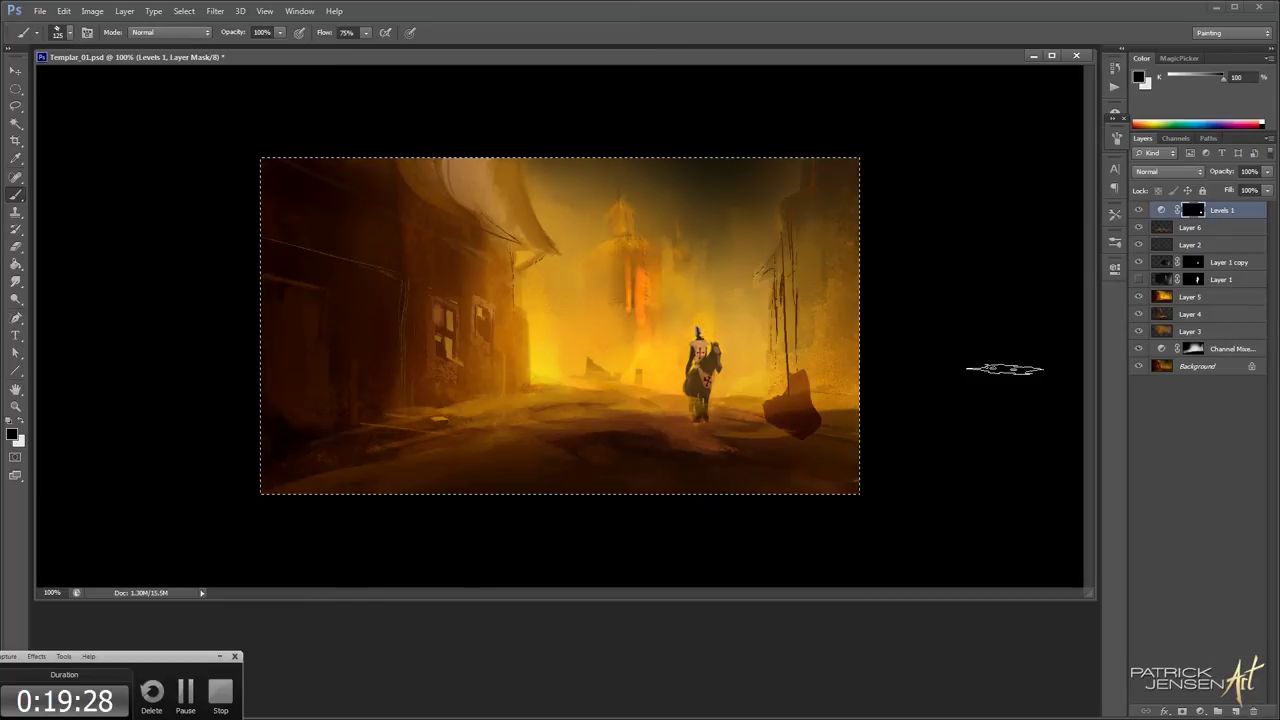
pyautogui.click(1190, 245)
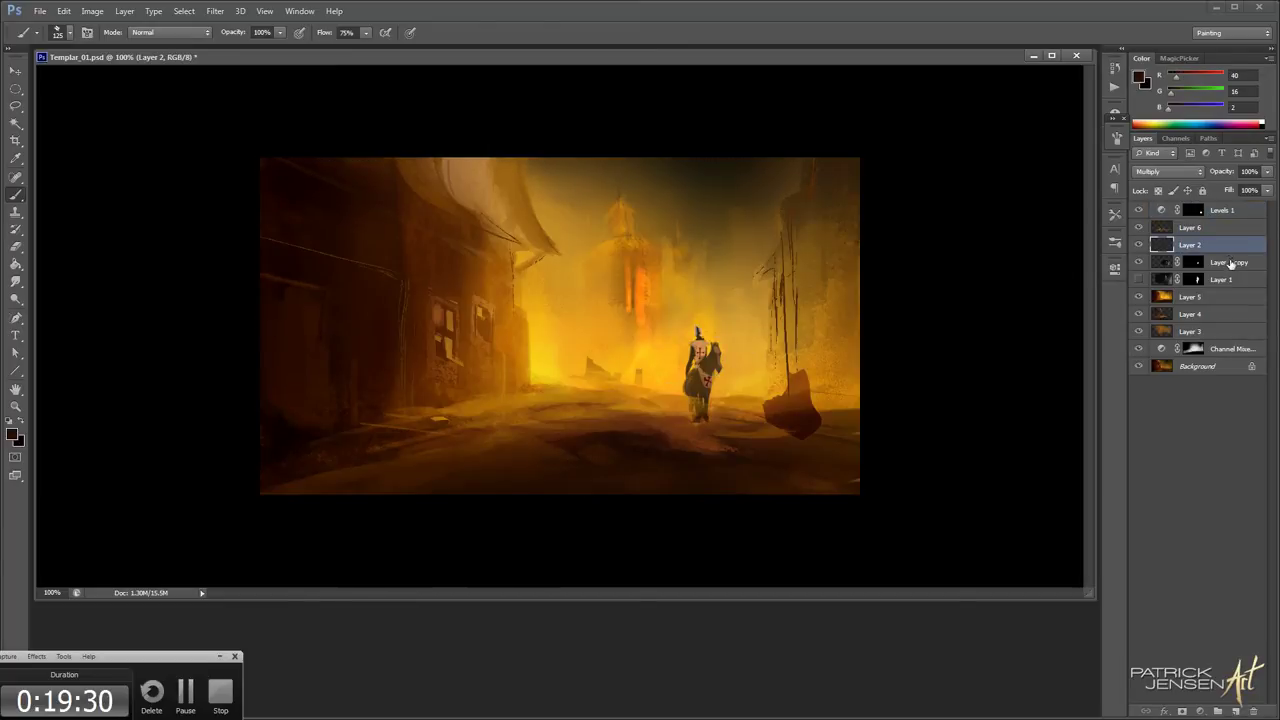
pyautogui.keyDown('shift'); pyautogui.click(1228, 262); pyautogui.keyUp('shift')
pyautogui.press('v')
pyautogui.moveTo(774, 419); pyautogui.dragTo(741, 426)
# Scale the rider's two layers up to about 220% and reposition the rider just left of the boulder
pyautogui.hotkey('ctrl', 't')
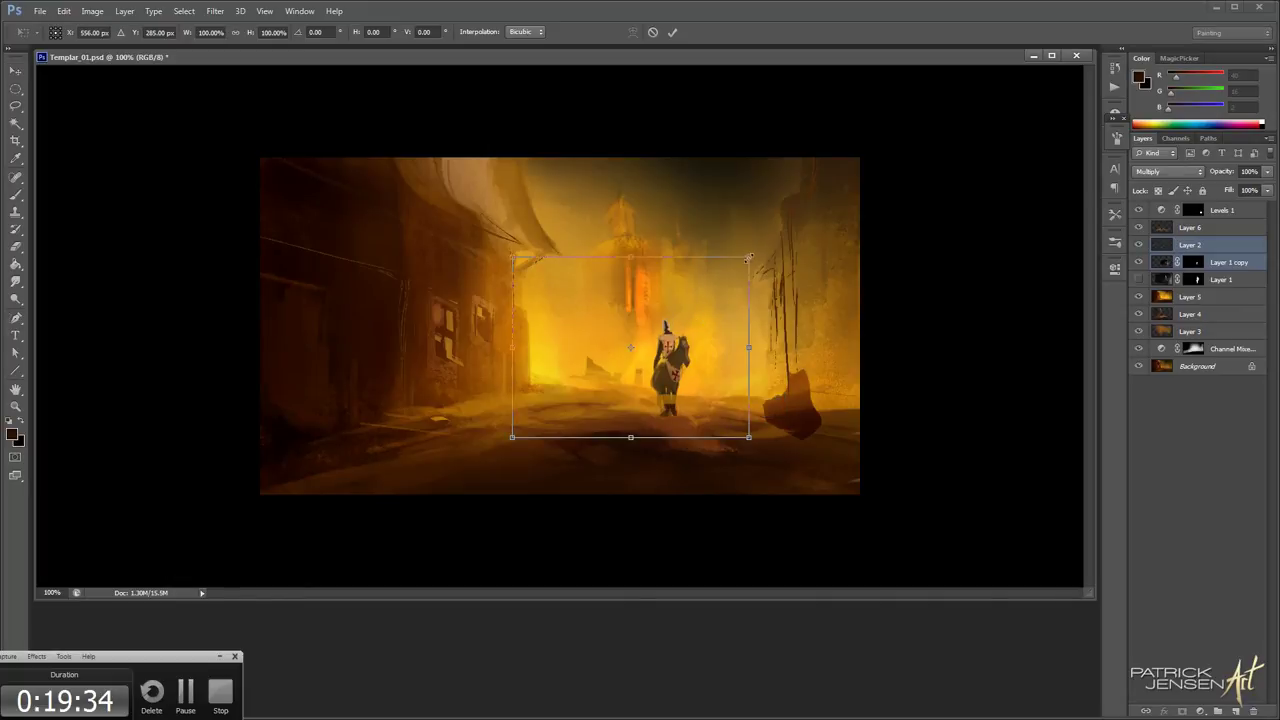
pyautogui.moveTo(750, 257); pyautogui.dragTo(969, 89)
pyautogui.moveTo(825, 245); pyautogui.dragTo(683, 341)
pyautogui.moveTo(826, 182); pyautogui.dragTo(894, 132)
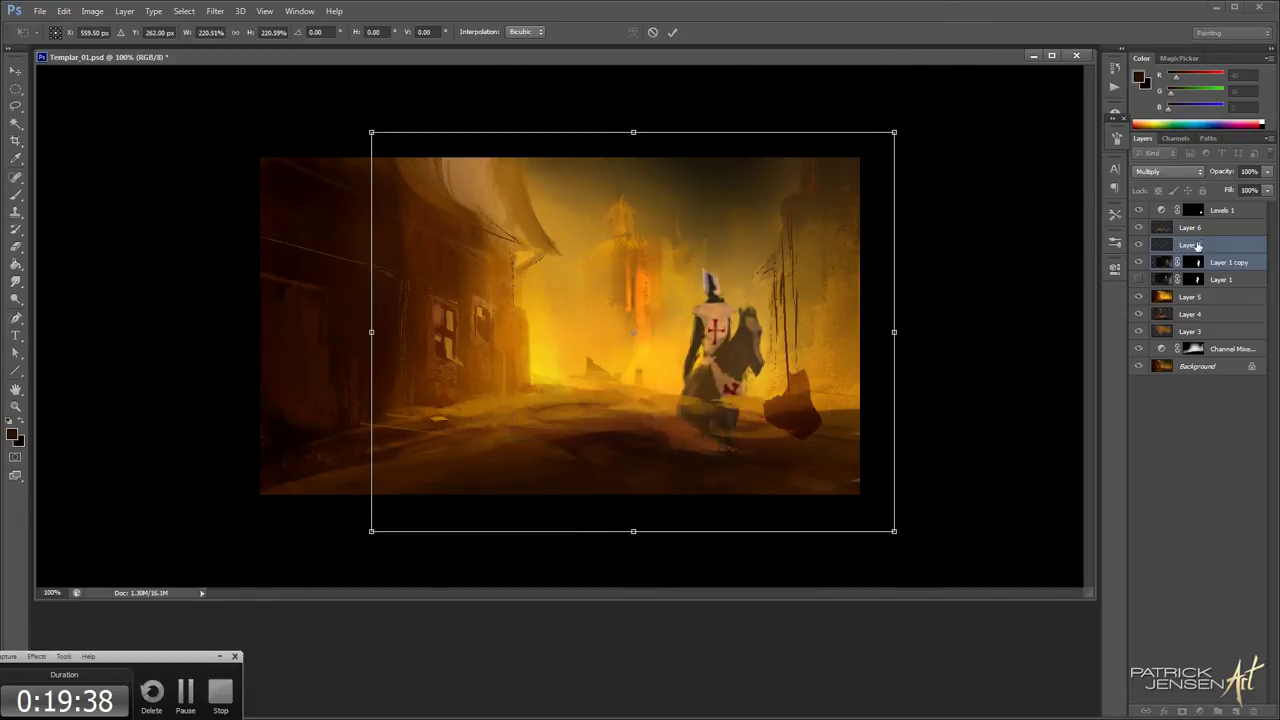
pyautogui.press('Return')
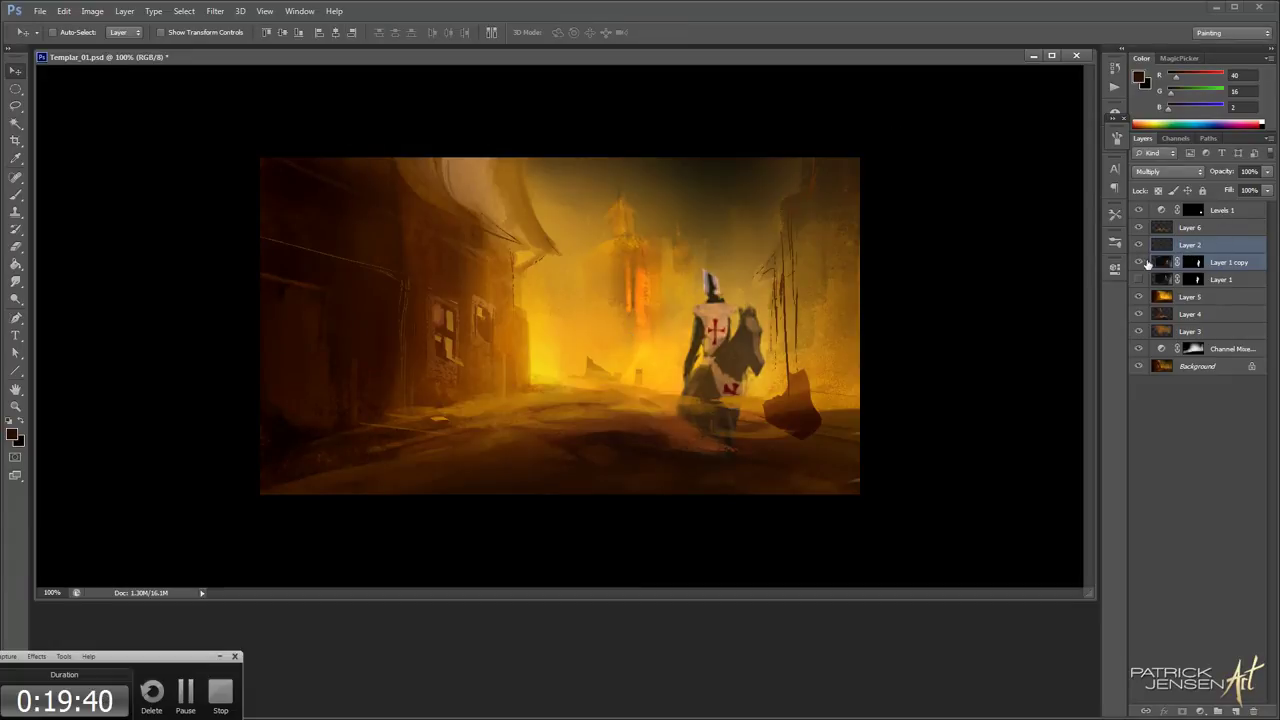
# Hide Layer 2 and Layer 1 copy, then show Layer 1 and move it to the top of the layer stack
pyautogui.click(1139, 262)
pyautogui.click(1139, 280)
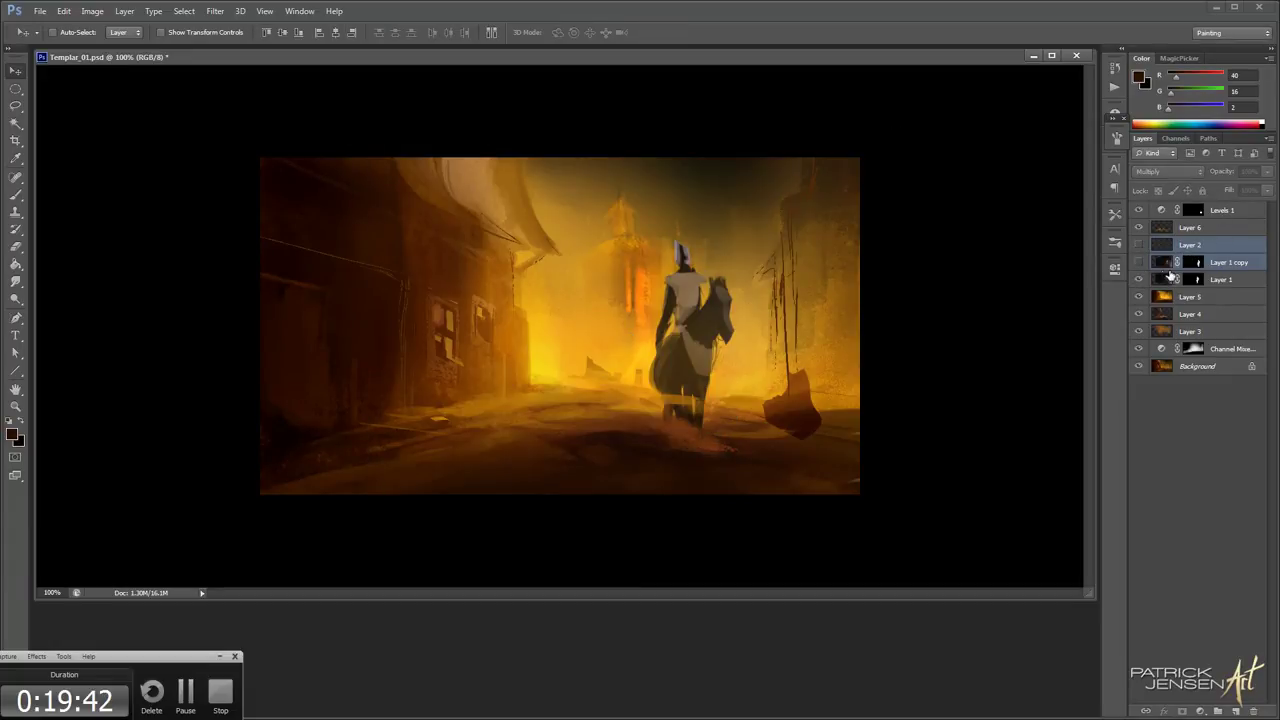
pyautogui.click(1162, 280)
pyautogui.moveTo(1162, 280); pyautogui.dragTo(1163, 208)
# Enlarge the Layer 1 rider to a dominant foreground figure and position it just left of the boulder
pyautogui.moveTo(760, 290); pyautogui.dragTo(716, 386)
pyautogui.hotkey('ctrl', 't')
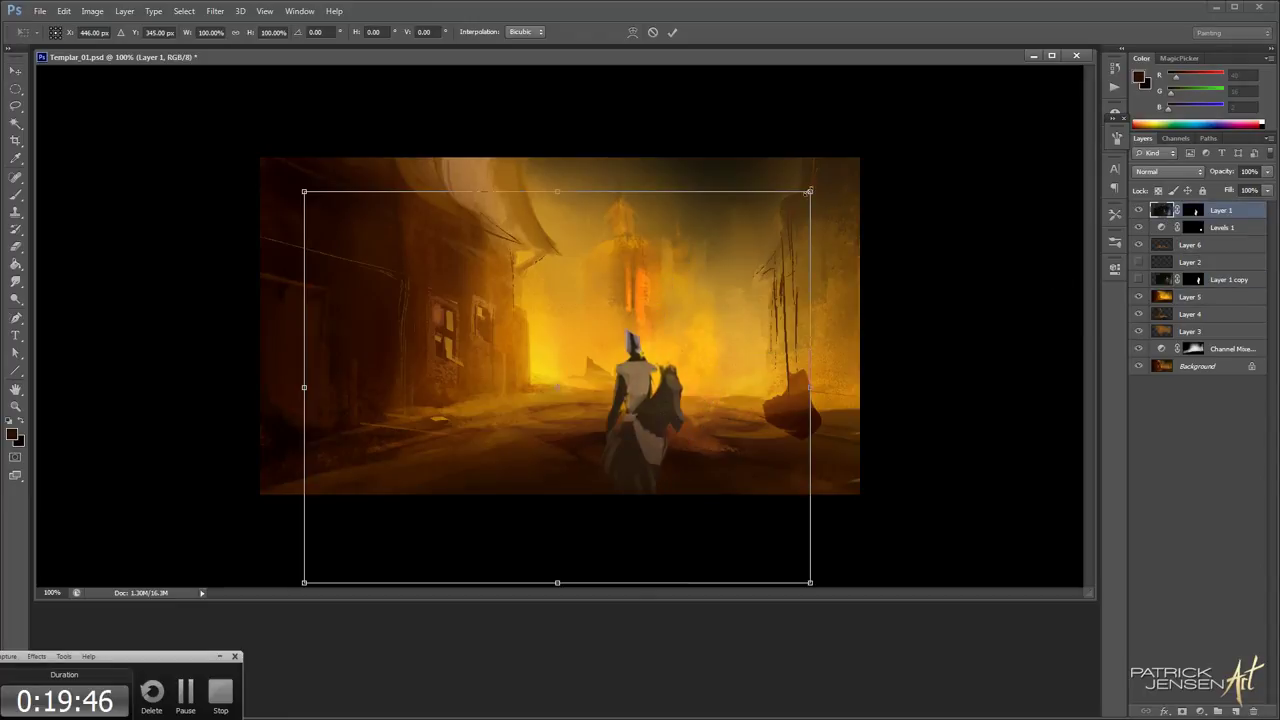
pyautogui.moveTo(807, 193); pyautogui.dragTo(1012, 37)
pyautogui.moveTo(943, 204); pyautogui.dragTo(846, 196)
pyautogui.moveTo(818, 420); pyautogui.dragTo(842, 458)
pyautogui.press('Return')
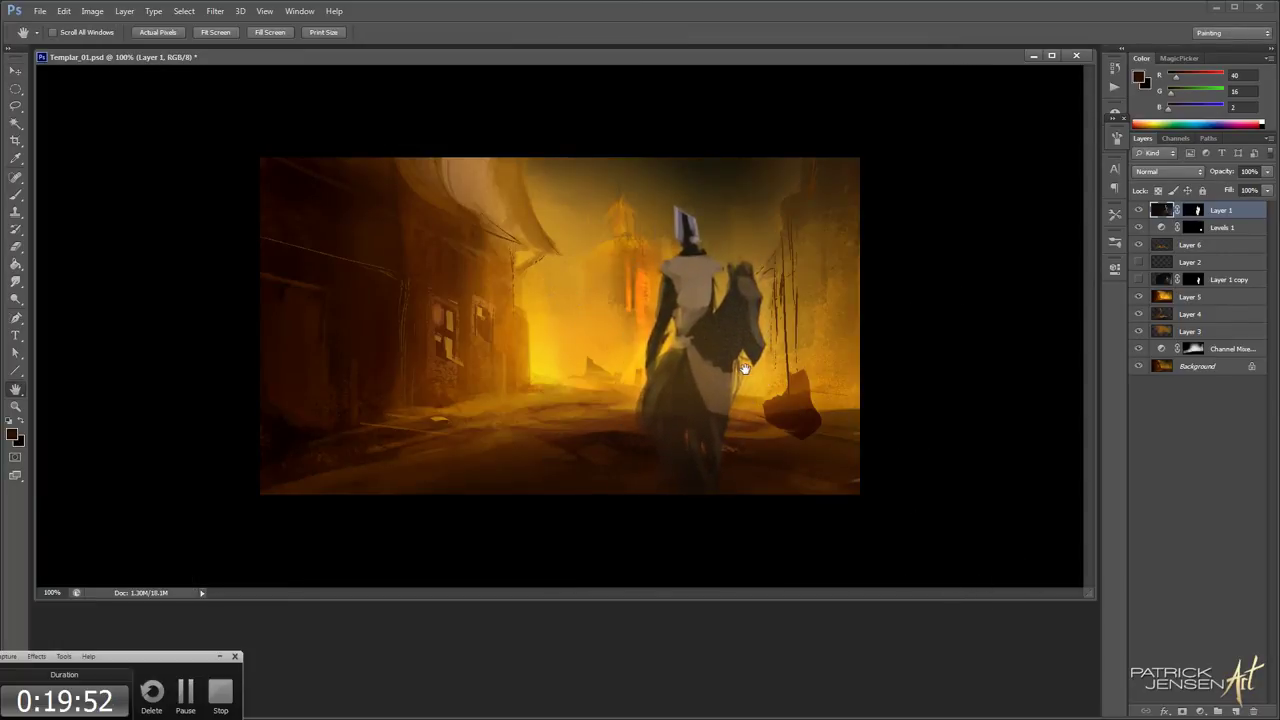
pyautogui.moveTo(758, 391)
pyautogui.mouseDown()
pyautogui.moveTo(741, 396)
pyautogui.moveTo(771, 396)
pyautogui.mouseUp()
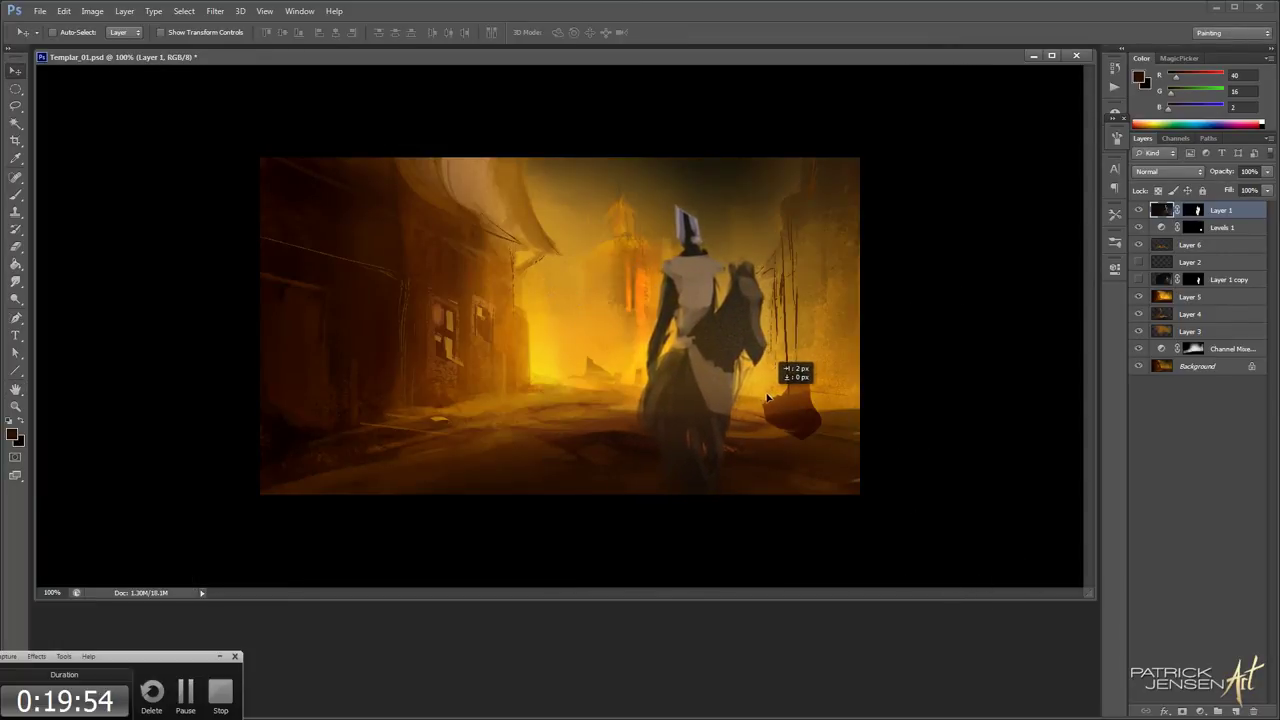
pyautogui.moveTo(765, 399); pyautogui.dragTo(756, 393)
# Repaint the rider's chest and shoulders with a warmer pinkish tone mixed from a sampled colour, about RGB 228, 161, 170
pyautogui.press('b')
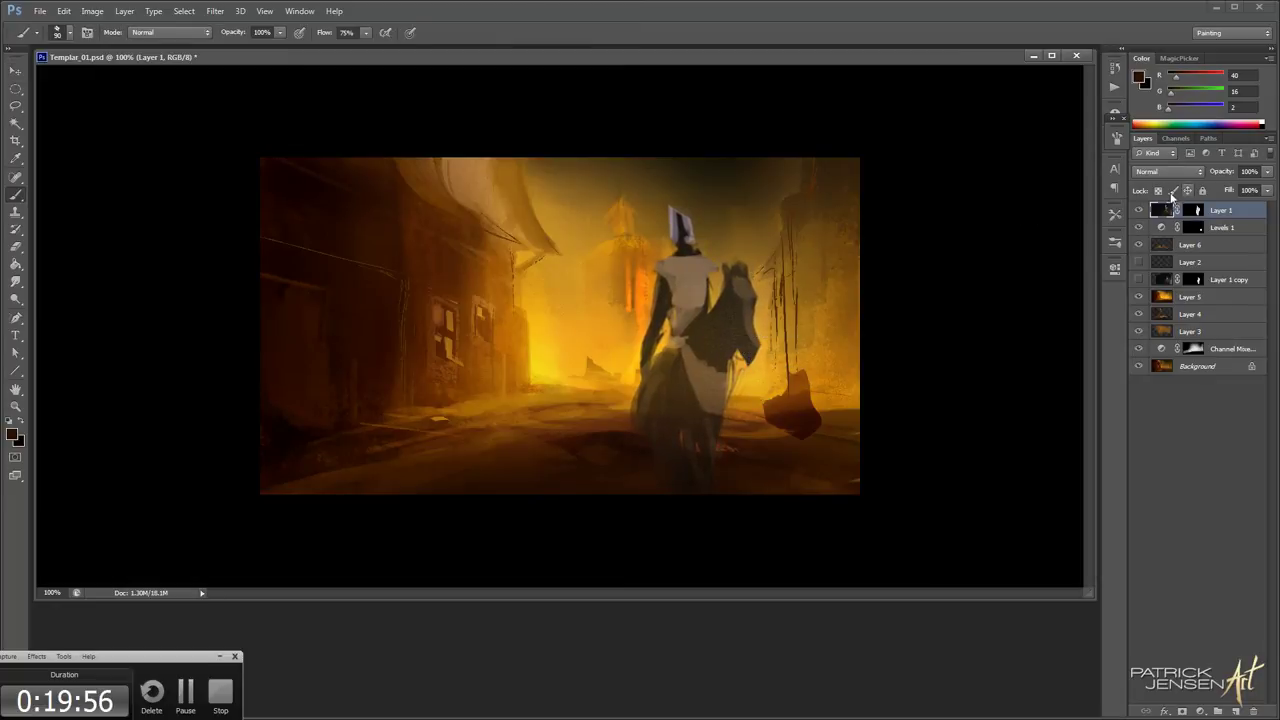
pyautogui.keyDown('alt'); pyautogui.click(660, 295); pyautogui.keyUp('alt')
pyautogui.keyDown('alt'); pyautogui.click(690, 245); pyautogui.keyUp('alt')
pyautogui.press('[')
pyautogui.press('[')
pyautogui.keyDown('alt'); pyautogui.click(686, 273); pyautogui.keyUp('alt')
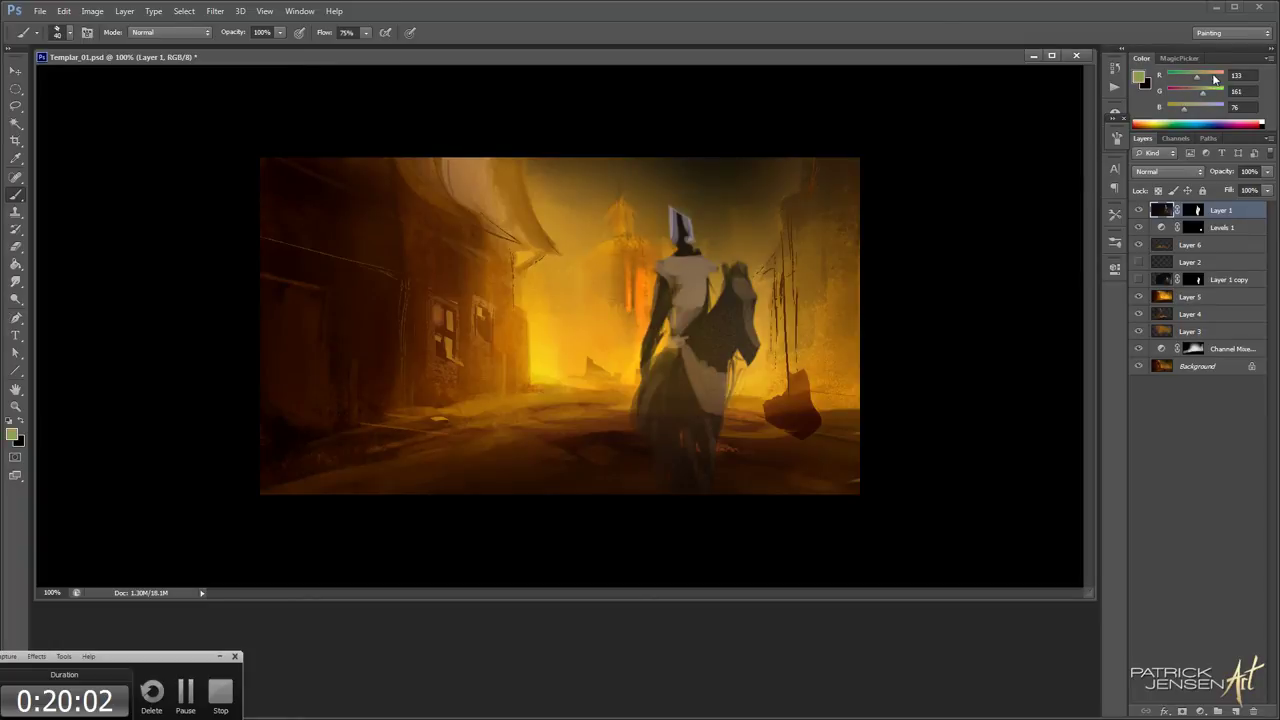
pyautogui.moveTo(1213, 76); pyautogui.dragTo(1218, 76)
pyautogui.press(']')
pyautogui.click(1202, 108)
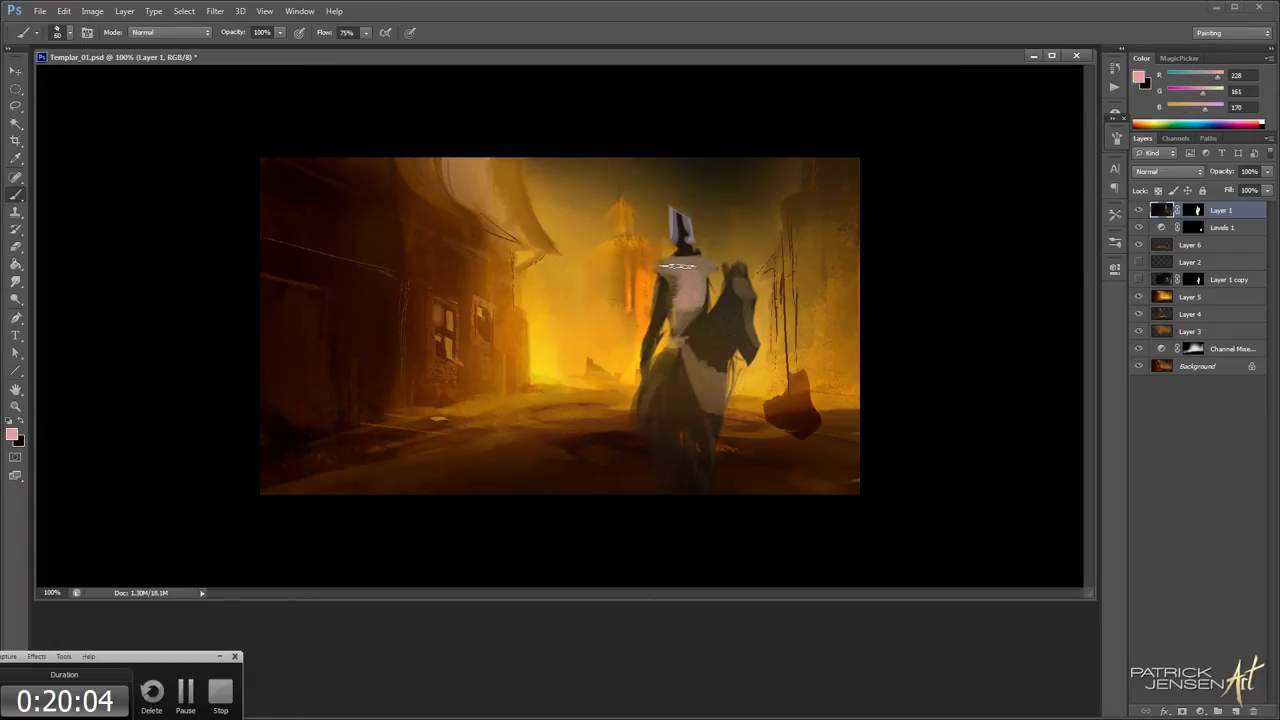
pyautogui.keyDown('alt'); pyautogui.click(688, 276); pyautogui.keyUp('alt')
pyautogui.keyDown('alt'); pyautogui.click(680, 297); pyautogui.keyUp('alt')
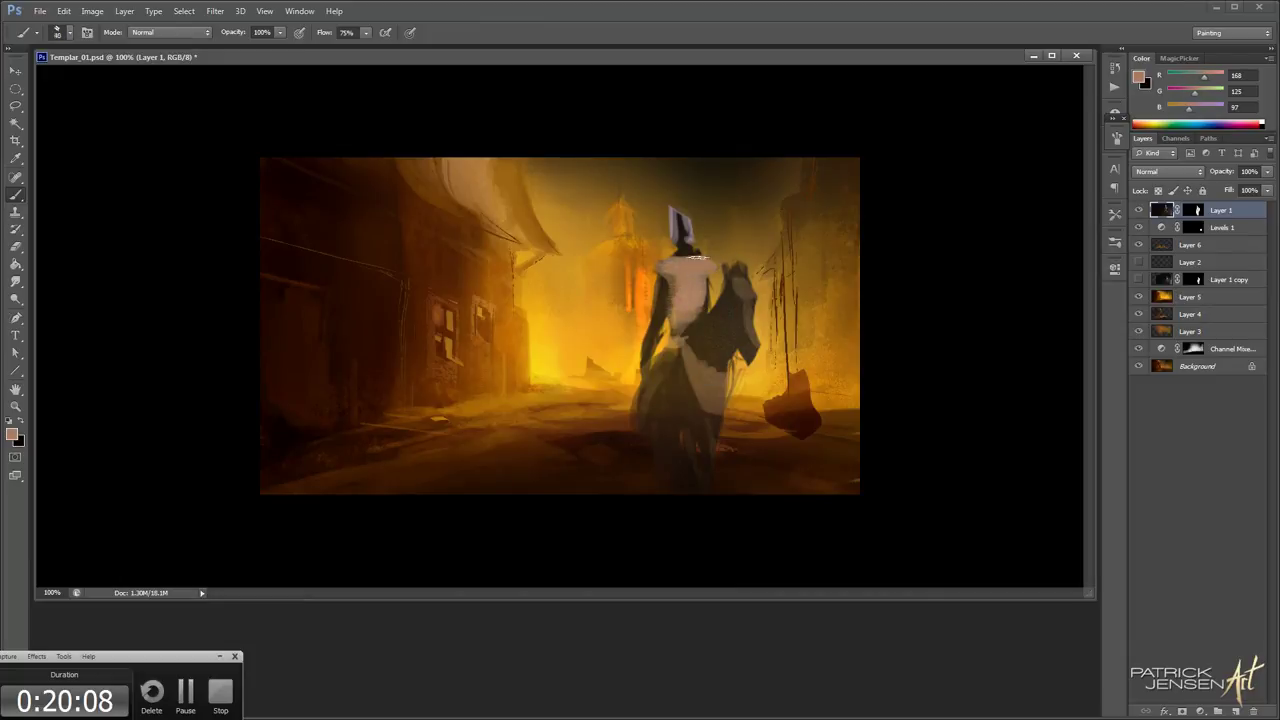
# Paint the rider's helmet dark, then add faint lilac highlights of RGB 191, 158, 206 with a small brush at 30% opacity
pyautogui.keyDown('alt'); pyautogui.click(684, 226); pyautogui.keyUp('alt')
pyautogui.moveTo(674, 212); pyautogui.dragTo(693, 244)
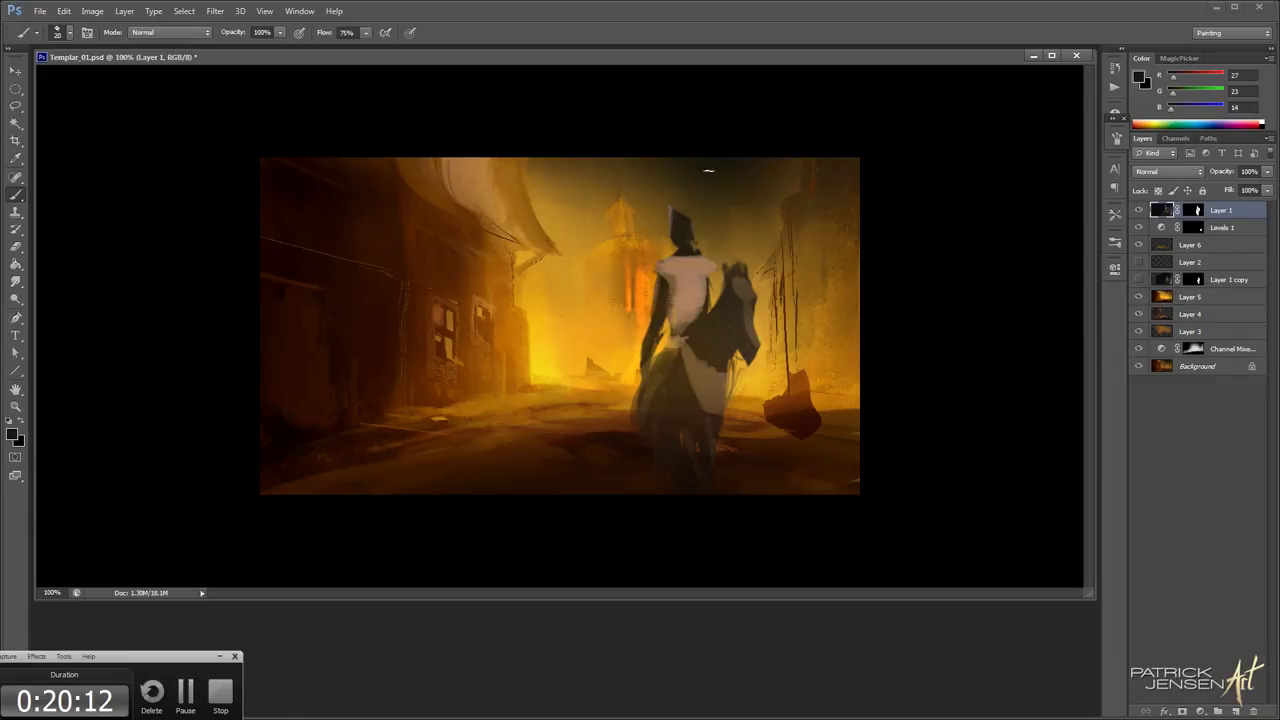
pyautogui.click(37, 38)
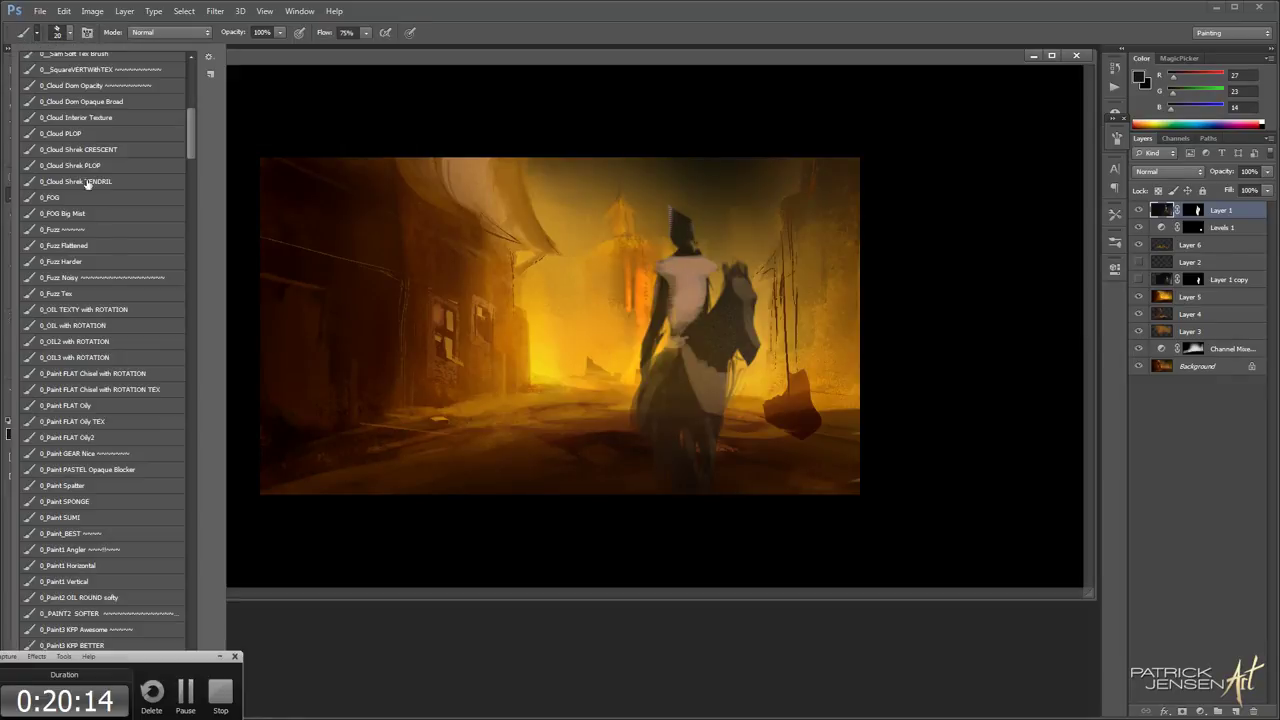
pyautogui.click(115, 277)
pyautogui.press('Return')
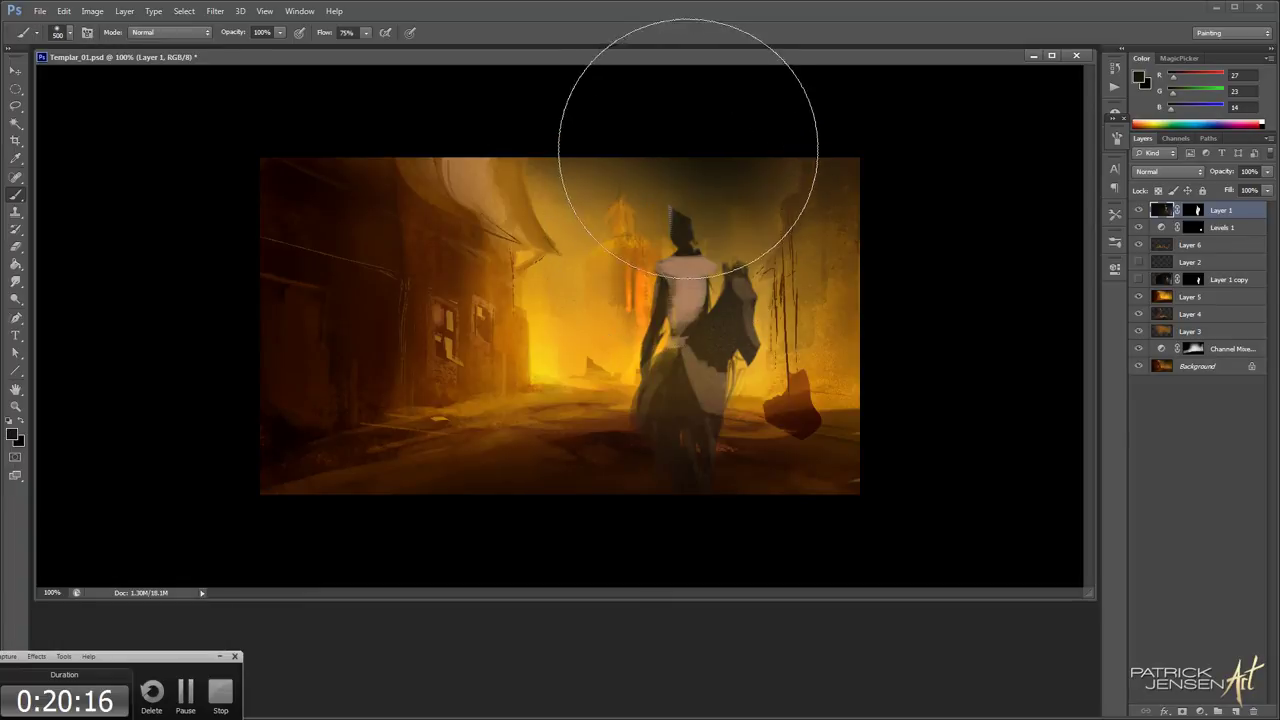
pyautogui.press('[')
pyautogui.press('[')
pyautogui.press('[')
pyautogui.press('[')
pyautogui.press('[')
pyautogui.press('[')
pyautogui.press('[')
pyautogui.press('[')
pyautogui.press('[')
pyautogui.press('[')
pyautogui.press('[')
pyautogui.press('[')
pyautogui.press('[')
pyautogui.press('[')
pyautogui.press('[')
pyautogui.press('[')
pyautogui.press('[')
pyautogui.press('[')
pyautogui.press('[')
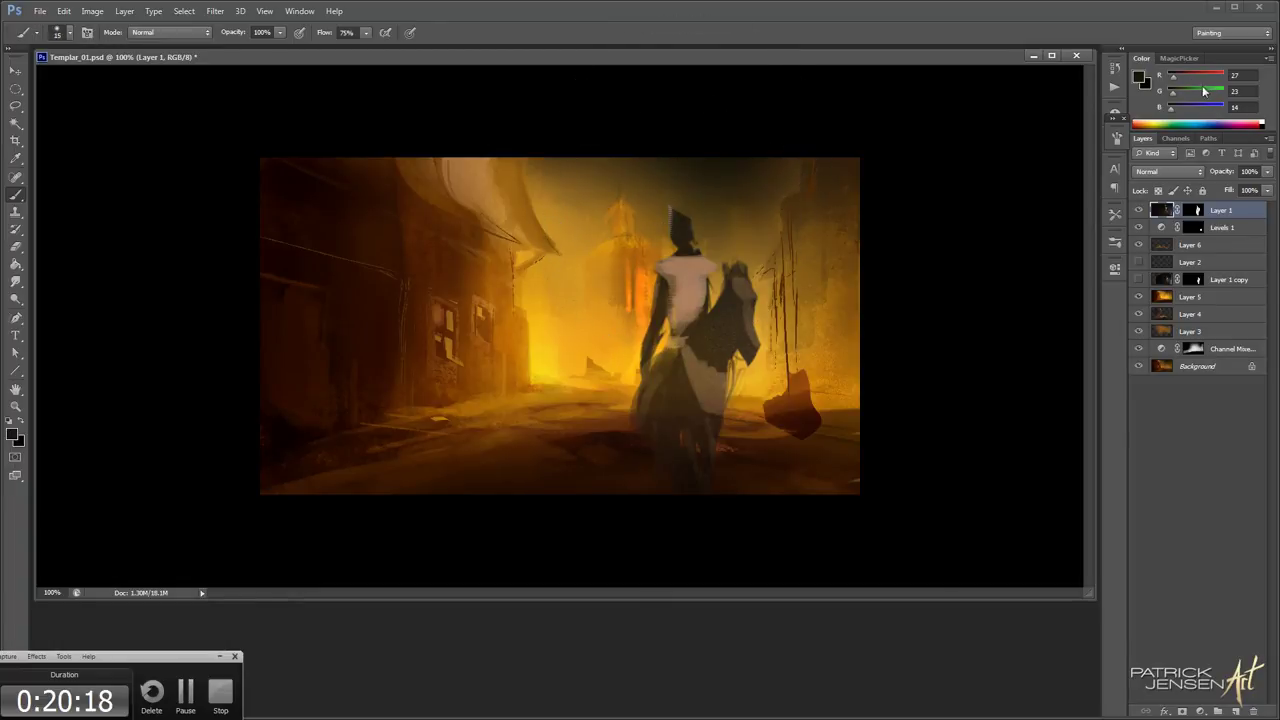
pyautogui.click(1203, 91)
pyautogui.click(1209, 75)
pyautogui.moveTo(674, 212); pyautogui.dragTo(679, 228)
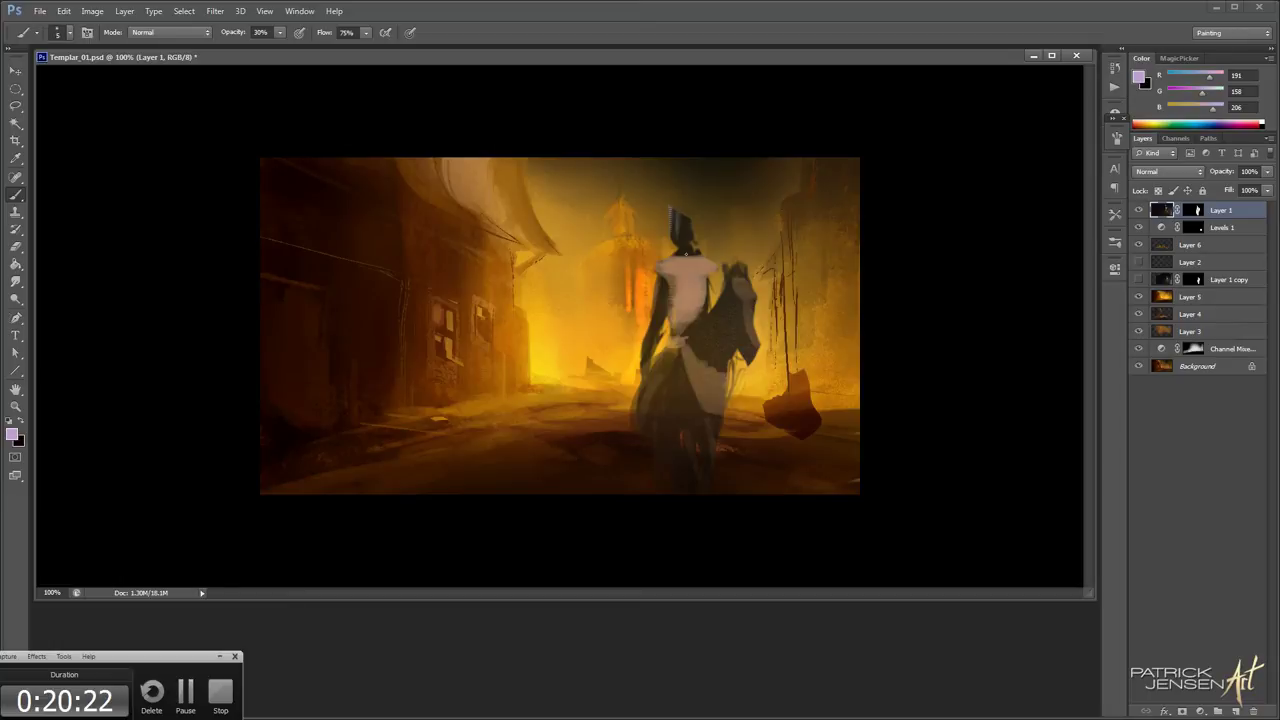
# Paint an orange rim light on the helmet in Linear Dodge (Add) brush mode, using a colour sampled from the background glow
pyautogui.click(165, 33)
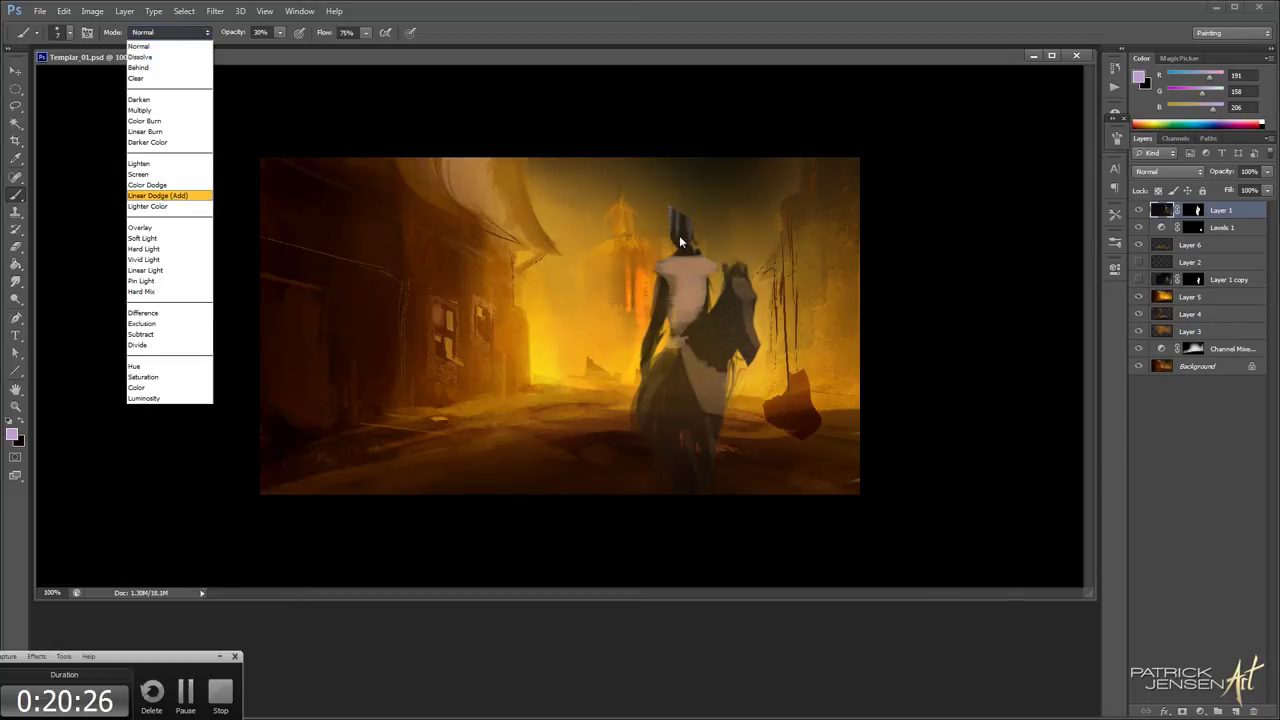
pyautogui.press('Return')
pyautogui.keyDown('alt'); pyautogui.click(606, 351); pyautogui.keyUp('alt')
pyautogui.press(']')
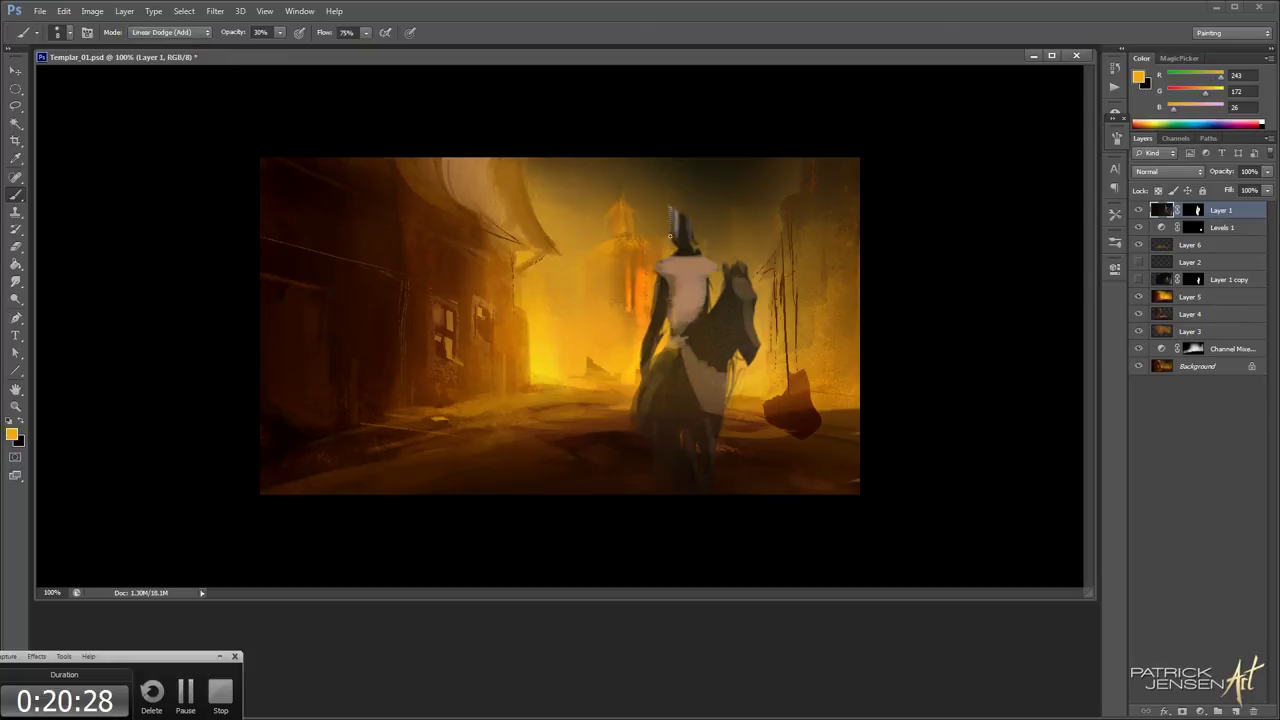
pyautogui.moveTo(669, 238)
pyautogui.mouseDown()
pyautogui.moveTo(670, 209)
pyautogui.moveTo(691, 235)
pyautogui.mouseUp()
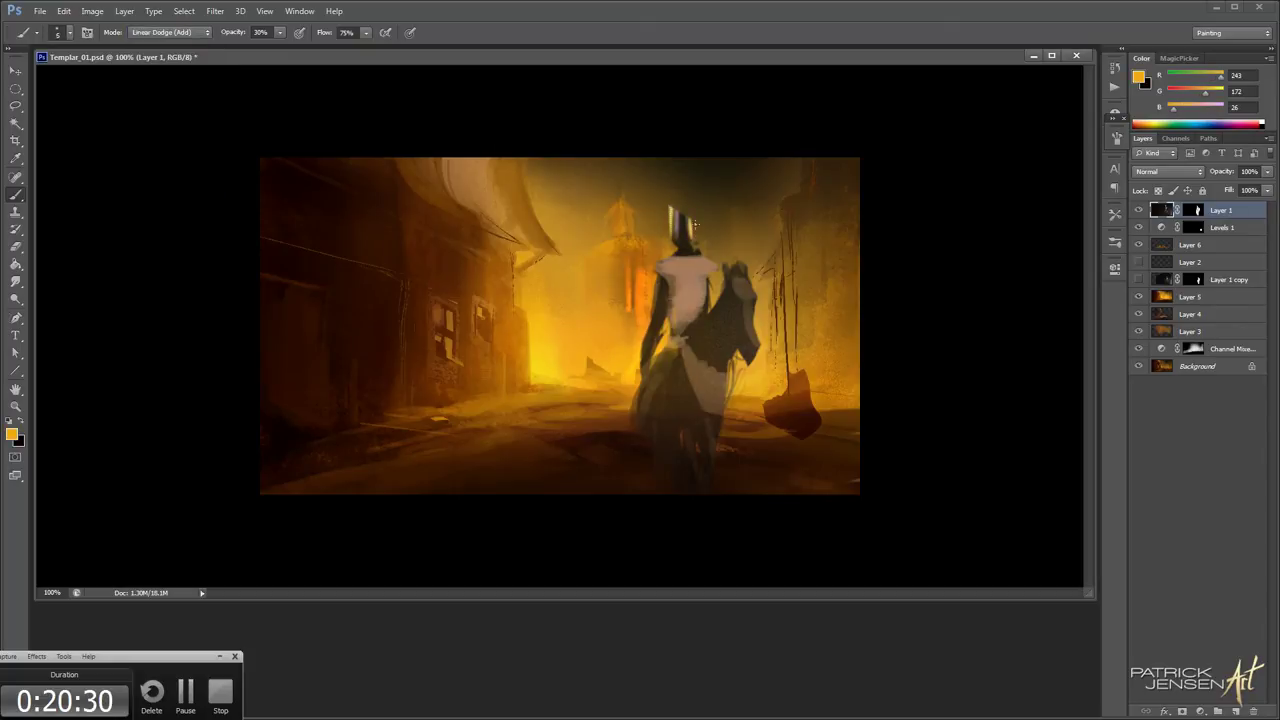
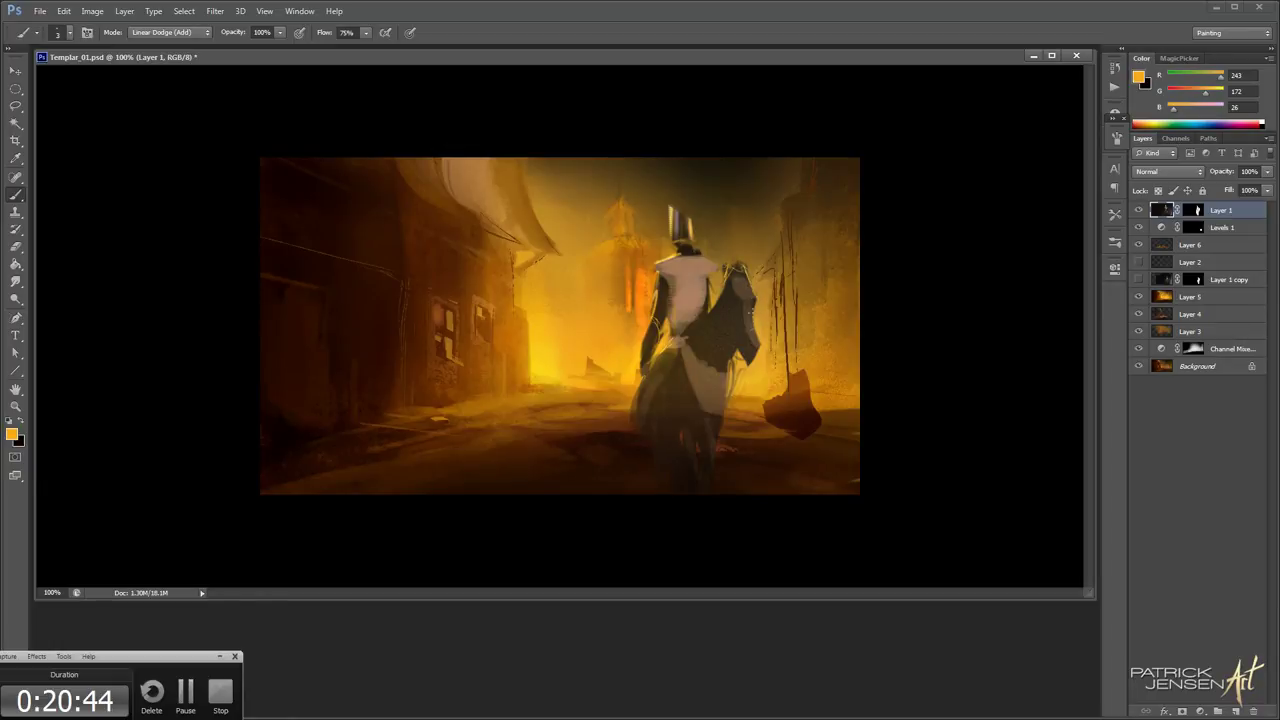
# Return the brush to Normal mode and paint fine dark visor details on the helmet with colours sampled from it
pyautogui.press('z')
pyautogui.keyDown('alt'); pyautogui.click(780, 355); pyautogui.keyUp('alt')
pyautogui.keyDown('alt'); pyautogui.click(794, 357); pyautogui.keyUp('alt')
pyautogui.keyDown('alt'); pyautogui.click(794, 357); pyautogui.keyUp('alt')
pyautogui.click(716, 375)
pyautogui.click(716, 375)
pyautogui.click(716, 375)
pyautogui.press('space')
pyautogui.press('b')
pyautogui.keyDown('alt'); pyautogui.click(679, 226); pyautogui.keyUp('alt')
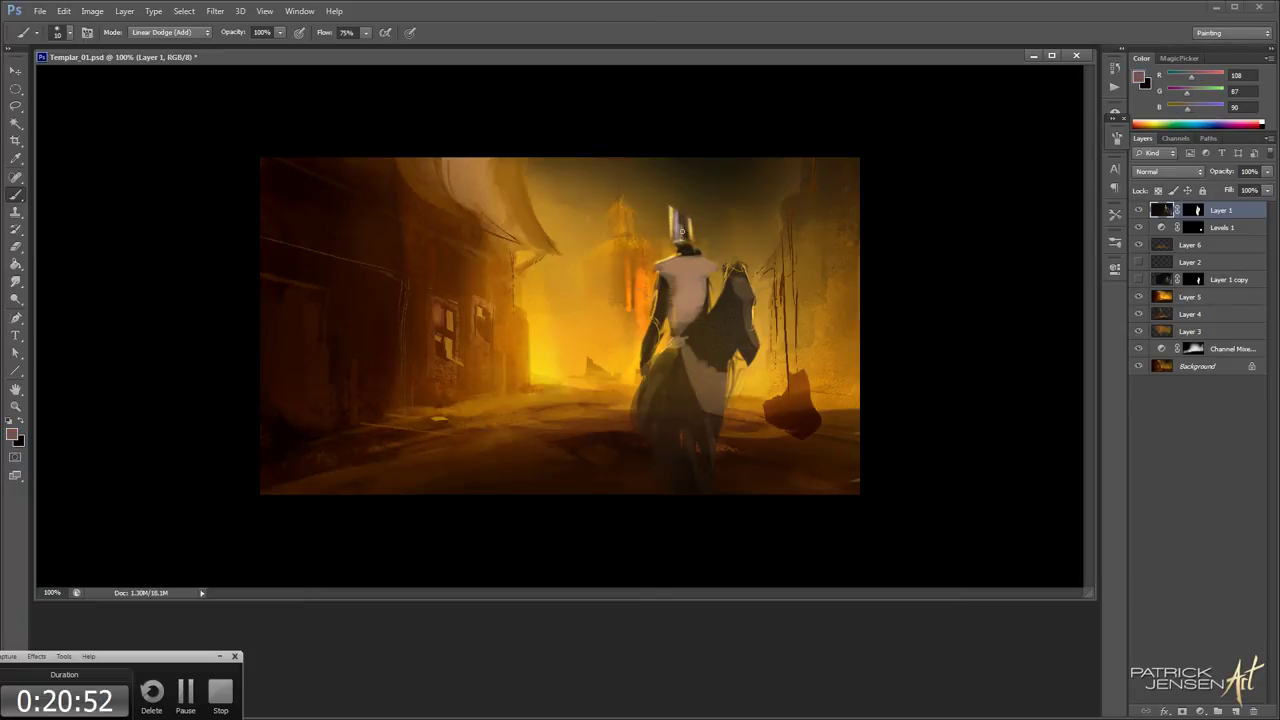
pyautogui.click(170, 32)
pyautogui.click(191, 49)
pyautogui.keyDown('alt'); pyautogui.click(683, 240); pyautogui.keyUp('alt')
pyautogui.keyDown('alt'); pyautogui.click(682, 245); pyautogui.keyUp('alt')
pyautogui.press('[')
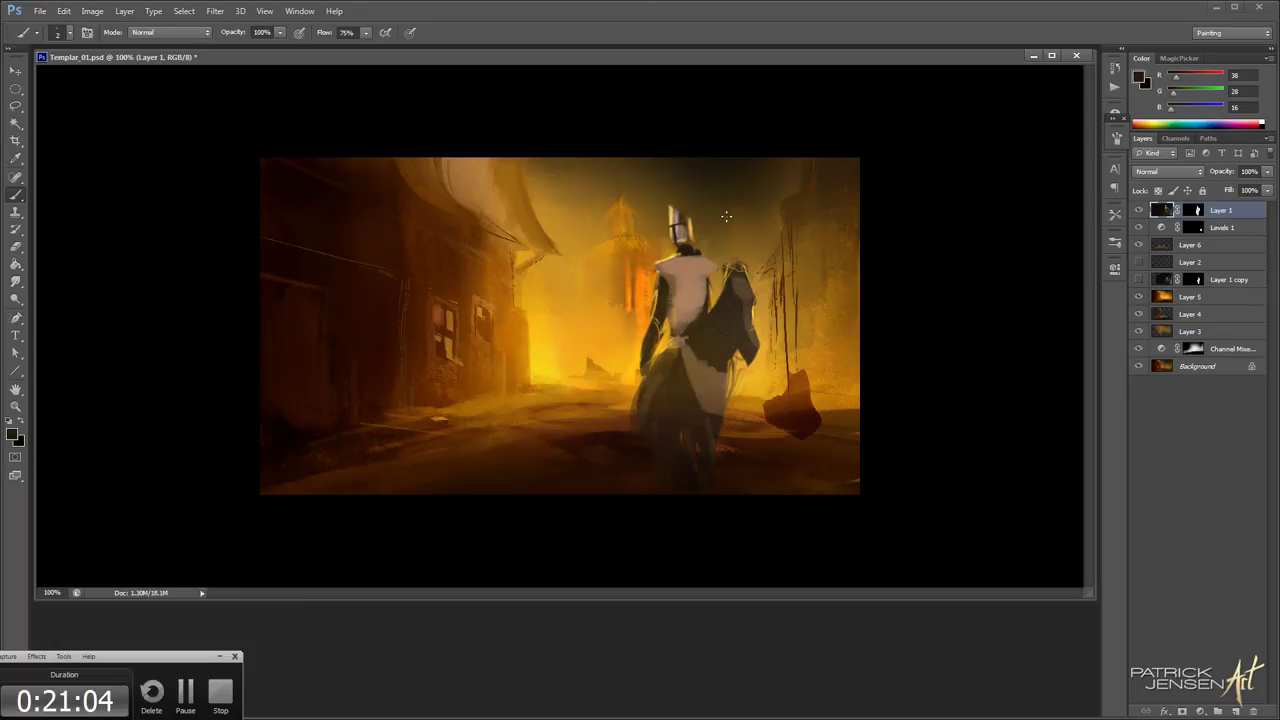
pyautogui.keyDown('alt'); pyautogui.click(674, 250); pyautogui.keyUp('alt')
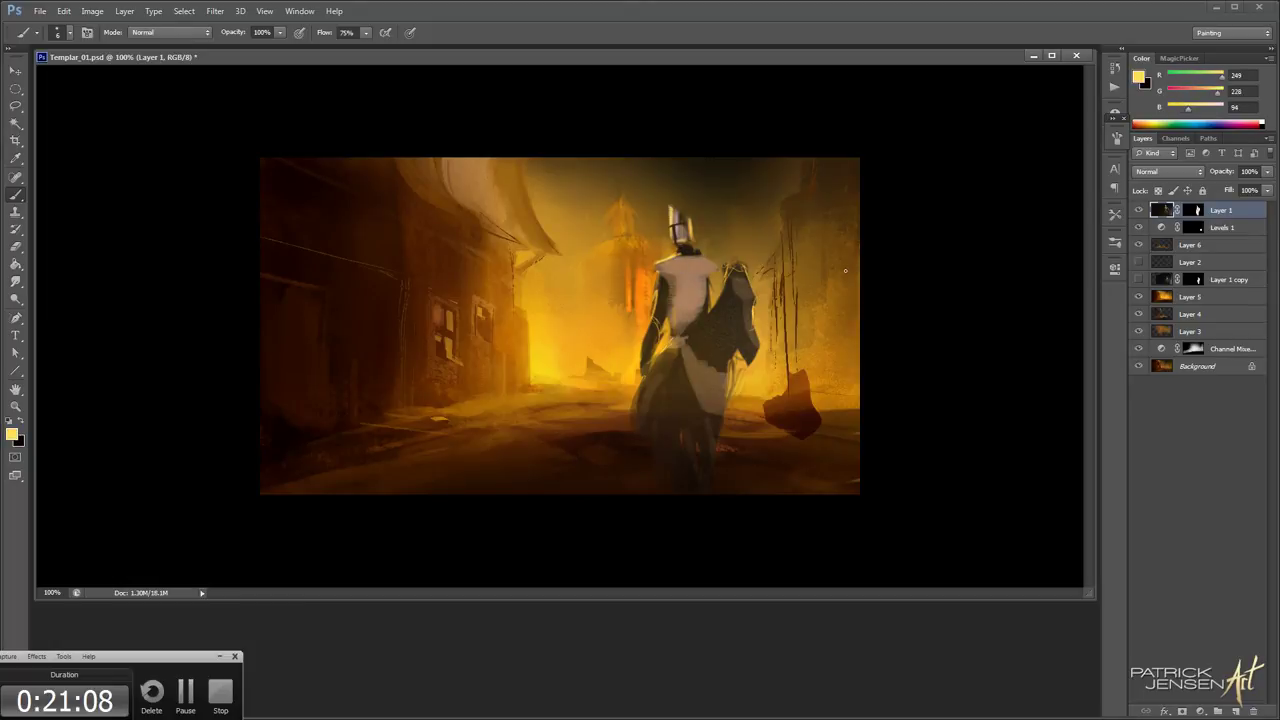
# Widen the canvas beyond both sides of the painting with the Crop tool
pyautogui.press('z')
pyautogui.keyDown('alt'); pyautogui.click(834, 410); pyautogui.keyUp('alt')
pyautogui.click(834, 414)
pyautogui.keyDown('alt'); pyautogui.click(834, 414); pyautogui.keyUp('alt')
pyautogui.press('c')
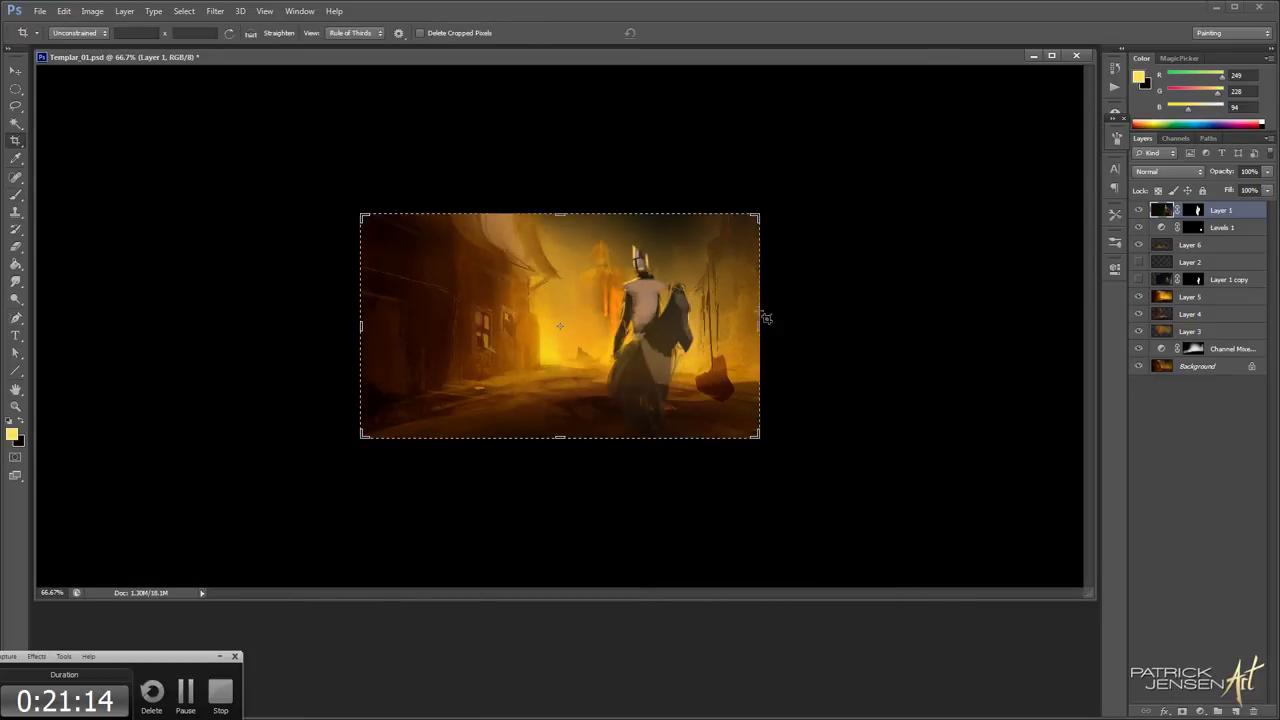
pyautogui.moveTo(762, 325); pyautogui.dragTo(811, 325)
pyautogui.moveTo(590, 403); pyautogui.dragTo(651, 402)
pyautogui.press('Return')
pyautogui.press('h')
pyautogui.hotkey('ctrl', '1')
pyautogui.press('z')
pyautogui.keyDown('alt'); pyautogui.click(748, 340); pyautogui.keyUp('alt')
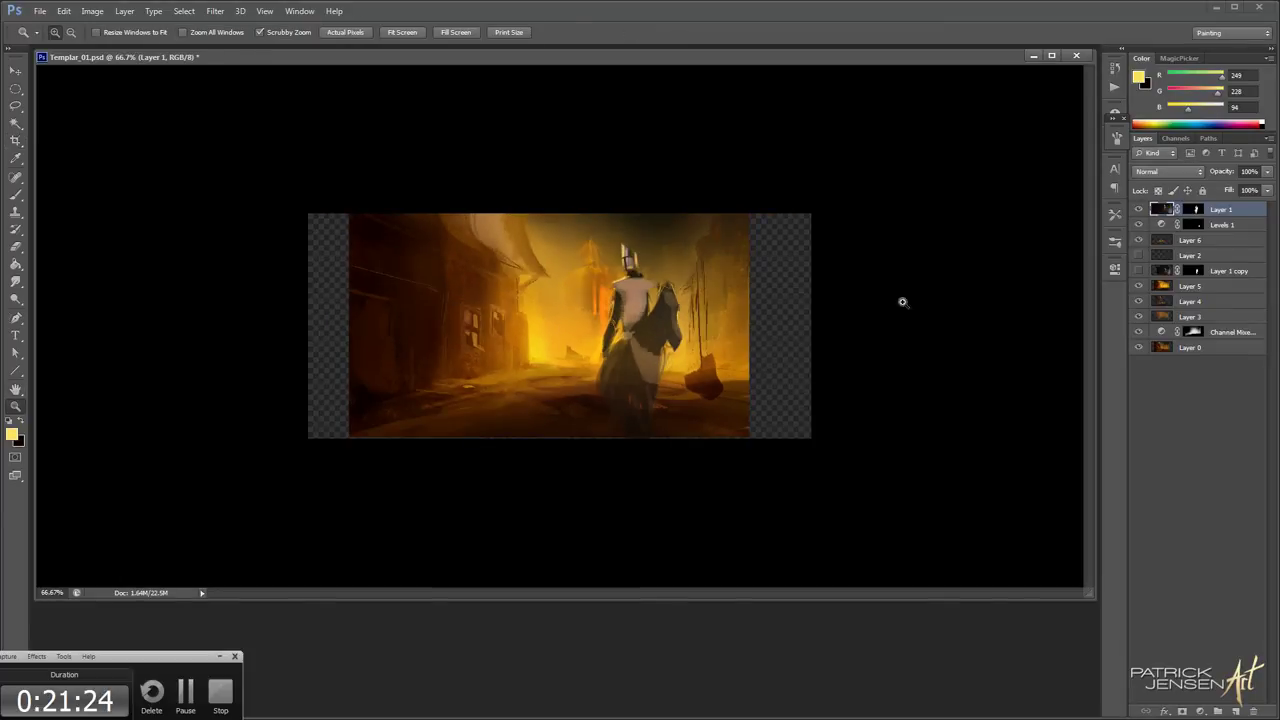
# Hide Layer 1, merge a copy of the layers from Levels 1 down to Layer 0, and hide the originals
pyautogui.click(1139, 210)
pyautogui.click(1139, 210)
pyautogui.click(1139, 210)
pyautogui.click(1190, 225)
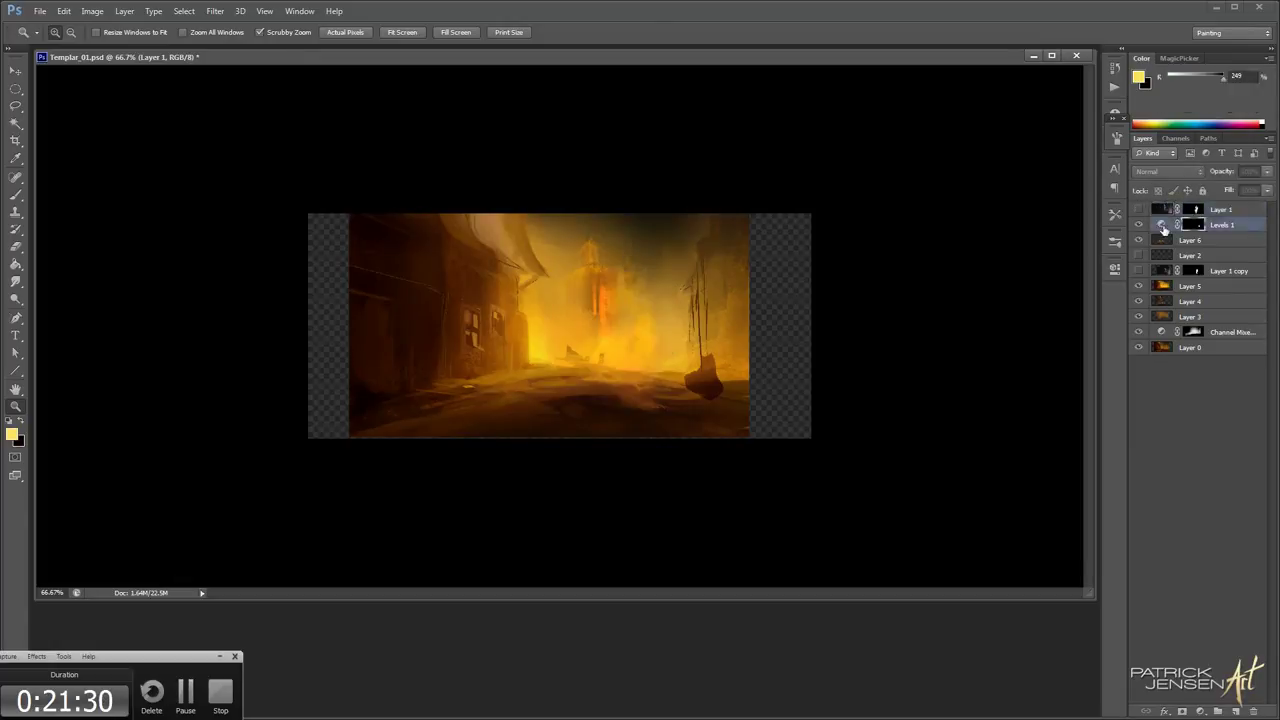
pyautogui.keyDown('shift'); pyautogui.click(1177, 346); pyautogui.keyUp('shift')
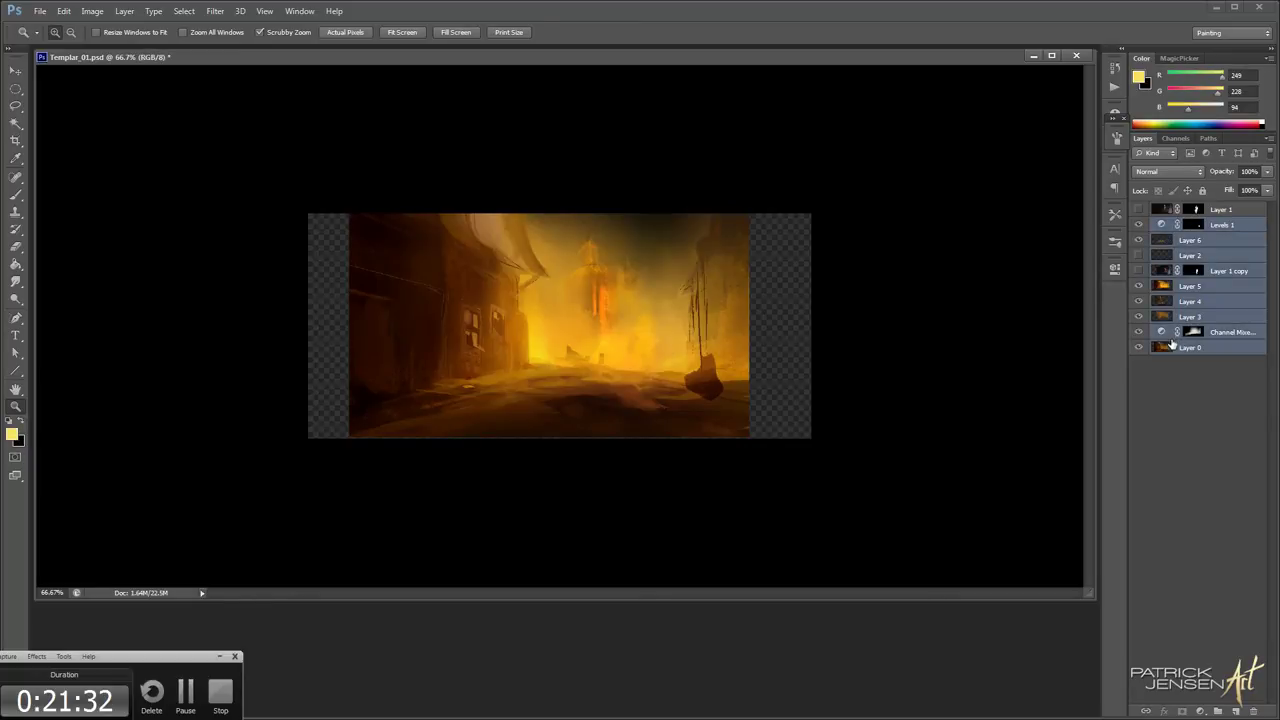
pyautogui.hotkey('ctrl', 'alt', 'e')
pyautogui.moveTo(1139, 249); pyautogui.dragTo(1139, 389)
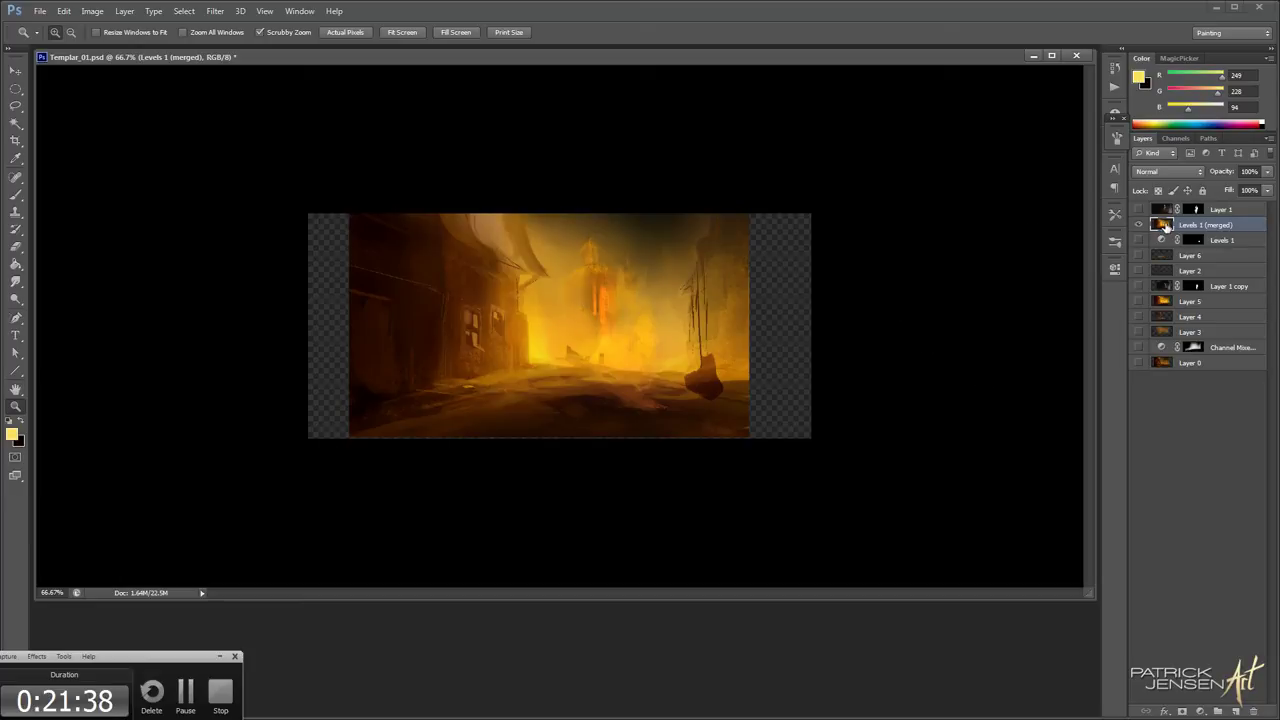
# Select the empty strips on both sides of the merged background layer, fill them with Content-Aware and deselect
pyautogui.keyDown('ctrl'); pyautogui.click(1163, 226); pyautogui.keyUp('ctrl')
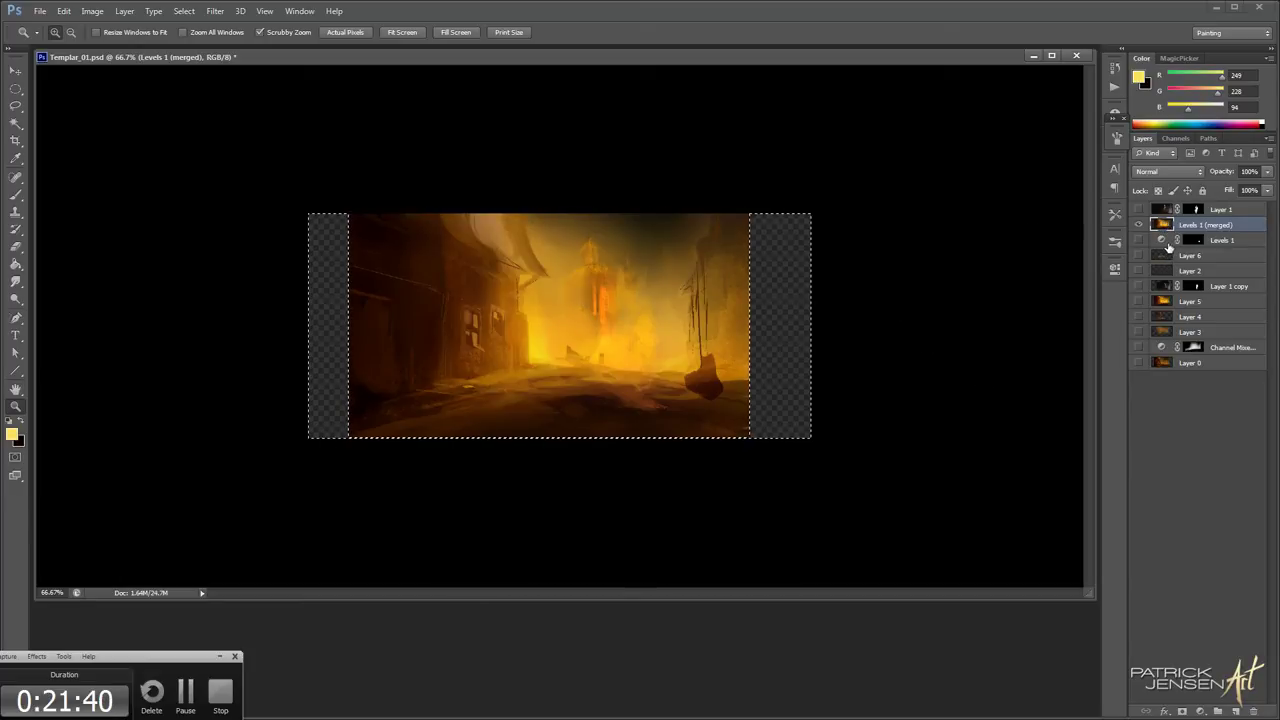
pyautogui.click(63, 11)
pyautogui.click(72, 185)
pyautogui.click(640, 245)
pyautogui.click(612, 292)
pyautogui.click(716, 232)
pyautogui.press('z')
pyautogui.hotkey('ctrl', 'd')
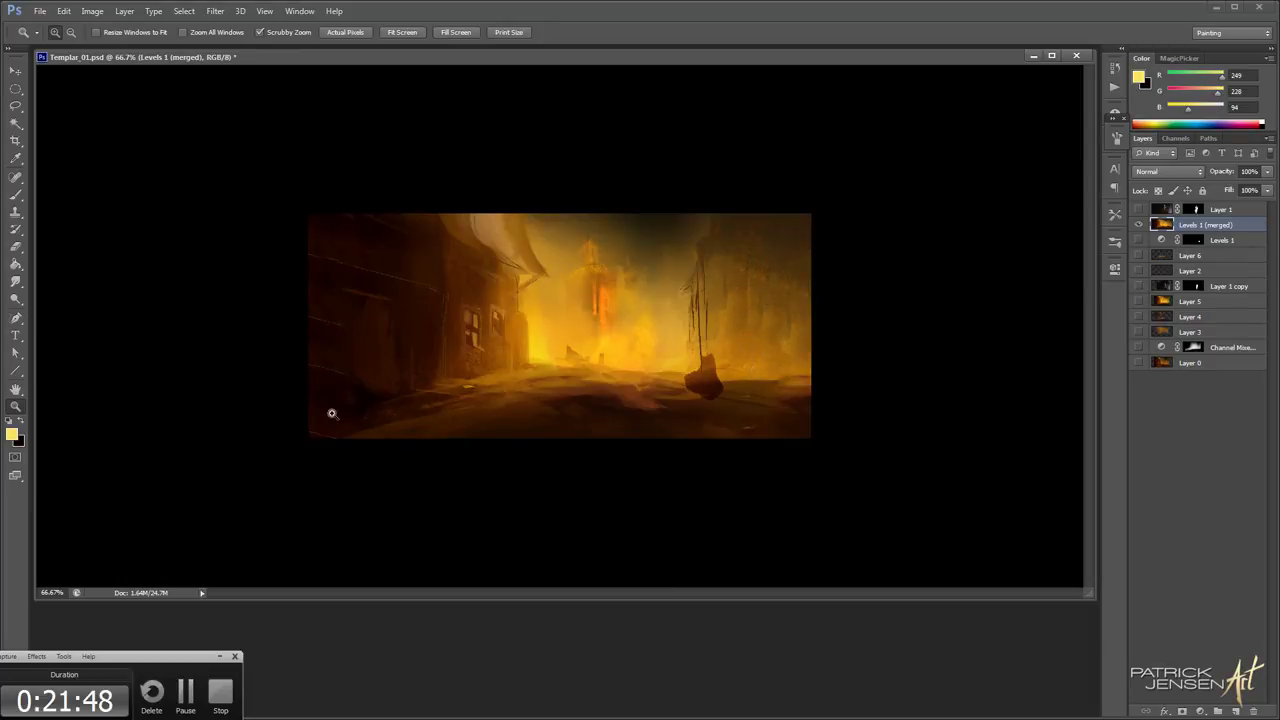
# Paint over the filled side strips with sampled near-black on the house side and dark brown on the opposite wall
pyautogui.press('b')
pyautogui.keyDown('alt'); pyautogui.click(370, 390); pyautogui.keyUp('alt')
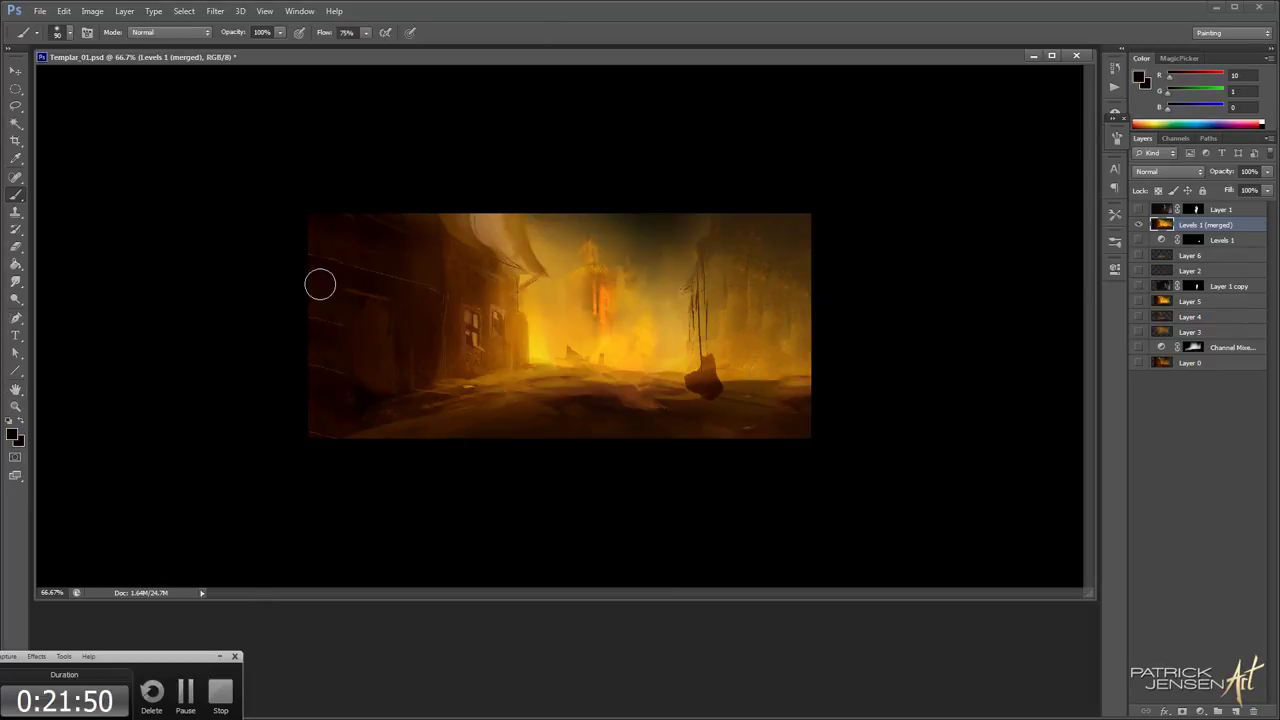
pyautogui.press(']')
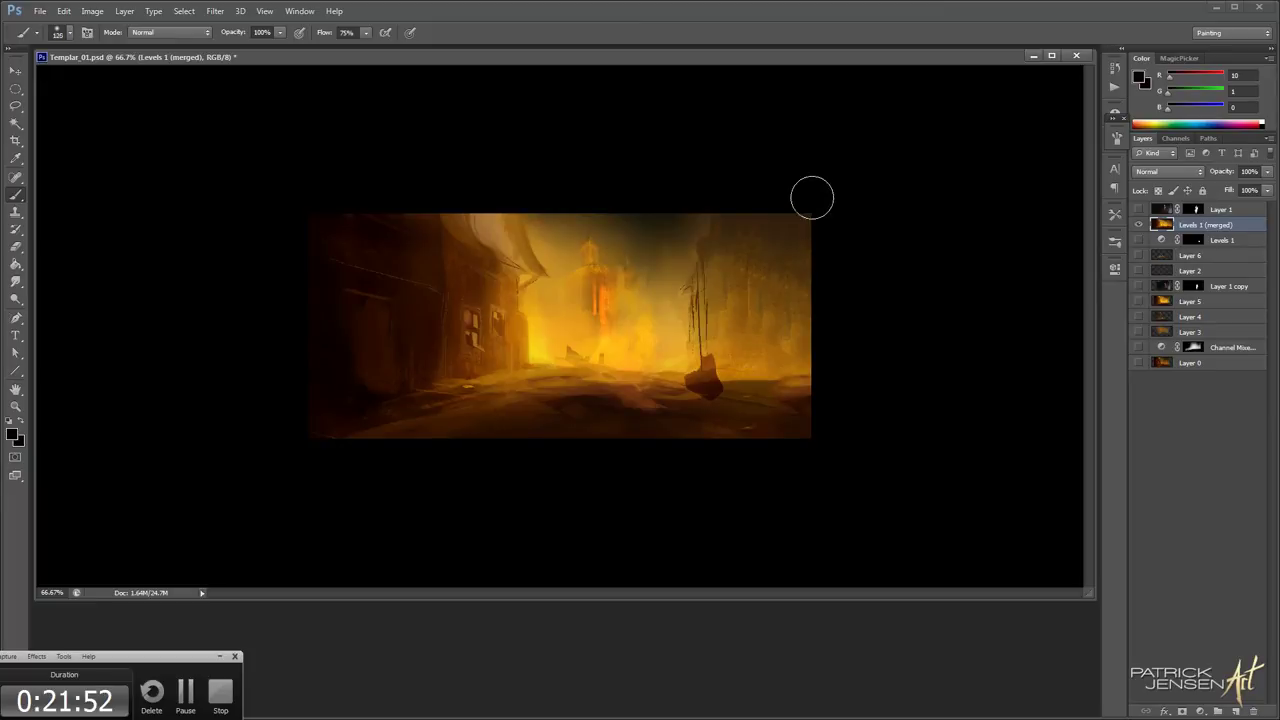
pyautogui.keyDown('alt'); pyautogui.click(785, 321); pyautogui.keyUp('alt')
pyautogui.press(']')
pyautogui.press(']')
pyautogui.press(']')
# Show Layer 1 again and darken the rider's lower body and horse with dark brown brushwork in Multiply mode
pyautogui.click(1138, 209)
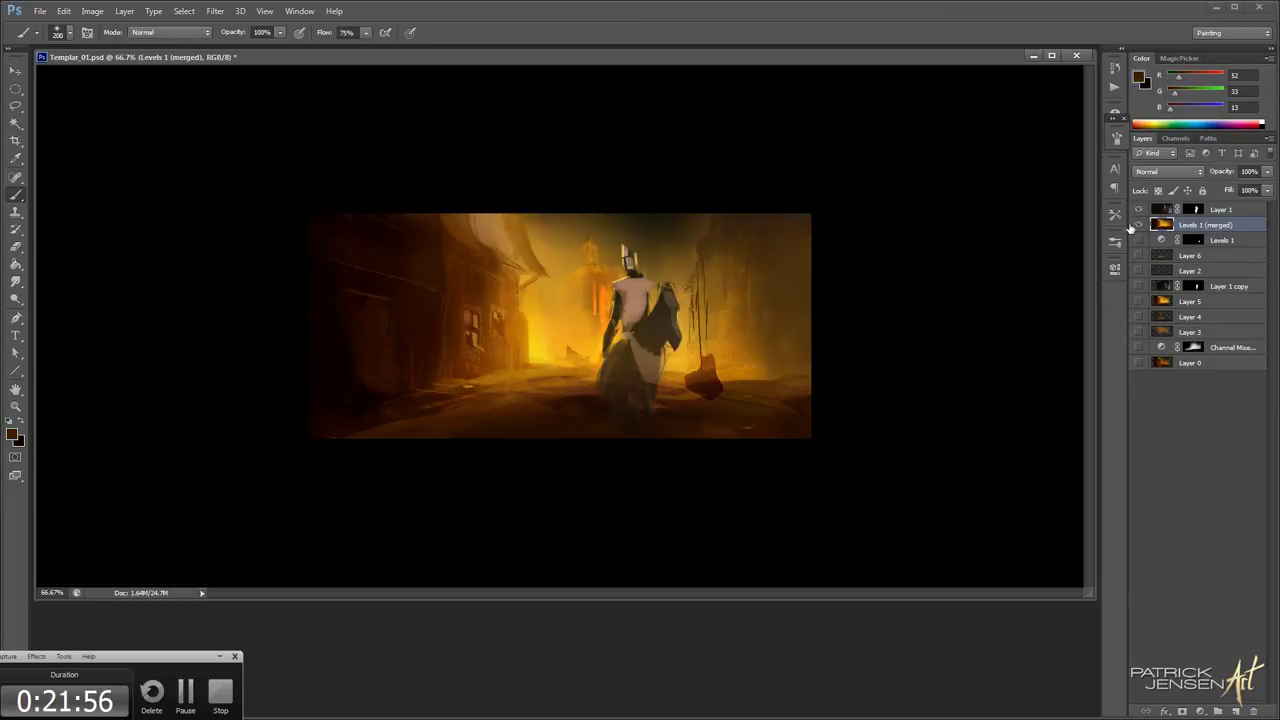
pyautogui.hotkey('alt', ']')
pyautogui.press('h')
pyautogui.press('b')
pyautogui.click(170, 32)
pyautogui.click(171, 106)
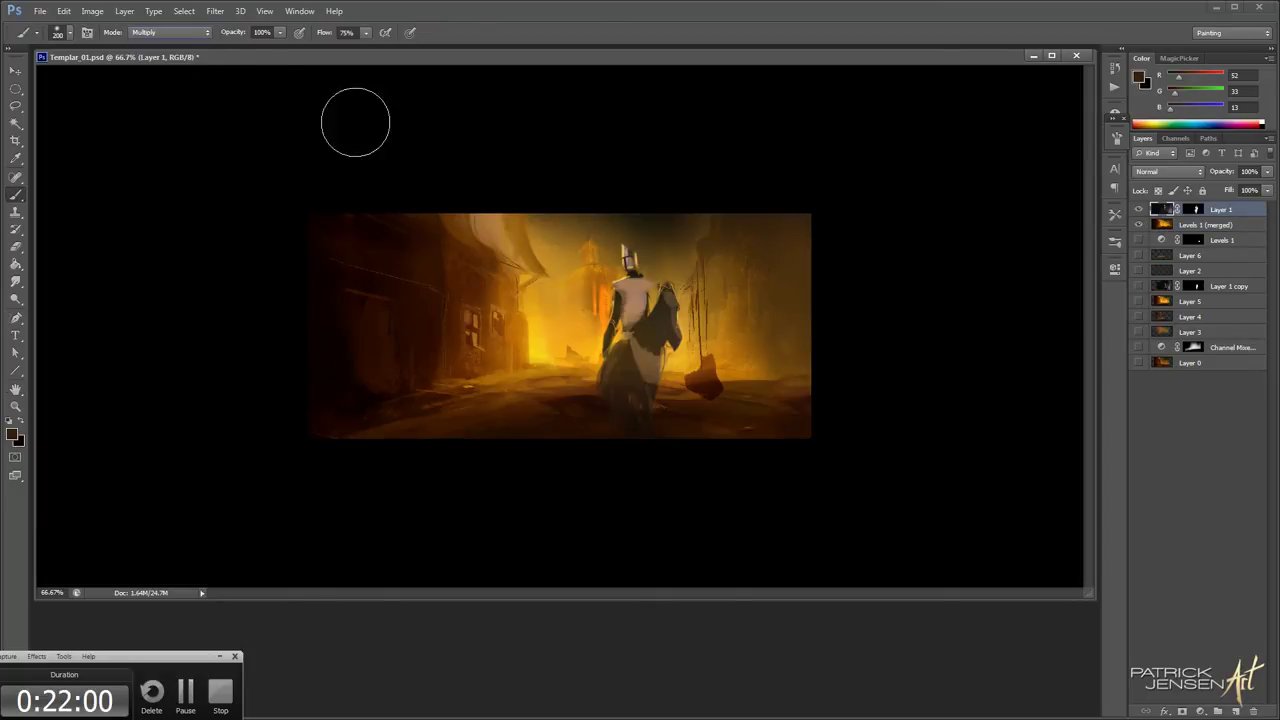
pyautogui.moveTo(648, 260)
pyautogui.mouseDown()
pyautogui.moveTo(631, 474)
pyautogui.moveTo(634, 395)
pyautogui.mouseUp()
pyautogui.hotkey('ctrl', 'z')
pyautogui.press(']')
pyautogui.moveTo(628, 325); pyautogui.dragTo(552, 485)
pyautogui.moveTo(640, 300); pyautogui.dragTo(625, 430)
pyautogui.press('[')
pyautogui.press('[')
pyautogui.press('[')
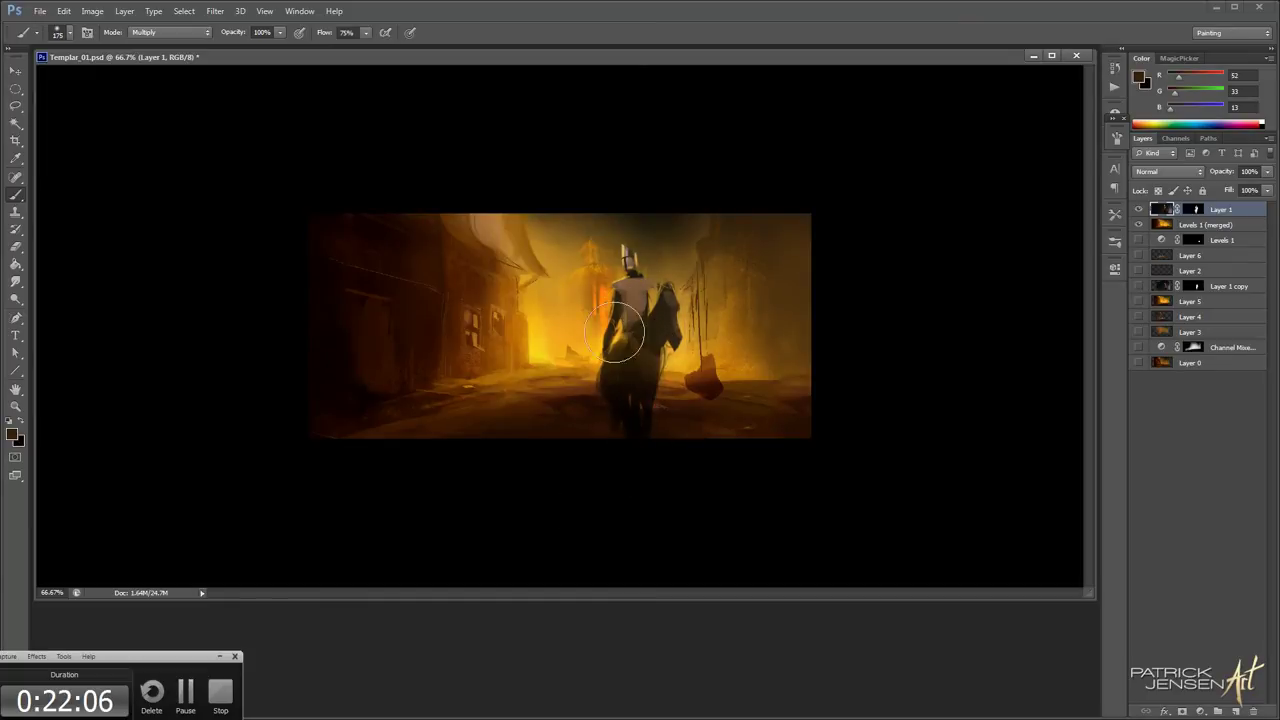
# Warm the houses and sky on the merged layer with a sampled brown, using a size 1000 brush in Hard Light mode
pyautogui.press('space')
pyautogui.hotkey('alt', '[')
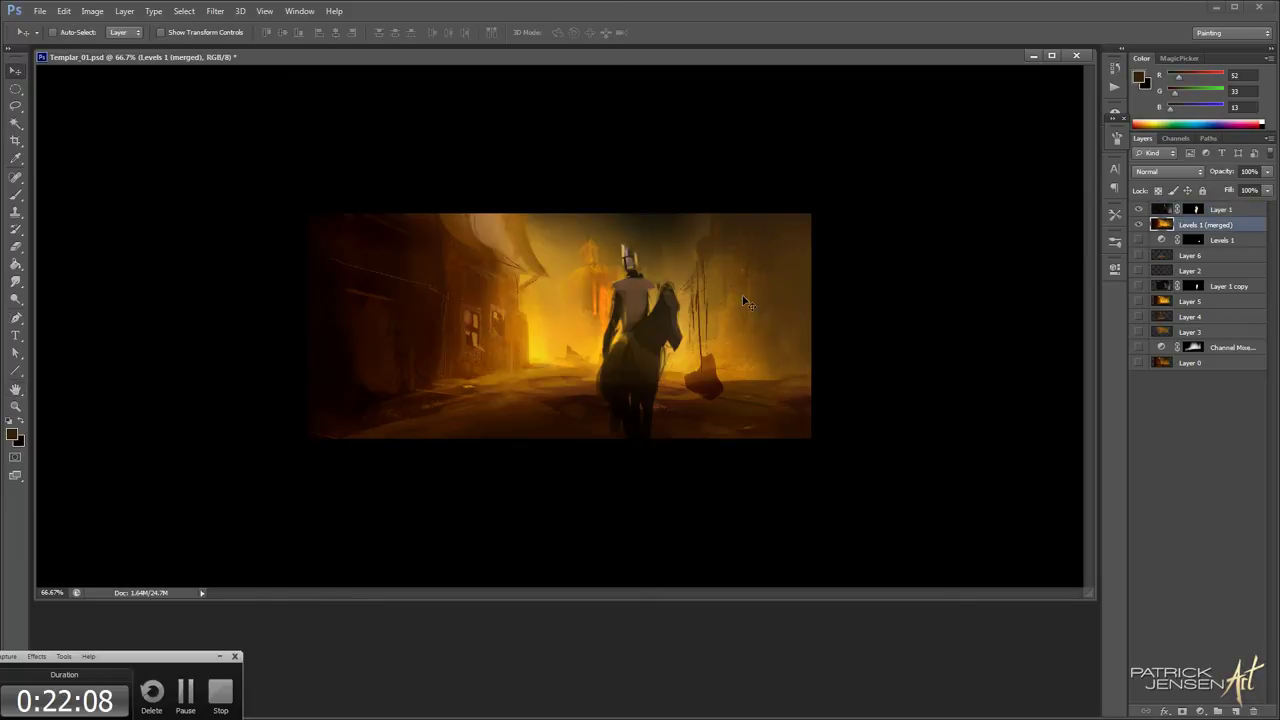
pyautogui.press(']')
pyautogui.click(170, 32)
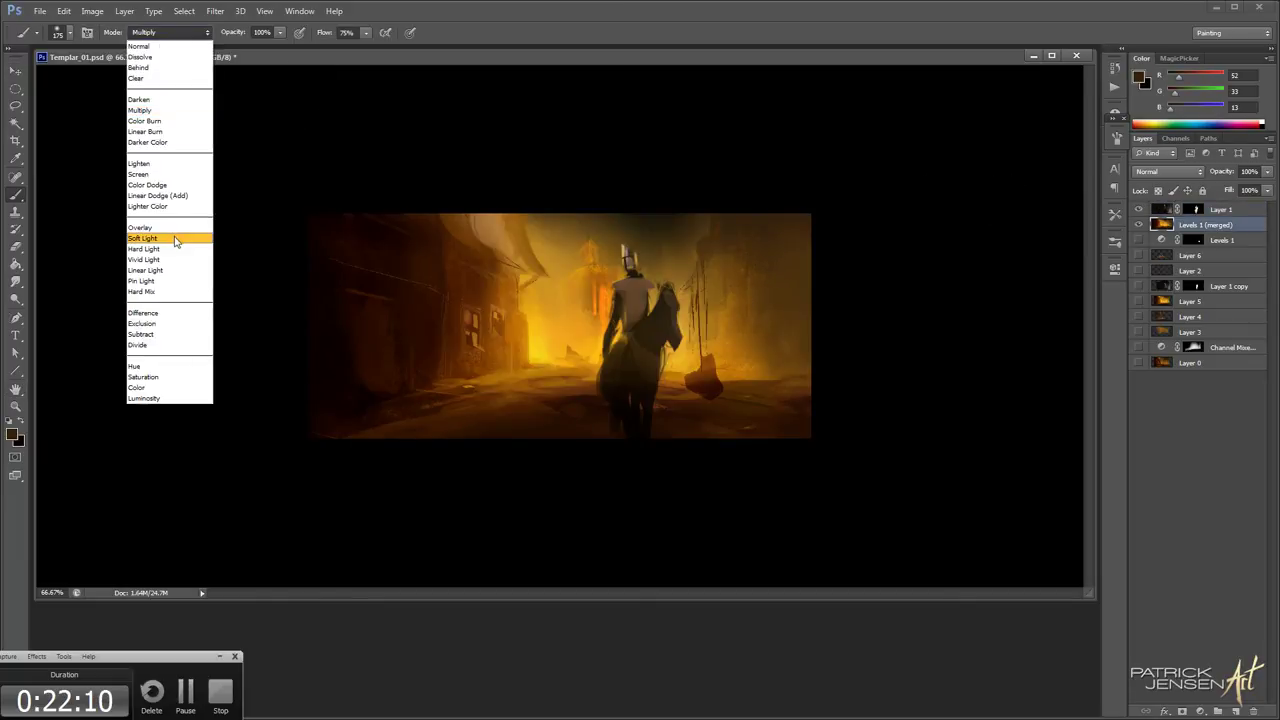
pyautogui.click(172, 238)
pyautogui.keyDown('alt'); pyautogui.click(508, 272); pyautogui.keyUp('alt')
pyautogui.moveTo(530, 243); pyautogui.dragTo(564, 375)
pyautogui.hotkey('ctrl', 'z')
pyautogui.press(']')
pyautogui.press(']')
pyautogui.press(']')
pyautogui.press(']')
pyautogui.press(']')
pyautogui.press(']')
pyautogui.press(']')
pyautogui.press(']')
pyautogui.press(']')
pyautogui.press(']')
pyautogui.press(']')
pyautogui.press(']')
pyautogui.press(']')
pyautogui.press(']')
pyautogui.moveTo(583, 249); pyautogui.dragTo(429, 149)
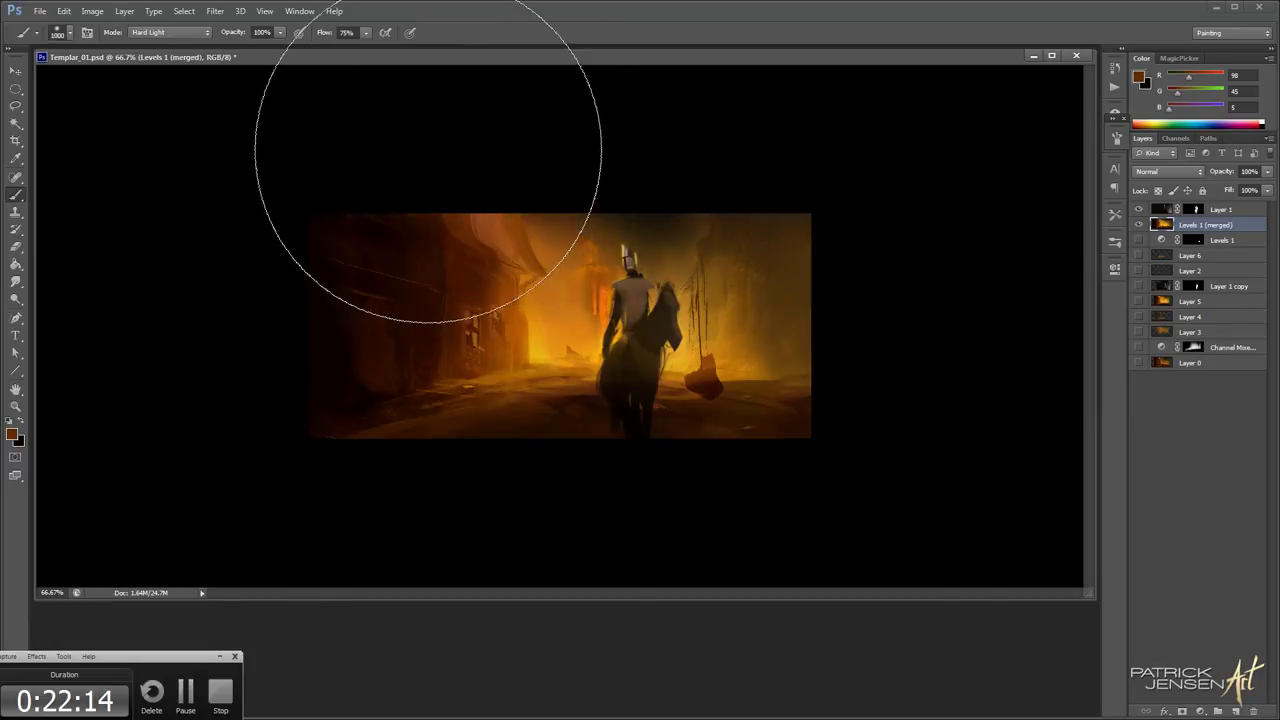
# Undo the last Hard Light stroke, then rework the brown tint over the house roofs and sky with progressively smaller brush sizes
pyautogui.hotkey('ctrl', 'z')
pyautogui.moveTo(507, 243); pyautogui.dragTo(409, 184)
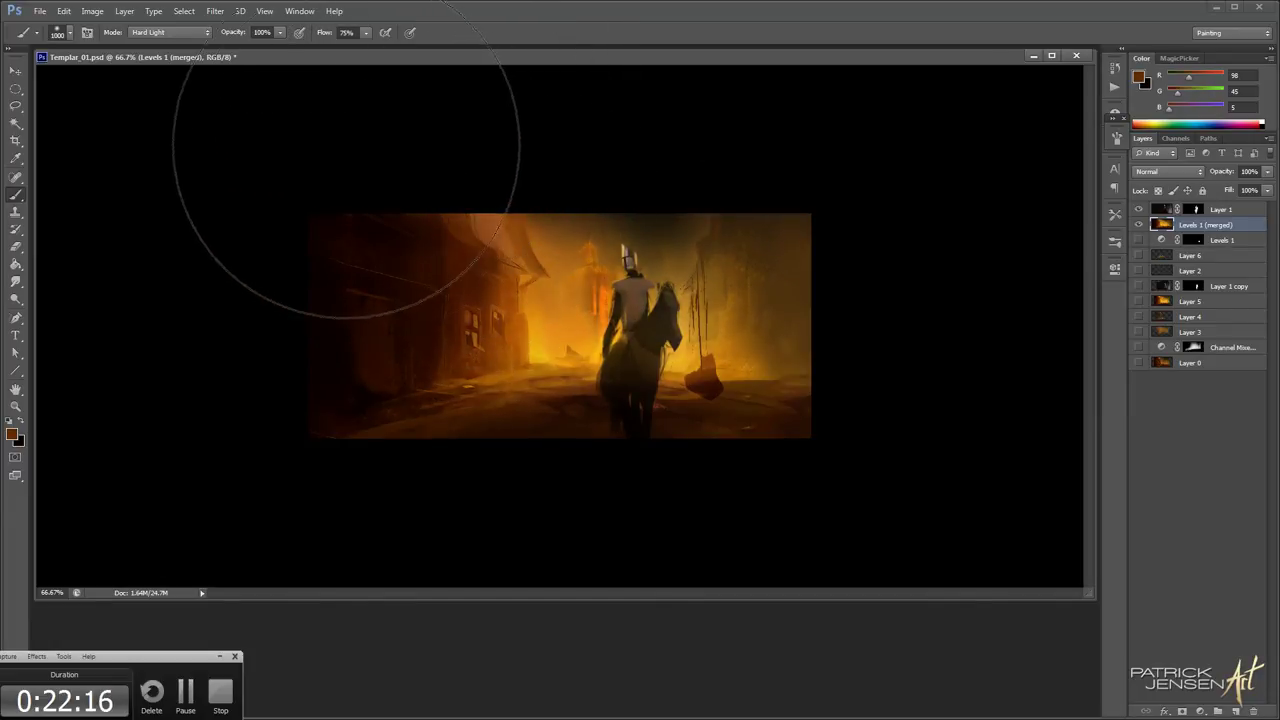
pyautogui.press('[')
pyautogui.press('[')
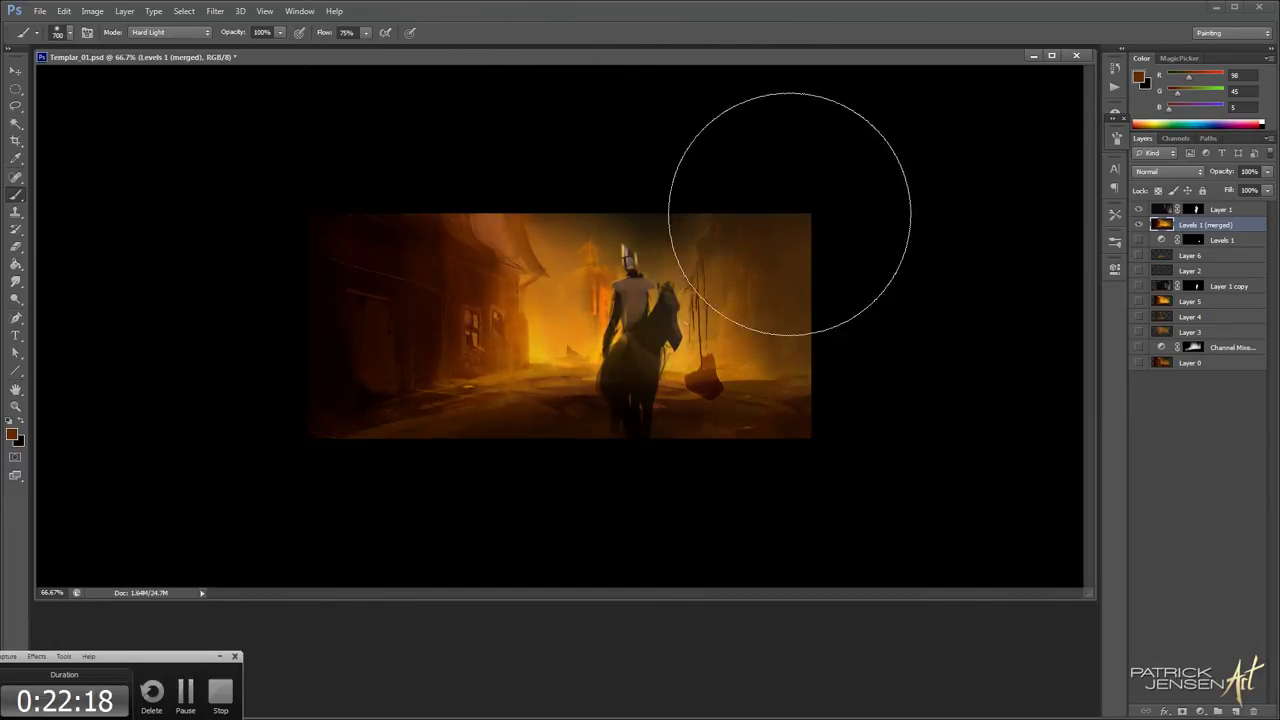
pyautogui.press('[')
pyautogui.press('[')
pyautogui.press('[')
pyautogui.press('[')
pyautogui.press('[')
pyautogui.press('[')
pyautogui.press('[')
pyautogui.press('[')
pyautogui.press('[')
pyautogui.press('[')
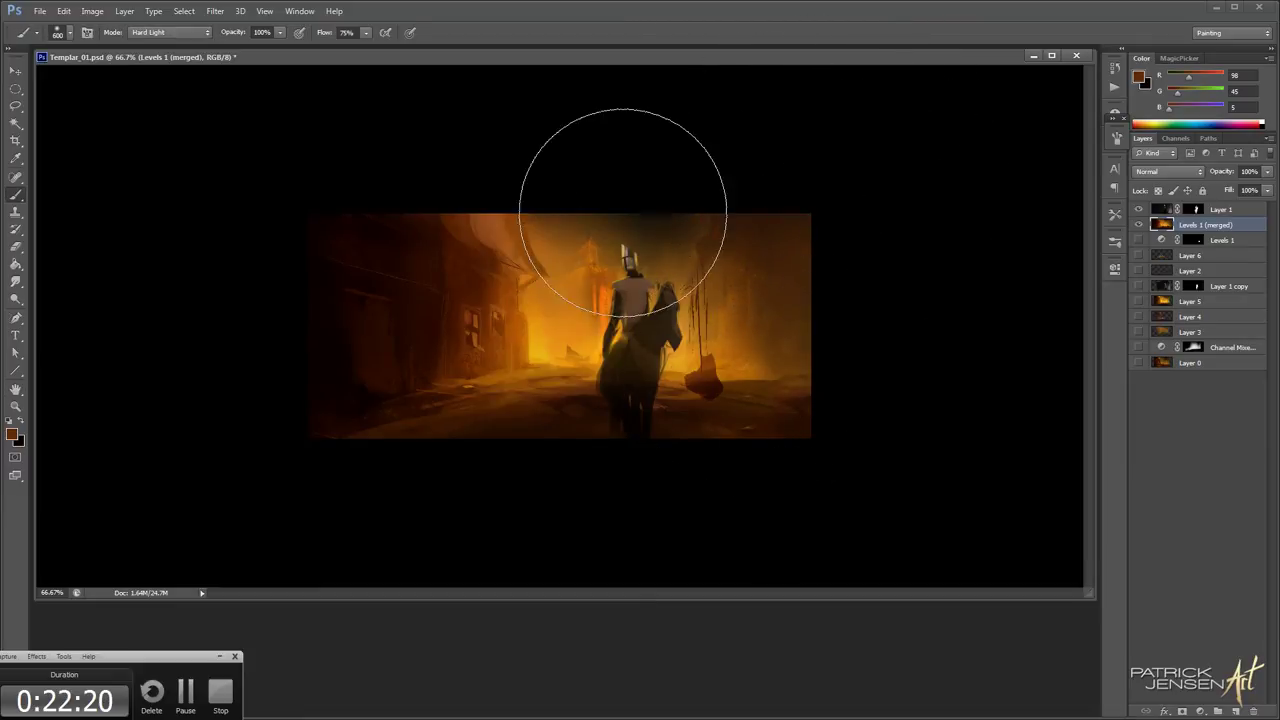
# Reset the colours to black and darken the upper sky beside the roof with a Normal-mode brush
pyautogui.click(160, 32)
pyautogui.click(186, 48)
pyautogui.press('[')
pyautogui.press('d')
pyautogui.moveTo(534, 217); pyautogui.dragTo(578, 221)
pyautogui.press(']')
pyautogui.press(']')
pyautogui.press(']')
pyautogui.press(']')
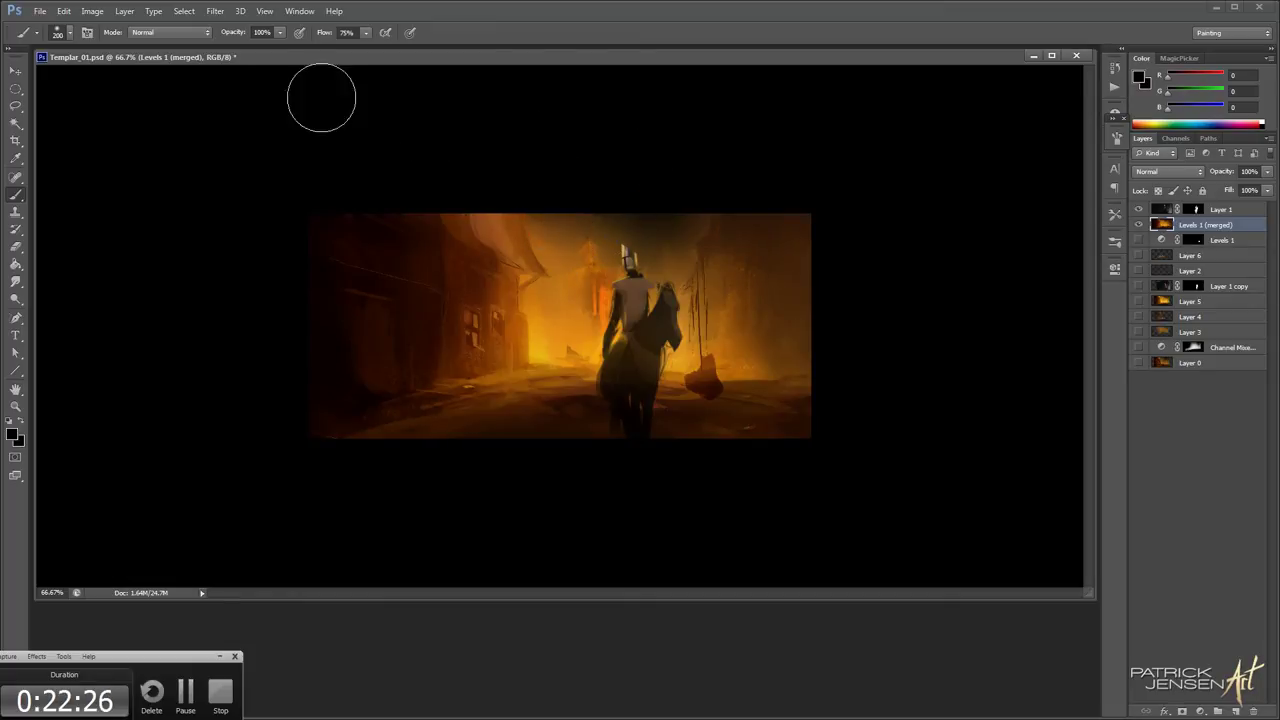
# Set the brush to Multiply, mix green RGB 0, 143, 0 and tint the upper sky behind the rider's helmet at size 300
pyautogui.click(165, 32)
pyautogui.click(150, 110)
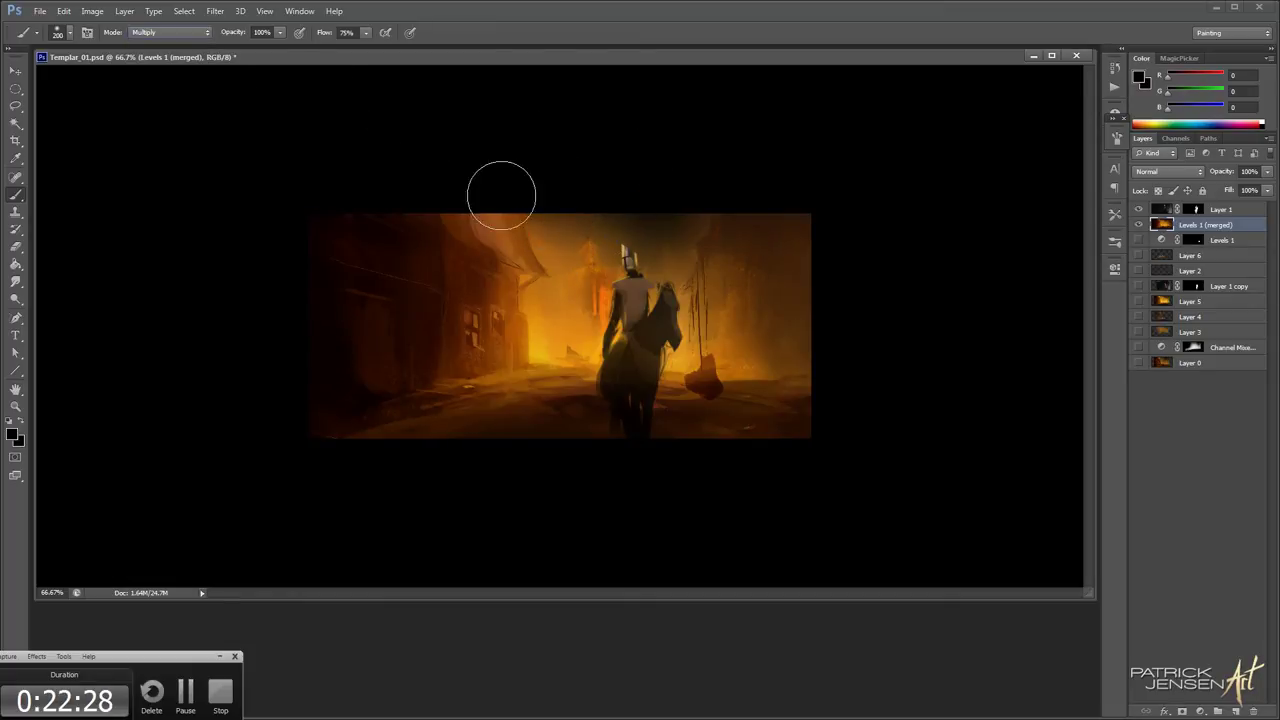
pyautogui.moveTo(560, 212)
pyautogui.mouseDown()
pyautogui.moveTo(622, 234)
pyautogui.moveTo(708, 233)
pyautogui.mouseUp()
pyautogui.hotkey('ctrl', 'z')
pyautogui.click(1198, 92)
pyautogui.moveTo(525, 233); pyautogui.dragTo(671, 218)
pyautogui.hotkey('ctrl', 'z')
pyautogui.press(']')
pyautogui.press(']')
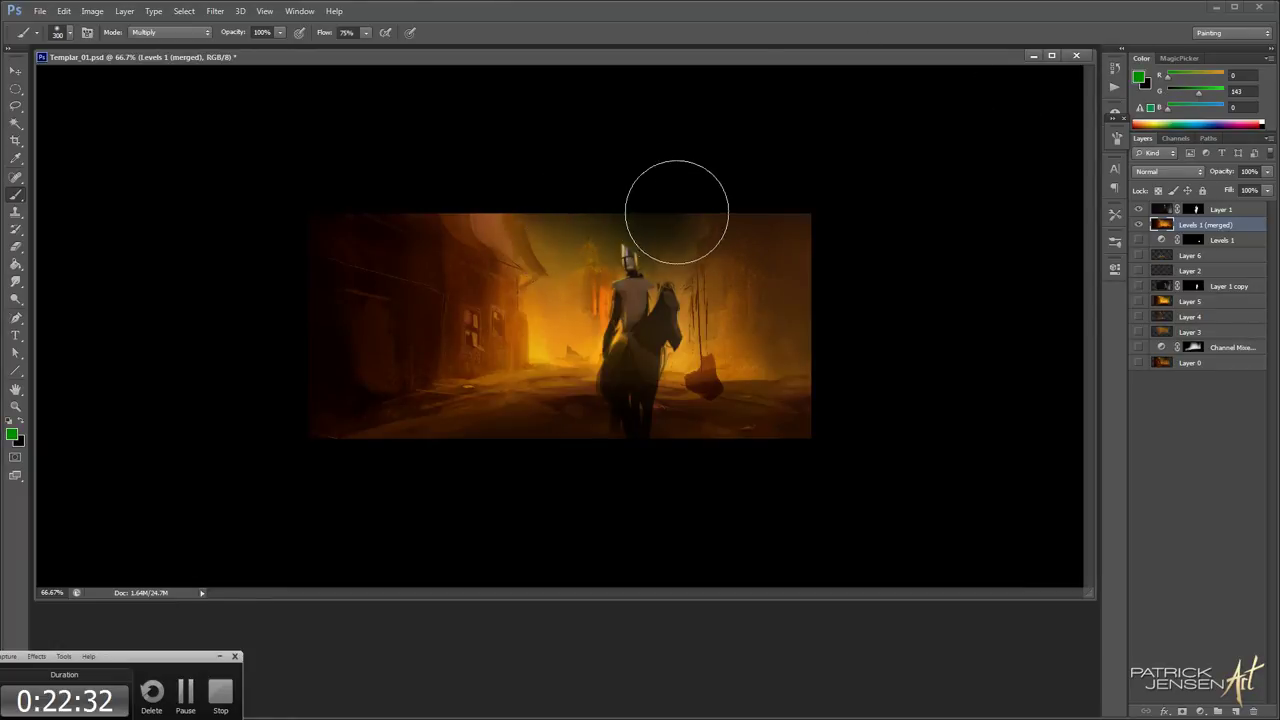
pyautogui.moveTo(560, 228)
pyautogui.mouseDown()
pyautogui.moveTo(663, 225)
pyautogui.moveTo(711, 206)
pyautogui.mouseUp()
# Extend the green Multiply tint over the sky between the roof and the opposite wall, varying the brush size up to 400
pyautogui.press('[')
pyautogui.press('[')
pyautogui.press('[')
pyautogui.press('[')
pyautogui.press('[')
pyautogui.press(']')
pyautogui.press(']')
pyautogui.press(']')
pyautogui.press(']')
pyautogui.press(']')
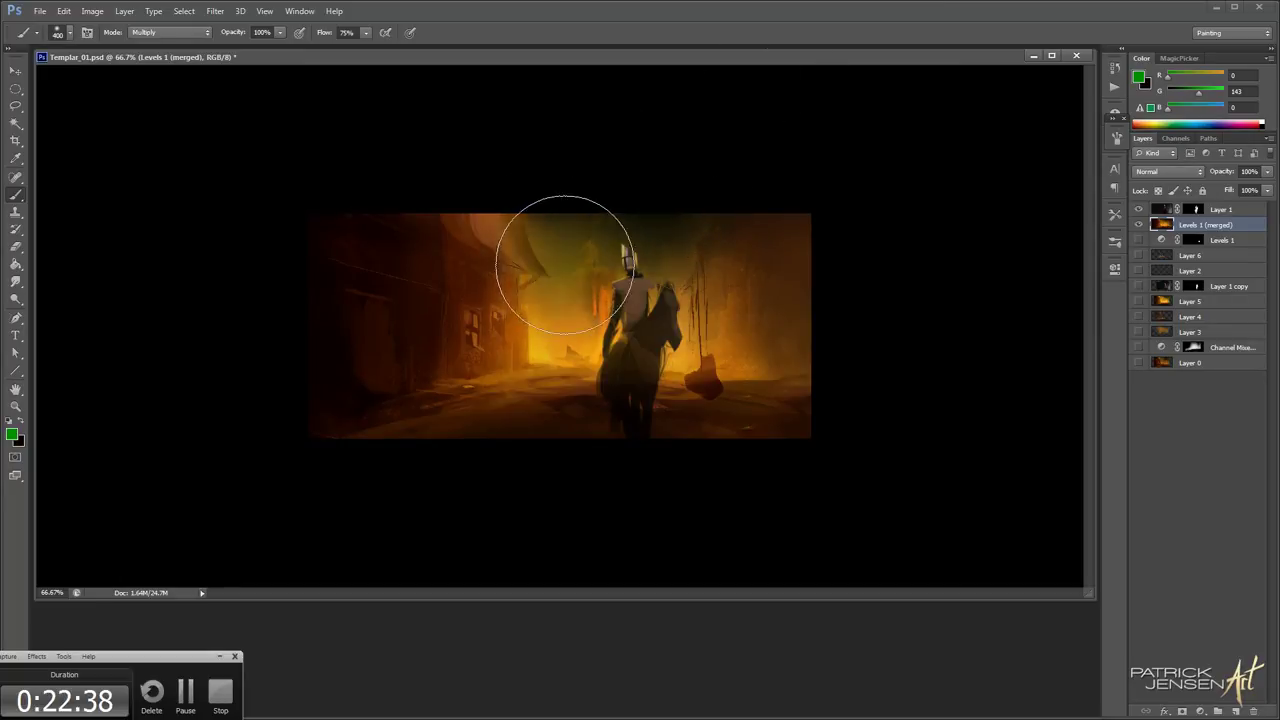
pyautogui.press(']')
pyautogui.press('[')
pyautogui.press('[')
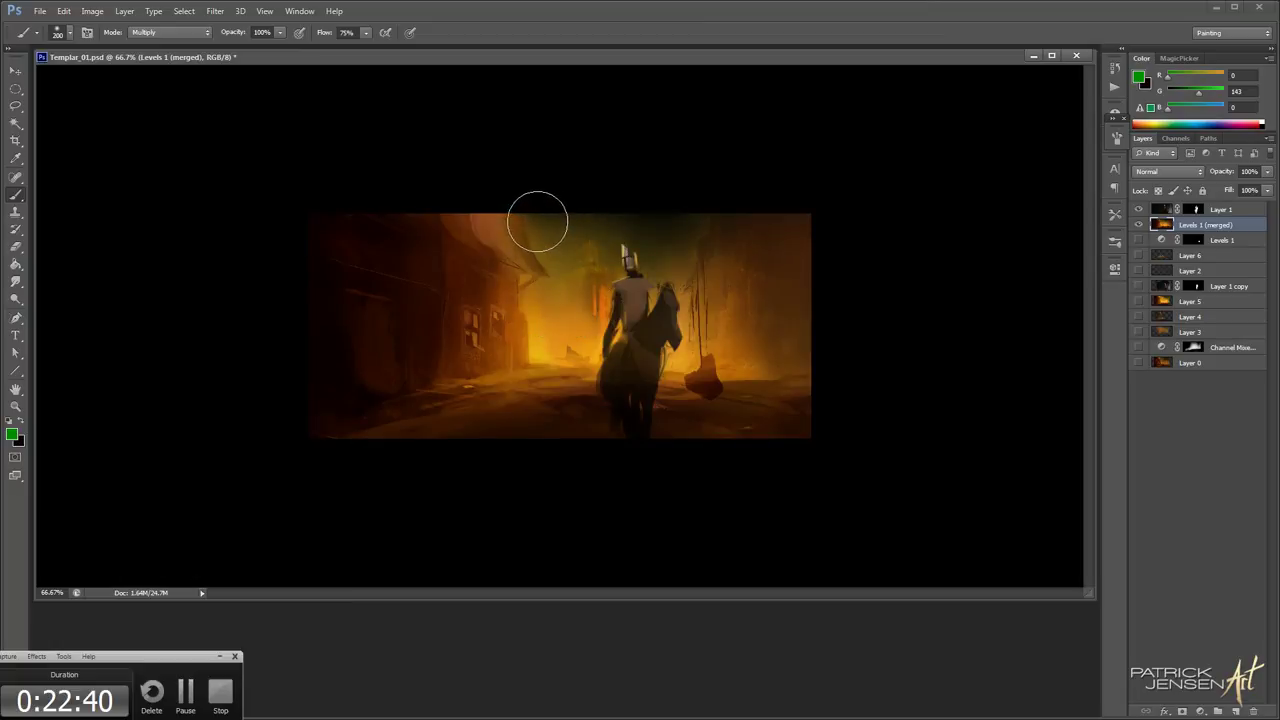
pyautogui.press(']')
pyautogui.press(']')
pyautogui.press(']')
pyautogui.press('[')
# Return the brush to Normal mode, reduce it to size 30 and add a new empty layer above Layer 1
pyautogui.press('space')
pyautogui.keyDown('ctrl'); pyautogui.click(782, 300); pyautogui.keyUp('ctrl')
pyautogui.press('b')
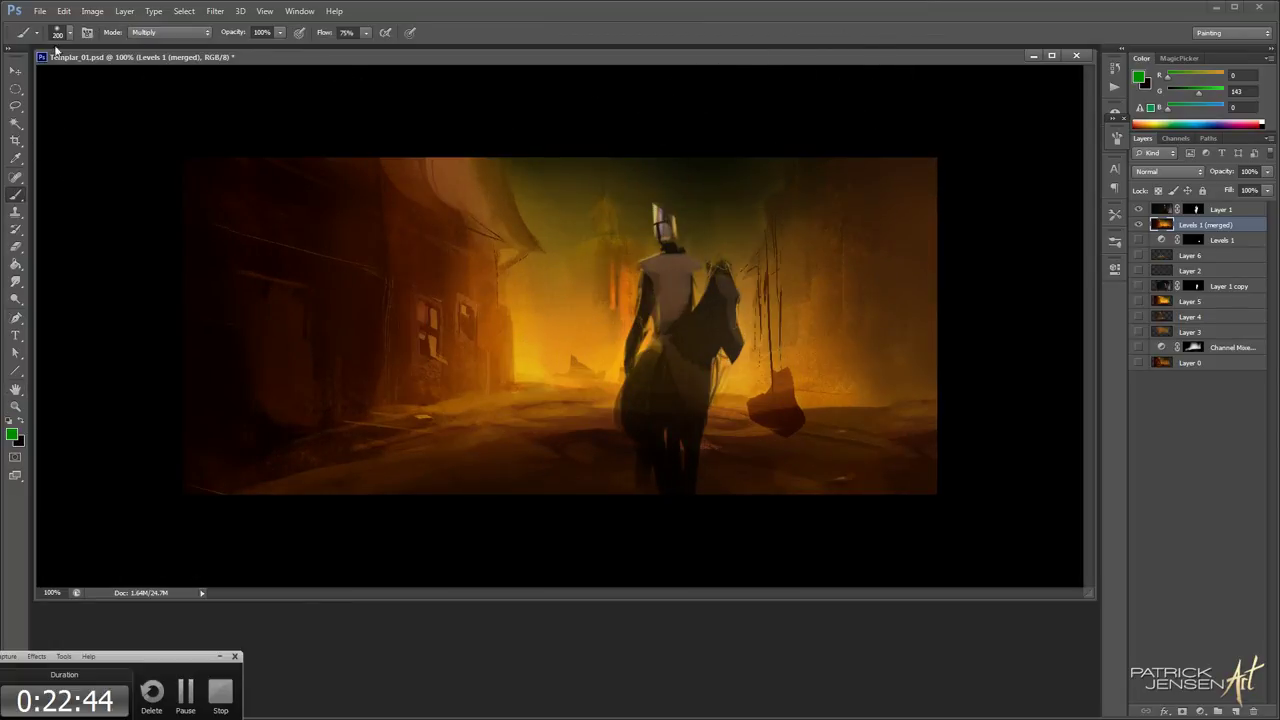
pyautogui.click(199, 33)
pyautogui.click(150, 45)
pyautogui.press('[')
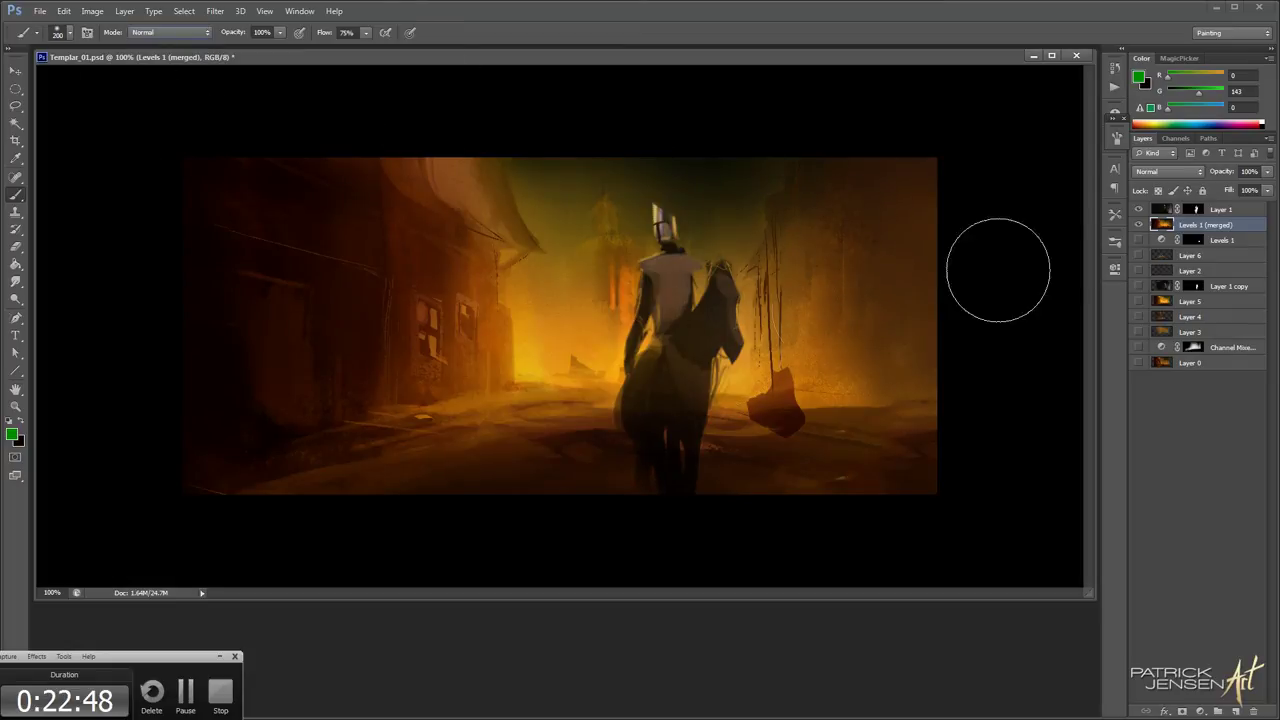
pyautogui.press('[')
pyautogui.press('[')
pyautogui.press('[')
pyautogui.press('[')
pyautogui.press('[')
pyautogui.press('[')
pyautogui.press('[')
pyautogui.press('[')
pyautogui.press('[')
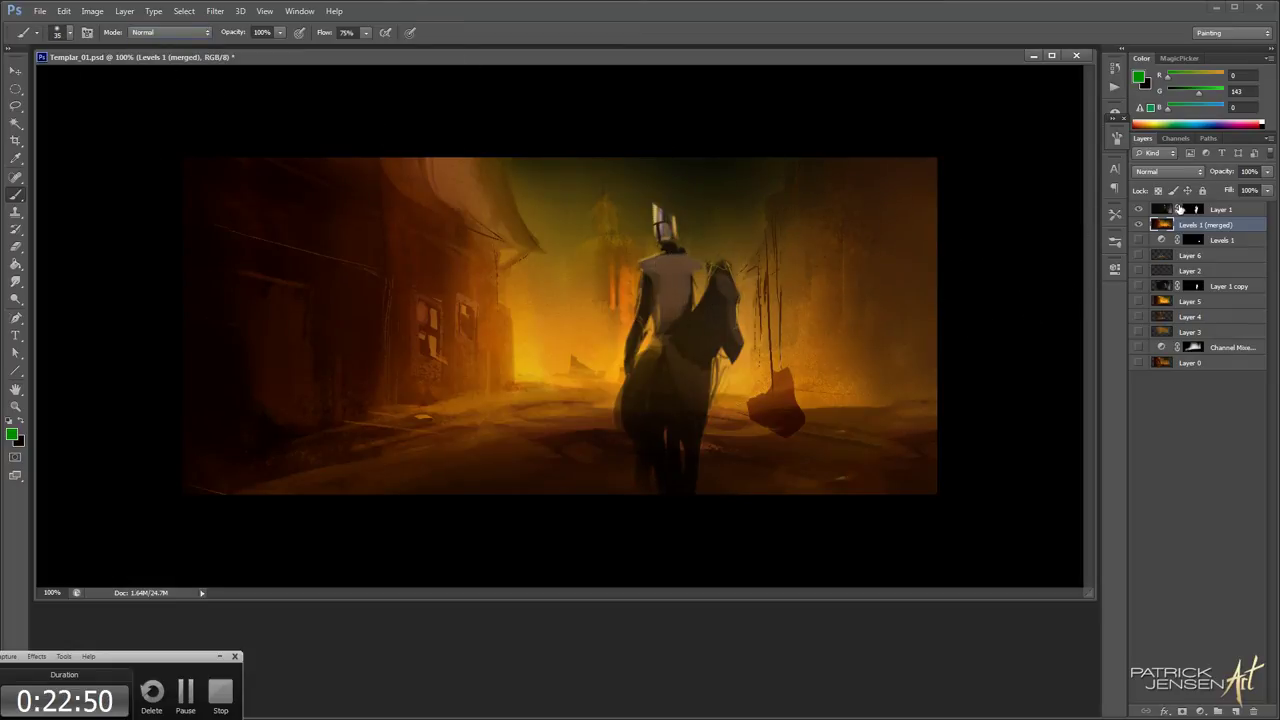
pyautogui.click(1170, 212)
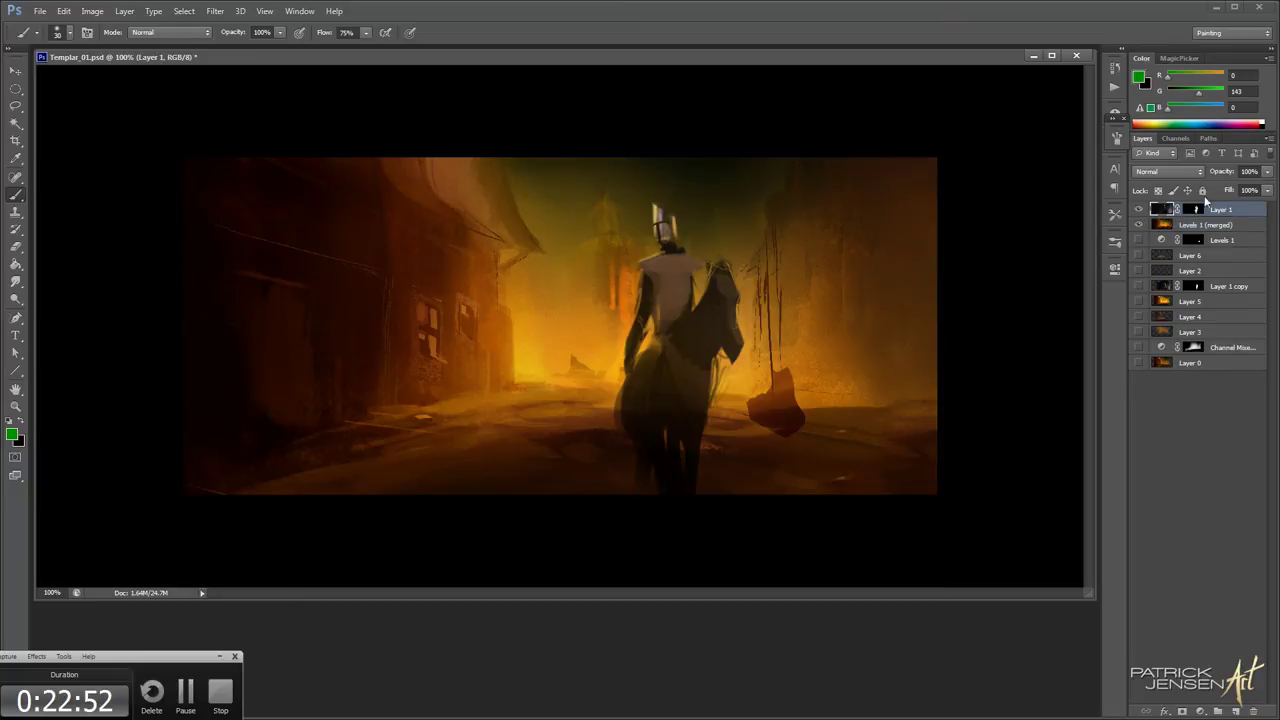
pyautogui.hotkey('ctrl', 'shift', 'alt', 'n')
# Paint pale yellow streaks and a lavender highlight on the rider's lit shoulder with colours sampled from the helmet
pyautogui.keyDown('ctrl'); pyautogui.click(719, 270); pyautogui.keyUp('ctrl')
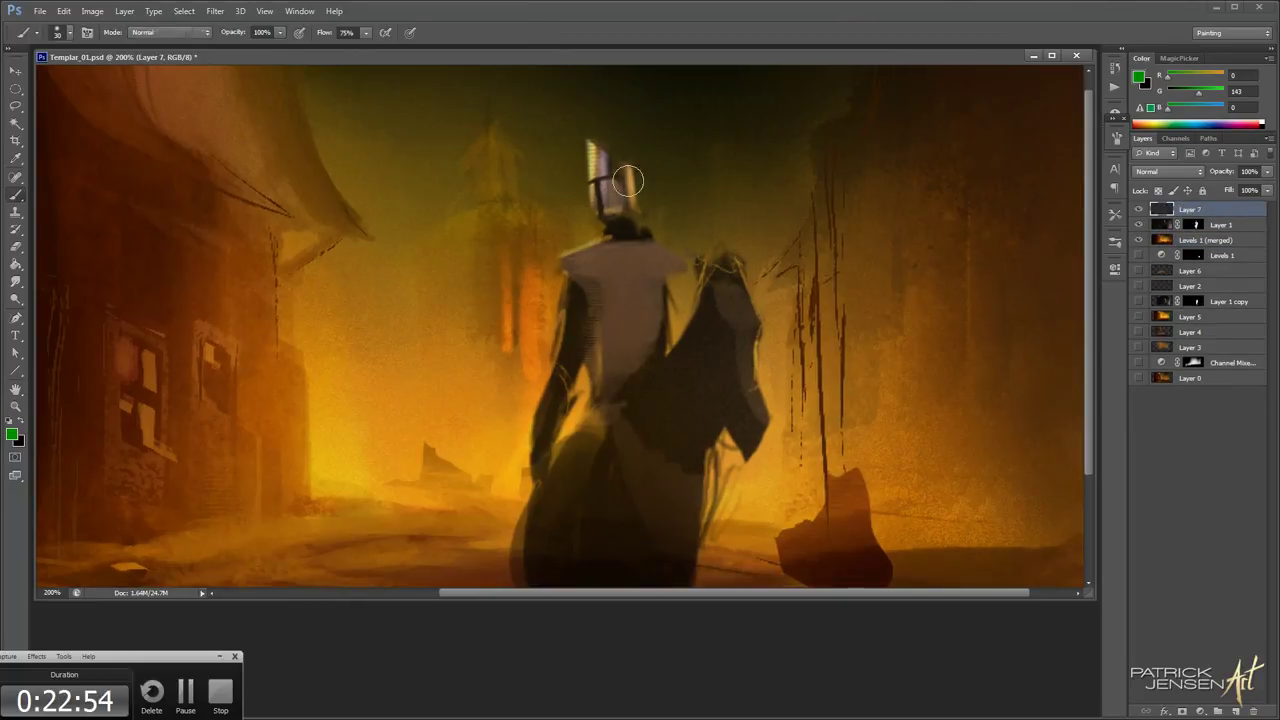
pyautogui.keyDown('alt'); pyautogui.click(591, 161); pyautogui.keyUp('alt')
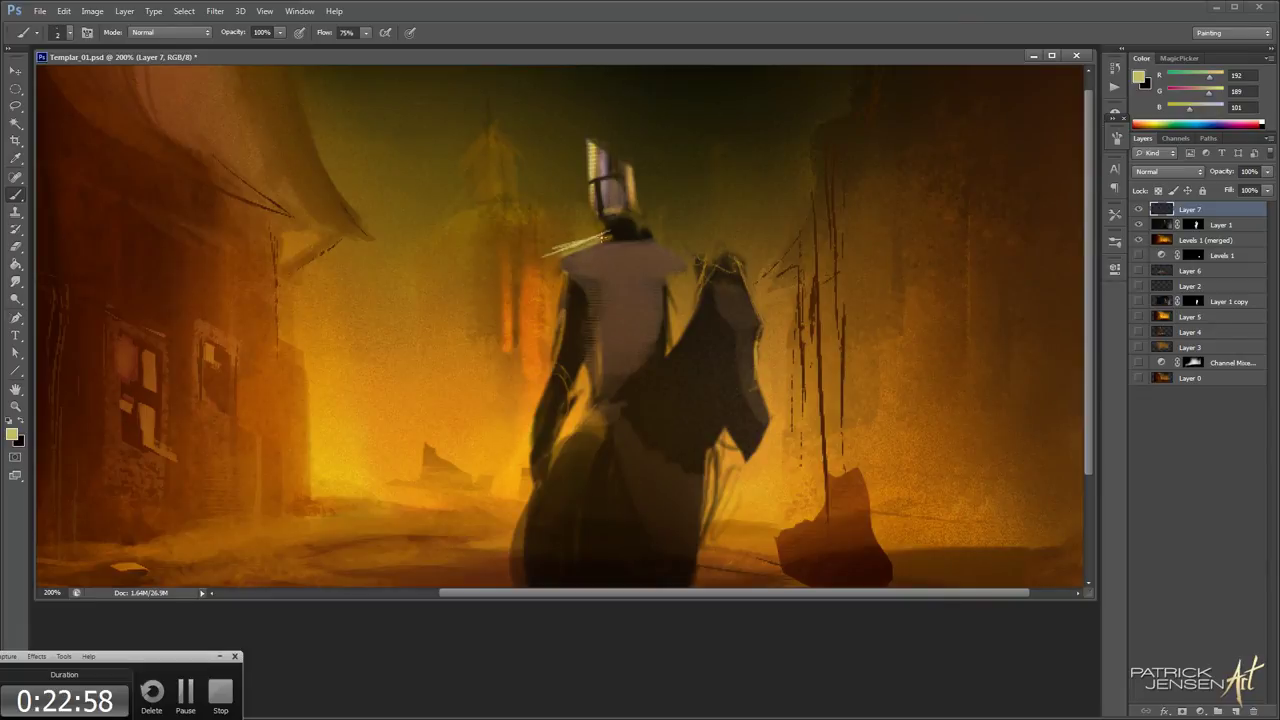
pyautogui.keyDown('alt'); pyautogui.click(607, 253); pyautogui.keyUp('alt')
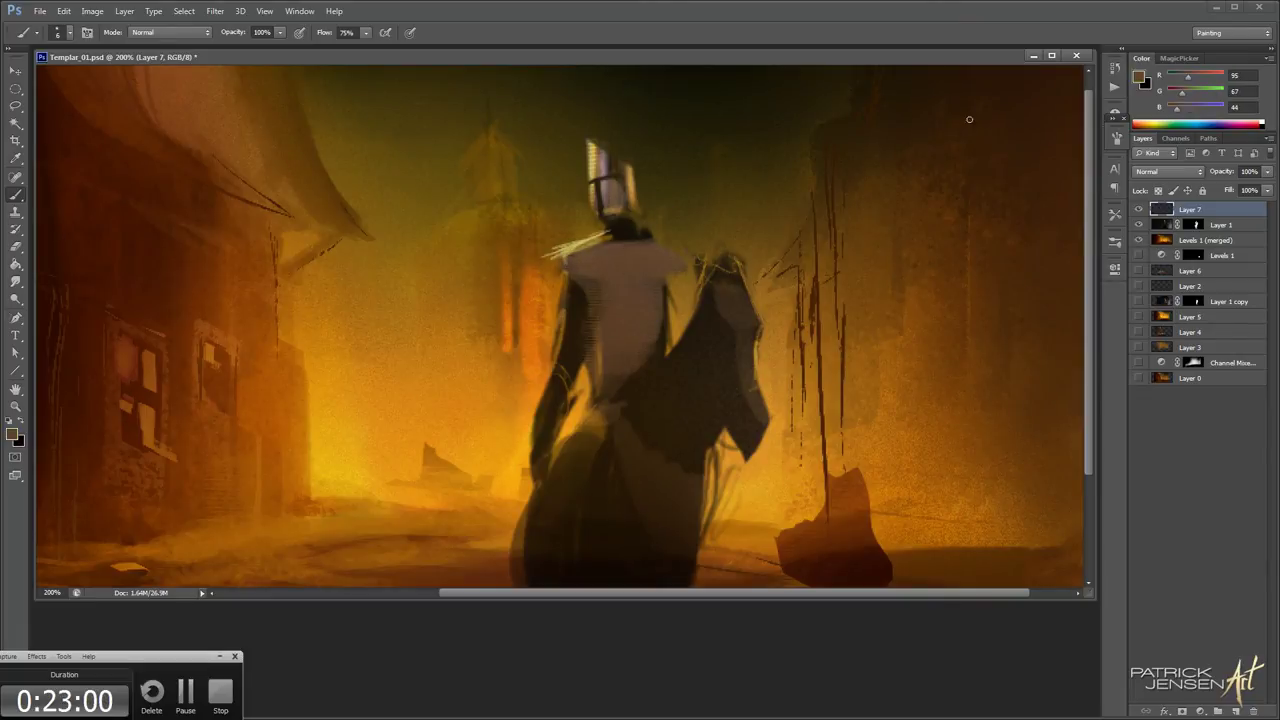
pyautogui.keyDown('alt'); pyautogui.click(603, 162); pyautogui.keyUp('alt')
pyautogui.press(']')
pyautogui.press(']')
pyautogui.moveTo(607, 255)
pyautogui.mouseDown()
pyautogui.moveTo(620, 246)
pyautogui.moveTo(574, 257)
pyautogui.mouseUp()
# Paint a dark collar line from the rider's neck across the far shoulder with a sampled near-black
pyautogui.keyDown('alt'); pyautogui.click(622, 229); pyautogui.keyUp('alt')
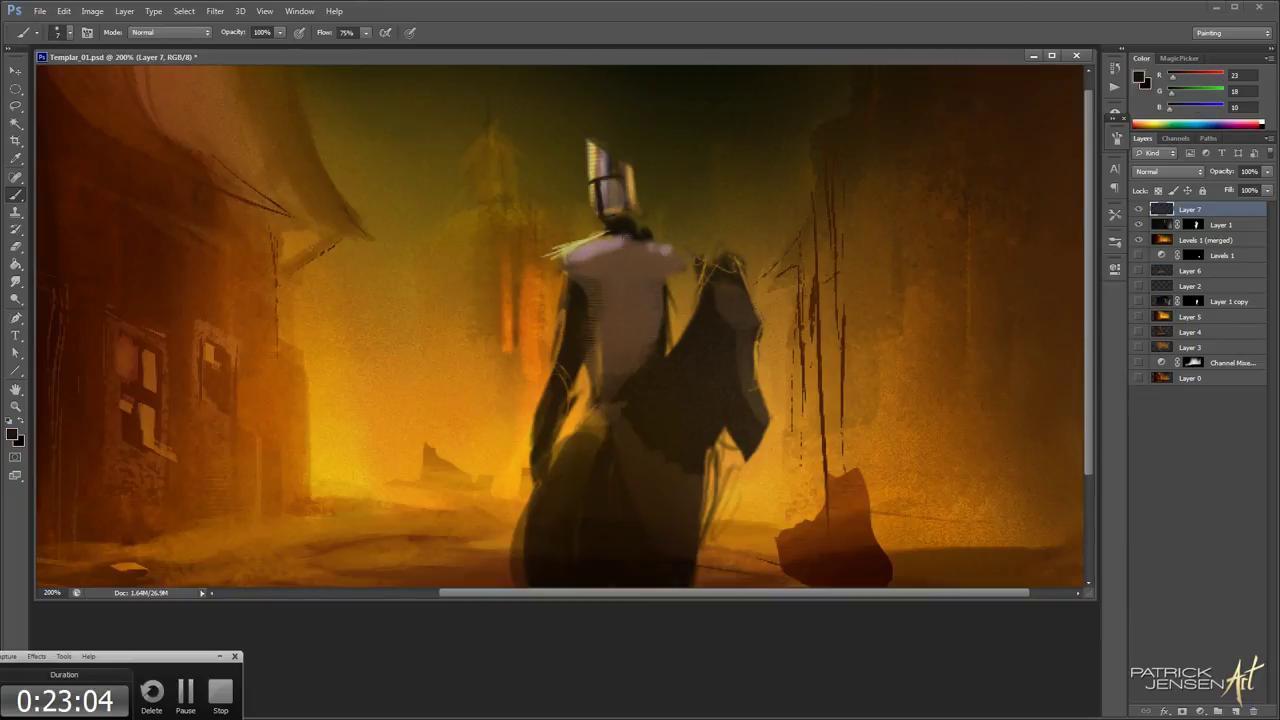
pyautogui.press('[')
pyautogui.press('[')
pyautogui.keyDown('alt'); pyautogui.click(623, 226); pyautogui.keyUp('alt')
pyautogui.moveTo(634, 225)
pyautogui.mouseDown()
pyautogui.moveTo(681, 245)
pyautogui.moveTo(645, 270)
pyautogui.moveTo(625, 253)
pyautogui.moveTo(630, 240)
pyautogui.moveTo(674, 248)
pyautogui.moveTo(666, 261)
pyautogui.moveTo(624, 186)
pyautogui.moveTo(677, 258)
pyautogui.moveTo(662, 306)
pyautogui.moveTo(677, 249)
pyautogui.moveTo(663, 331)
pyautogui.mouseUp()
# Fill out the shaded side of the rider's tunic with sampled greyish browns
pyautogui.keyDown('alt'); pyautogui.click(647, 277); pyautogui.keyUp('alt')
pyautogui.keyDown('alt'); pyautogui.click(681, 240); pyautogui.keyUp('alt')
pyautogui.keyDown('alt'); pyautogui.click(638, 329); pyautogui.keyUp('alt')
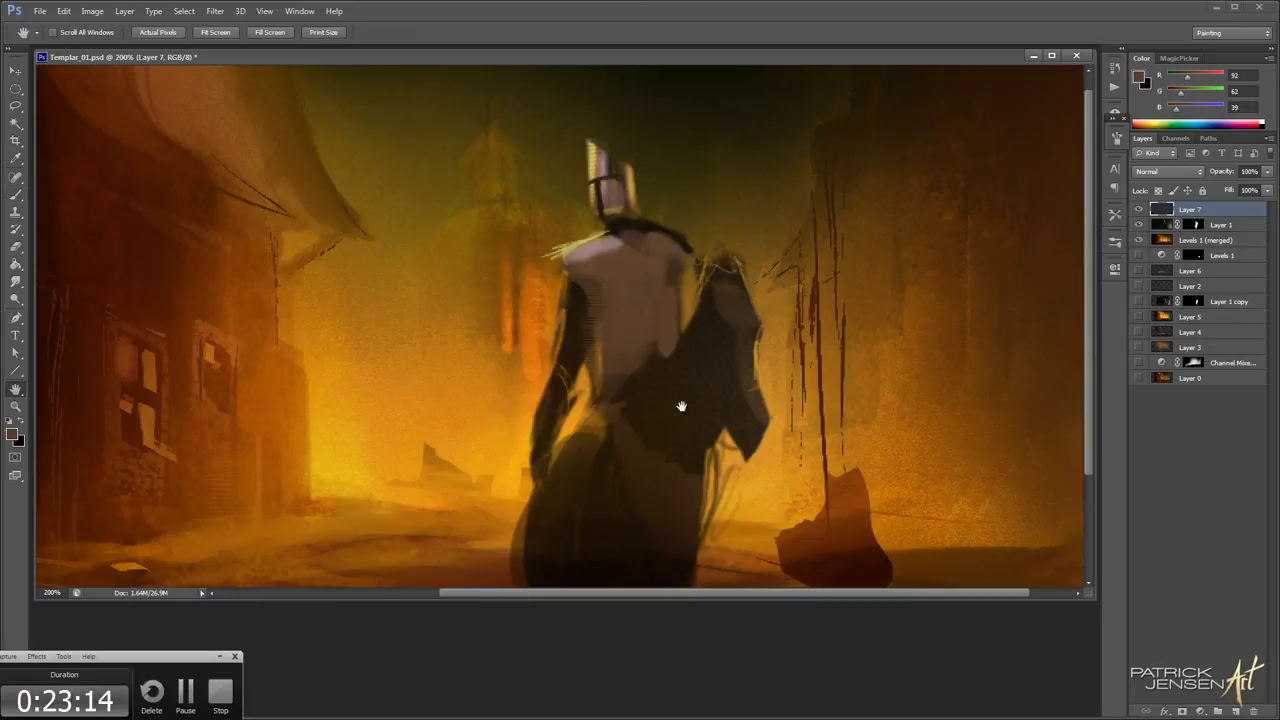
pyautogui.moveTo(682, 407); pyautogui.dragTo(679, 341)
pyautogui.keyDown('alt'); pyautogui.click(662, 320); pyautogui.keyUp('alt')
pyautogui.moveTo(670, 280)
pyautogui.mouseDown()
pyautogui.moveTo(626, 329)
pyautogui.moveTo(688, 246)
pyautogui.mouseUp()
# Choose the 0_Paint3 KFP Awesome brush, lower its Dual Brush spacing, and test a dab on the rider before undoing it
pyautogui.hotkey('alt', 'space')
pyautogui.keyDown('alt'); pyautogui.click(741, 261); pyautogui.keyUp('alt')
pyautogui.press('b')
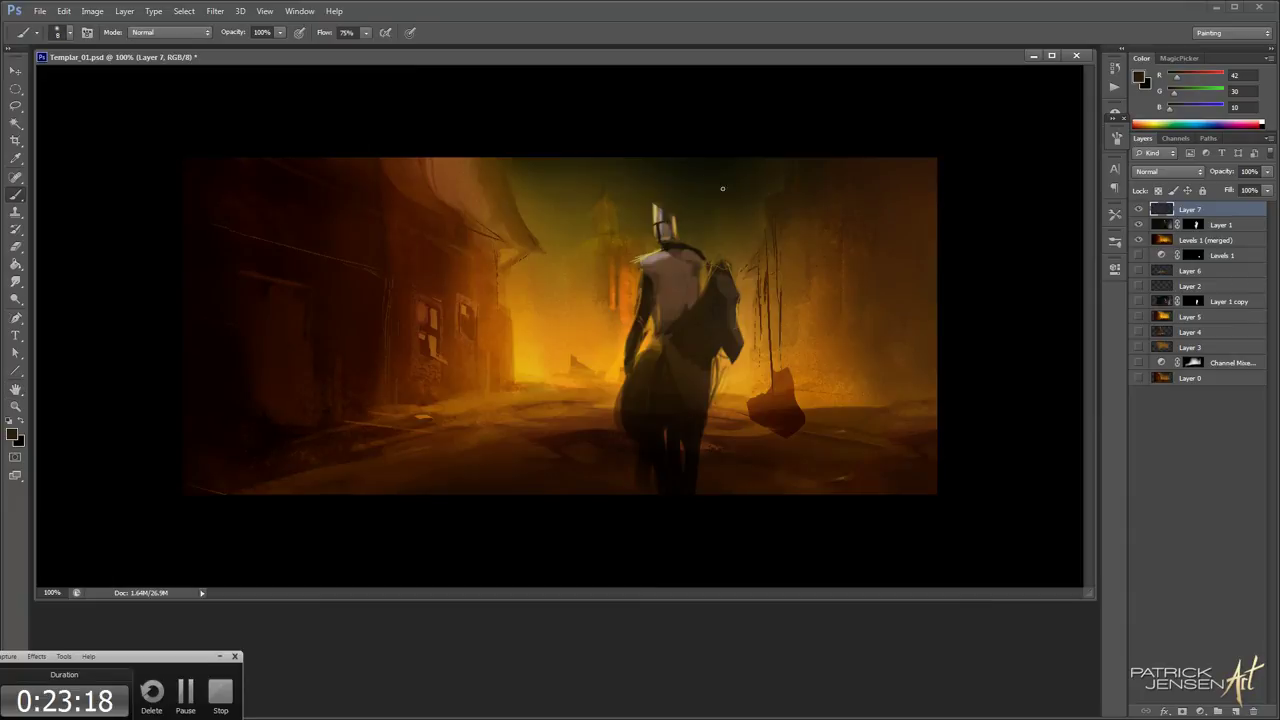
pyautogui.click(35, 33)
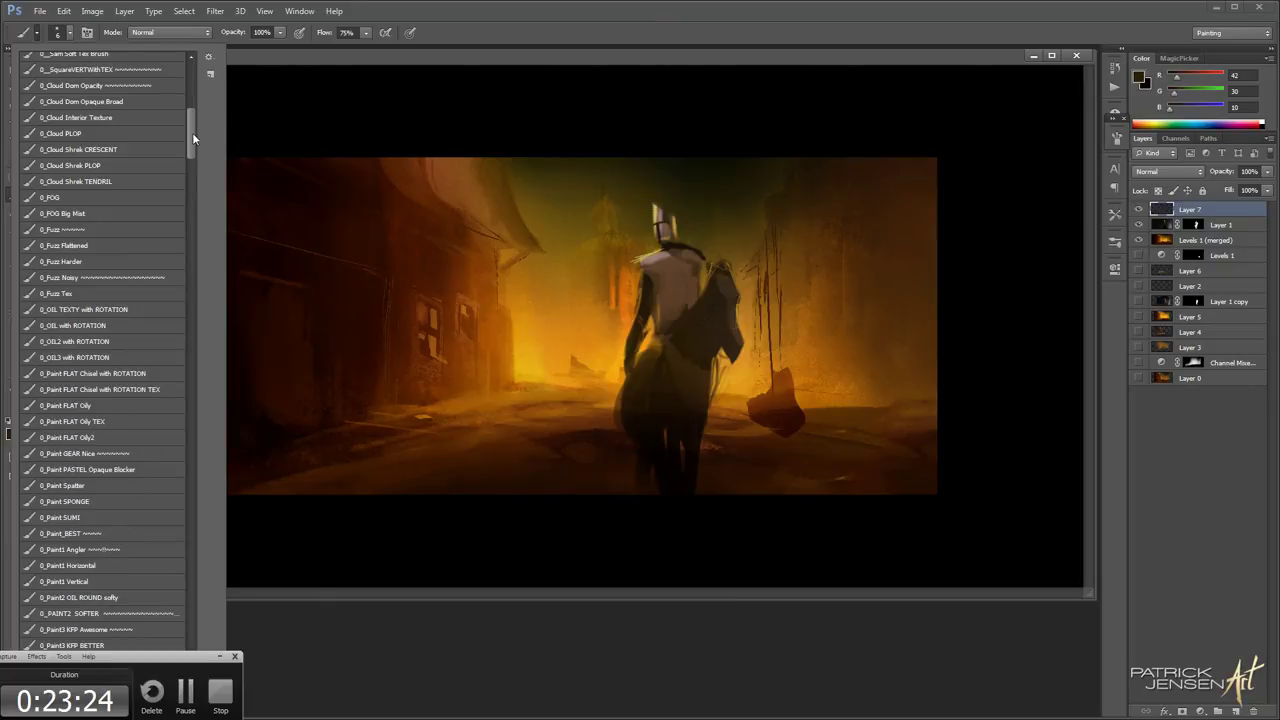
pyautogui.moveTo(193, 135); pyautogui.dragTo(190, 147)
pyautogui.click(105, 545)
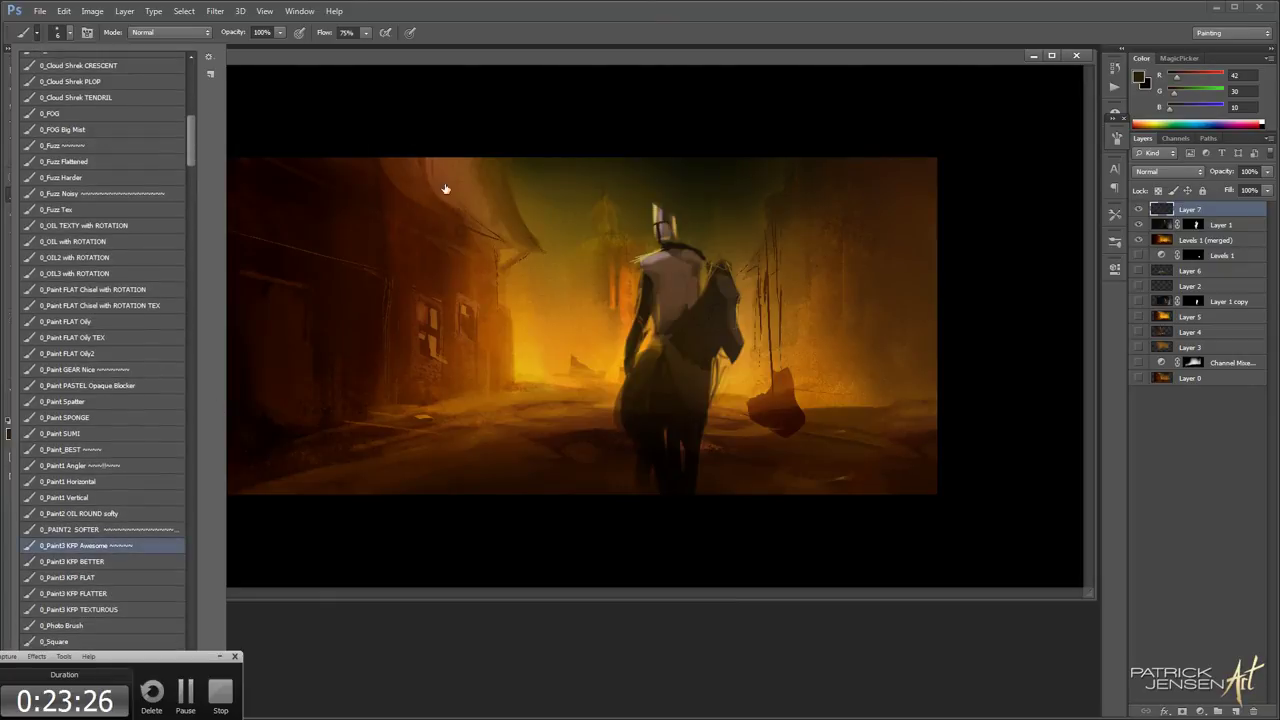
pyautogui.click(661, 62)
pyautogui.click(1116, 138)
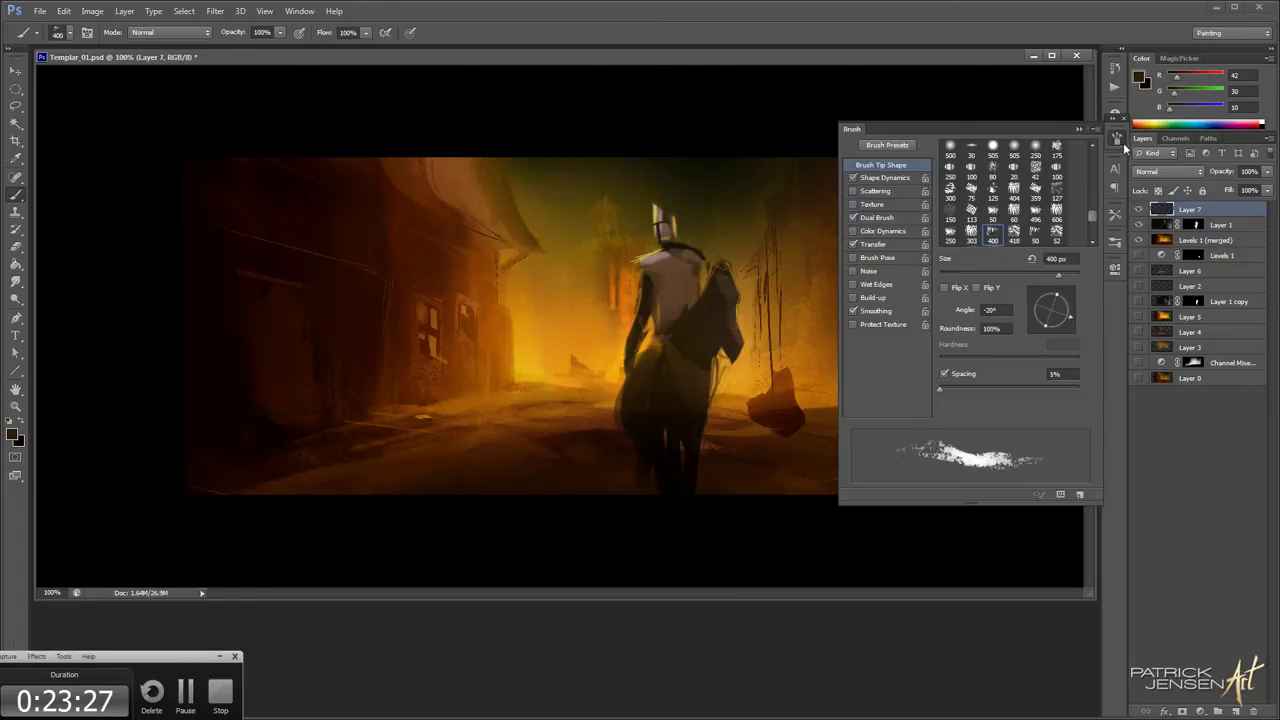
pyautogui.click(876, 218)
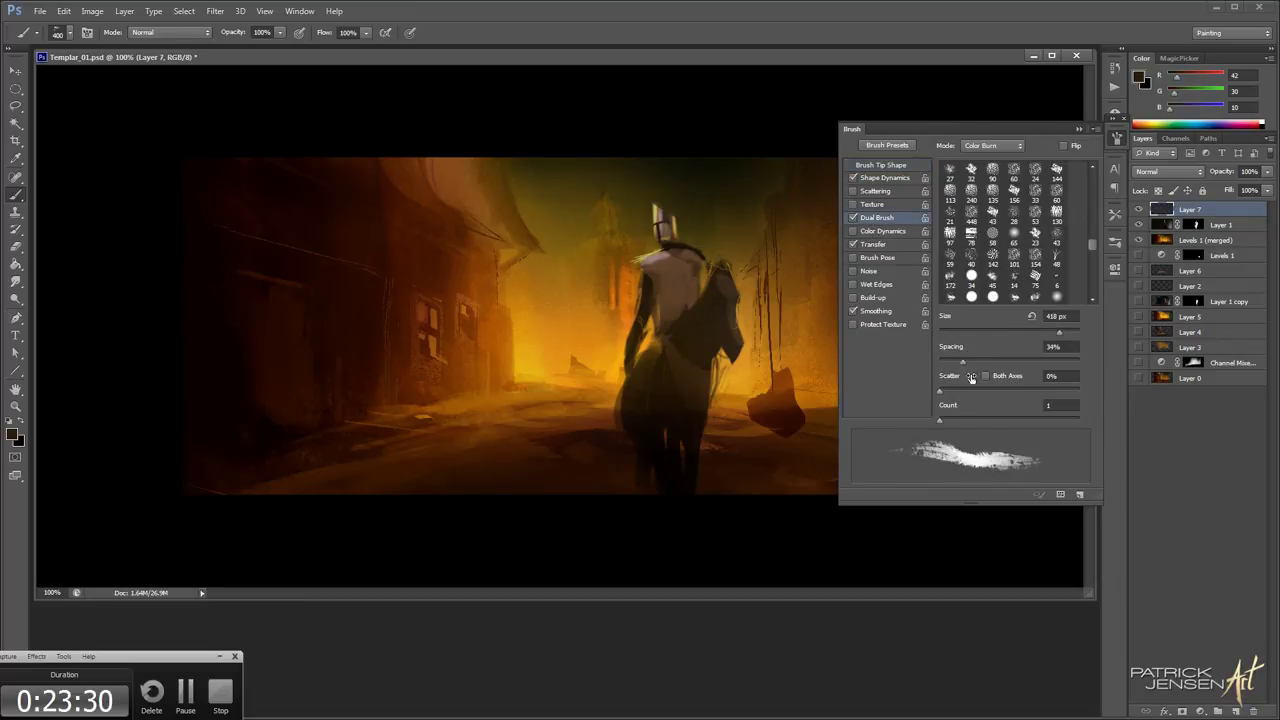
pyautogui.moveTo(962, 364); pyautogui.dragTo(947, 369)
pyautogui.click(1116, 138)
pyautogui.click(654, 276)
pyautogui.hotkey('ctrl', 'z')
# Mix red RGB 161, 30, 10 and paint it along the rider's dark shoulder line with a very small brush
pyautogui.press('[')
pyautogui.press('[')
pyautogui.press('[')
pyautogui.press('[')
pyautogui.press('[')
pyautogui.press('[')
pyautogui.press('[')
pyautogui.press('[')
pyautogui.press('[')
pyautogui.press('[')
pyautogui.press('[')
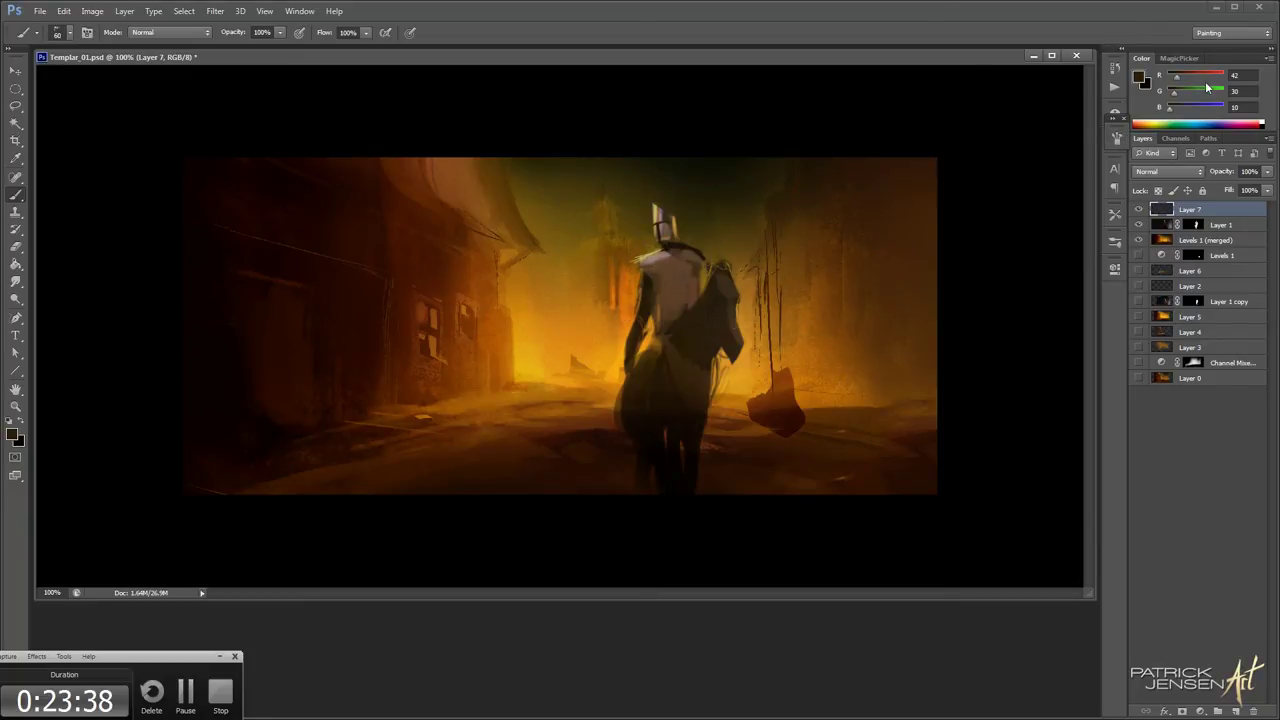
pyautogui.moveTo(1189, 78); pyautogui.dragTo(1202, 78)
pyautogui.moveTo(667, 261); pyautogui.dragTo(704, 263)
pyautogui.hotkey('ctrl', 'z')
pyautogui.keyDown('ctrl'); pyautogui.click(716, 249); pyautogui.keyUp('ctrl')
pyautogui.keyDown('ctrl'); pyautogui.click(716, 249); pyautogui.keyUp('ctrl')
pyautogui.press('[')
pyautogui.press('[')
pyautogui.press('[')
pyautogui.press('[')
pyautogui.press('[')
pyautogui.press('[')
pyautogui.press('[')
pyautogui.press('[')
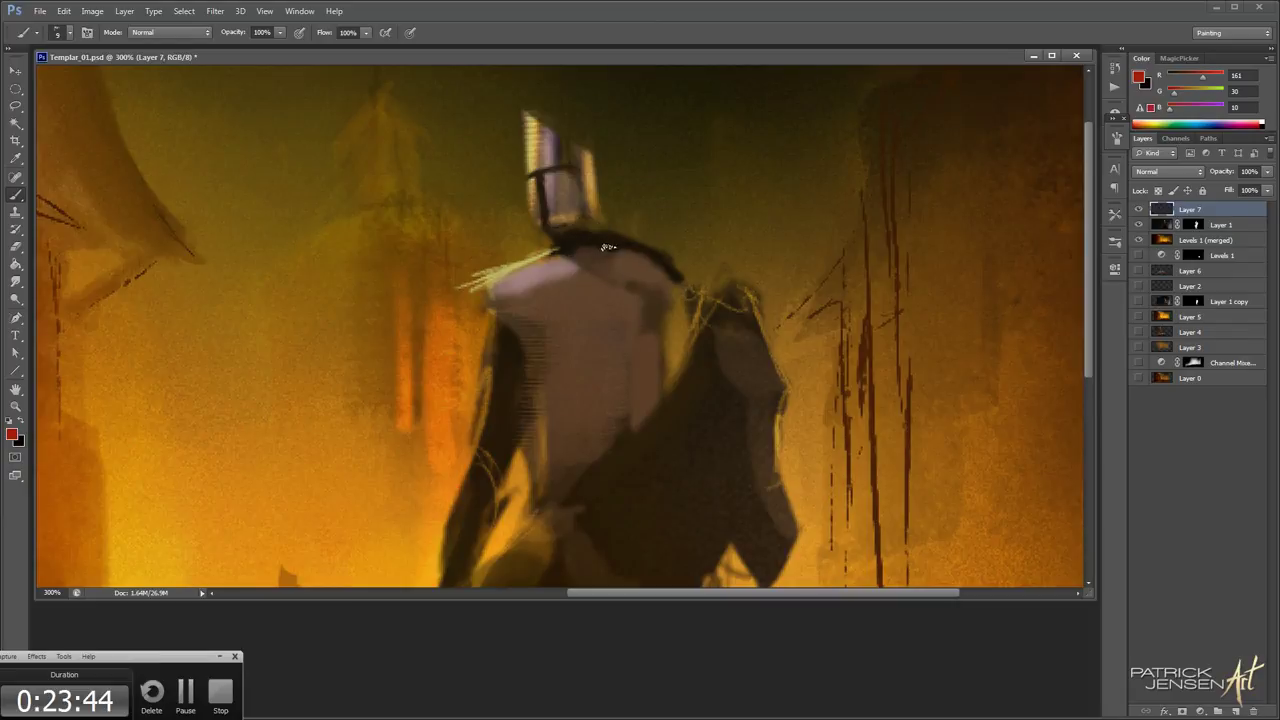
pyautogui.moveTo(593, 239)
pyautogui.mouseDown()
pyautogui.moveTo(667, 265)
pyautogui.moveTo(580, 243)
pyautogui.moveTo(672, 260)
pyautogui.moveTo(637, 248)
pyautogui.moveTo(681, 277)
pyautogui.mouseUp()
# Set the foreground colour to dark red #210c09 and paint a Templar cross on the rider's tunic with a fine brush
pyautogui.press('[')
pyautogui.press('[')
pyautogui.press('[')
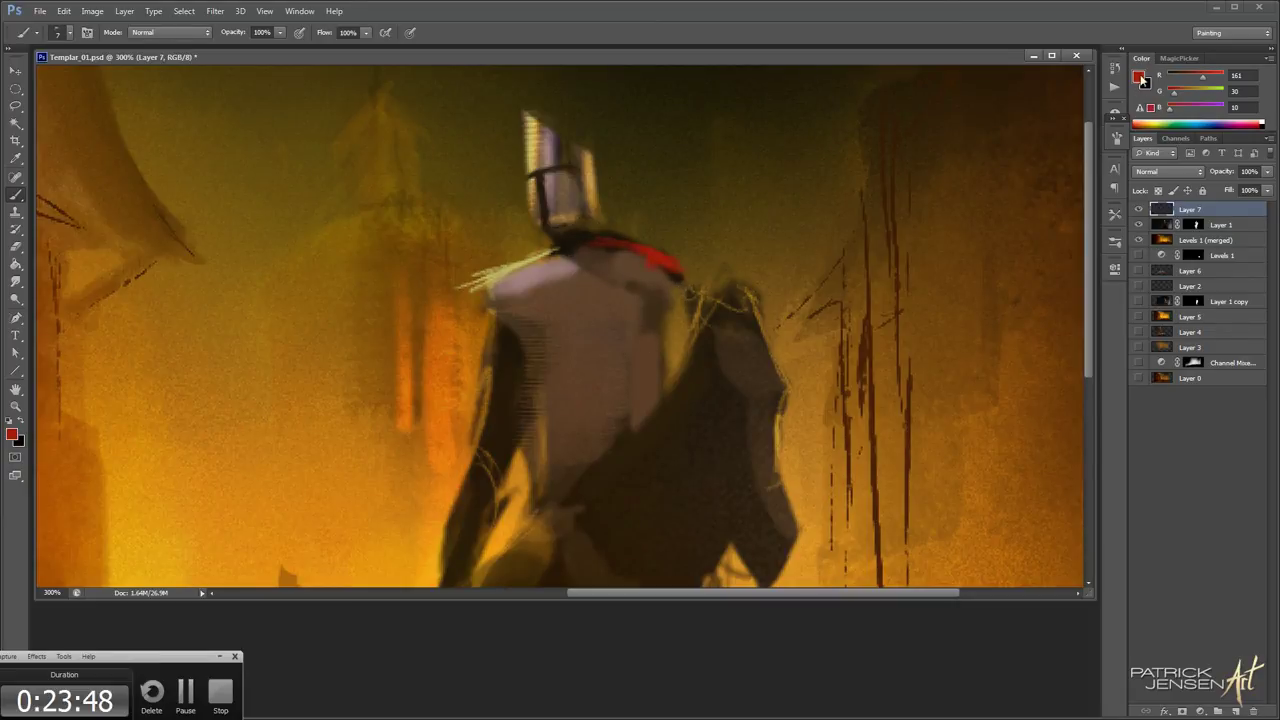
pyautogui.click(1139, 77)
pyautogui.moveTo(1017, 443); pyautogui.dragTo(983, 527)
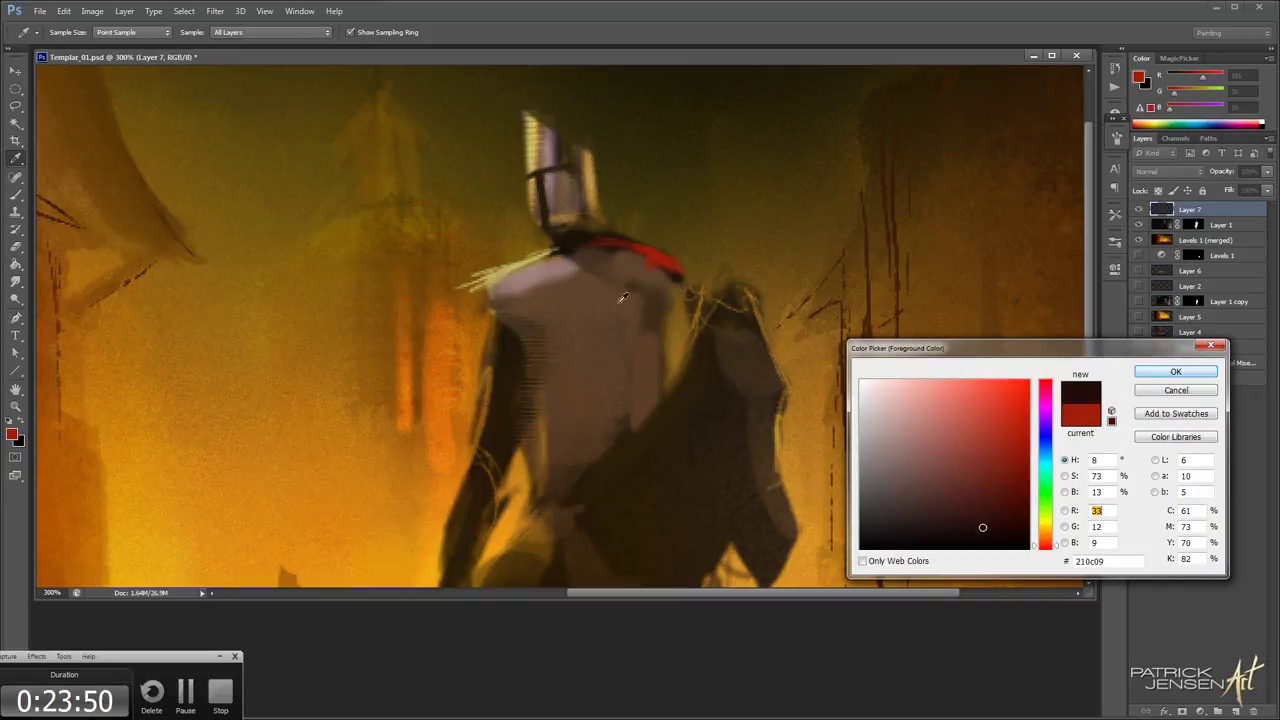
pyautogui.press('Return')
pyautogui.moveTo(577, 316)
pyautogui.mouseDown()
pyautogui.moveTo(566, 312)
pyautogui.moveTo(591, 331)
pyautogui.moveTo(590, 418)
pyautogui.moveTo(617, 414)
pyautogui.mouseUp()
pyautogui.moveTo(557, 369)
pyautogui.mouseDown()
pyautogui.moveTo(648, 342)
pyautogui.moveTo(598, 378)
pyautogui.moveTo(646, 357)
pyautogui.mouseUp()
# Brighten the arms of the tunic cross with the red sampled from the shoulder
pyautogui.keyDown('alt'); pyautogui.click(655, 256); pyautogui.keyUp('alt')
pyautogui.moveTo(586, 303); pyautogui.dragTo(622, 298)
pyautogui.press('[')
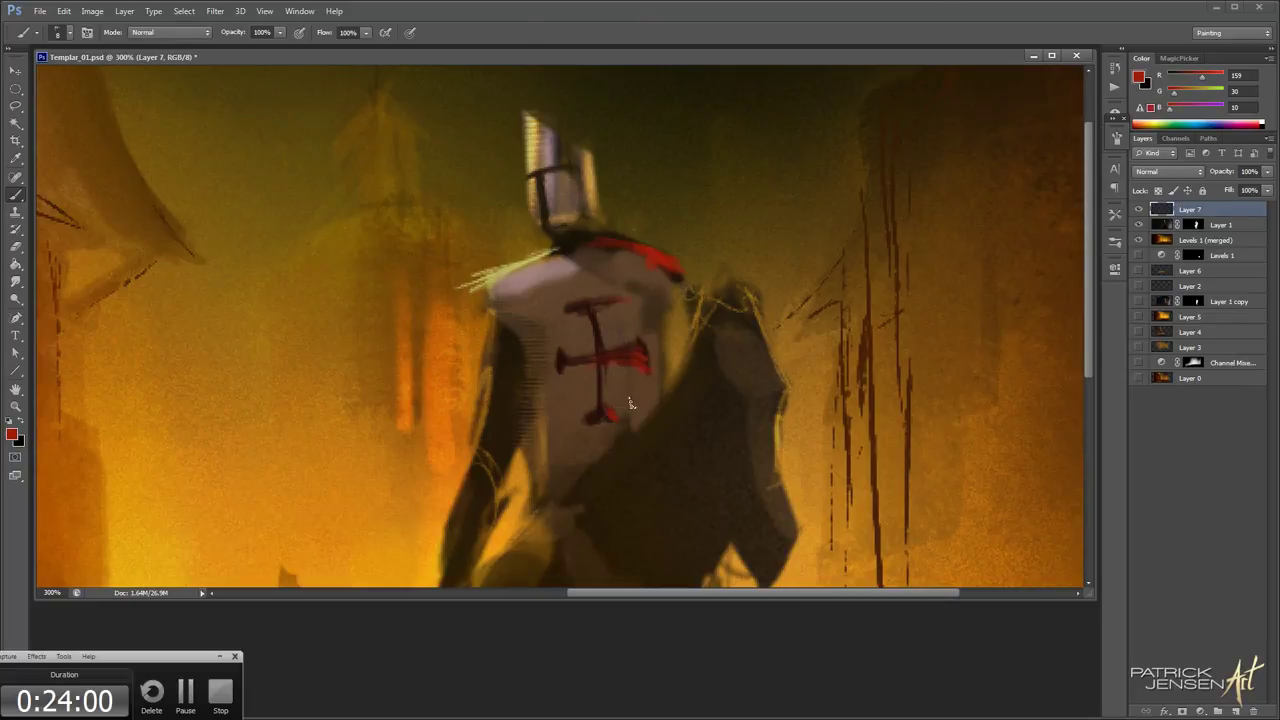
# Paint a small near-black cross on the horse's cloth with a colour sampled from its dark hindquarters
pyautogui.keyDown('ctrl'); pyautogui.keyDown('alt'); pyautogui.click(737, 351); pyautogui.keyUp('alt'); pyautogui.keyUp('ctrl')
pyautogui.keyDown('ctrl'); pyautogui.keyDown('alt'); pyautogui.click(737, 351); pyautogui.keyUp('alt'); pyautogui.keyUp('ctrl')
pyautogui.keyDown('ctrl'); pyautogui.keyDown('alt'); pyautogui.click(746, 377); pyautogui.keyUp('alt'); pyautogui.keyUp('ctrl')
pyautogui.keyDown('ctrl'); pyautogui.click(747, 380); pyautogui.keyUp('ctrl')
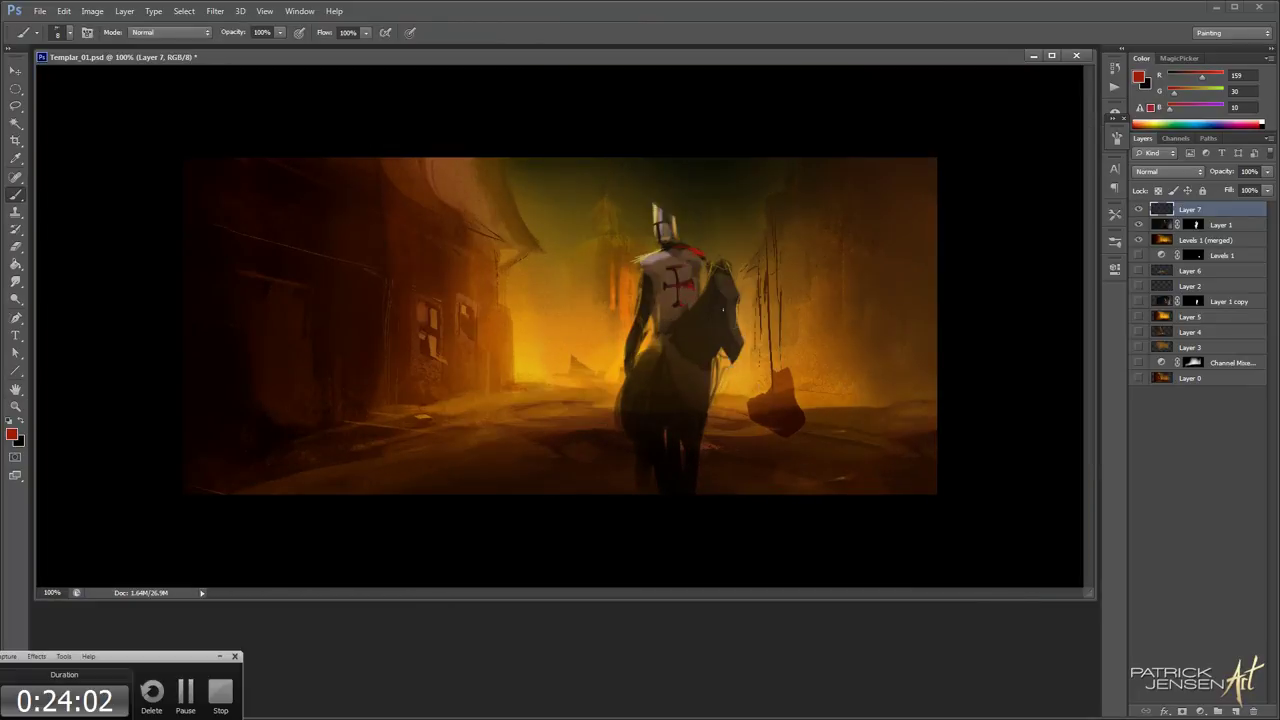
pyautogui.keyDown('ctrl'); pyautogui.click(719, 313); pyautogui.keyUp('ctrl')
pyautogui.keyDown('alt'); pyautogui.click(550, 370); pyautogui.keyUp('alt')
pyautogui.press(']')
pyautogui.press(']')
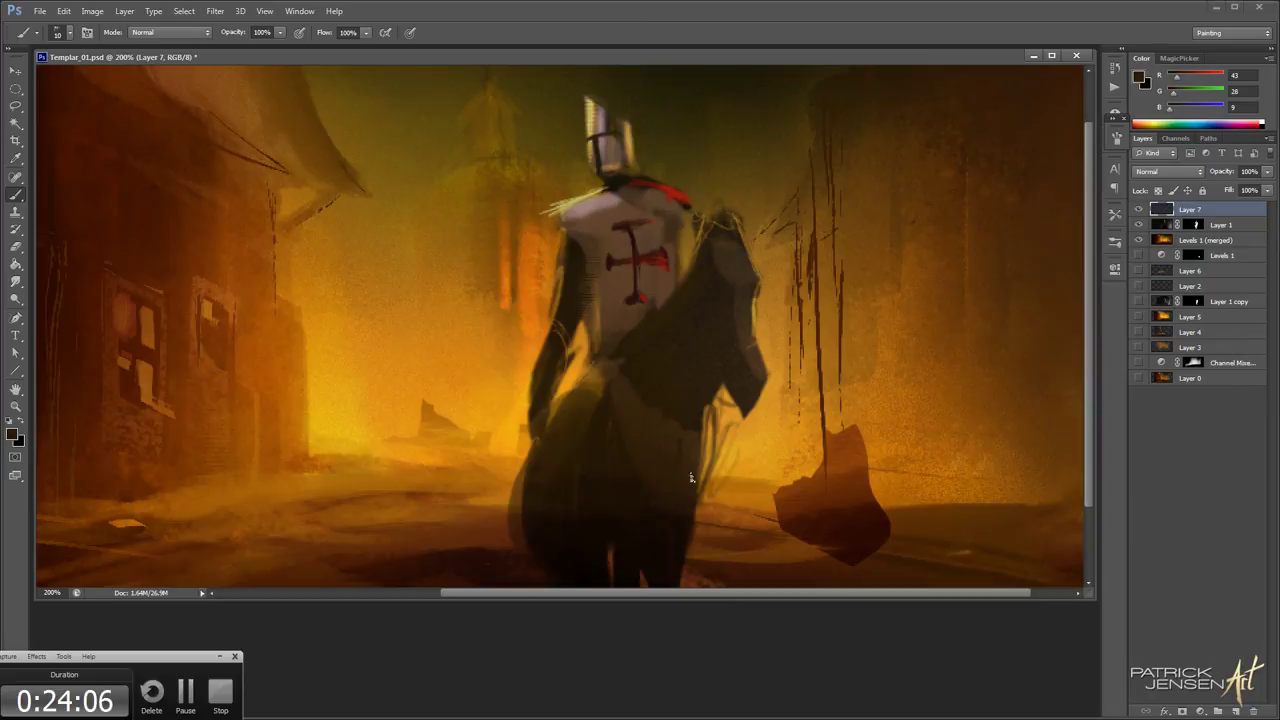
pyautogui.press('[')
pyautogui.keyDown('alt'); pyautogui.click(583, 520); pyautogui.keyUp('alt')
pyautogui.moveTo(652, 462); pyautogui.dragTo(686, 476)
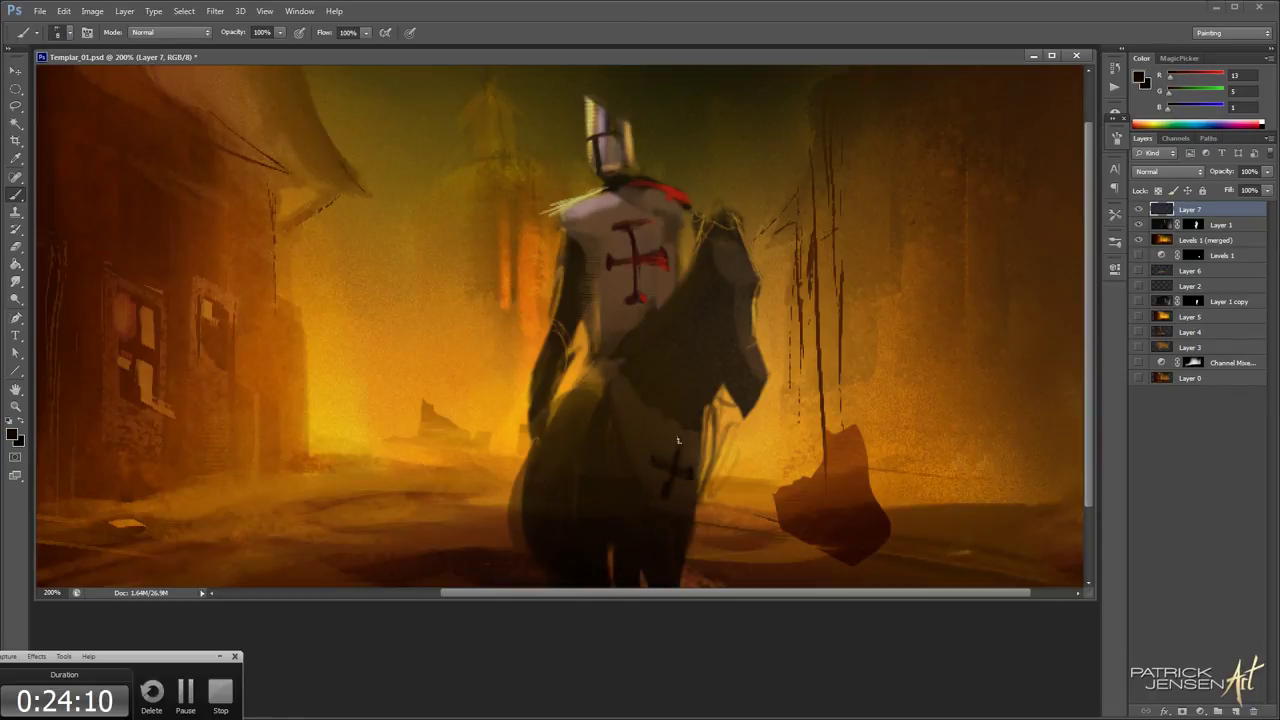
# Outline the upper edge of the horse's cloth with a sampled medium brown
pyautogui.keyDown('alt'); pyautogui.click(625, 415); pyautogui.keyUp('alt')
pyautogui.press(']')
pyautogui.press(']')
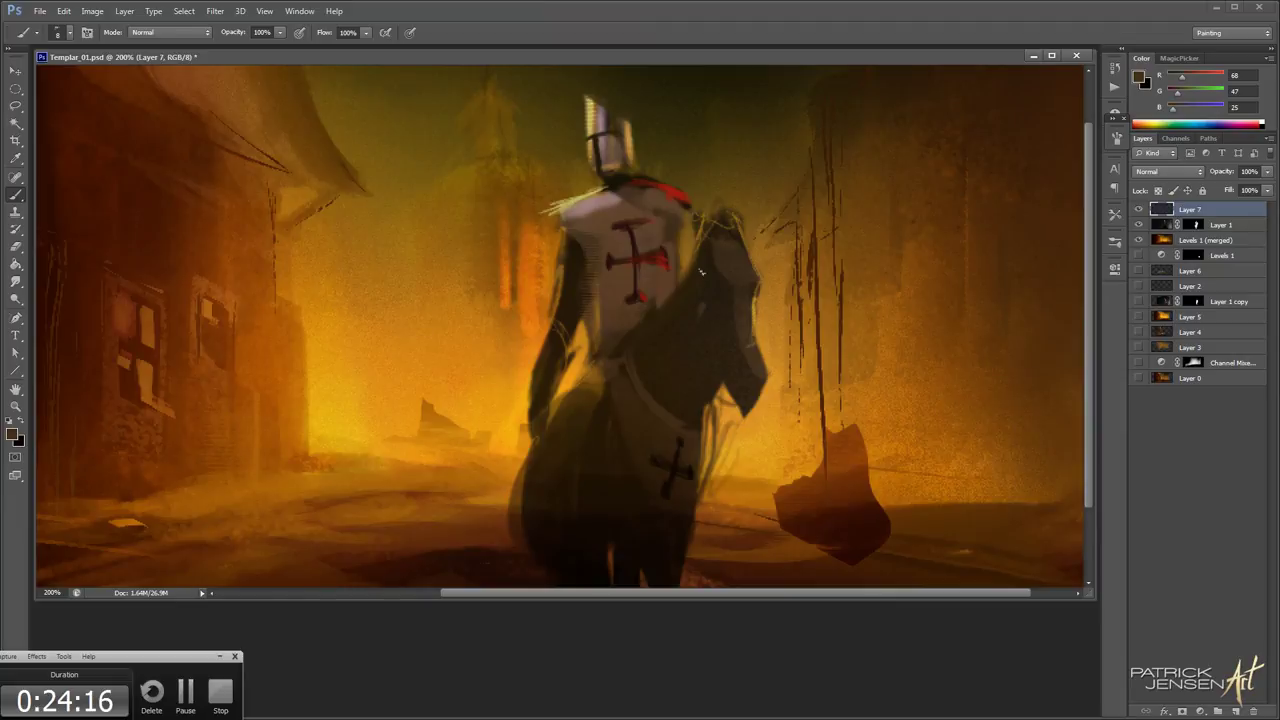
# Rework the horse's neck and head with dark browns sampled from the rider's arm and the horse
pyautogui.keyDown('alt'); pyautogui.click(563, 270); pyautogui.keyUp('alt')
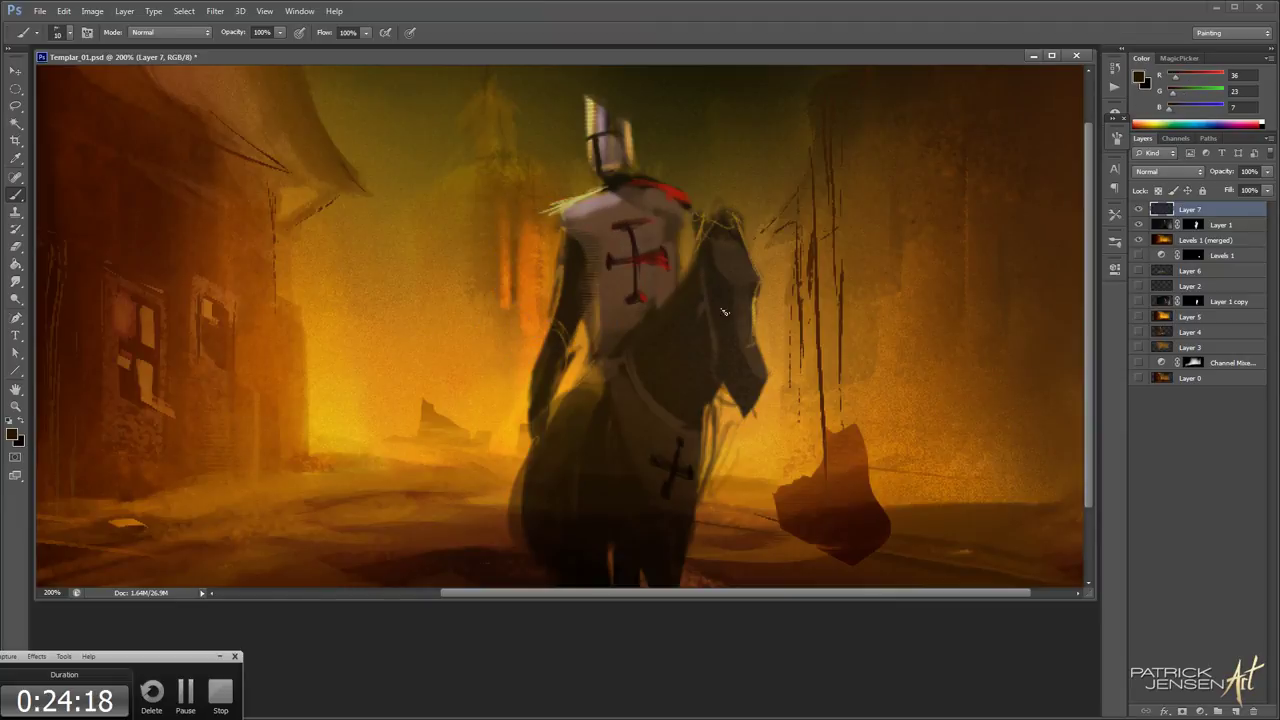
pyautogui.press('[')
pyautogui.keyDown('alt'); pyautogui.click(707, 254); pyautogui.keyUp('alt')
pyautogui.press(']')
pyautogui.press(']')
pyautogui.keyDown('alt'); pyautogui.click(708, 243); pyautogui.keyUp('alt')
pyautogui.keyDown('alt'); pyautogui.click(570, 265); pyautogui.keyUp('alt')
pyautogui.press(']')
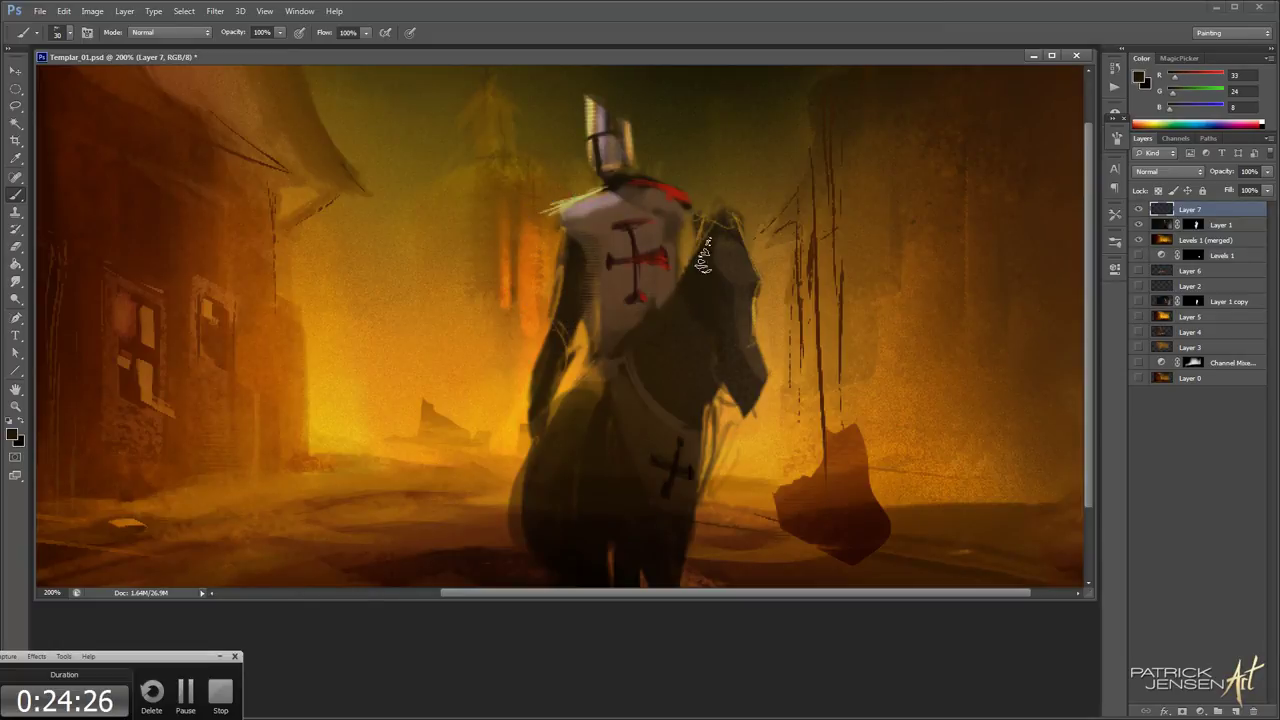
# Paint pointed ears and a mane tuft on the horse's head in the sampled dark brown at size 10
pyautogui.press('[')
pyautogui.press('[')
pyautogui.press('[')
pyautogui.moveTo(712, 226); pyautogui.dragTo(699, 236)
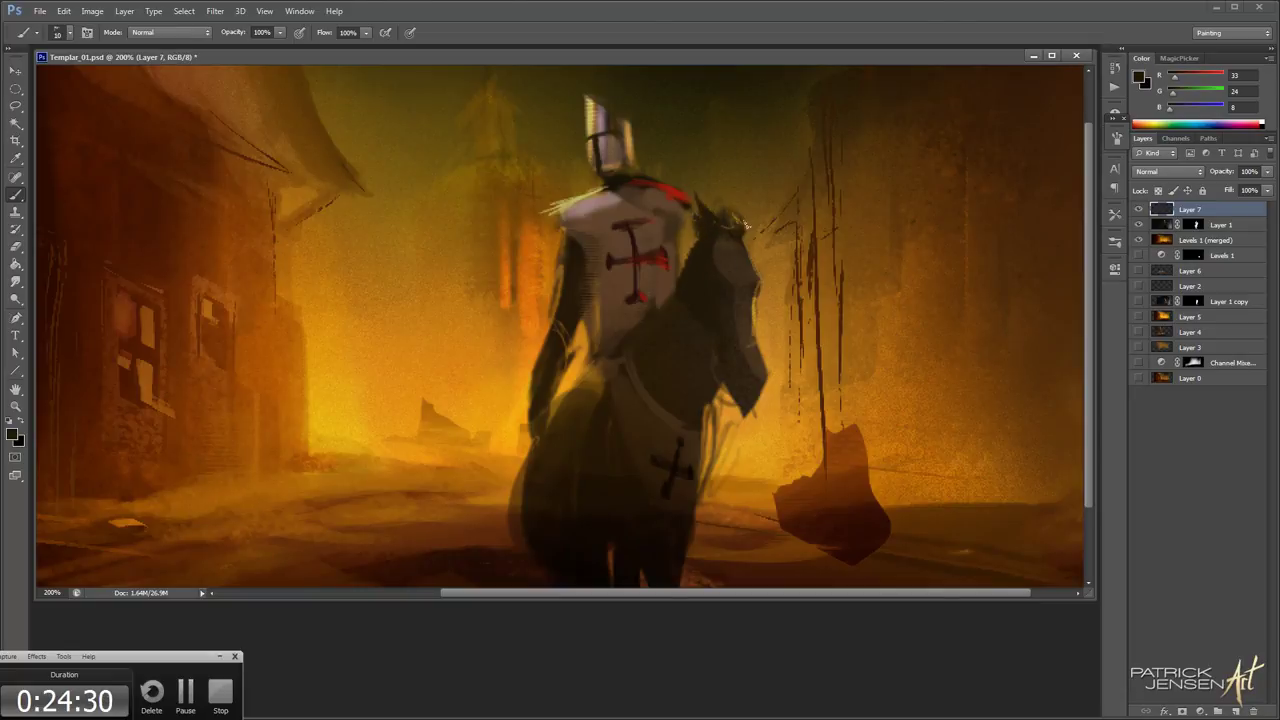
# Finish the horse's ear and paint black eyes with tiny highlights sampled from the rider's helmet
pyautogui.moveTo(746, 225); pyautogui.dragTo(739, 241)
pyautogui.keyDown('alt'); pyautogui.click(794, 309); pyautogui.keyUp('alt')
pyautogui.keyDown('ctrl'); pyautogui.click(776, 323); pyautogui.keyUp('ctrl')
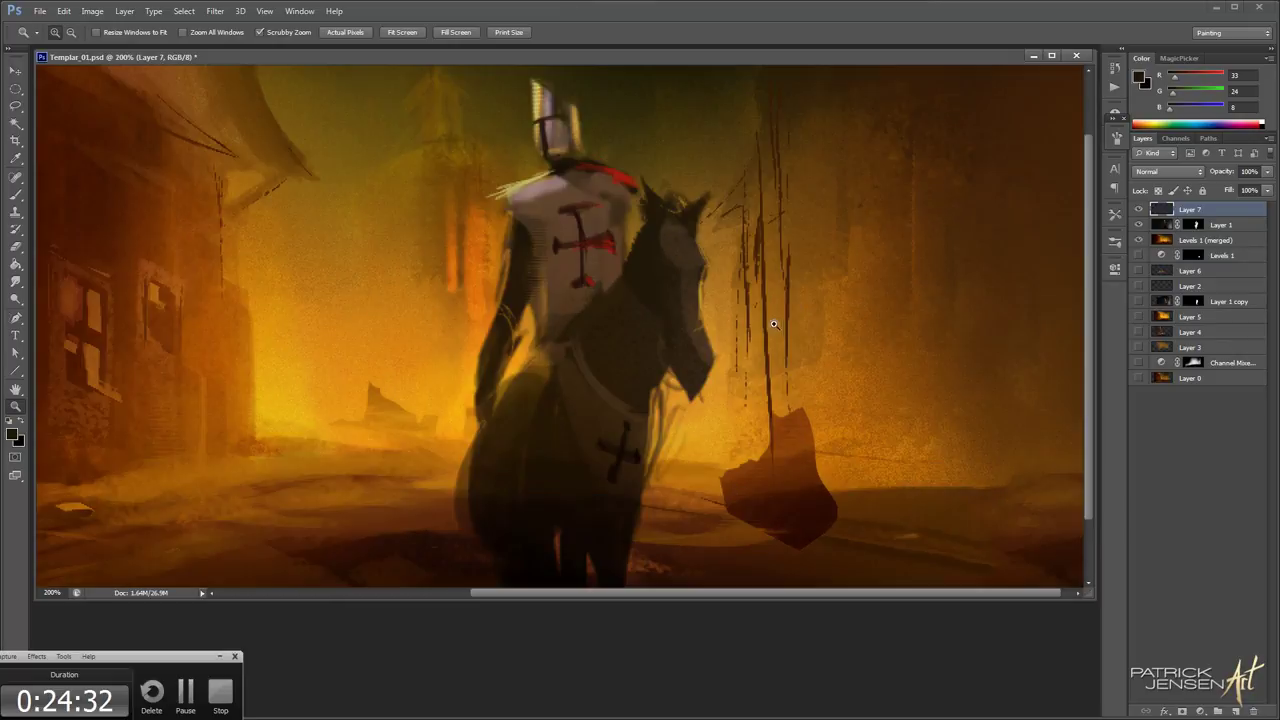
pyautogui.keyDown('alt'); pyautogui.click(761, 290); pyautogui.keyUp('alt')
pyautogui.keyDown('alt'); pyautogui.click(843, 131); pyautogui.keyUp('alt')
pyautogui.keyDown('ctrl'); pyautogui.click(726, 304); pyautogui.keyUp('ctrl')
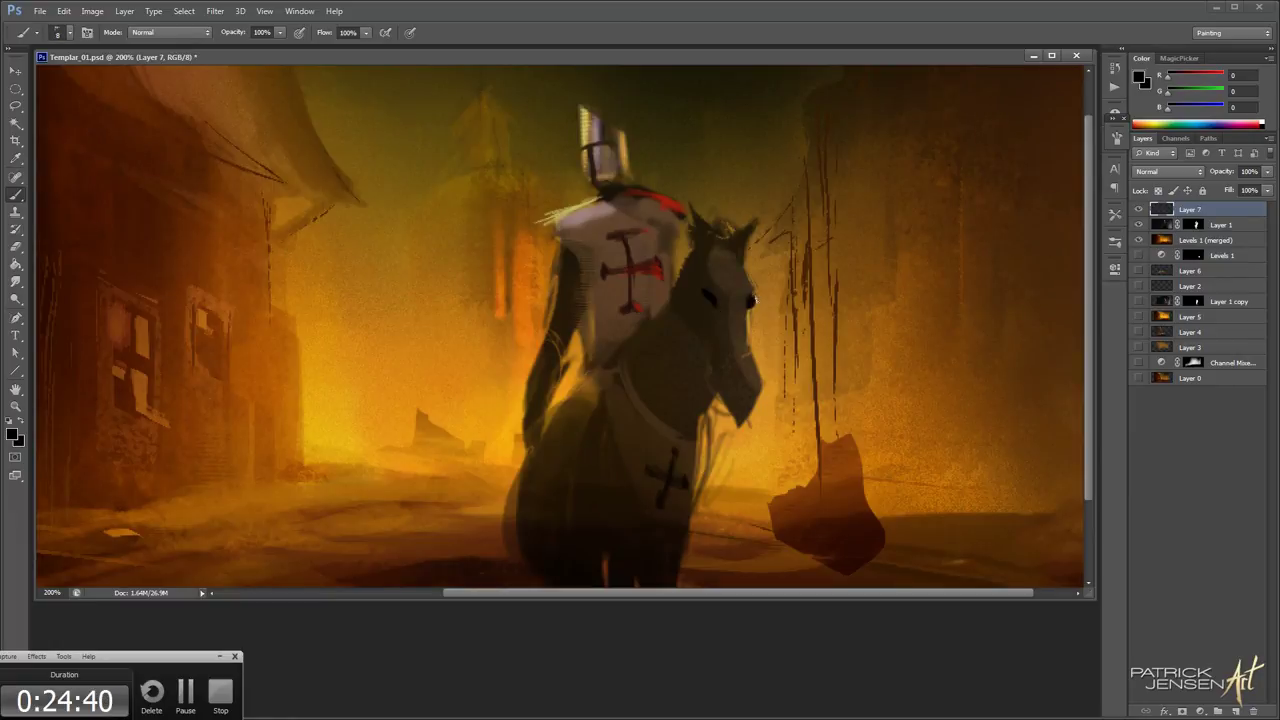
pyautogui.keyDown('alt'); pyautogui.click(588, 135); pyautogui.keyUp('alt')
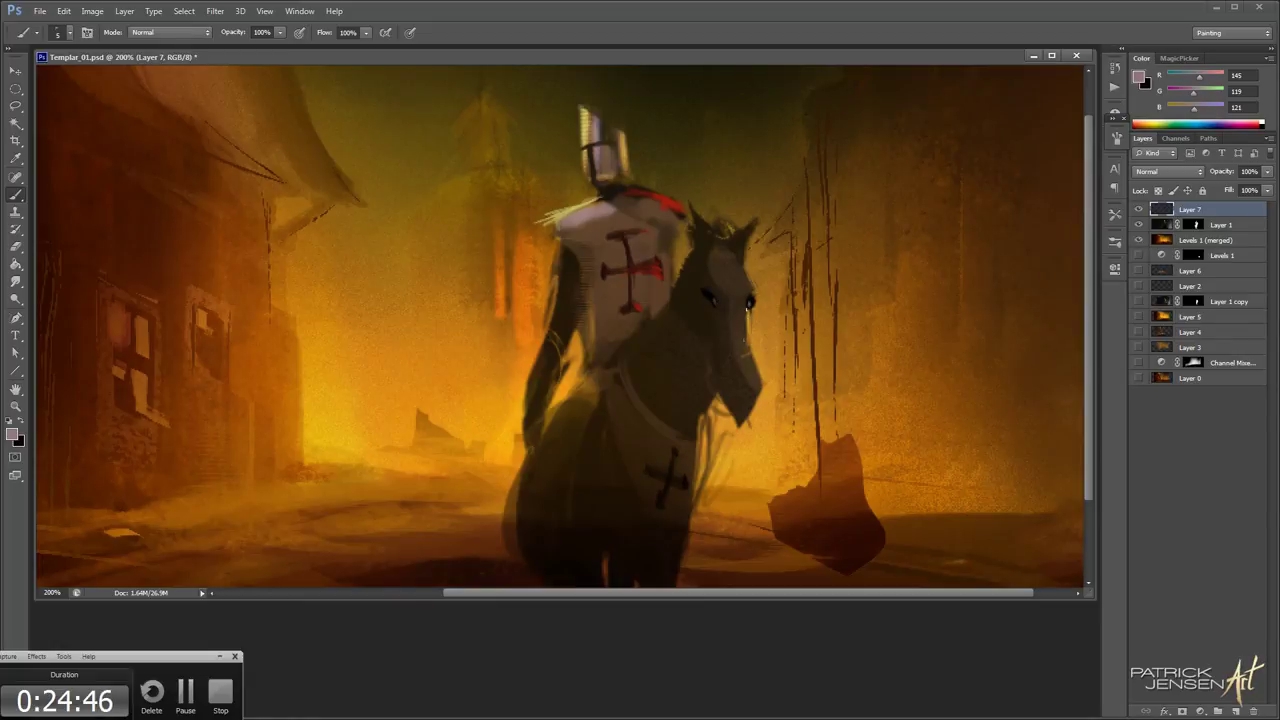
# Clean up the horse's muzzle edge with a sampled mustard yellow and fill out its chest with a sampled dark brown
pyautogui.keyDown('alt'); pyautogui.click(798, 351); pyautogui.keyUp('alt')
pyautogui.keyDown('alt'); pyautogui.click(774, 351); pyautogui.keyUp('alt')
pyautogui.keyDown('ctrl'); pyautogui.click(771, 351); pyautogui.keyUp('ctrl')
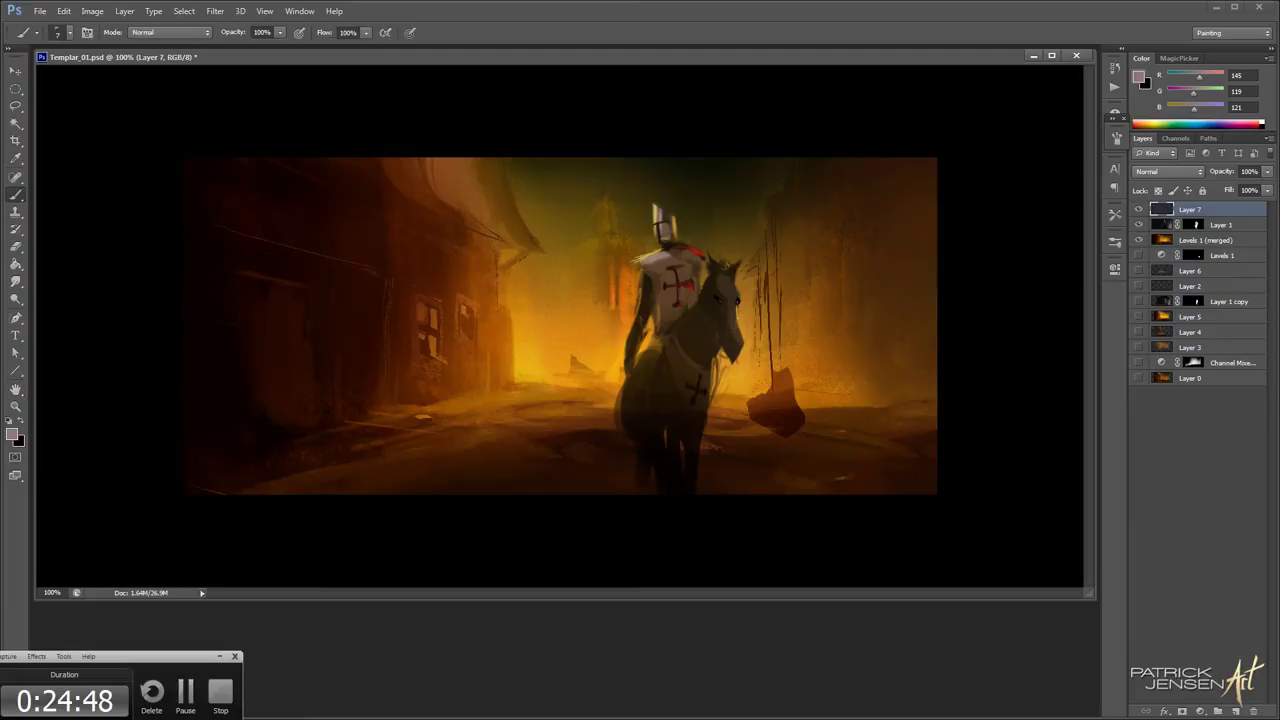
pyautogui.keyDown('alt'); pyautogui.click(740, 305); pyautogui.keyUp('alt')
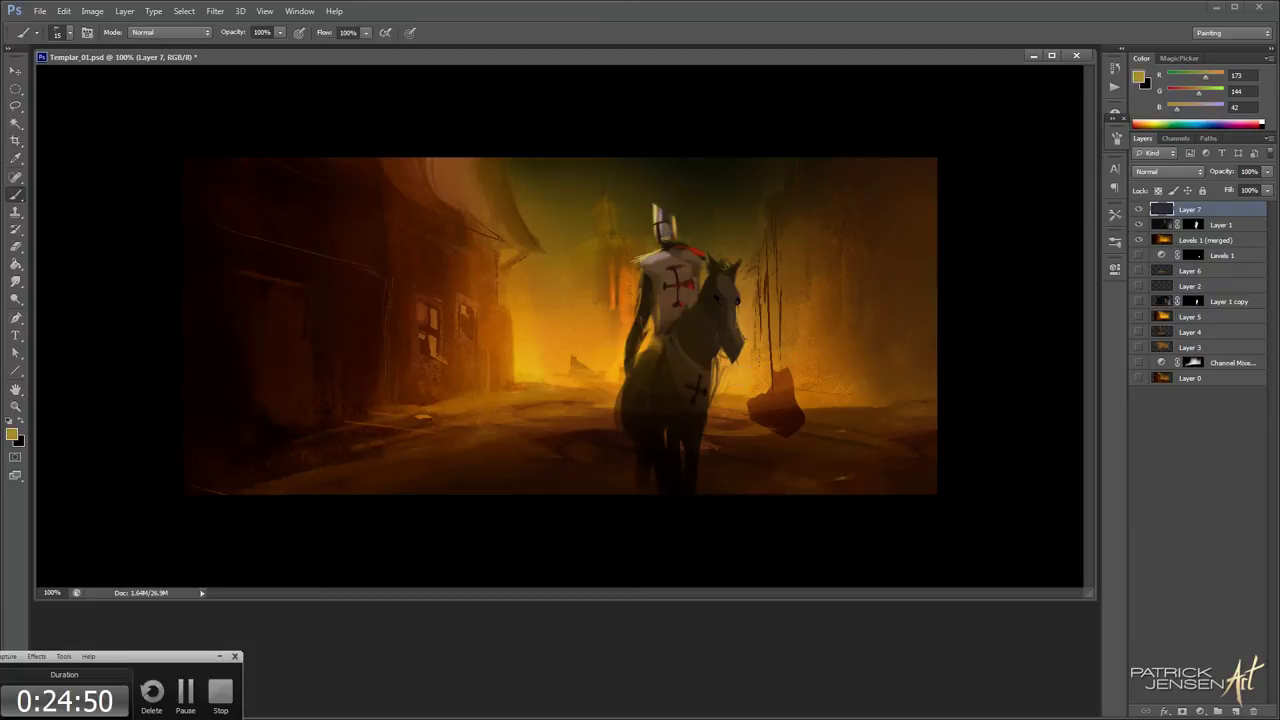
pyautogui.keyDown('alt'); pyautogui.click(705, 375); pyautogui.keyUp('alt')
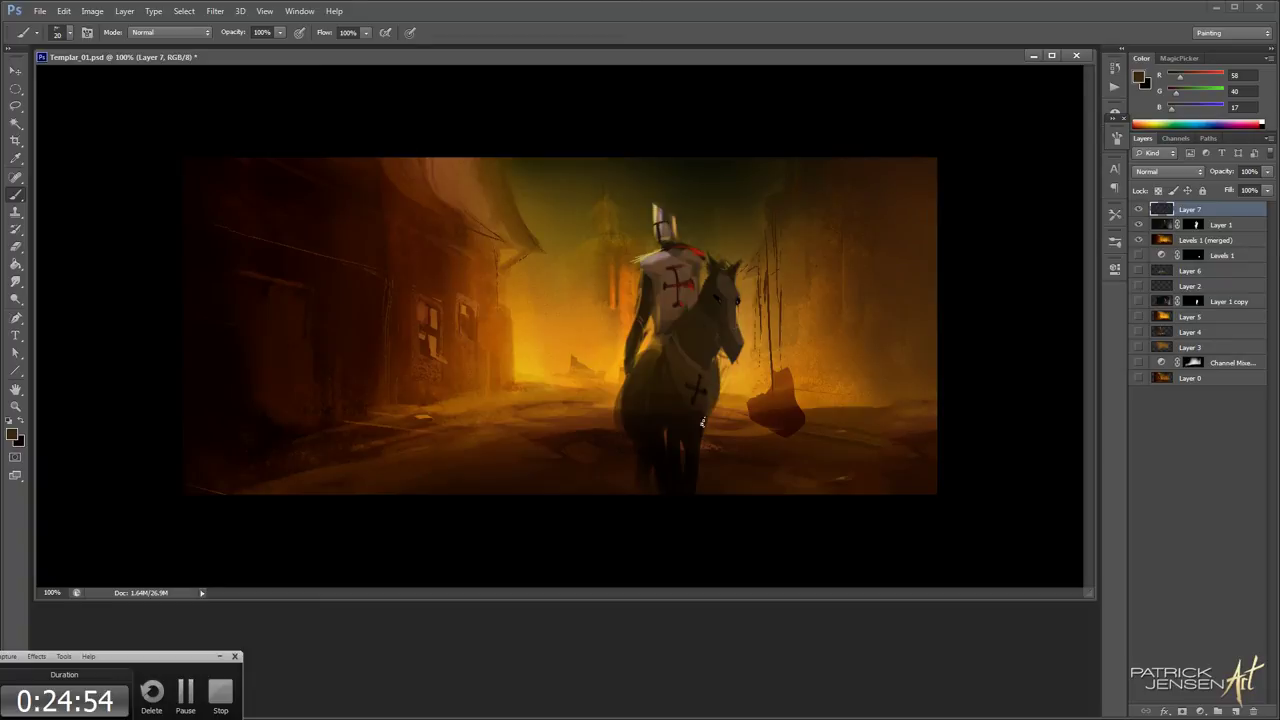
# Trim the outline of the rider's lower arm and hand with orange sampled from the haze at size 10
pyautogui.keyDown('alt'); pyautogui.click(630, 325); pyautogui.keyUp('alt')
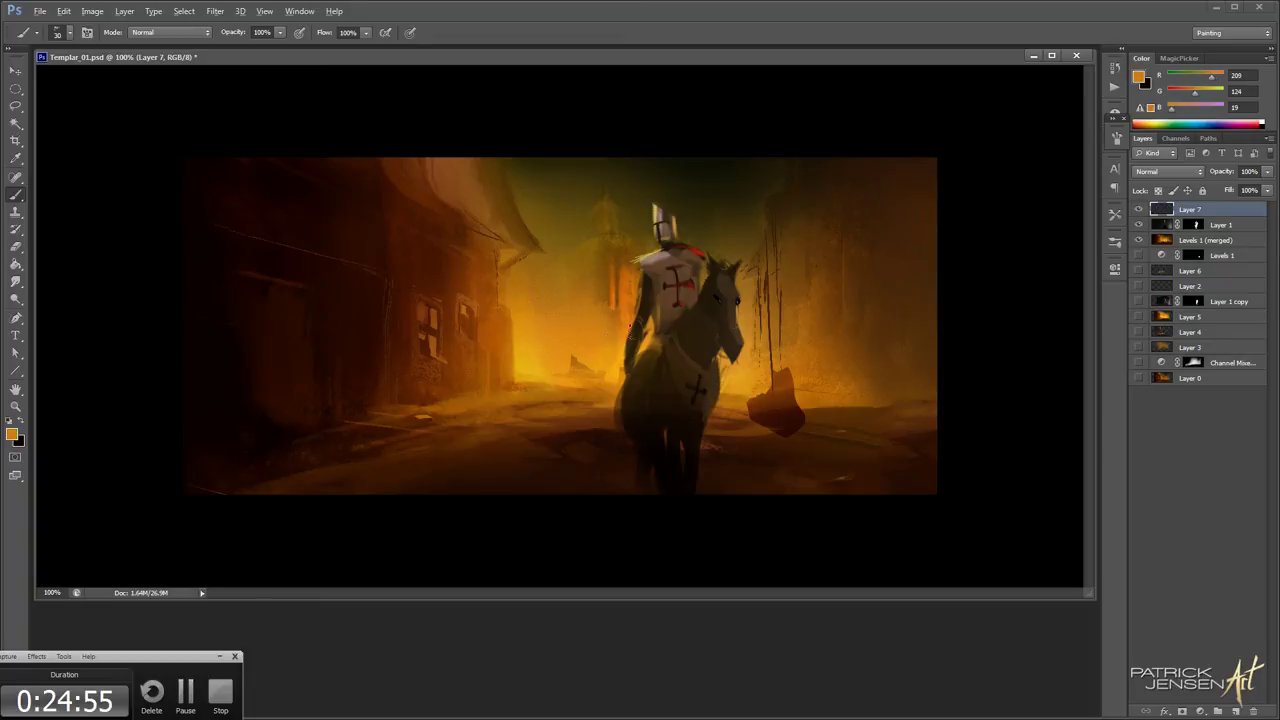
pyautogui.keyDown('alt'); pyautogui.click(643, 344); pyautogui.keyUp('alt')
pyautogui.press('[')
pyautogui.moveTo(634, 352); pyautogui.dragTo(630, 368)
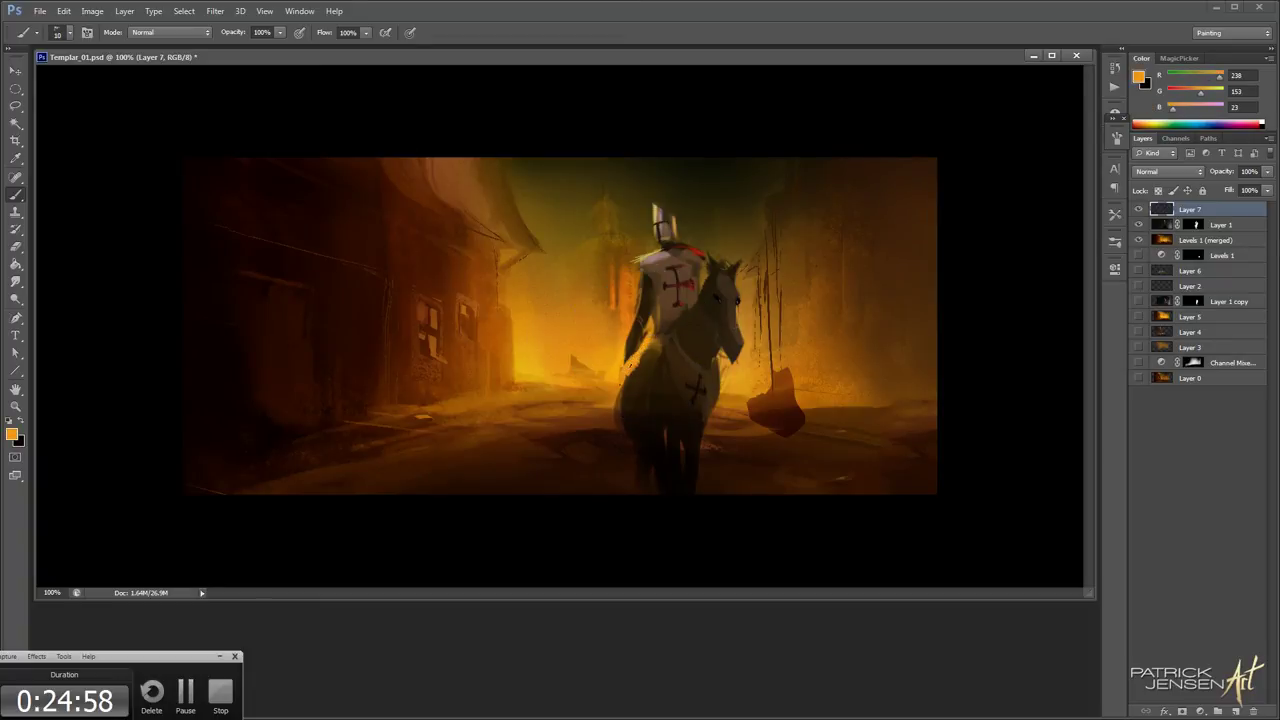
# Reshape the rider's forearm and hand with dark browns sampled from the horse and the arm
pyautogui.keyDown('alt'); pyautogui.click(637, 376); pyautogui.keyUp('alt')
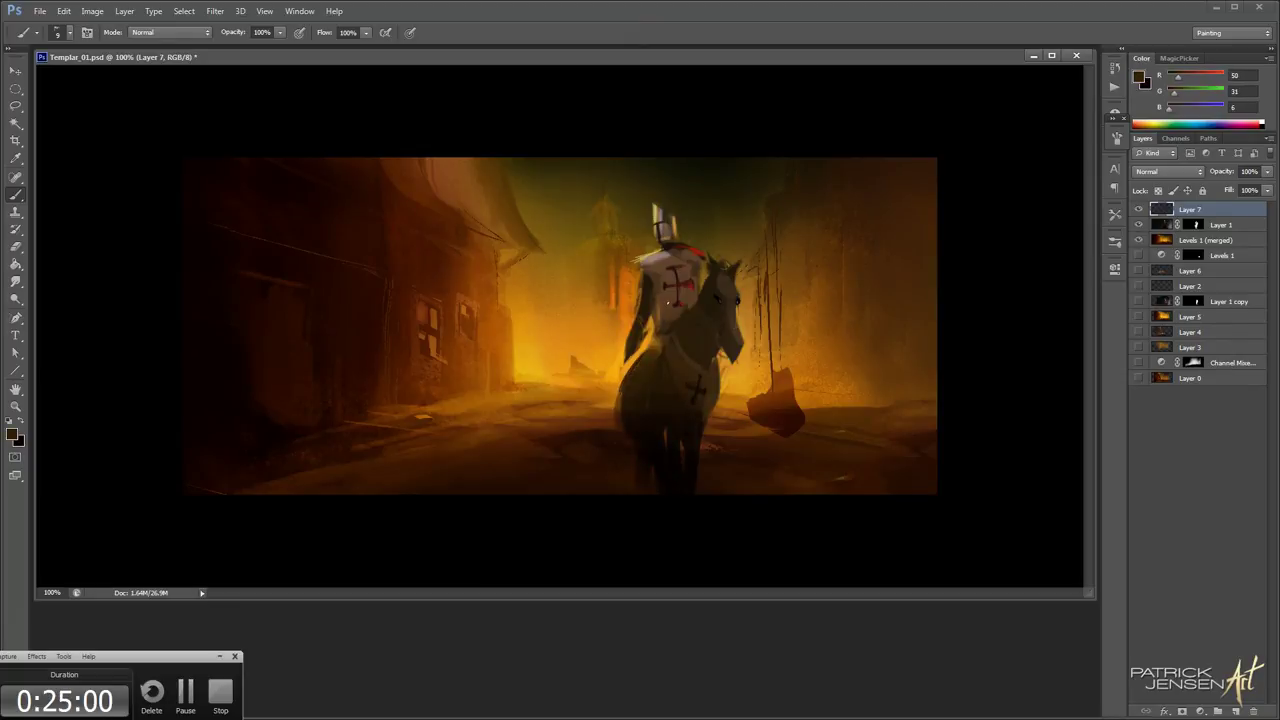
pyautogui.keyDown('alt'); pyautogui.click(636, 342); pyautogui.keyUp('alt')
pyautogui.press(']')
pyautogui.moveTo(632, 340); pyautogui.dragTo(622, 358)
pyautogui.press('space')
# Add brown highlights to the rider's forearm with a colour sampled from the tunic at size 10
pyautogui.keyDown('alt'); pyautogui.click(664, 300); pyautogui.keyUp('alt')
pyautogui.press('[')
pyautogui.press('[')
pyautogui.press('[')
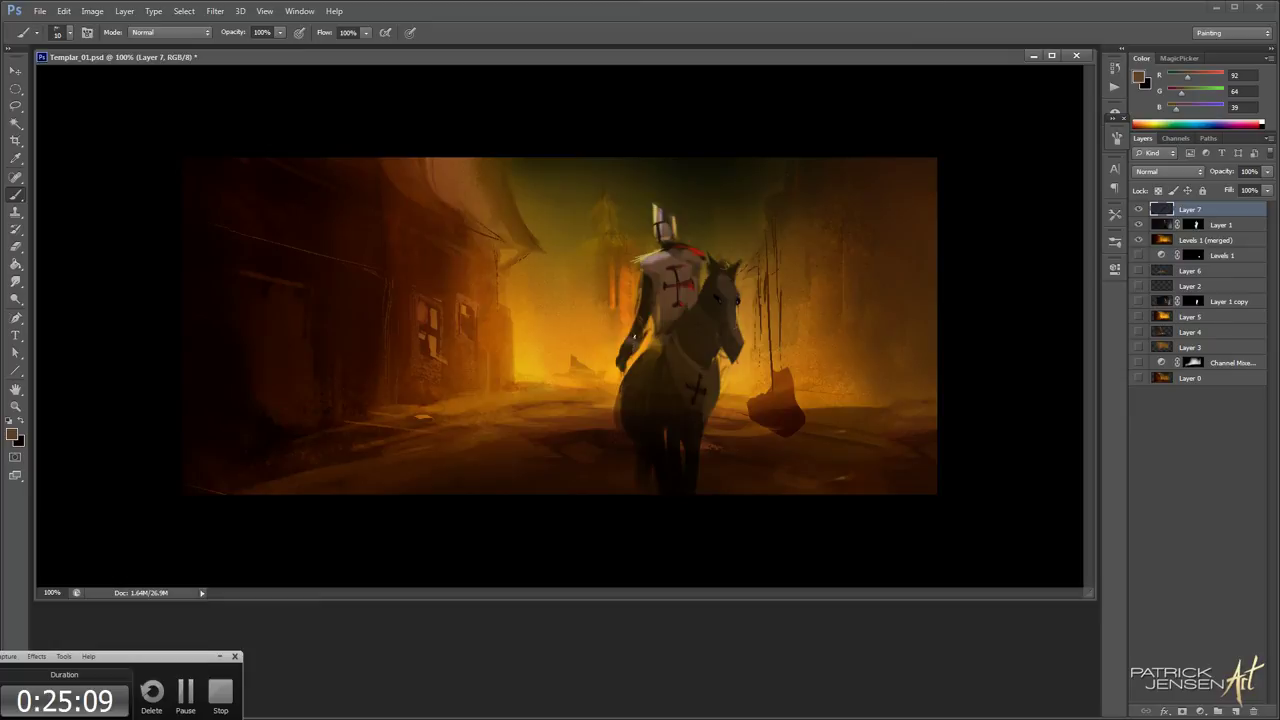
# Extend the horse's hindquarters outward below the rider's hand with a sampled dark brown
pyautogui.press(']')
pyautogui.keyDown('alt'); pyautogui.click(651, 287); pyautogui.keyUp('alt')
pyautogui.moveTo(659, 320)
pyautogui.keyDown('alt'); pyautogui.mouseDown()
pyautogui.moveTo(662, 336)
pyautogui.moveTo(644, 301)
pyautogui.mouseUp(); pyautogui.keyUp('alt')
pyautogui.press(']')
pyautogui.press(']')
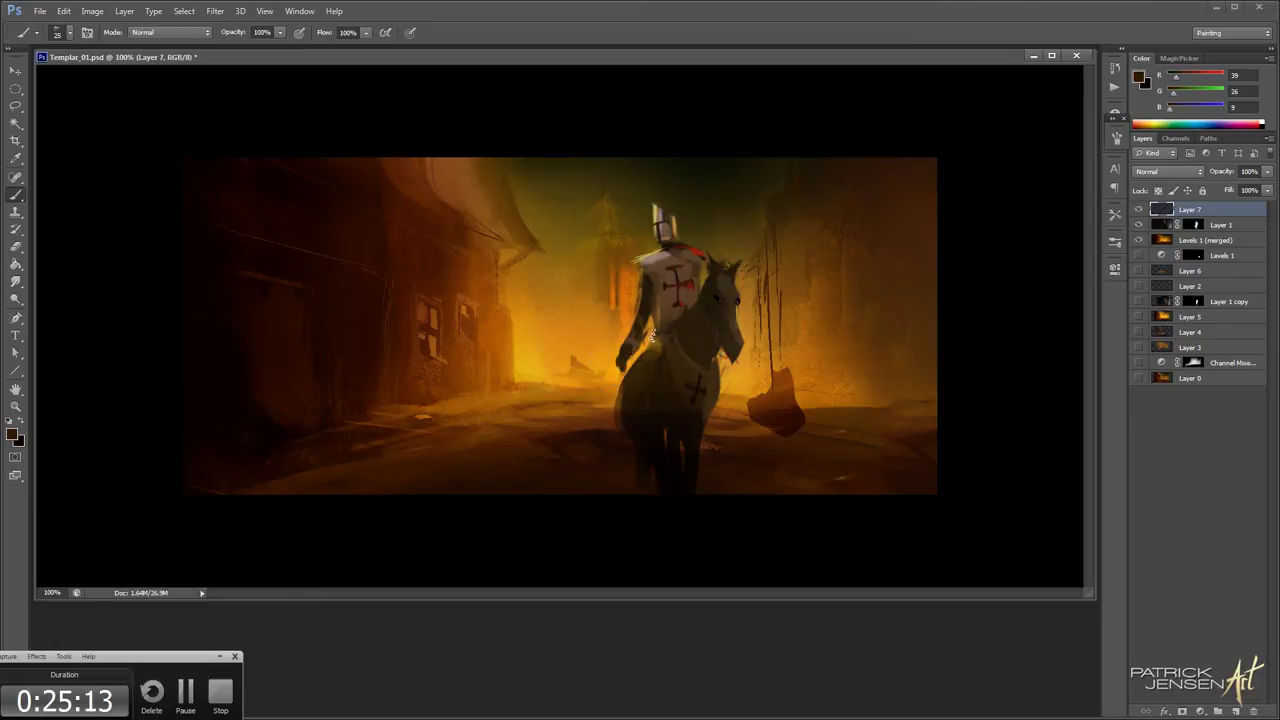
pyautogui.press(']')
pyautogui.moveTo(625, 368); pyautogui.dragTo(610, 393)
# Paint a lighter edge on the horse's body beneath the rider with a brown sampled from the tunic
pyautogui.press('[')
pyautogui.press('[')
pyautogui.keyDown('alt'); pyautogui.click(665, 262); pyautogui.keyUp('alt')
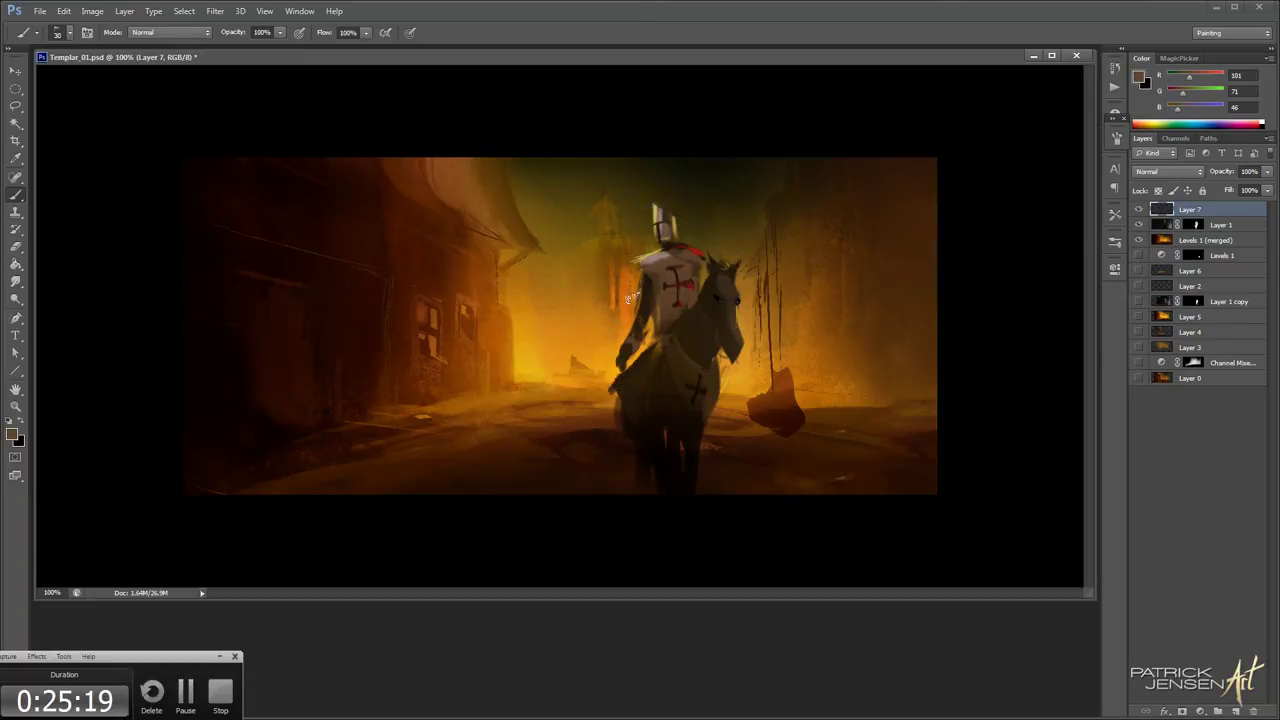
pyautogui.press(']')
pyautogui.press('[')
# Paint the horse's hind leg in dark brown and shape the hindquarters' outer edge with sampled reddish browns
pyautogui.keyDown('alt'); pyautogui.click(649, 436); pyautogui.keyUp('alt')
pyautogui.press(']')
pyautogui.moveTo(646, 452)
pyautogui.mouseDown()
pyautogui.moveTo(629, 478)
pyautogui.moveTo(637, 440)
pyautogui.moveTo(636, 471)
pyautogui.moveTo(626, 428)
pyautogui.mouseUp()
pyautogui.keyDown('alt'); pyautogui.click(617, 441); pyautogui.keyUp('alt')
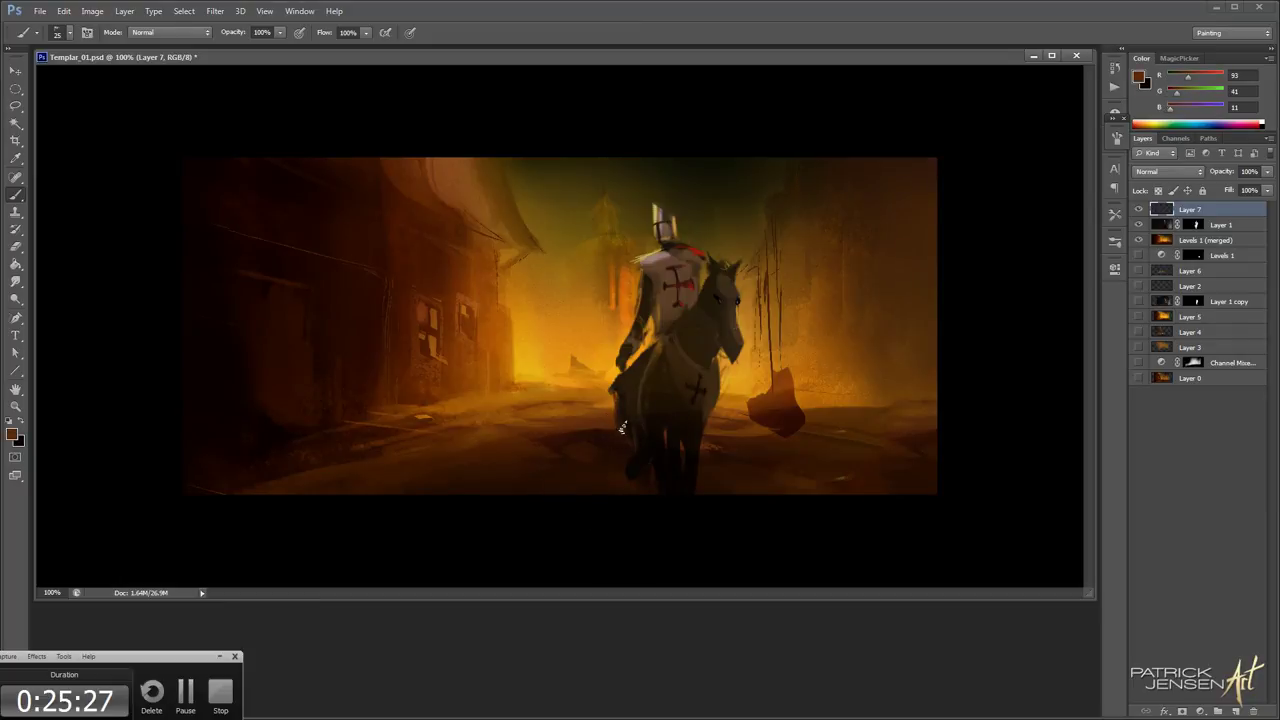
pyautogui.keyDown('alt'); pyautogui.click(620, 411); pyautogui.keyUp('alt')
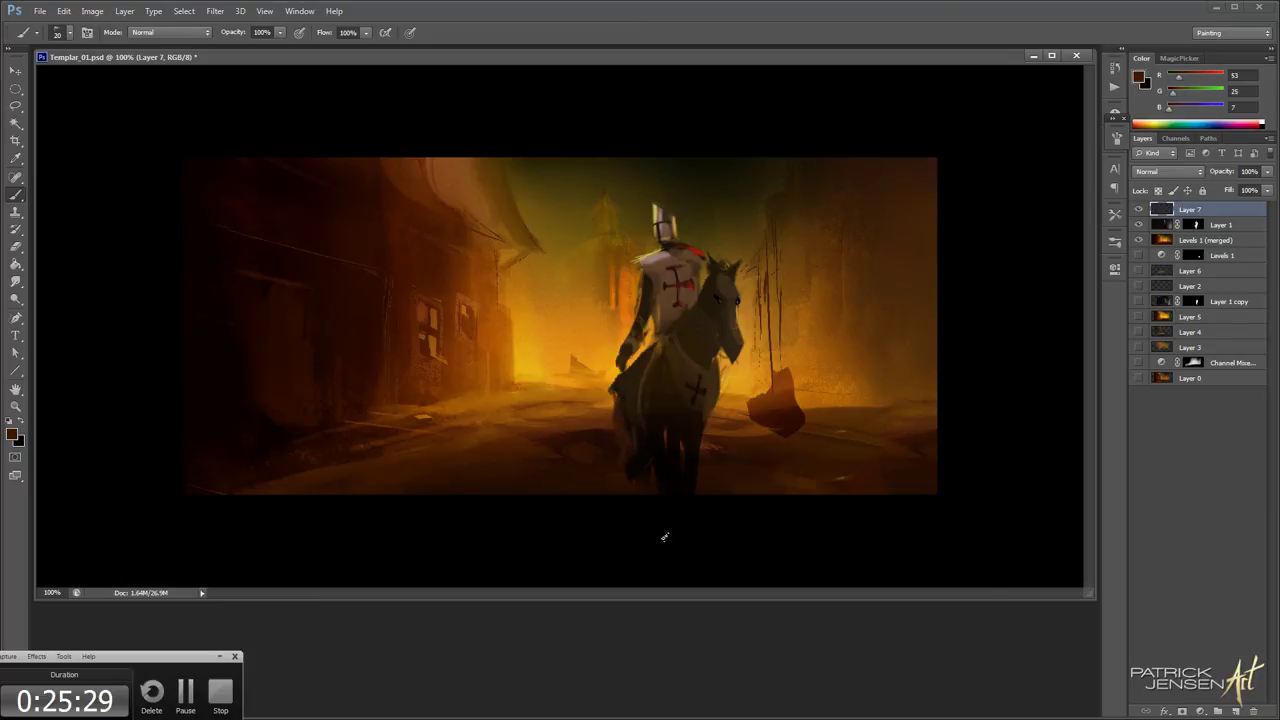
# Try a black shadow stroke between the horse's head and neck at size 30
pyautogui.press('[')
pyautogui.press(']')
pyautogui.press(']')
pyautogui.keyDown('alt'); pyautogui.click(702, 302); pyautogui.keyUp('alt')
pyautogui.moveTo(711, 308); pyautogui.dragTo(706, 284)
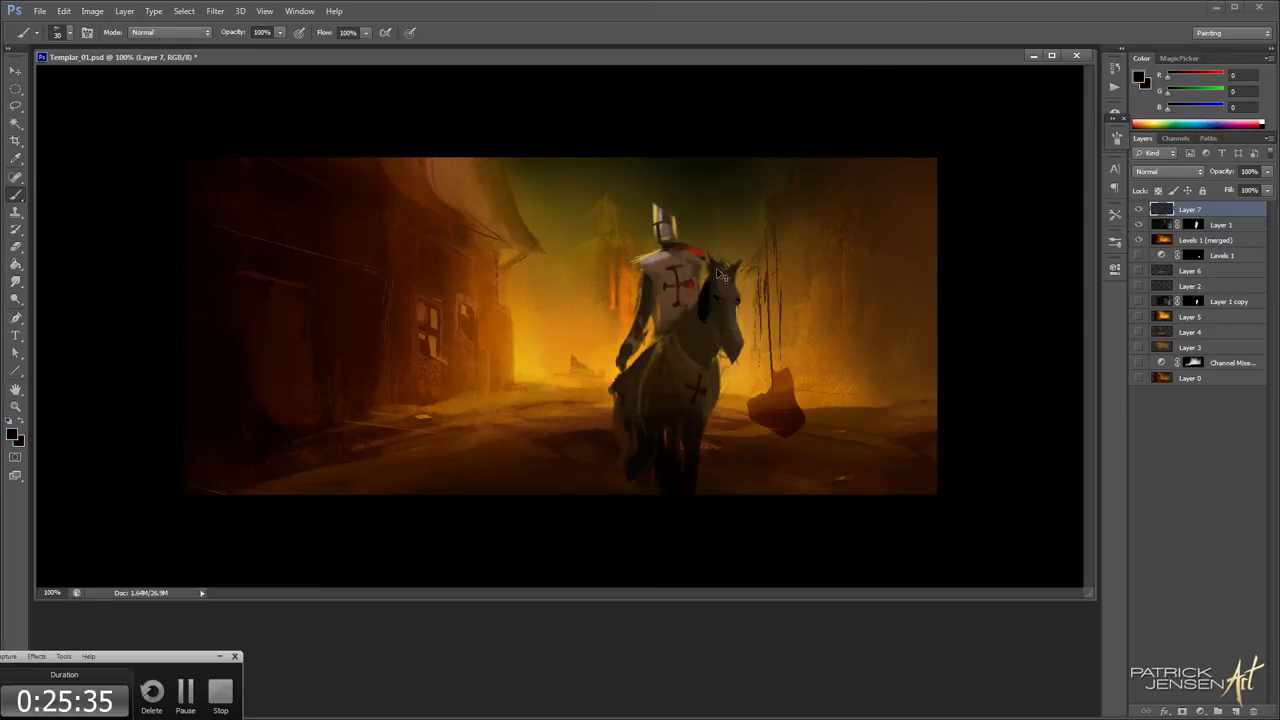
pyautogui.hotkey('ctrl', 'z')
# Create a new layer in Linear Dodge (Add) mode and prepare a Color Dodge brush with an orange-brown sampled from the street
pyautogui.press('space')
pyautogui.hotkey('ctrl', 'shift', 'alt', 'n')
pyautogui.press(']')
pyautogui.press(']')
pyautogui.keyDown('alt'); pyautogui.click(455, 373); pyautogui.keyUp('alt')
pyautogui.click(1168, 171)
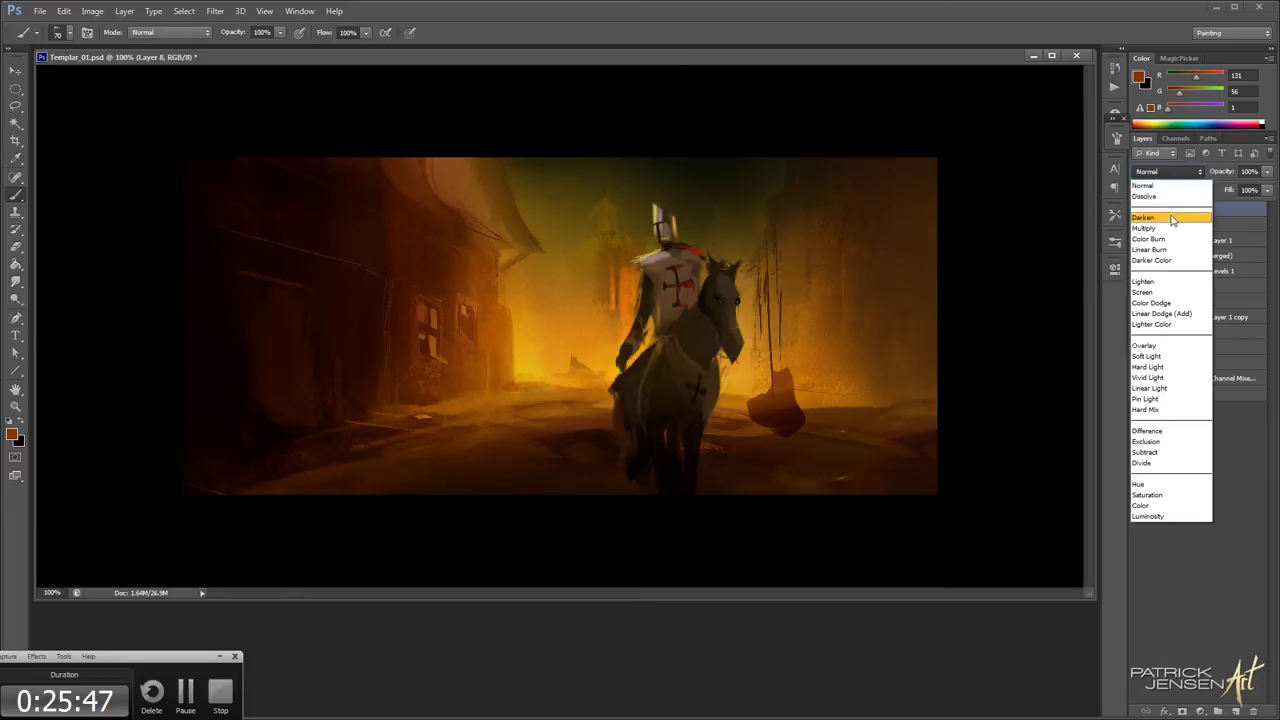
pyautogui.click(1161, 313)
pyautogui.click(168, 32)
pyautogui.click(180, 178)
# Paint glowing embers on the ground along the base of the timber house
pyautogui.moveTo(413, 288)
pyautogui.mouseDown()
pyautogui.moveTo(418, 418)
pyautogui.moveTo(437, 409)
pyautogui.moveTo(419, 385)
pyautogui.mouseUp()
pyautogui.hotkey('ctrl', 'z')
pyautogui.press('r')
pyautogui.press('b')
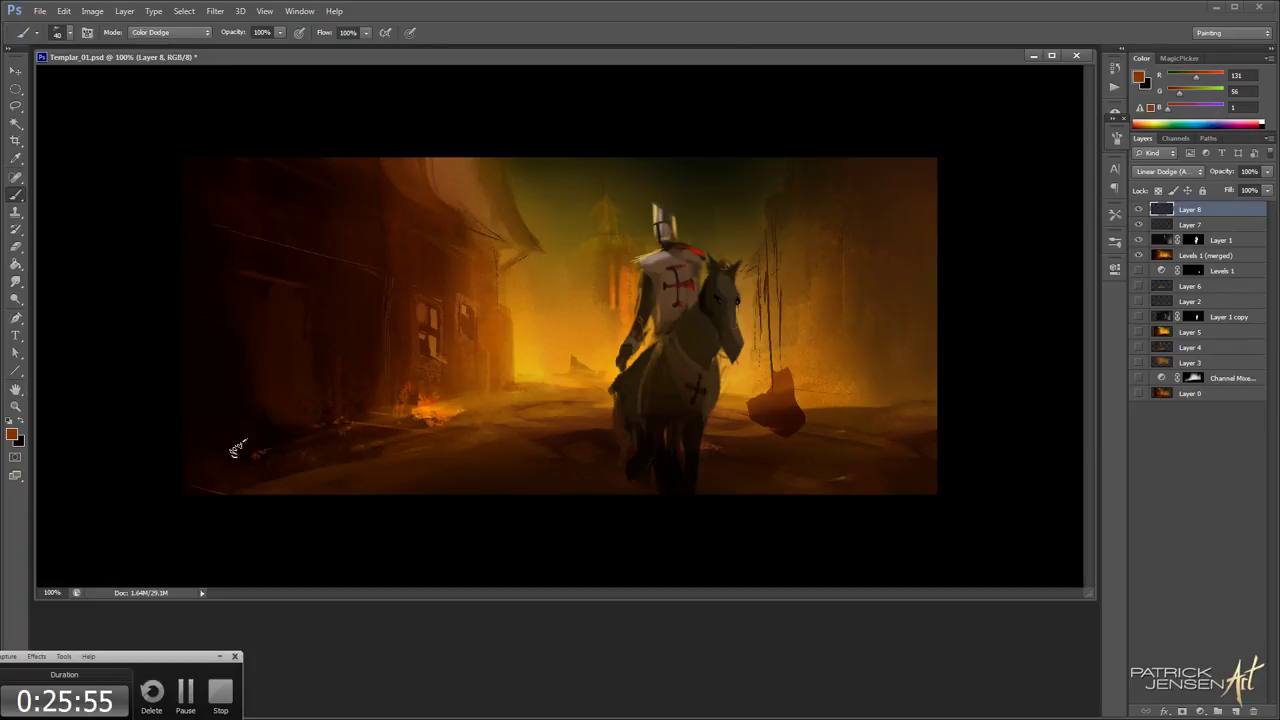
pyautogui.moveTo(258, 449); pyautogui.dragTo(298, 440)
# Paint a fire glow rising against the house wall below the windows and blend it into the ground
pyautogui.press(']')
pyautogui.press(']')
pyautogui.press(']')
pyautogui.moveTo(461, 364)
pyautogui.mouseDown()
pyautogui.moveTo(491, 369)
pyautogui.moveTo(462, 340)
pyautogui.mouseUp()
pyautogui.press('r')
pyautogui.moveTo(474, 398)
pyautogui.mouseDown()
pyautogui.moveTo(452, 386)
pyautogui.moveTo(416, 400)
pyautogui.mouseUp()
pyautogui.hotkey('ctrl', '0')
pyautogui.press('space')
pyautogui.hotkey('ctrl', '1')
pyautogui.press('b')
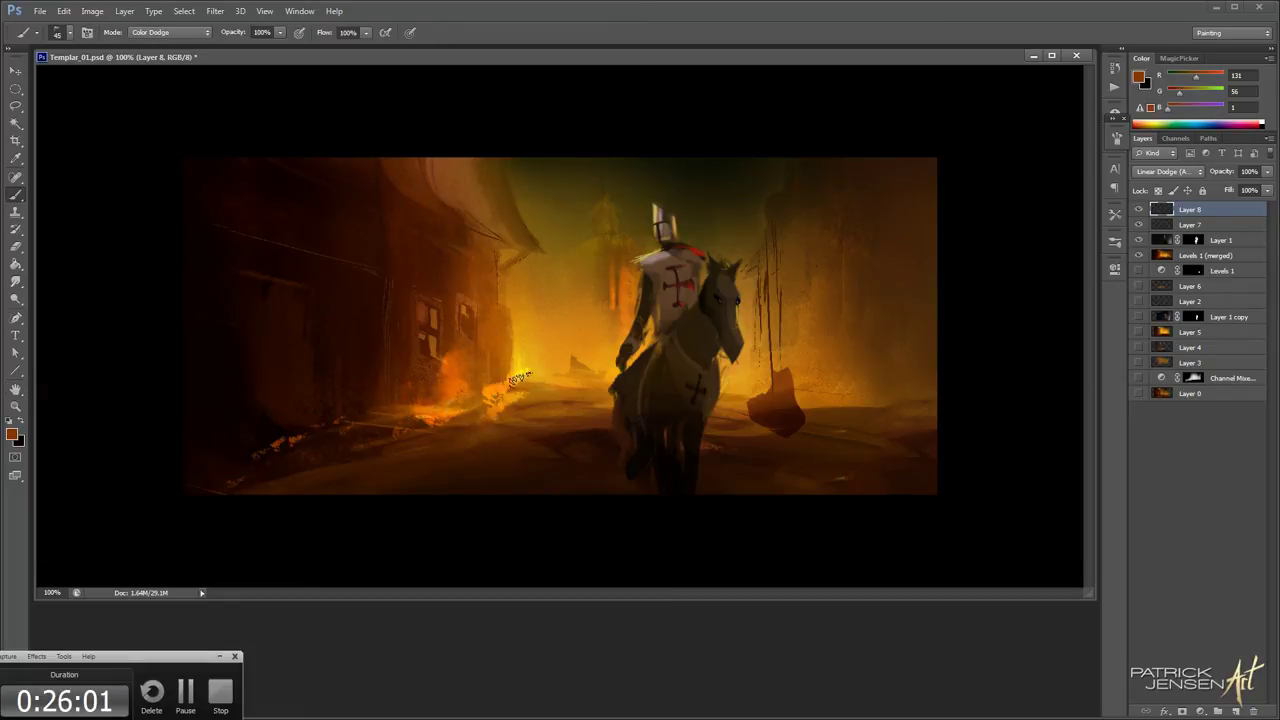
# Blend the fire glow at the house's street corner
pyautogui.press('r')
pyautogui.moveTo(526, 371)
pyautogui.mouseDown()
pyautogui.moveTo(537, 385)
pyautogui.moveTo(497, 414)
pyautogui.mouseUp()
pyautogui.press('b')
pyautogui.press('[')
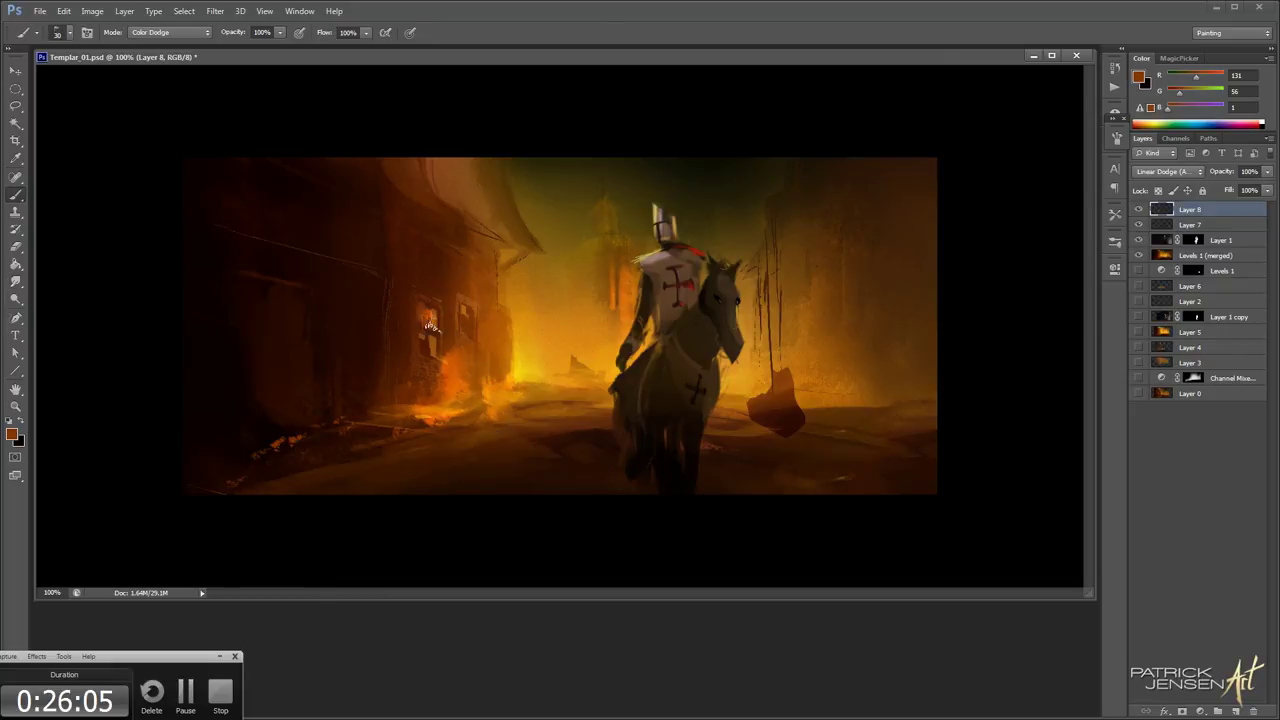
# Paint and blend a fiery glow inside the house's two windows
pyautogui.click(465, 309)
pyautogui.press(']')
pyautogui.press('[')
pyautogui.press('r')
pyautogui.press('space')
pyautogui.press('b')
# Paint glowing accents on the distant church tower and its cross, and blend them
pyautogui.press(']')
pyautogui.press('t')
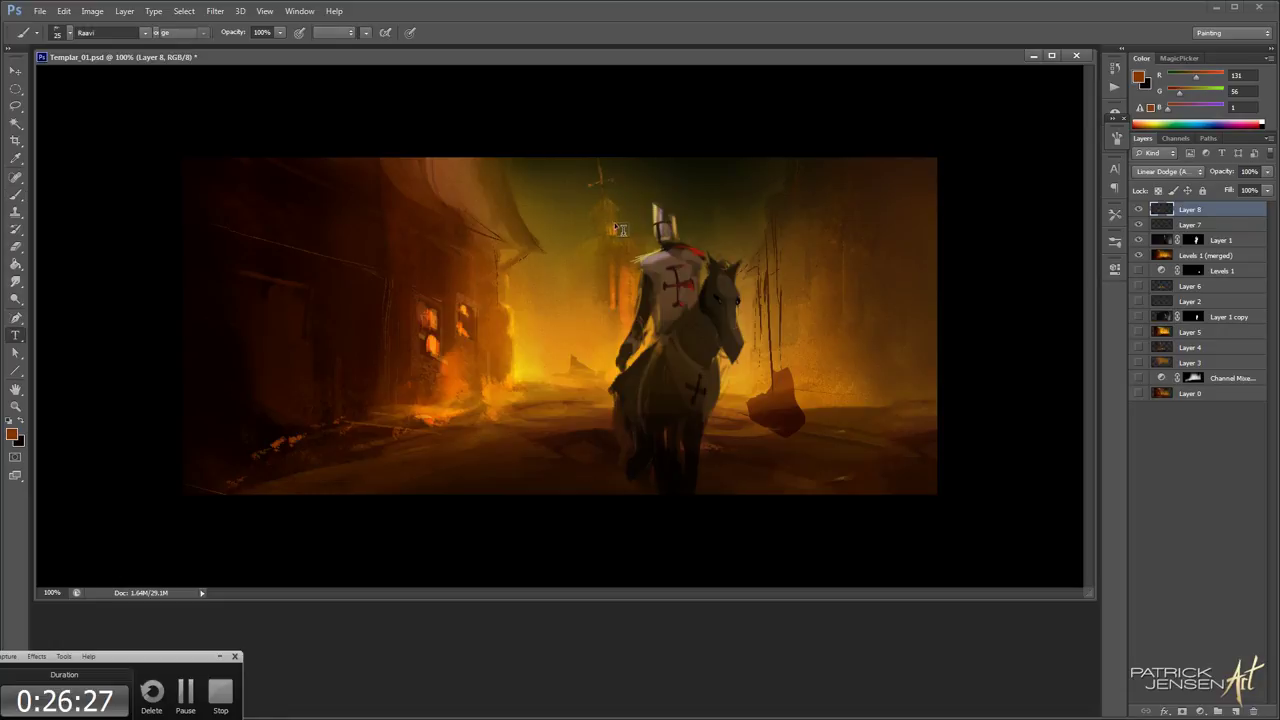
pyautogui.press('e')
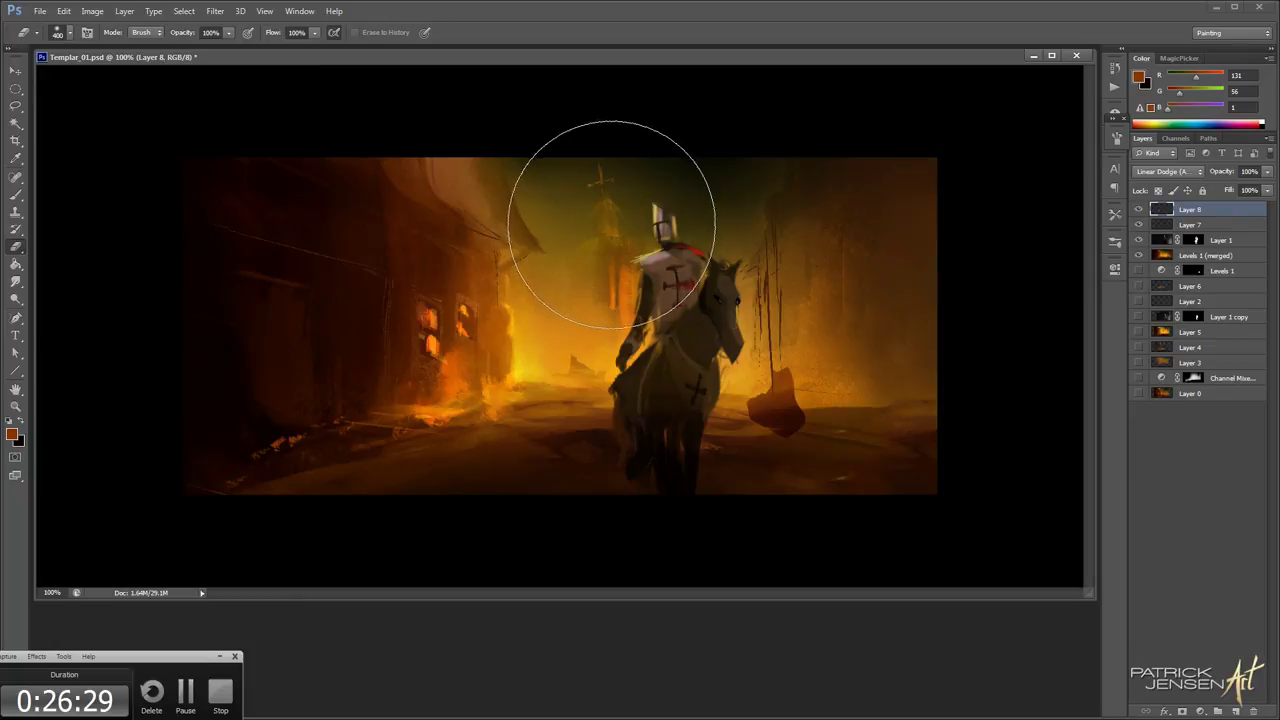
pyautogui.press('r')
pyautogui.press('b')
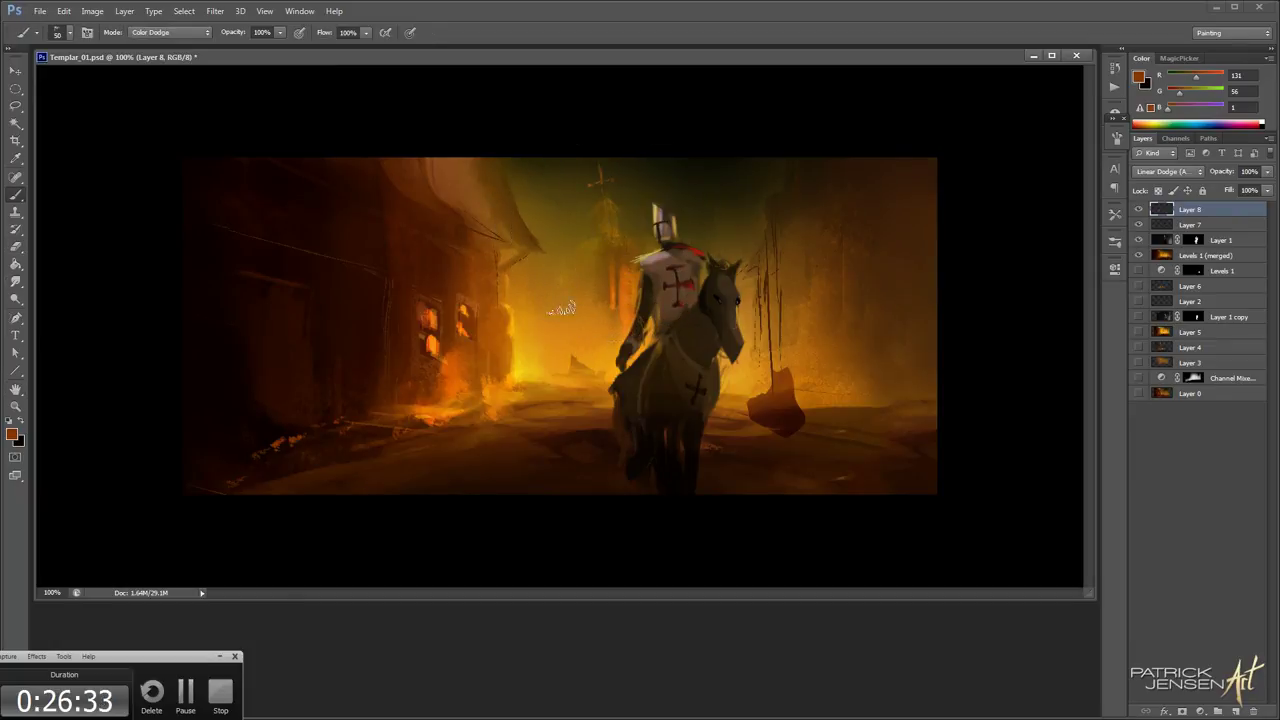
# Paint distant flames along the end of the street beside the rider and blend them
pyautogui.moveTo(566, 366); pyautogui.dragTo(562, 300)
pyautogui.moveTo(545, 300)
pyautogui.mouseDown()
pyautogui.moveTo(566, 363)
pyautogui.moveTo(613, 247)
pyautogui.moveTo(593, 330)
pyautogui.moveTo(559, 315)
pyautogui.moveTo(527, 343)
pyautogui.moveTo(588, 353)
pyautogui.moveTo(538, 355)
pyautogui.moveTo(571, 307)
pyautogui.moveTo(537, 312)
pyautogui.moveTo(577, 311)
pyautogui.mouseUp()
pyautogui.press('space')
pyautogui.press('r')
# Paint glowing fire on and beside the debris near the hanging ropes
pyautogui.press('space')
pyautogui.press('b')
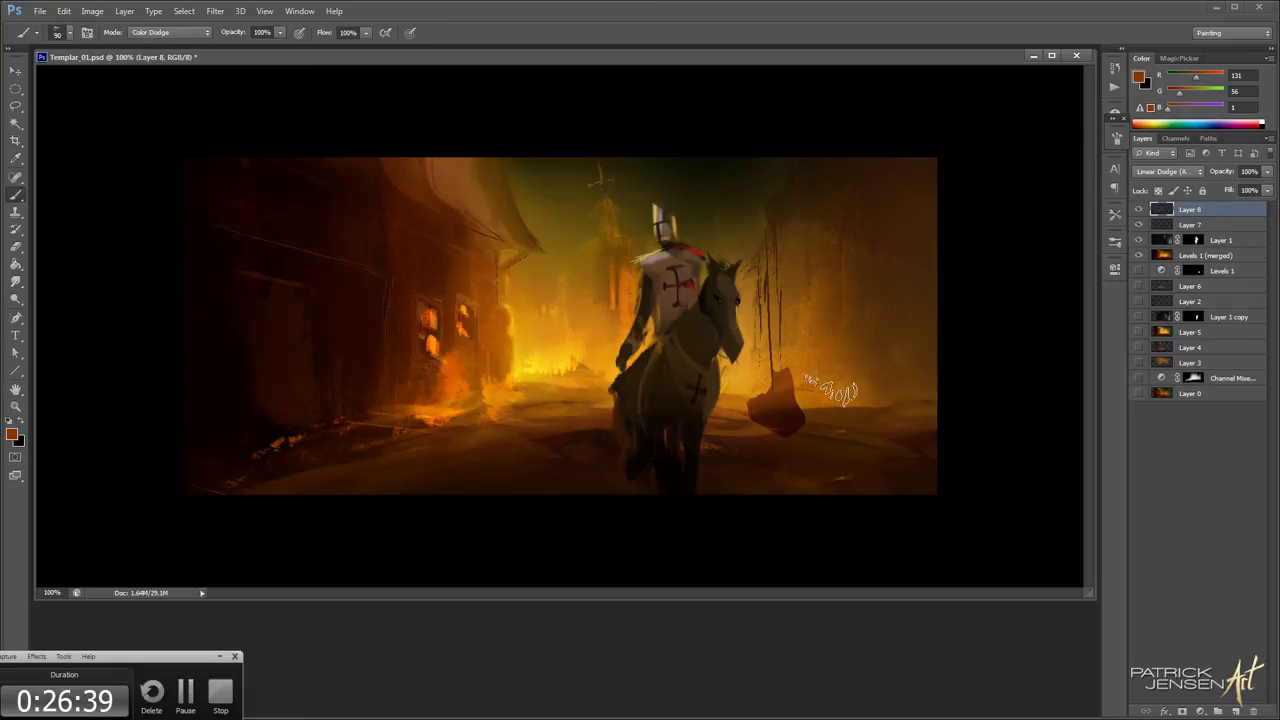
pyautogui.moveTo(832, 398); pyautogui.dragTo(808, 430)
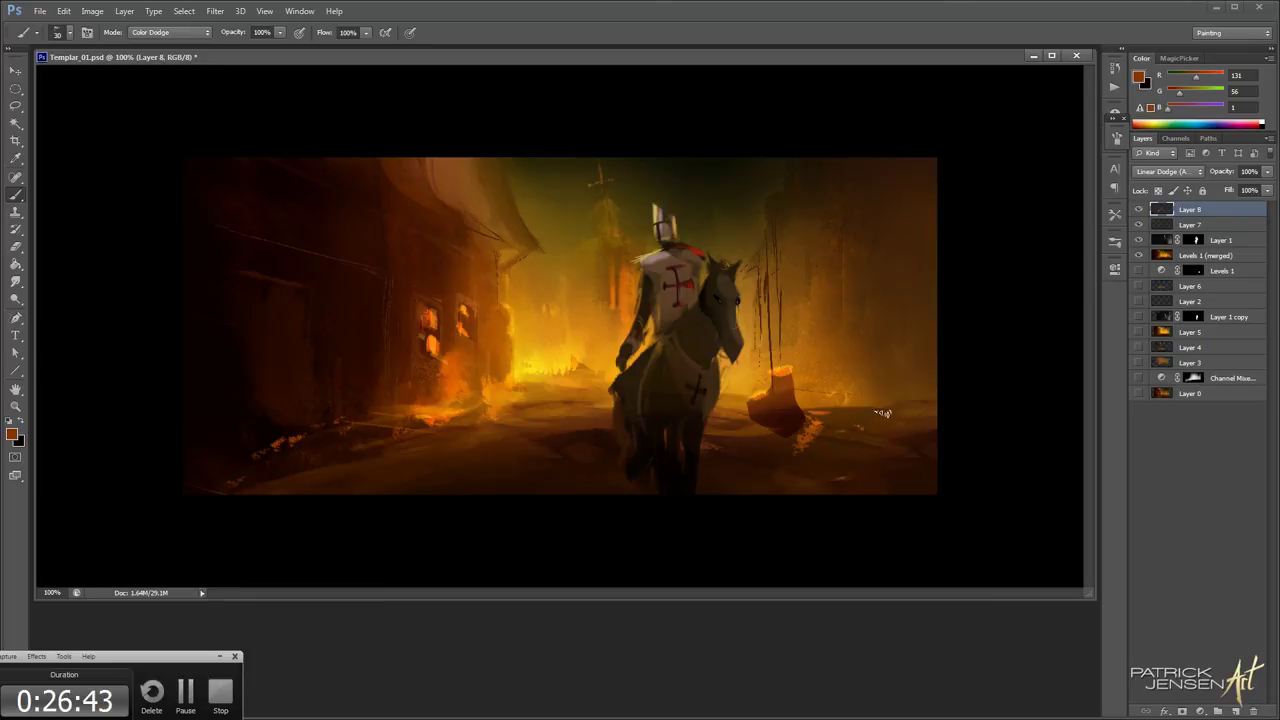
# Set the brush's blending mode to Normal
pyautogui.click(160, 32)
pyautogui.click(162, 21)
pyautogui.keyDown('alt'); pyautogui.click(807, 162); pyautogui.keyUp('alt')
pyautogui.press(']')
pyautogui.keyDown('alt'); pyautogui.click(787, 172); pyautogui.keyUp('alt')
pyautogui.hotkey('ctrl', 'z')
pyautogui.press(']')
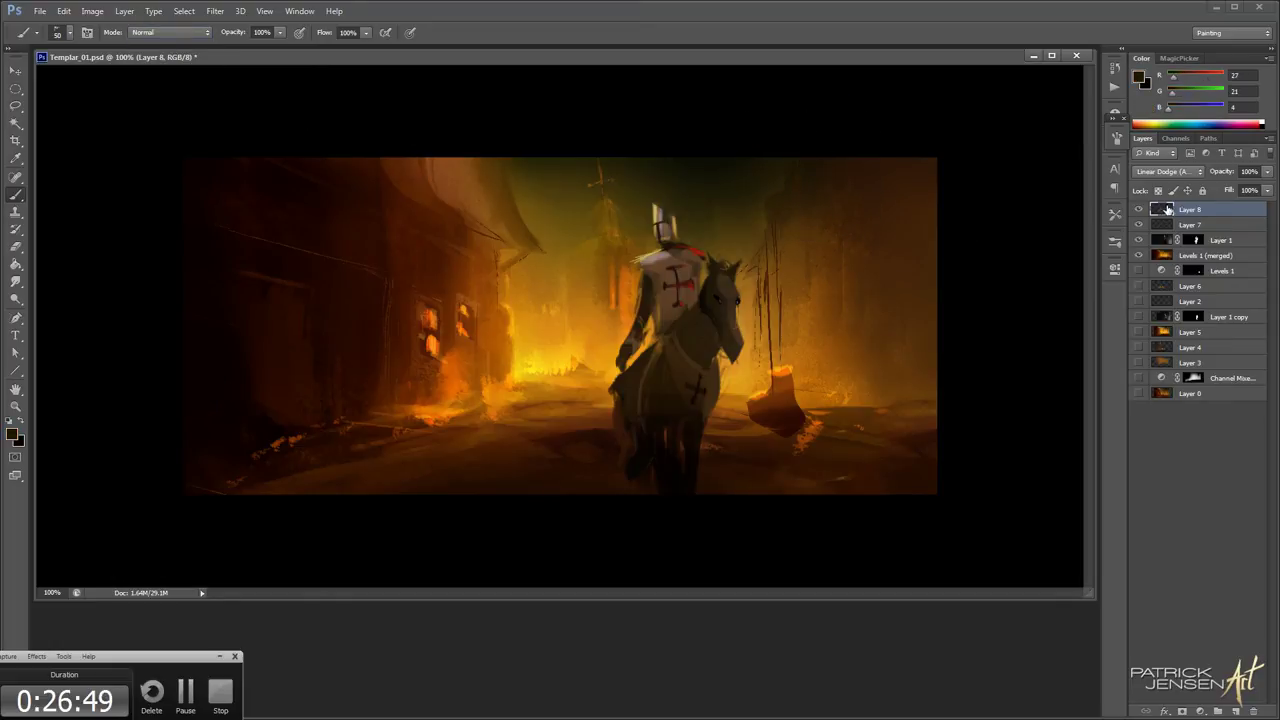
# Create a new layer above Layer 7 and darken the sky edge of the building beyond the horse with near-black
pyautogui.click(1188, 227)
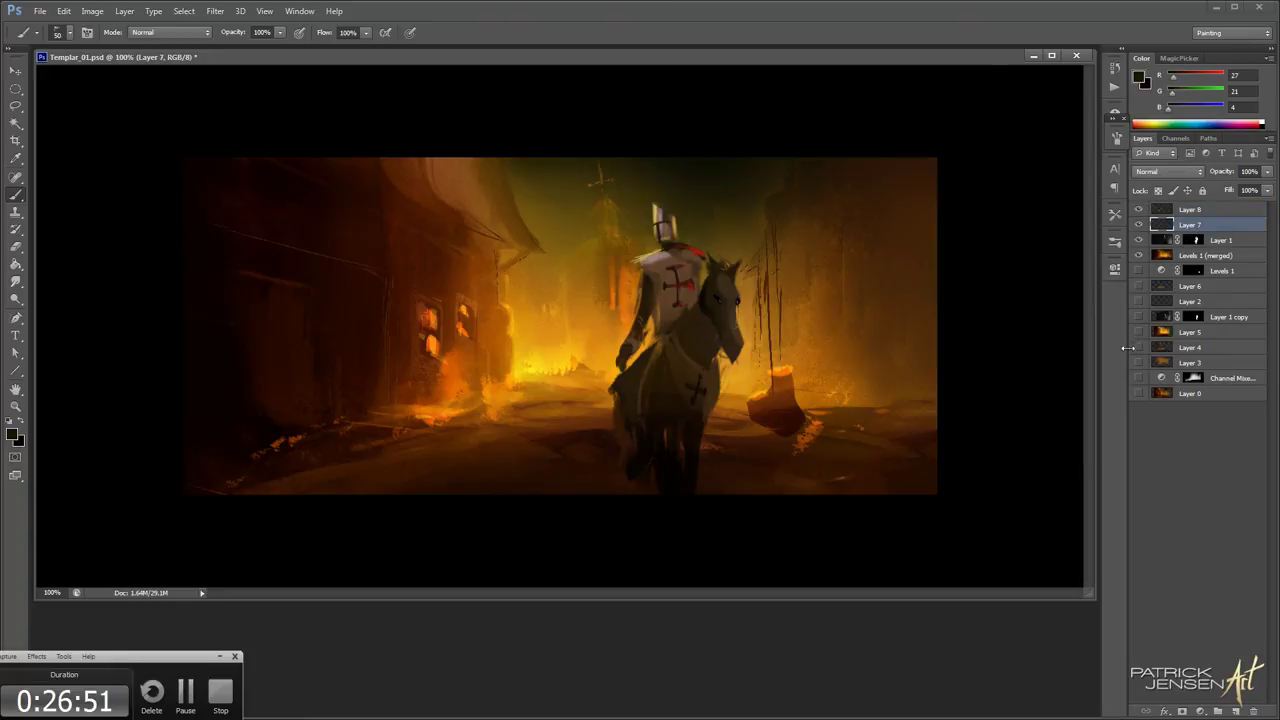
pyautogui.hotkey('ctrl', 'shift', 'alt', 'n')
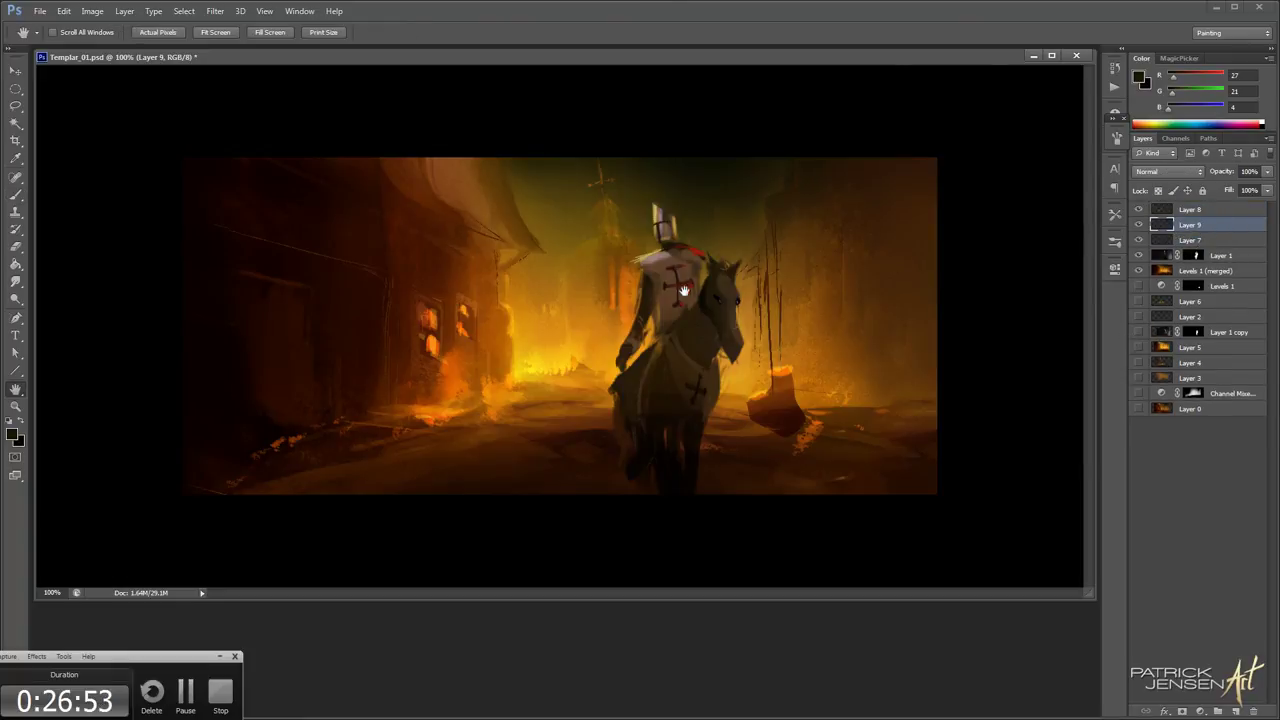
pyautogui.keyDown('alt'); pyautogui.click(792, 188); pyautogui.keyUp('alt')
pyautogui.press(']')
pyautogui.press(']')
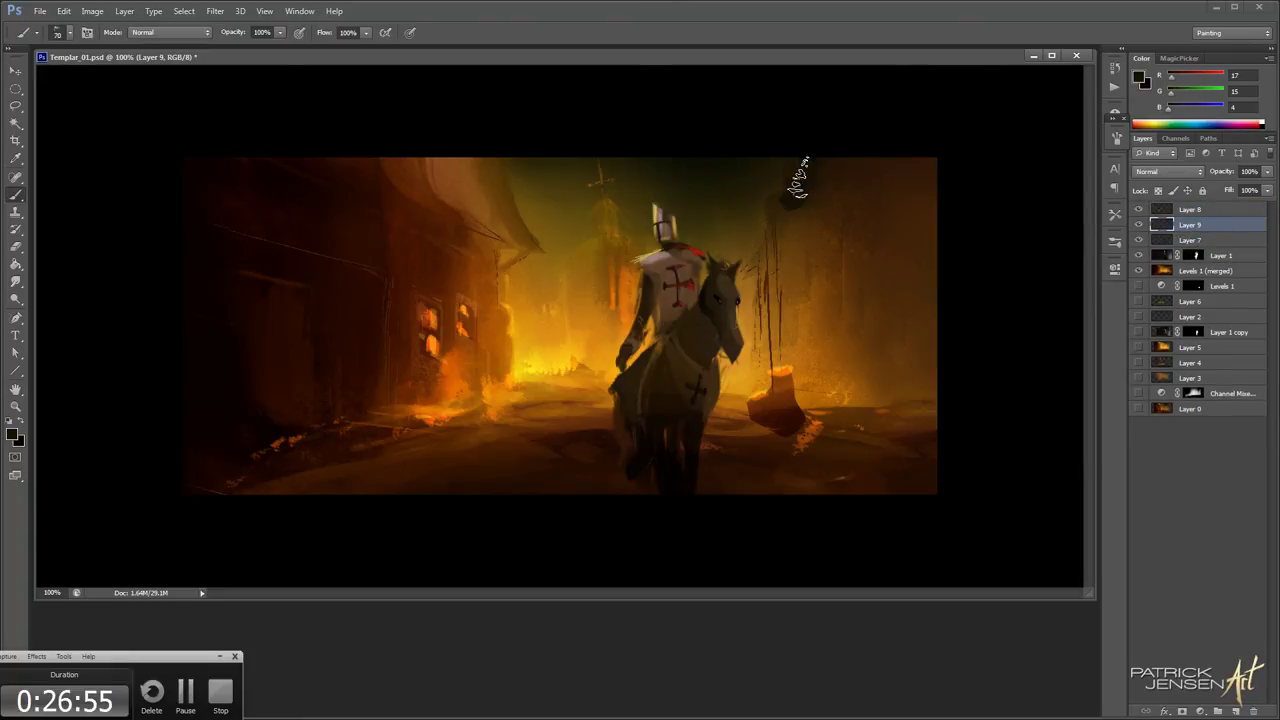
pyautogui.press('[')
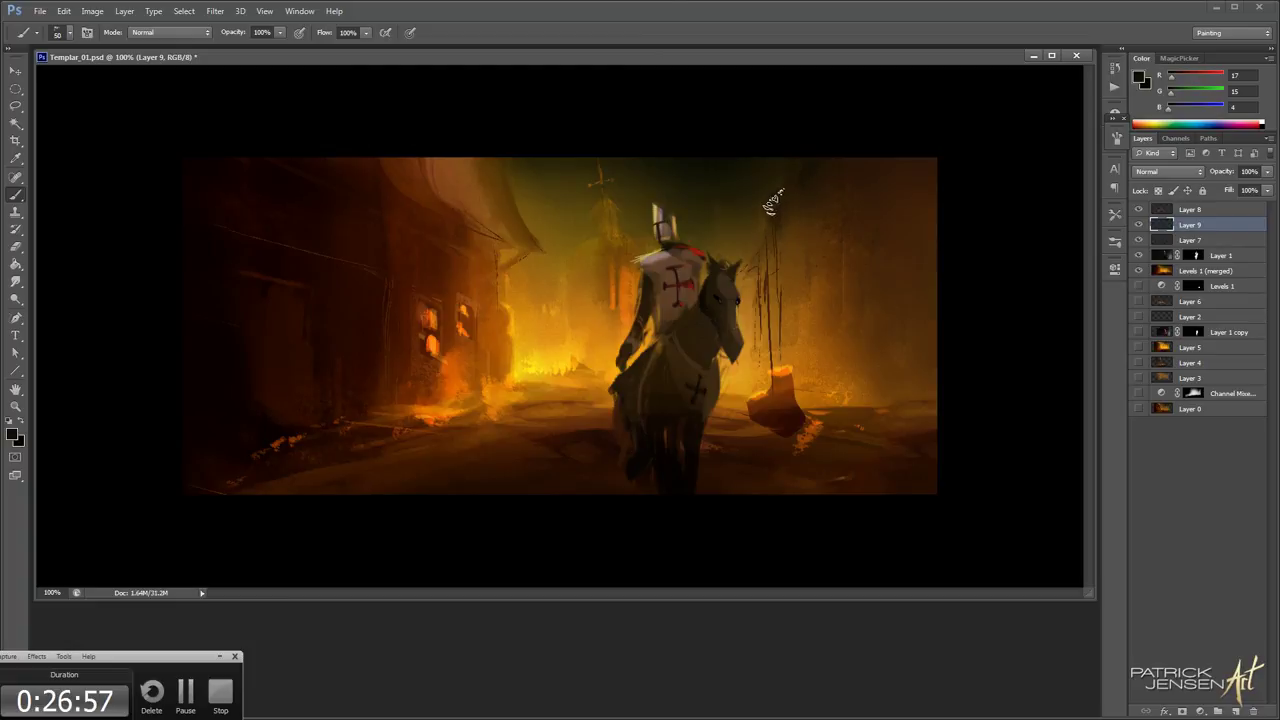
# Paint large dark vertical strokes down the edge of the building beyond the horse with sampled dark tones
pyautogui.keyDown('alt'); pyautogui.click(770, 205); pyautogui.keyUp('alt')
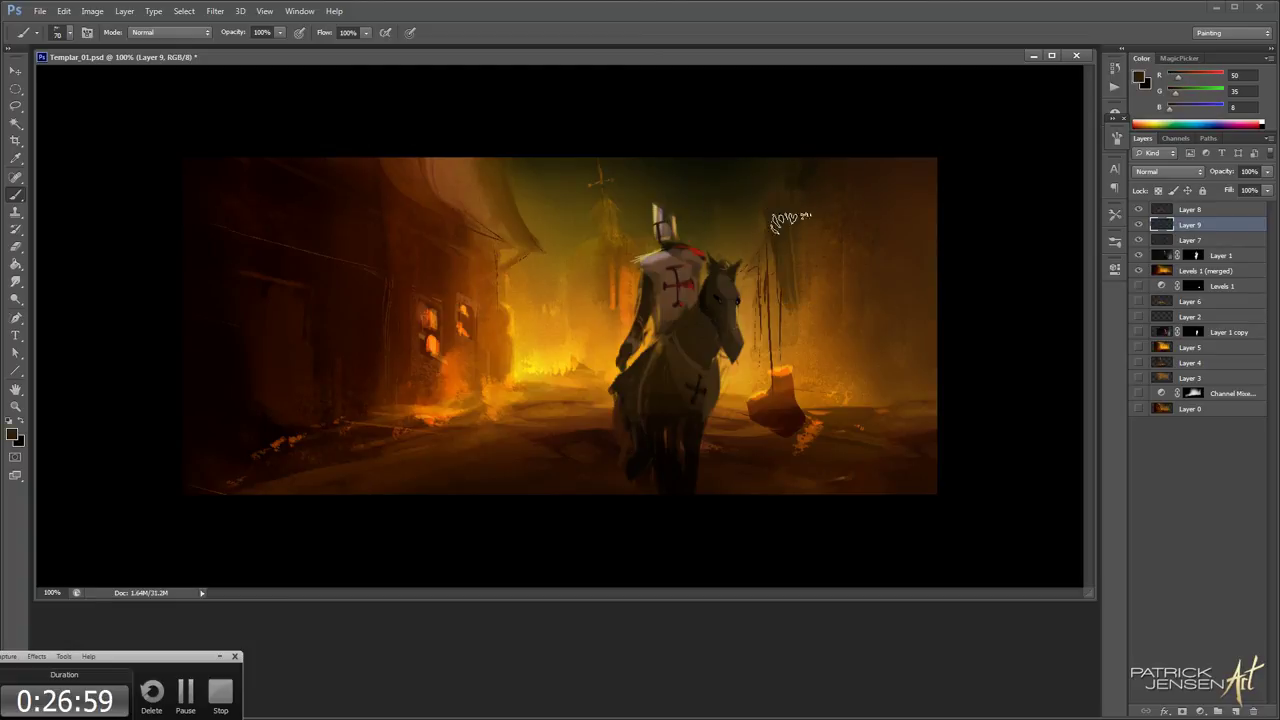
pyautogui.press(']')
pyautogui.press(']')
pyautogui.press(']')
pyautogui.keyDown('alt'); pyautogui.click(822, 134); pyautogui.keyUp('alt')
pyautogui.moveTo(813, 290)
pyautogui.mouseDown()
pyautogui.moveTo(819, 142)
pyautogui.moveTo(775, 200)
pyautogui.moveTo(781, 186)
pyautogui.moveTo(779, 282)
pyautogui.moveTo(767, 282)
pyautogui.moveTo(793, 177)
pyautogui.mouseUp()
# Refine the building's dark ragged edge with a smaller brush and cover the hanging ropes with sampled orange
pyautogui.press('[')
pyautogui.press('[')
pyautogui.press('[')
pyautogui.press('[')
pyautogui.press('[')
pyautogui.keyDown('alt'); pyautogui.click(799, 181); pyautogui.keyUp('alt')
pyautogui.keyDown('alt'); pyautogui.click(782, 240); pyautogui.keyUp('alt')
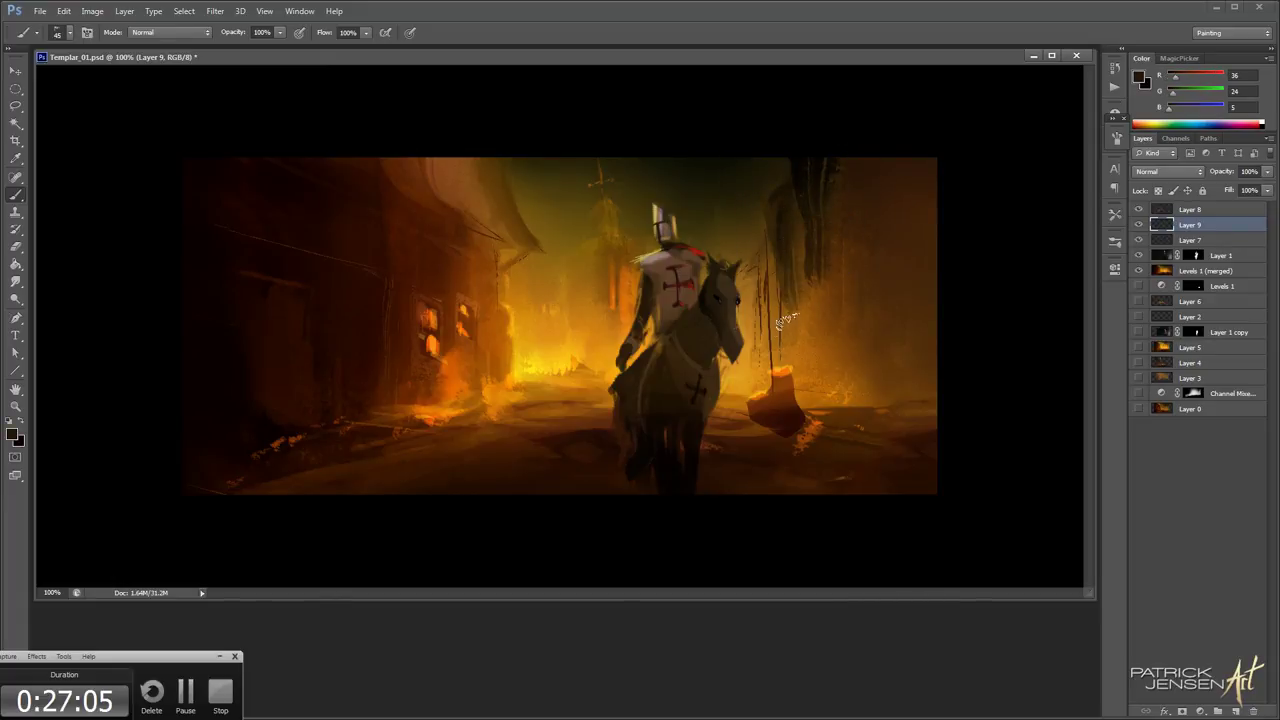
pyautogui.keyDown('alt'); pyautogui.click(783, 320); pyautogui.keyUp('alt')
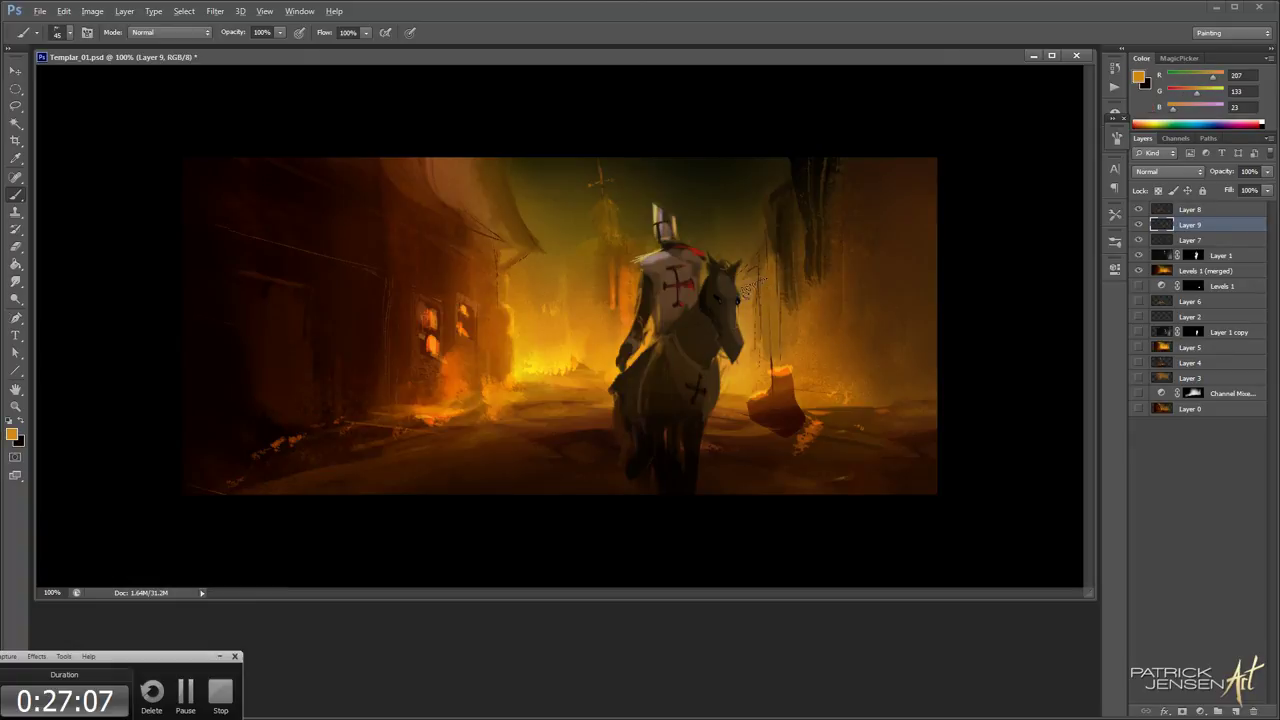
# Repaint the debris beside the horse as a dark brown rubble mound and trim its upper edge with sampled orange
pyautogui.keyDown('alt'); pyautogui.click(592, 432); pyautogui.keyUp('alt')
pyautogui.moveTo(776, 385)
pyautogui.mouseDown()
pyautogui.moveTo(812, 420)
pyautogui.moveTo(809, 387)
pyautogui.moveTo(839, 424)
pyautogui.moveTo(804, 382)
pyautogui.moveTo(823, 386)
pyautogui.moveTo(856, 424)
pyautogui.mouseUp()
pyautogui.press(']')
pyautogui.keyDown('alt'); pyautogui.click(804, 396); pyautogui.keyUp('alt')
pyautogui.press('space')
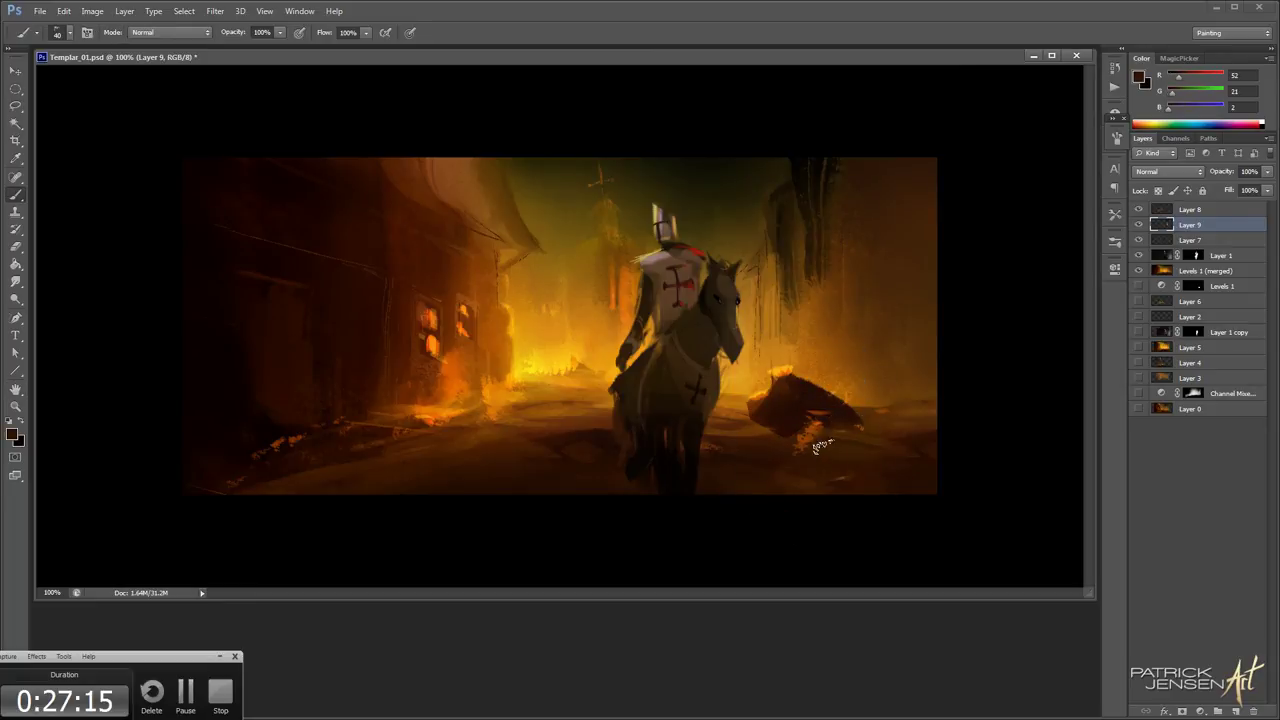
pyautogui.keyDown('alt'); pyautogui.click(758, 385); pyautogui.keyUp('alt')
pyautogui.moveTo(762, 388); pyautogui.dragTo(751, 396)
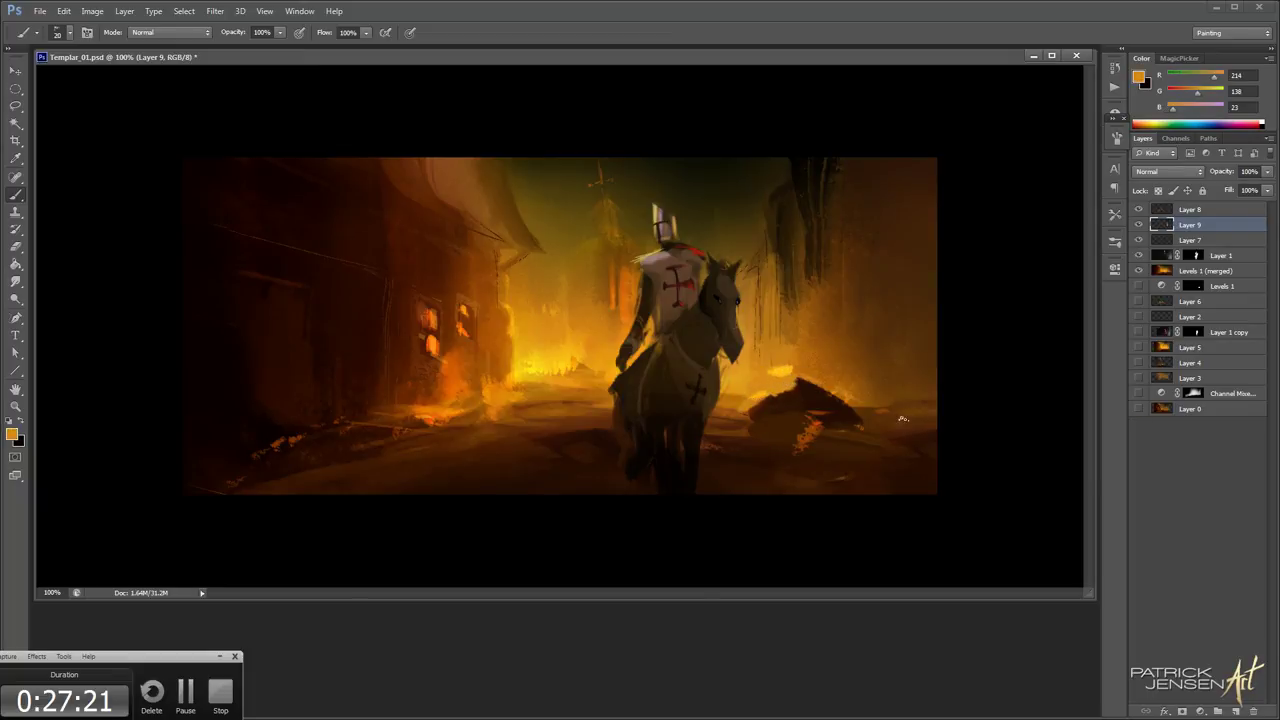
# Paint a thin orange-brown vertical post on the house's facade and dark support beams under its eaves with sampled tones
pyautogui.moveTo(452, 303)
pyautogui.mouseDown()
pyautogui.moveTo(423, 314)
pyautogui.moveTo(400, 251)
pyautogui.moveTo(451, 257)
pyautogui.moveTo(375, 265)
pyautogui.moveTo(363, 328)
pyautogui.mouseUp()
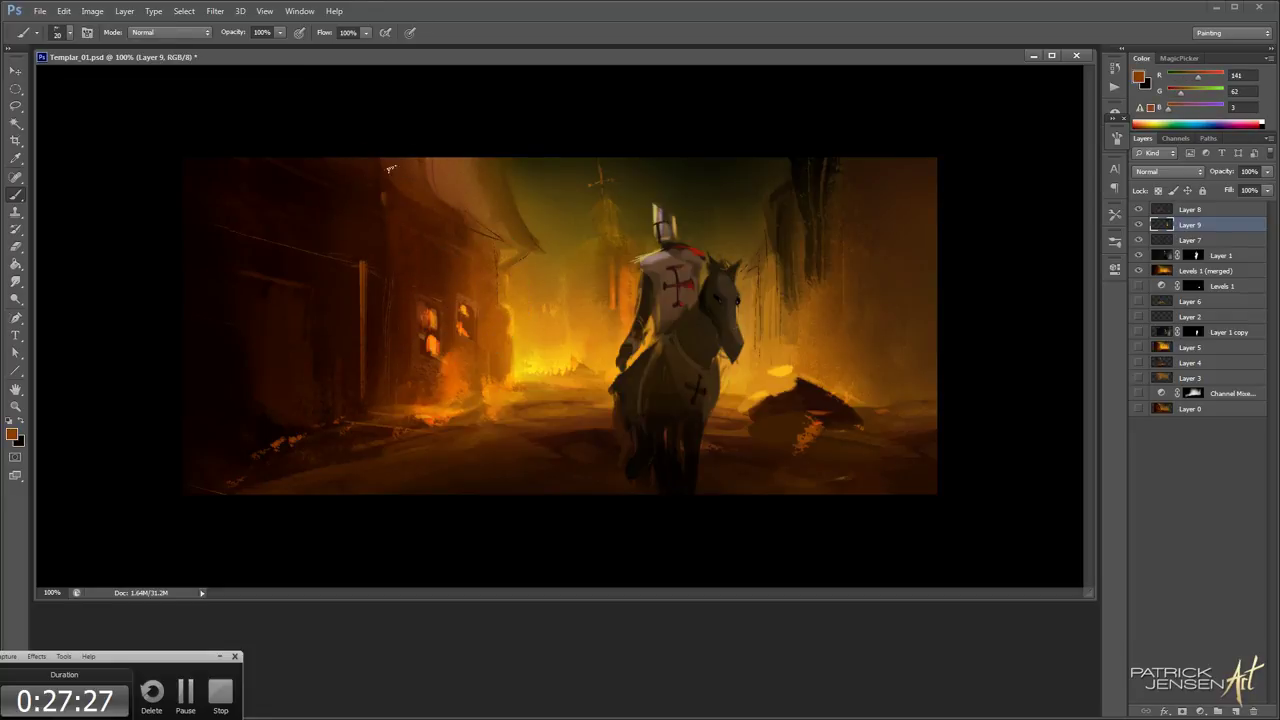
pyautogui.moveTo(279, 240); pyautogui.dragTo(280, 272)
pyautogui.press(']')
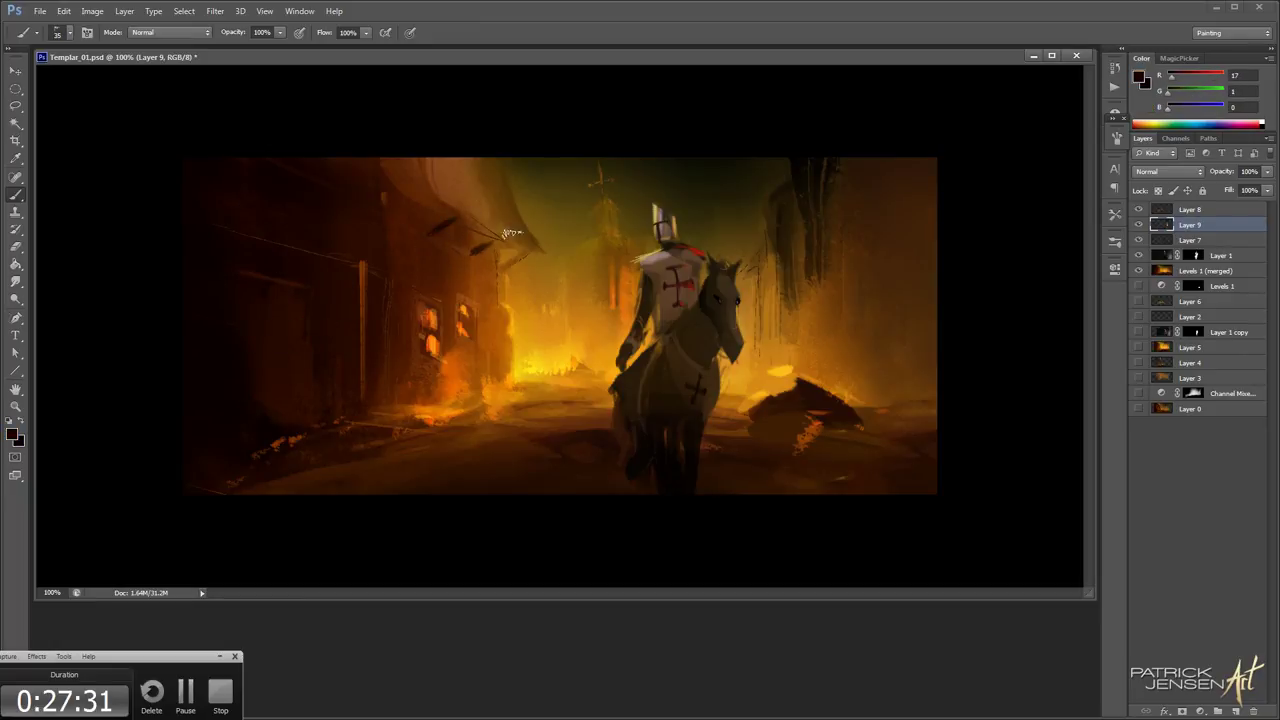
pyautogui.keyDown('alt'); pyautogui.click(466, 302); pyautogui.keyUp('alt')
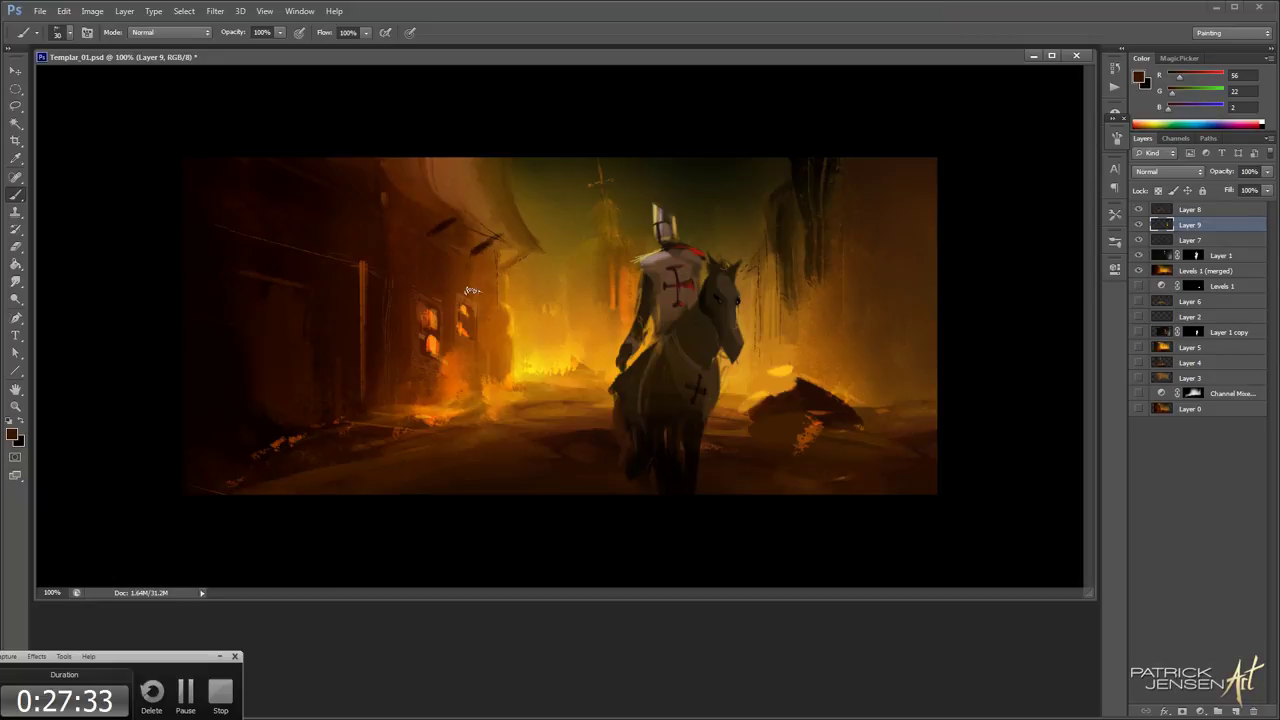
pyautogui.keyDown('alt'); pyautogui.click(474, 252); pyautogui.keyUp('alt')
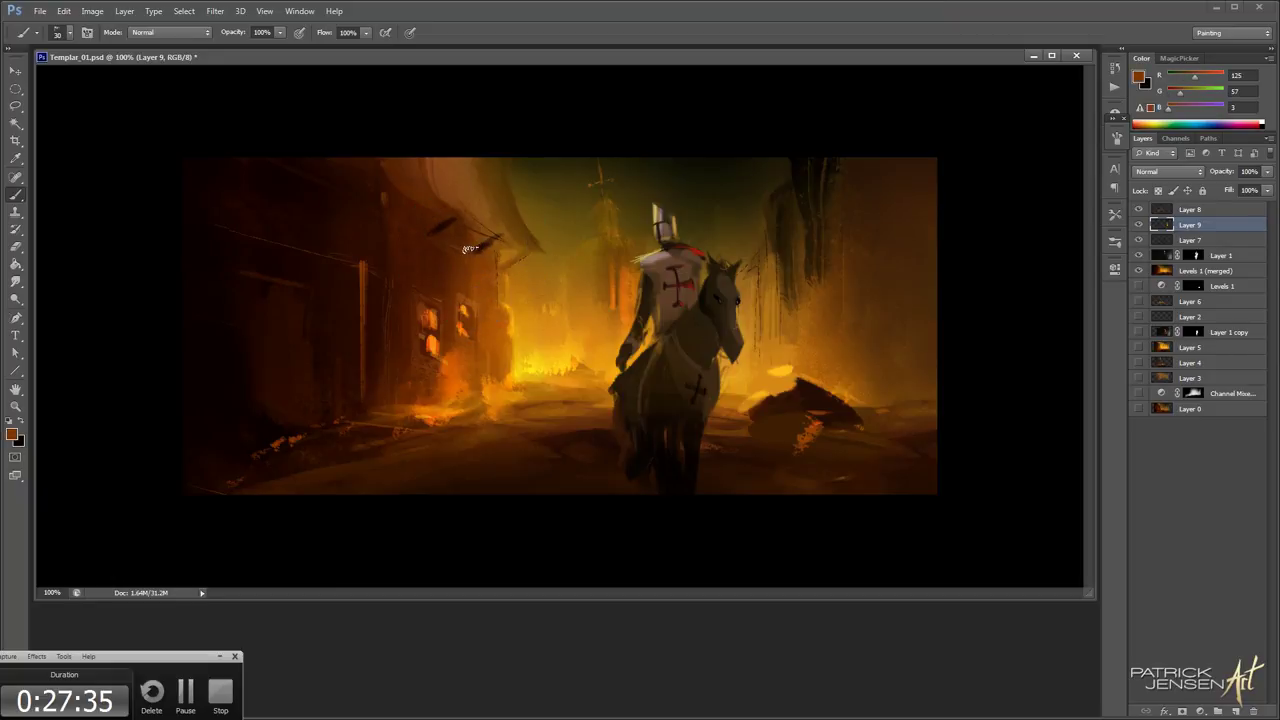
pyautogui.keyDown('alt'); pyautogui.click(470, 235); pyautogui.keyUp('alt')
pyautogui.moveTo(498, 238); pyautogui.dragTo(477, 248)
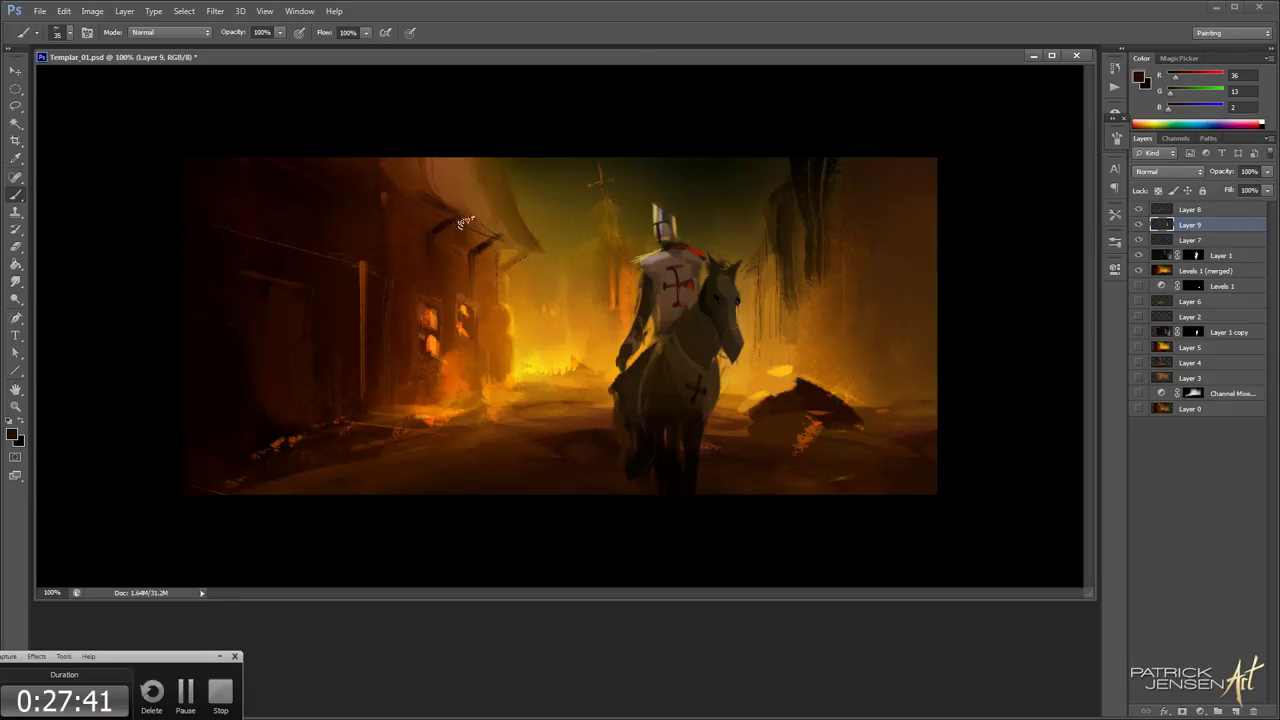
# Shade the house's roof with sampled browns and rework the distant church tower with sampled olive and orange
pyautogui.keyDown('alt'); pyautogui.click(445, 195); pyautogui.keyUp('alt')
pyautogui.press(']')
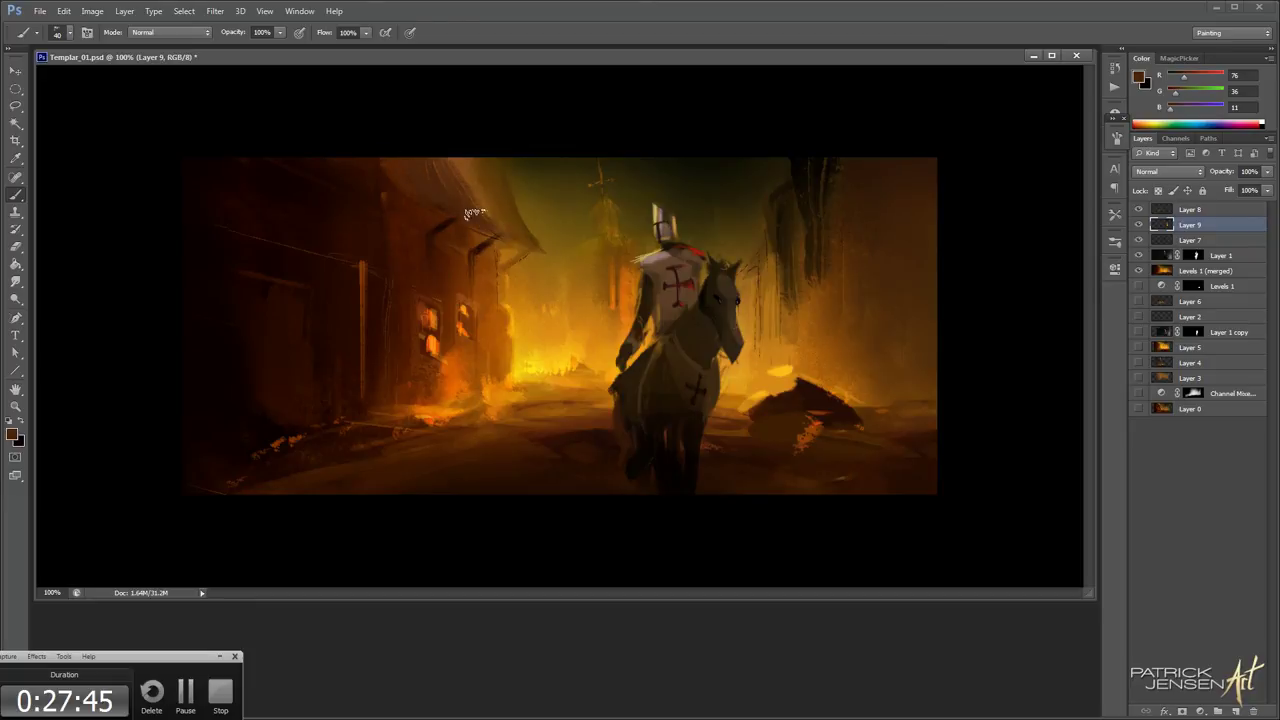
pyautogui.keyDown('alt'); pyautogui.click(472, 208); pyautogui.keyUp('alt')
pyautogui.keyDown('alt'); pyautogui.click(730, 302); pyautogui.keyUp('alt')
pyautogui.press('[')
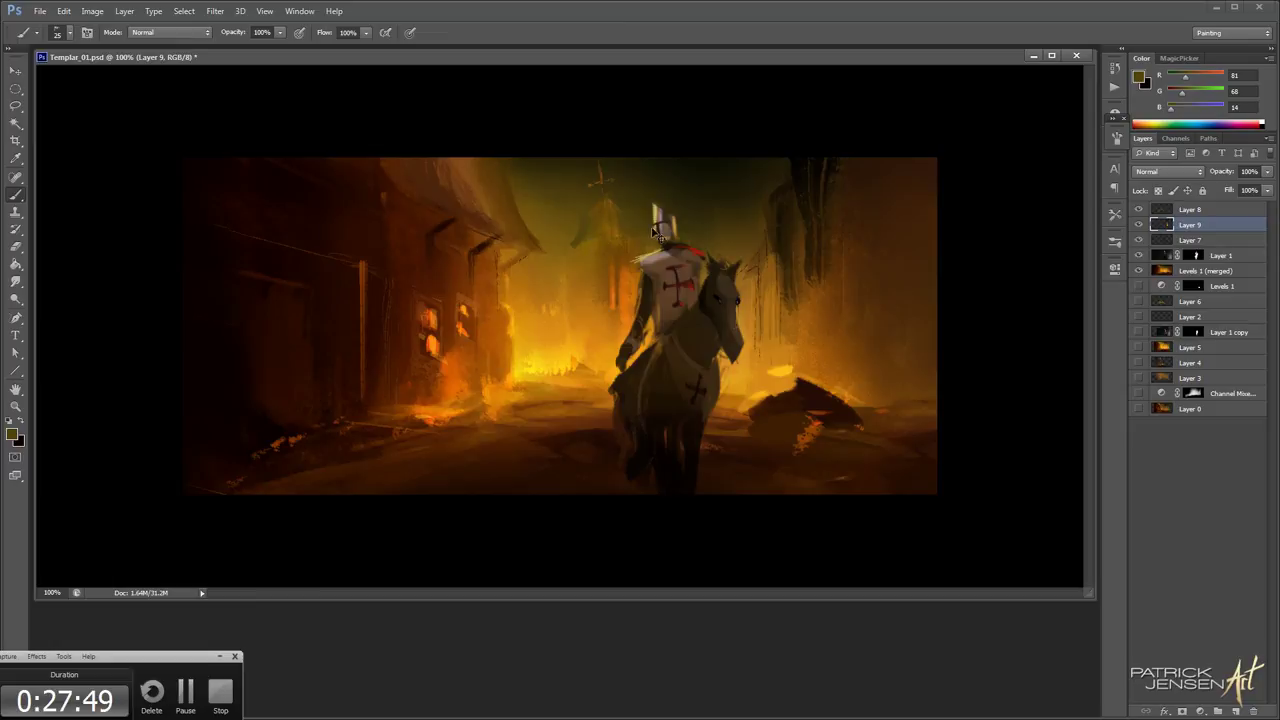
pyautogui.keyDown('alt'); pyautogui.click(580, 249); pyautogui.keyUp('alt')
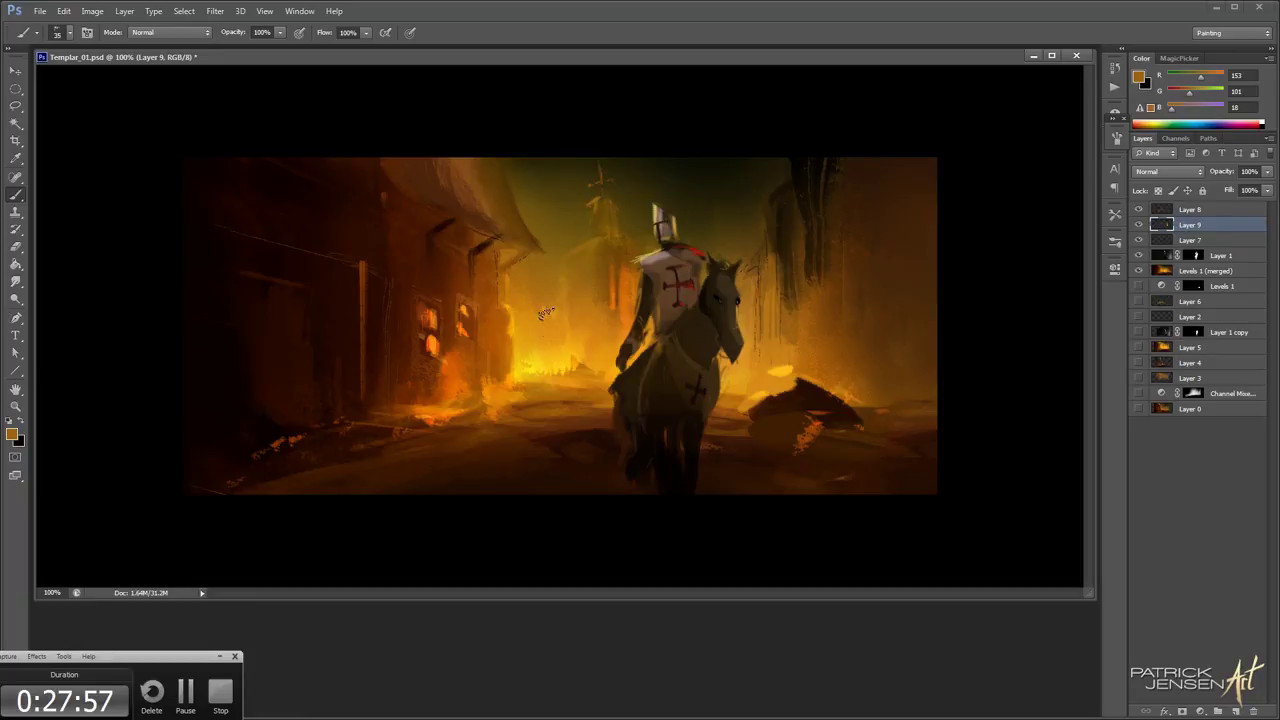
# Paint small bright flames in the street fire beyond the house with sampled orange and yellow
pyautogui.moveTo(545, 311); pyautogui.dragTo(511, 277)
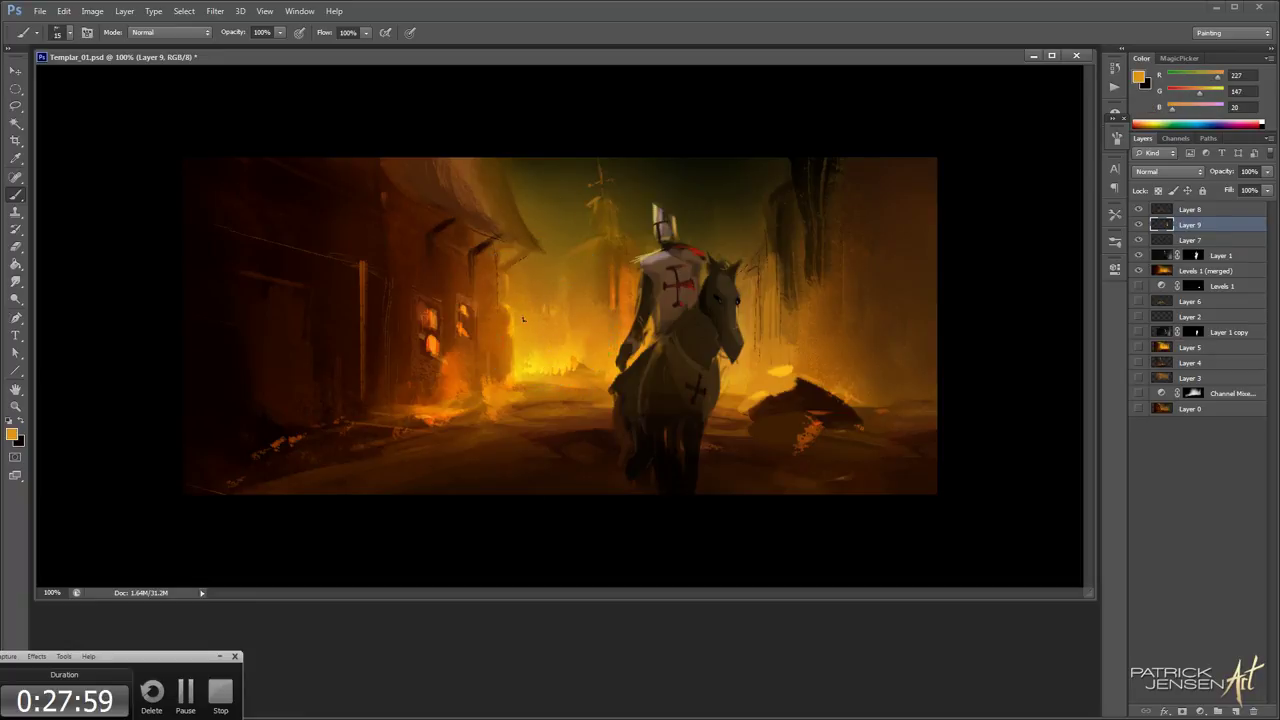
pyautogui.press('[')
pyautogui.keyDown('alt'); pyautogui.click(533, 320); pyautogui.keyUp('alt')
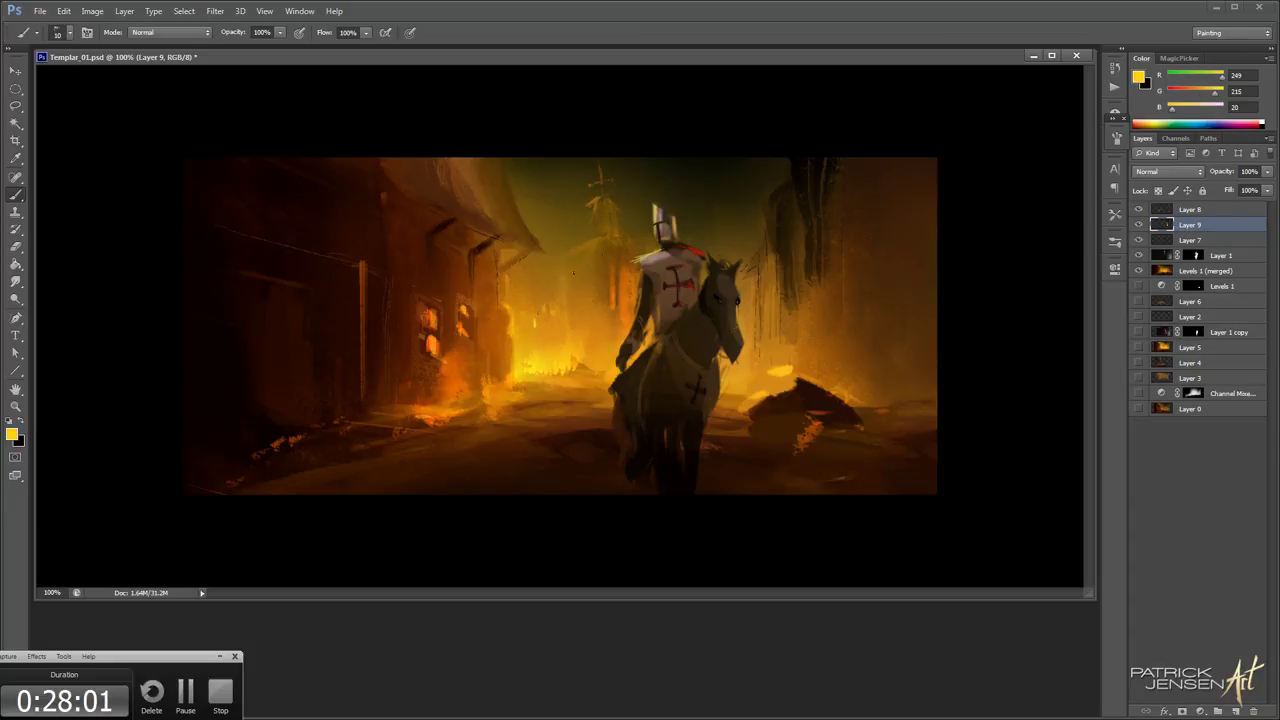
# On Layer 8, paint yellow-orange flames behind the rubble mound beside the horse and smudge them into shape
pyautogui.click(1199, 210)
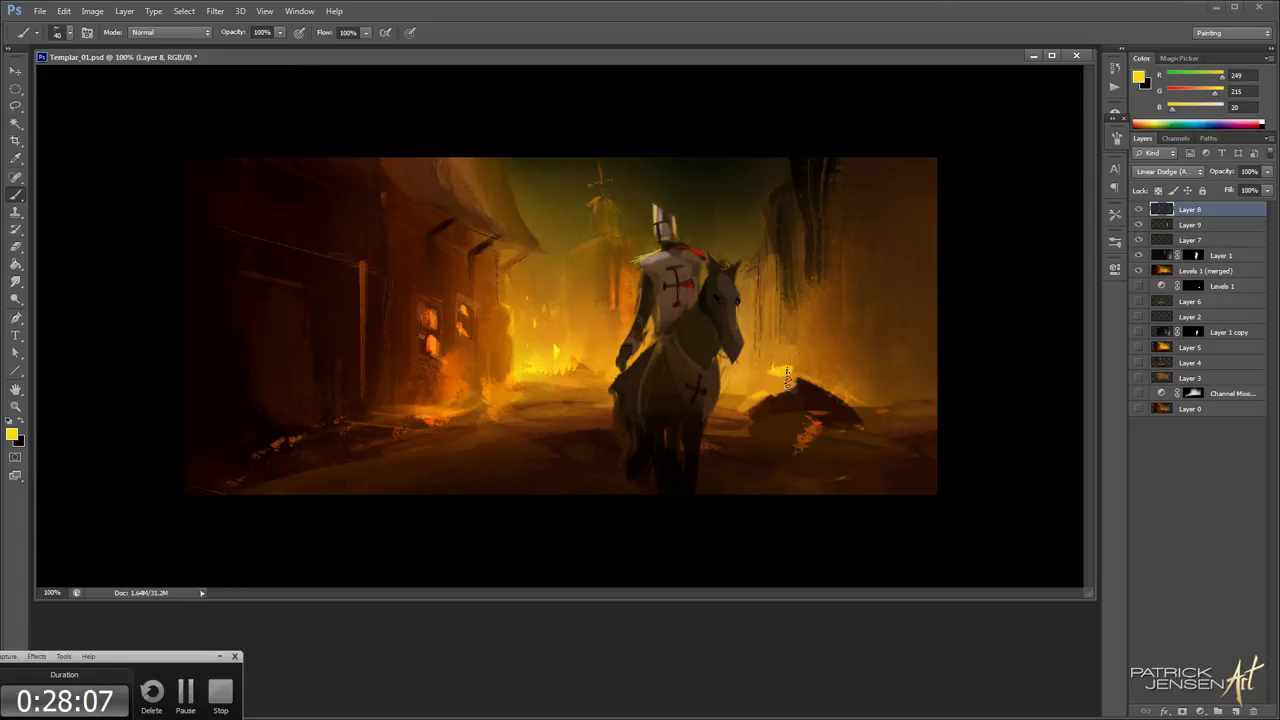
pyautogui.moveTo(791, 374)
pyautogui.mouseDown()
pyautogui.moveTo(815, 320)
pyautogui.moveTo(866, 347)
pyautogui.moveTo(855, 390)
pyautogui.moveTo(830, 385)
pyautogui.moveTo(880, 380)
pyautogui.moveTo(832, 310)
pyautogui.moveTo(866, 395)
pyautogui.mouseUp()
pyautogui.press(']')
pyautogui.press(']')
pyautogui.press(']')
pyautogui.keyDown('alt'); pyautogui.click(454, 382); pyautogui.keyUp('alt')
pyautogui.press('r')
pyautogui.moveTo(850, 345)
pyautogui.mouseDown()
pyautogui.moveTo(883, 369)
pyautogui.moveTo(870, 397)
pyautogui.mouseUp()
pyautogui.press('space')
pyautogui.press('b')
# Create a new layer above Layer 8, choose the 388 px ragged cloud-like brush and dab orange haze at the canvas's left edge
pyautogui.hotkey('ctrl', 'shift', 'alt', 'n')
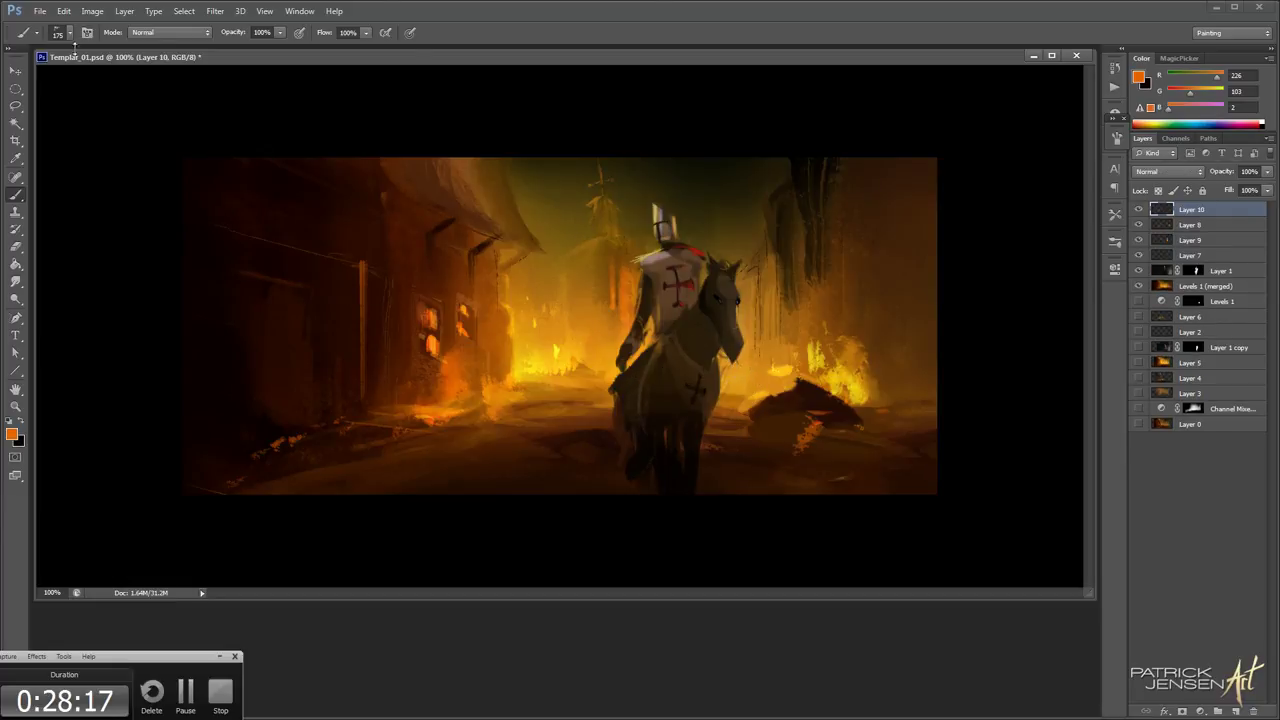
pyautogui.rightClick(400, 308)
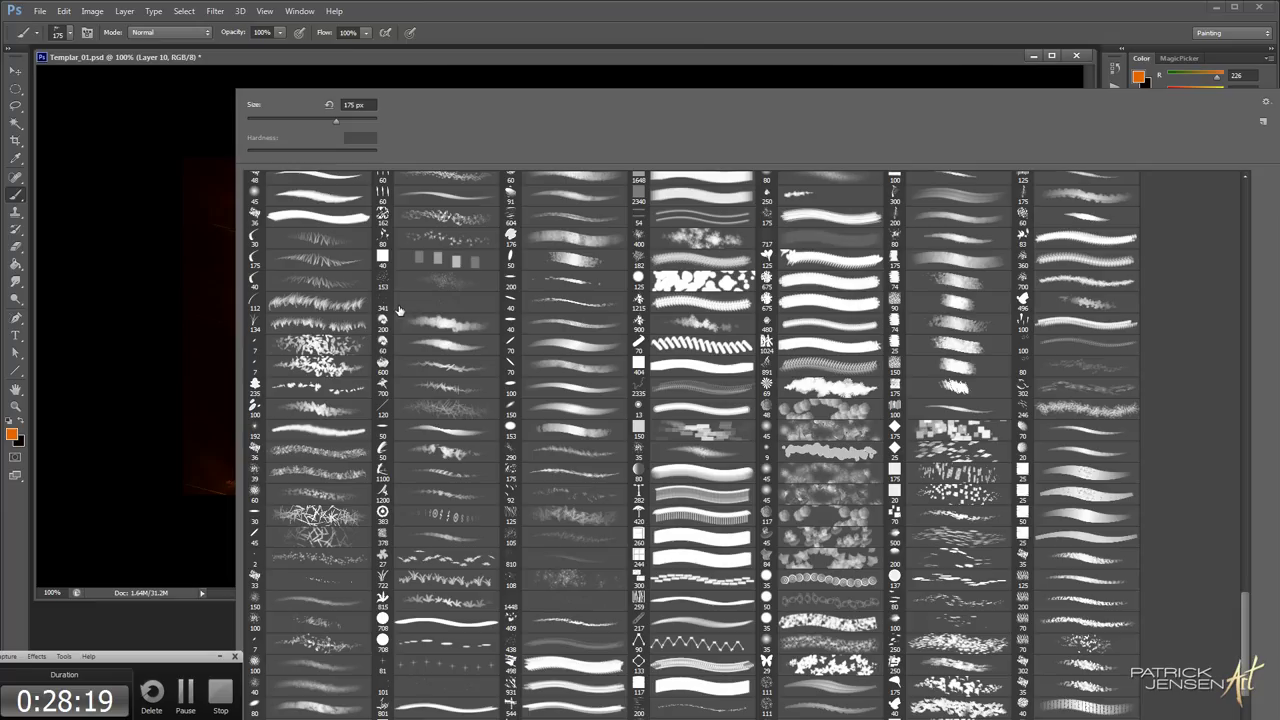
pyautogui.moveTo(1236, 609); pyautogui.dragTo(1230, 186)
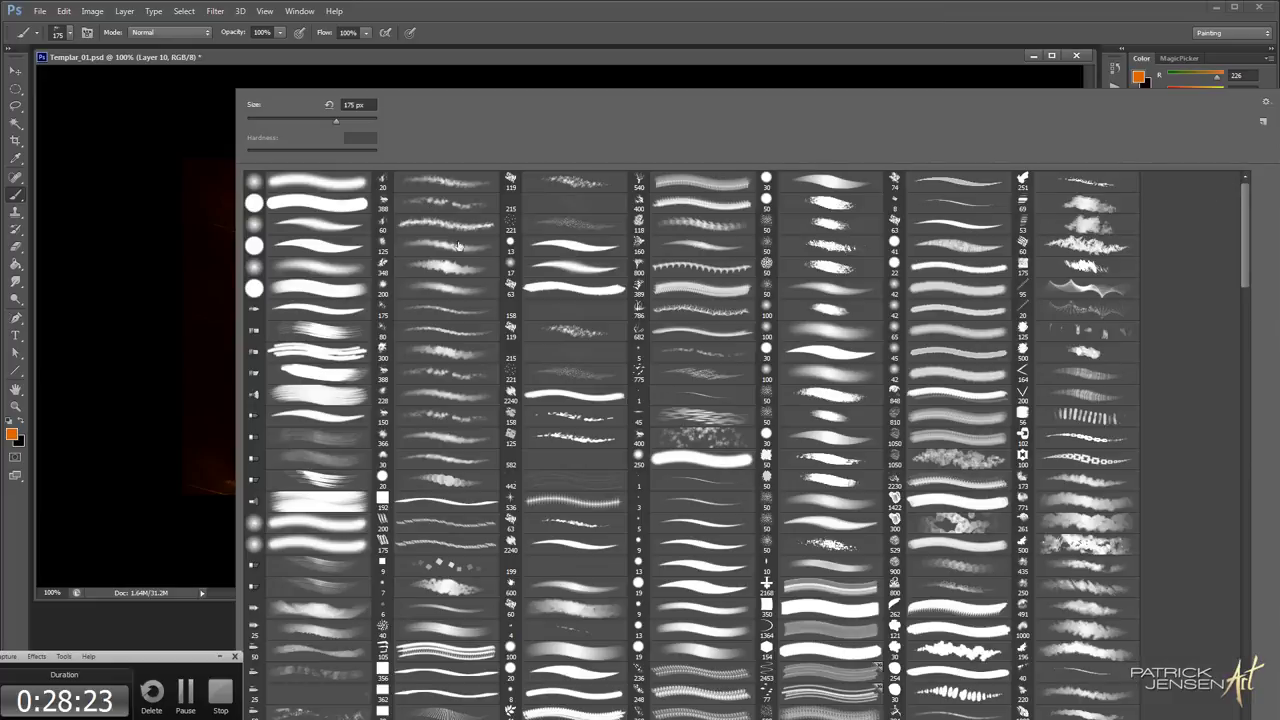
pyautogui.click(464, 377)
pyautogui.click(175, 258)
pyautogui.moveTo(370, 455); pyautogui.dragTo(272, 545)
pyautogui.hotkey('ctrl', 'z')
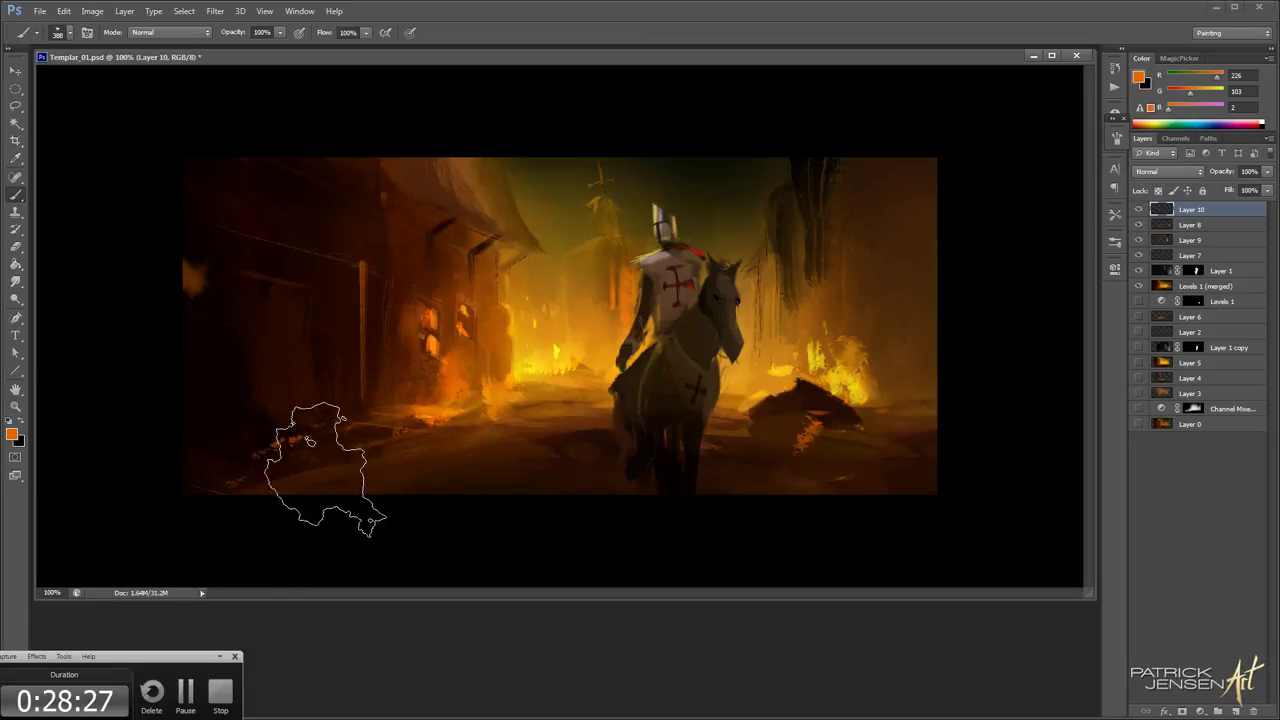
pyautogui.moveTo(447, 338); pyautogui.dragTo(390, 350)
pyautogui.hotkey('ctrl', 'z')
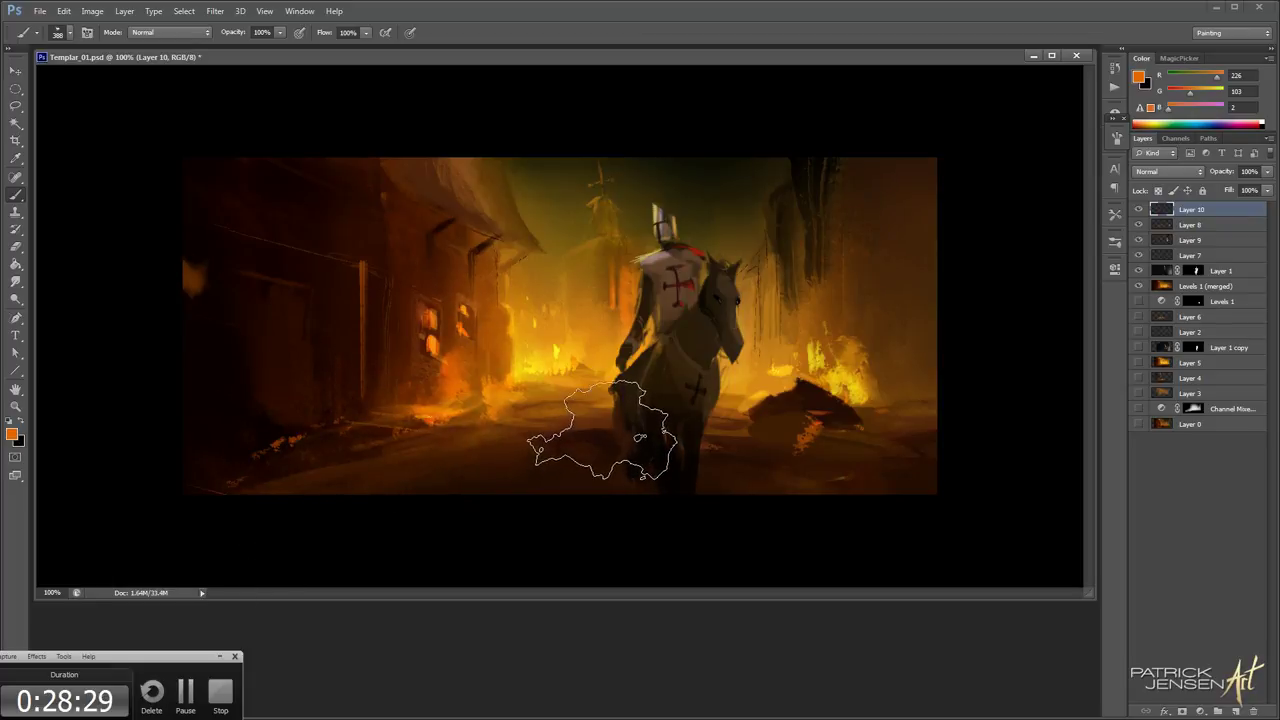
# Create a new layer above Layer 10 and add smudged orange haze around the burning windows and the embers before the house
pyautogui.hotkey('ctrl', 'shift', 'alt', 'n')
pyautogui.moveTo(430, 300)
pyautogui.mouseDown()
pyautogui.moveTo(391, 420)
pyautogui.moveTo(447, 422)
pyautogui.mouseUp()
pyautogui.hotkey('ctrl', 'z')
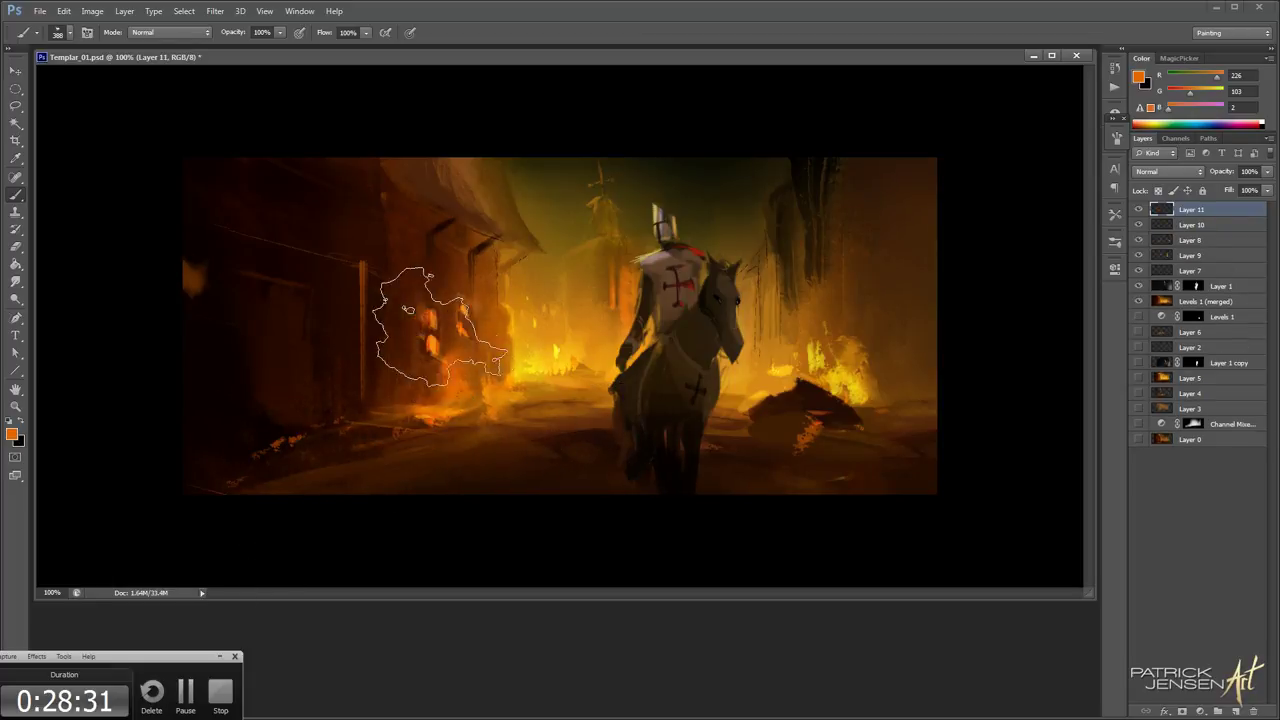
pyautogui.moveTo(418, 350); pyautogui.dragTo(406, 388)
pyautogui.click(298, 419)
pyautogui.press('r')
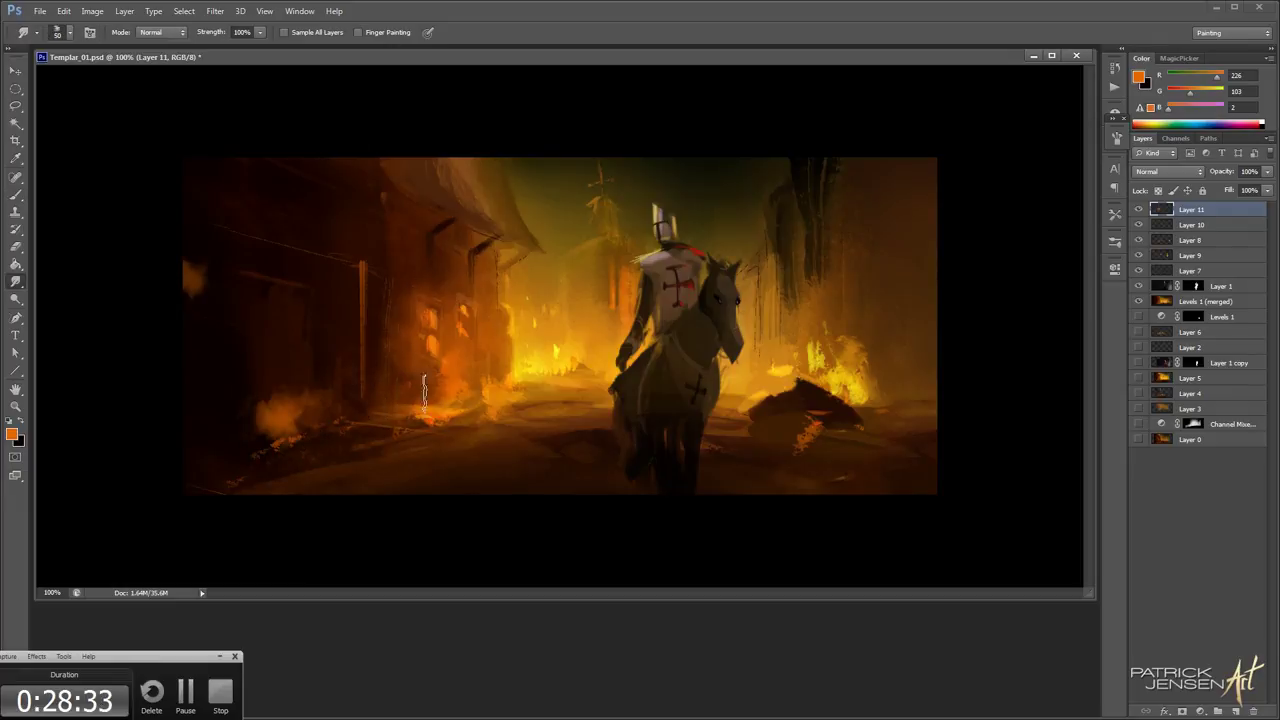
pyautogui.press('b')
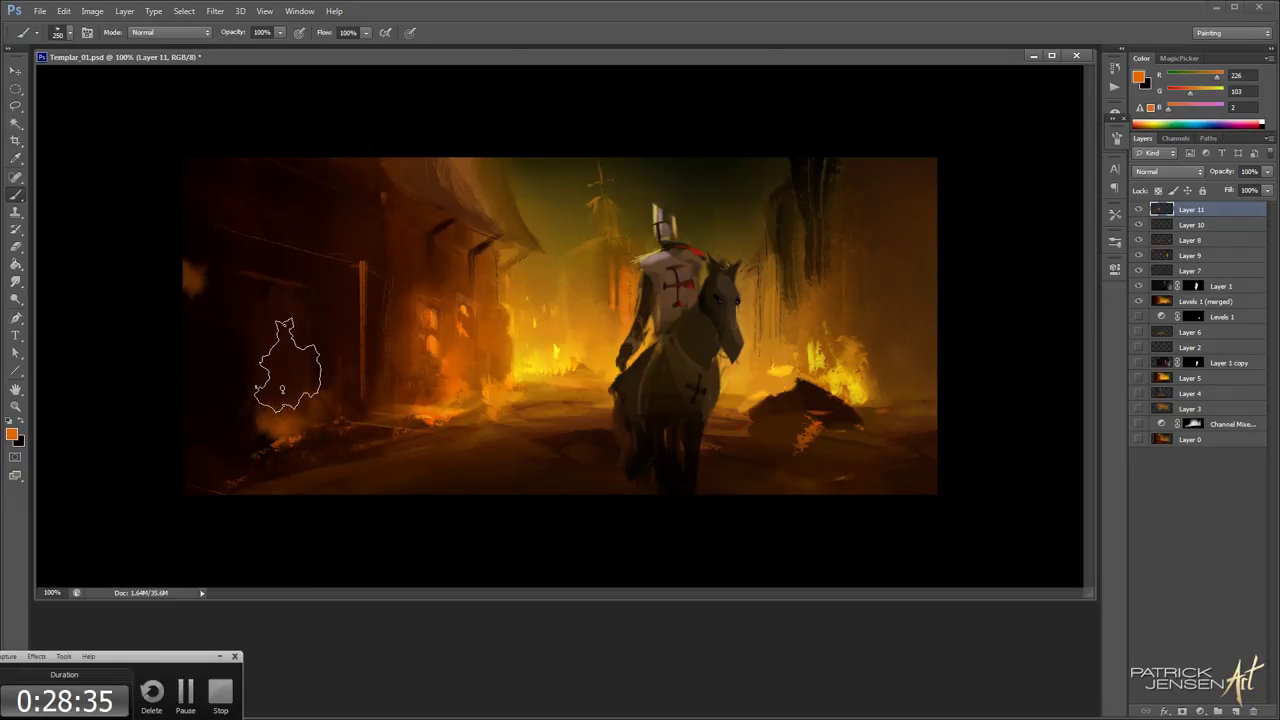
# Set the foreground color to olive grey (R 103, G 102, B 61) and paint smoke below the house's roof
pyautogui.click(1139, 78)
pyautogui.click(928, 479)
pyautogui.click(1045, 505)
pyautogui.click(1176, 371)
pyautogui.press('[')
pyautogui.press('[')
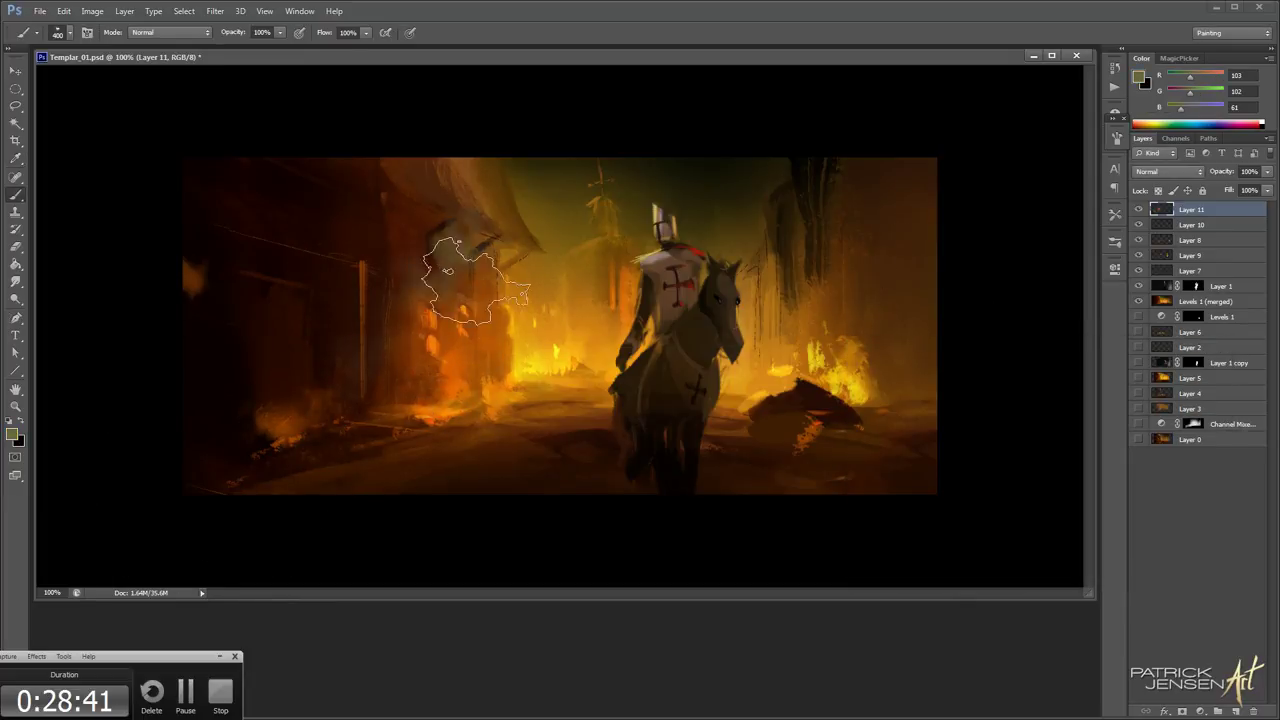
# Smudge the grey smoke and erase part of it around the house's eaves
pyautogui.press('r')
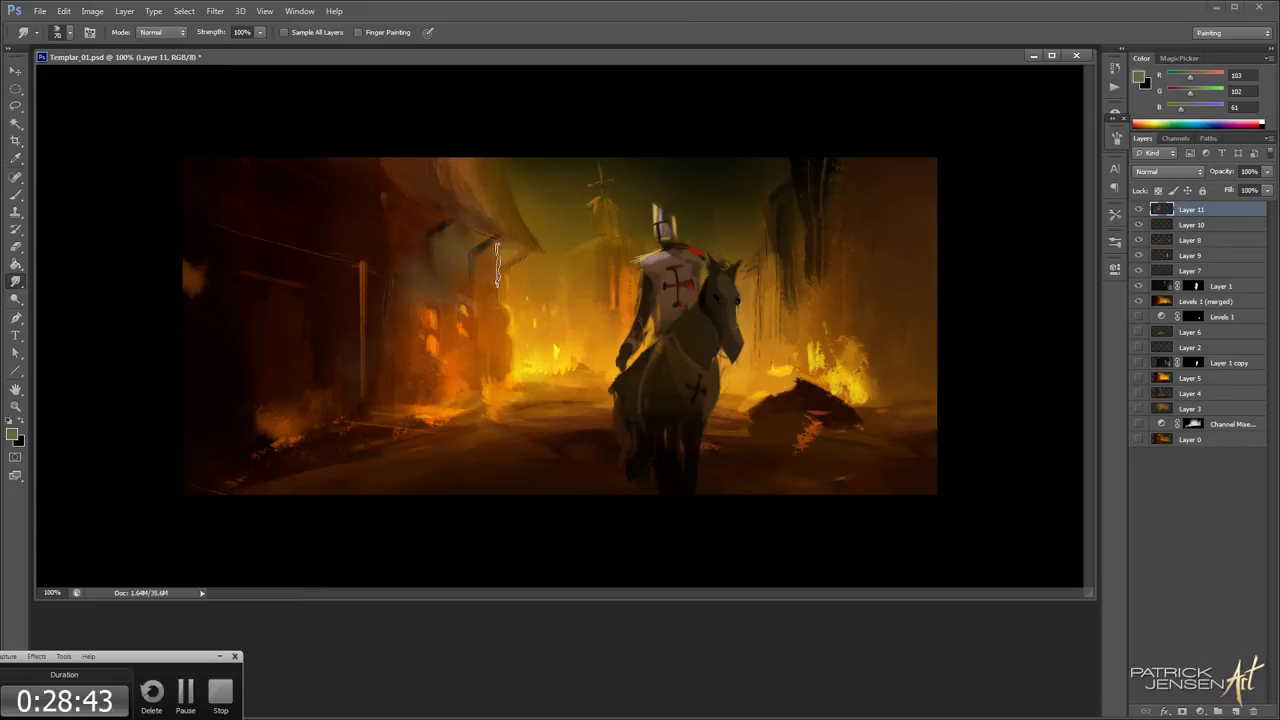
pyautogui.press('e')
pyautogui.press(']')
pyautogui.moveTo(448, 208); pyautogui.dragTo(431, 249)
pyautogui.press('[')
pyautogui.press('[')
pyautogui.press('b')
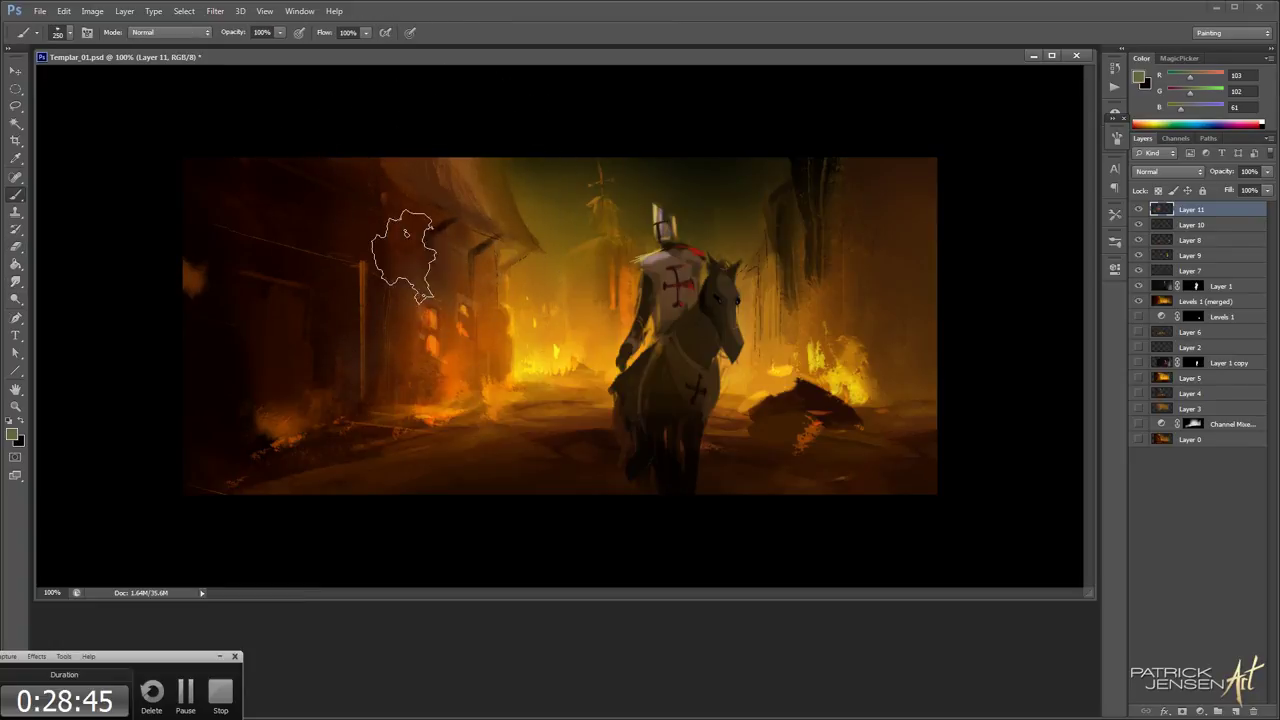
# Cover the house's shaded front and the nearby ground embers with dark brown haze (R 39, G 20, B 9)
pyautogui.keyDown('alt'); pyautogui.click(423, 214); pyautogui.keyUp('alt')
pyautogui.press(']')
pyautogui.press(']')
pyautogui.press(']')
pyautogui.press(']')
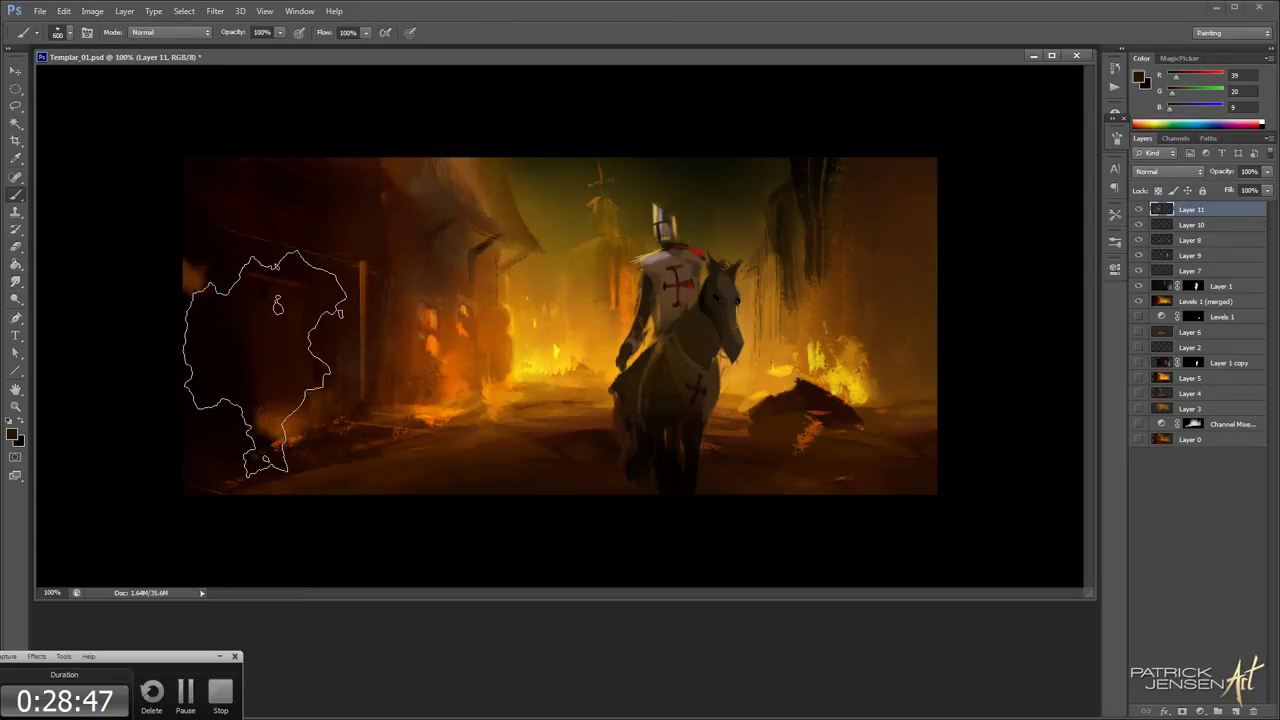
pyautogui.moveTo(257, 371)
pyautogui.mouseDown()
pyautogui.moveTo(185, 449)
pyautogui.moveTo(323, 380)
pyautogui.moveTo(260, 334)
pyautogui.mouseUp()
pyautogui.press('[')
pyautogui.moveTo(300, 400); pyautogui.dragTo(403, 492)
pyautogui.press('[')
pyautogui.press('[')
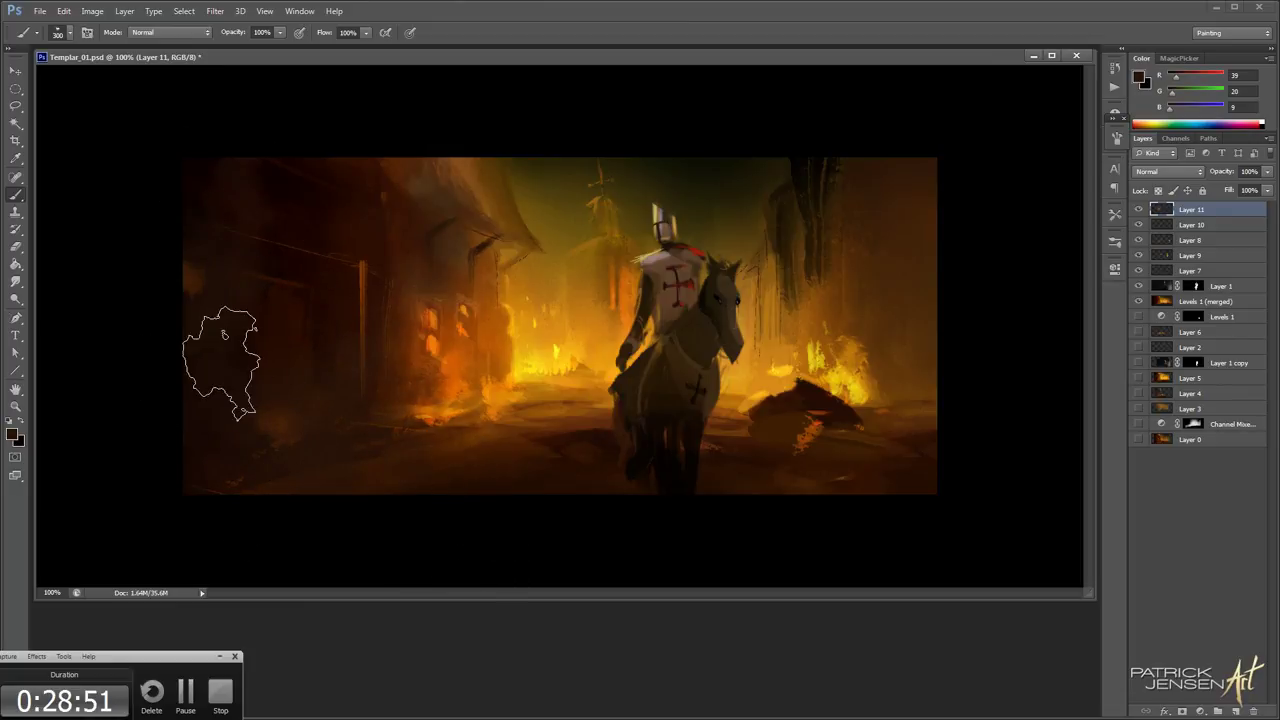
# Darken the outer side of the building beyond the horse with black smoke using the 400 px brush
pyautogui.press('x')
pyautogui.press(']')
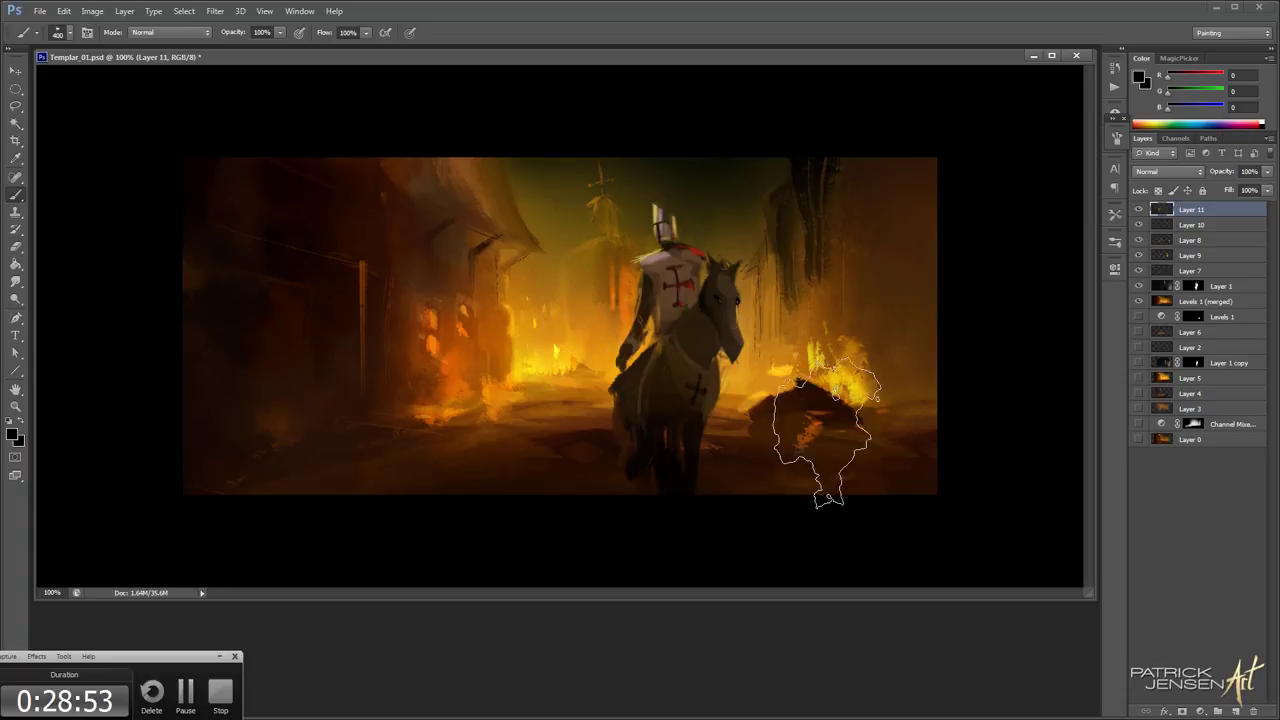
pyautogui.moveTo(903, 190)
pyautogui.mouseDown()
pyautogui.moveTo(938, 369)
pyautogui.moveTo(1010, 300)
pyautogui.mouseUp()
pyautogui.press('r')
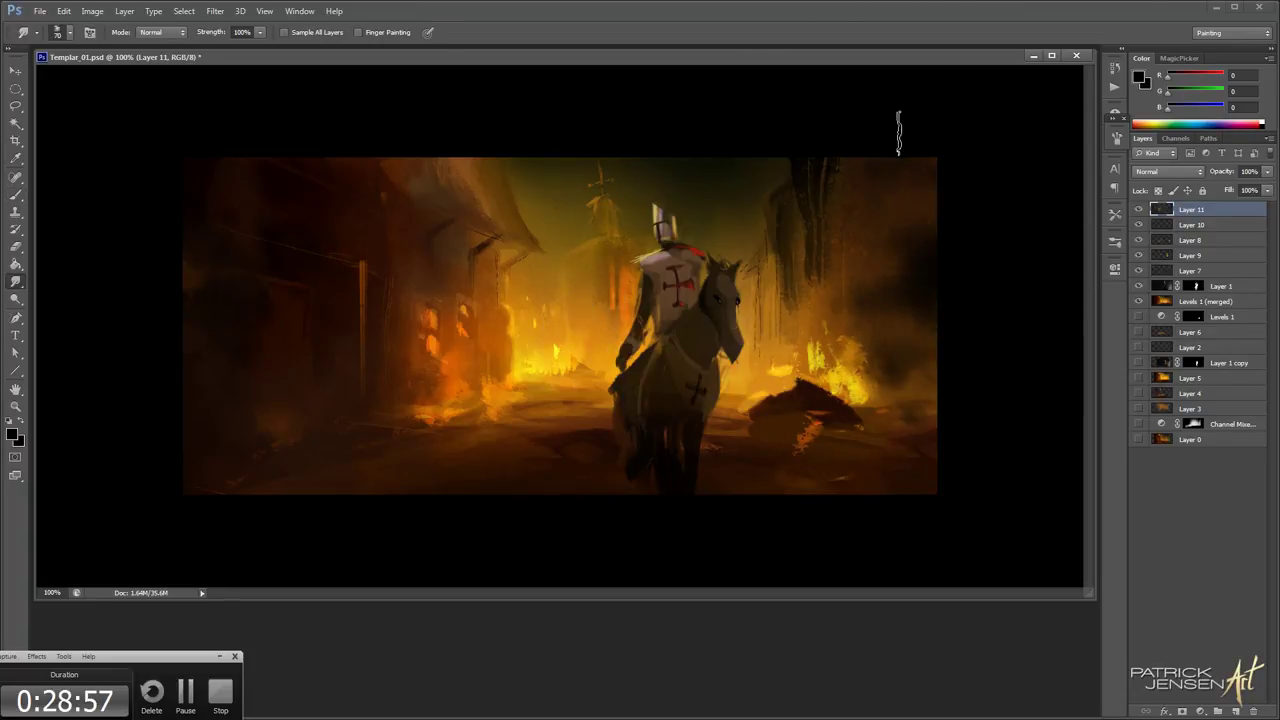
# Paint black smoke with a smaller brush over the dark vertical strokes on the building beyond the horse
pyautogui.press('b')
pyautogui.press(']')
pyautogui.press(']')
pyautogui.press('[')
pyautogui.press('[')
pyautogui.press('[')
pyautogui.press('[')
pyautogui.press('[')
pyautogui.press('[')
pyautogui.press('[')
pyautogui.press('[')
pyautogui.press('[')
pyautogui.press('[')
pyautogui.press('[')
pyautogui.press('[')
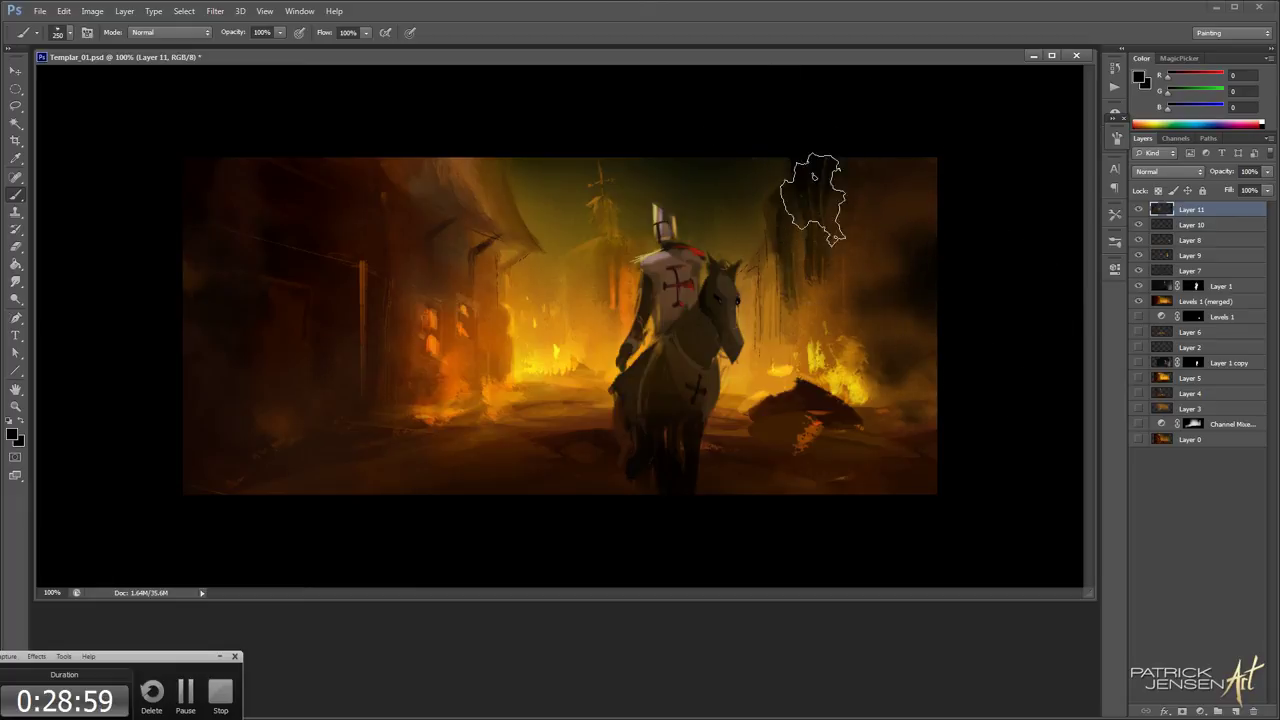
pyautogui.moveTo(818, 285)
pyautogui.mouseDown()
pyautogui.moveTo(794, 277)
pyautogui.moveTo(850, 215)
pyautogui.mouseUp()
pyautogui.press(']')
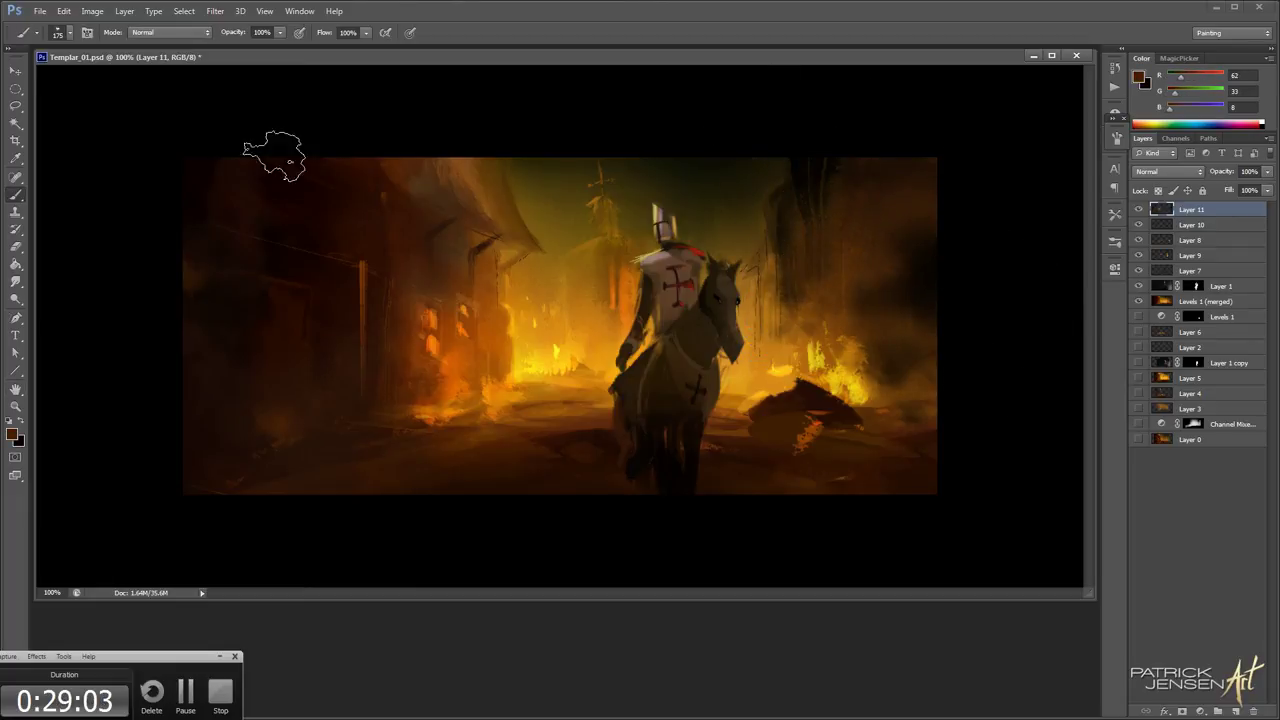
# Choose the 0_Fuzz Harder brush preset, haze the building beyond the horse with brown and set opacity to 30%
pyautogui.click(58, 33)
pyautogui.click(160, 194)
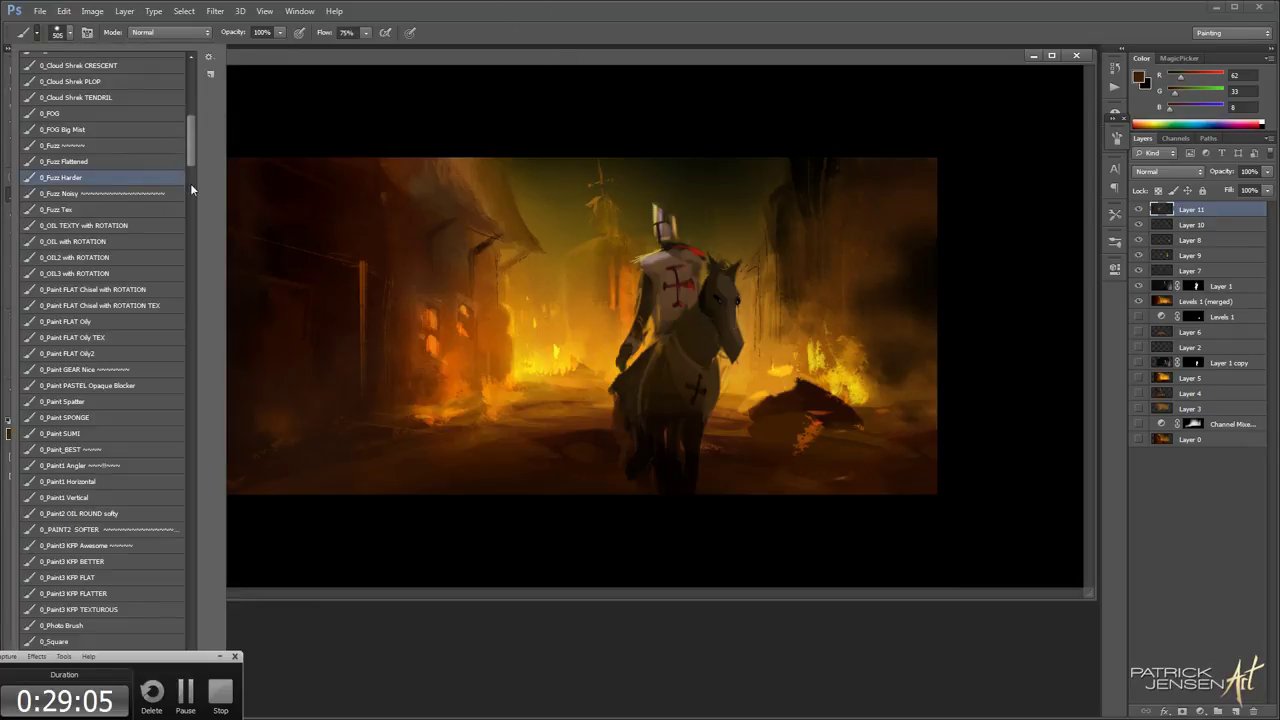
pyautogui.click(634, 66)
pyautogui.moveTo(850, 220)
pyautogui.mouseDown()
pyautogui.moveTo(914, 129)
pyautogui.moveTo(873, 265)
pyautogui.moveTo(876, 220)
pyautogui.mouseUp()
pyautogui.press('[')
pyautogui.press('[')
pyautogui.press('3')
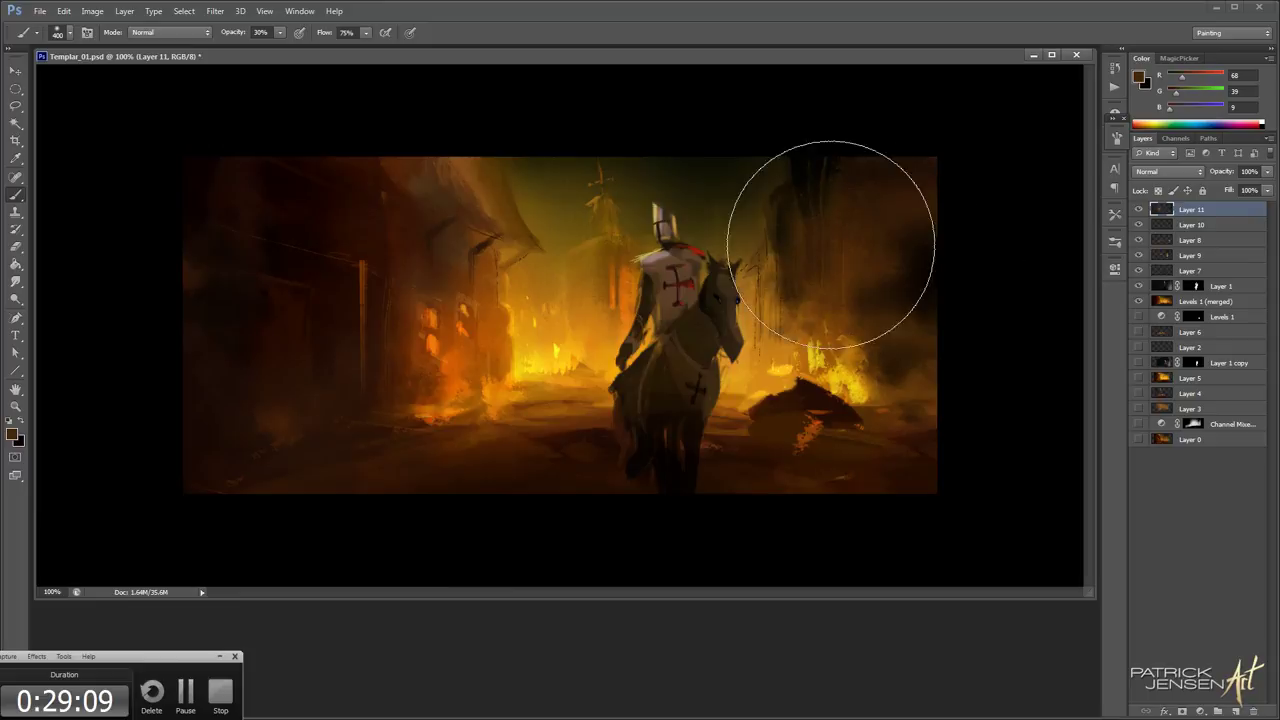
# Soften the building's lower edge beyond the horse with brown and orange haze, reducing the brush to 60 px
pyautogui.moveTo(830, 266); pyautogui.dragTo(796, 336)
pyautogui.press('[')
pyautogui.press('[')
pyautogui.press('[')
pyautogui.press('[')
pyautogui.press('[')
pyautogui.press('[')
pyautogui.press('[')
pyautogui.press('[')
pyautogui.press('[')
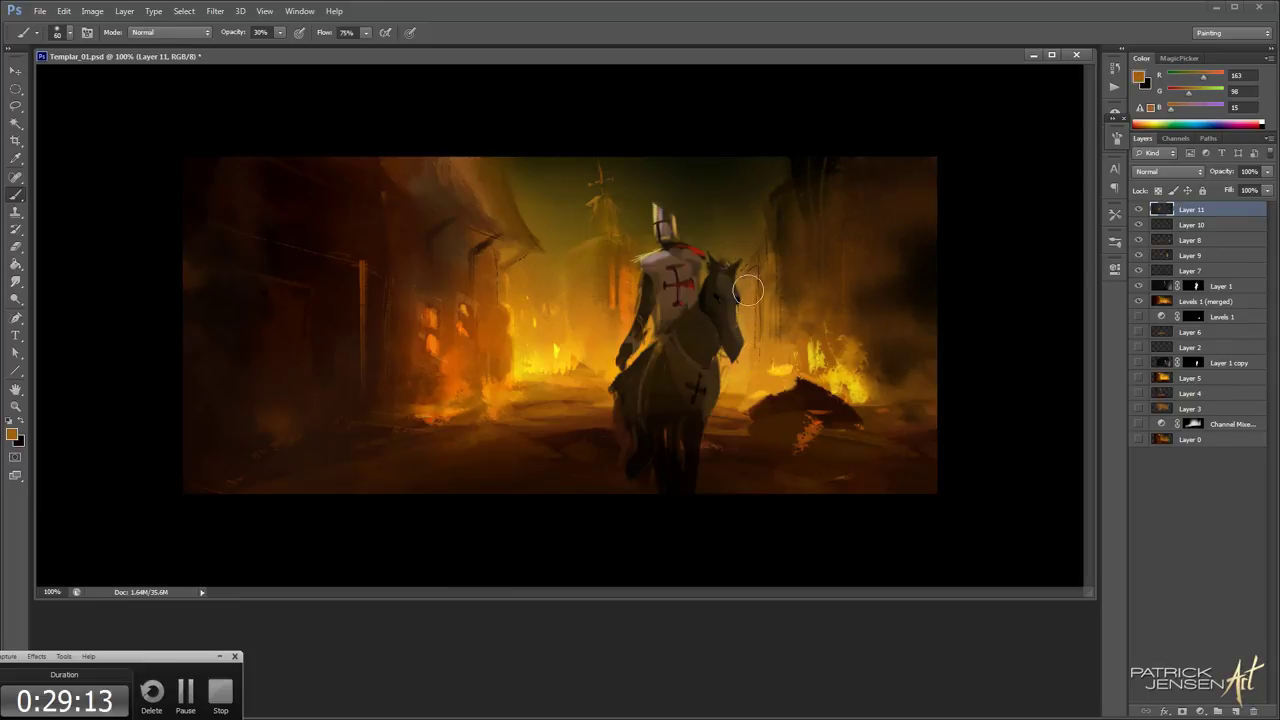
# Reduce the brush to 25 px and stamp all visible layers into a new layer on top
pyautogui.press('[')
pyautogui.press('[')
pyautogui.press('[')
pyautogui.hotkey('ctrl', 'd')
pyautogui.hotkey('ctrl', 'shift', 'alt', 'e')
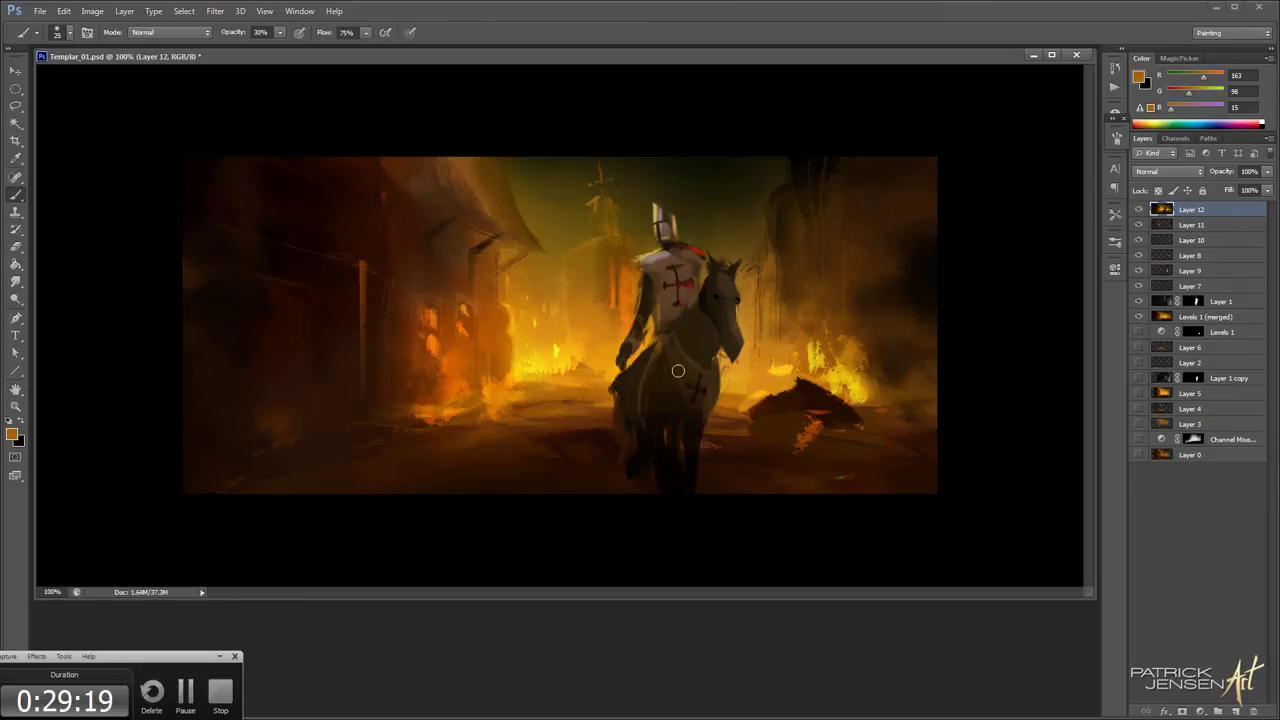
# Paint a thin pale rein along the horse's neck with colour sampled from the rider, using a small brush, and sample a dark tone
pyautogui.keyDown('alt'); pyautogui.click(647, 258); pyautogui.keyUp('alt')
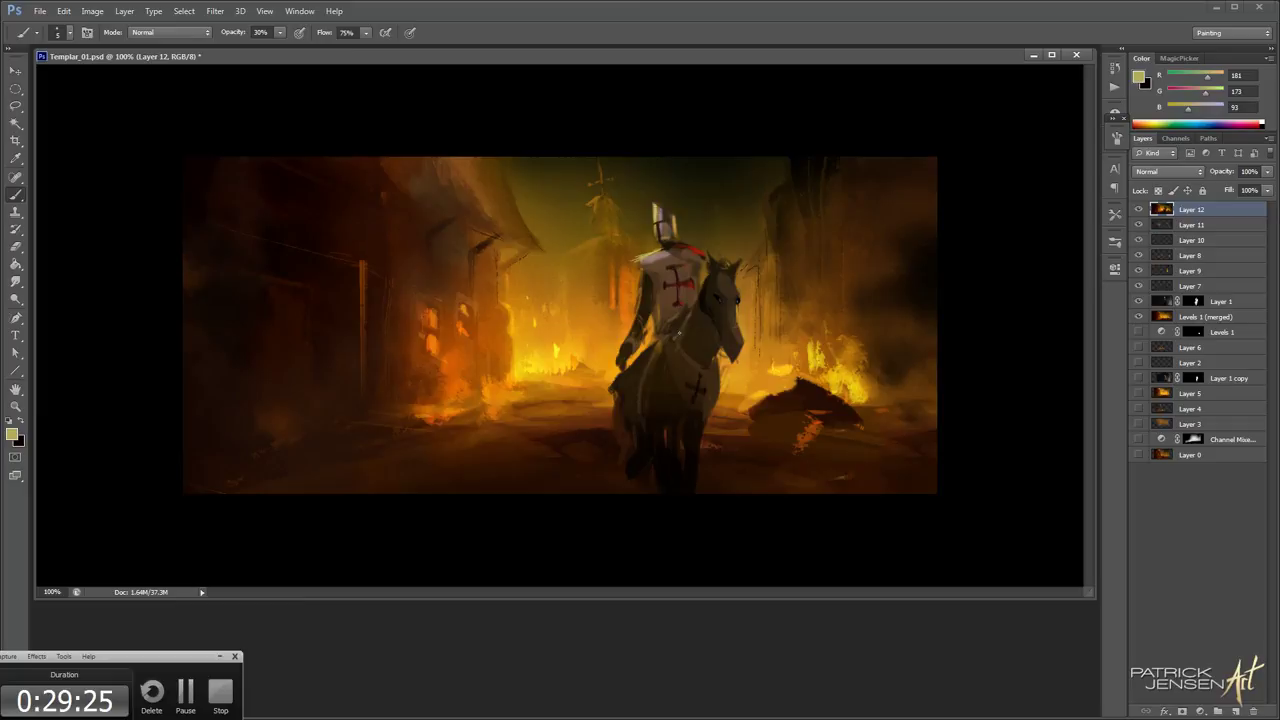
pyautogui.keyDown('alt'); pyautogui.click(701, 299); pyautogui.keyUp('alt')
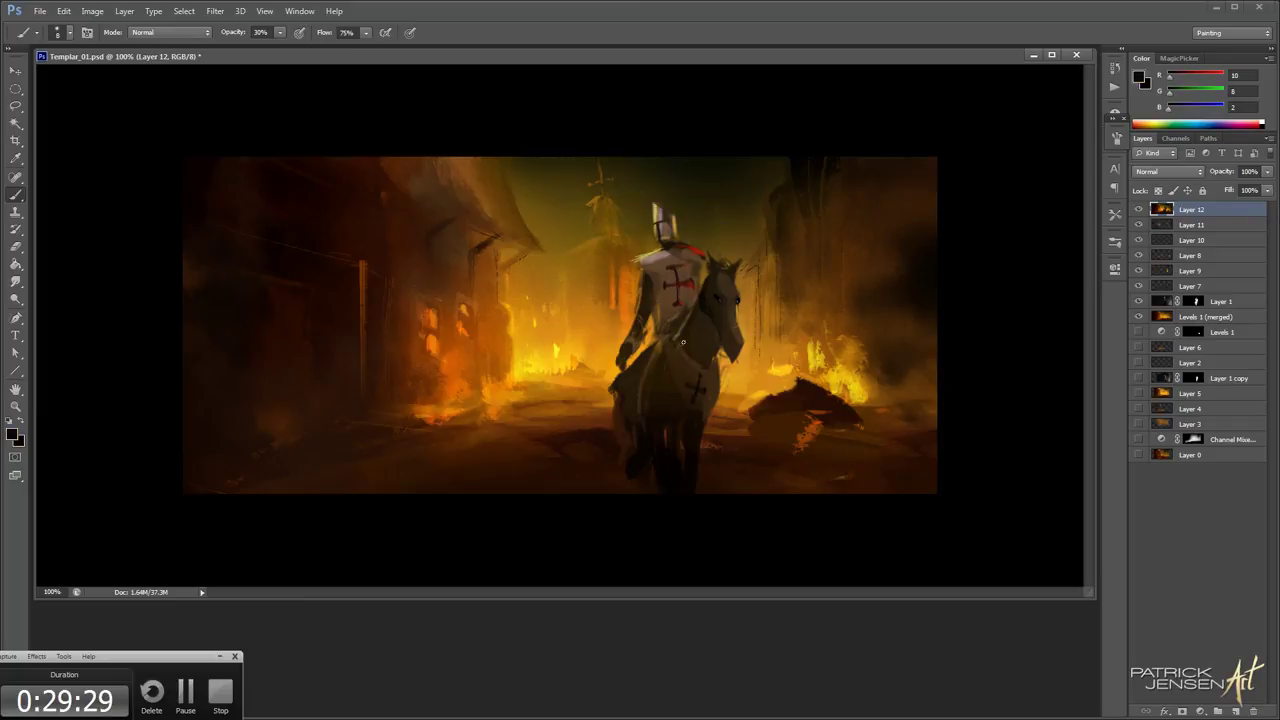
# Add a new layer on top and set its blending mode to Hard Light
pyautogui.press('e')
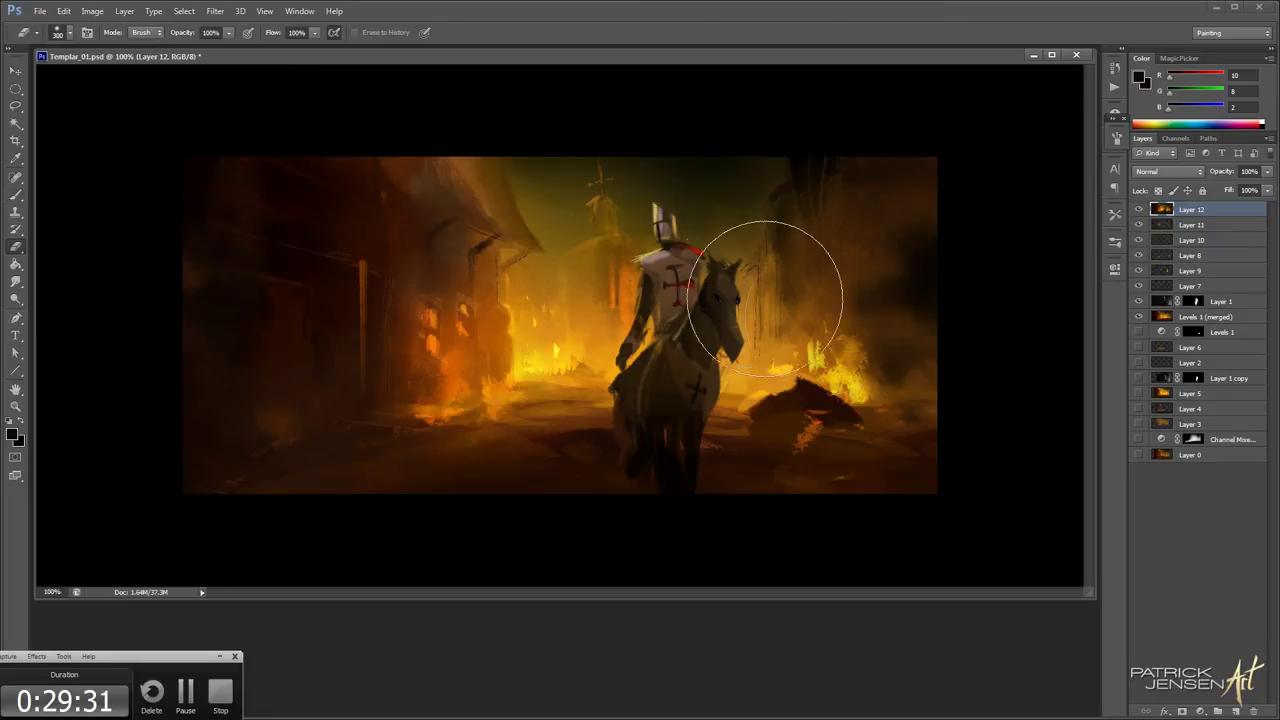
pyautogui.hotkey('ctrl', 'shift', 'alt', 'n')
pyautogui.click(1182, 174)
pyautogui.click(1147, 317)
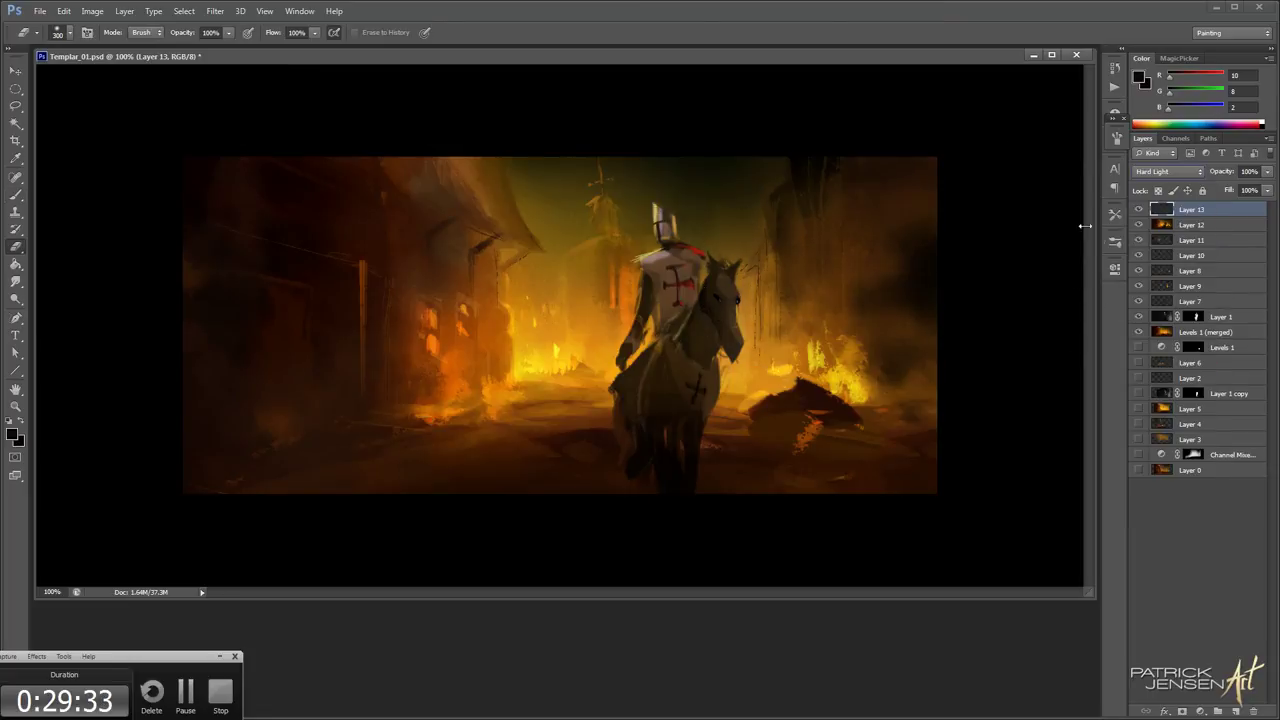
pyautogui.click(508, 341)
pyautogui.click(633, 275)
pyautogui.click(491, 338)
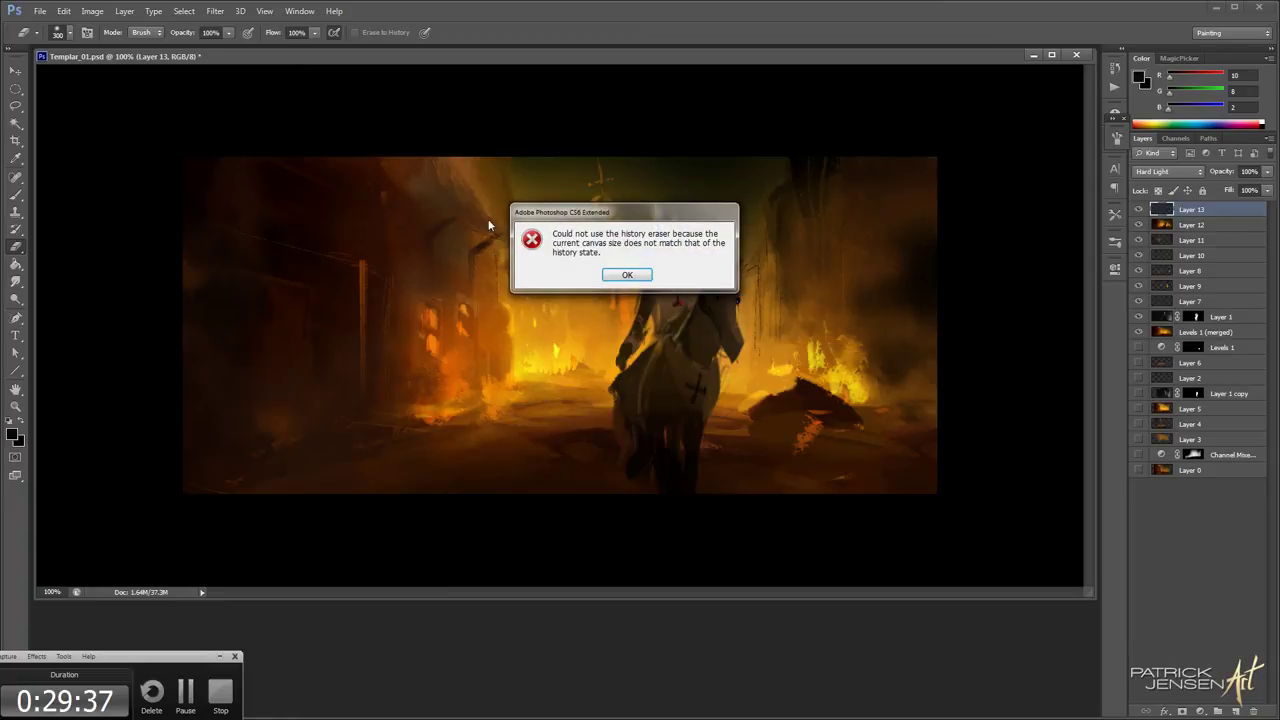
pyautogui.click(627, 276)
# Sample orange near the burning house and brush a soft glow over its lit windows at 300 px
pyautogui.press('b')
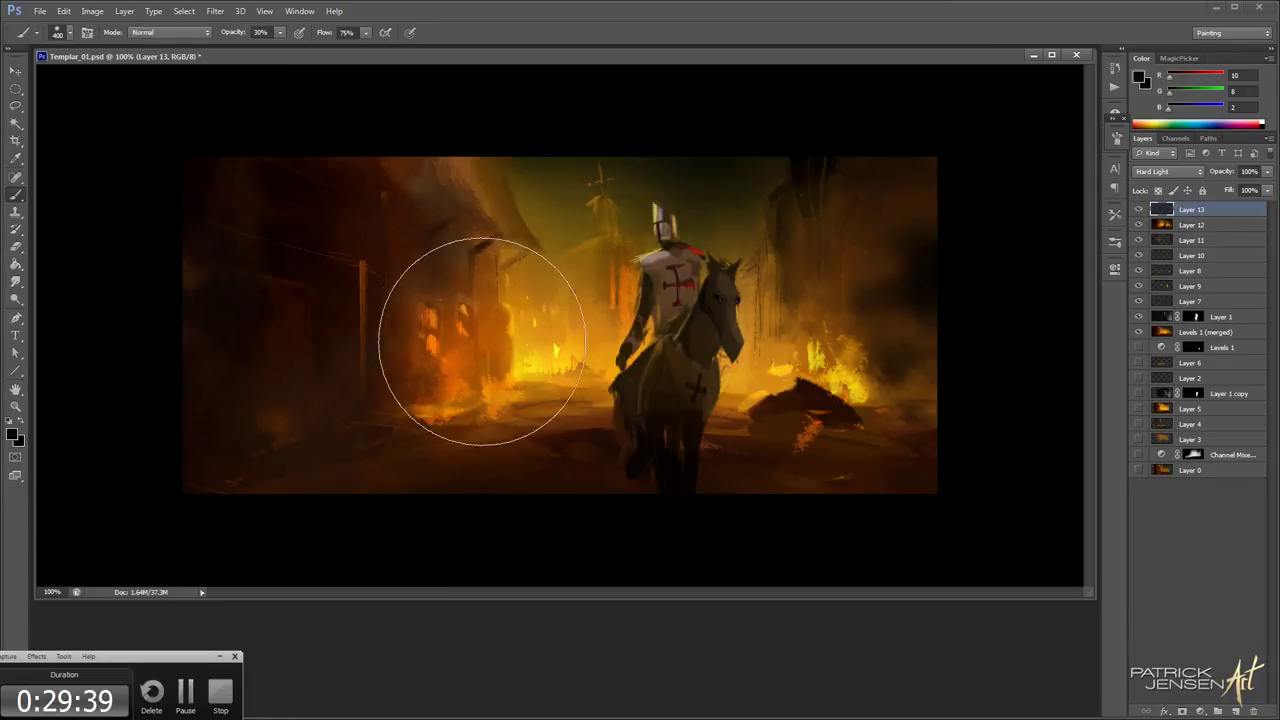
pyautogui.keyDown('alt'); pyautogui.click(486, 331); pyautogui.keyUp('alt')
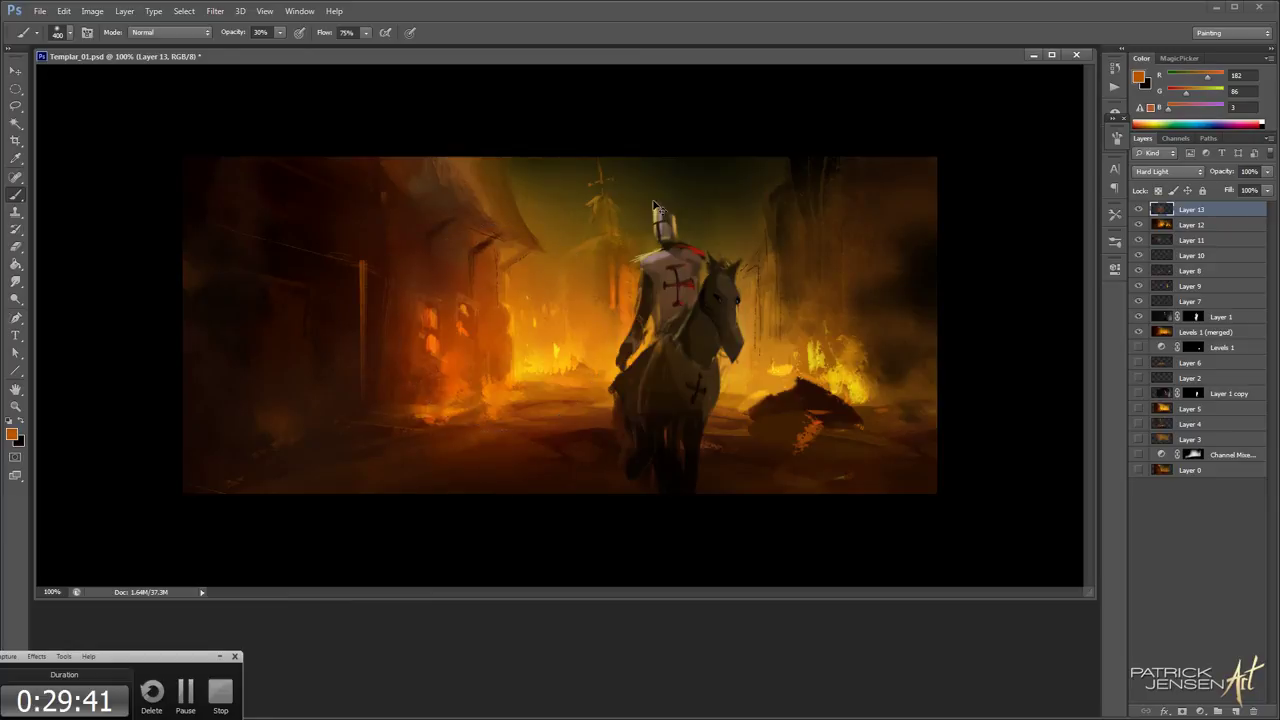
pyautogui.press('[')
pyautogui.press('[')
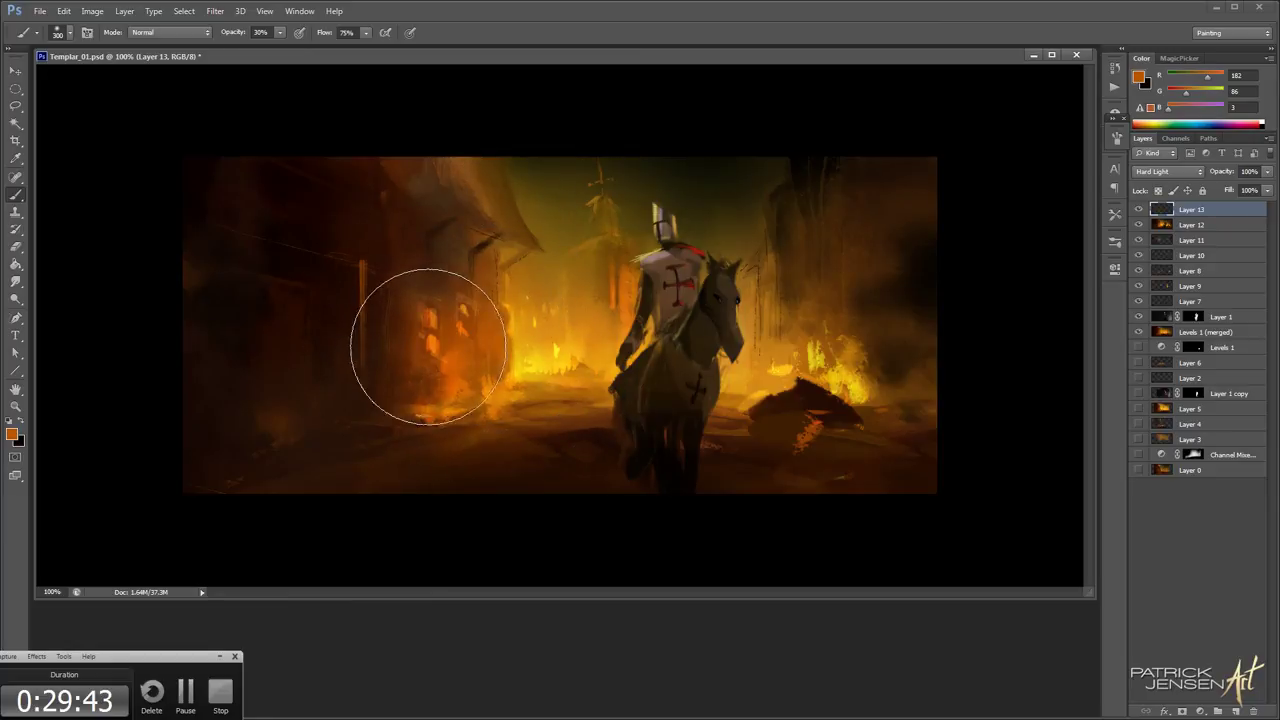
pyautogui.moveTo(433, 339); pyautogui.dragTo(450, 350)
# Reduce the brush to 90 px and set a bright orange (252, 149, 39) based on the street fire's colour
pyautogui.press('[')
pyautogui.press('[')
pyautogui.press('[')
pyautogui.press('[')
pyautogui.press('[')
pyautogui.press('[')
pyautogui.press(']')
pyautogui.keyDown('alt'); pyautogui.click(557, 351); pyautogui.keyUp('alt')
pyautogui.press('[')
pyautogui.press('[')
pyautogui.press('[')
pyautogui.moveTo(1210, 93); pyautogui.dragTo(1200, 93)
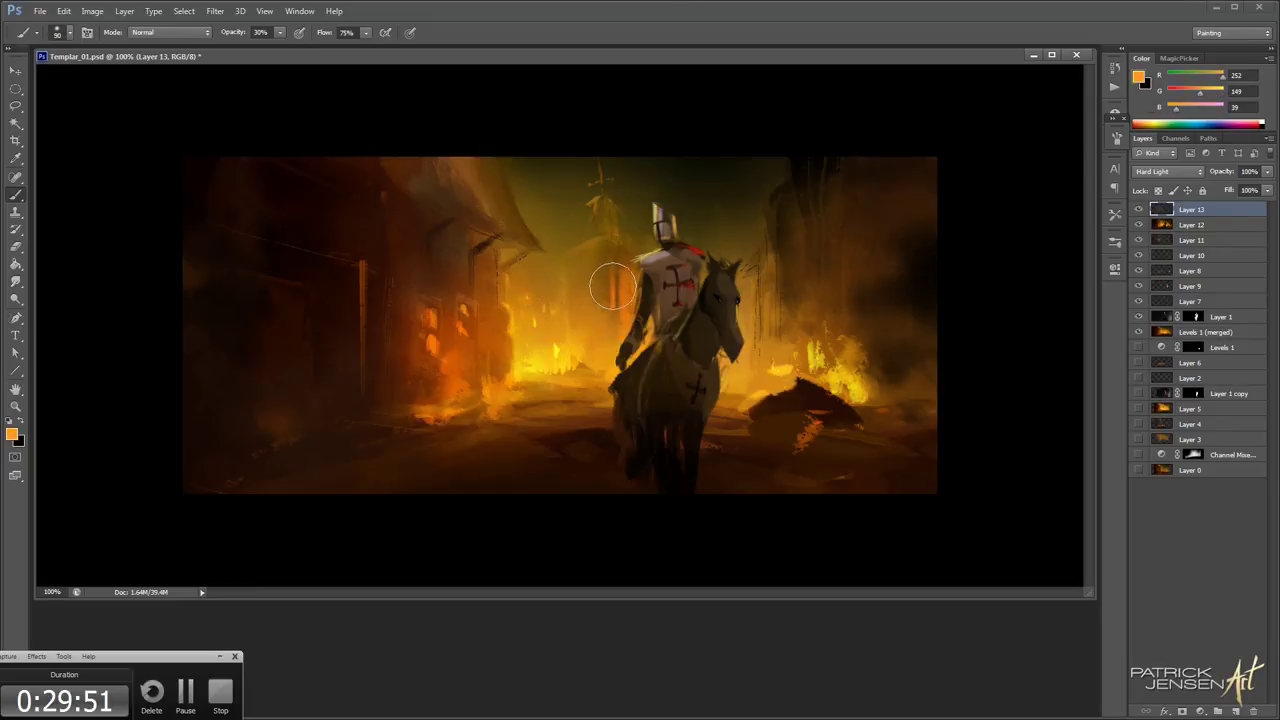
# Enlarge the brush to 200 px and add an orange glow over the horse's hindquarters on the street-fire side
pyautogui.press(']')
pyautogui.press(']')
pyautogui.press(']')
pyautogui.press(']')
pyautogui.press(']')
pyautogui.press(']')
pyautogui.press(']')
pyautogui.press(']')
pyautogui.press('h')
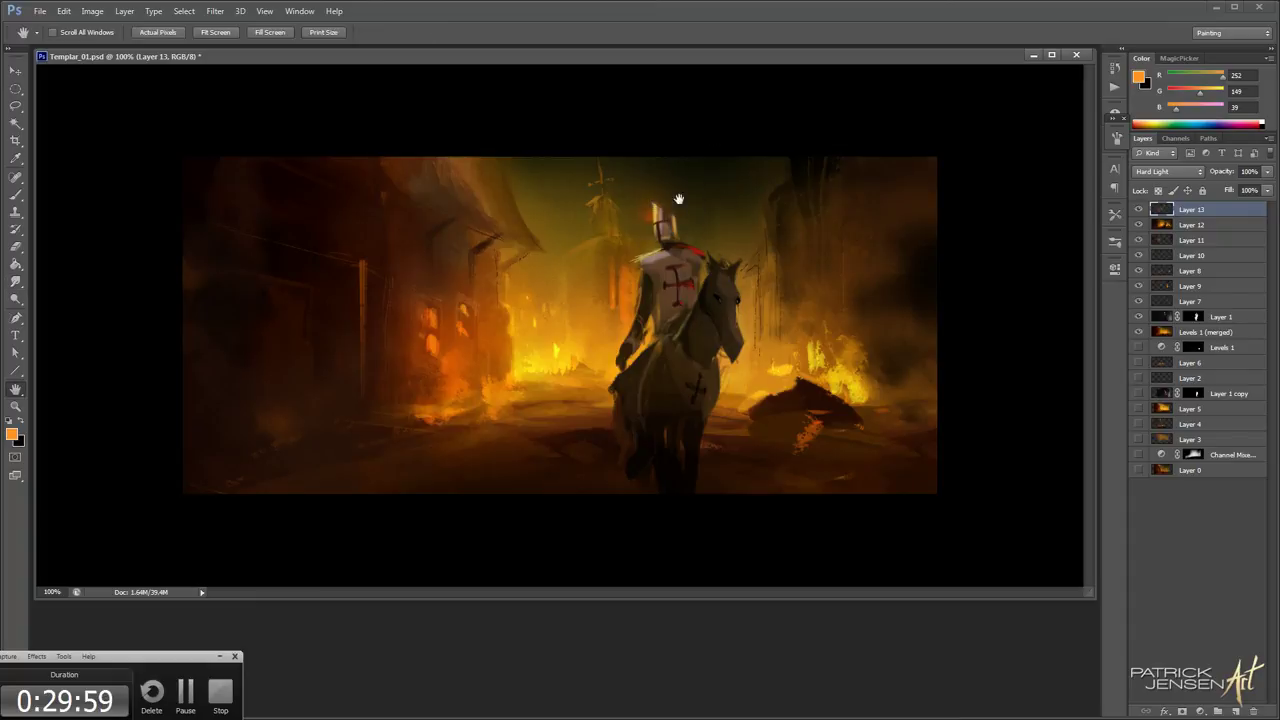
pyautogui.press('space')
pyautogui.press('b')
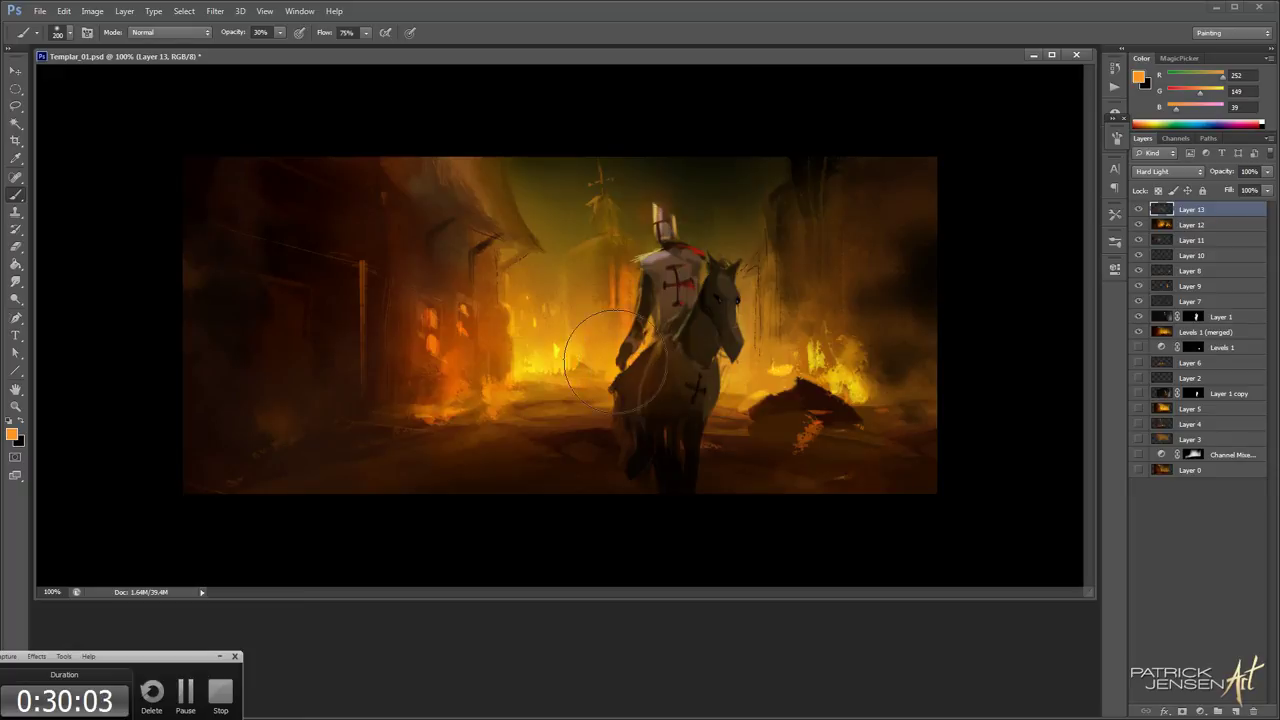
# Reduce the brush to 40 px and paint orange firelight on the rider's forearm and the horse's back
pyautogui.press('[')
pyautogui.press('[')
pyautogui.press('[')
pyautogui.press('[')
pyautogui.press('[')
pyautogui.press('[')
pyautogui.press('[')
pyautogui.press('[')
pyautogui.press('[')
pyautogui.press('[')
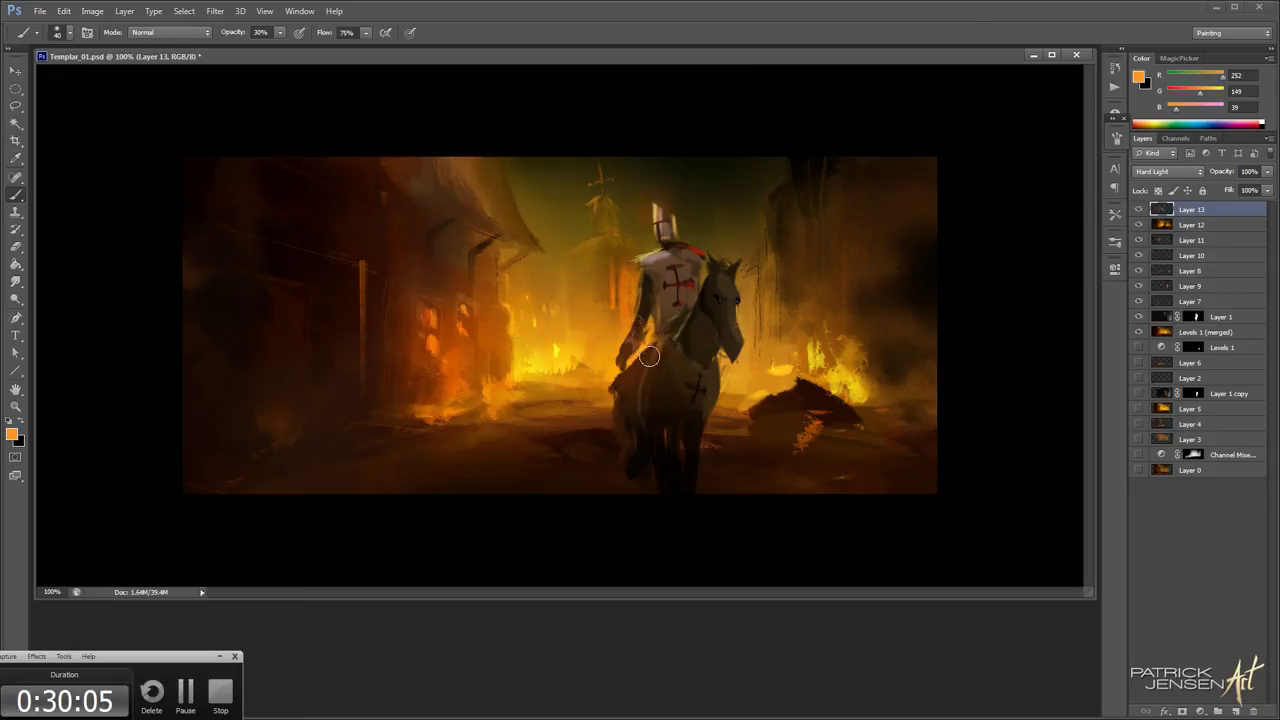
# Brush an orange glow around the fire behind the rubble pile, bringing the brush to 150 px
pyautogui.press(']')
pyautogui.press(']')
pyautogui.press(']')
pyautogui.press(']')
pyautogui.press(']')
pyautogui.press(']')
pyautogui.press(']')
pyautogui.press(']')
pyautogui.press(']')
pyautogui.press(']')
pyautogui.press(']')
pyautogui.press('[')
pyautogui.press('[')
pyautogui.press('[')
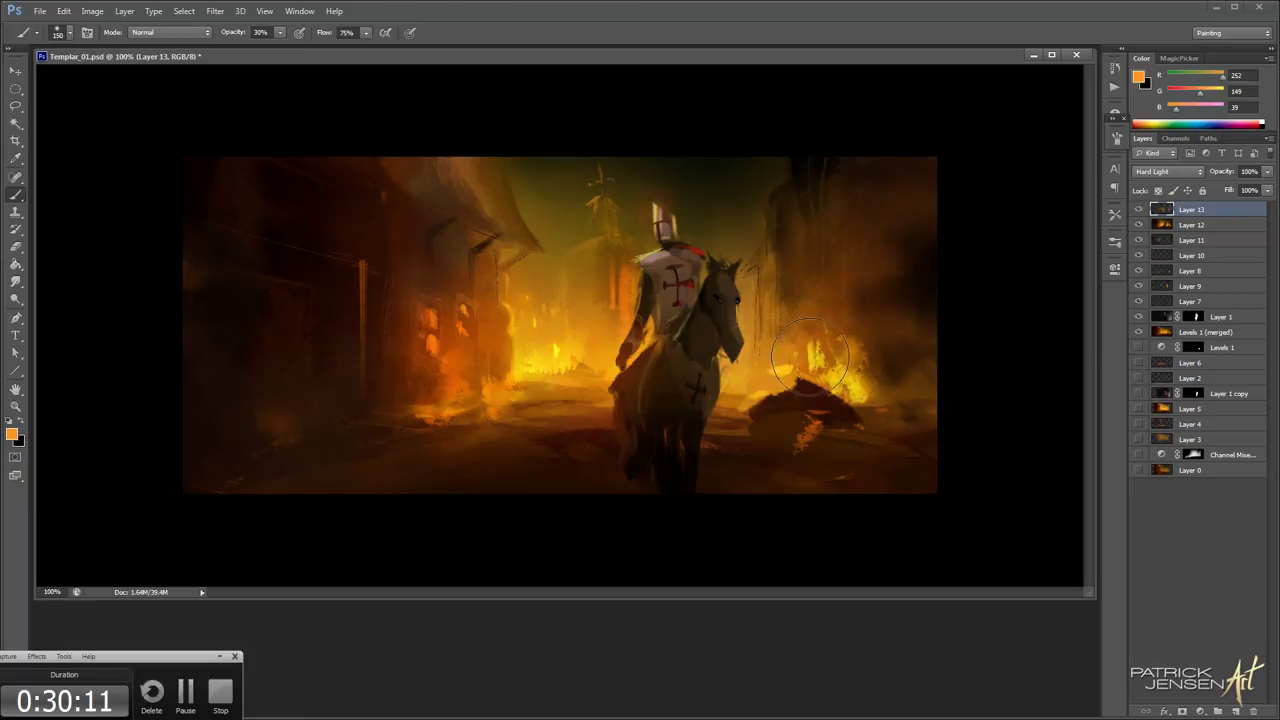
# Add orange light to the helmet's edge and the fire beside the rubble with smaller brush sizes, ending at 90 px
pyautogui.press('[')
pyautogui.press('[')
pyautogui.press('[')
pyautogui.press('[')
pyautogui.press('[')
pyautogui.press('[')
pyautogui.press('[')
pyautogui.press('[')
pyautogui.press('[')
pyautogui.press('[')
pyautogui.press(']')
pyautogui.press(']')
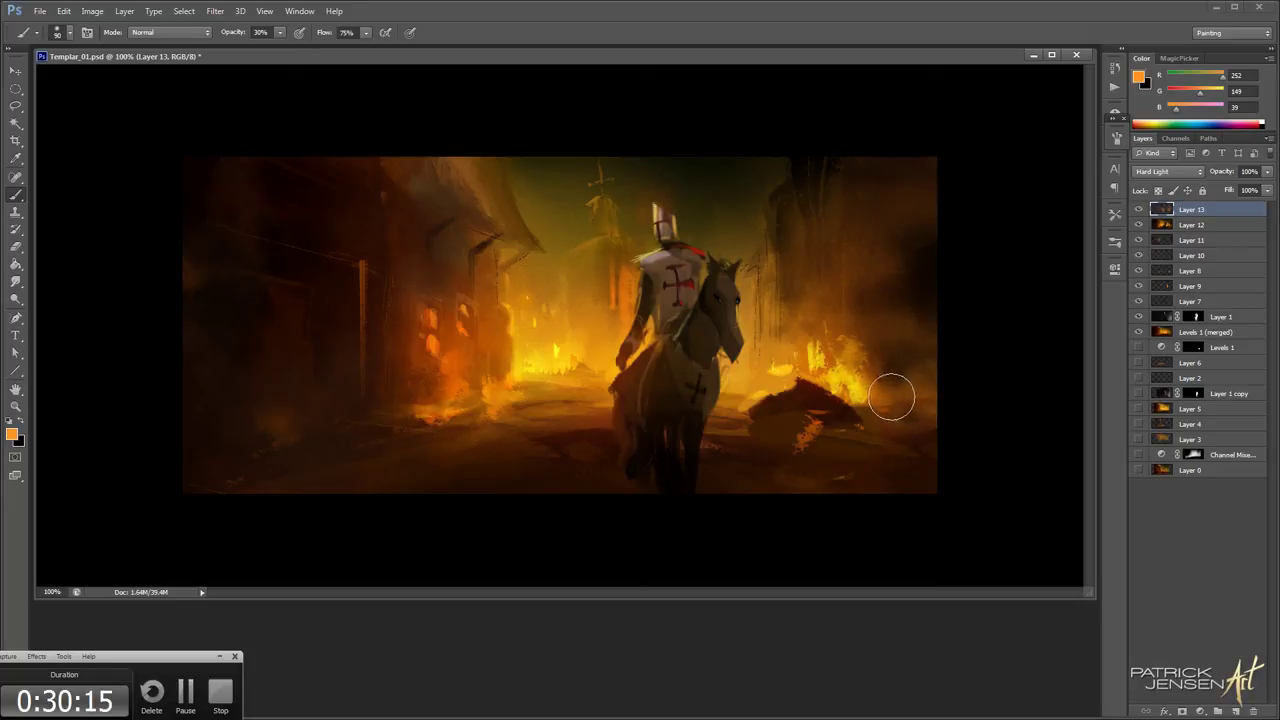
pyautogui.press('z')
pyautogui.keyDown('alt'); pyautogui.click(846, 423); pyautogui.keyUp('alt')
pyautogui.click(873, 418)
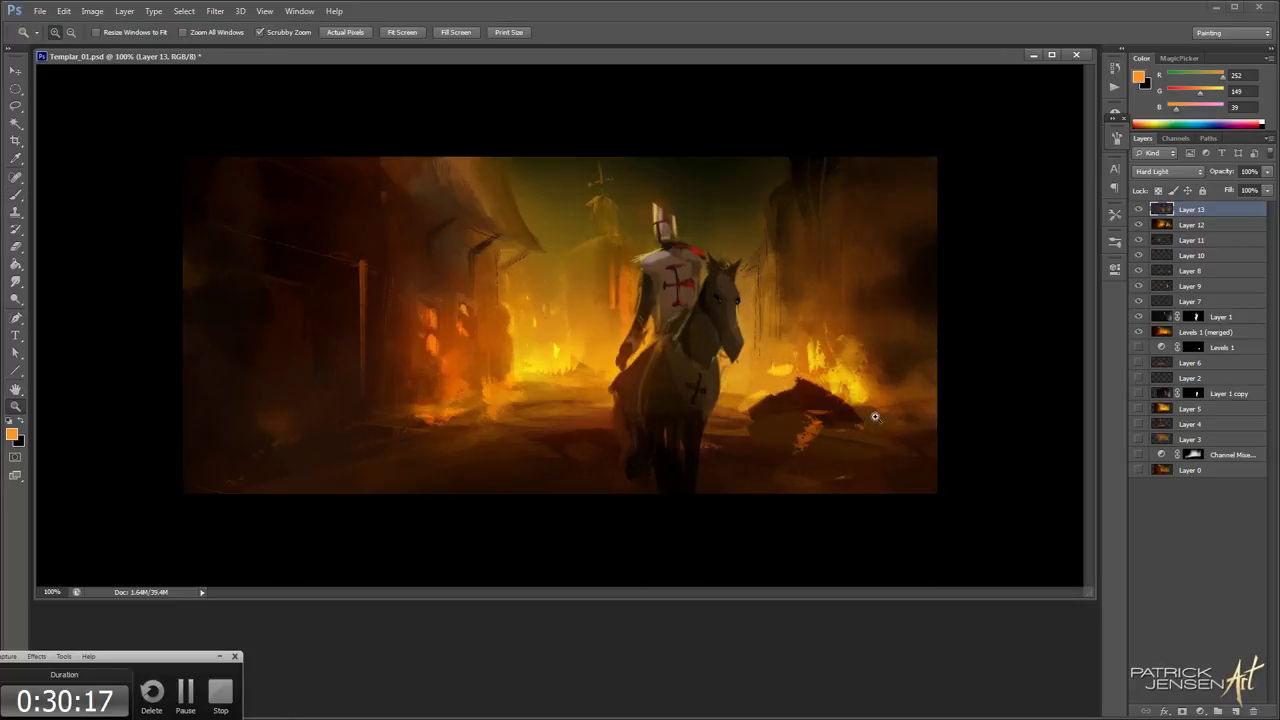
# Choose the 0___SIG Sketch brush preset, sample orange from the fire and stamp the artist signature in the painting's lower-left corner at 150 px
pyautogui.press('b')
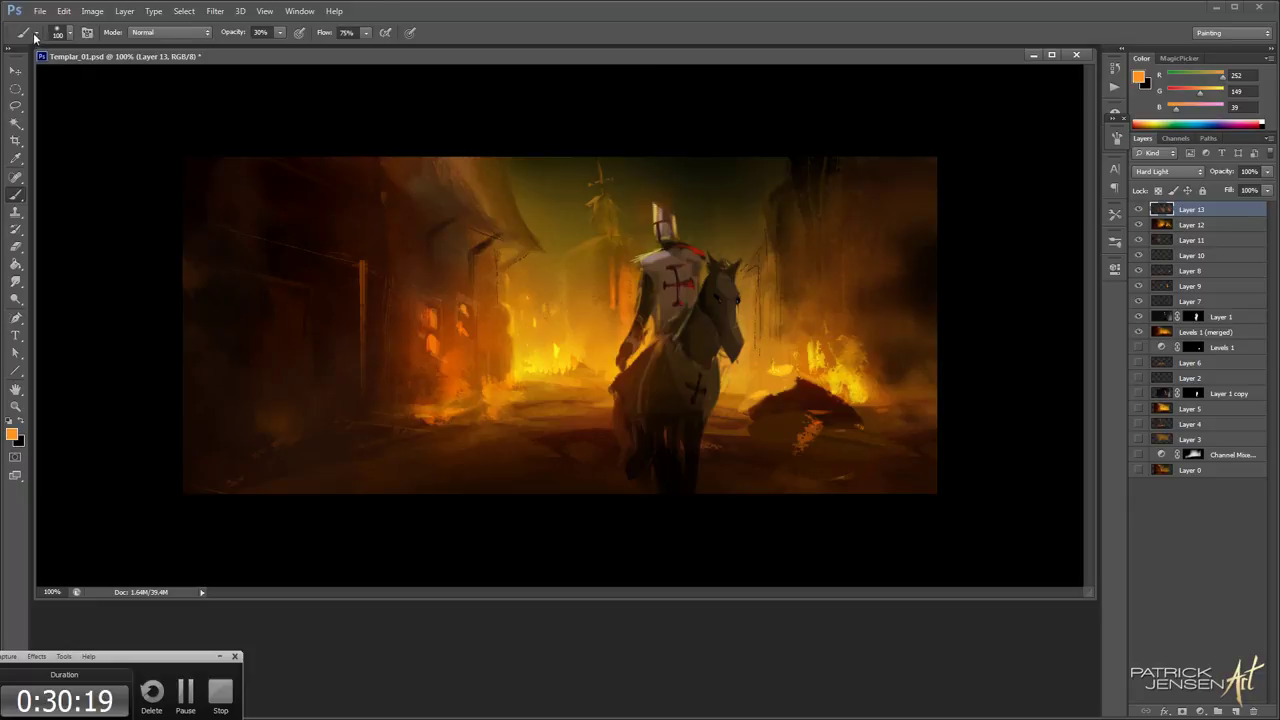
pyautogui.click(35, 34)
pyautogui.moveTo(194, 138); pyautogui.dragTo(192, 78)
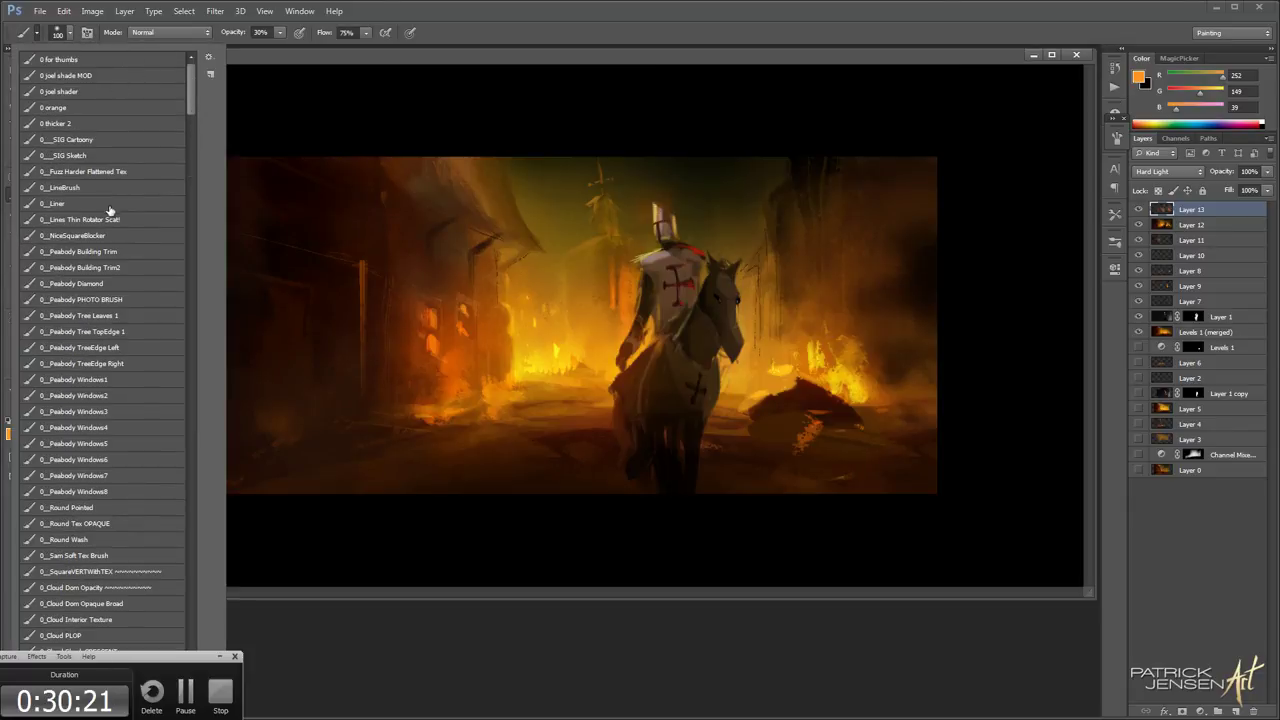
pyautogui.click(118, 156)
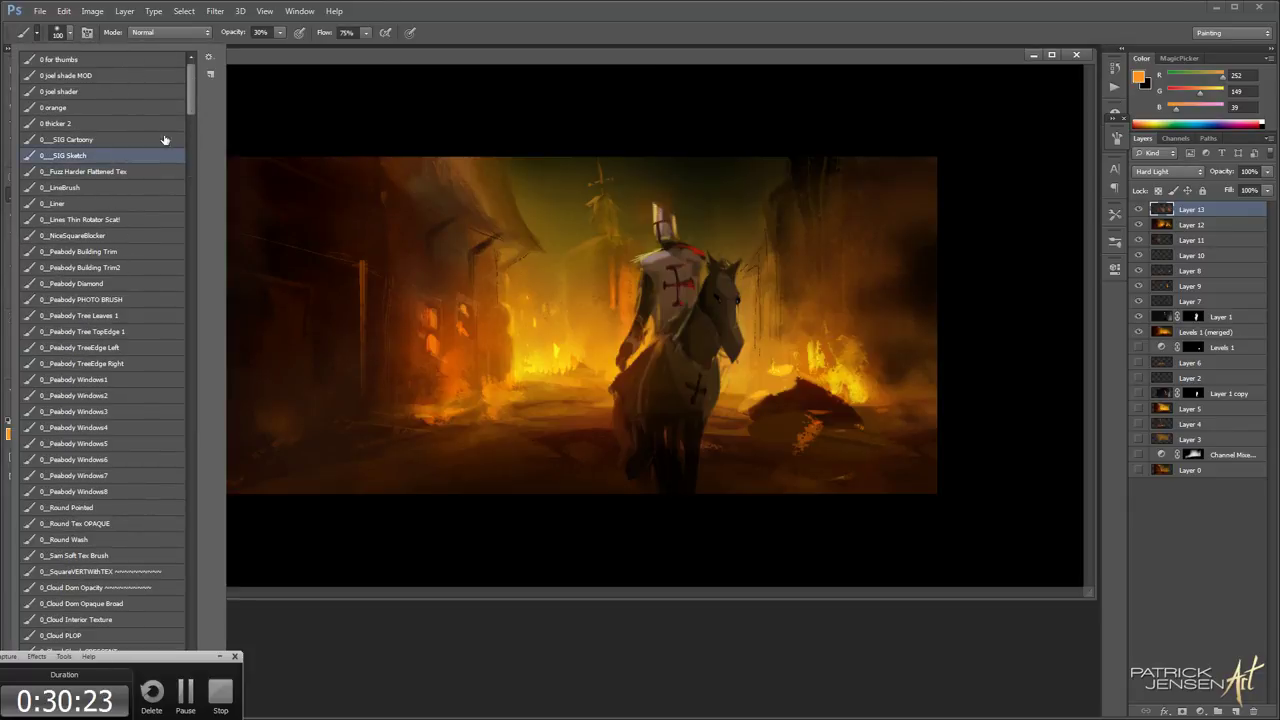
pyautogui.click(534, 60)
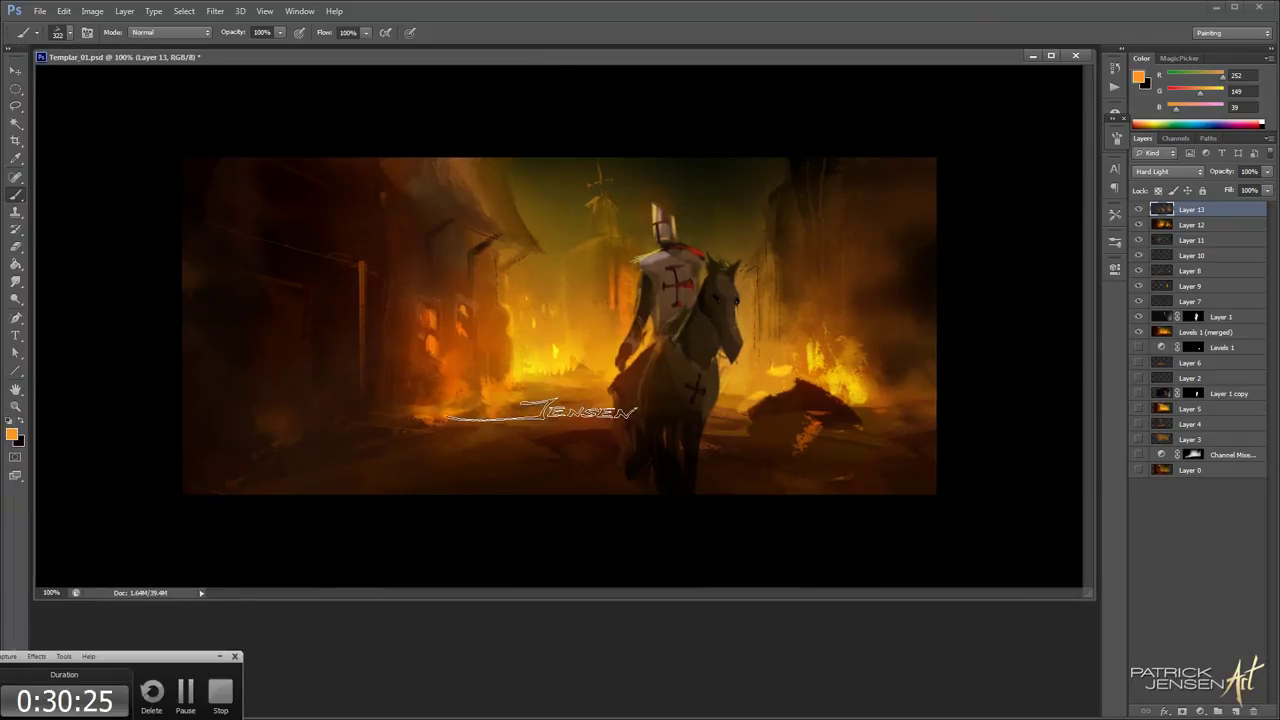
pyautogui.keyDown('alt'); pyautogui.click(492, 390); pyautogui.keyUp('alt')
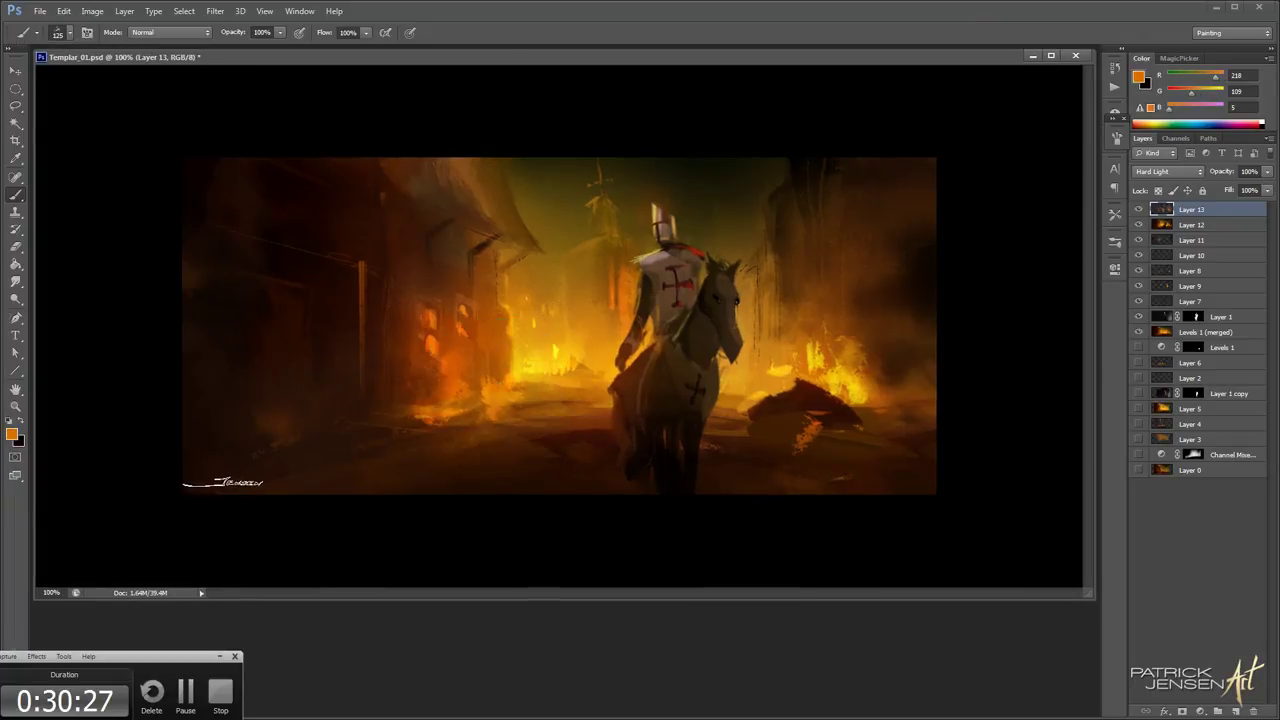
pyautogui.click(249, 483)
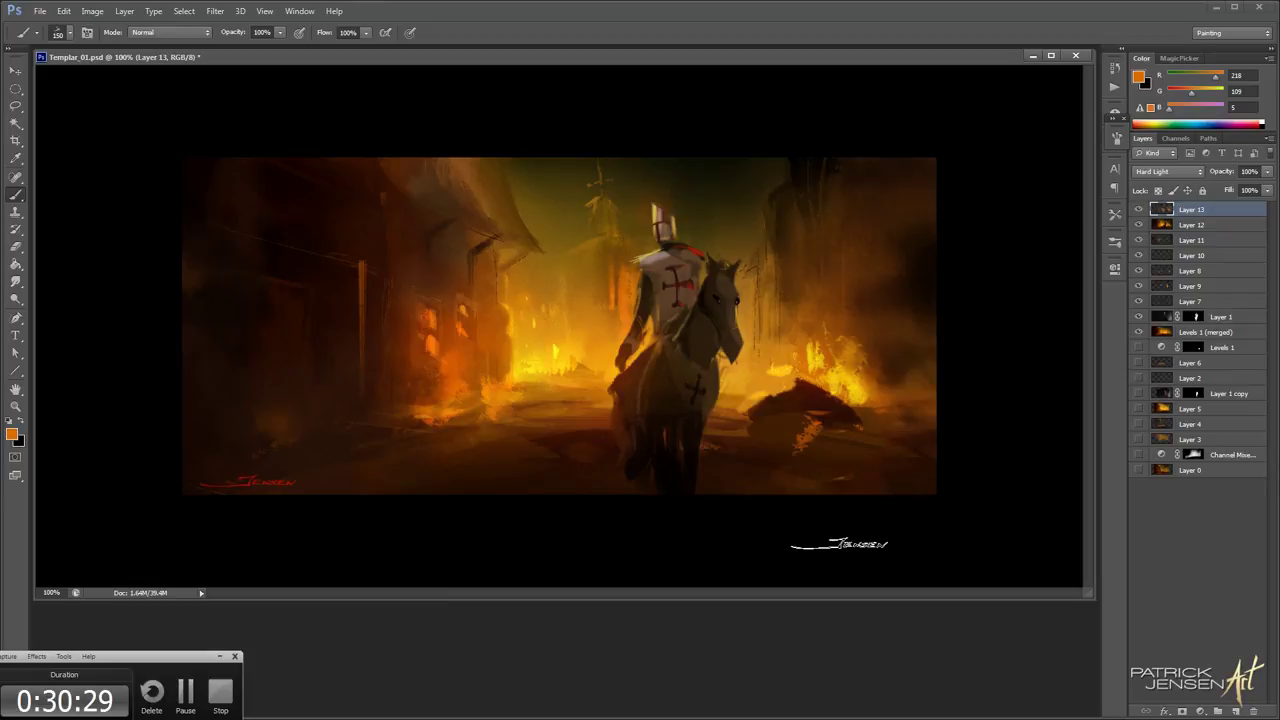
# Fill the area around the canvas with dark grey (42, 42, 42) using the Paint Bucket and show the painting in full-screen mode
pyautogui.press('g')
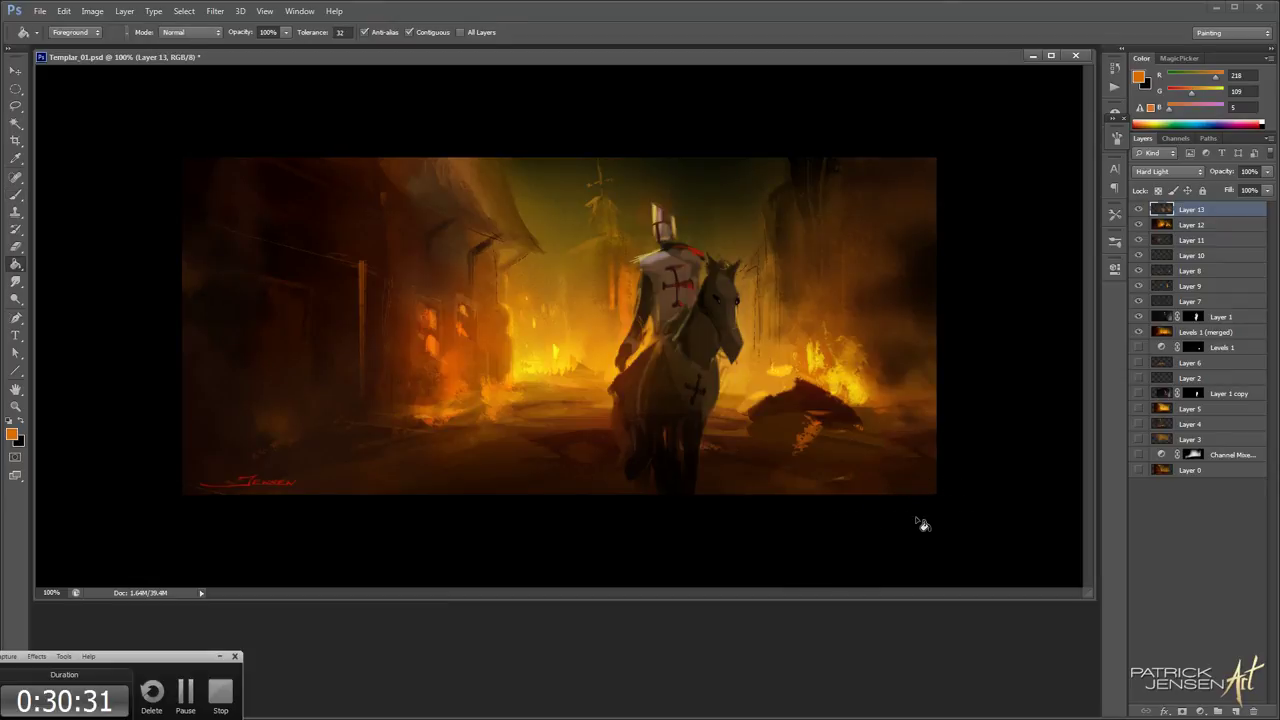
pyautogui.click(14, 433)
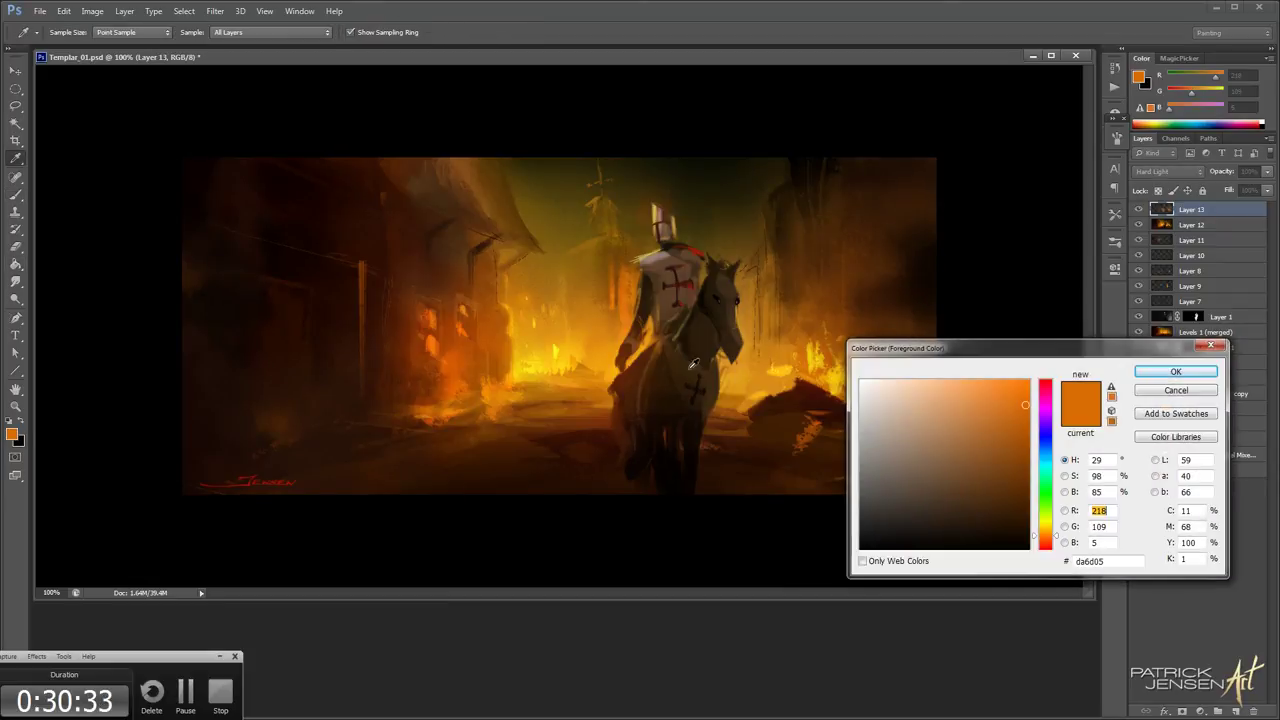
pyautogui.click(860, 520)
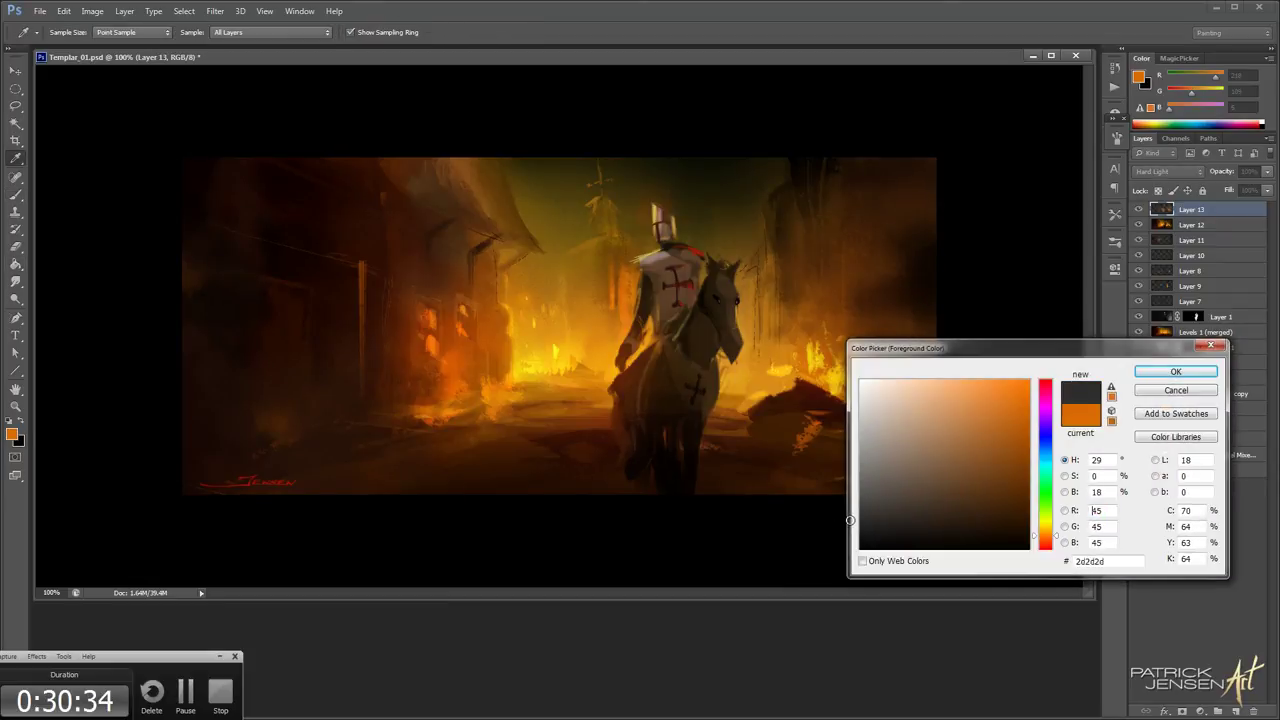
pyautogui.click(1172, 371)
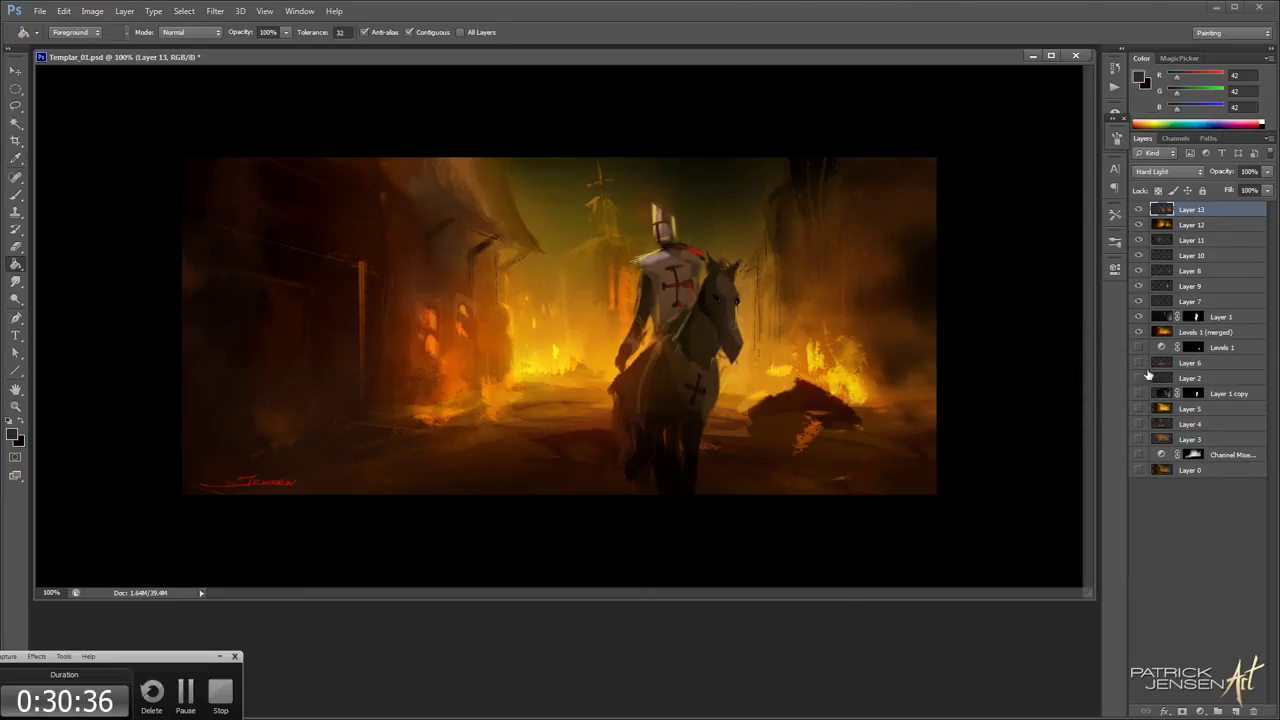
pyautogui.keyDown('shift'); pyautogui.click(135, 379); pyautogui.keyUp('shift')
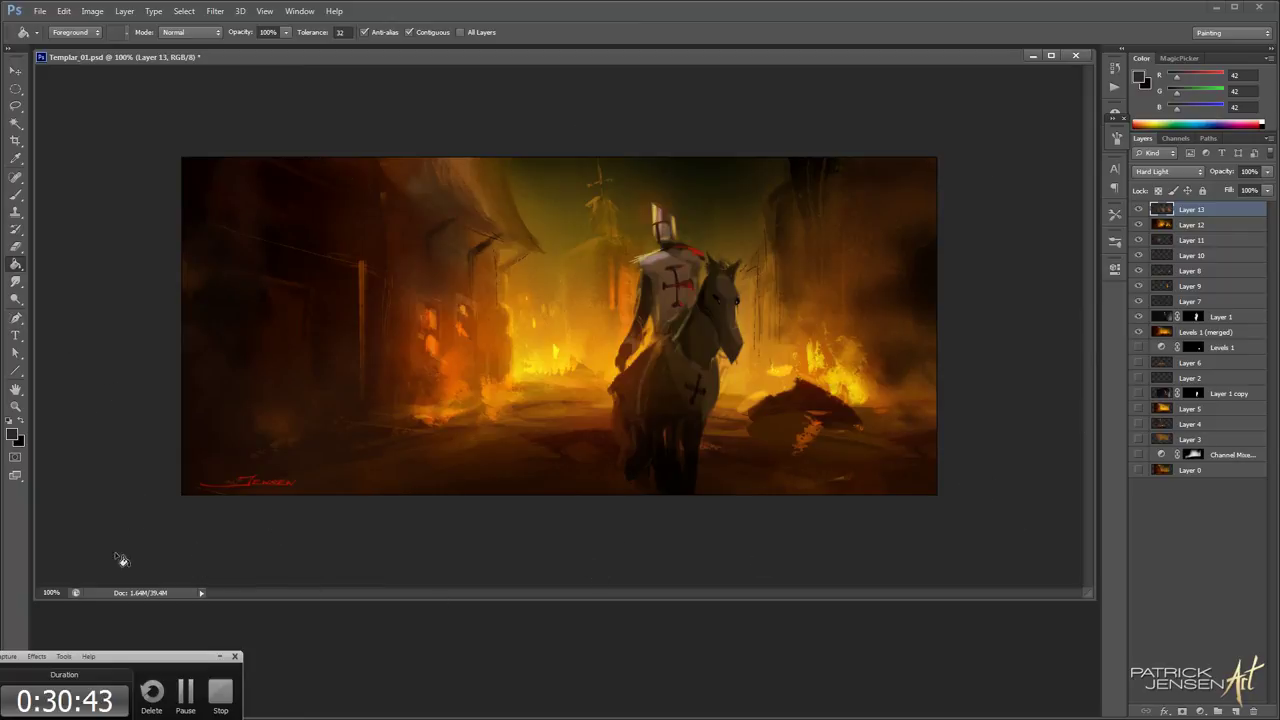
pyautogui.press('f')
pyautogui.press('f')
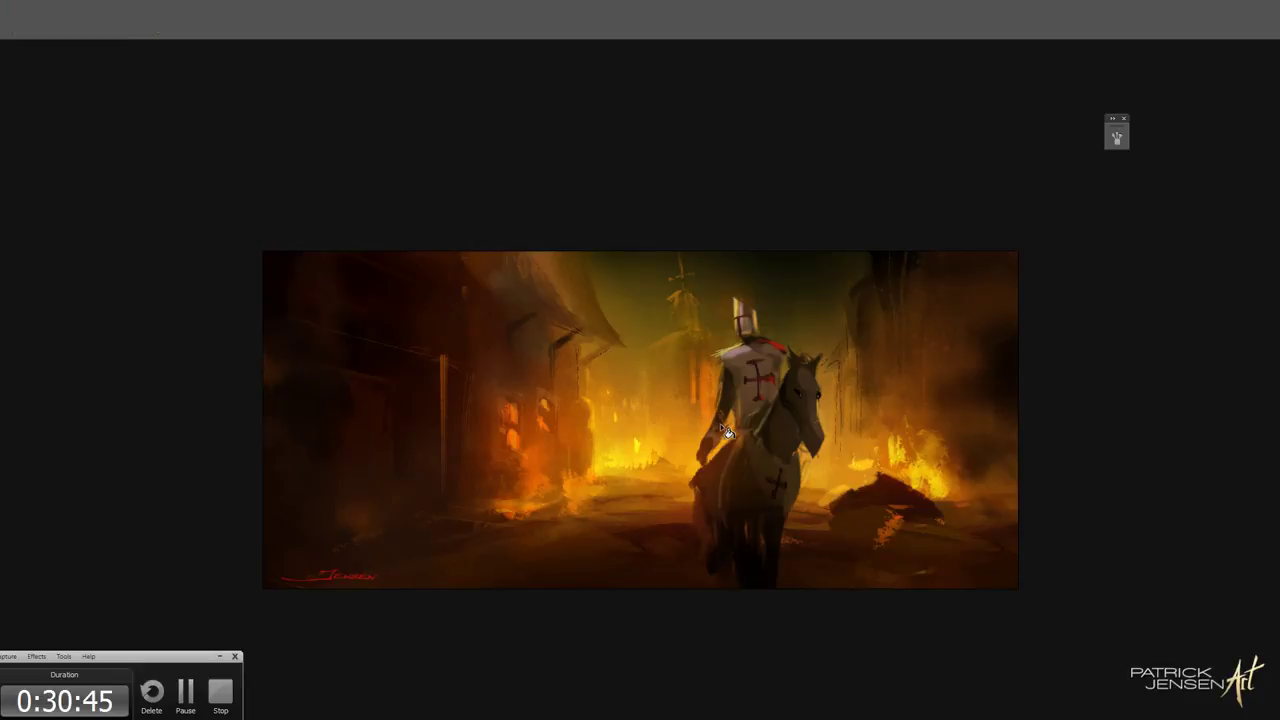